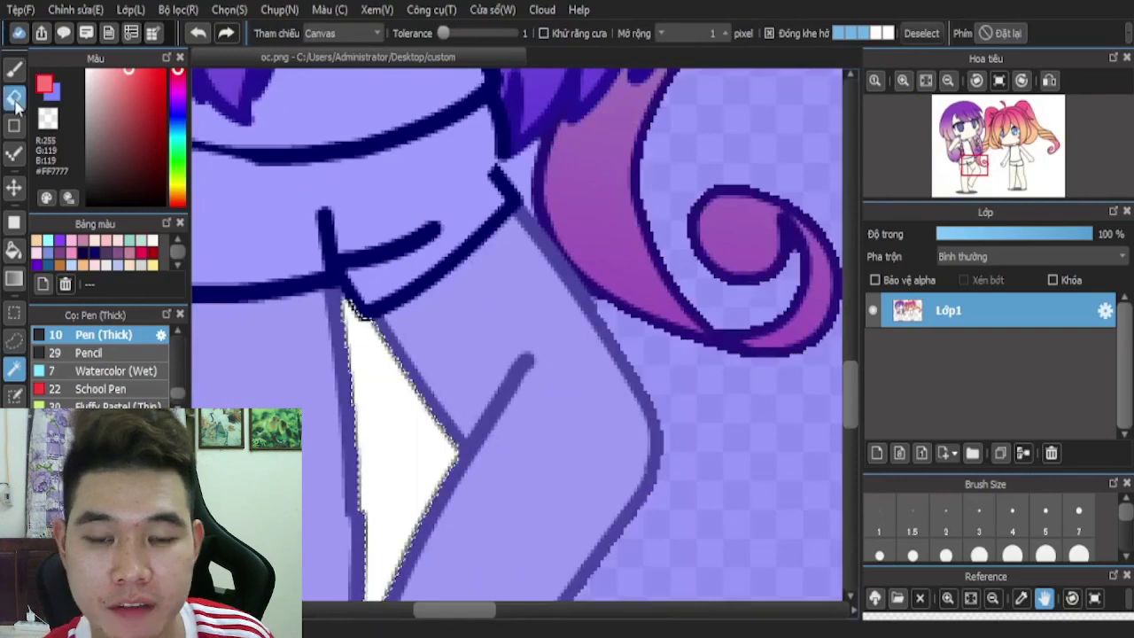
- Erase the selected white area between the purple-haired girl's legs
click(15, 99)
key(Delete)
scroll(317, 402, down, 2)
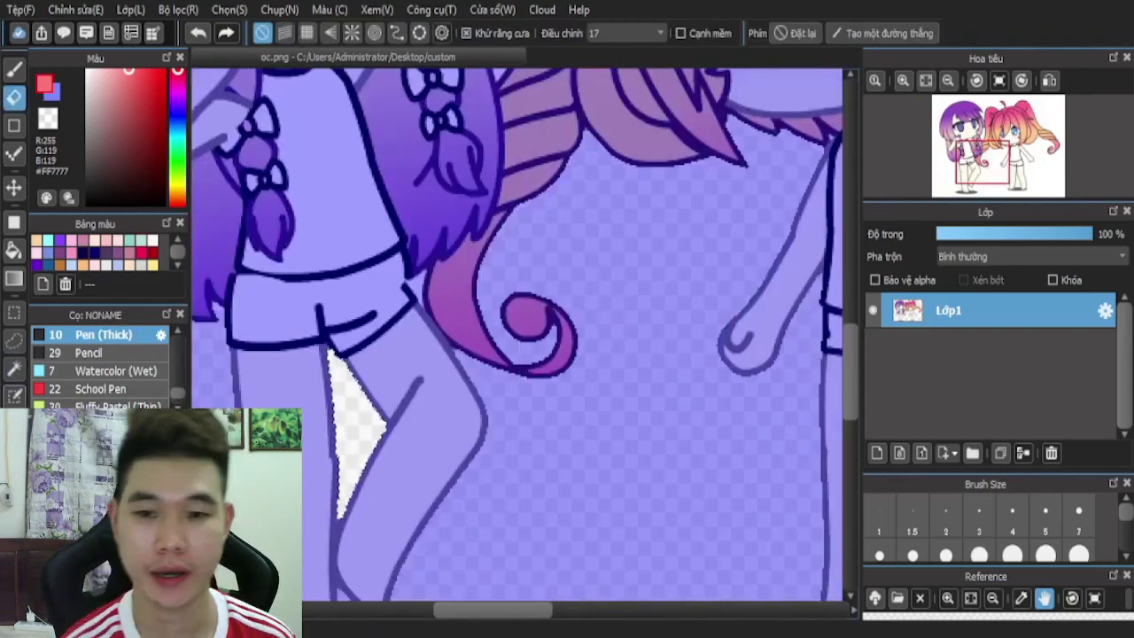
- Select the white area between the pink-haired girl's legs with the Magic Wand and erase it
key(w)
scroll(485, 301, down, 2)
scroll(706, 390, up, 2)
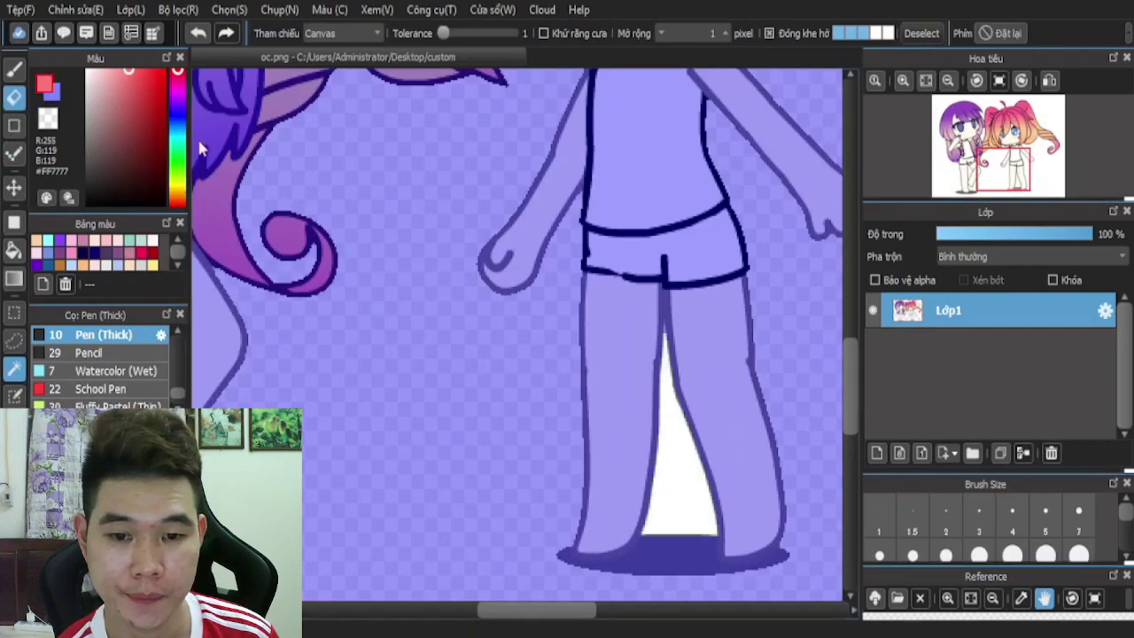
click(493, 379)
scroll(537, 352, down, 5)
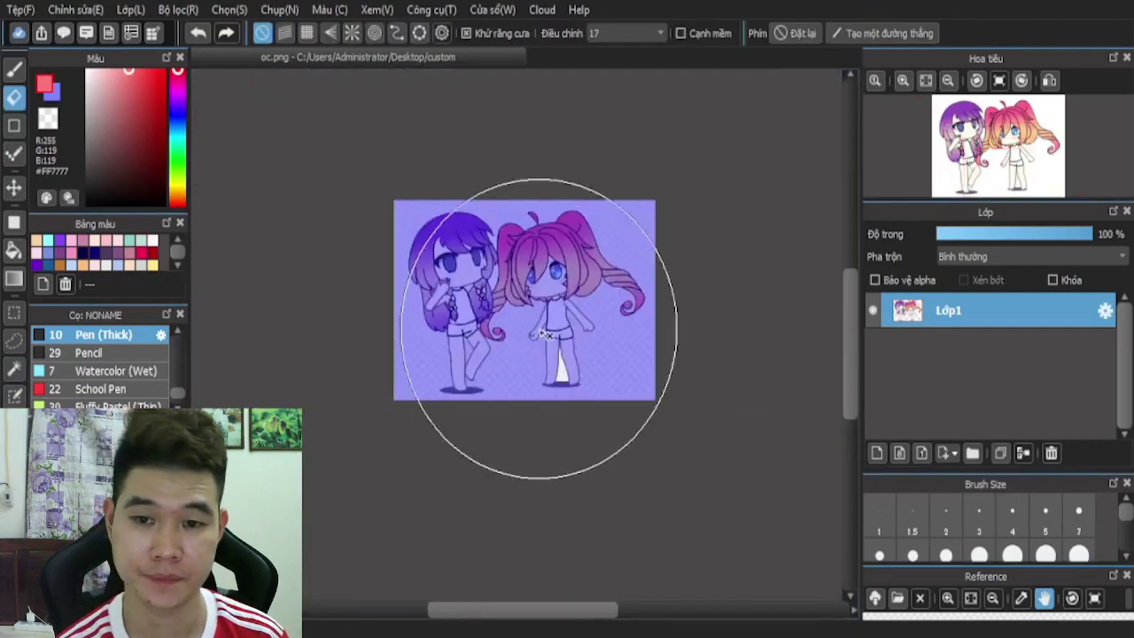
- Select the white gap between the two girls' hair with the Magic Wand and erase it
scroll(553, 244, up, 4)
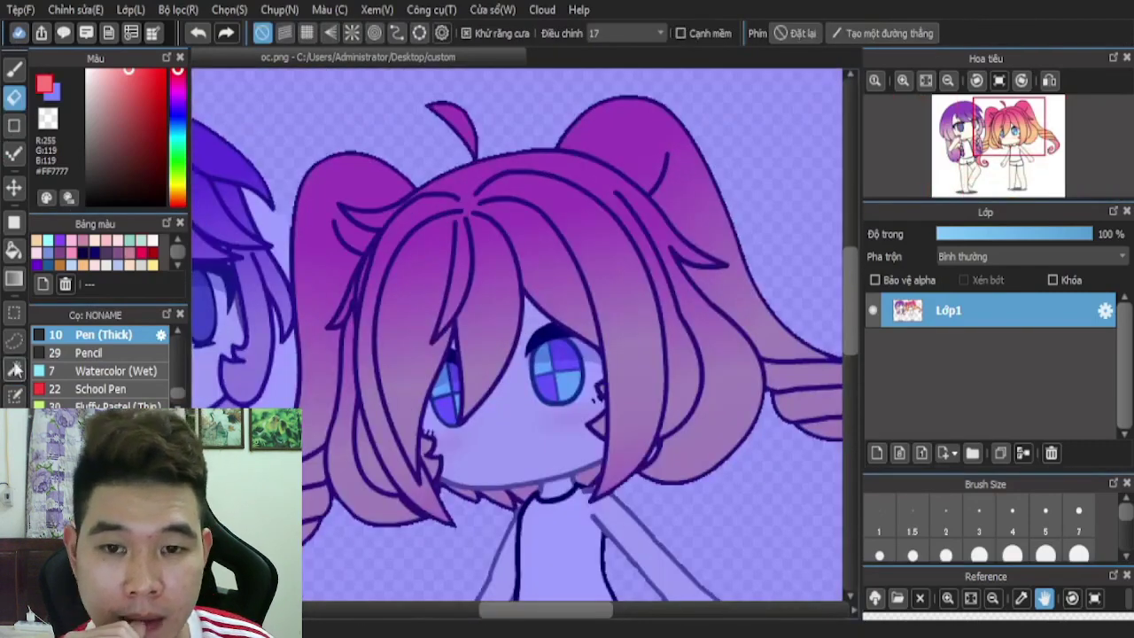
key(w)
scroll(377, 390, down, 4)
scroll(378, 390, up, 5)
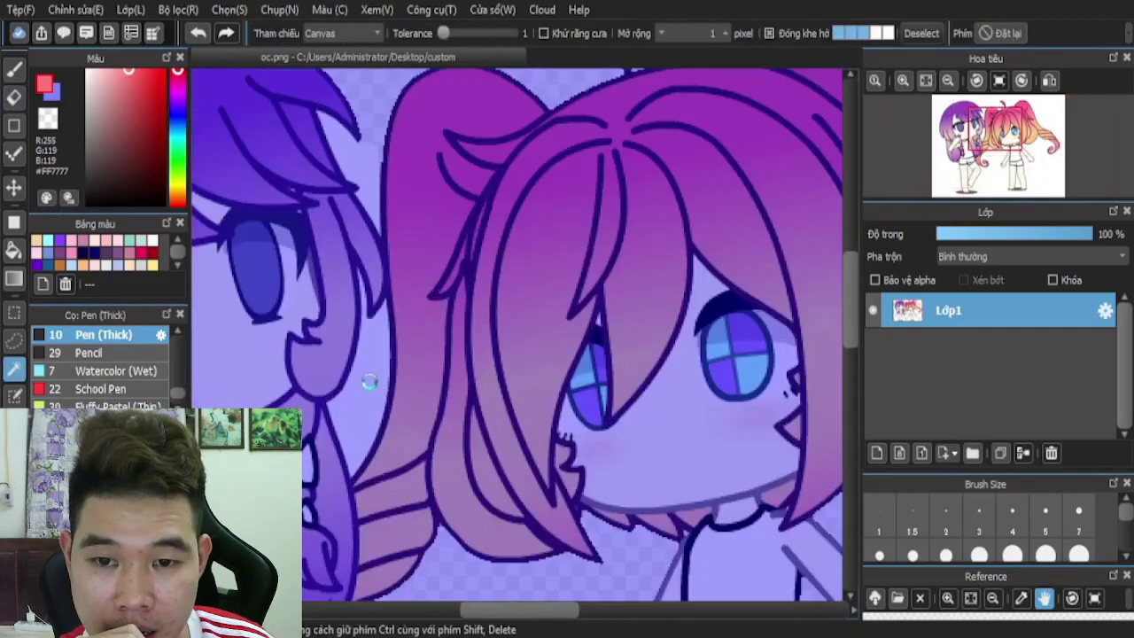
click(370, 381)
key(e)
scroll(405, 400, down, 4)
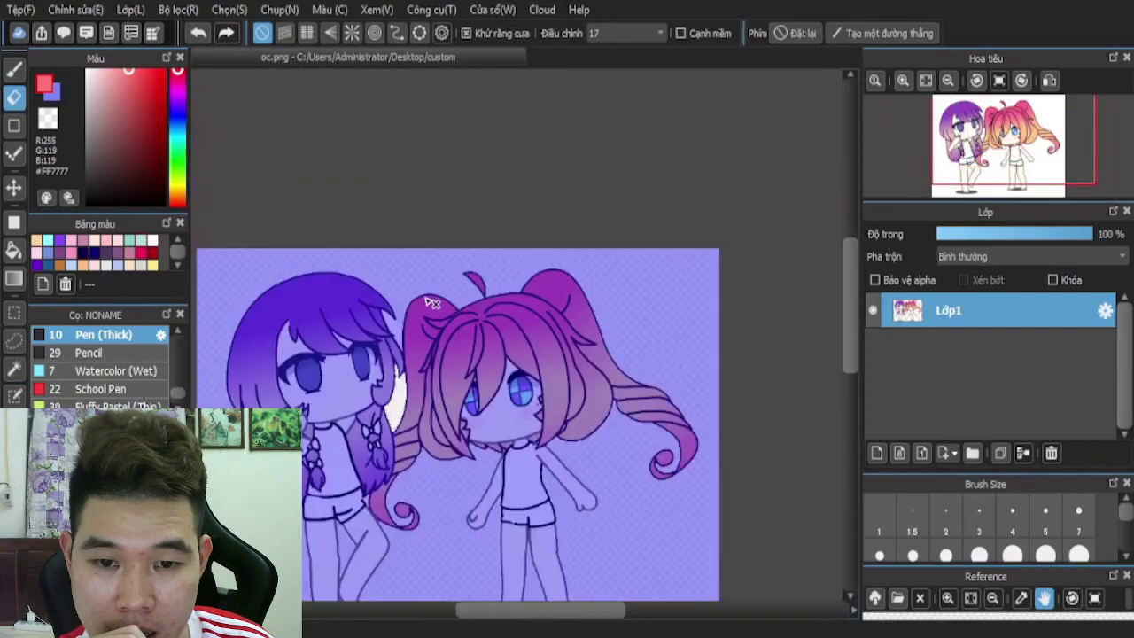
- Select and erase the remaining upper part of the gap between the purple bangs and the pink pigtail
scroll(432, 302, up, 5)
click(14, 368)
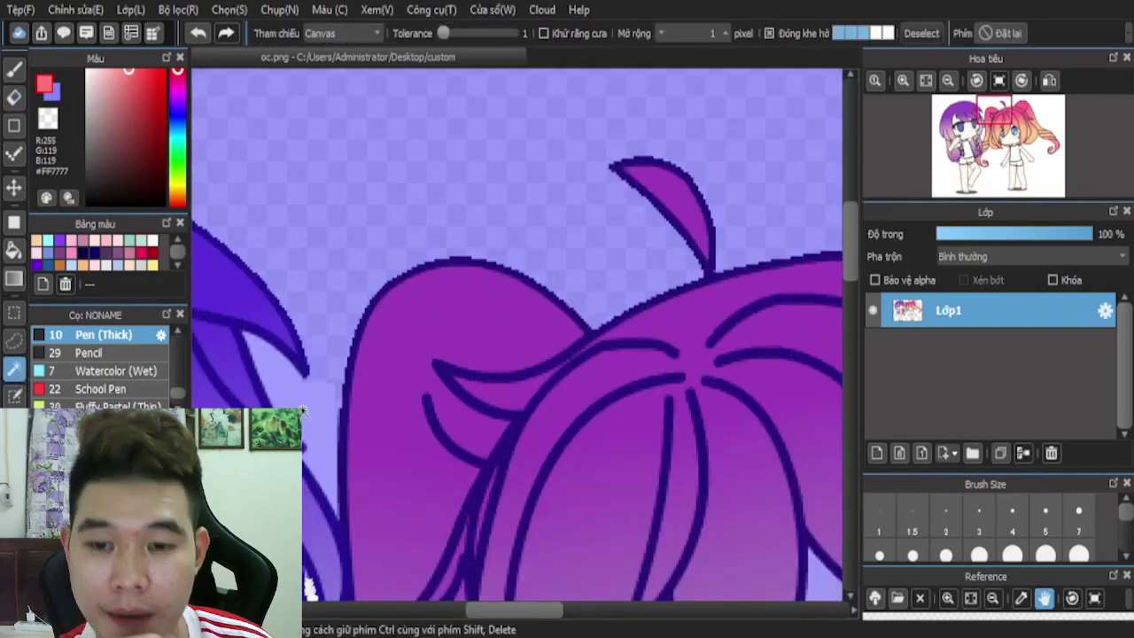
click(292, 359)
key(e)
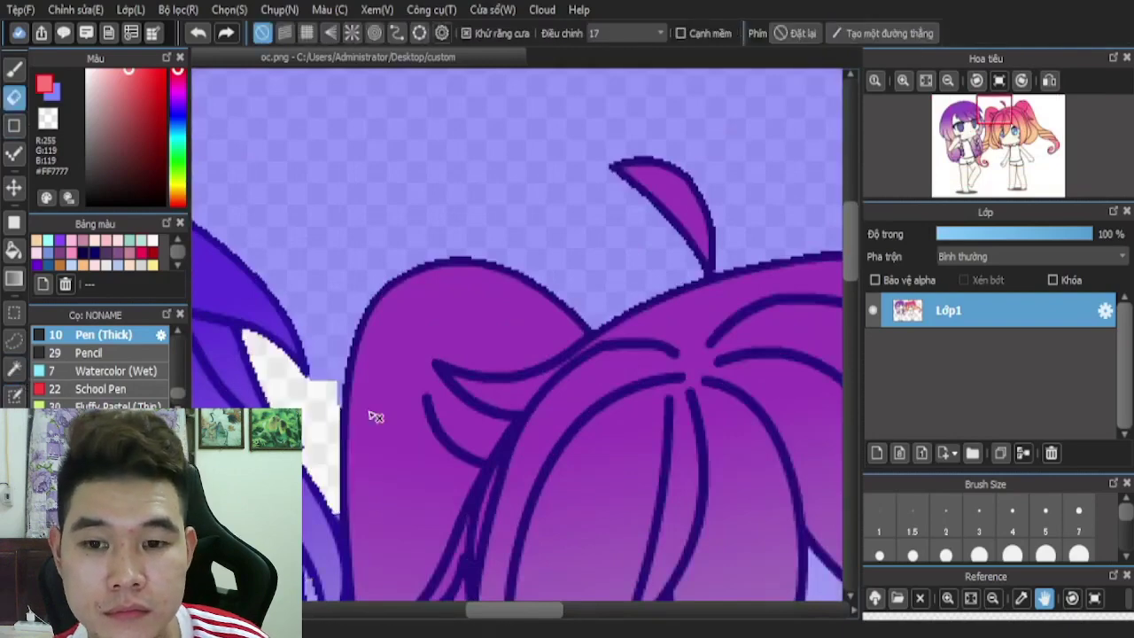
- Select and erase the main part of the ground shadow under the purple-haired girl's standing foot
scroll(375, 413, down, 4)
scroll(560, 321, down, 1)
scroll(564, 218, down, 2)
scroll(556, 390, up, 6)
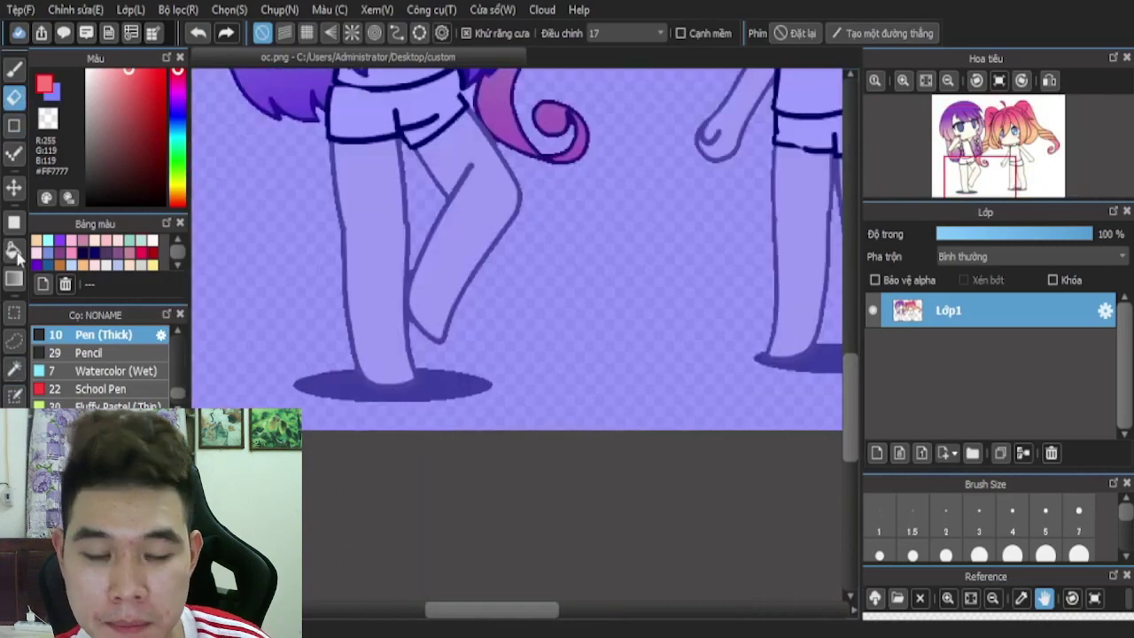
click(14, 368)
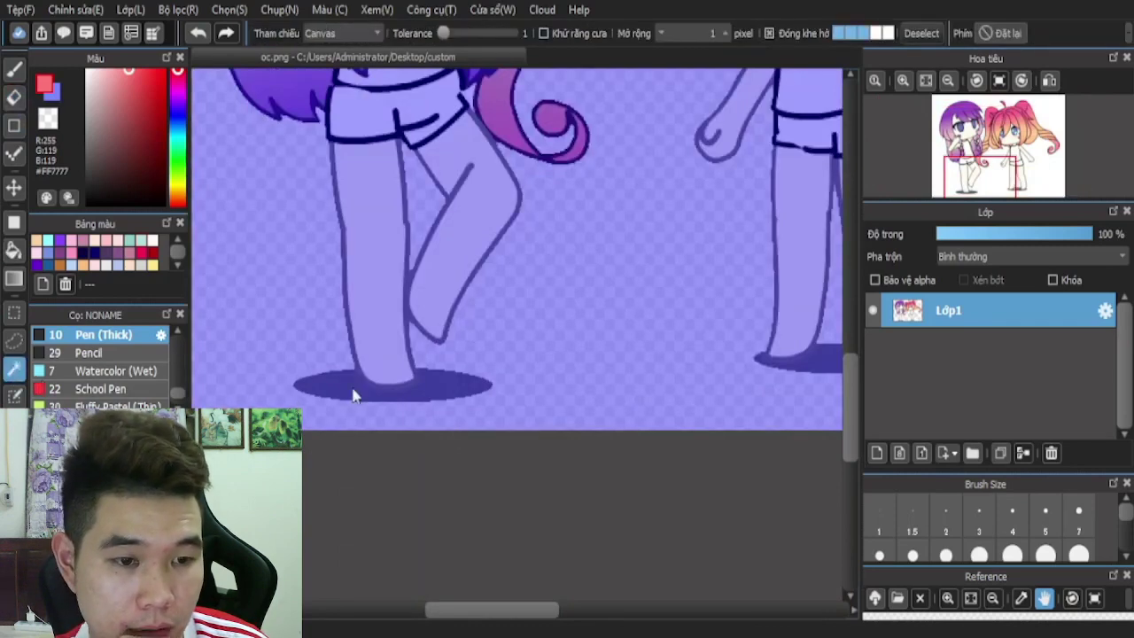
scroll(353, 396, up, 3)
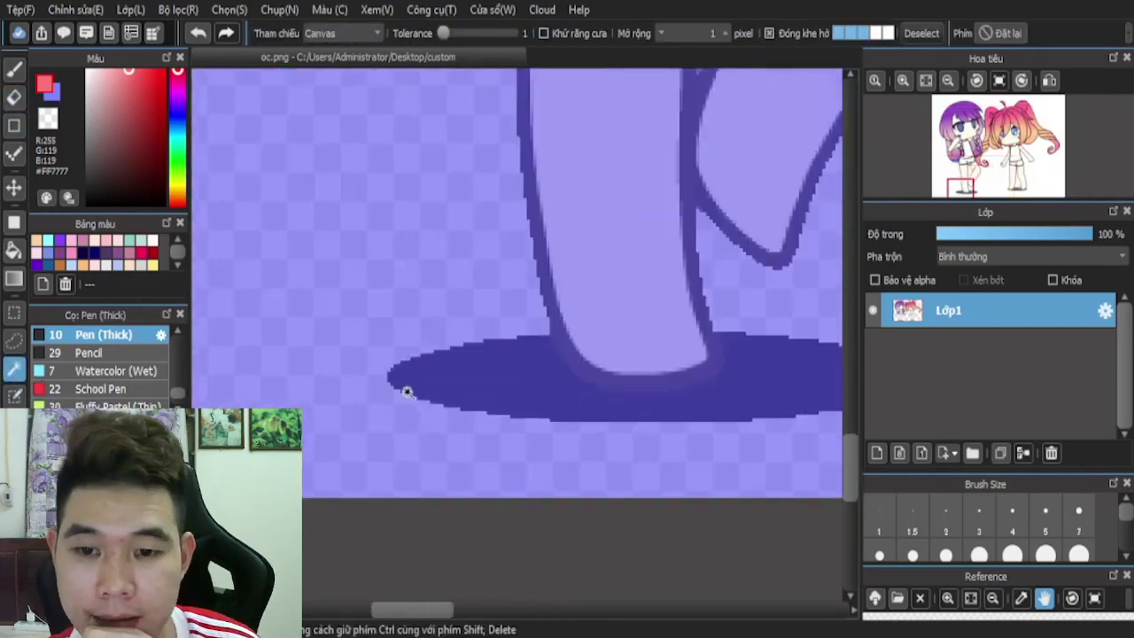
click(408, 393)
click(16, 100)
key(Delete)
scroll(402, 335, down, 1)
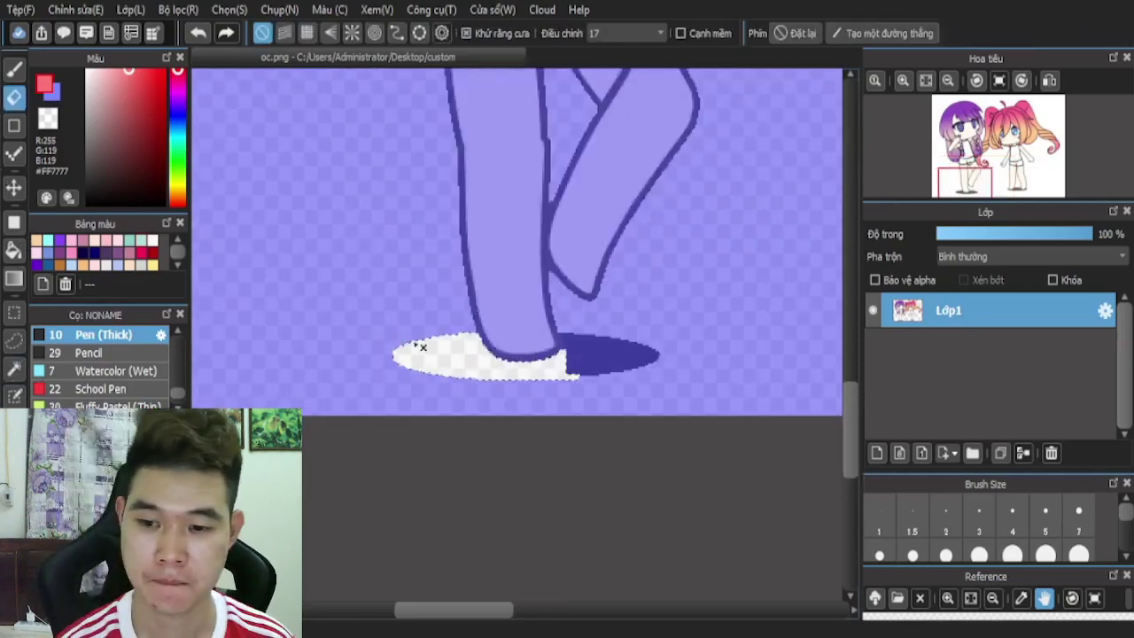
- Select and erase the remaining right-hand part of the purple-haired girl's ground shadow
scroll(619, 367, up, 1)
click(16, 372)
click(14, 369)
click(603, 324)
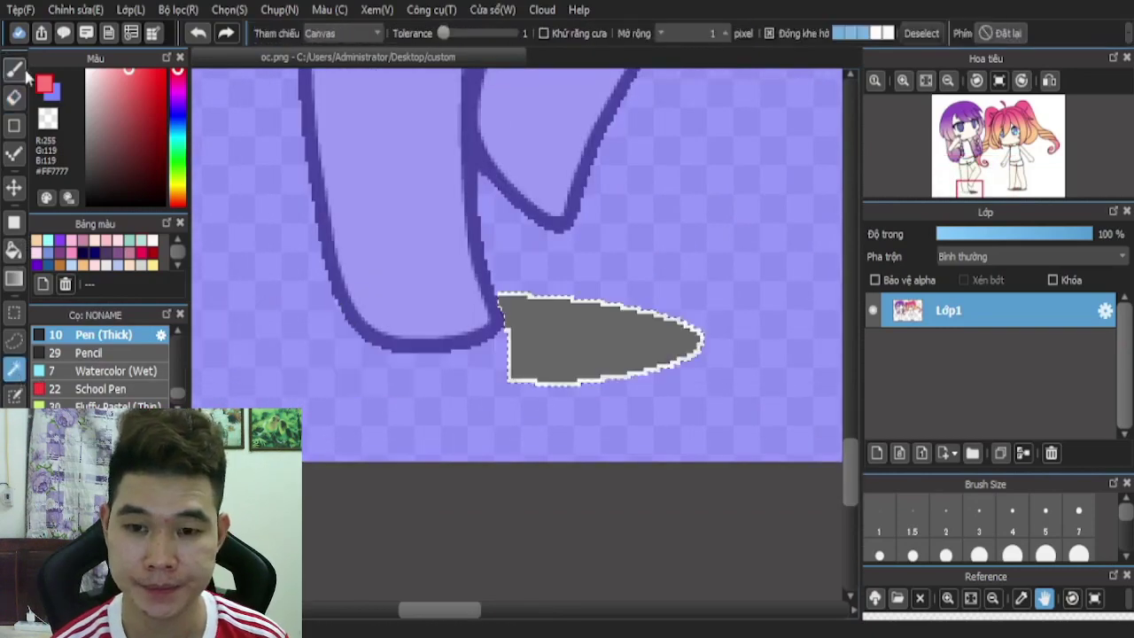
click(14, 98)
key(Delete)
- Select and erase the ground shadow between and beneath the pink-haired girl's feet
scroll(425, 284, down, 2)
scroll(529, 250, up, 3)
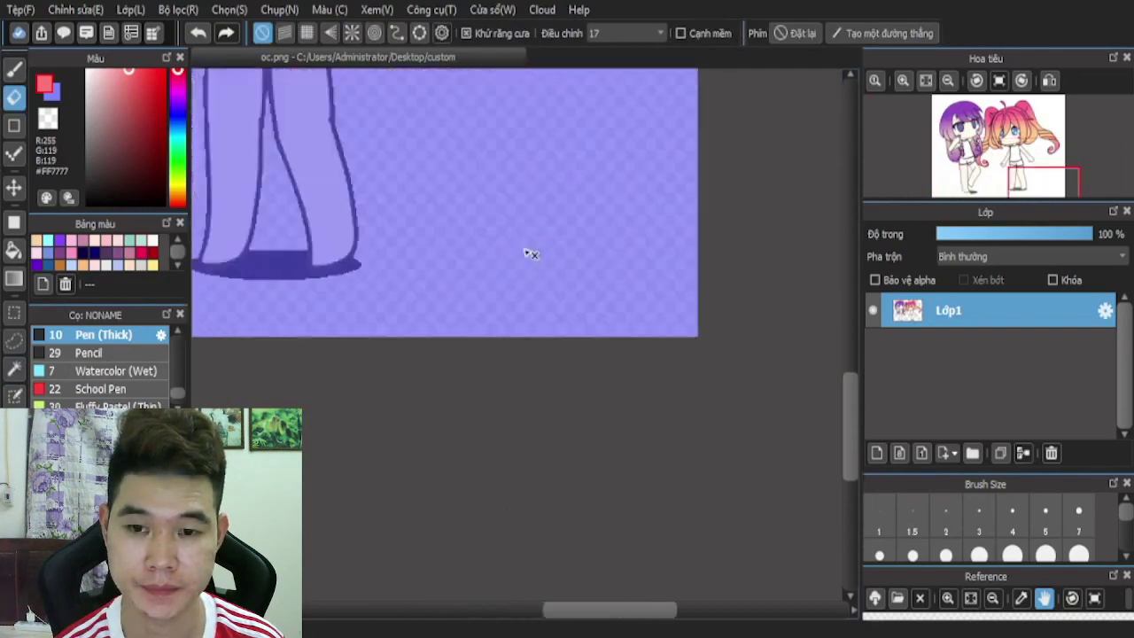
click(14, 369)
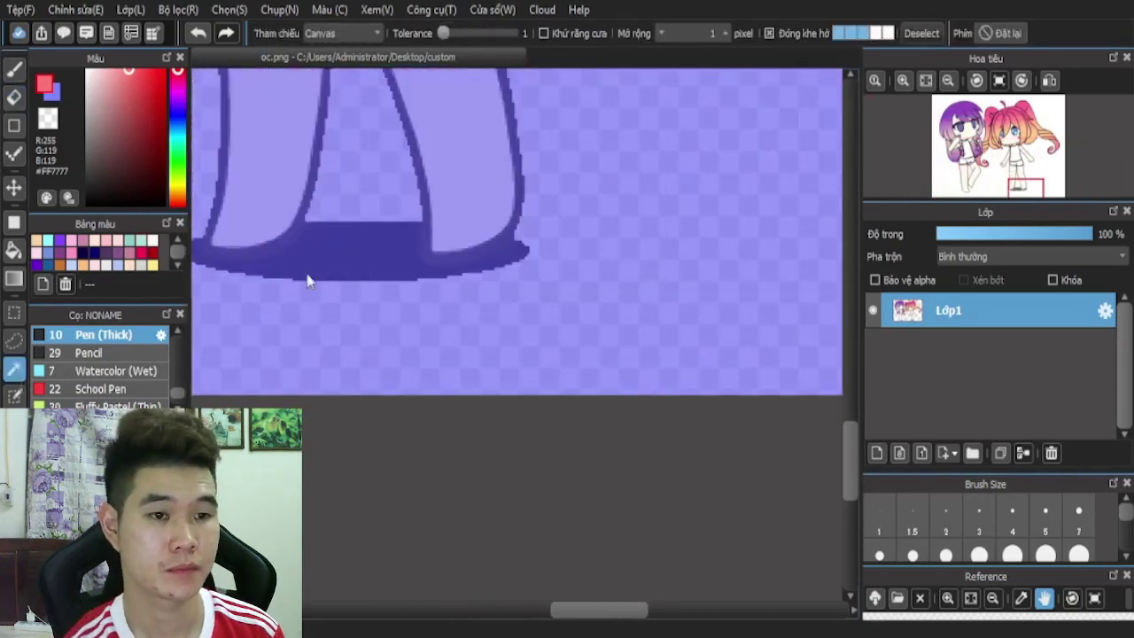
click(220, 236)
click(14, 98)
key(Delete)
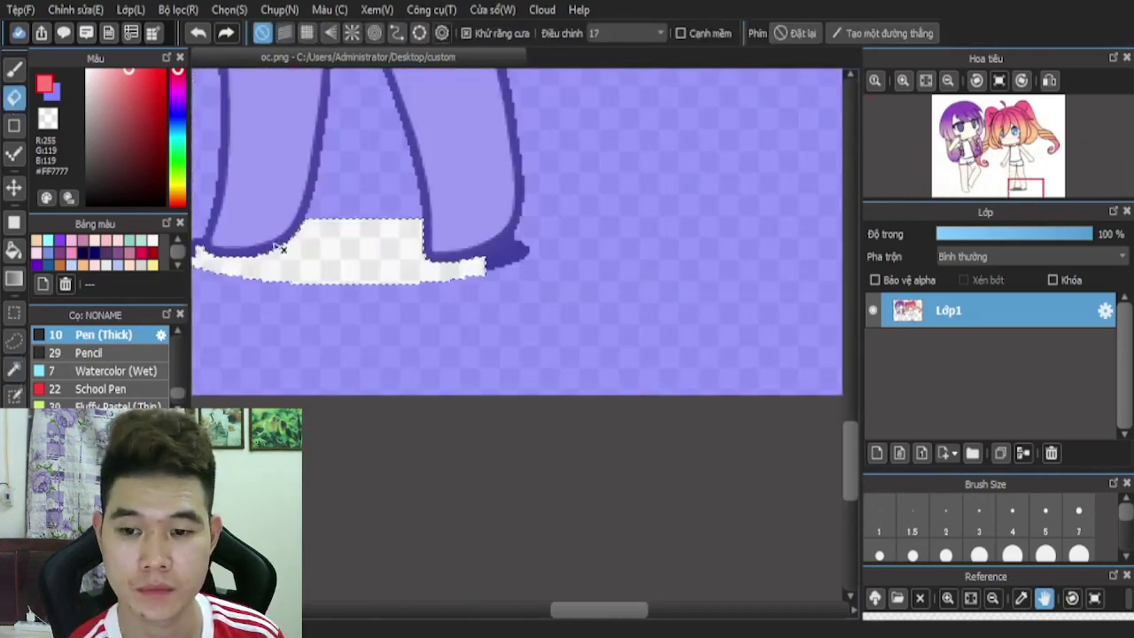
- Select and erase the leftover shadow sliver beside the pink-haired girl's right-hand foot in the picture
click(14, 369)
scroll(552, 223, up, 2)
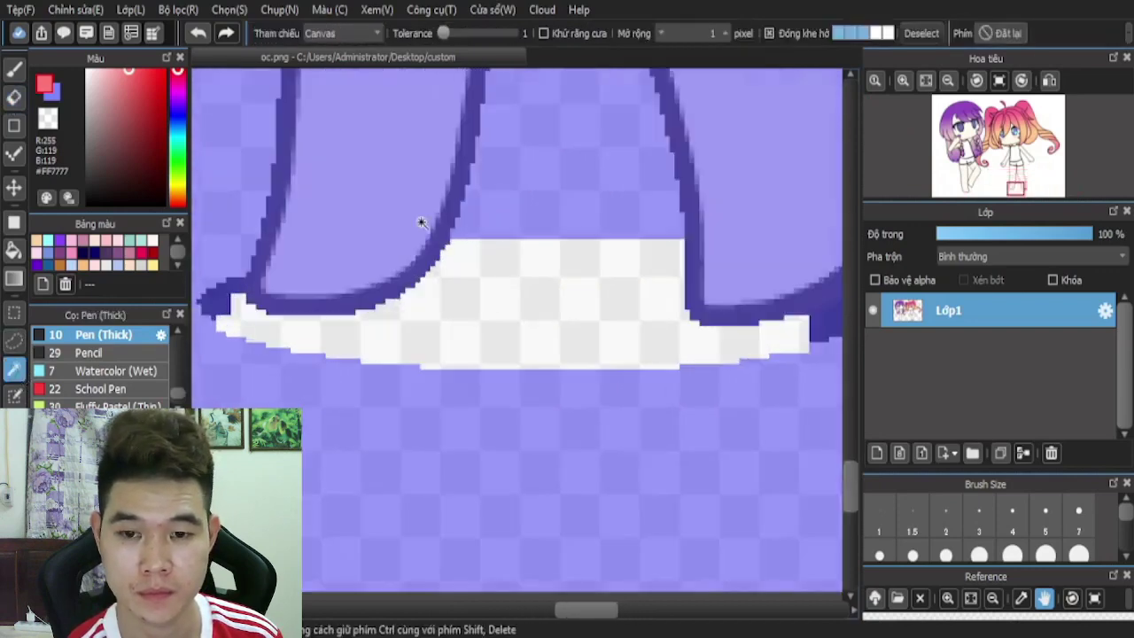
click(821, 328)
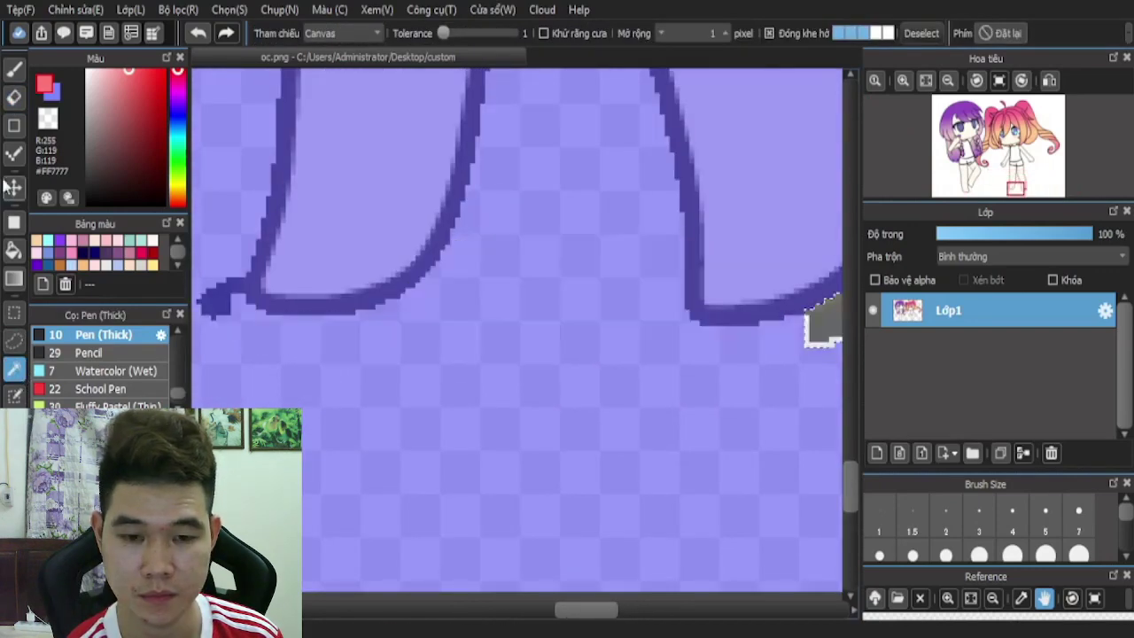
click(14, 98)
scroll(425, 301, down, 3)
scroll(324, 308, up, 3)
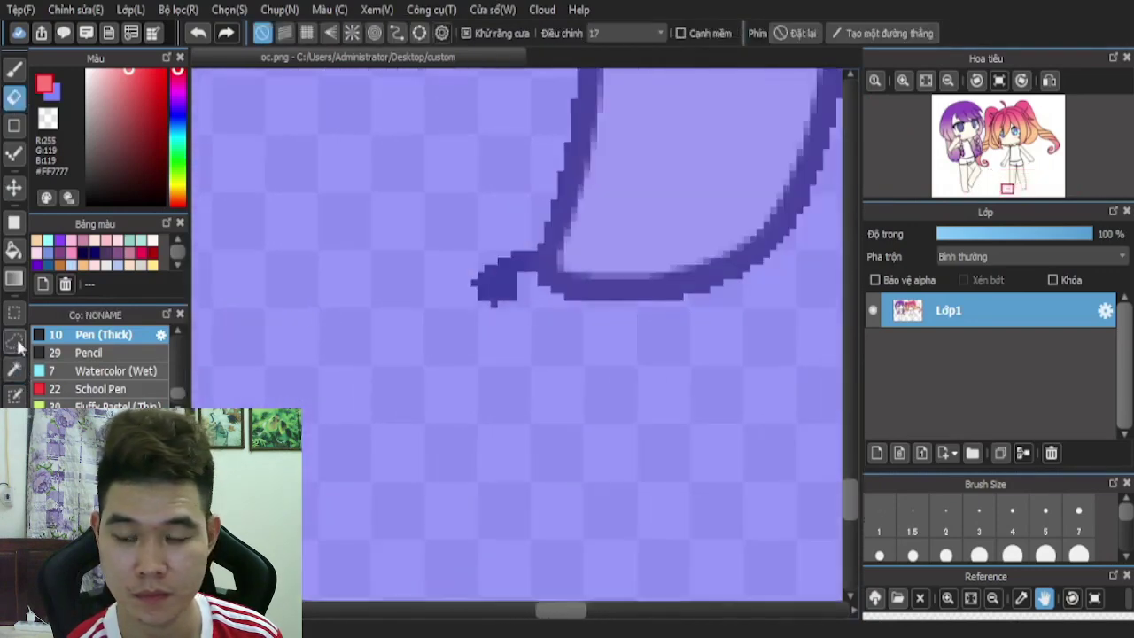
- Select and erase the small shadow fragments at the outer edge of the pink-haired girl's left-hand foot in the picture
click(14, 368)
click(518, 259)
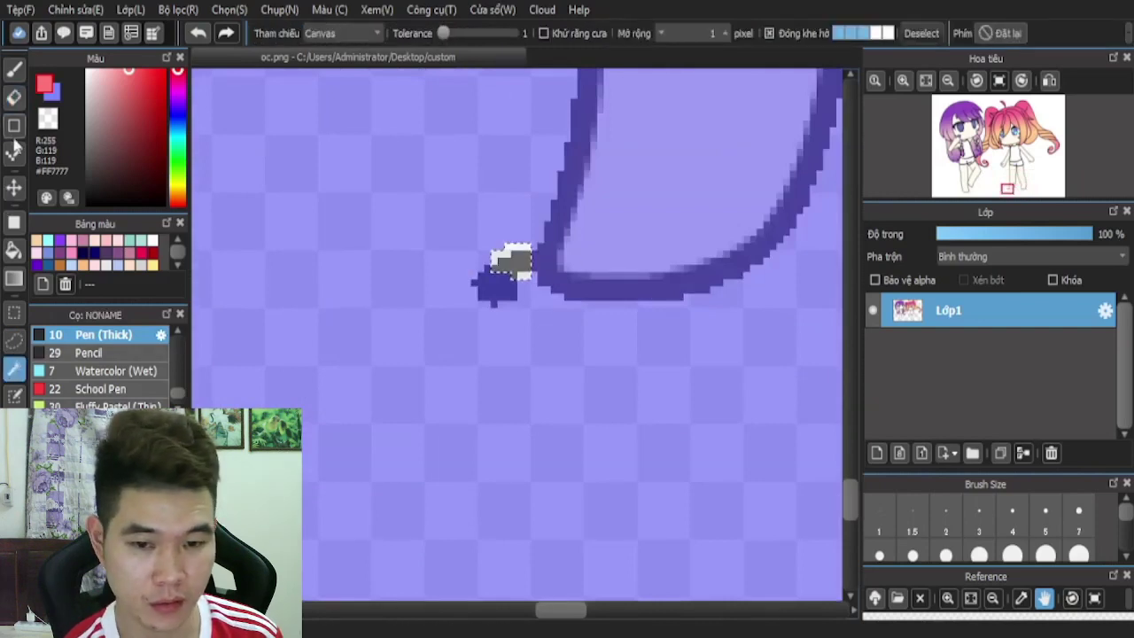
click(14, 98)
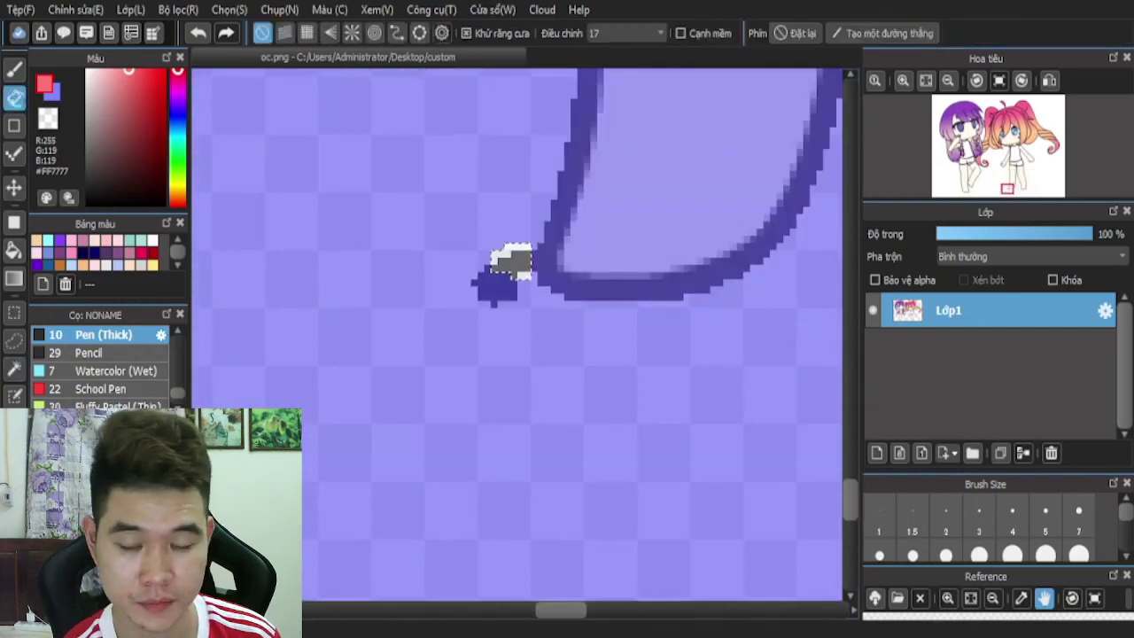
click(16, 370)
click(499, 285)
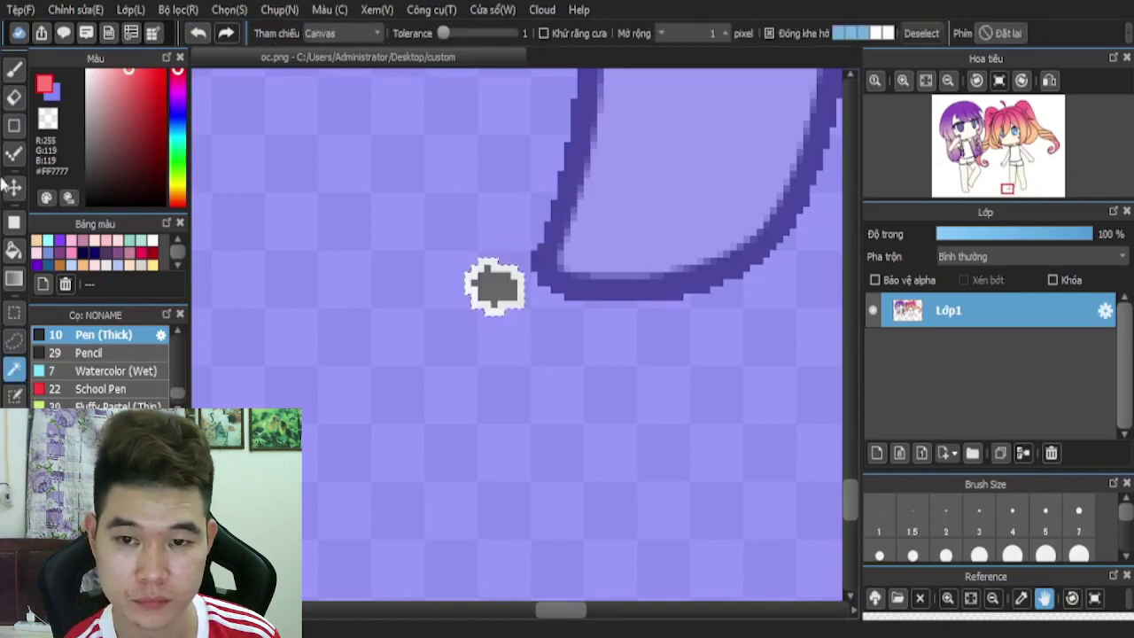
click(15, 97)
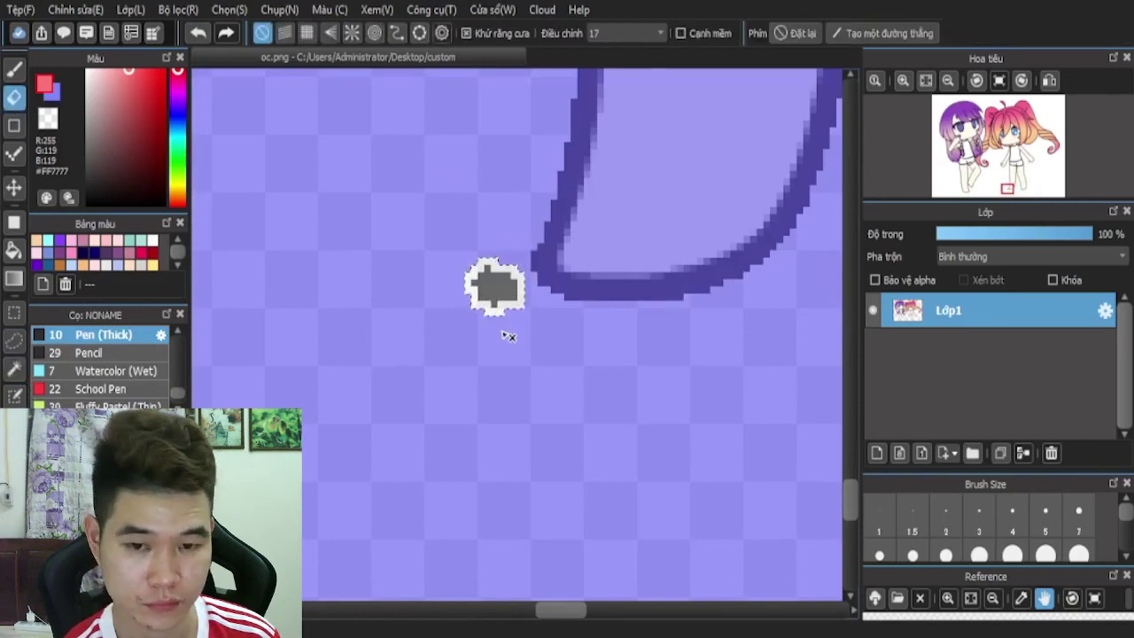
scroll(342, 226, down, 8)
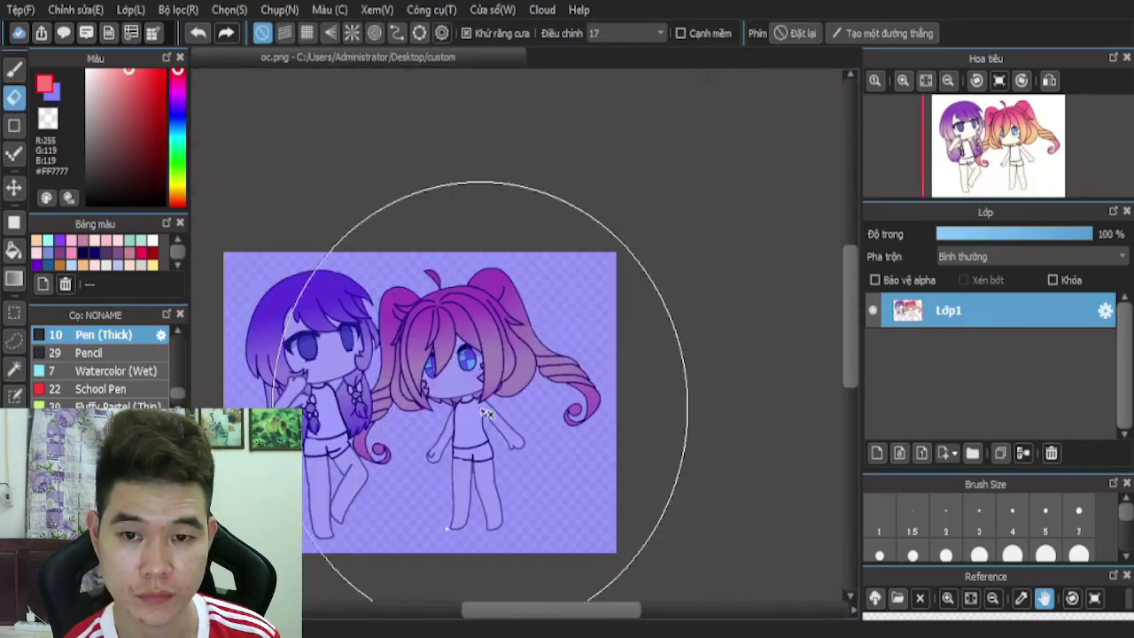
- Clear the selection around the two cut-out characters
scroll(317, 329, up, 2)
click(14, 369)
click(919, 35)
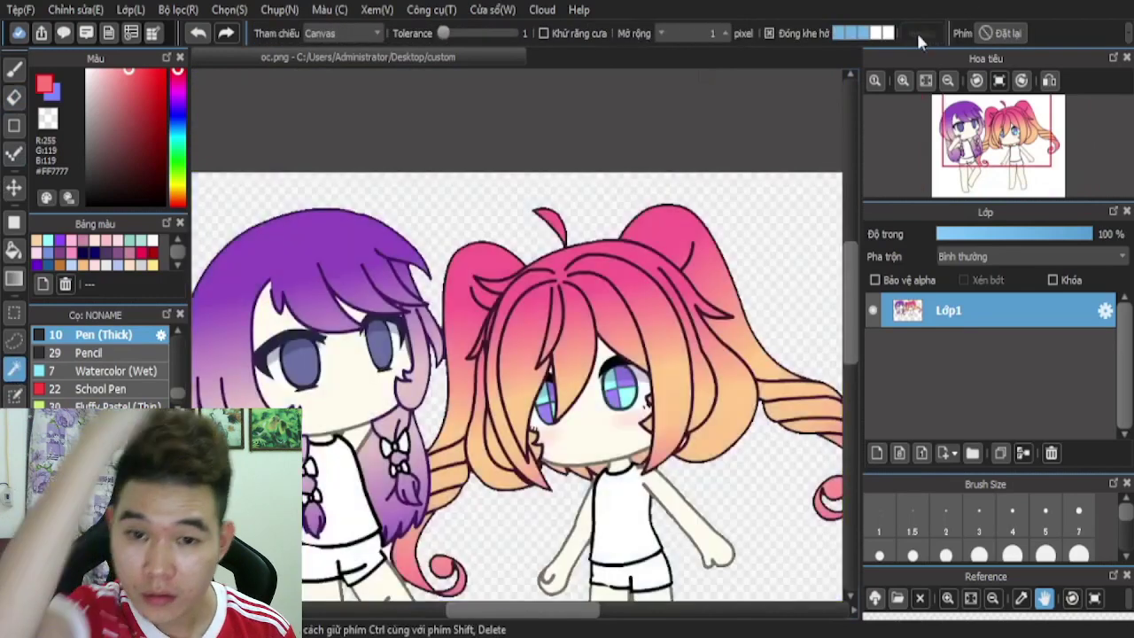
scroll(620, 98, down, 2)
- Set the brush colour to black (#000000) and lower the opacity of layer Lớp1 to 55%
click(14, 70)
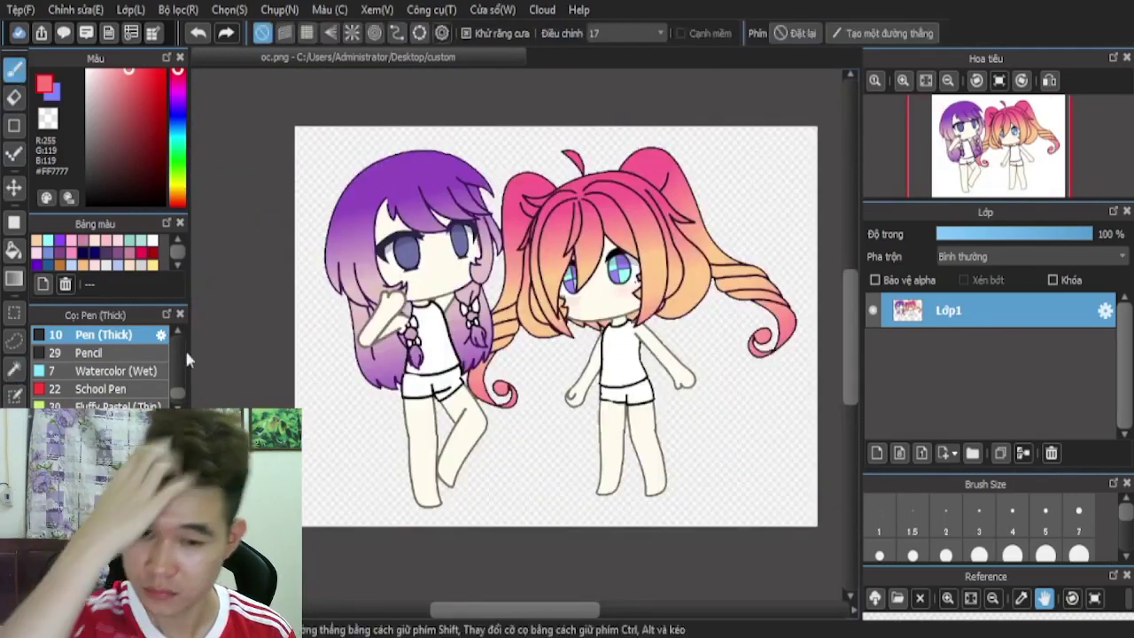
drag(116, 185, 3, 312)
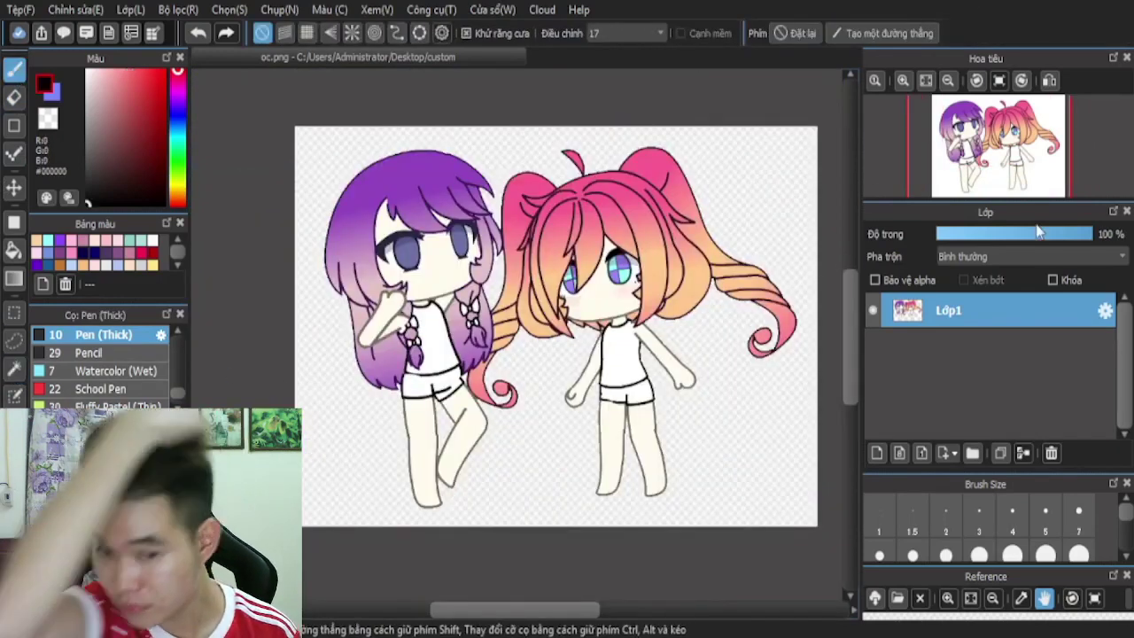
click(1000, 235)
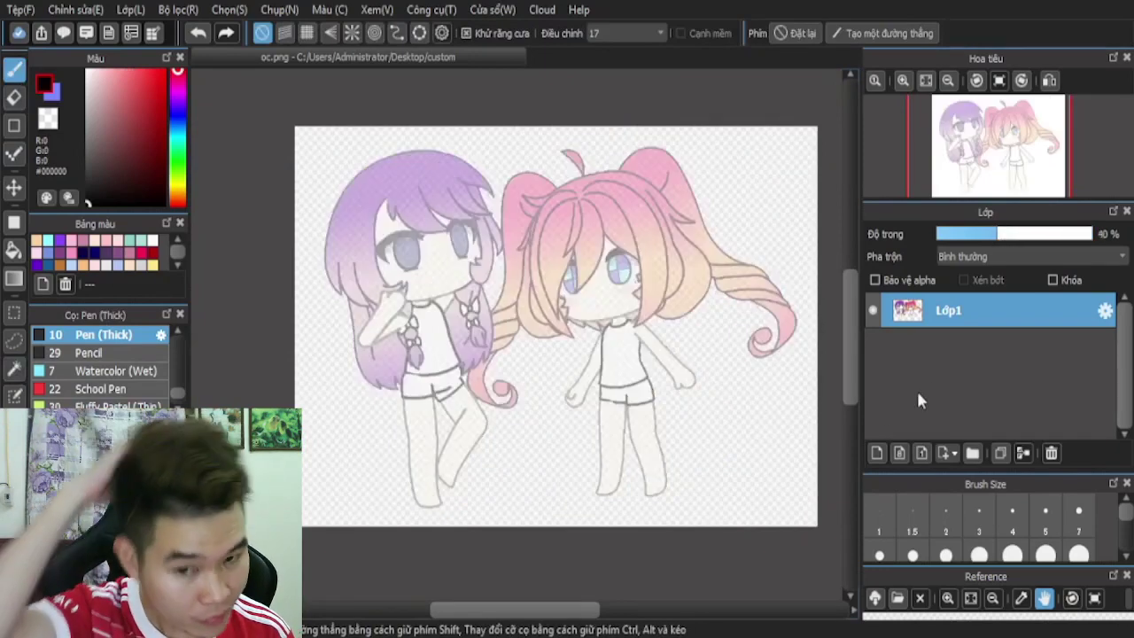
click(1024, 236)
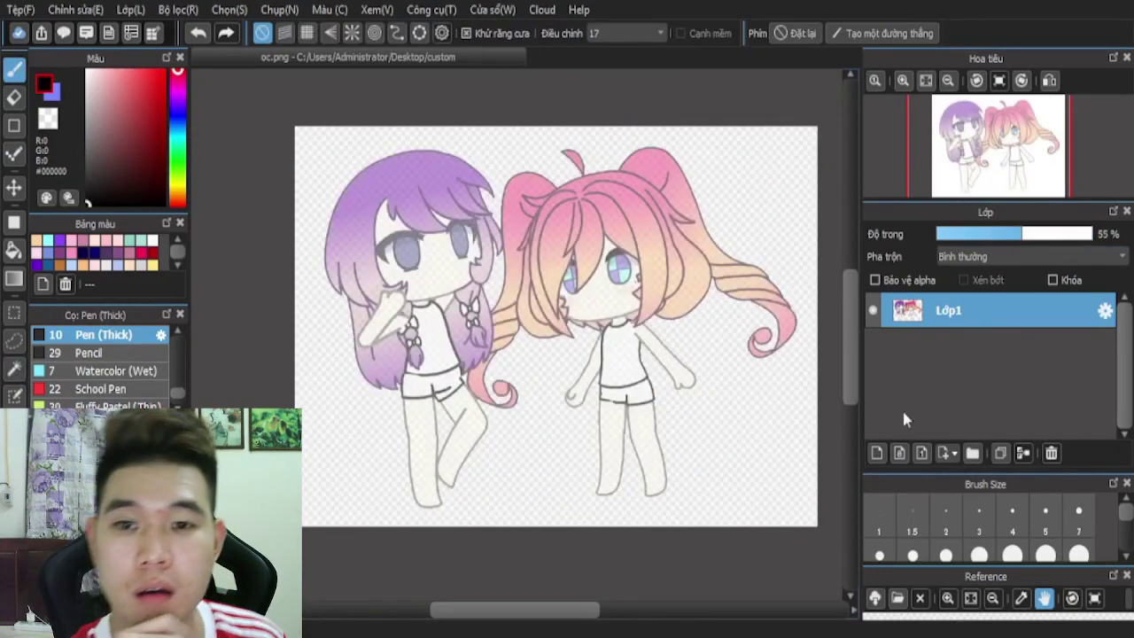
- Add a new layer above the characters and set the pen colour to dark purple #380669
click(879, 453)
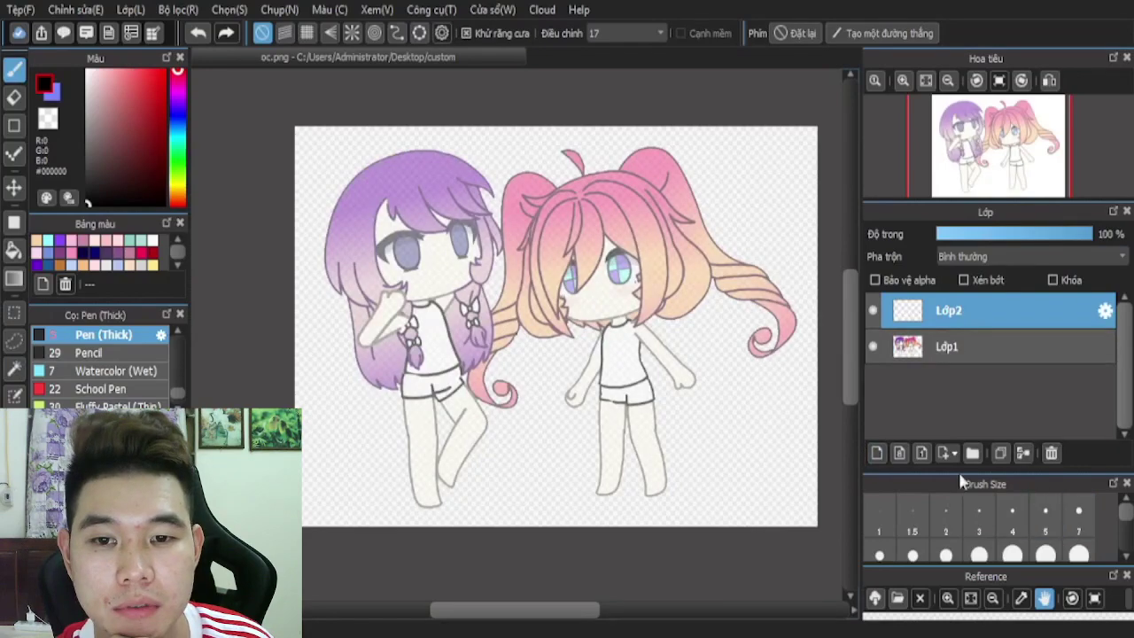
scroll(619, 389, up, 5)
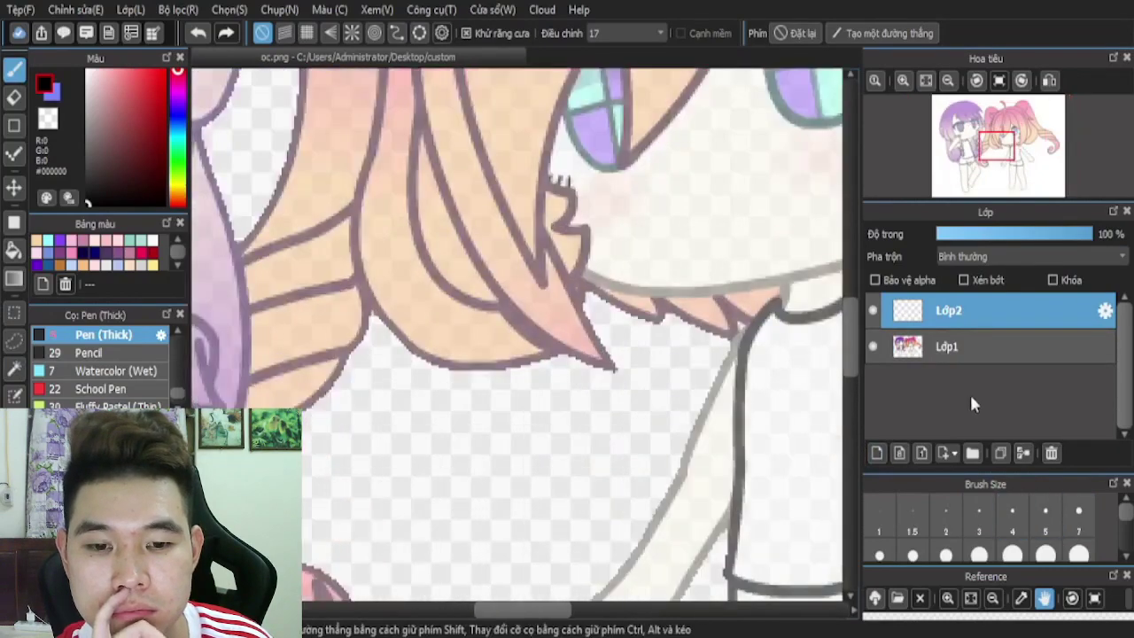
scroll(651, 310, down, 5)
scroll(409, 268, up, 6)
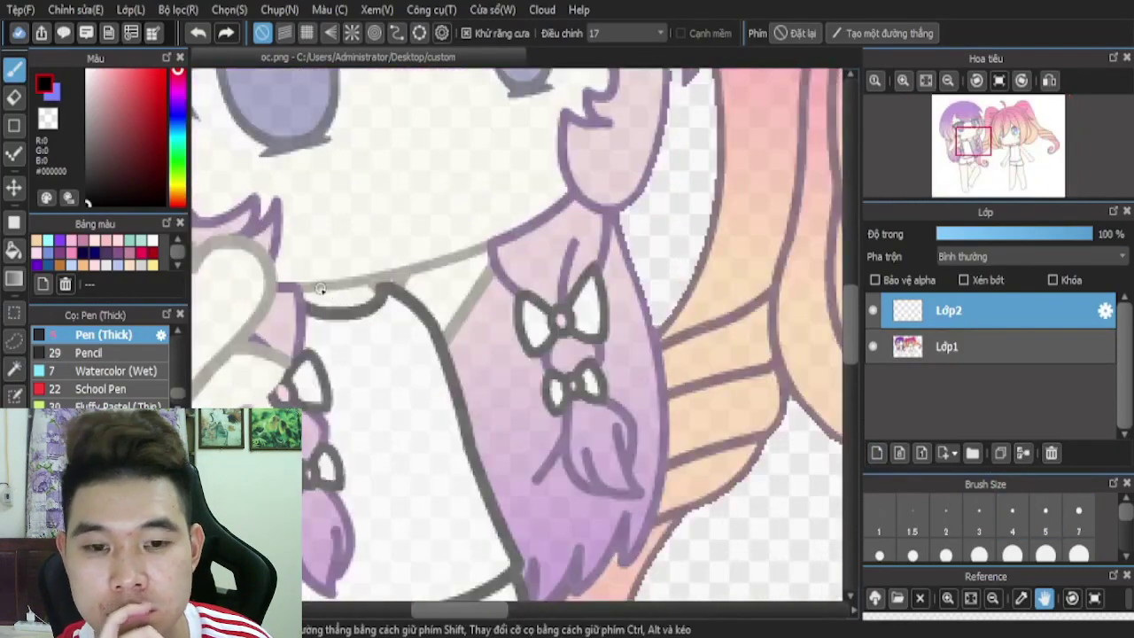
scroll(499, 314, down, 4)
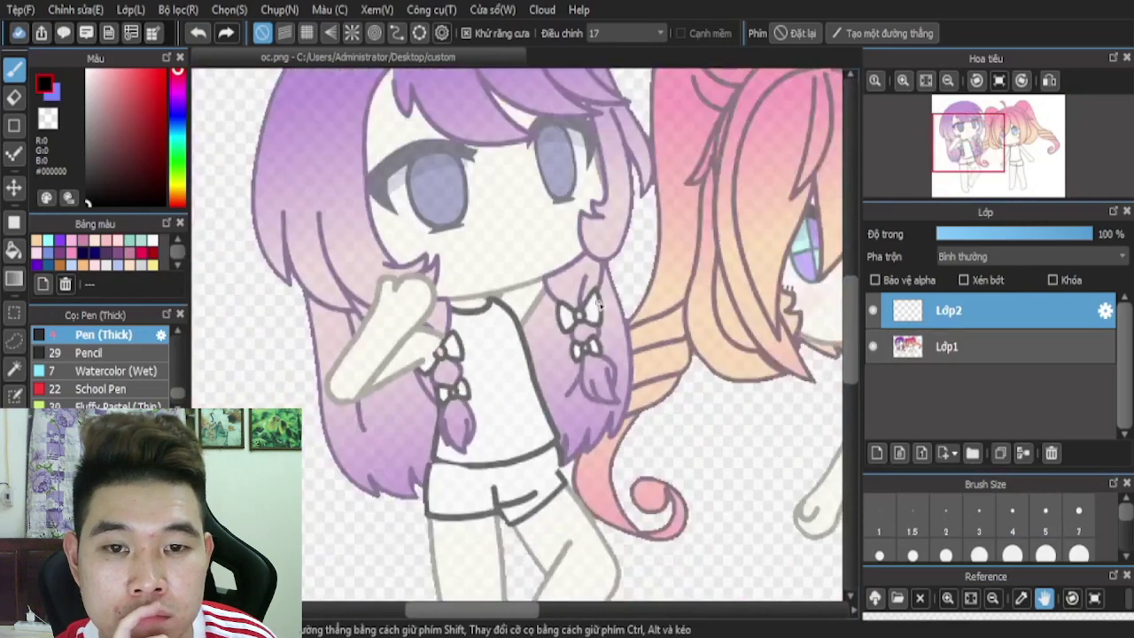
click(178, 113)
drag(178, 113, 165, 148)
- Set the brush size to 4 and trace the neckline of the purple-haired girl's top with a dark purple stroke
scroll(443, 305, up, 8)
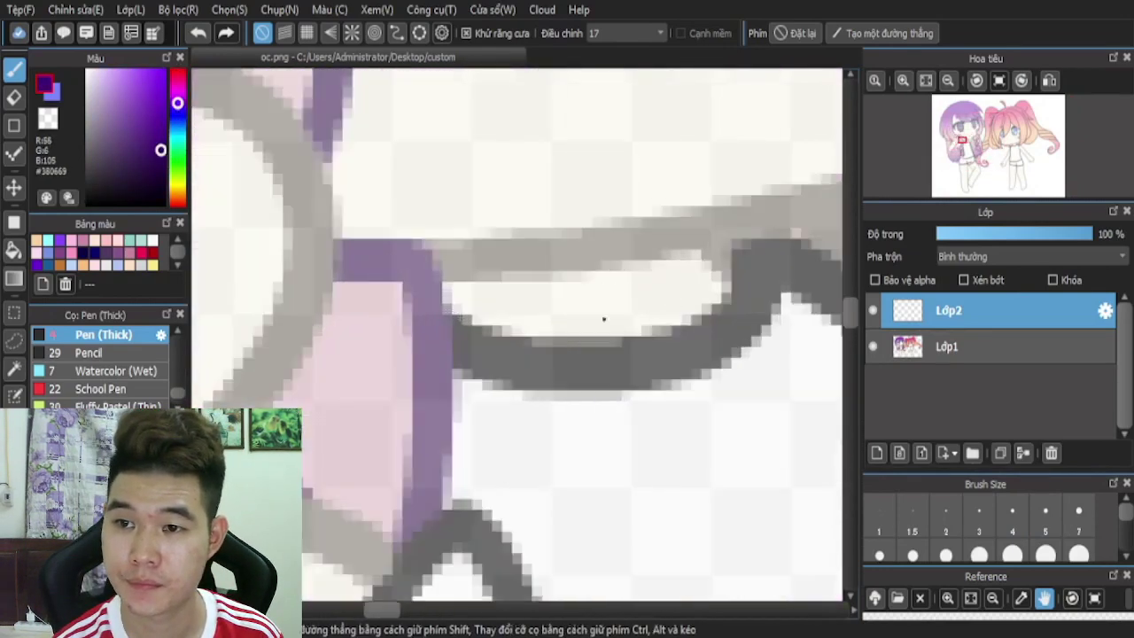
click(1012, 514)
mouse_move(747, 268)
mouse_down()
mouse_move(654, 318)
mouse_move(492, 344)
mouse_move(423, 337)
mouse_up()
scroll(487, 268, down, 8)
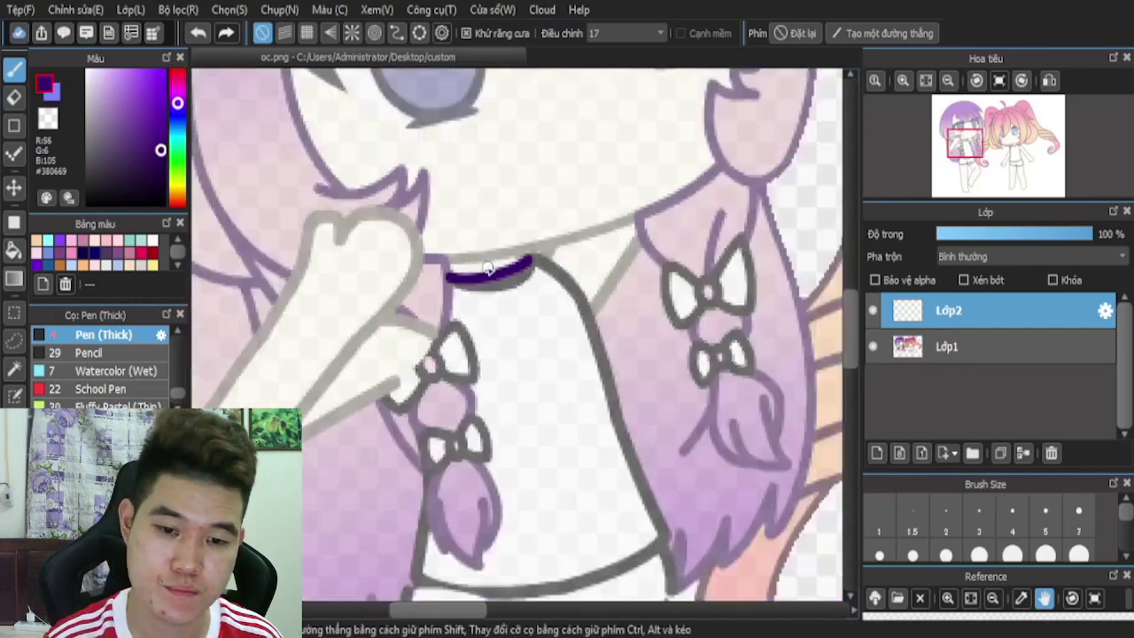
- Undo the dark purple strokes drawn along the purple-haired girl's neckline
click(196, 35)
scroll(562, 332, up, 6)
mouse_move(454, 220)
mouse_down()
mouse_move(481, 241)
mouse_move(512, 346)
mouse_move(385, 387)
mouse_move(328, 385)
mouse_up()
click(196, 33)
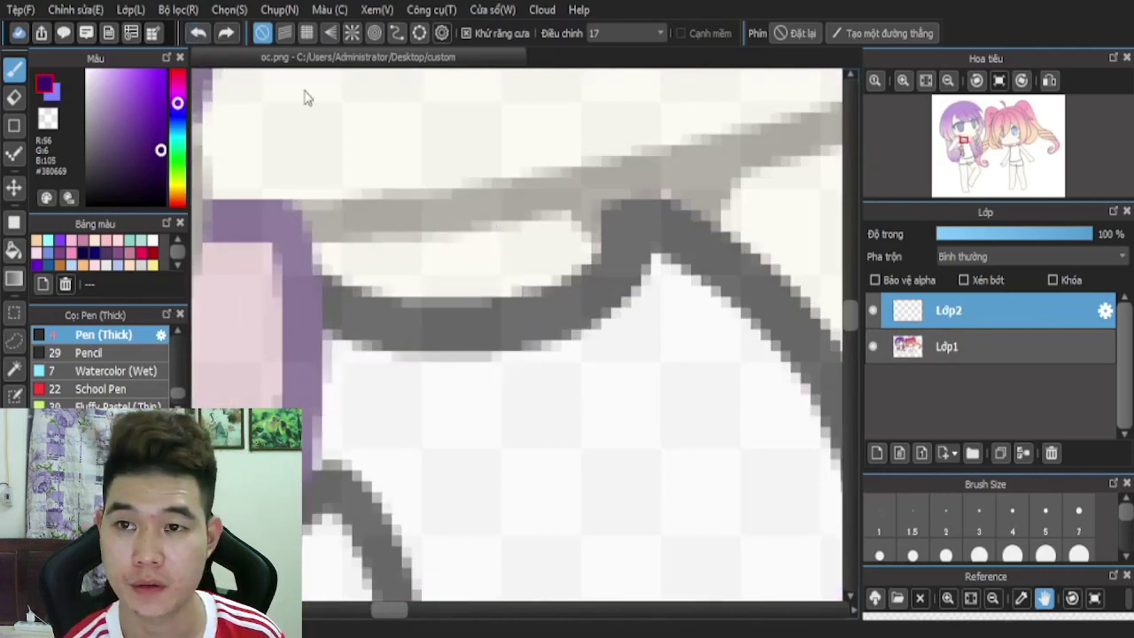
- Select layer Lớp1 and raise its opacity to 100%
click(984, 352)
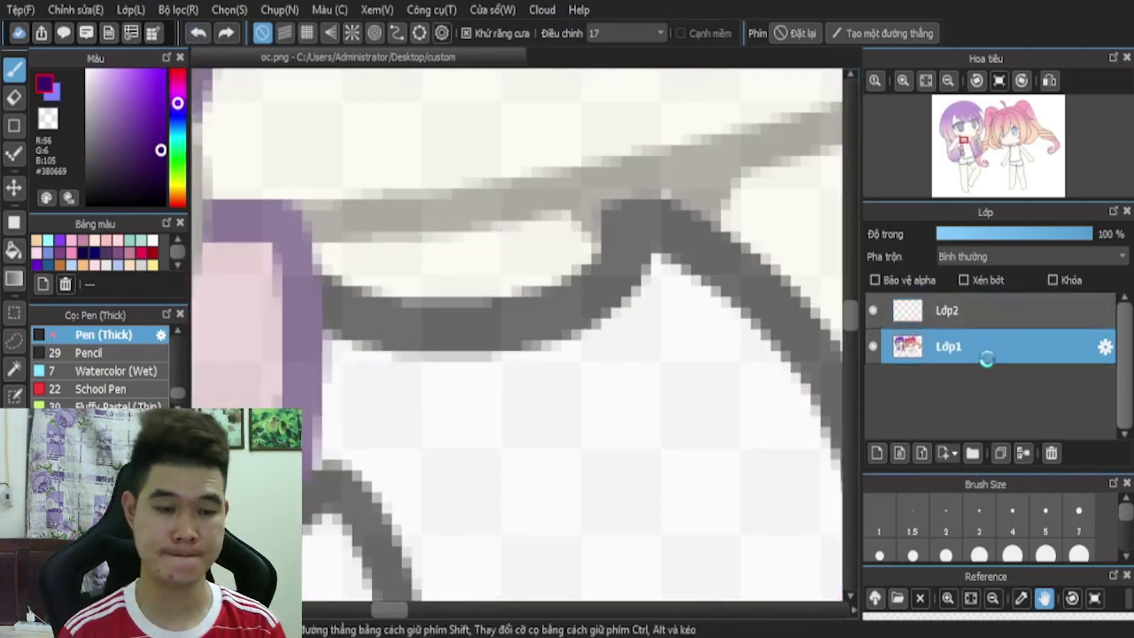
click(1022, 233)
drag(1055, 236, 1095, 234)
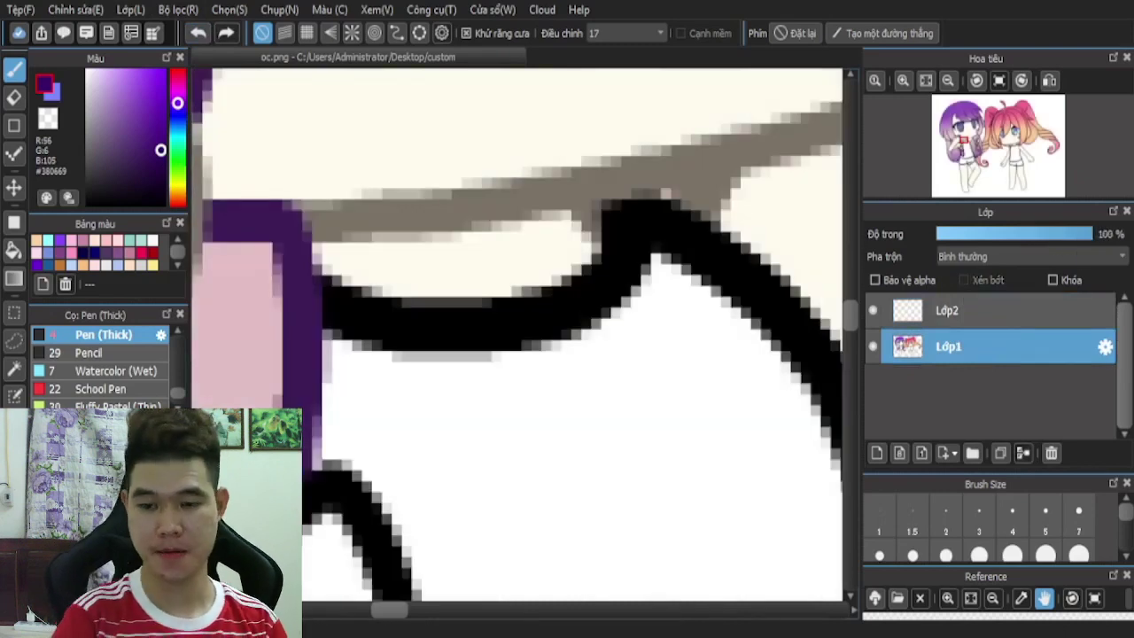
- Sample the cream skin colour #FFFBEE and paint over the black neckline of the purple-haired girl's top with the pen
alt+click(400, 425)
alt+click(444, 263)
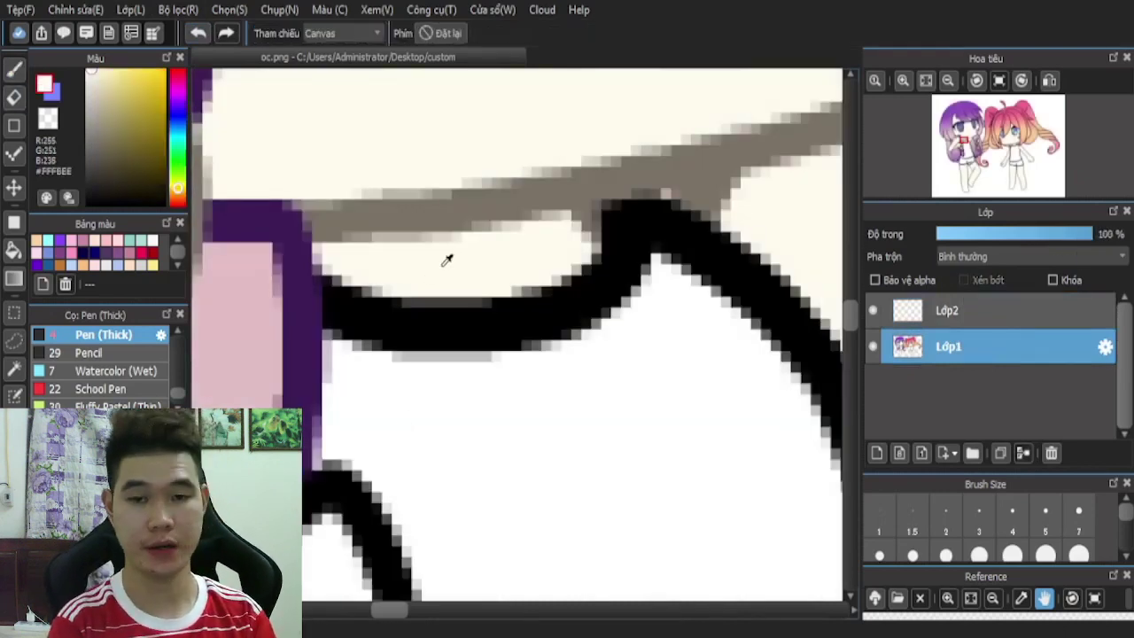
click(14, 69)
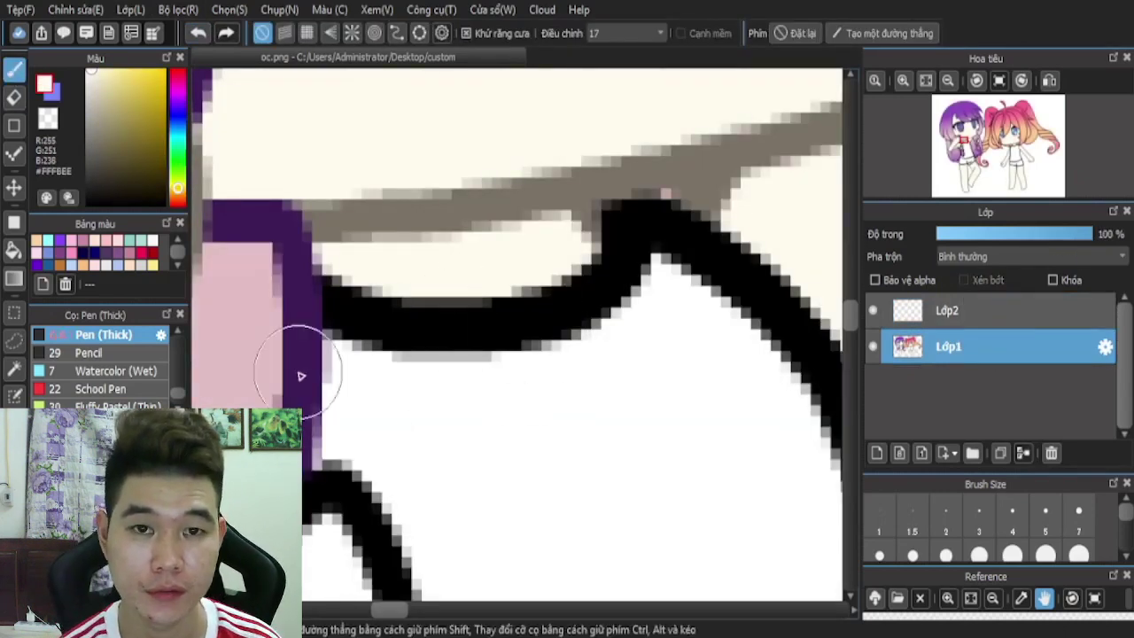
mouse_move(330, 346)
mouse_down()
mouse_move(362, 299)
mouse_move(379, 319)
mouse_up()
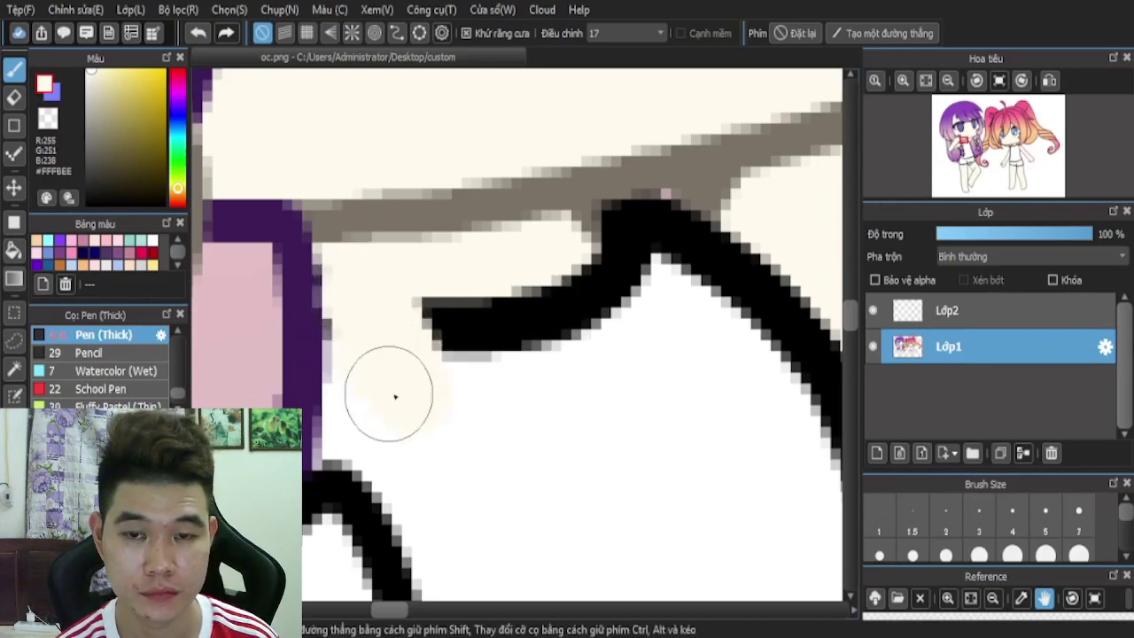
mouse_move(395, 396)
mouse_down()
mouse_move(422, 337)
mouse_move(599, 295)
mouse_move(608, 280)
mouse_move(614, 339)
mouse_up()
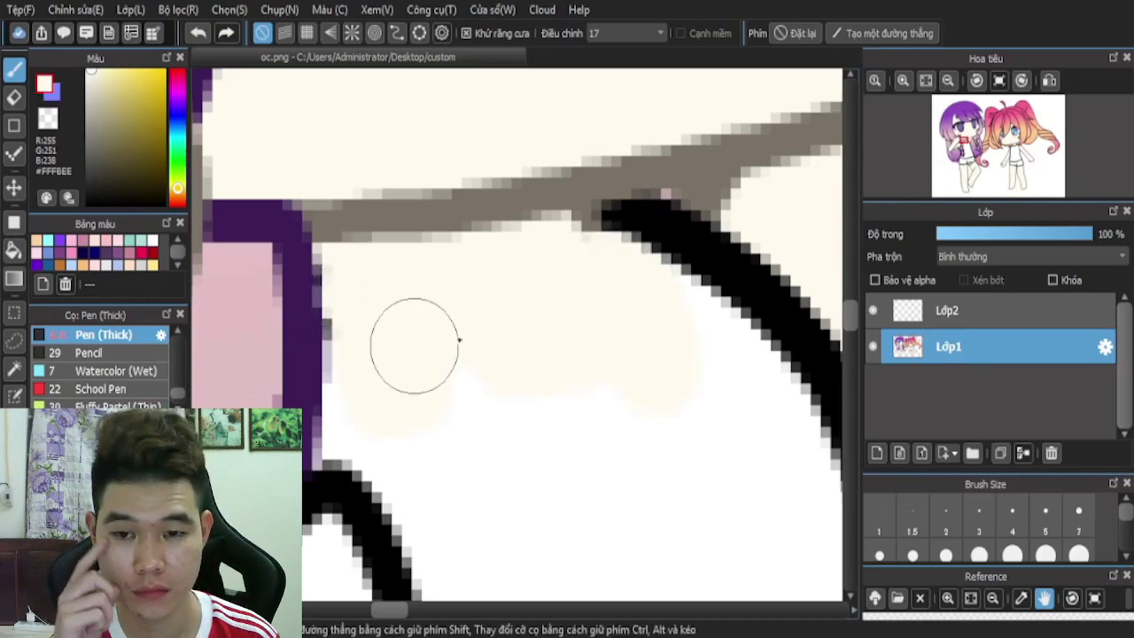
- Paint over the black shoulder line of the purple-haired girl's top with the cream skin colour
scroll(414, 345, down, 5)
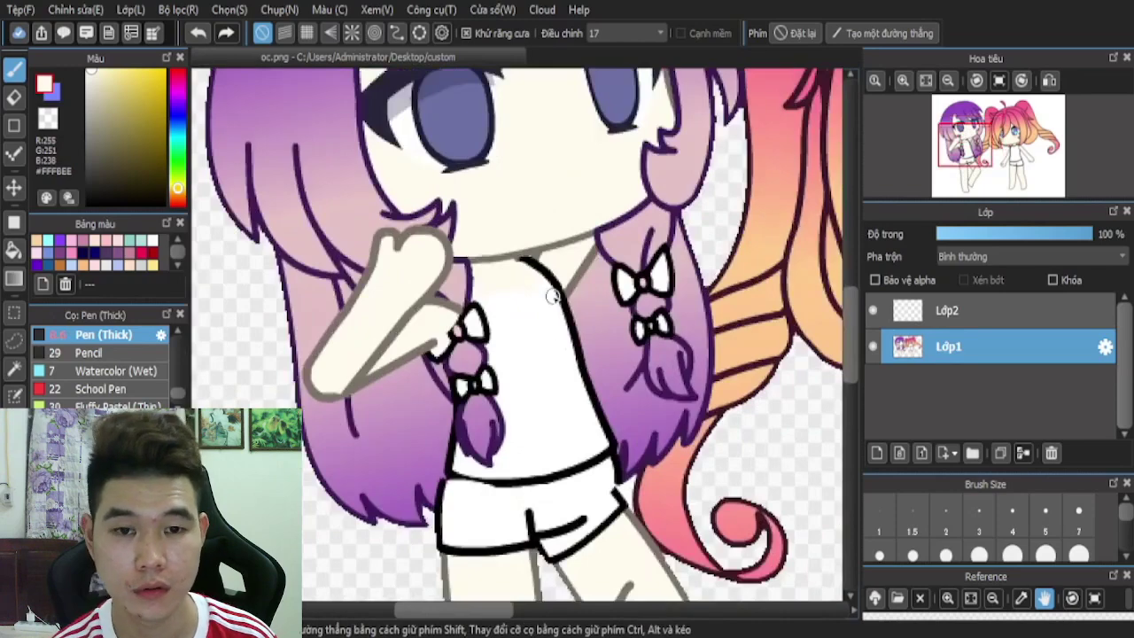
scroll(550, 292, up, 5)
mouse_move(630, 255)
mouse_down()
mouse_move(519, 254)
mouse_move(617, 274)
mouse_move(540, 461)
mouse_move(621, 359)
mouse_move(535, 451)
mouse_up()
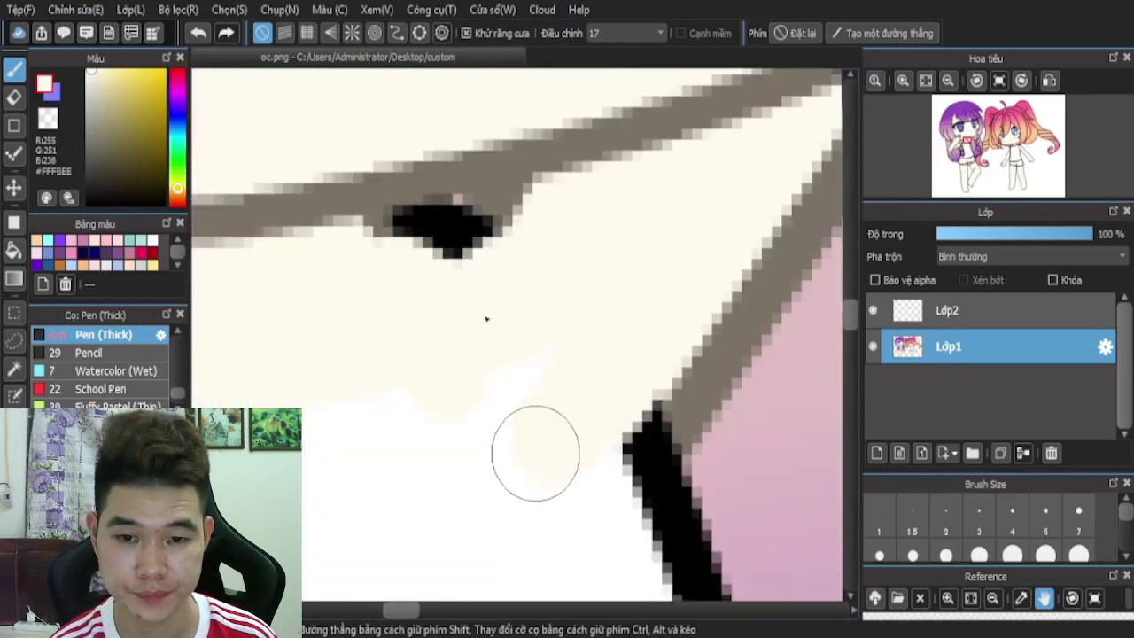
scroll(527, 356, down, 5)
scroll(537, 334, up, 4)
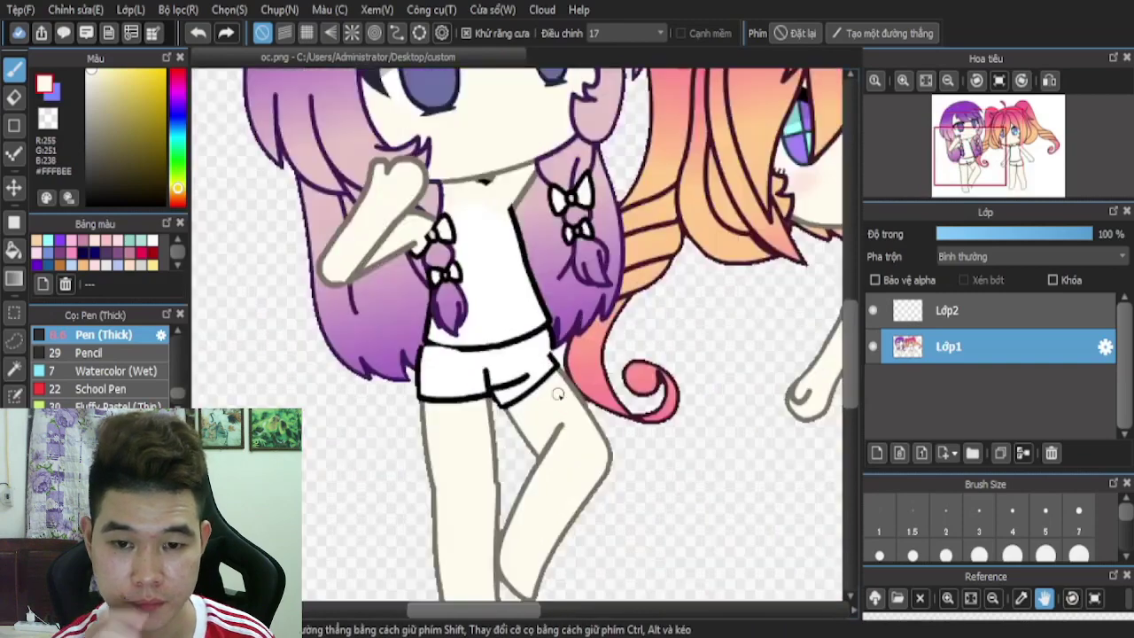
scroll(550, 349, down, 4)
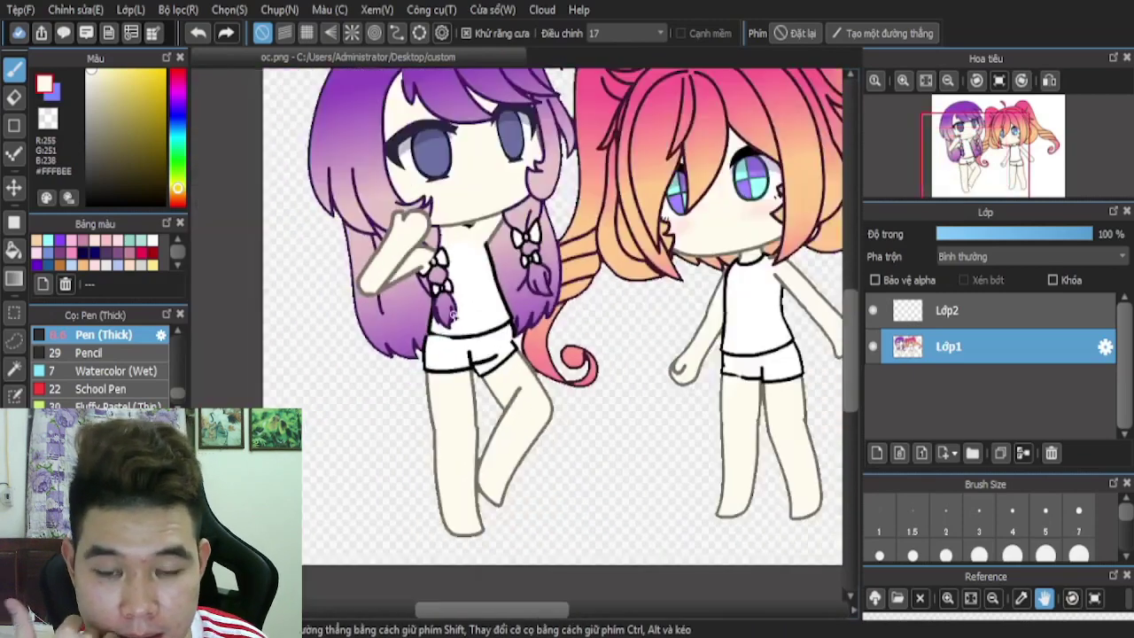
- Sample the grey-brown outline colour #7B7368 and paint over the leftover black spot under the purple-haired girl's chin
scroll(468, 220, up, 5)
key(alt)
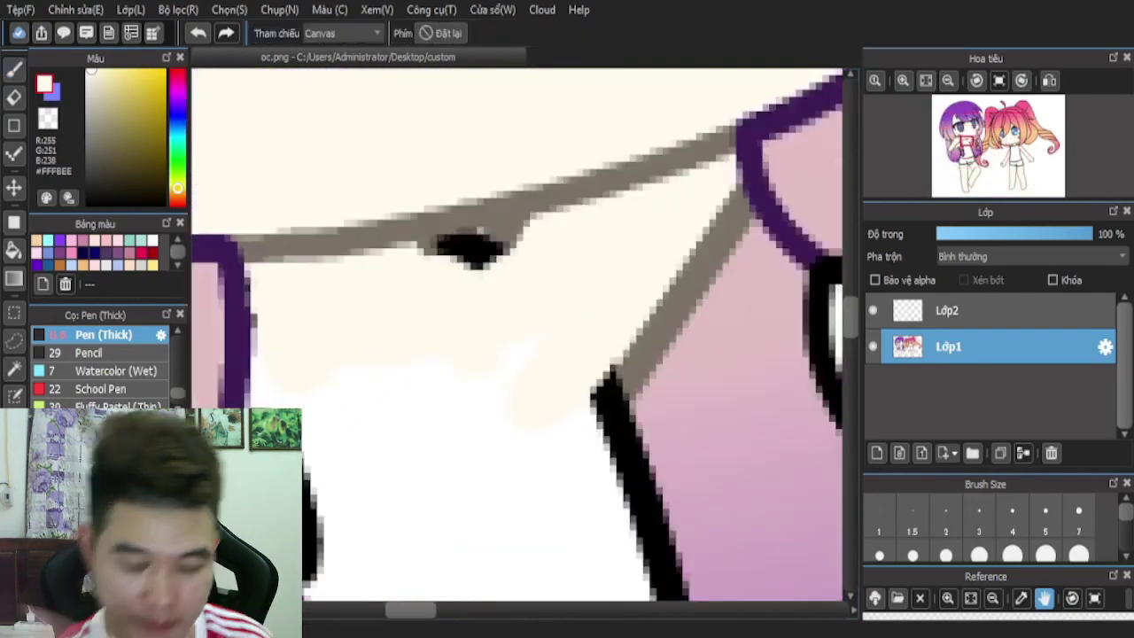
scroll(478, 285, up, 1)
alt+click(479, 287)
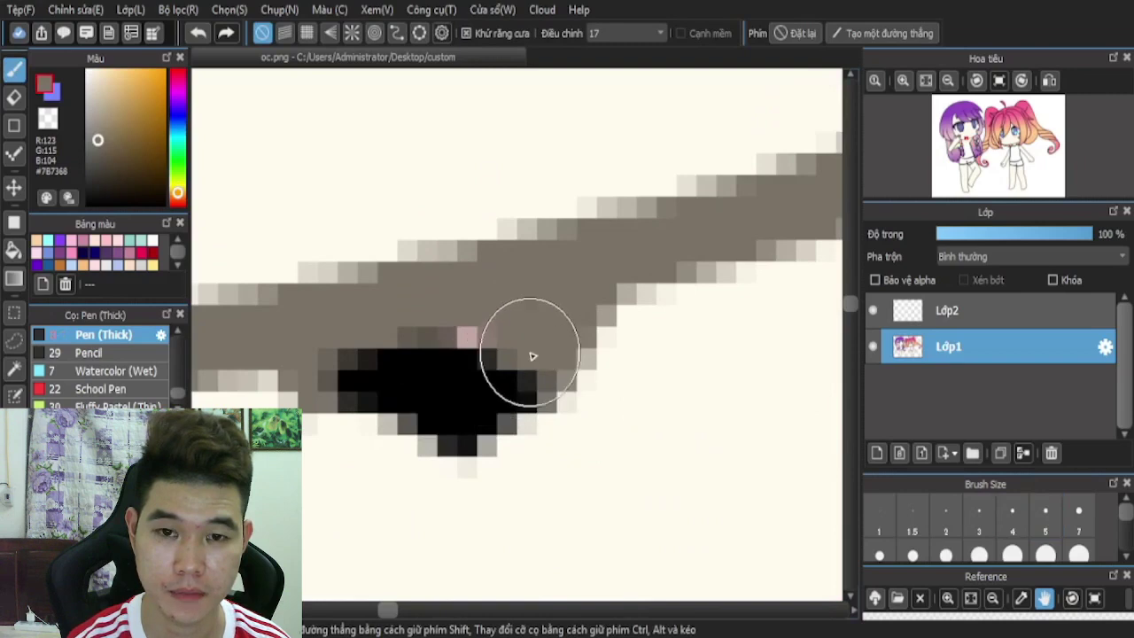
mouse_move(494, 414)
mouse_down()
mouse_move(435, 405)
mouse_move(395, 364)
mouse_move(346, 370)
mouse_up()
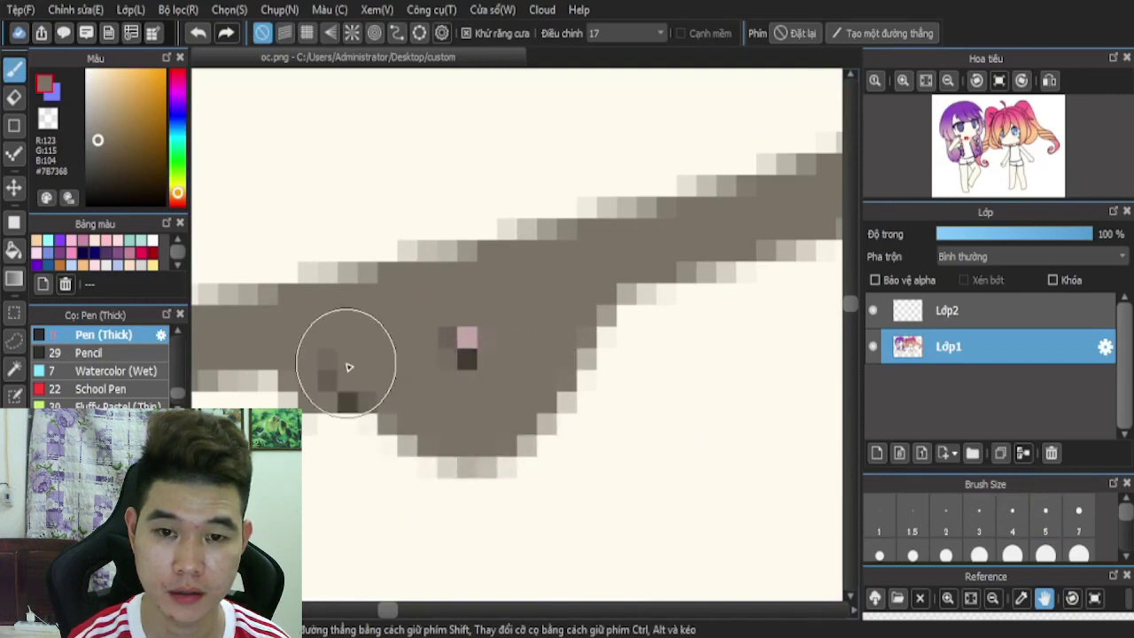
- Check the purple-haired girl's neck area and undo the grey-brown touch-up under her chin
scroll(504, 277, down, 3)
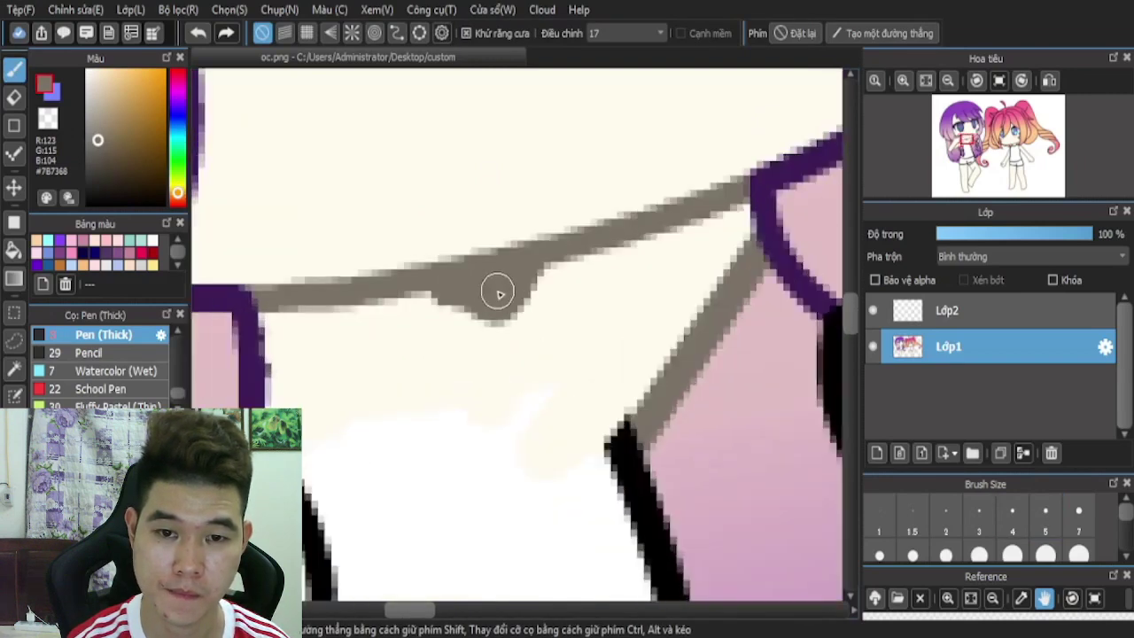
scroll(492, 278, down, 3)
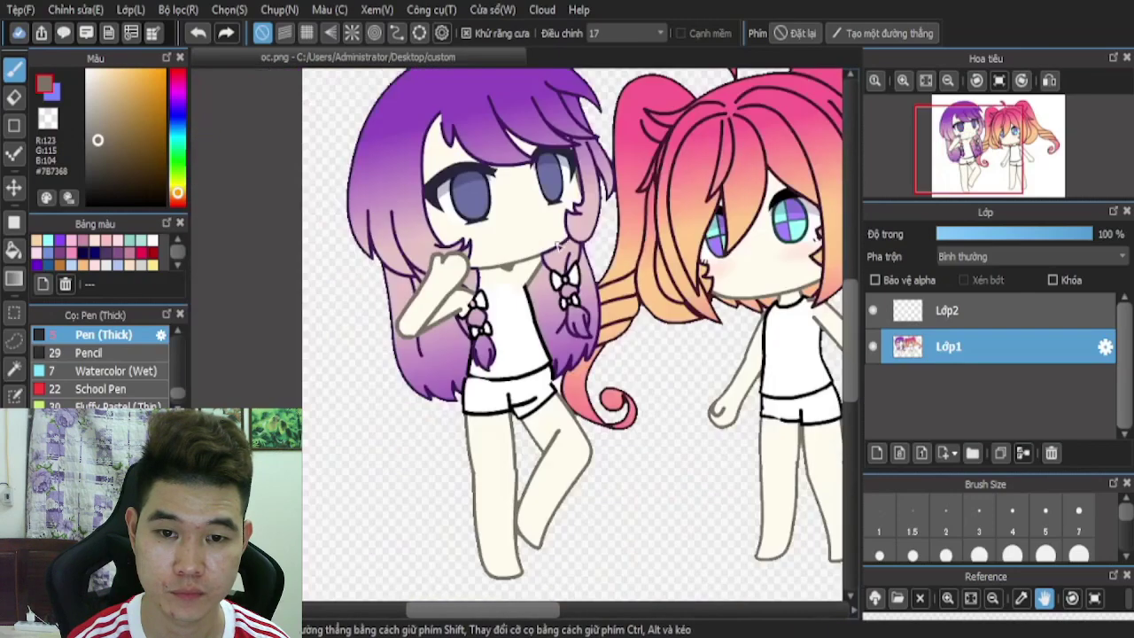
scroll(619, 214, down, 1)
scroll(628, 283, up, 8)
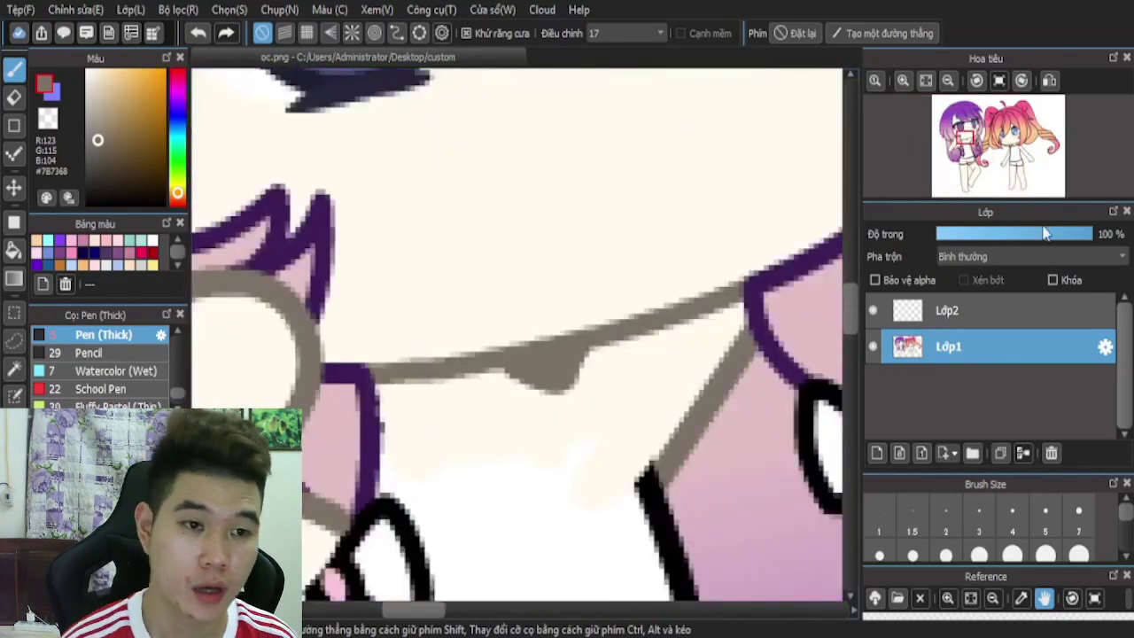
scroll(643, 386, up, 2)
scroll(577, 296, down, 6)
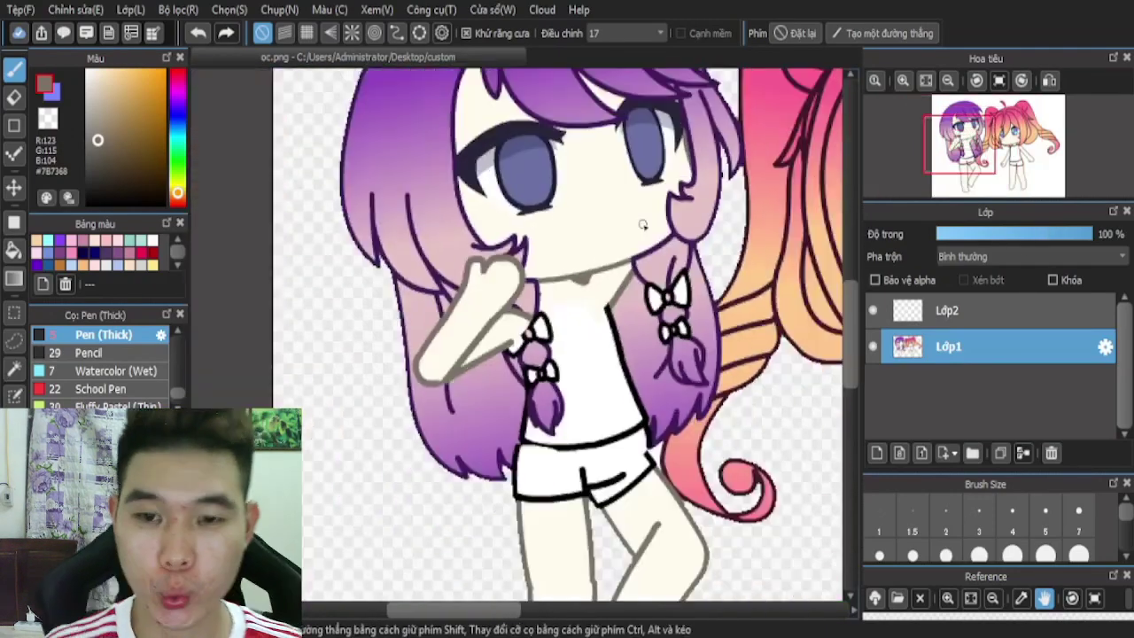
scroll(643, 225, down, 1)
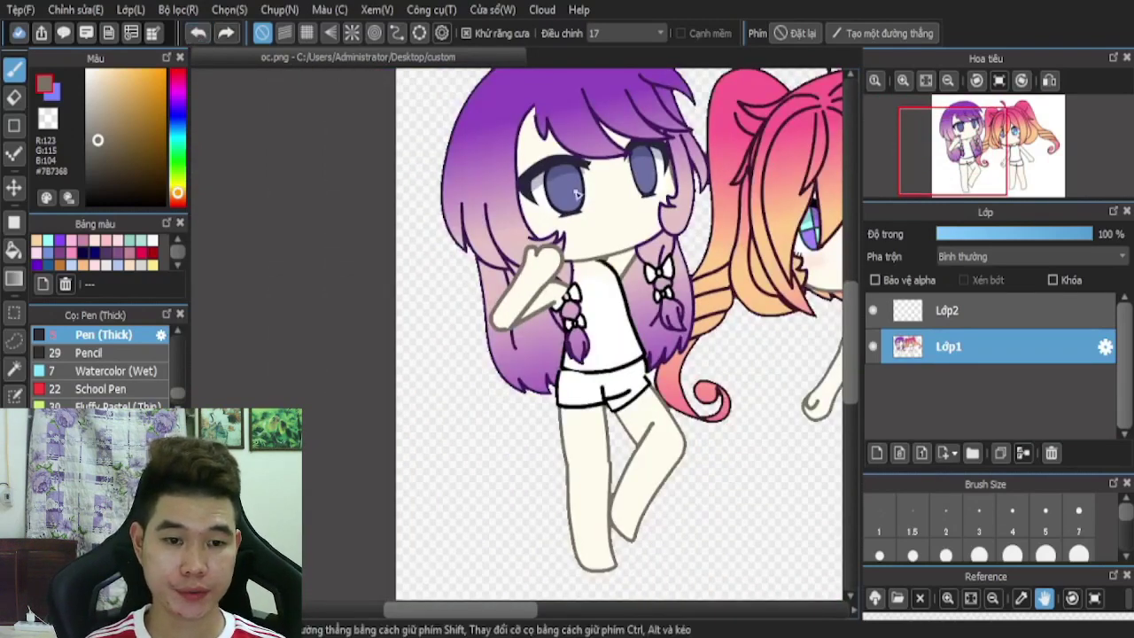
scroll(601, 242, up, 6)
click(232, 35)
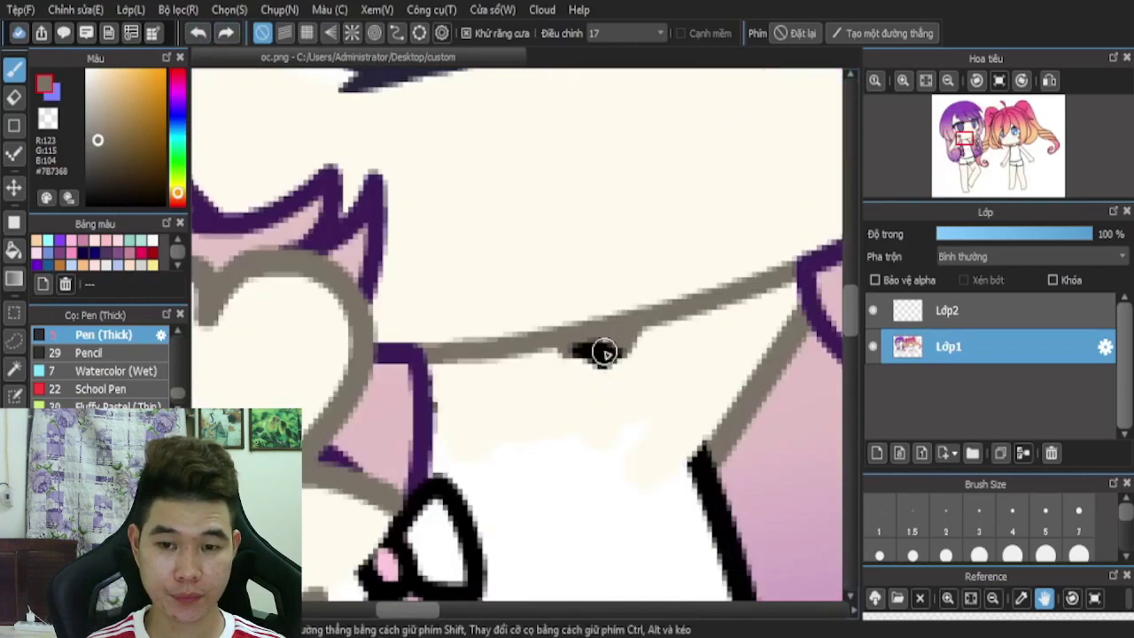
- Sample the muted pink #C2A7A7 from beside the black spot under the chin and paint over the spot with it
scroll(600, 350, up, 4)
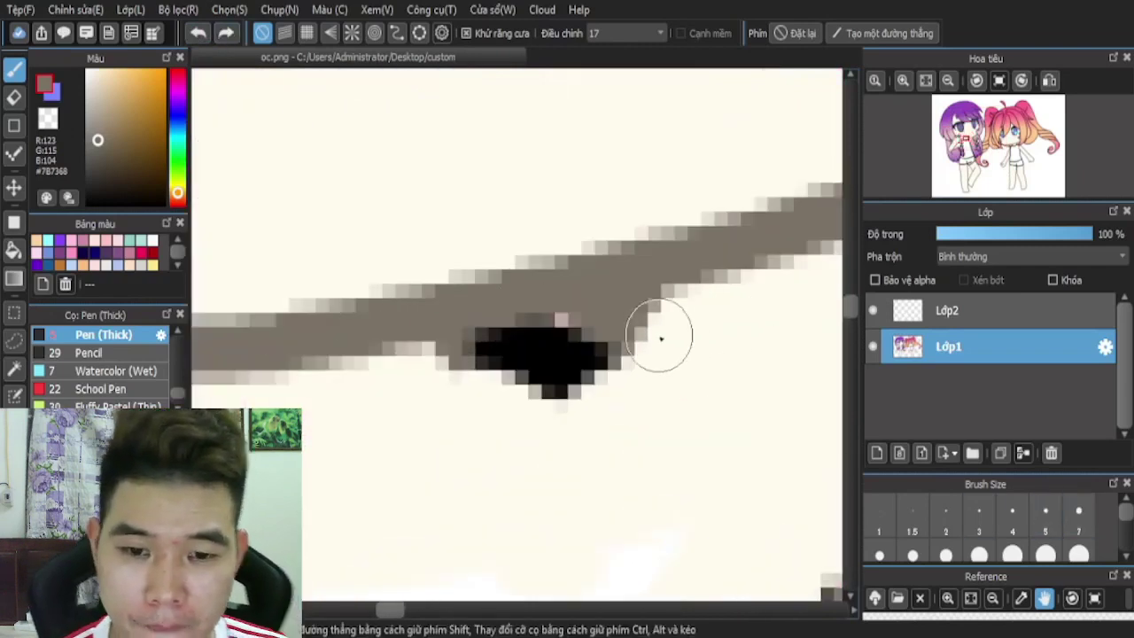
scroll(661, 339, up, 1)
scroll(474, 301, up, 4)
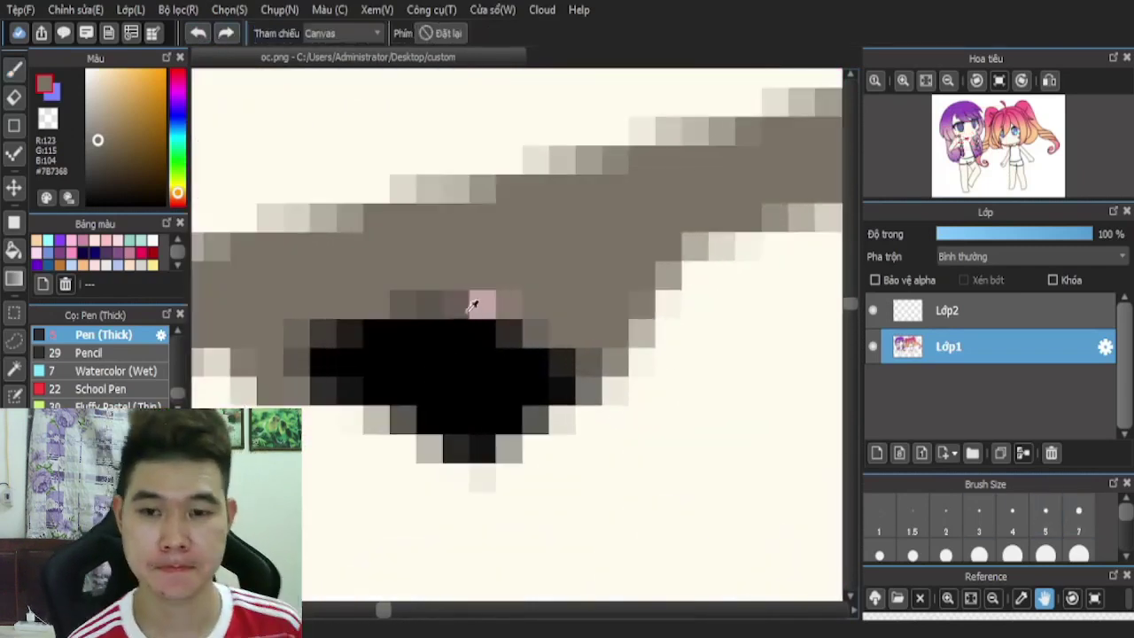
alt+click(492, 270)
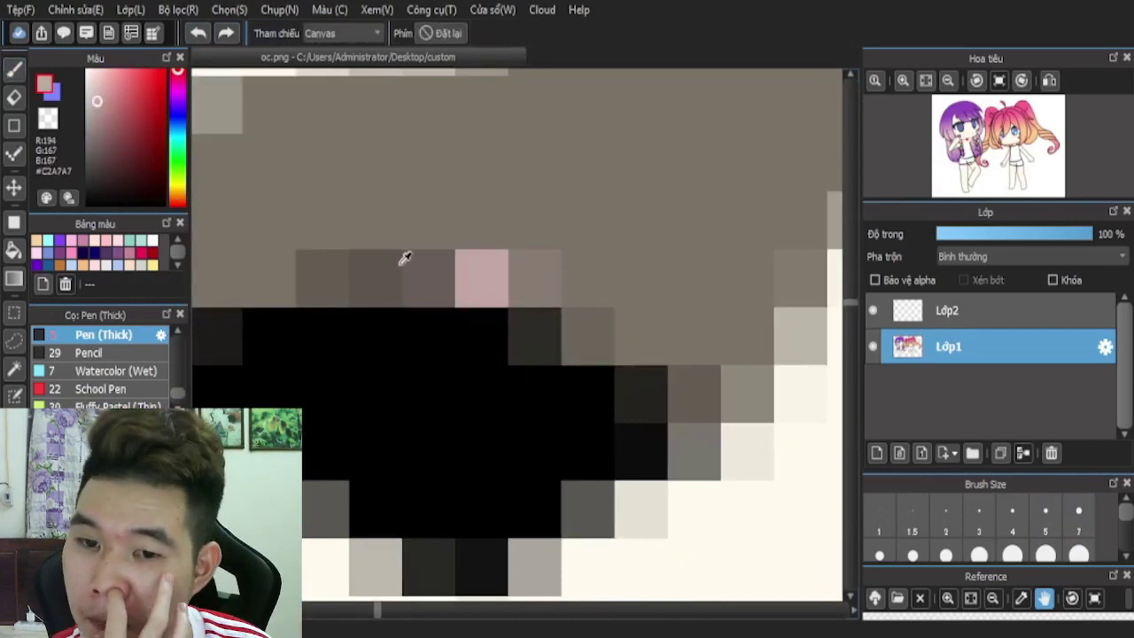
click(13, 64)
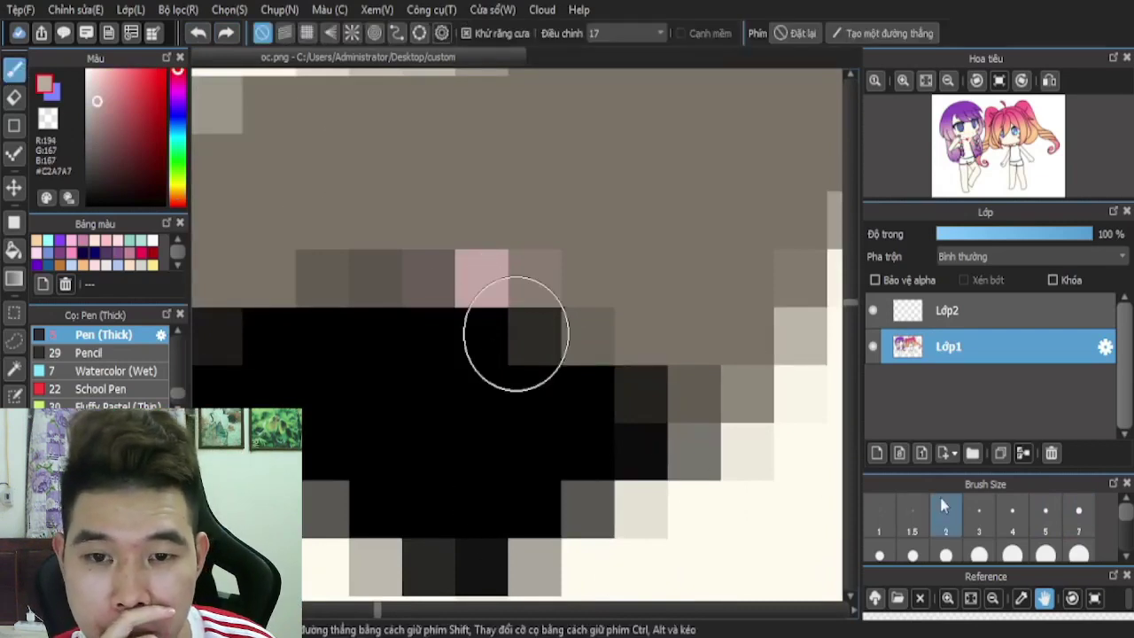
scroll(502, 317, down, 2)
mouse_move(501, 316)
mouse_down()
mouse_move(451, 313)
mouse_move(442, 335)
mouse_move(482, 365)
mouse_move(493, 343)
mouse_move(463, 311)
mouse_move(498, 364)
mouse_up()
scroll(463, 322, down, 4)
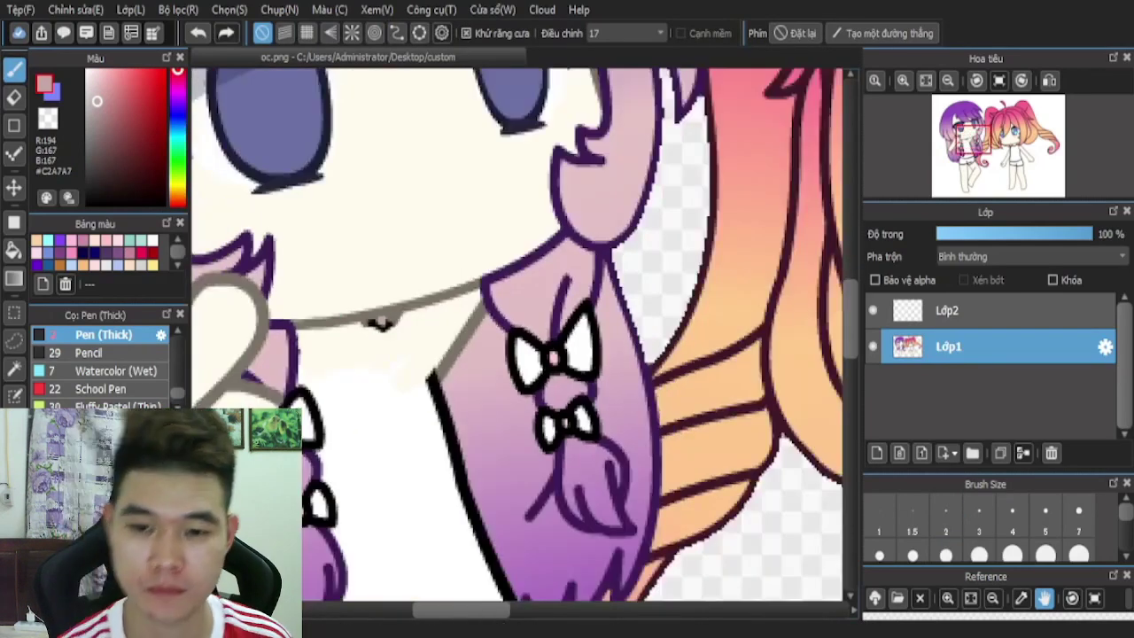
- Resample the grey-brown #7B7368 and paint over the pink and black patch under the chin
scroll(380, 321, up, 4)
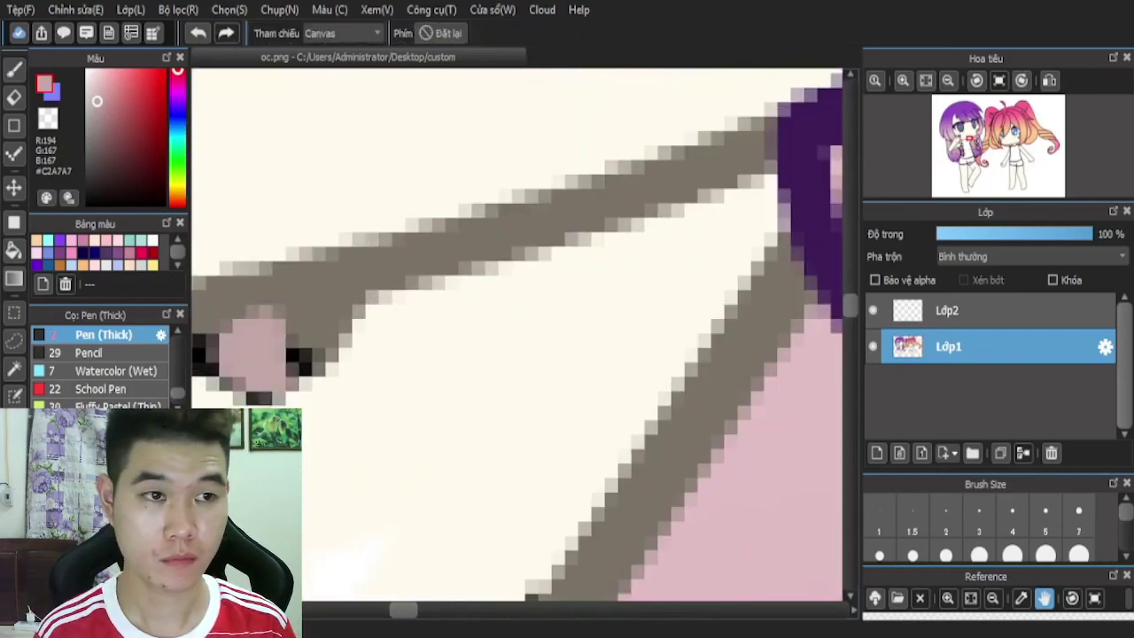
alt+click(312, 283)
key([)
key([)
key([)
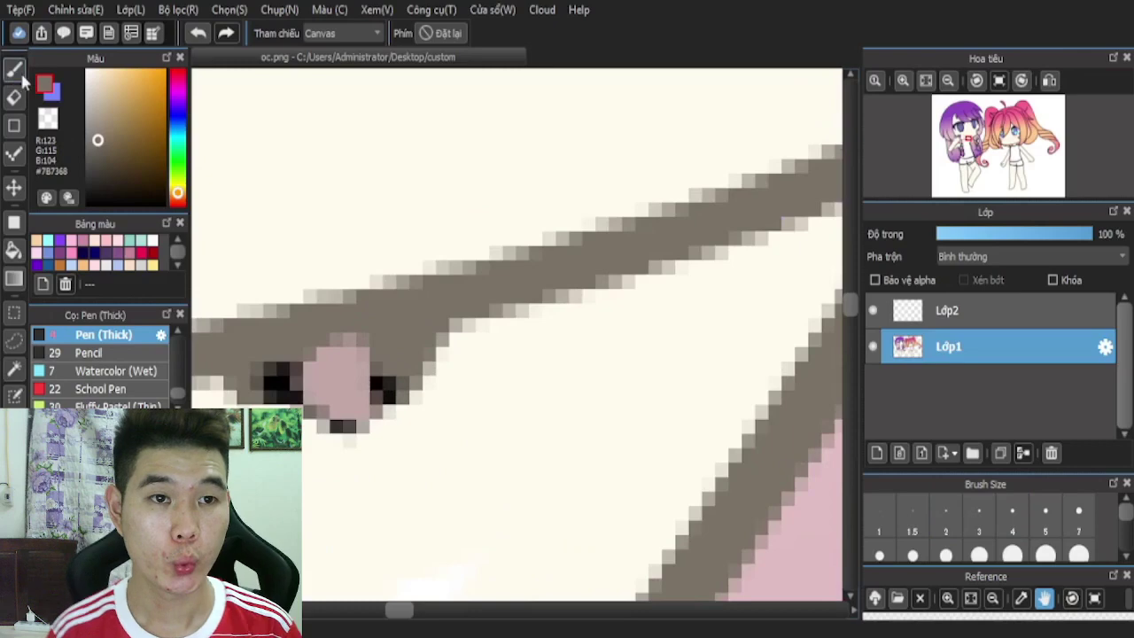
click(20, 75)
scroll(479, 354, down, 2)
scroll(395, 353, up, 2)
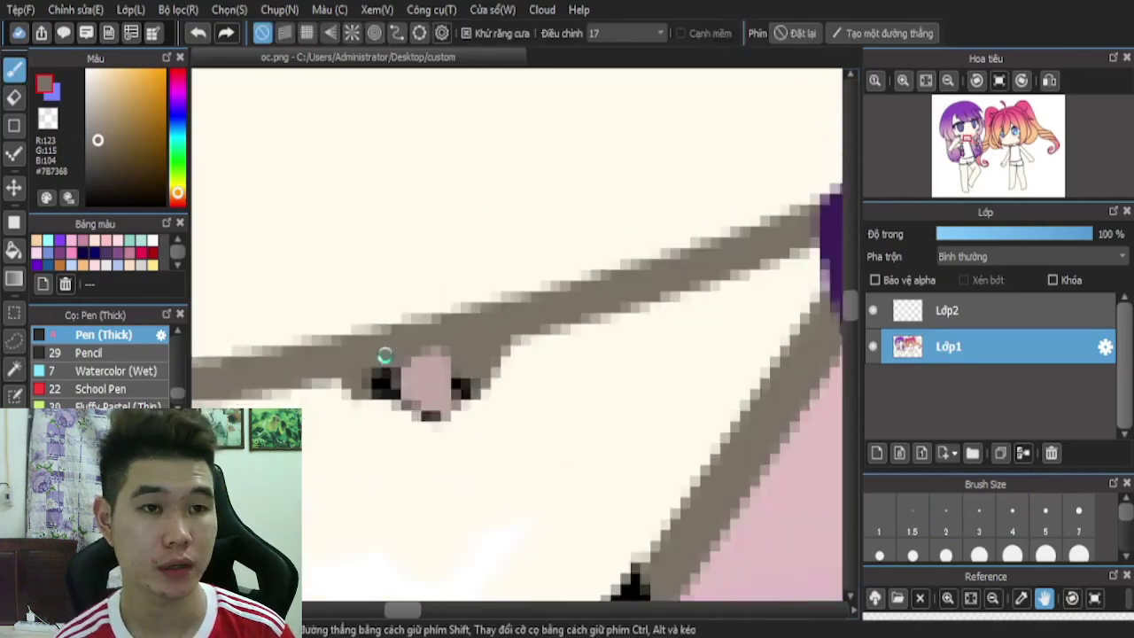
mouse_move(443, 345)
mouse_down()
mouse_move(355, 365)
mouse_move(400, 425)
mouse_move(430, 433)
mouse_move(455, 430)
mouse_move(498, 395)
mouse_up()
scroll(519, 318, down, 3)
scroll(521, 273, down, 3)
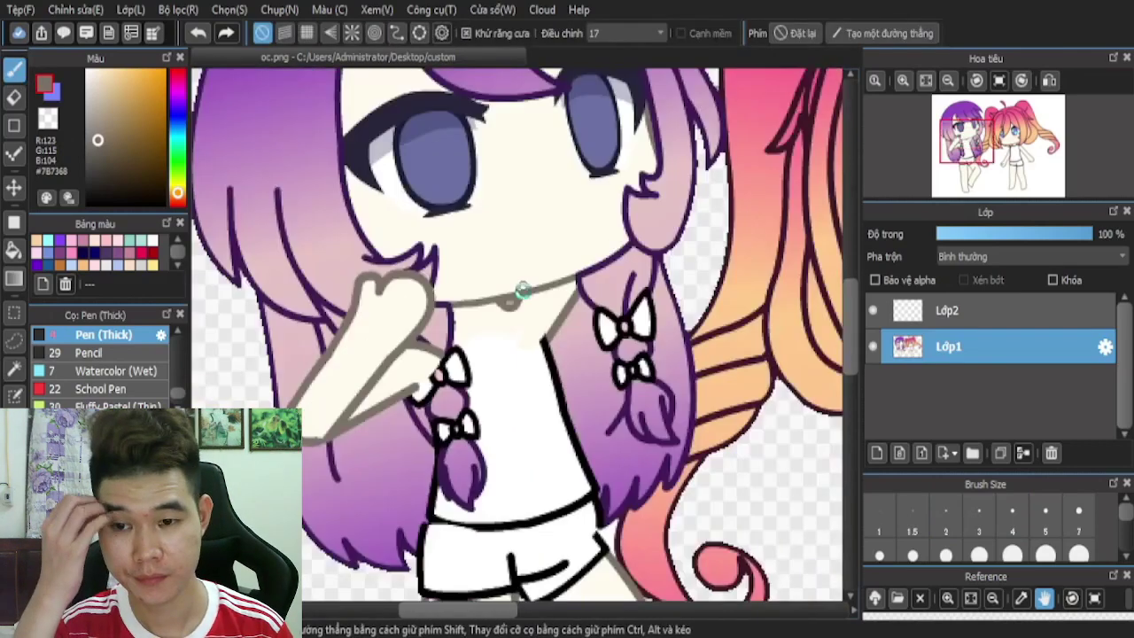
- Undo the last grey-brown stroke and repaint the pink and black patch under the chin in the same colour
scroll(522, 291, up, 10)
click(199, 32)
scroll(400, 355, up, 1)
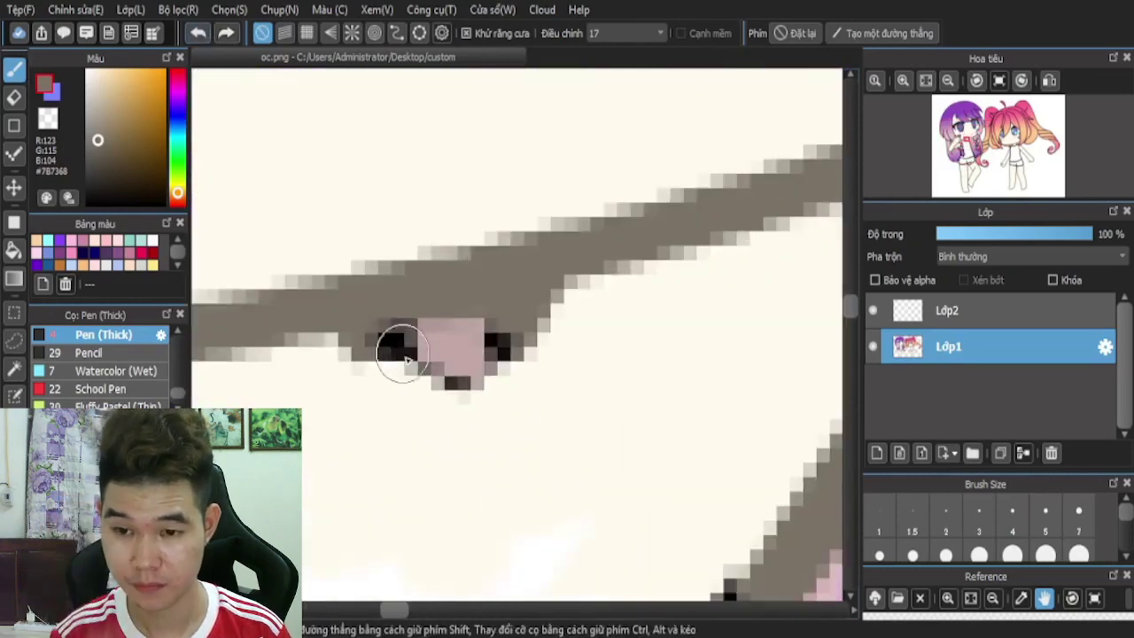
mouse_move(379, 327)
mouse_down()
mouse_move(418, 406)
mouse_move(458, 408)
mouse_move(509, 332)
mouse_up()
scroll(531, 283, down, 10)
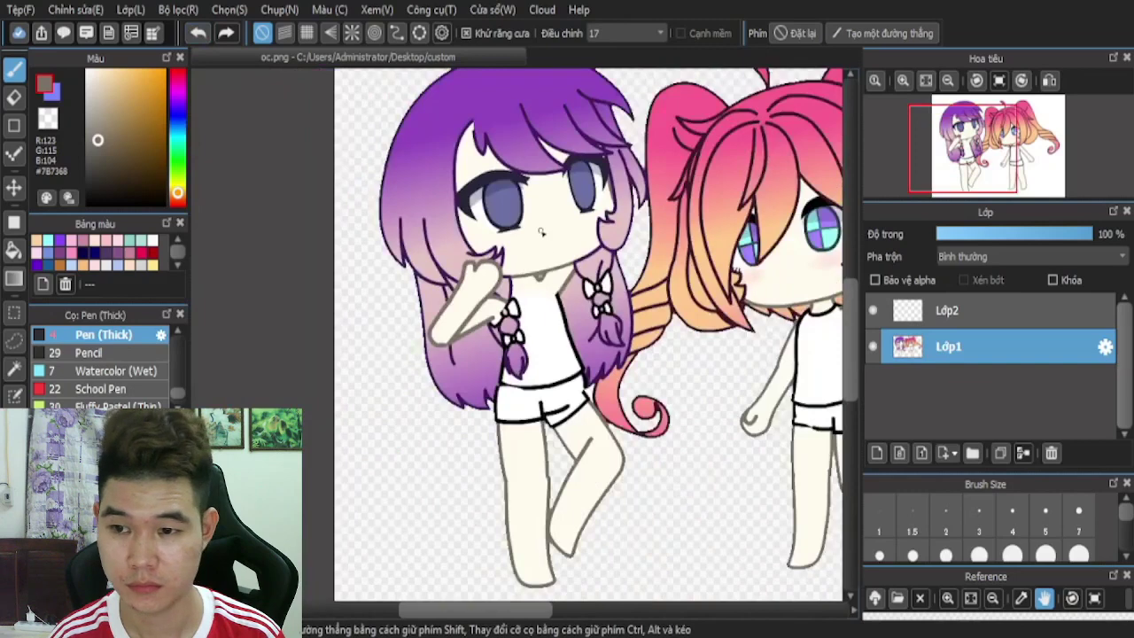
scroll(548, 210, down, 2)
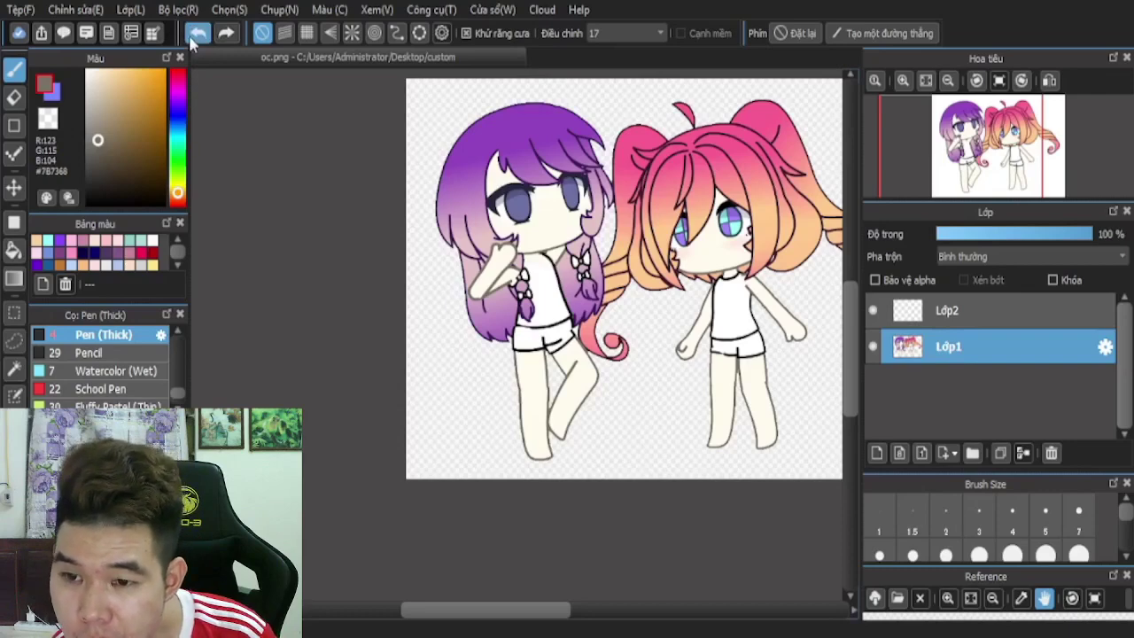
scroll(488, 269, up, 10)
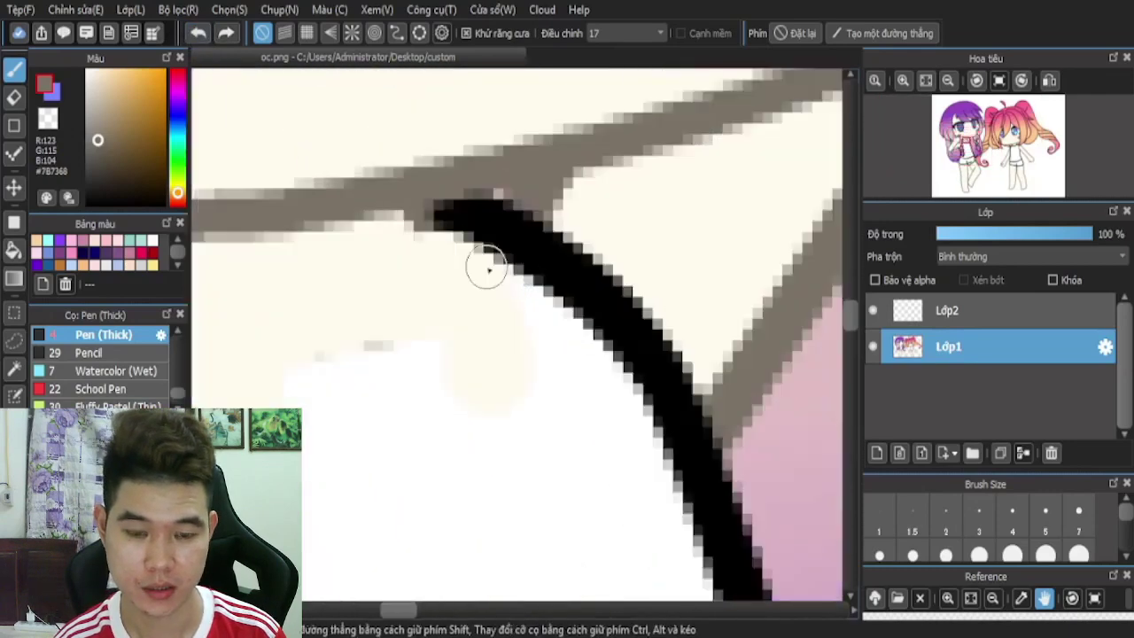
drag(426, 342, 273, 365)
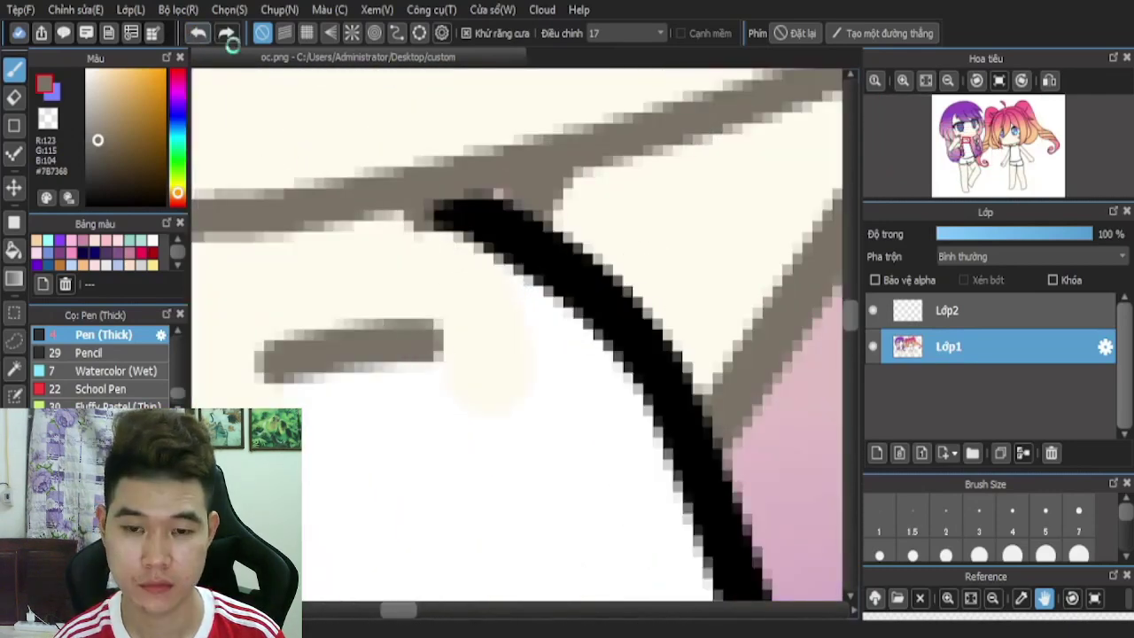
click(205, 33)
click(233, 36)
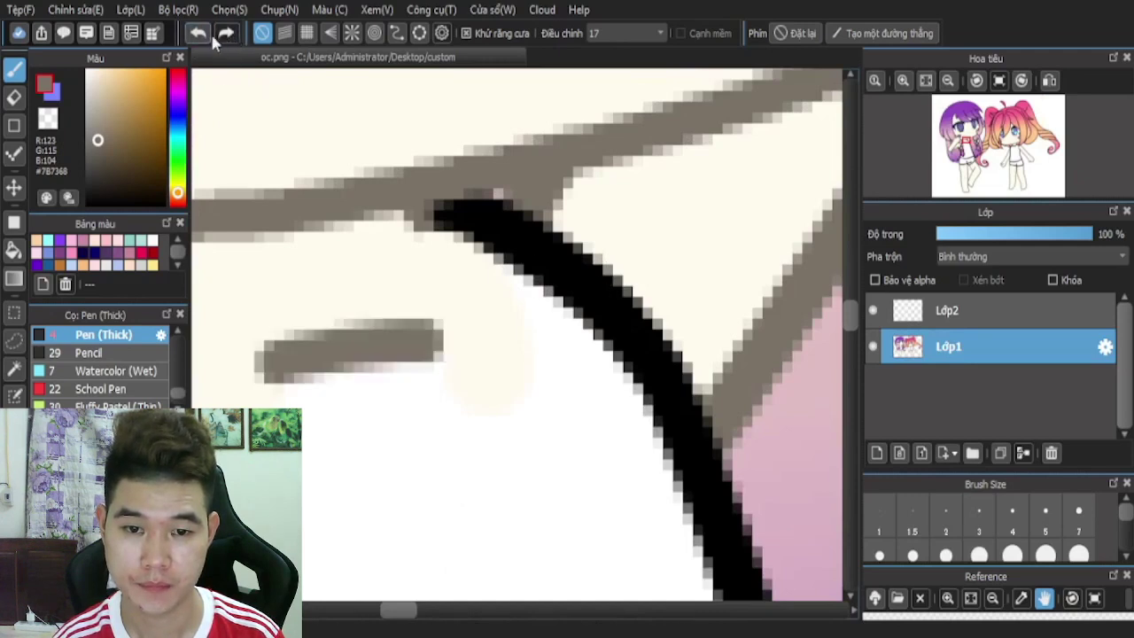
click(198, 32)
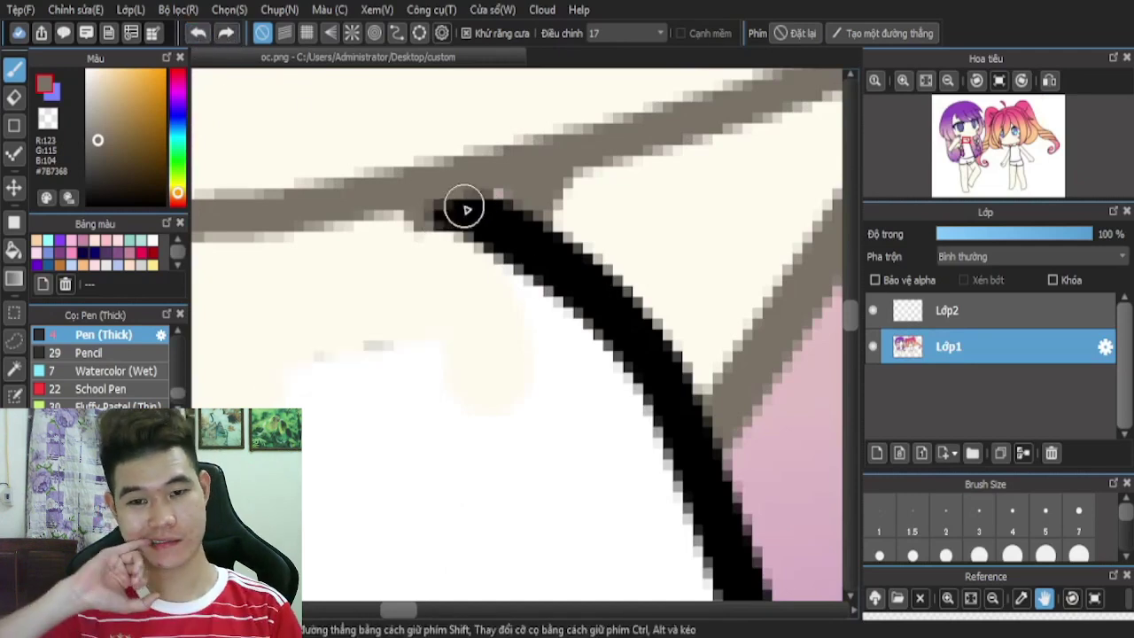
- Paint over the black neckline and shoulder outline below the purple-haired girl's chin with the grey-brown #7B7368
drag(478, 223, 430, 213)
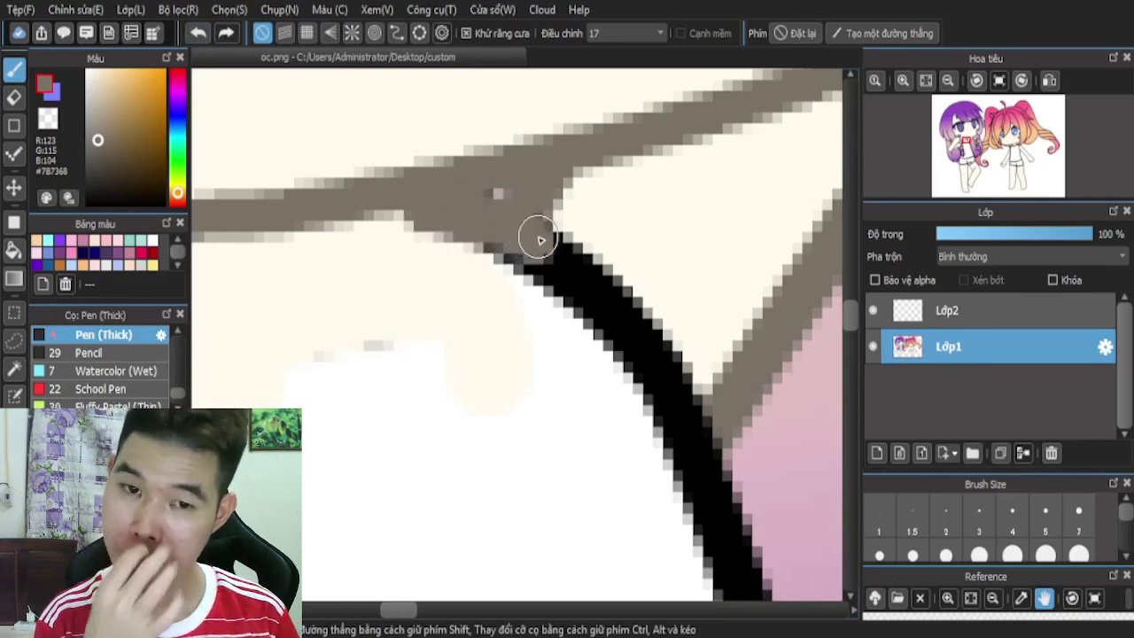
mouse_move(541, 240)
mouse_down()
mouse_move(633, 317)
mouse_move(682, 393)
mouse_move(719, 493)
mouse_up()
- Sample the cream skin colour #FFFBEE and paint over the leftover grey specks on the purple-haired girl's upper chest
alt+click(290, 266)
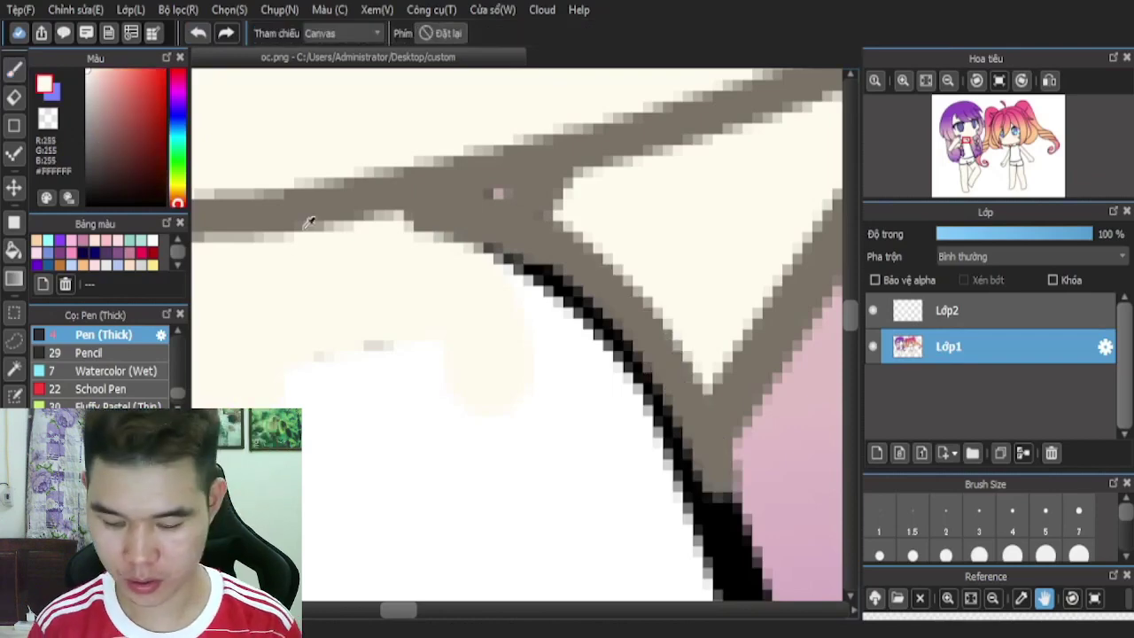
alt+click(200, 188)
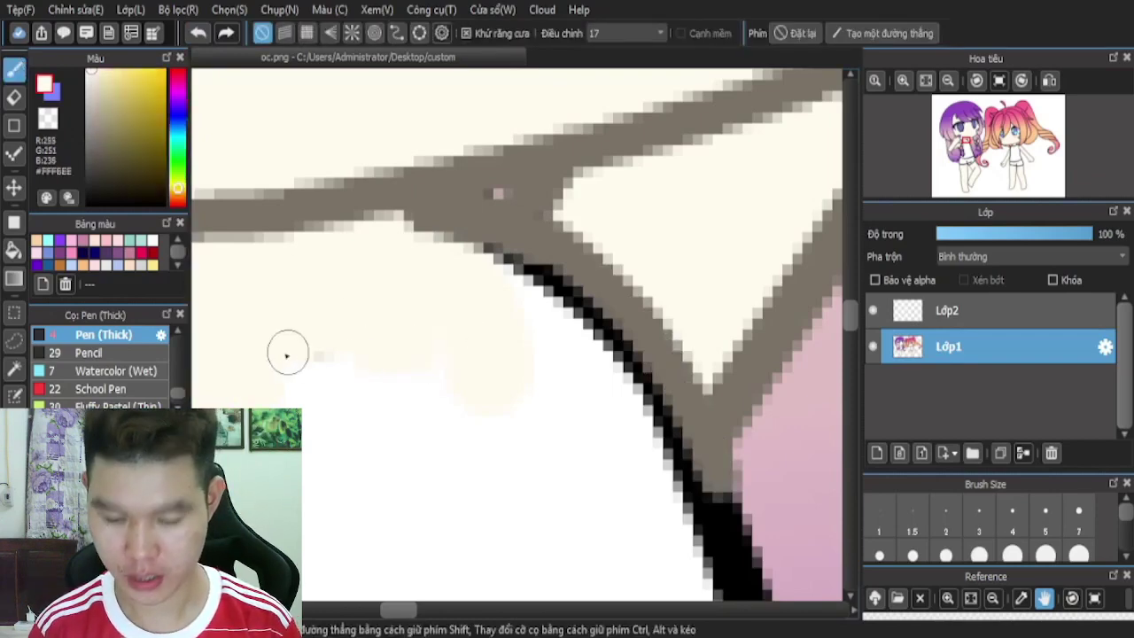
scroll(535, 296, down, 2)
scroll(611, 399, up, 3)
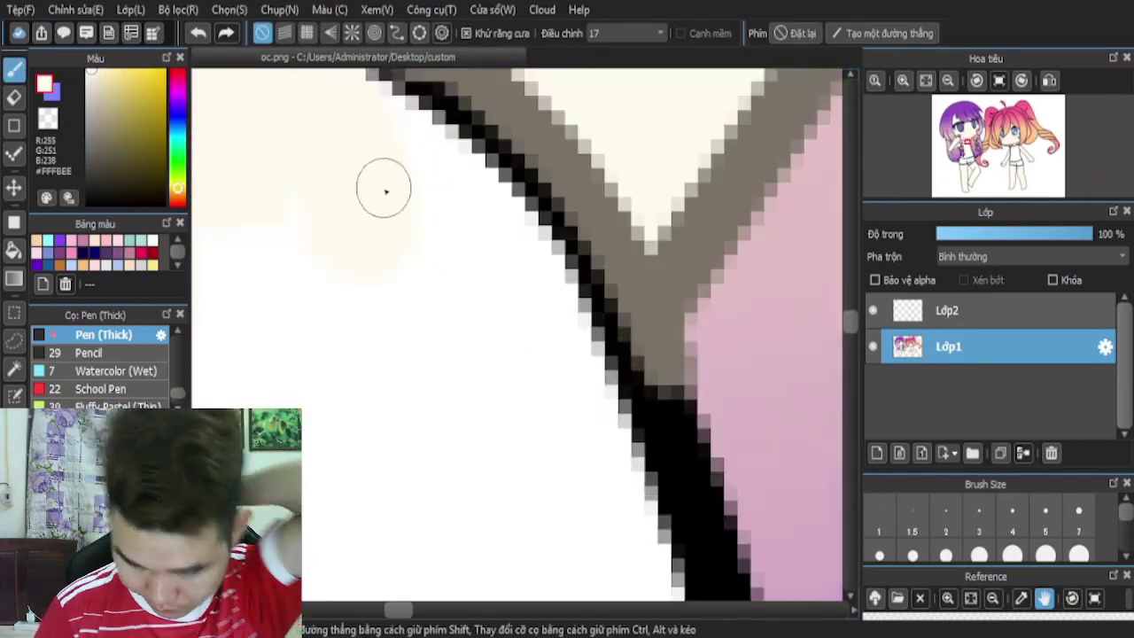
scroll(414, 217, down, 2)
scroll(401, 193, up, 2)
- Paint the remaining black inner edge of the grey-brown shoulder line with cream #FFFBEE and tidy the line under the chin
mouse_move(390, 181)
mouse_down()
mouse_move(543, 280)
mouse_move(627, 427)
mouse_move(627, 478)
mouse_up()
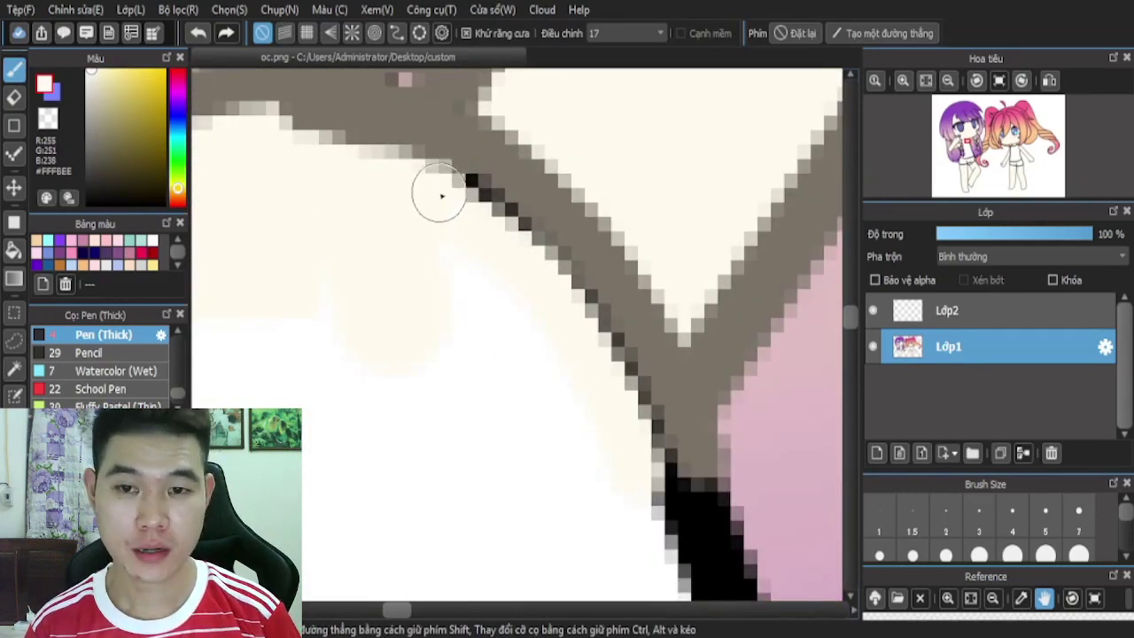
mouse_move(441, 196)
mouse_down()
mouse_move(505, 226)
mouse_move(578, 328)
mouse_move(647, 504)
mouse_move(660, 590)
mouse_up()
scroll(620, 431, down, 3)
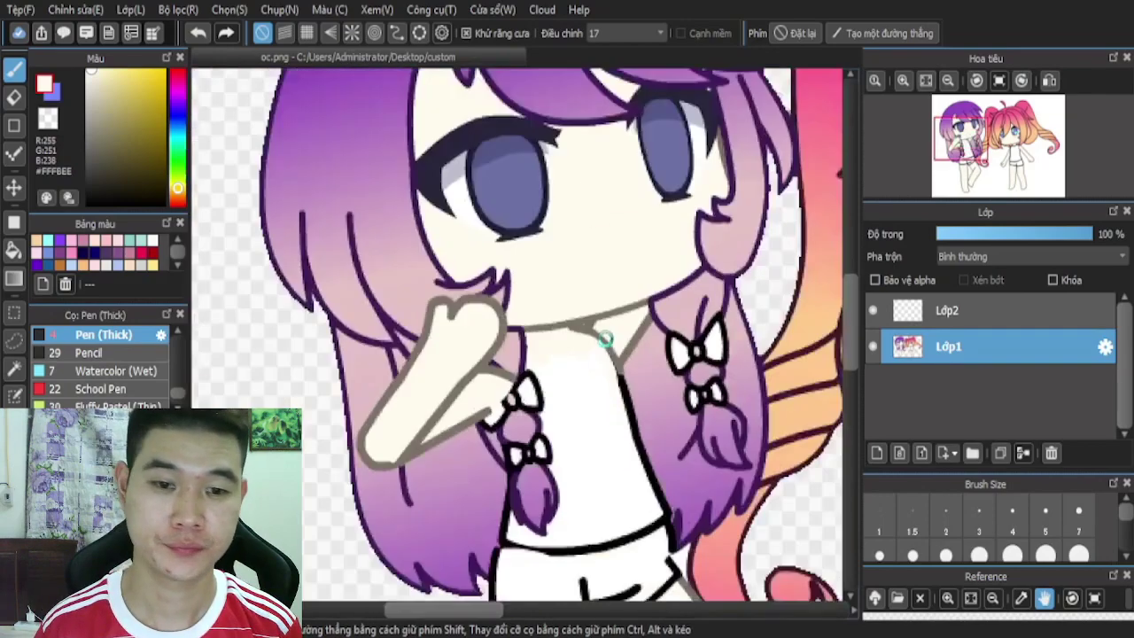
scroll(604, 339, down, 1)
scroll(591, 355, up, 4)
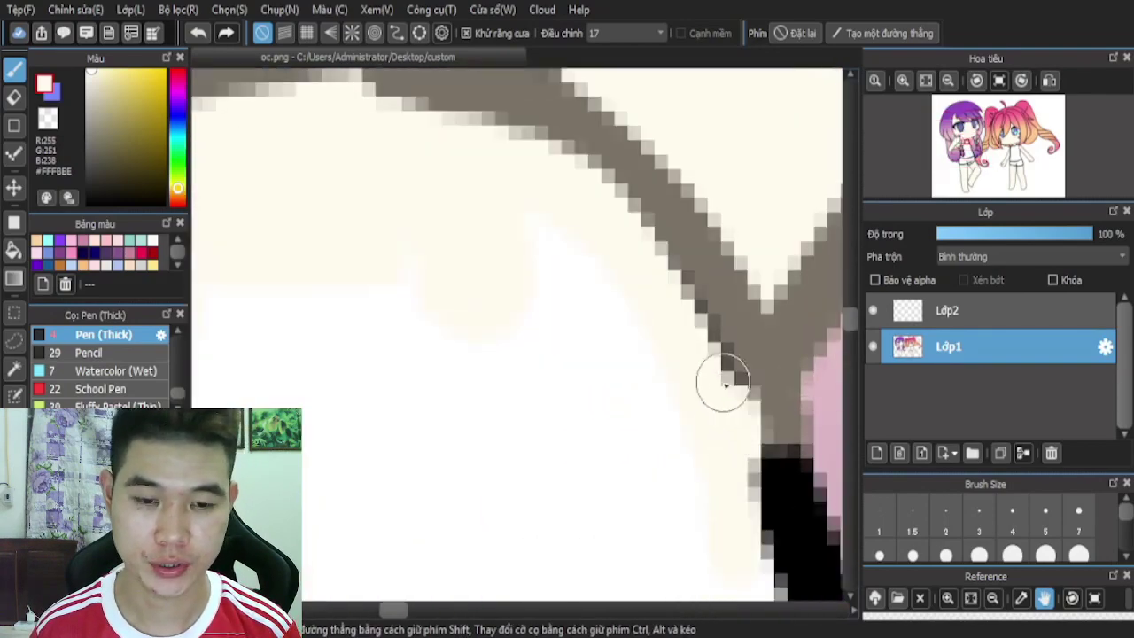
scroll(418, 336, down, 3)
scroll(461, 295, up, 3)
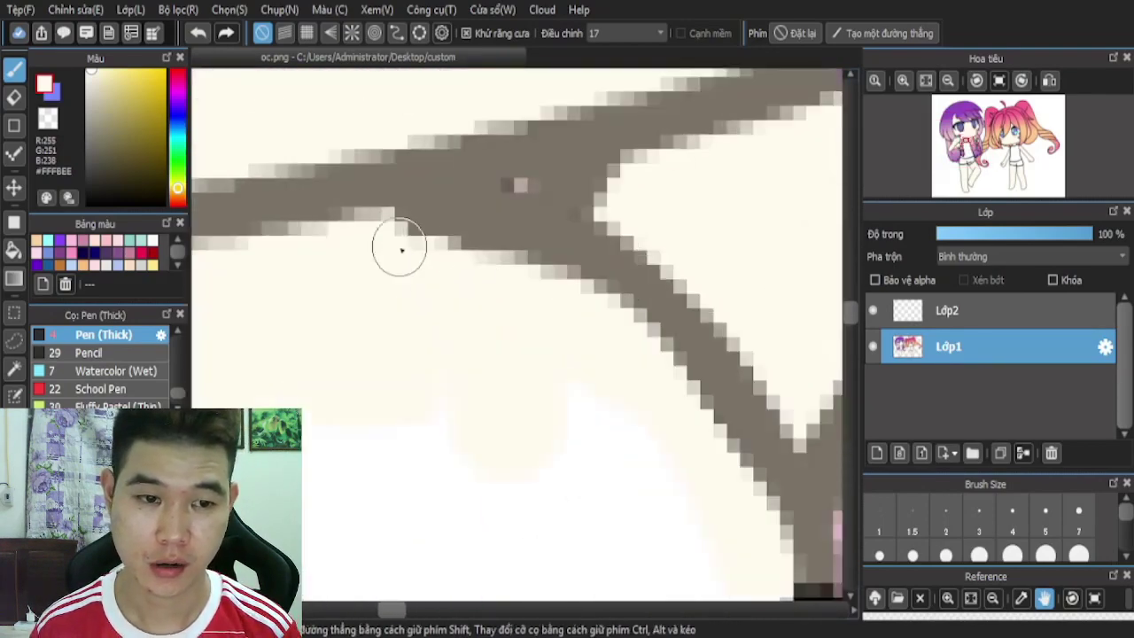
scroll(375, 257, down, 4)
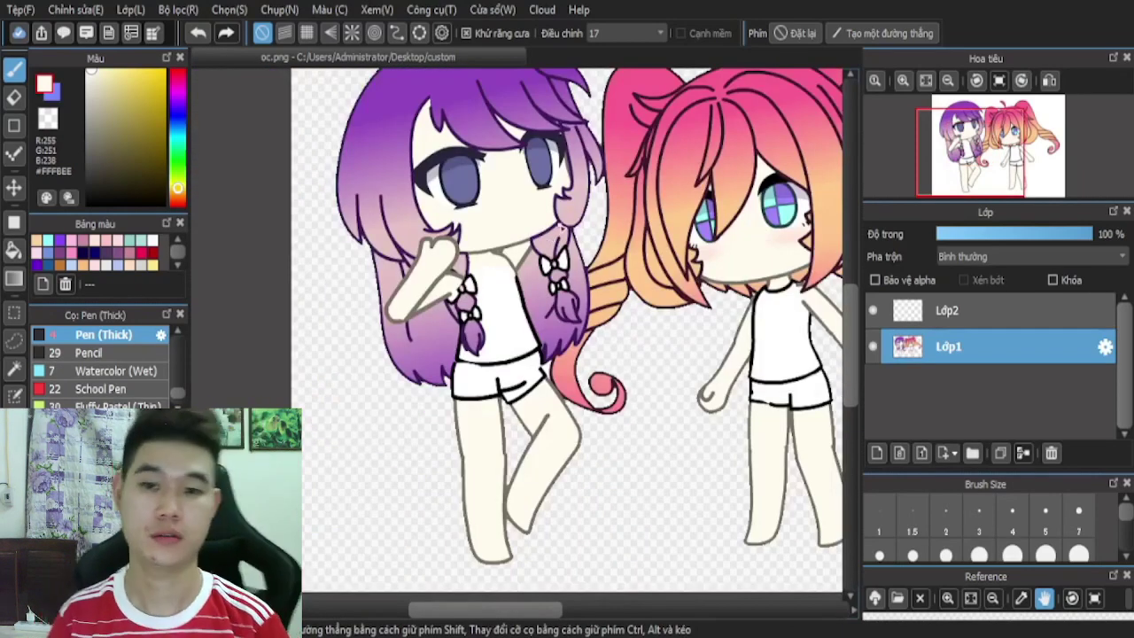
- Lower the opacity of the character layer Lớp1 to 55 %
click(954, 315)
click(990, 344)
click(1026, 234)
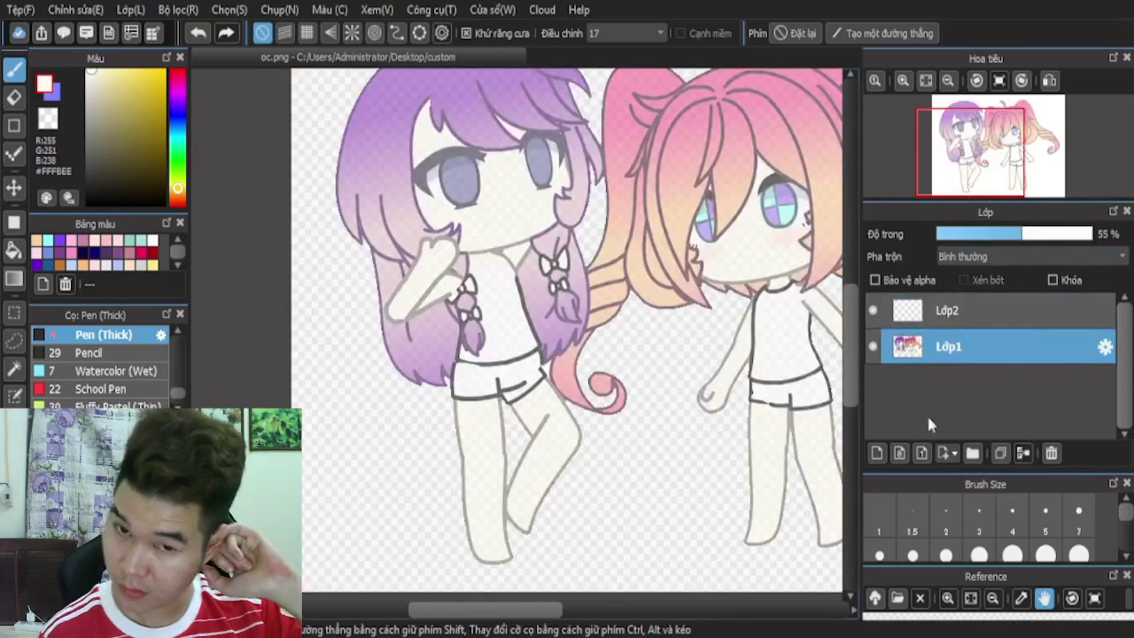
- Make the empty layer Lớp2 active and set the drawing colour to dark purple #501878
click(935, 315)
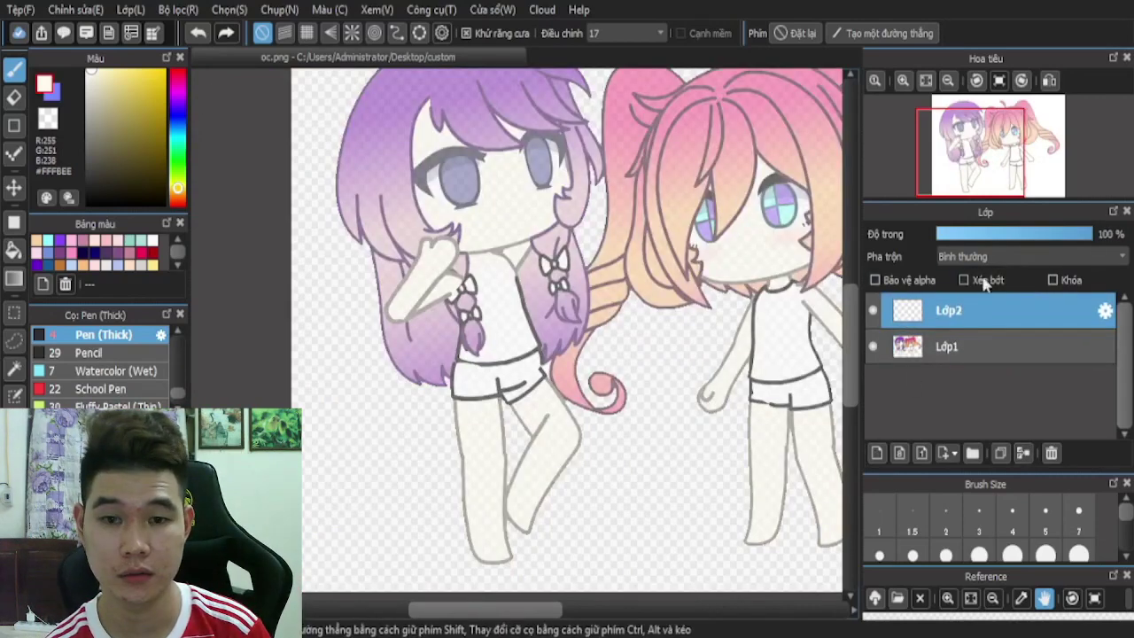
click(177, 112)
click(984, 342)
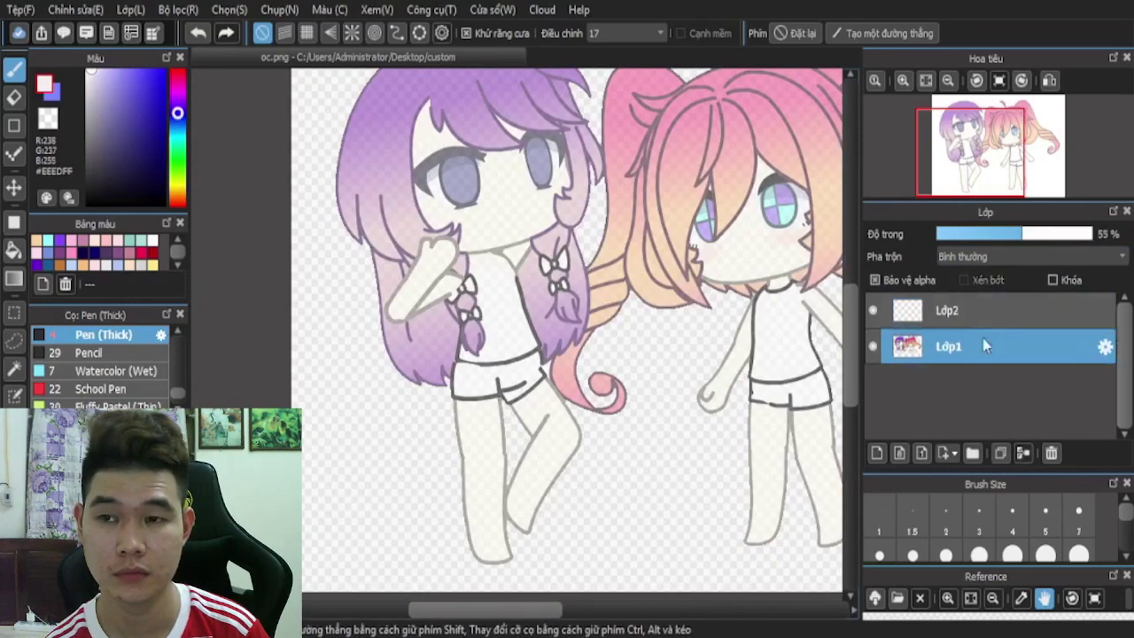
click(886, 310)
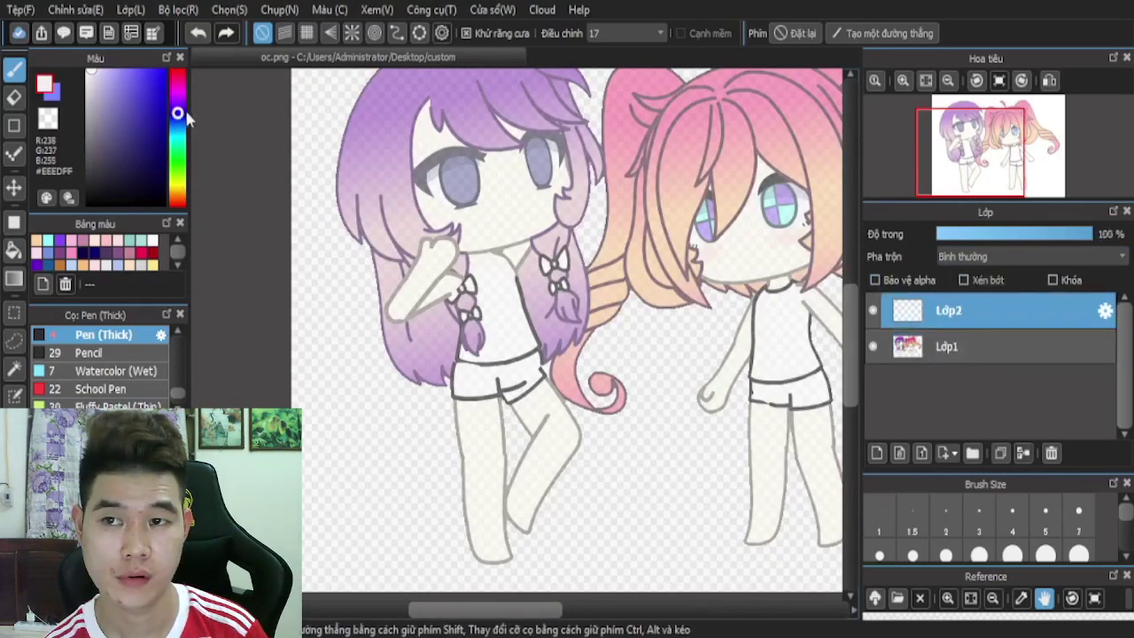
click(146, 127)
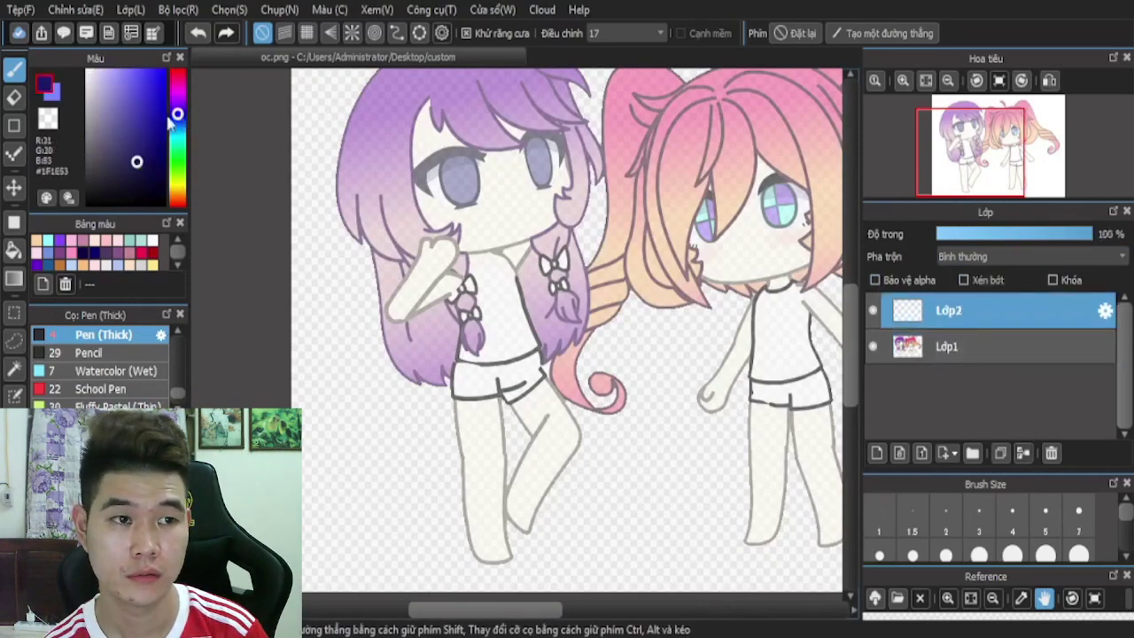
drag(179, 108, 179, 104)
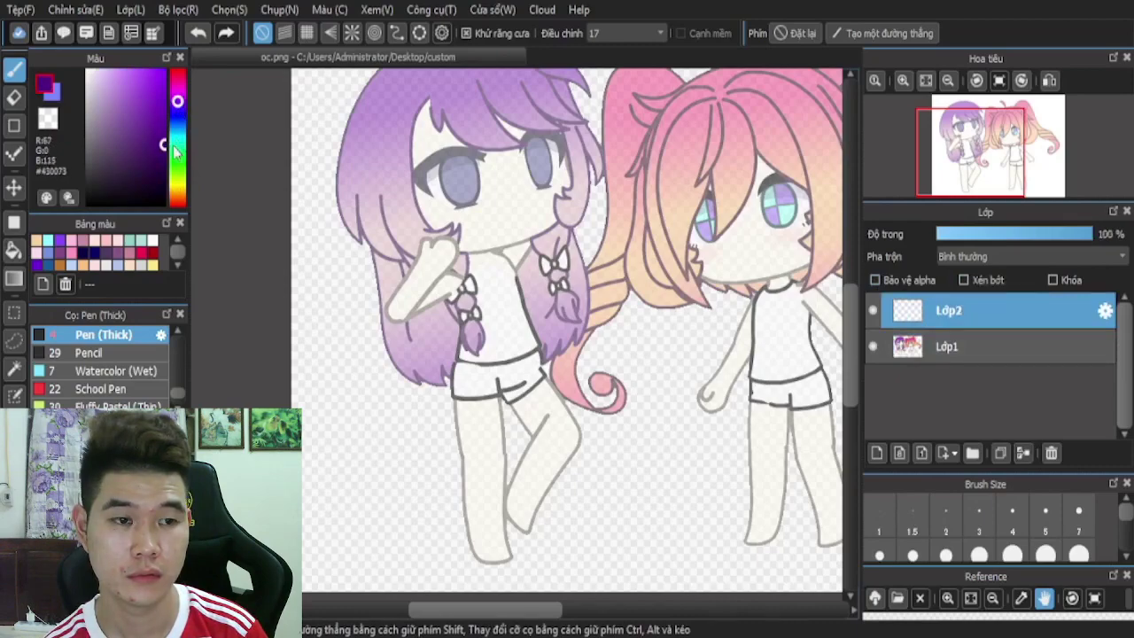
click(149, 142)
- Draw a short curved purple neckline just below the purple-haired girl's chin on Lớp2
scroll(387, 222, up, 5)
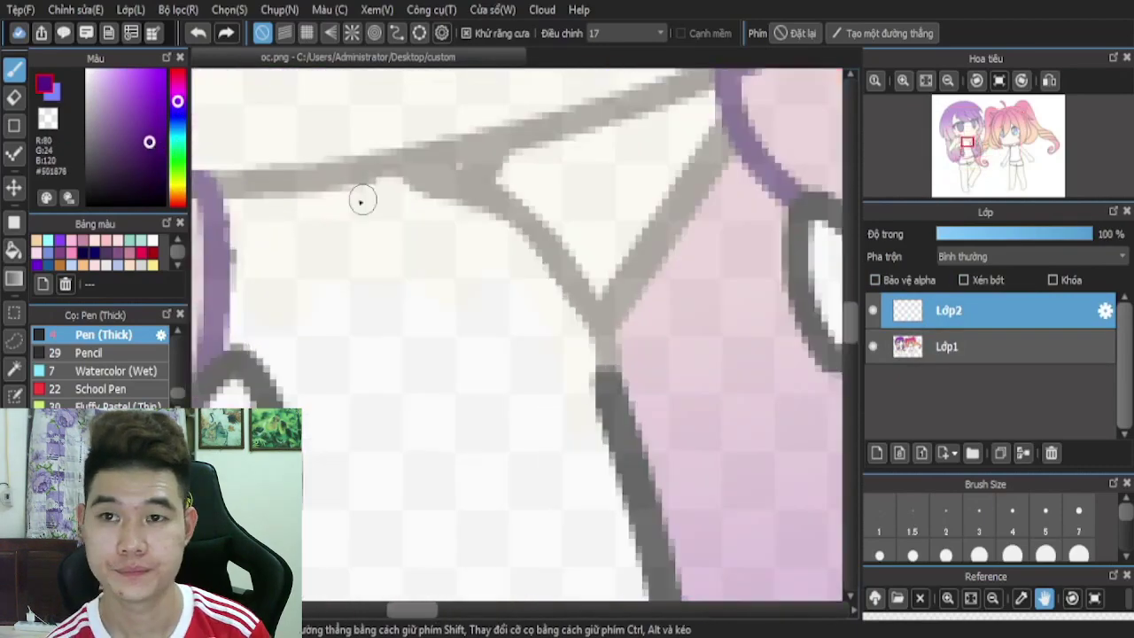
drag(413, 187, 231, 236)
scroll(438, 189, down, 5)
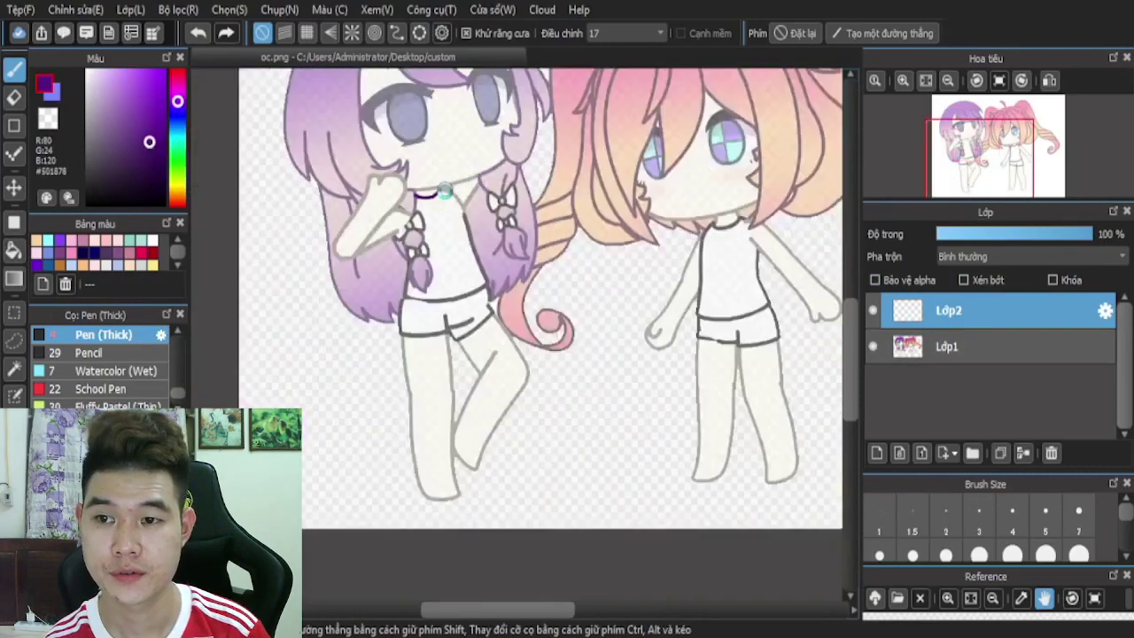
scroll(434, 188, up, 6)
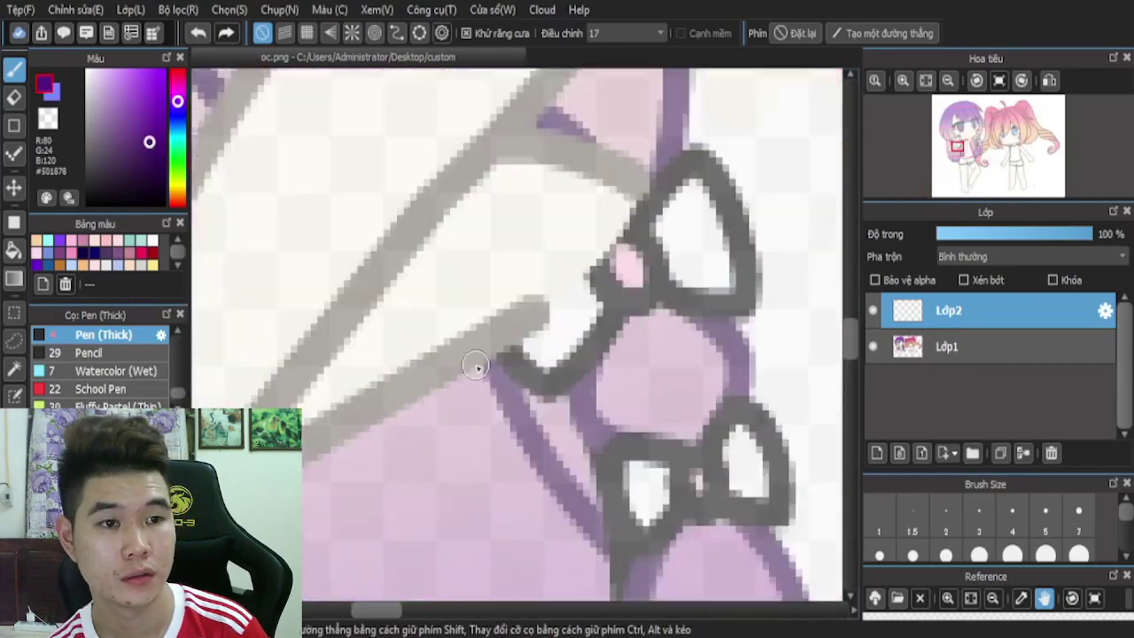
scroll(480, 305, down, 5)
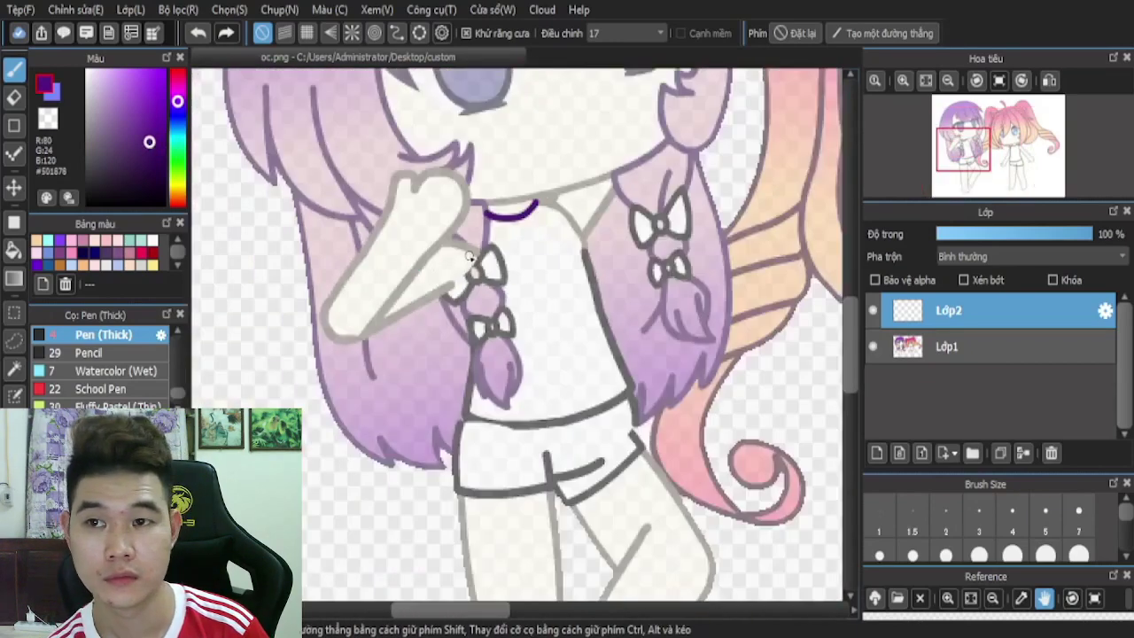
scroll(475, 259, up, 2)
scroll(500, 197, down, 3)
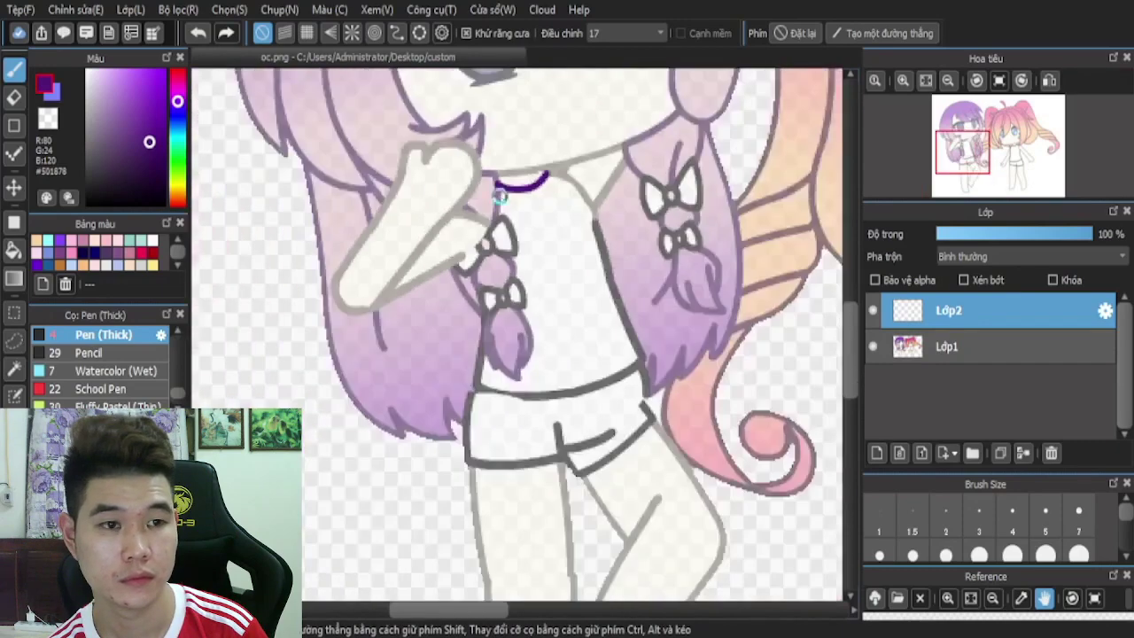
scroll(491, 217, up, 4)
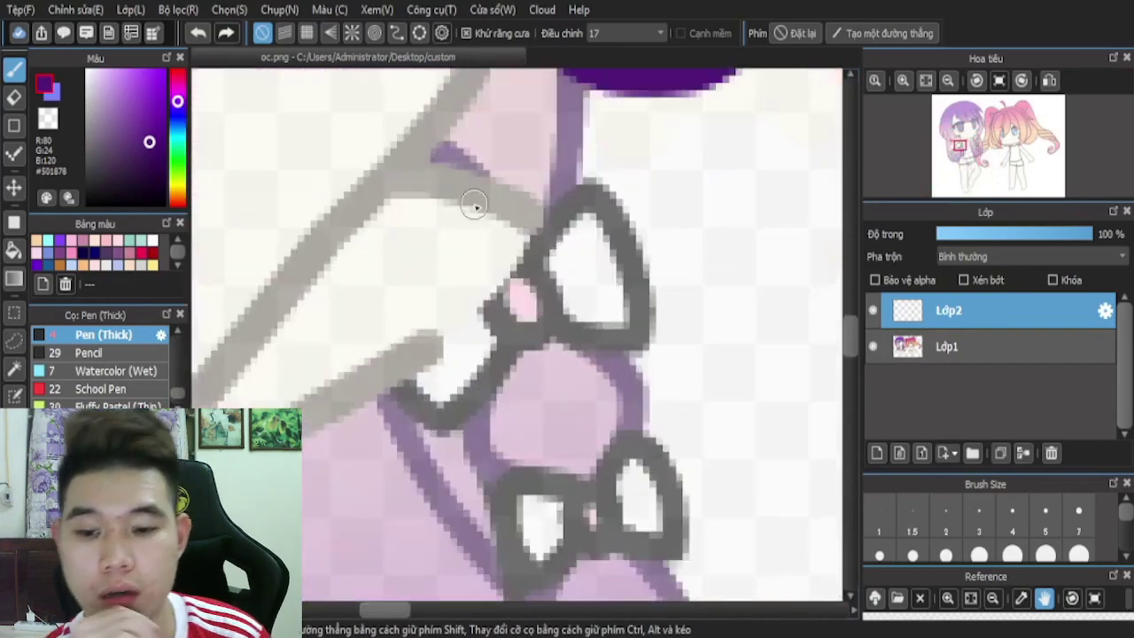
scroll(471, 208, down, 2)
scroll(380, 330, up, 1)
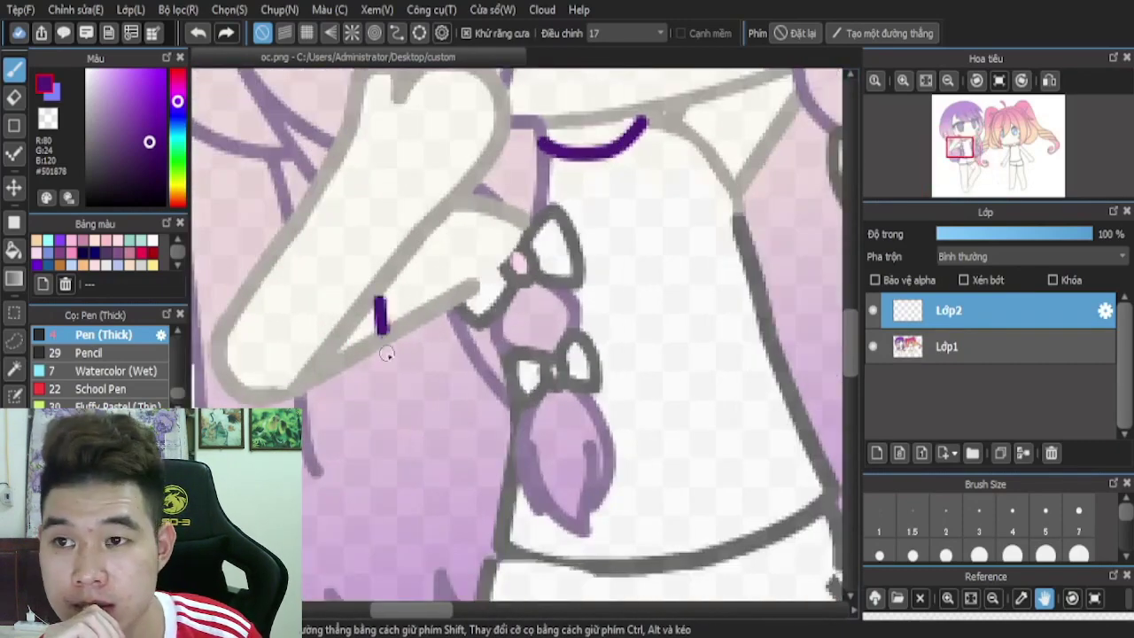
key(ctrl+z)
- Draw the purple outline of a short sleeve across the upper part of the purple-haired girl's raised arm
scroll(390, 336, down, 2)
scroll(395, 297, up, 3)
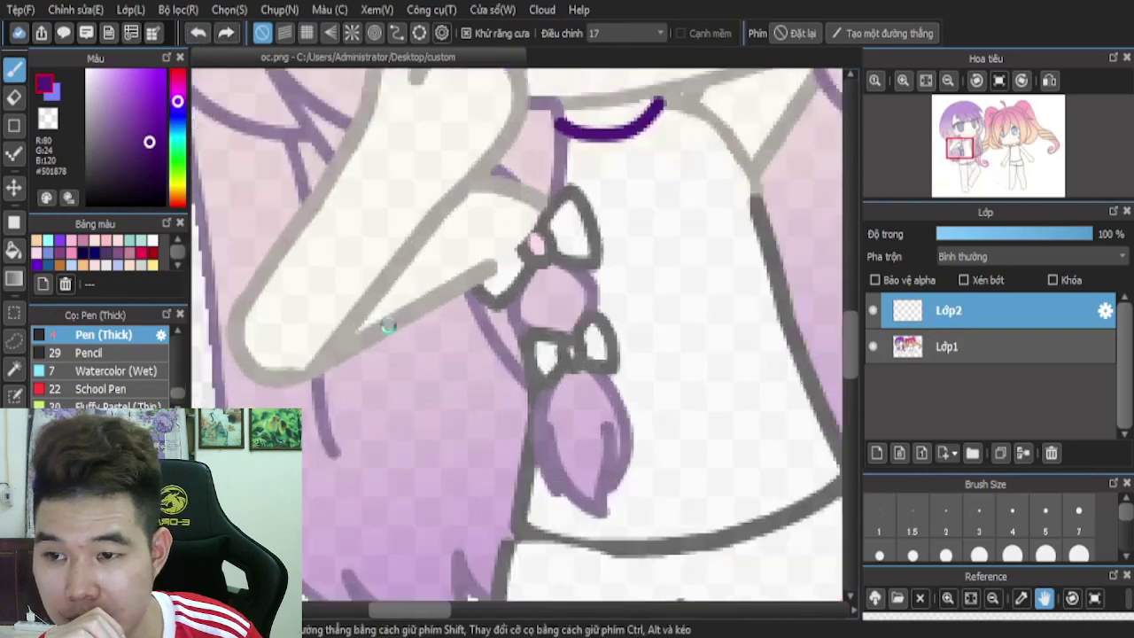
mouse_move(393, 279)
mouse_down()
mouse_move(396, 396)
mouse_move(436, 393)
mouse_move(505, 334)
mouse_move(553, 246)
mouse_up()
scroll(416, 292, down, 3)
scroll(483, 318, down, 3)
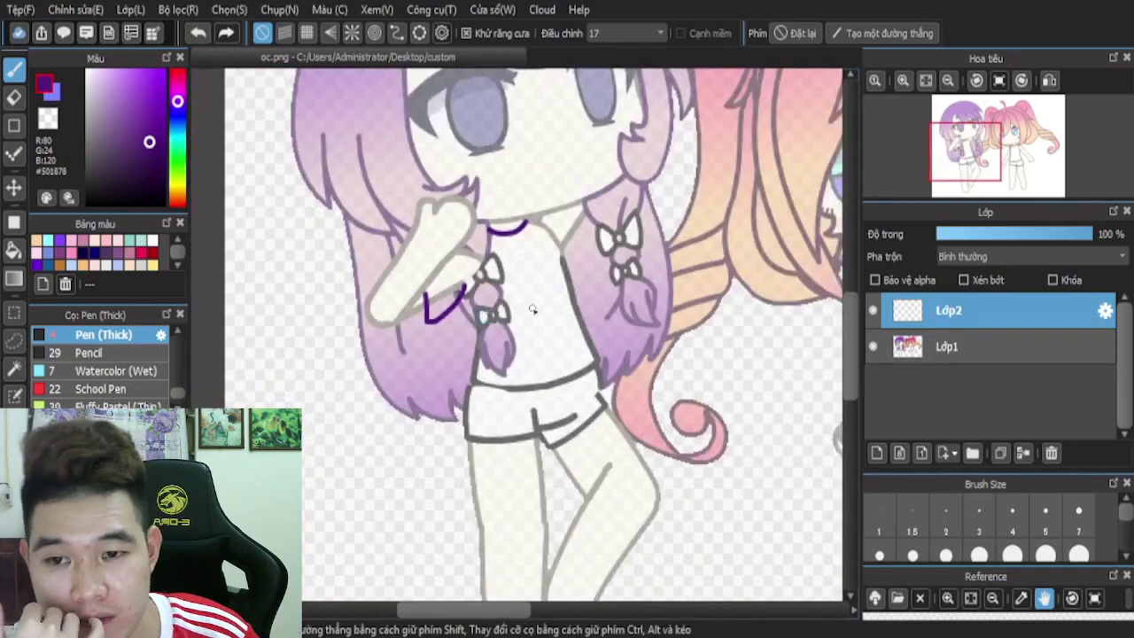
- Draw the purple outline of the other short sleeve, from the shoulder beside the bow braid back to the torso
scroll(536, 310, down, 1)
scroll(548, 264, up, 5)
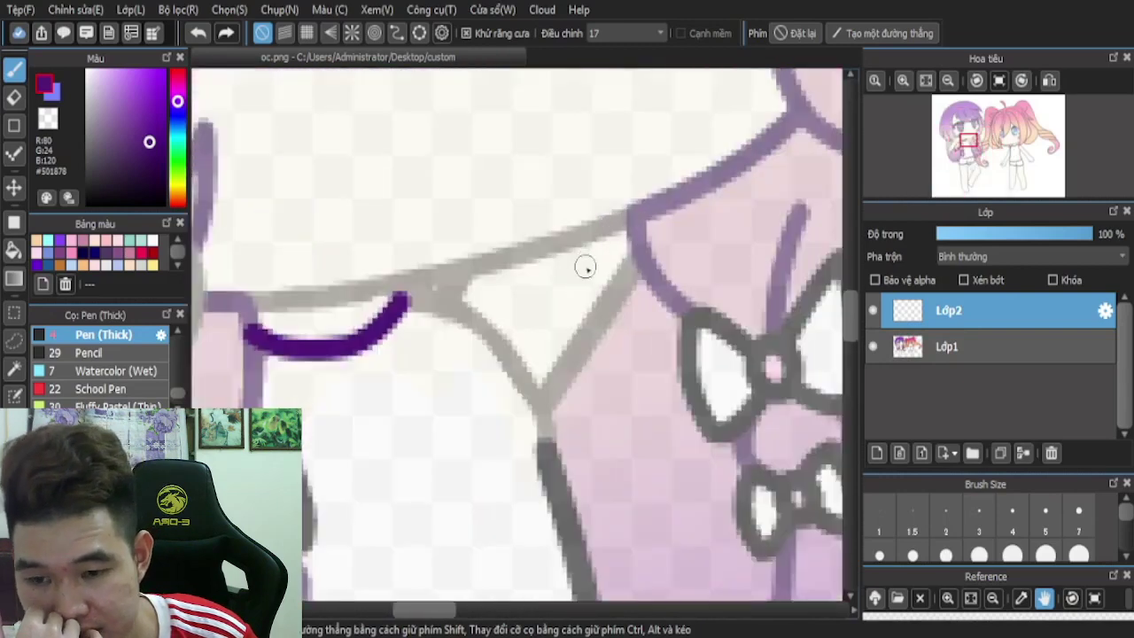
mouse_move(586, 241)
mouse_down()
mouse_move(647, 322)
mouse_move(701, 341)
mouse_move(708, 361)
mouse_move(611, 487)
mouse_move(545, 523)
mouse_up()
scroll(458, 321, down, 3)
scroll(370, 268, up, 3)
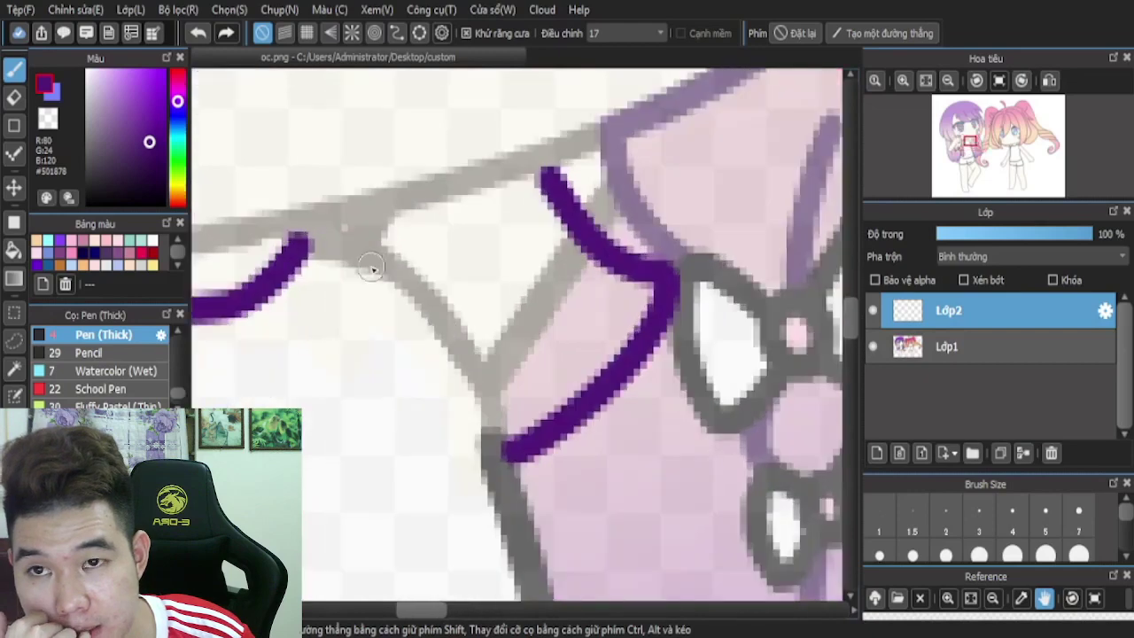
mouse_move(426, 295)
mouse_down()
mouse_move(510, 426)
mouse_move(567, 598)
mouse_up()
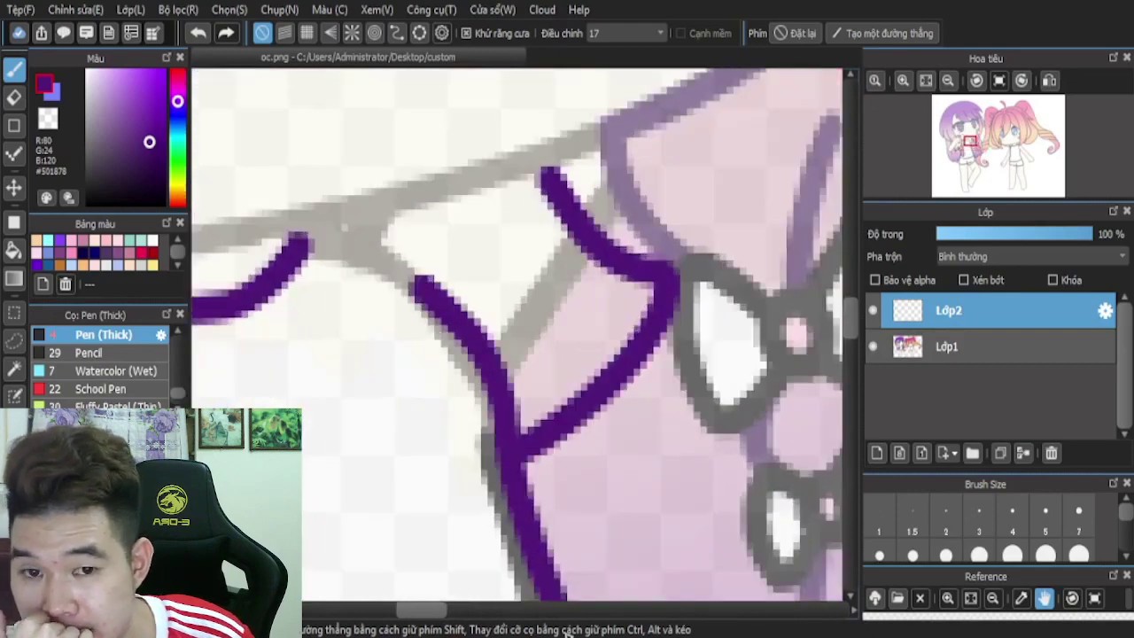
scroll(406, 209, down, 4)
scroll(413, 244, up, 3)
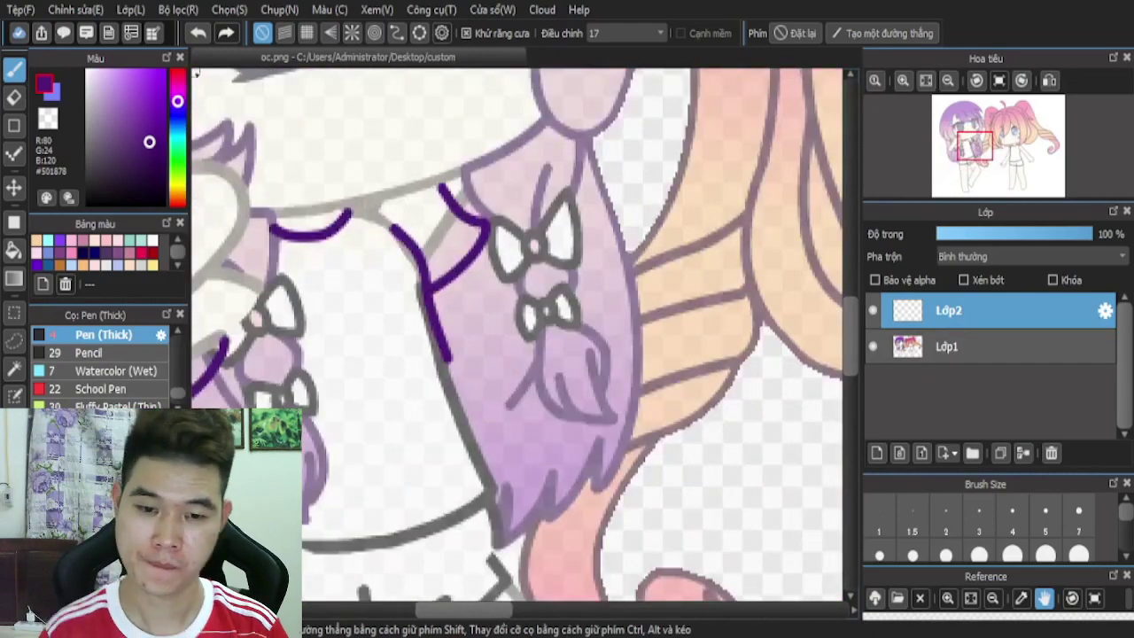
- Draw a purple shoulder seam from the end of the neckline curve down to the base of the new sleeve
scroll(342, 249, up, 5)
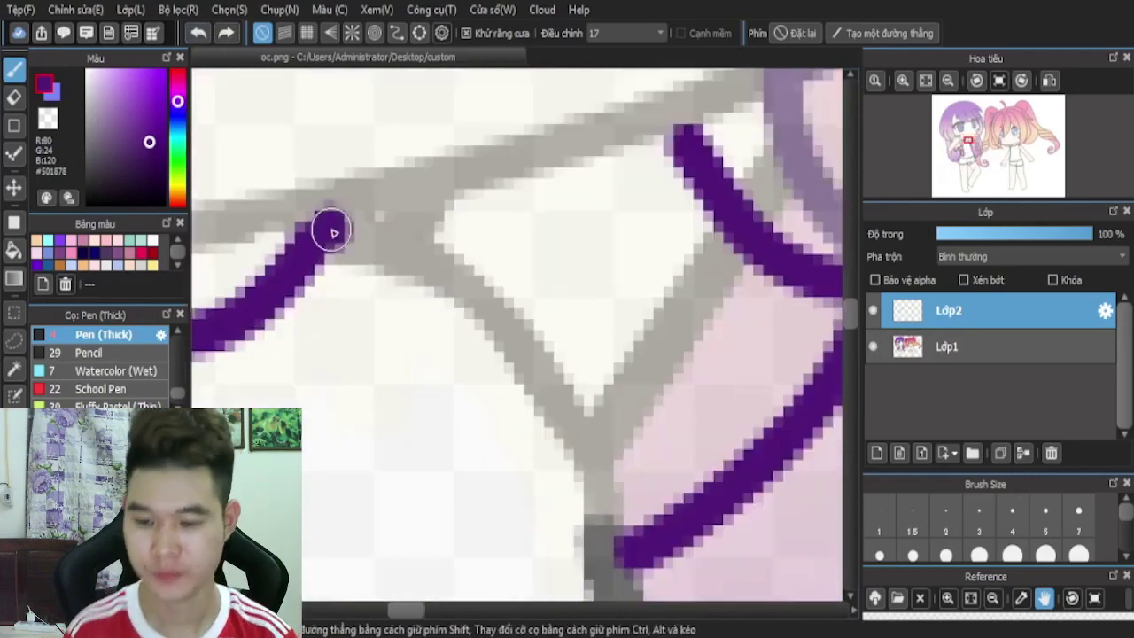
mouse_move(334, 233)
mouse_down()
mouse_move(464, 254)
mouse_move(567, 355)
mouse_move(620, 470)
mouse_up()
scroll(523, 343, down, 4)
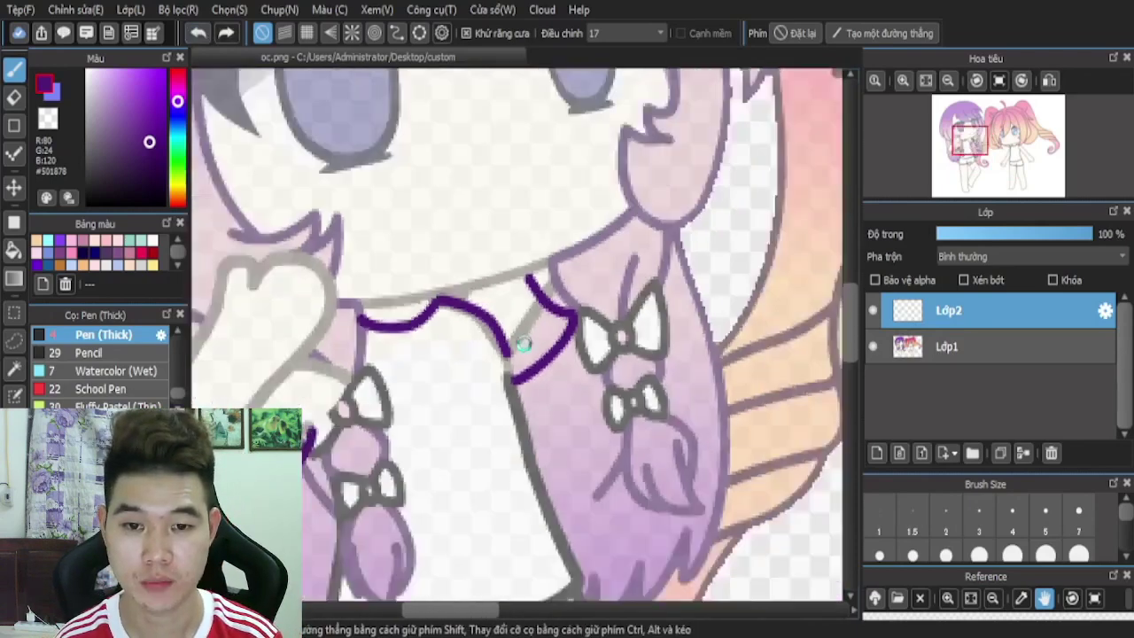
scroll(523, 344, down, 3)
scroll(534, 505, up, 3)
scroll(438, 153, up, 2)
scroll(420, 162, down, 4)
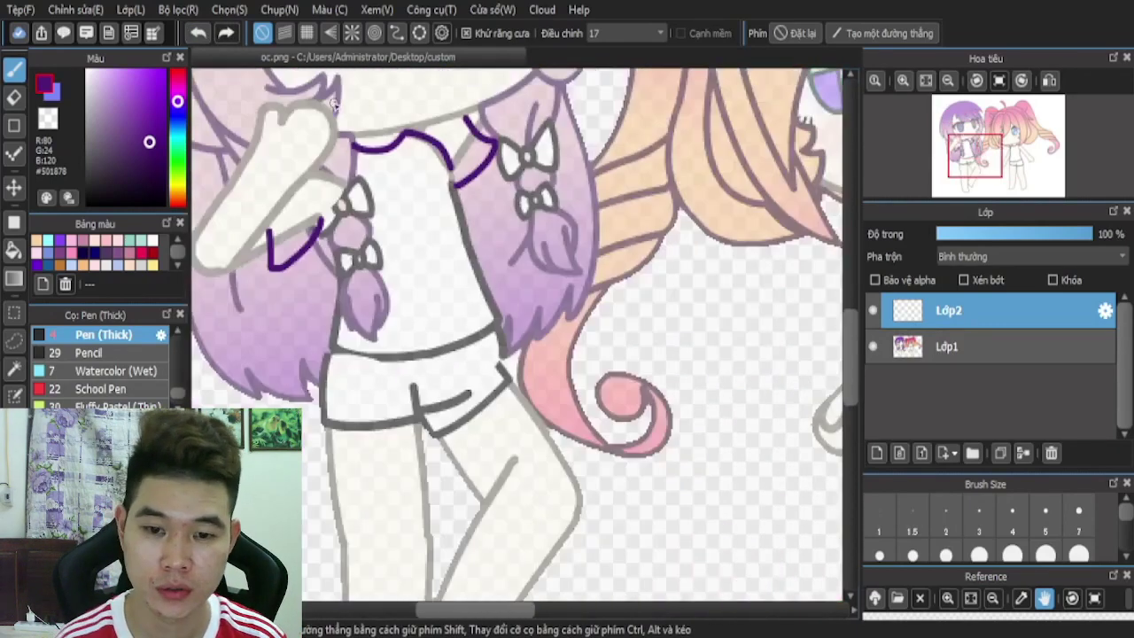
- Draw the purple side outlines of the top, one from the neckline down past the sleeve, the other beside the lower bow braid
scroll(429, 139, up, 3)
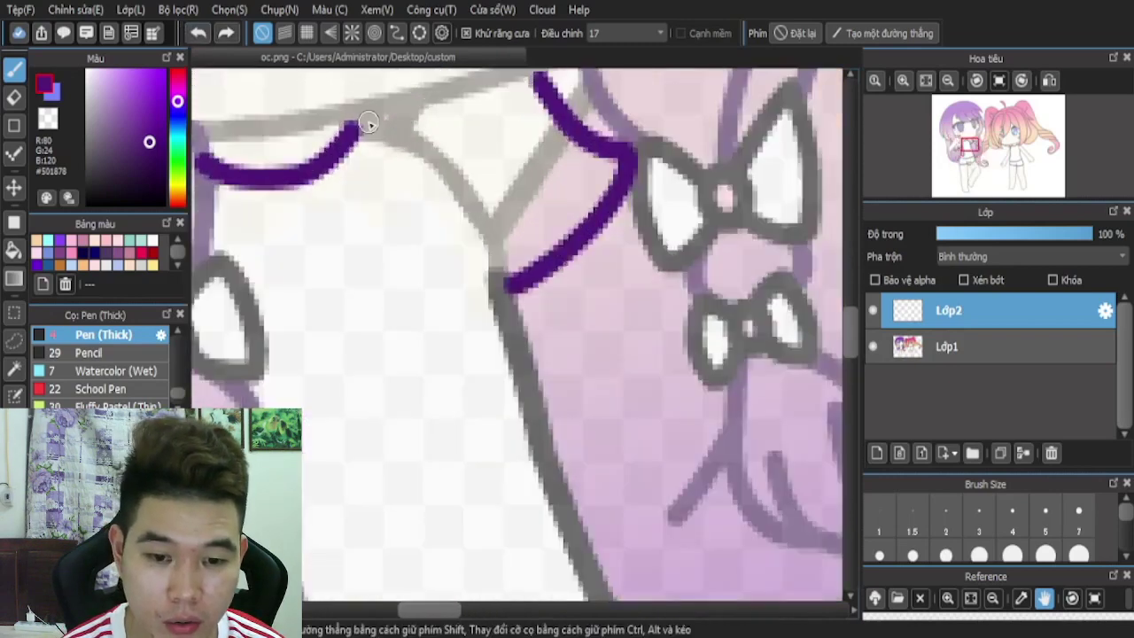
mouse_move(381, 121)
mouse_down()
mouse_move(422, 142)
mouse_move(482, 216)
mouse_move(574, 460)
mouse_move(640, 583)
mouse_up()
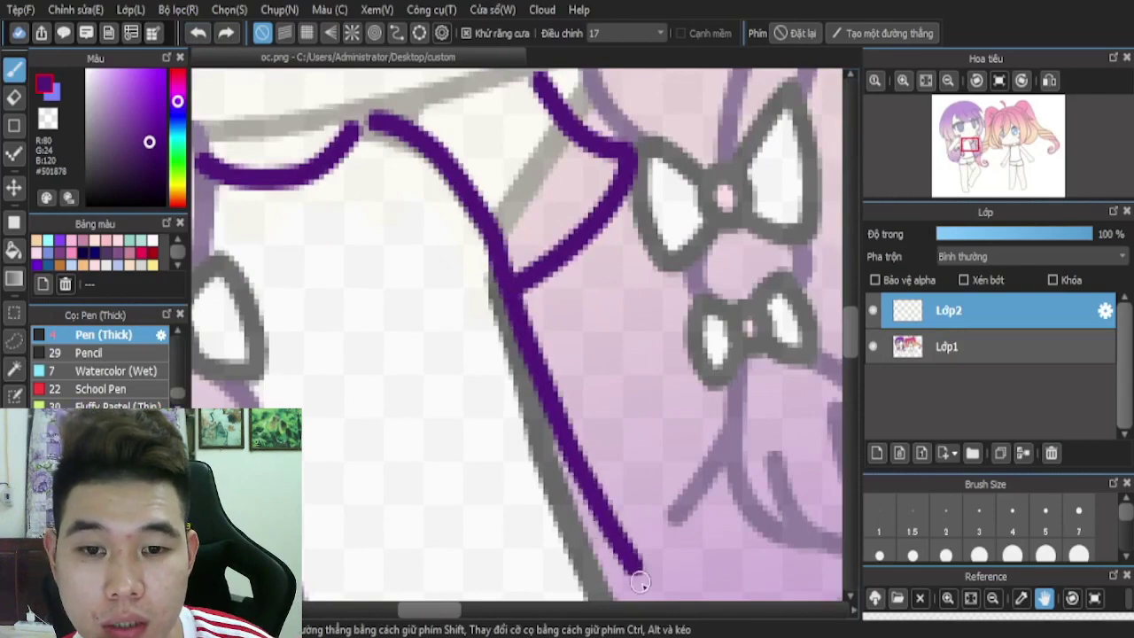
scroll(551, 488, down, 3)
scroll(324, 398, up, 5)
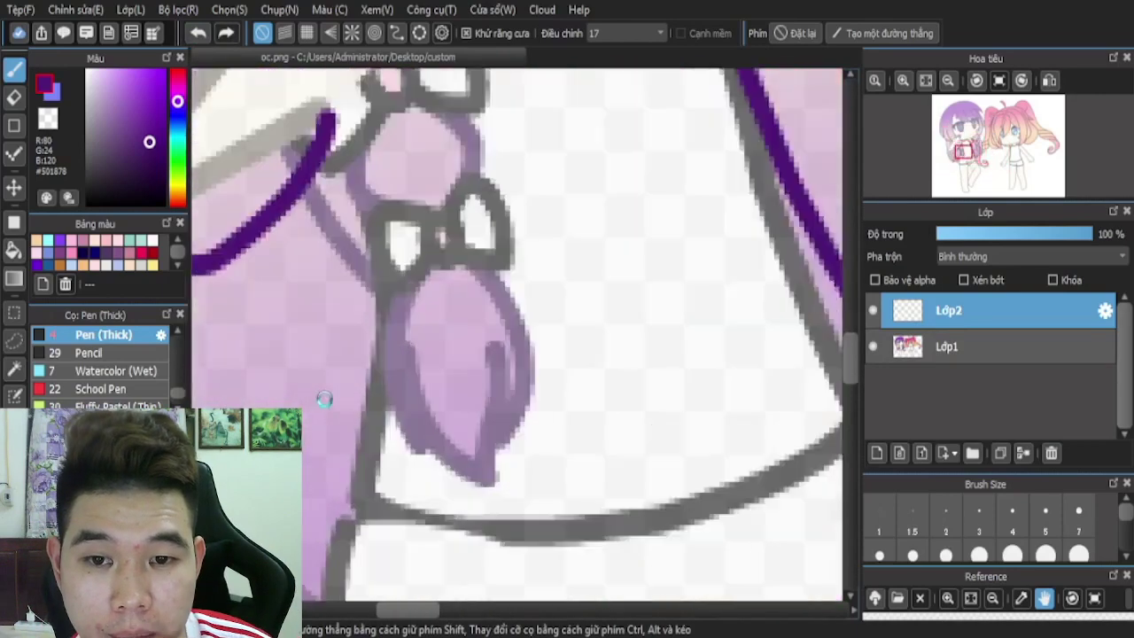
mouse_move(377, 284)
mouse_down()
mouse_move(336, 514)
mouse_move(358, 534)
mouse_up()
scroll(370, 399, down, 3)
scroll(389, 346, down, 2)
- Draw a small scalloped purple collar hanging below the neckline curve, ending beside the upper bow of the braid
scroll(404, 293, up, 6)
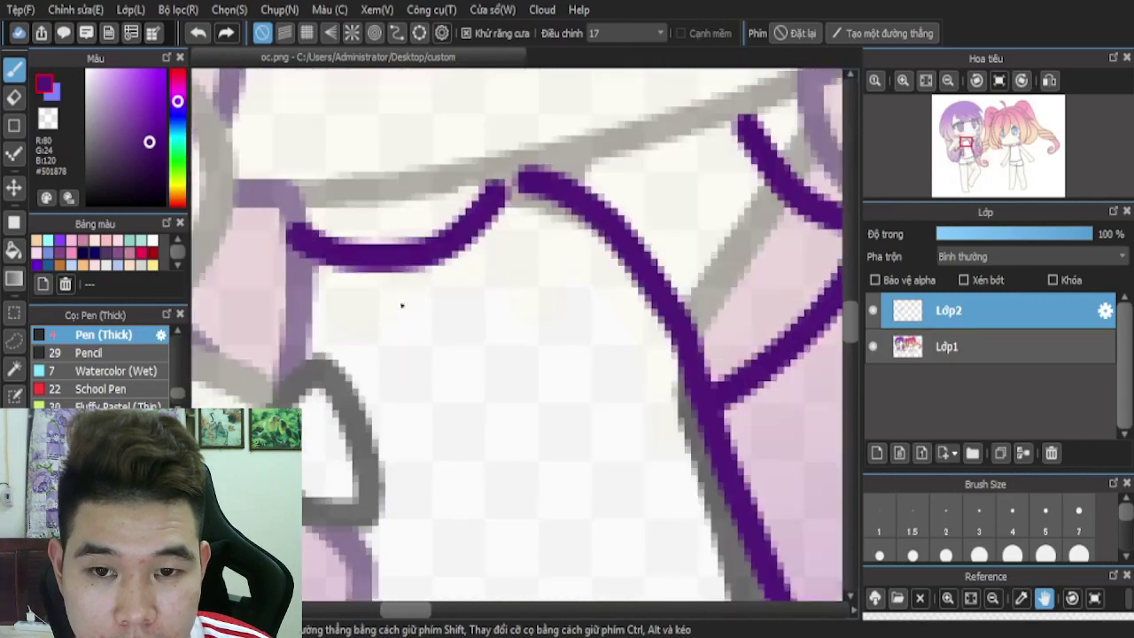
drag(413, 264, 506, 350)
mouse_move(587, 370)
mouse_down()
mouse_move(742, 216)
mouse_move(780, 146)
mouse_up()
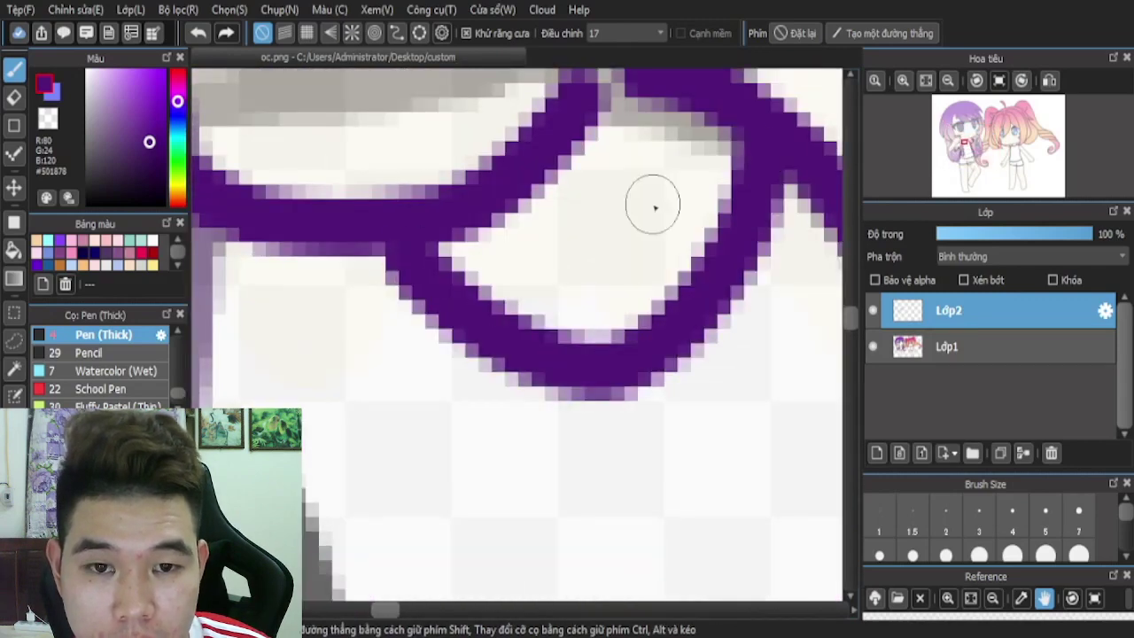
mouse_move(436, 254)
mouse_down()
mouse_move(366, 382)
mouse_move(276, 415)
mouse_up()
scroll(413, 282, down, 5)
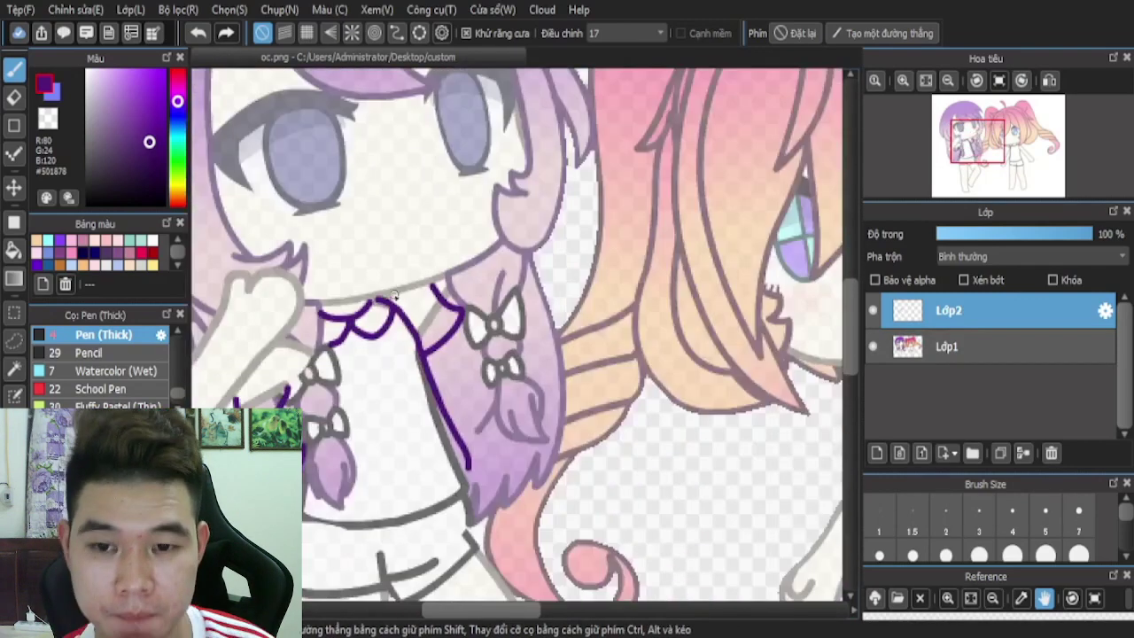
- Add a second, larger purple collar curve below the small one, from the shoulder seam to the braid's upper bow
scroll(410, 326, up, 6)
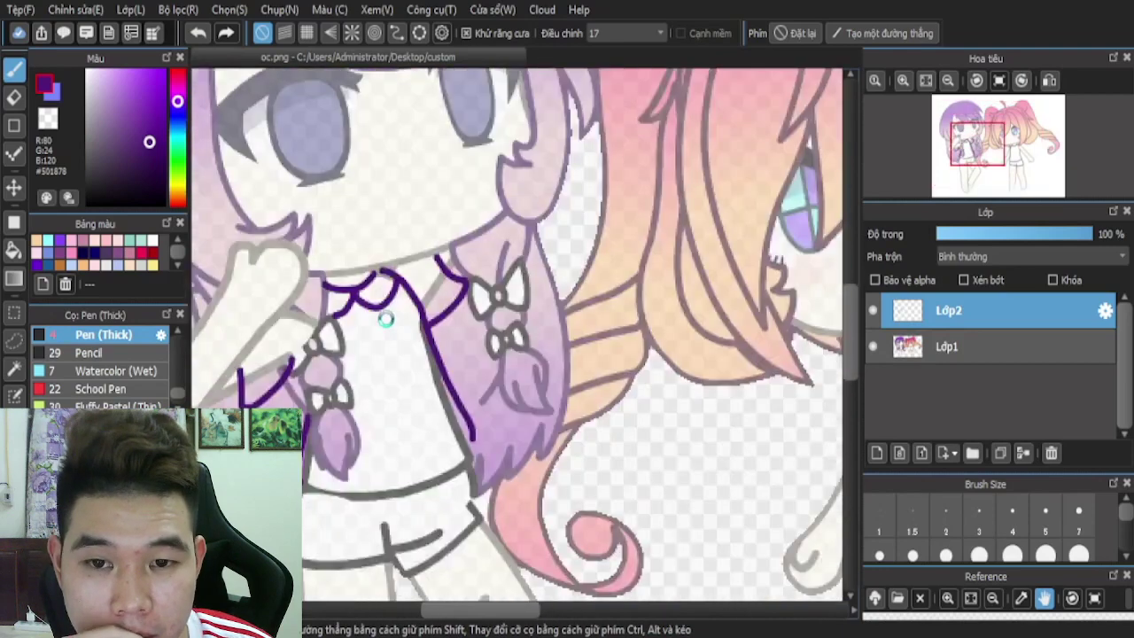
mouse_move(496, 196)
mouse_down()
mouse_move(468, 357)
mouse_move(303, 434)
mouse_up()
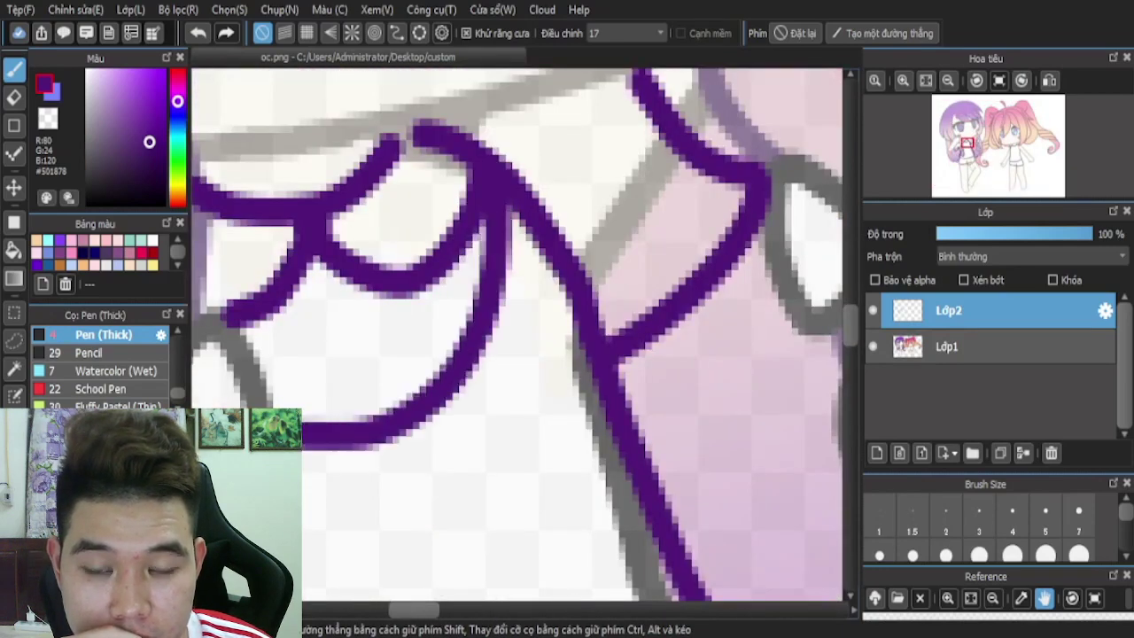
scroll(509, 236, down, 4)
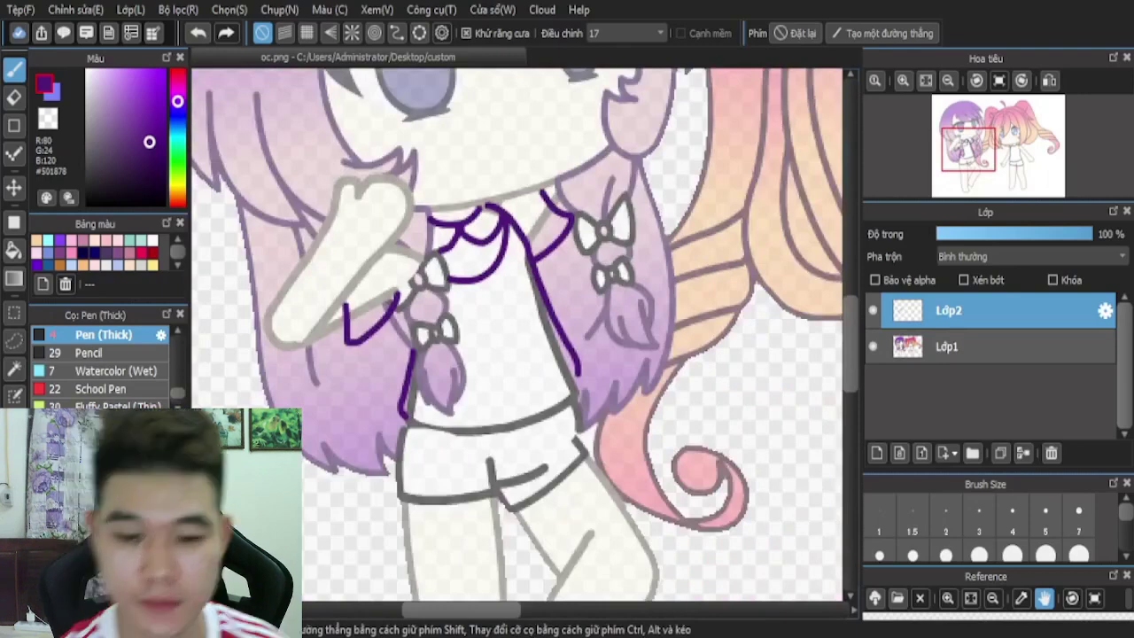
- Draw a small purple rounded triangular tab at the shirt's lower corner, beneath the long side outline
scroll(525, 245, down, 5)
scroll(509, 288, up, 5)
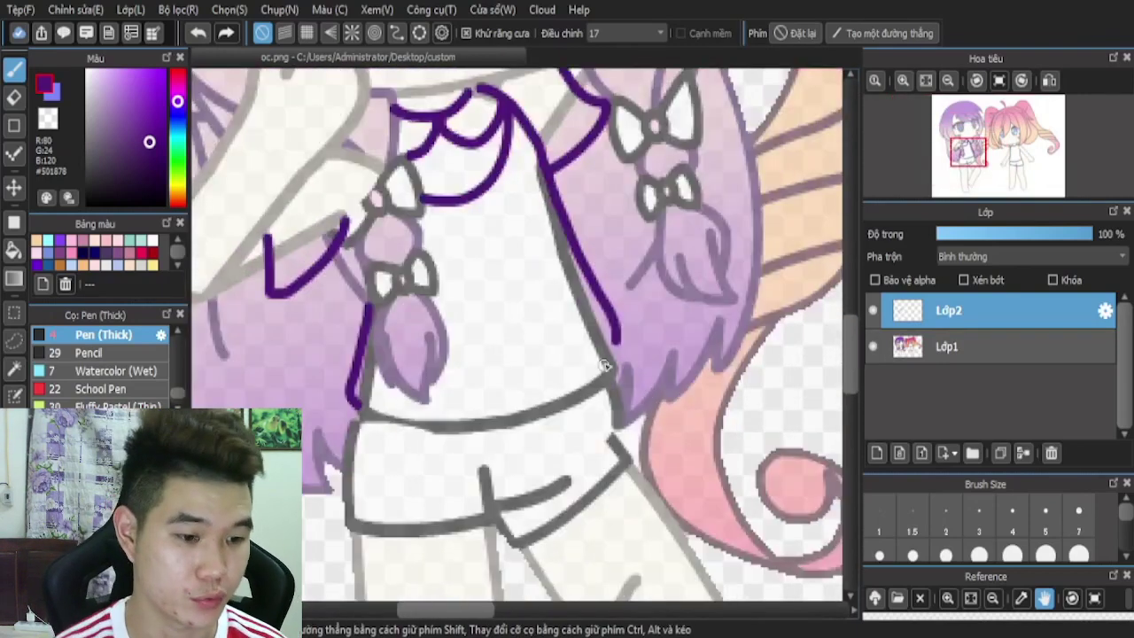
scroll(620, 358, up, 3)
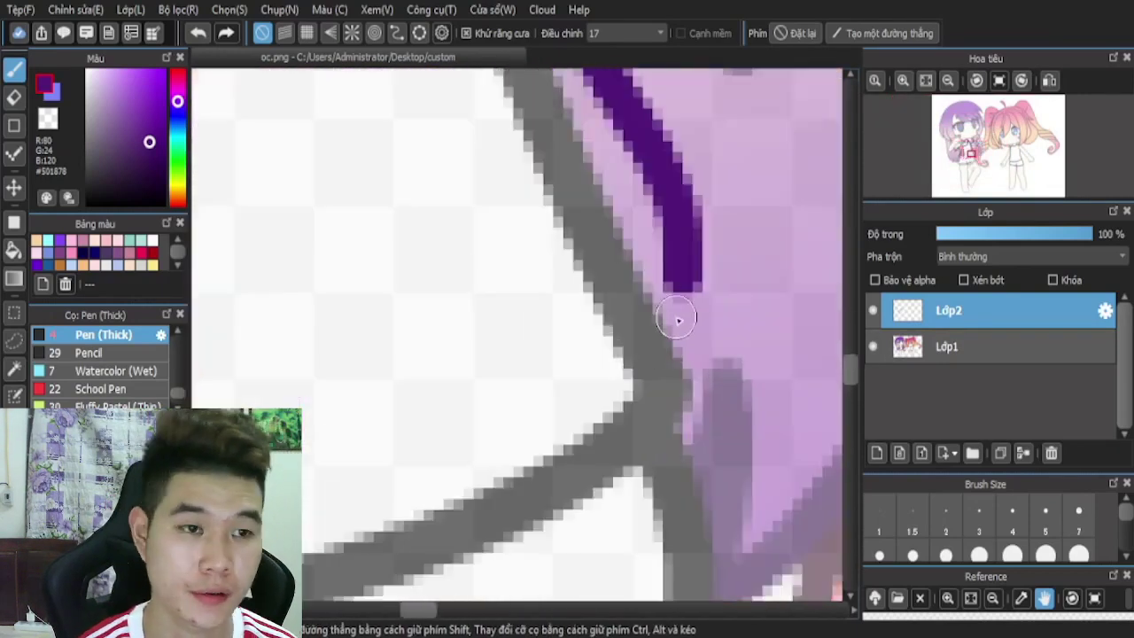
mouse_move(678, 335)
mouse_down()
mouse_move(537, 447)
mouse_move(594, 525)
mouse_move(653, 549)
mouse_move(685, 485)
mouse_move(693, 336)
mouse_up()
scroll(481, 398, down, 5)
- Draw a matching small purple rounded tab on the shirt's hem just below the tip of the bow braid
scroll(408, 421, up, 6)
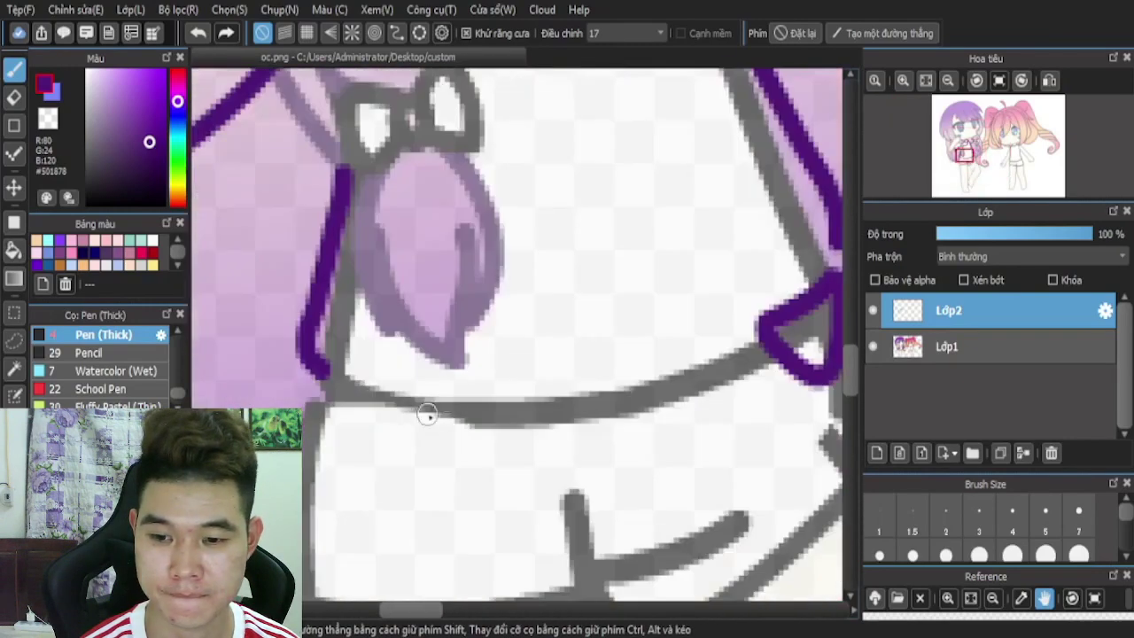
mouse_move(376, 346)
mouse_down()
mouse_move(478, 342)
mouse_move(536, 399)
mouse_move(483, 497)
mouse_up()
key(ctrl+z)
key(ctrl+z)
mouse_move(365, 334)
mouse_down()
mouse_move(539, 352)
mouse_move(508, 463)
mouse_move(465, 497)
mouse_move(411, 449)
mouse_move(385, 375)
mouse_up()
scroll(386, 363, down, 6)
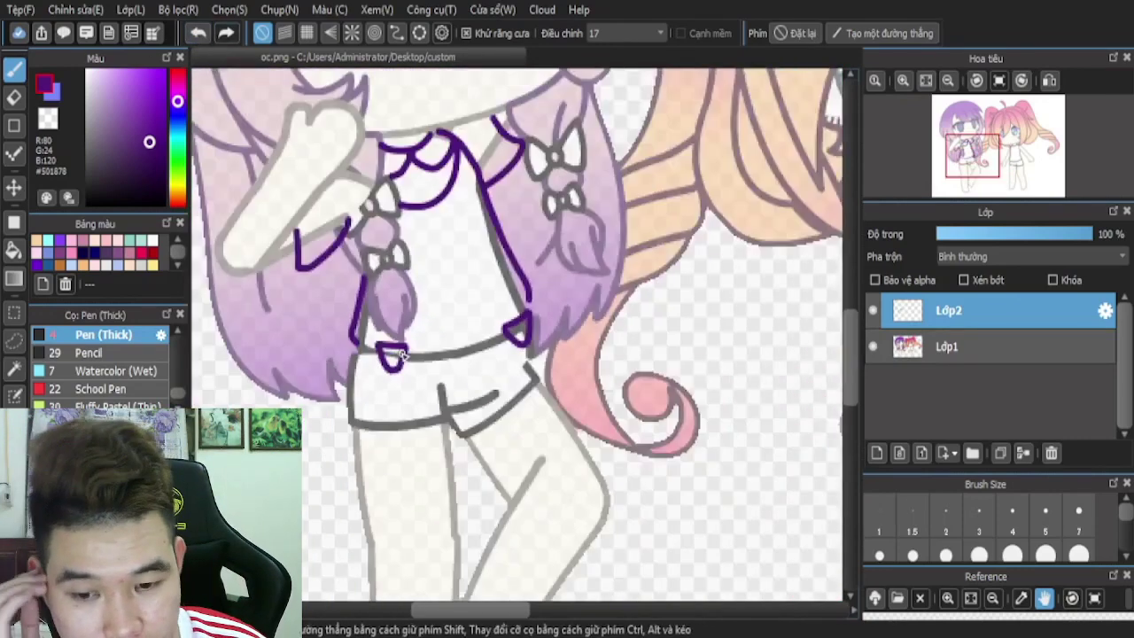
scroll(491, 289, up, 2)
scroll(387, 127, up, 2)
scroll(387, 298, down, 2)
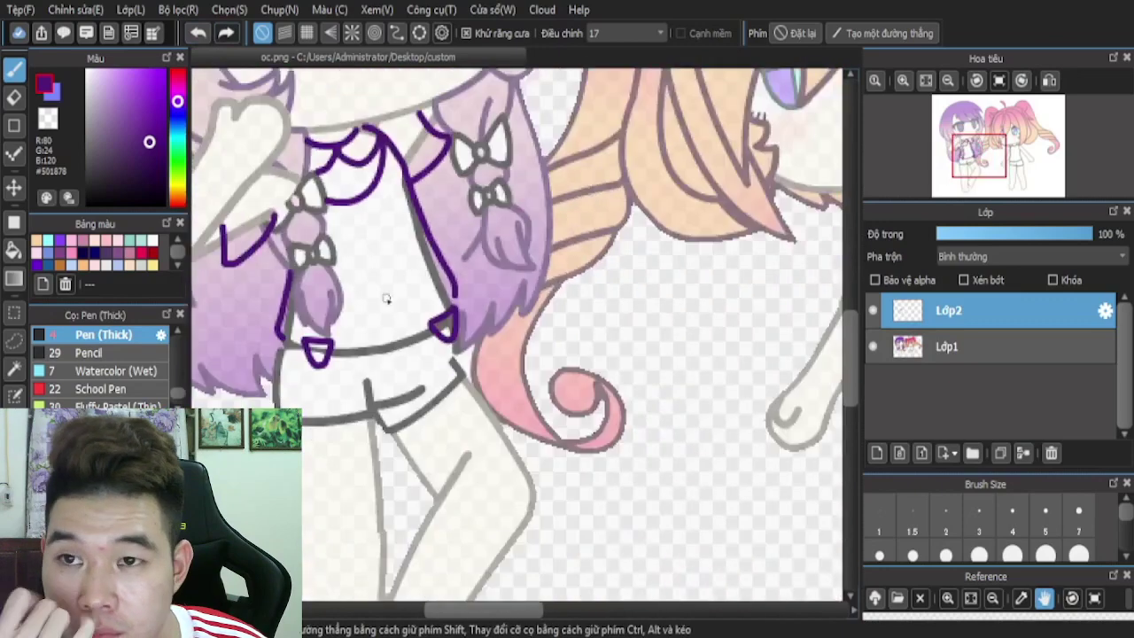
scroll(458, 335, up, 3)
drag(450, 346, 328, 55)
scroll(411, 390, down, 3)
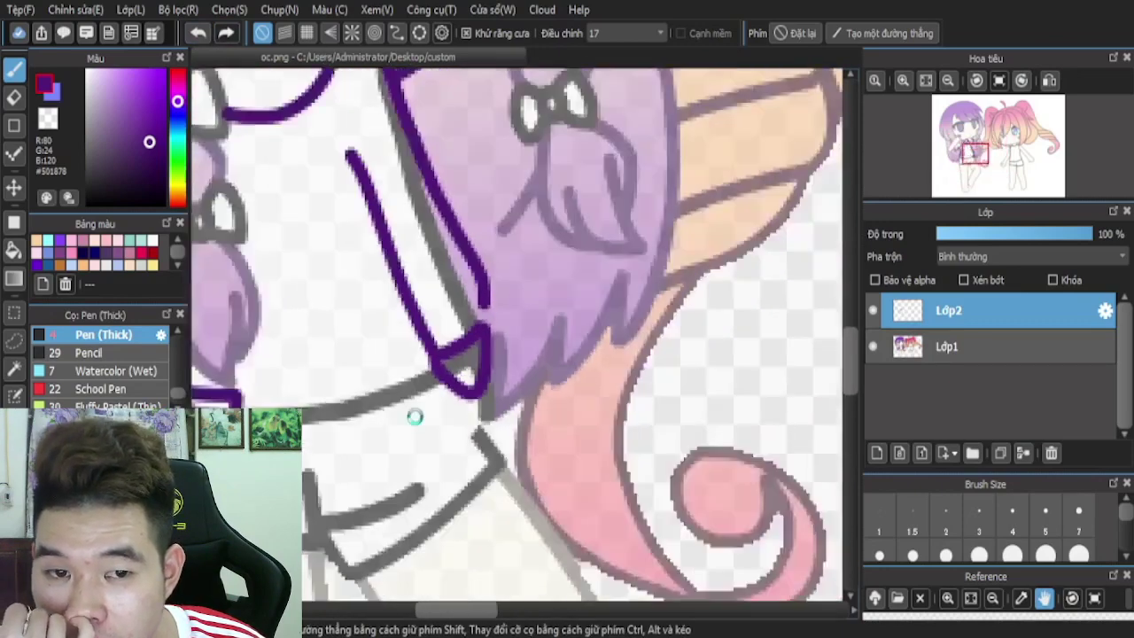
scroll(372, 248, up, 4)
drag(404, 337, 342, 191)
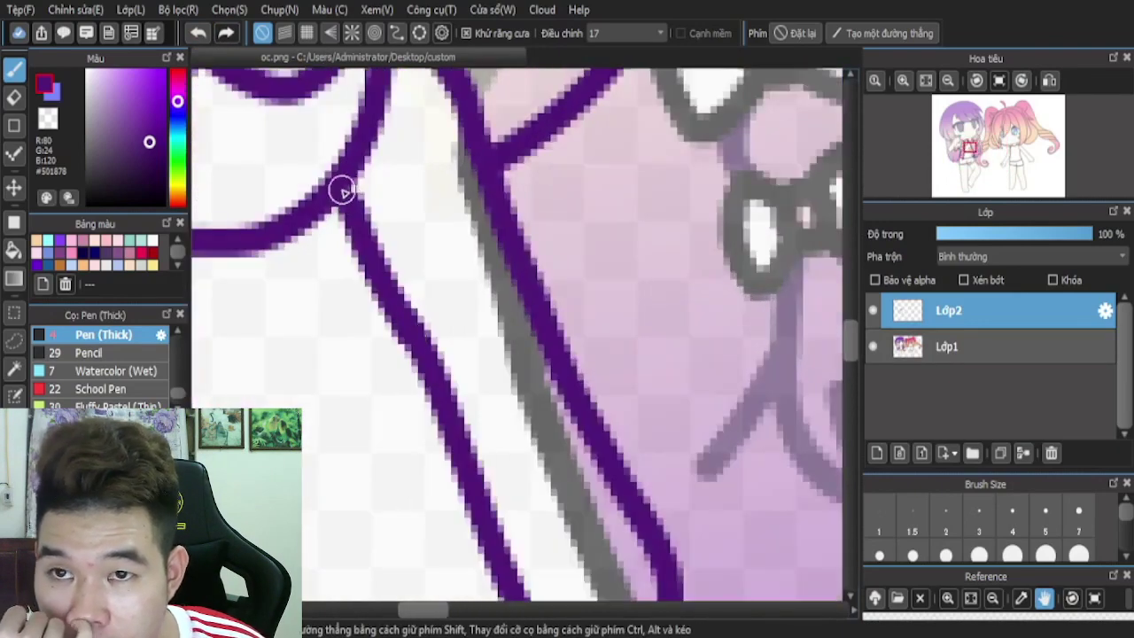
click(198, 33)
click(198, 33)
- Draw a purple front-edge line from the lower corner tab up to the larger collar curve, parallel to the side outline
scroll(390, 246, down, 3)
scroll(488, 399, up, 2)
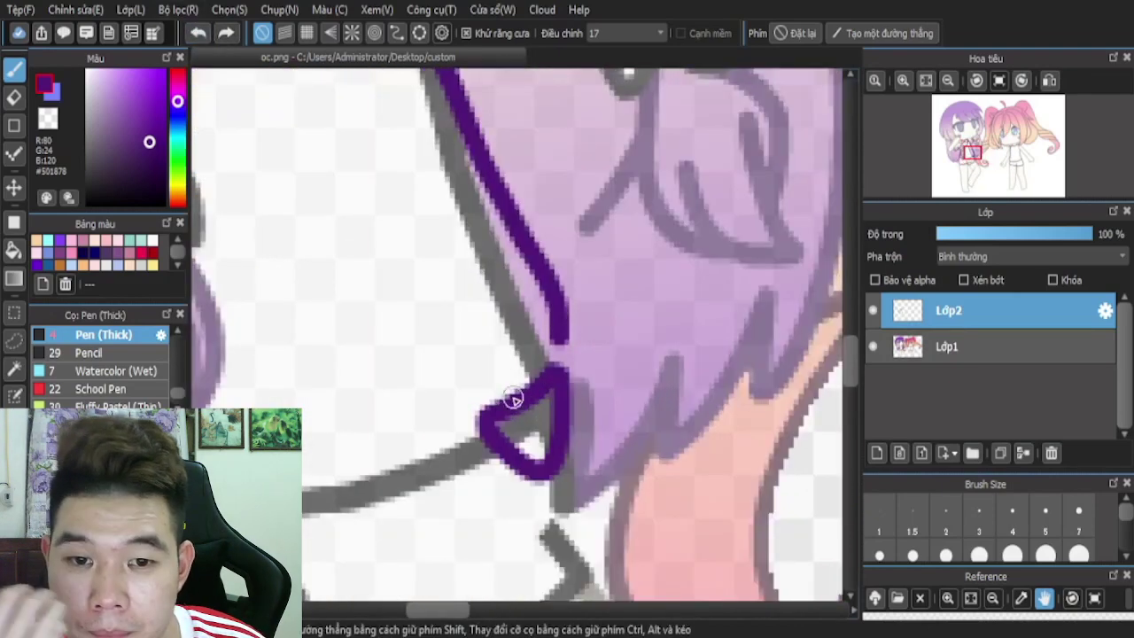
scroll(483, 412, down, 2)
drag(486, 418, 414, 237)
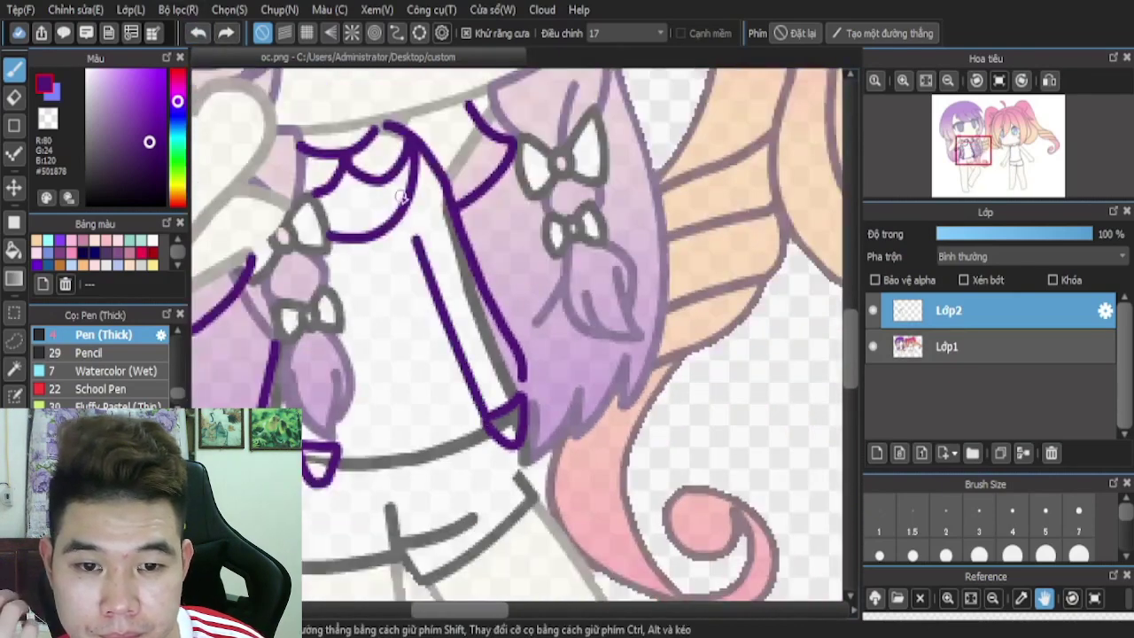
scroll(413, 218, up, 4)
- Erase the stray purple pixels where the front-edge line meets the collar and return to the Pen (Thick) brush
click(14, 98)
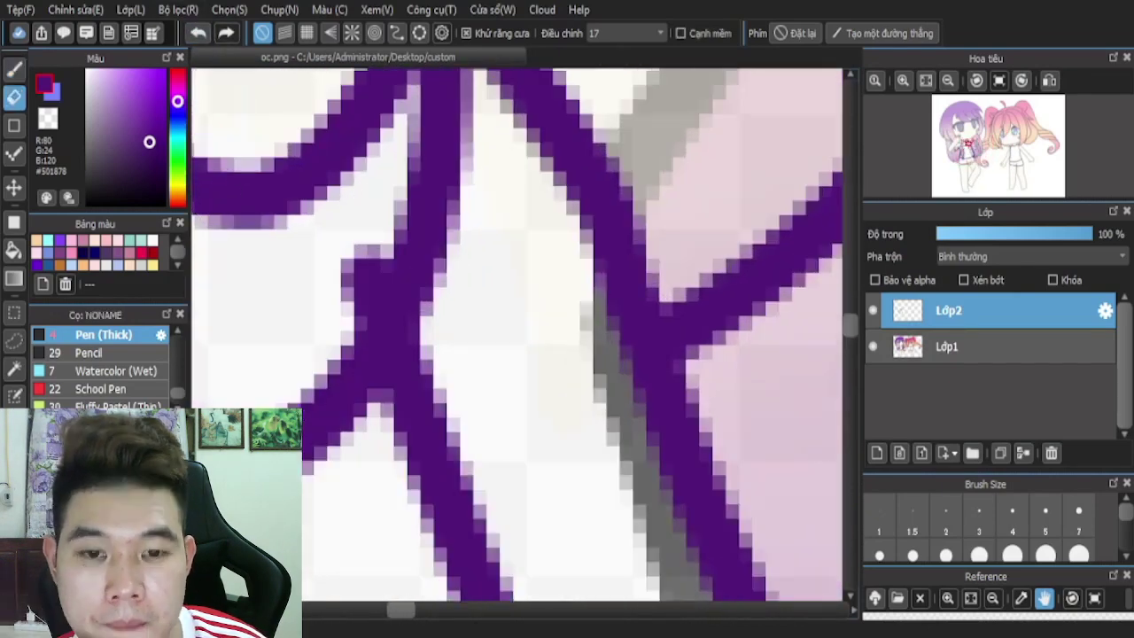
mouse_move(288, 307)
mouse_down()
mouse_move(361, 232)
mouse_move(322, 325)
mouse_move(303, 347)
mouse_up()
click(12, 71)
scroll(451, 262, down, 5)
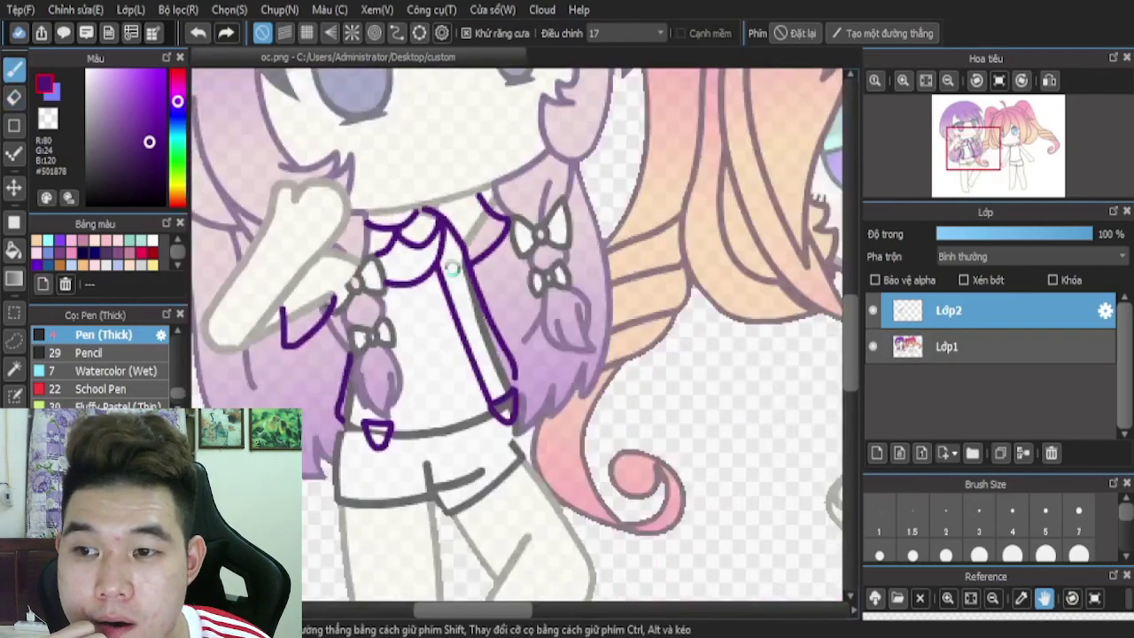
- Close the gap between the long side outline and the tab at the shirt's lower corner with purple
scroll(443, 325, up, 5)
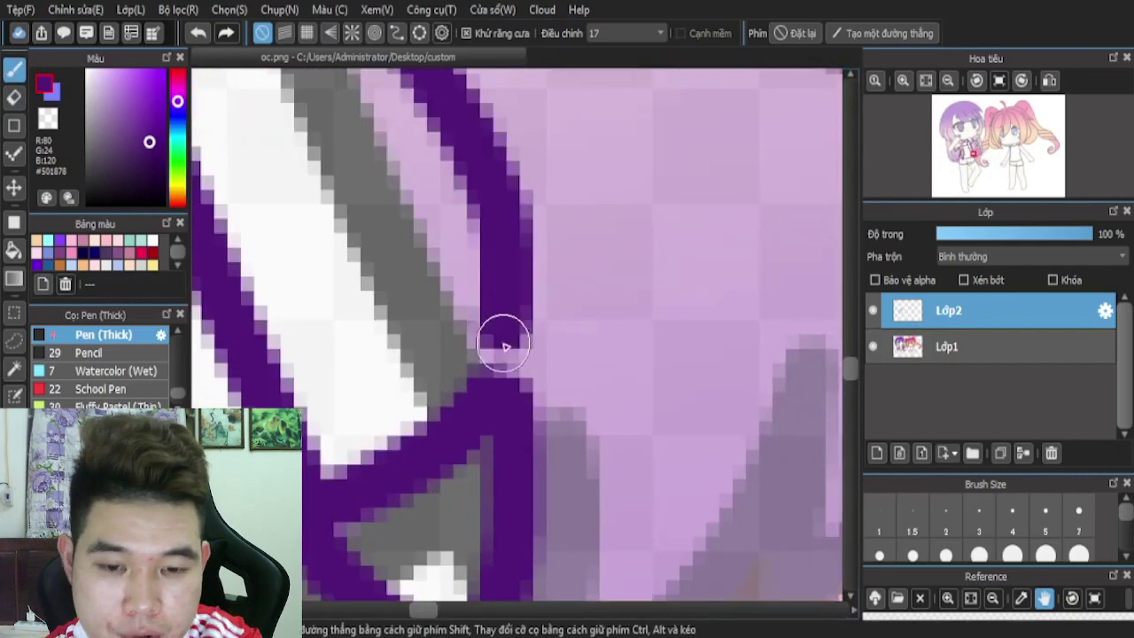
scroll(537, 333, down, 1)
scroll(538, 332, down, 4)
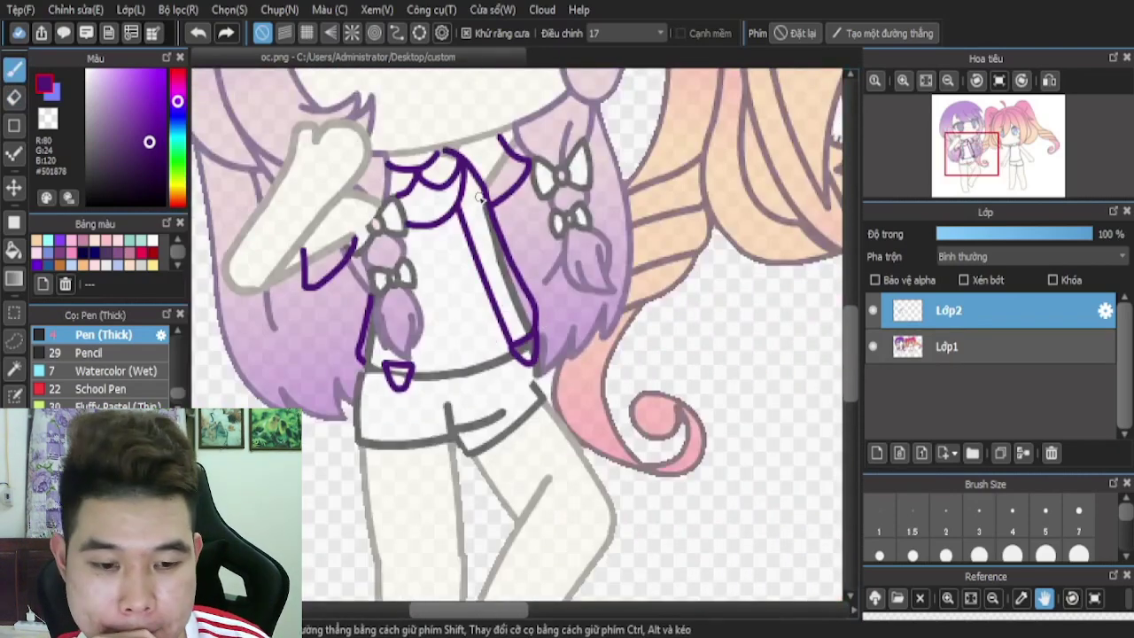
scroll(539, 305, up, 1)
scroll(468, 288, down, 4)
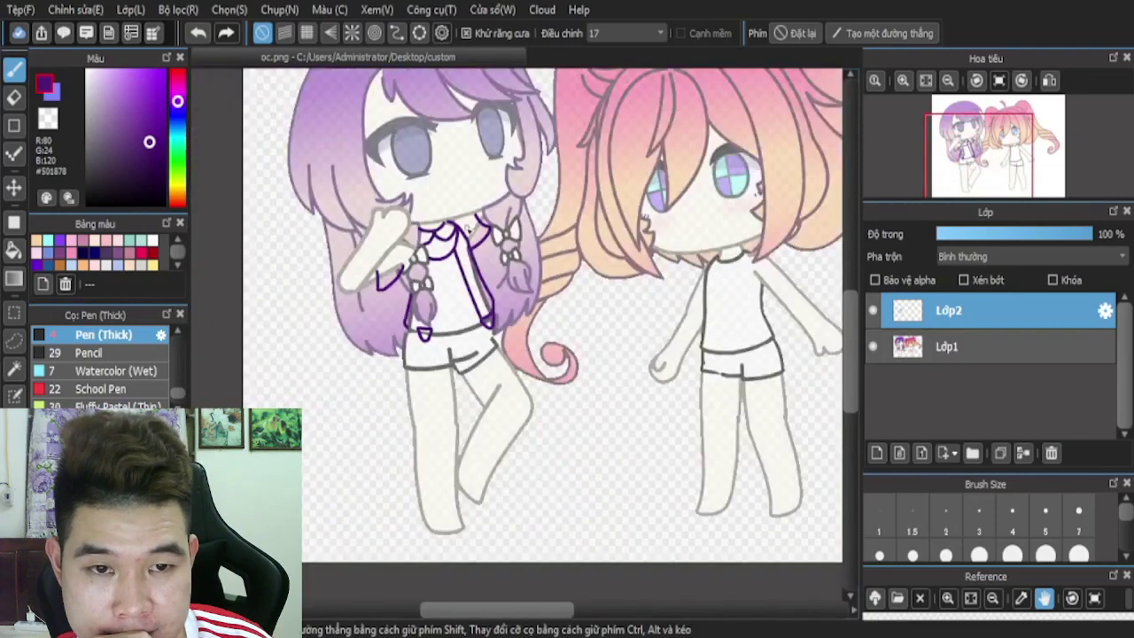
- Extend the tab below the braid up to the braid tip and join it to the nearby side outline with a purple hem line
scroll(438, 330, up, 5)
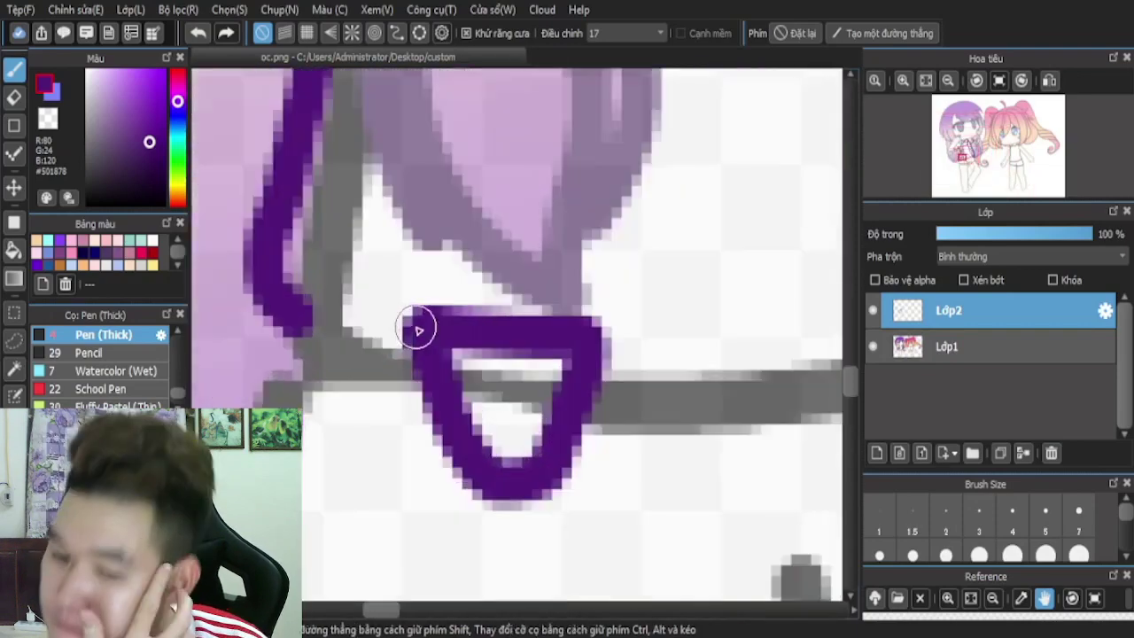
drag(415, 327, 423, 259)
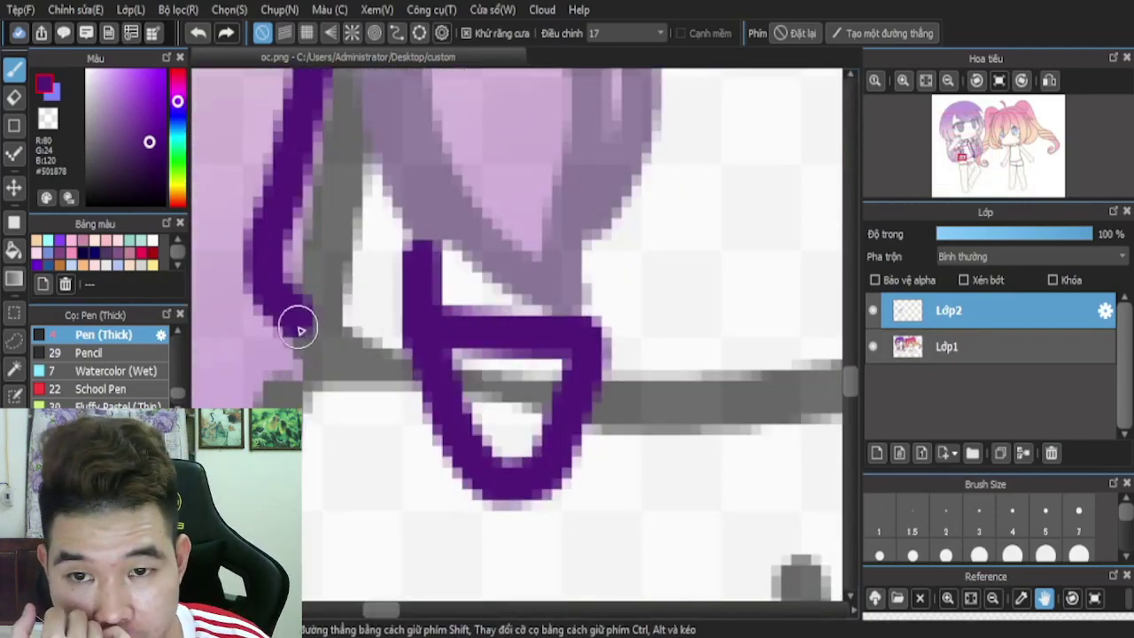
mouse_move(298, 329)
mouse_down()
mouse_move(426, 332)
mouse_move(455, 381)
mouse_up()
scroll(417, 410, down, 2)
scroll(488, 355, up, 4)
scroll(462, 375, up, 1)
scroll(453, 383, down, 6)
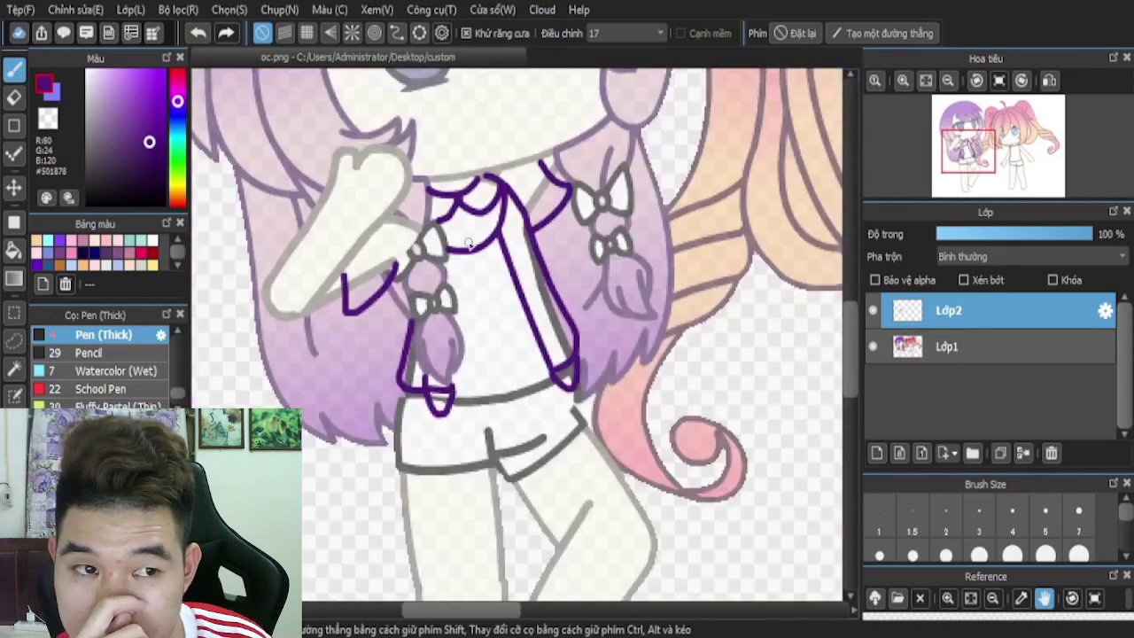
- Draw a short vertical purple line from the end of the larger collar curve down to the braid's lower bow
scroll(457, 261, up, 5)
drag(449, 215, 449, 393)
scroll(396, 367, down, 1)
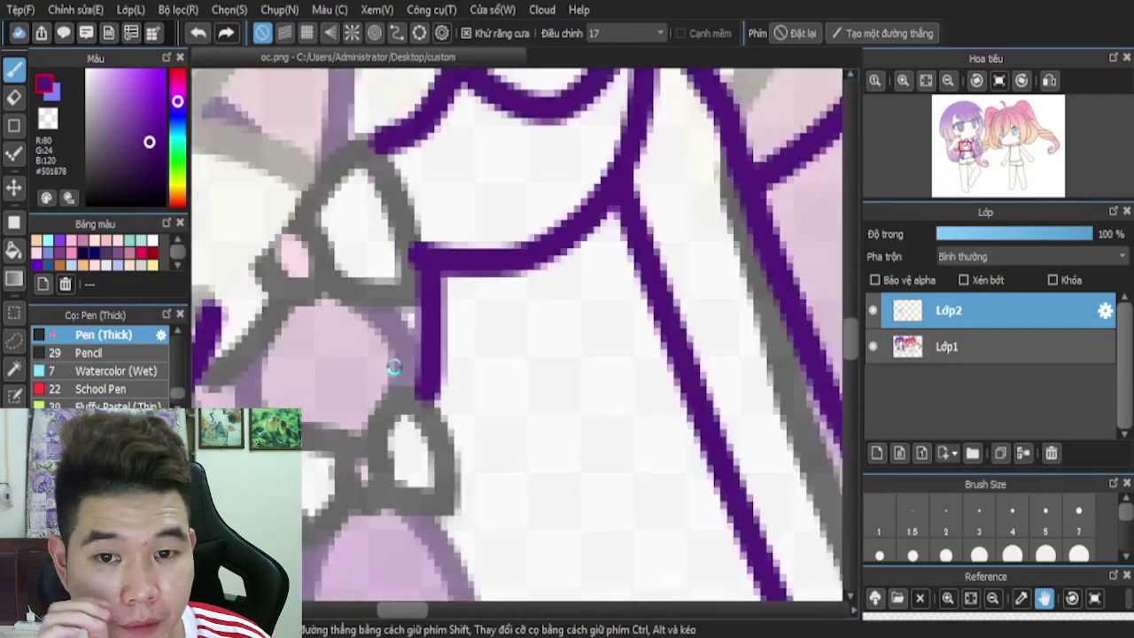
scroll(394, 367, down, 5)
scroll(577, 306, down, 2)
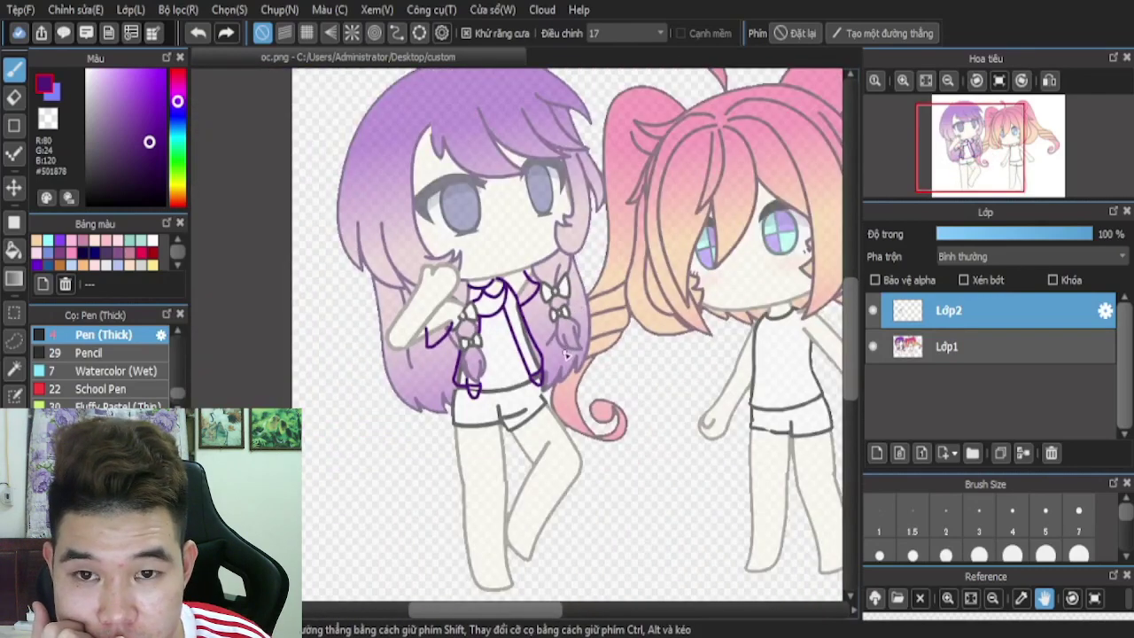
- Draw a curved purple hem line across the shirt from the corner tab to the tab below the braid
scroll(519, 372, up, 6)
mouse_move(673, 307)
mouse_down()
mouse_move(510, 357)
mouse_move(287, 394)
mouse_up()
scroll(519, 329, down, 4)
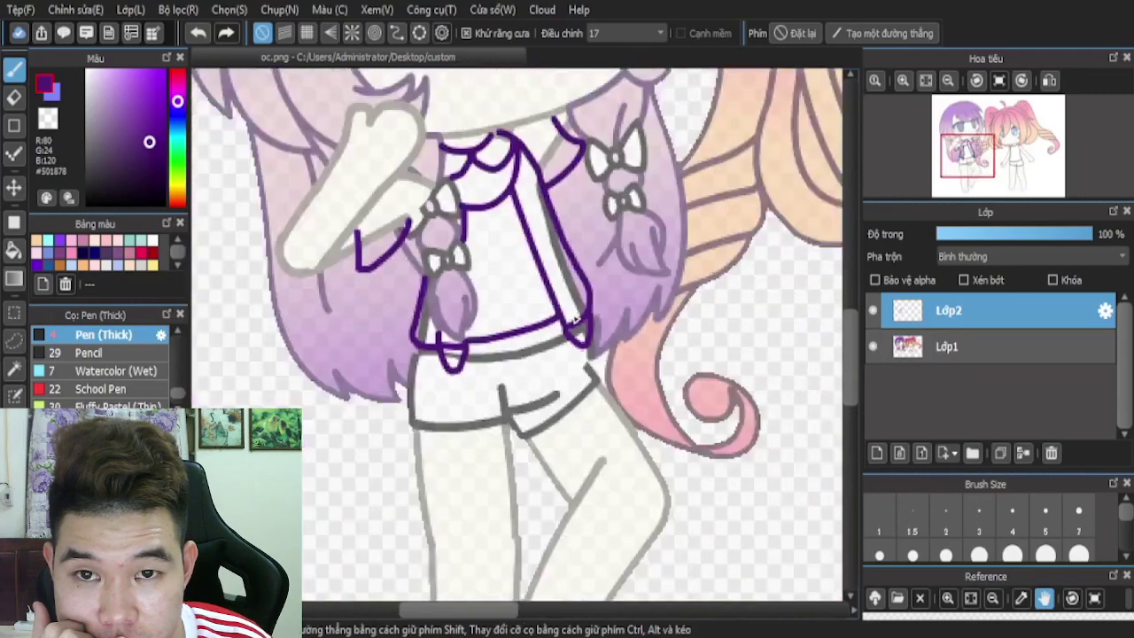
scroll(565, 241, down, 2)
scroll(508, 333, up, 5)
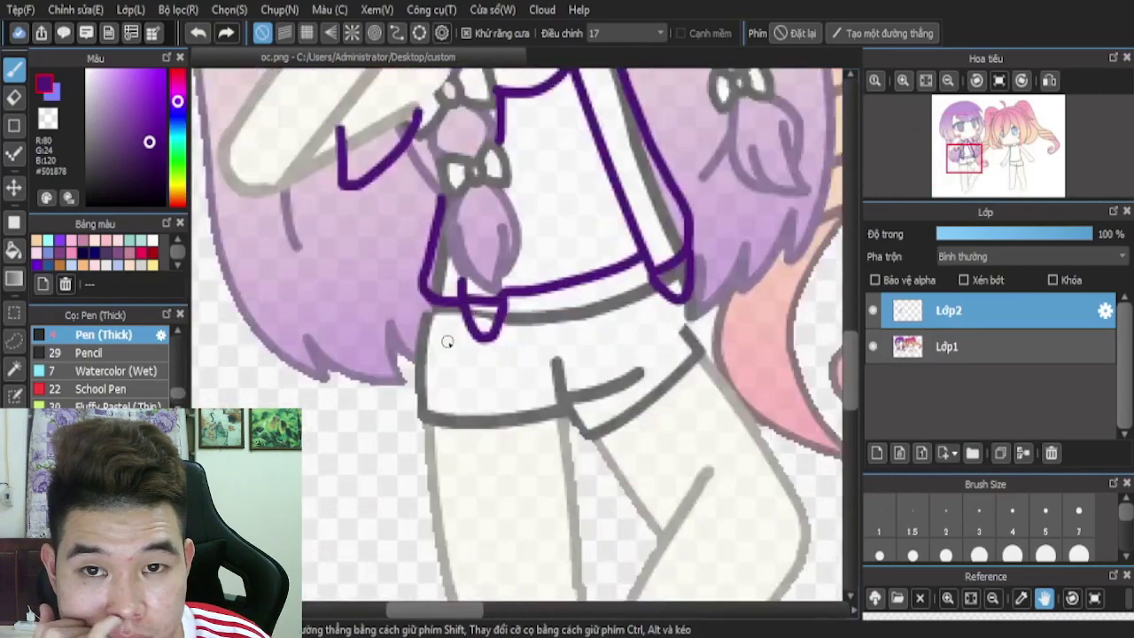
drag(419, 289, 244, 511)
scroll(440, 215, down, 4)
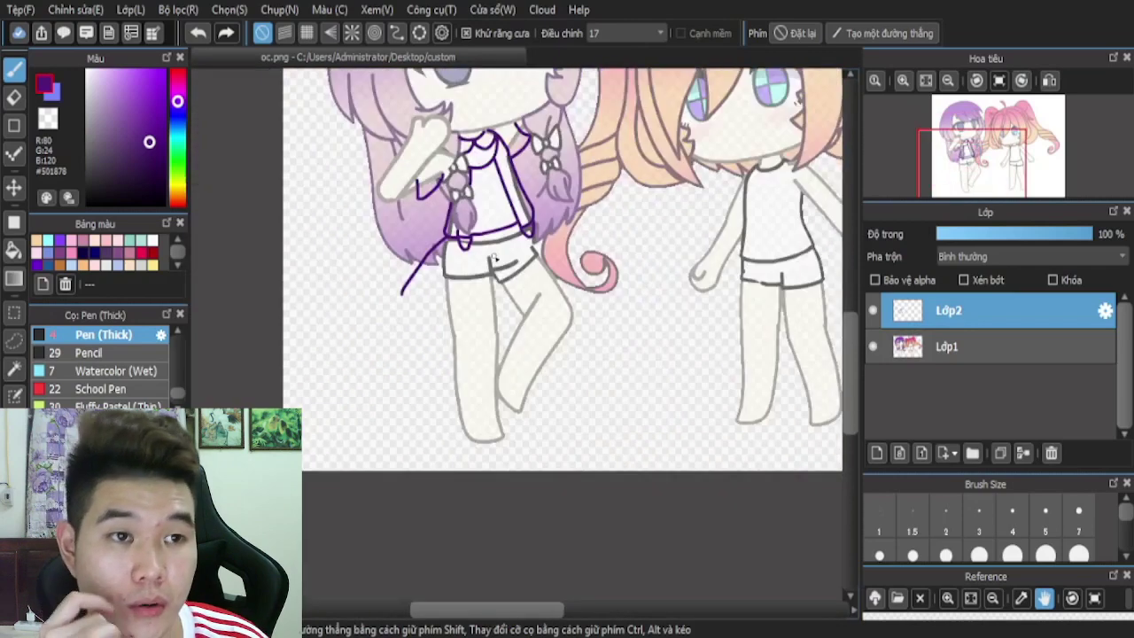
scroll(483, 245, up, 2)
click(200, 33)
- Draw a flared purple skirt edge from the shirt's hem corner on the raised-arm side down past the shorts
scroll(408, 231, up, 3)
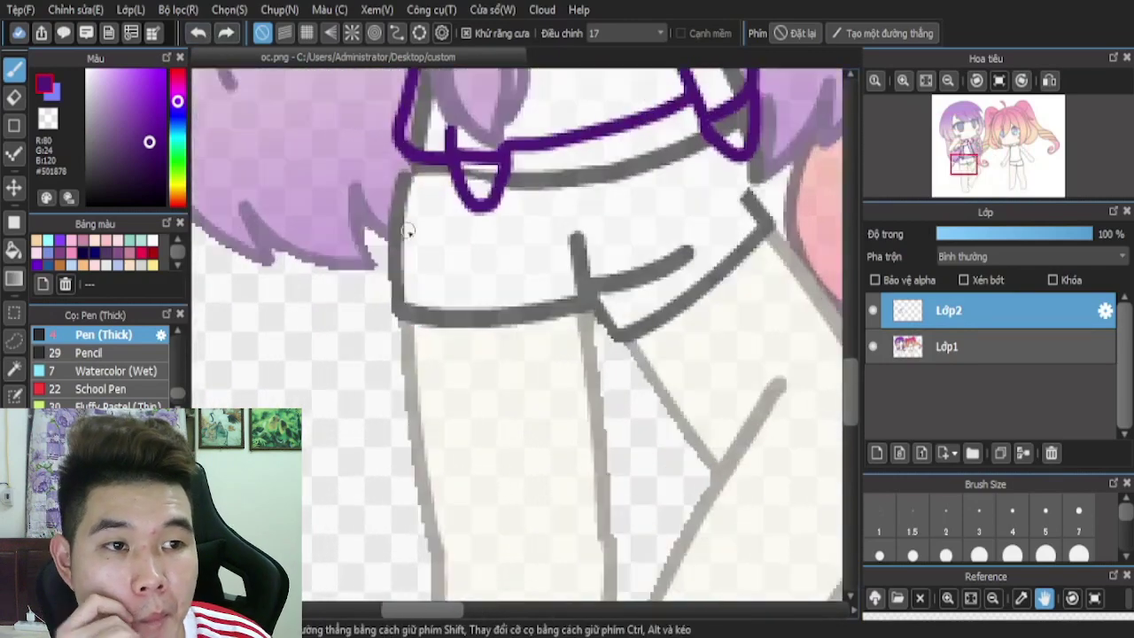
drag(403, 158, 299, 342)
scroll(299, 342, down, 5)
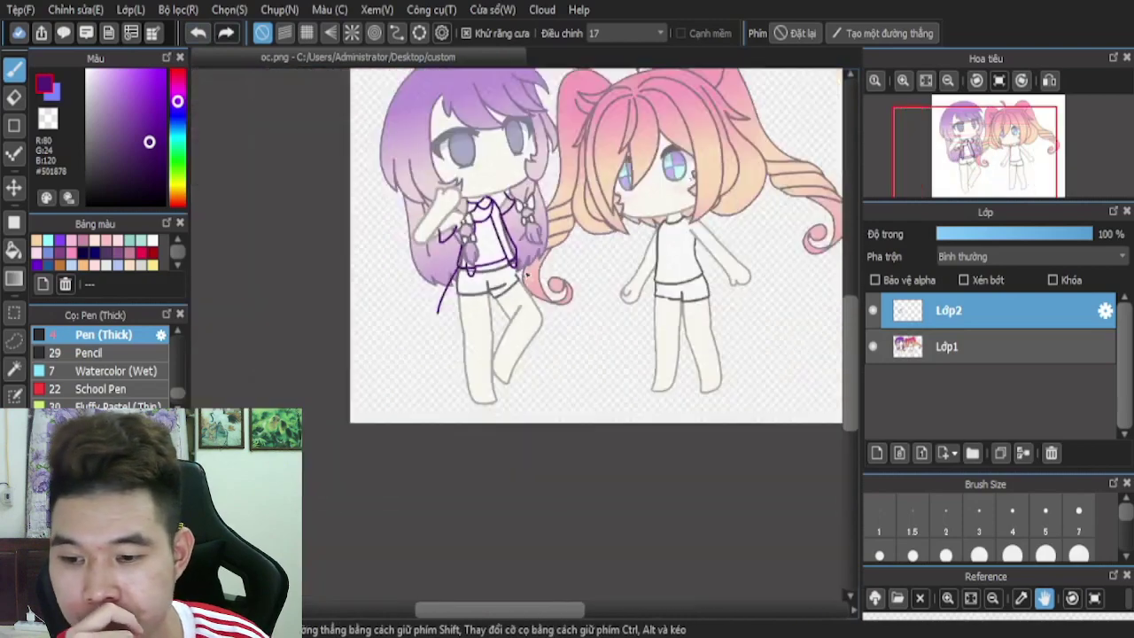
- Draw the opposite purple skirt edge flaring outward from the corner tab toward the pink hair curl
scroll(530, 277, up, 4)
scroll(506, 233, down, 1)
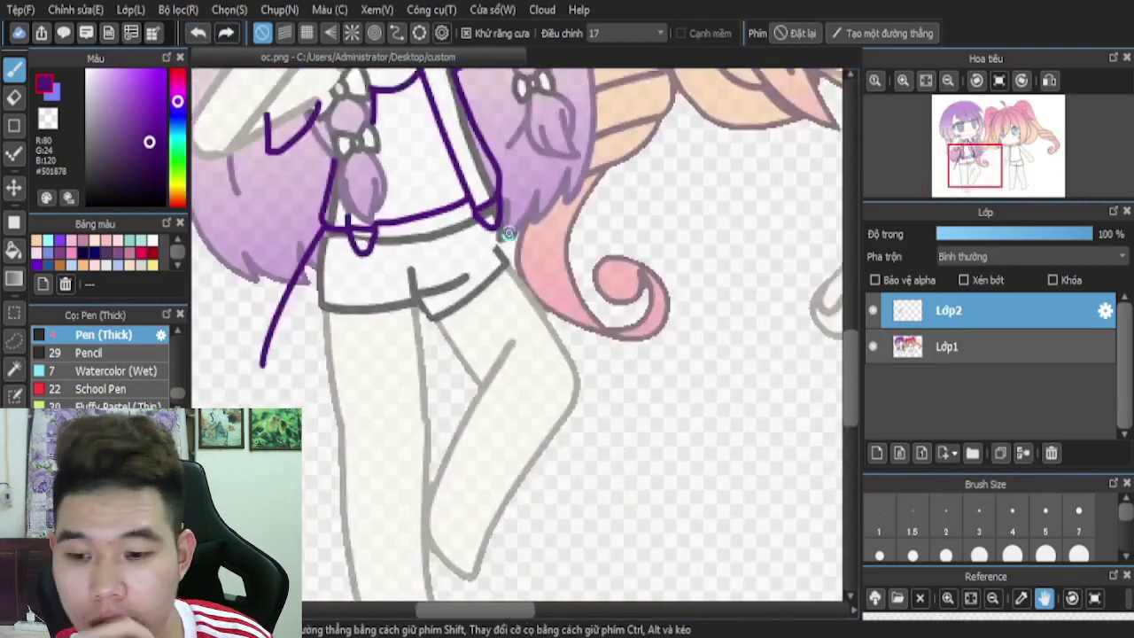
scroll(496, 208, up, 2)
scroll(568, 376, down, 5)
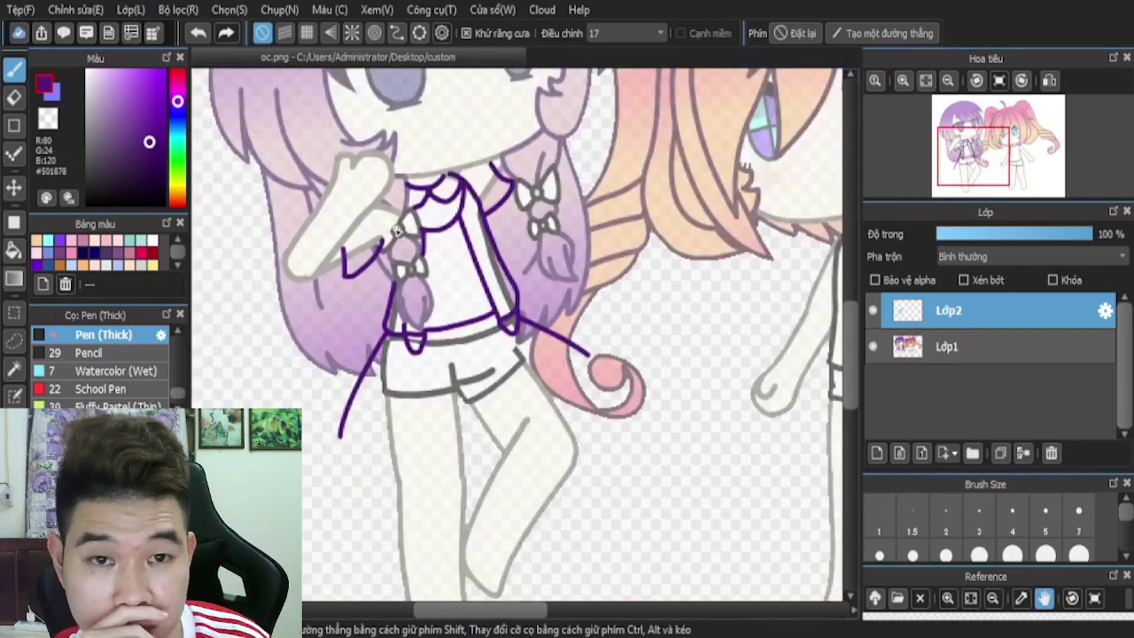
- Hide the purple clothing sketch layer Lớp2 and restore the character layer Lớp1 to 100% opacity
scroll(397, 229, up, 4)
scroll(494, 177, down, 2)
scroll(527, 233, up, 2)
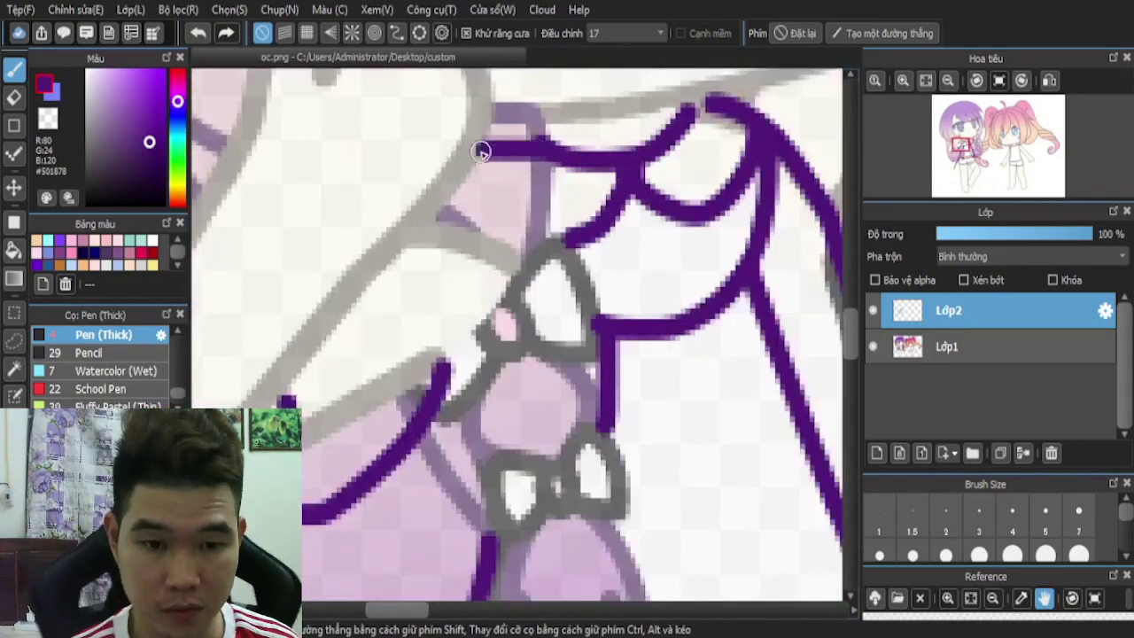
scroll(570, 391, down, 4)
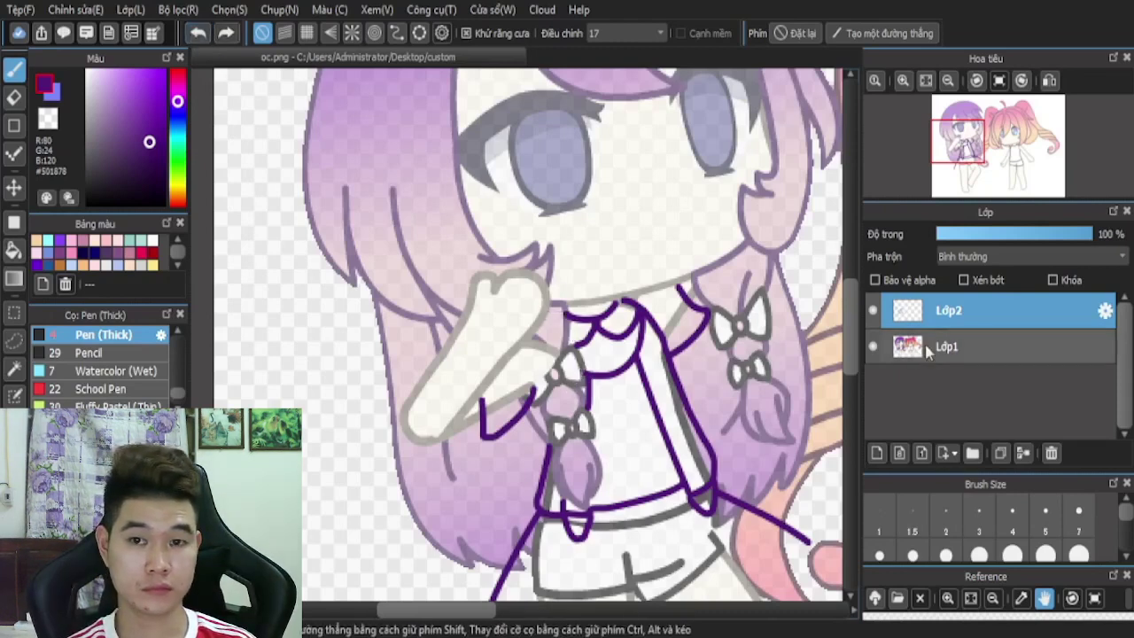
click(872, 310)
drag(1037, 232, 1097, 234)
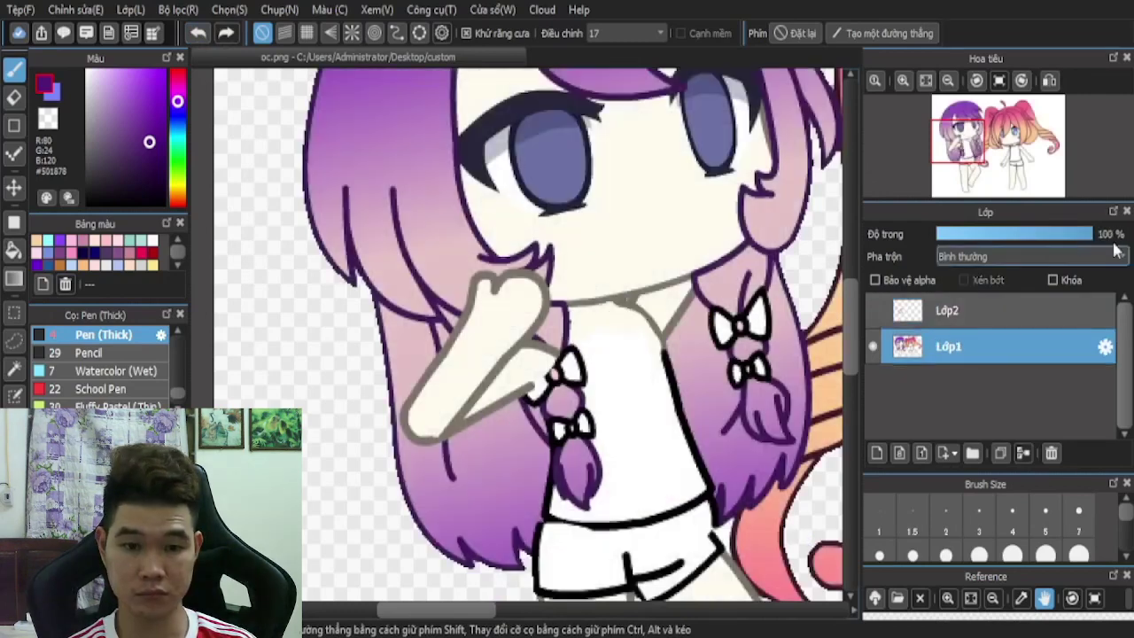
scroll(621, 377, up, 4)
key(i)
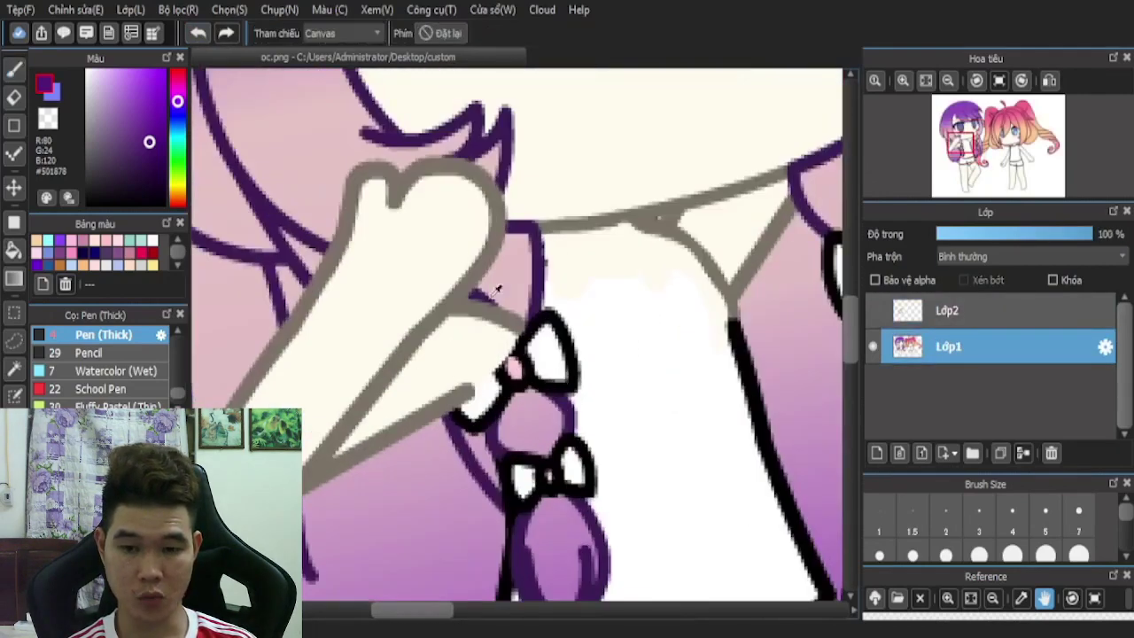
click(512, 266)
click(18, 71)
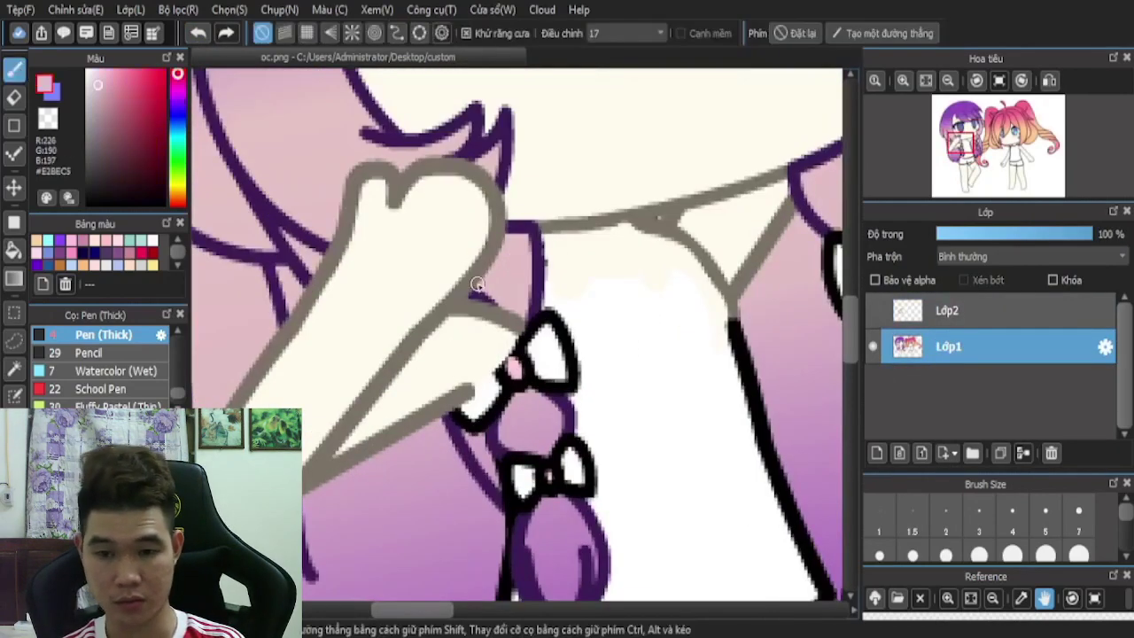
scroll(470, 278, up, 3)
scroll(483, 288, down, 3)
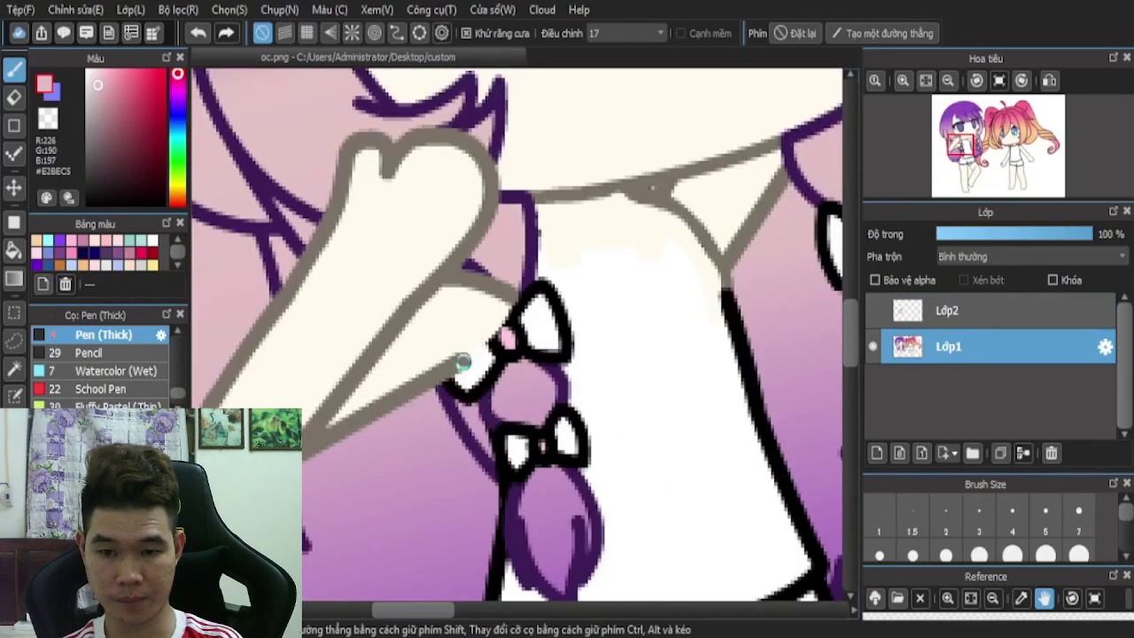
- Sample the dark purple hair outline #3D1D56 and try drawing a curved strand edge from the raised-arm braid up across the bow
scroll(462, 362, up, 1)
key(g)
scroll(507, 452, up, 1)
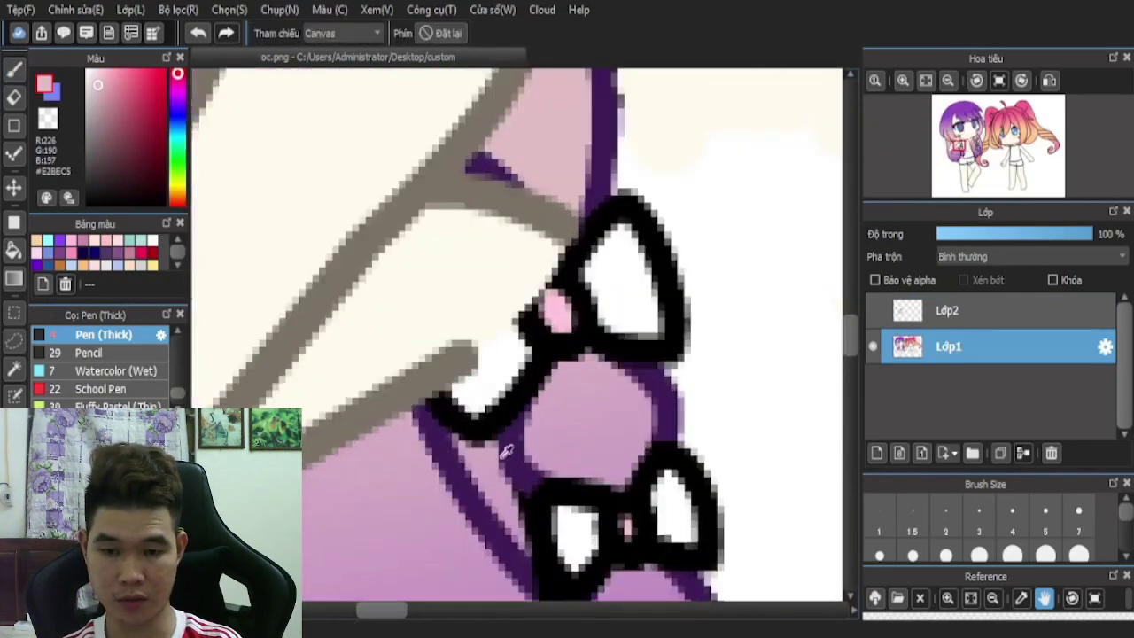
click(507, 452)
key(b)
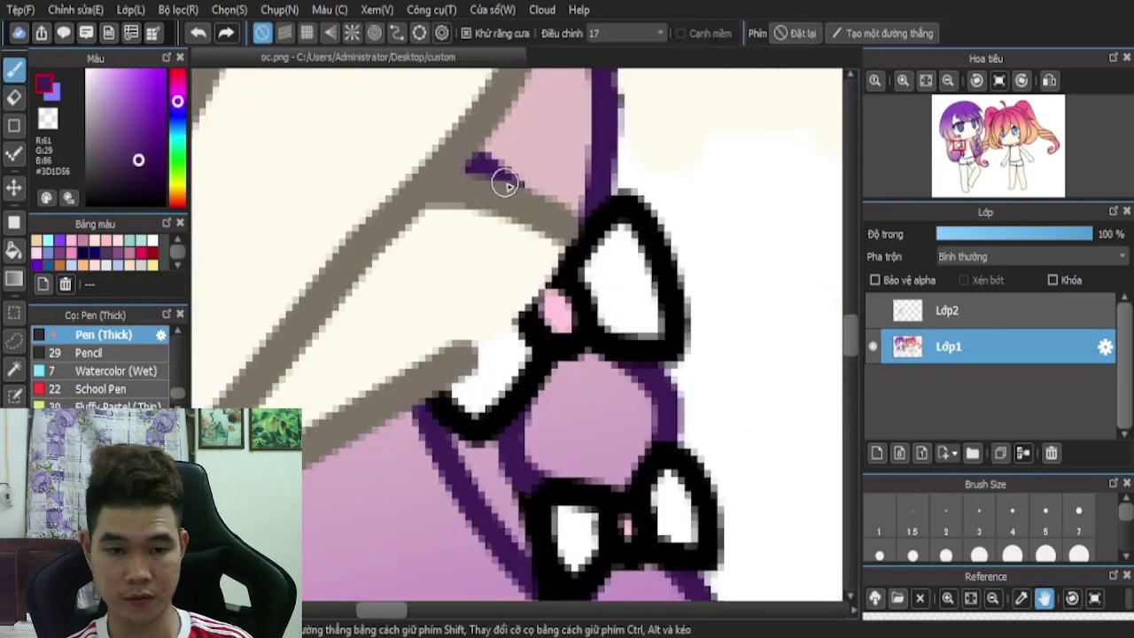
mouse_move(507, 432)
mouse_down()
mouse_move(478, 440)
mouse_move(433, 413)
mouse_move(413, 284)
mouse_move(443, 184)
mouse_up()
scroll(419, 228, down, 5)
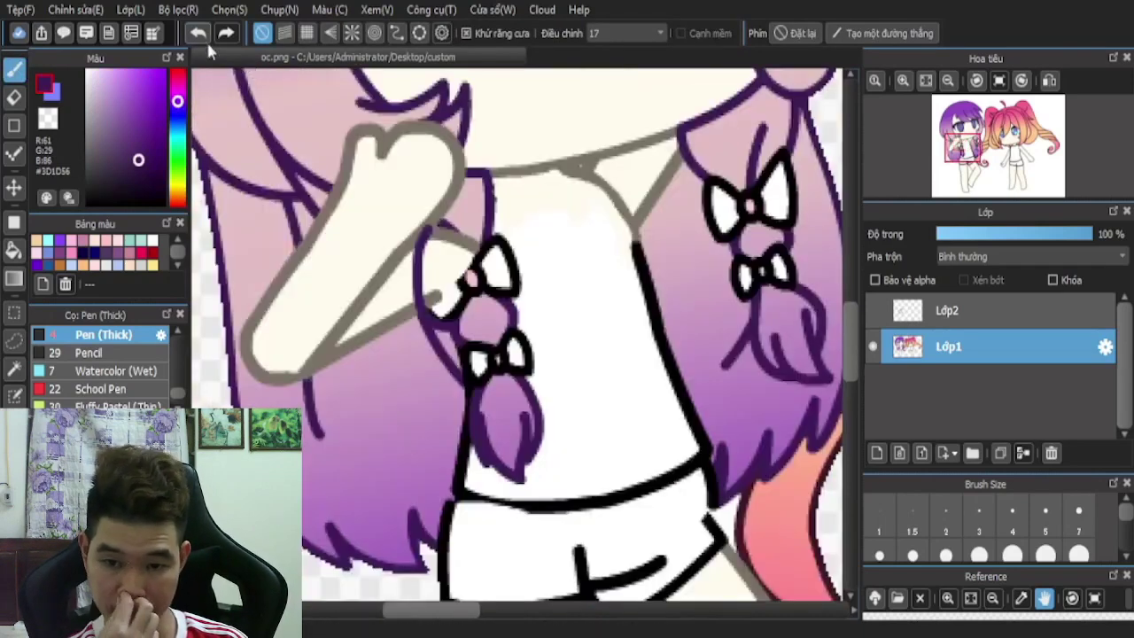
scroll(448, 259, up, 3)
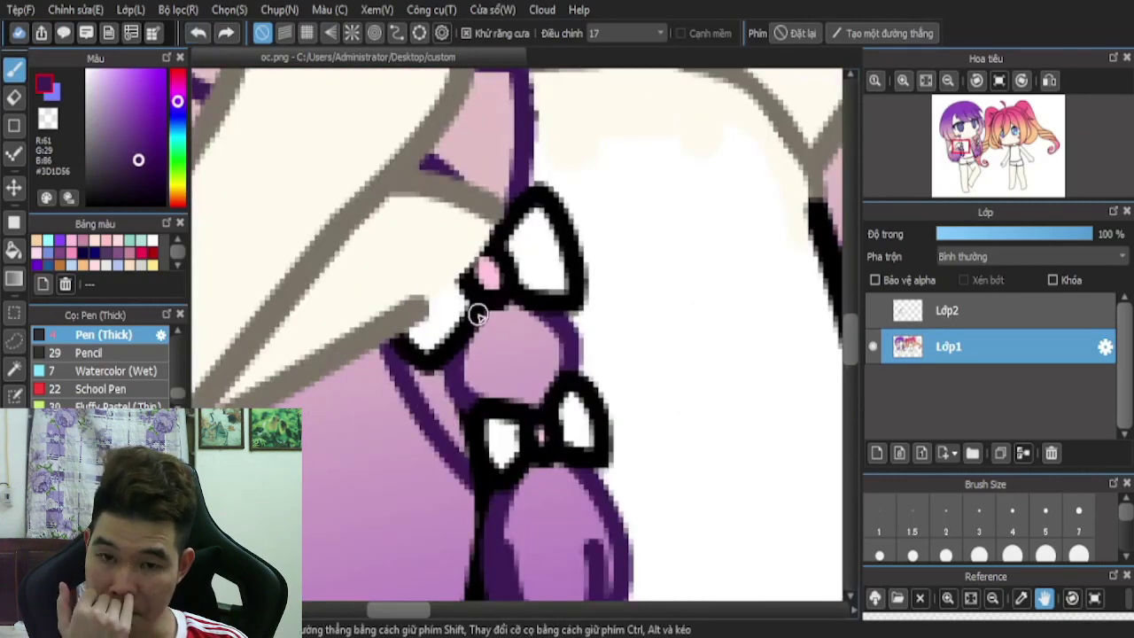
mouse_move(470, 317)
mouse_down()
mouse_move(437, 308)
mouse_move(400, 219)
mouse_move(395, 157)
mouse_up()
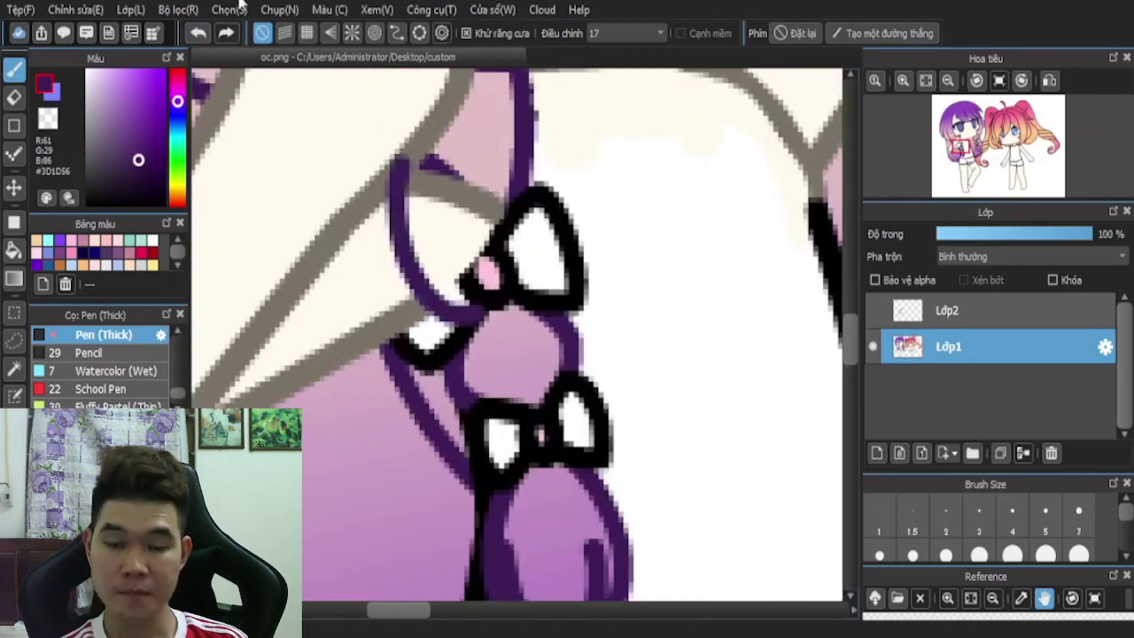
click(199, 32)
- Try a downward purple strand curve from the arm line to the braid below the upper bow, and undo it
mouse_move(390, 222)
mouse_down()
mouse_move(401, 290)
mouse_move(450, 349)
mouse_up()
scroll(465, 231, down, 2)
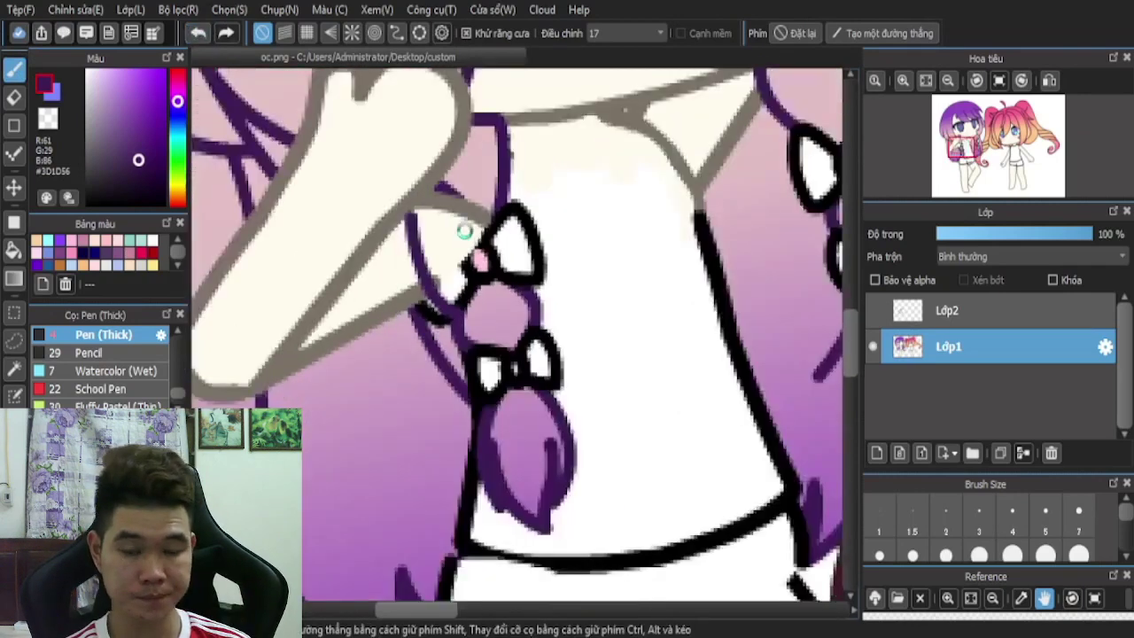
scroll(464, 230, down, 3)
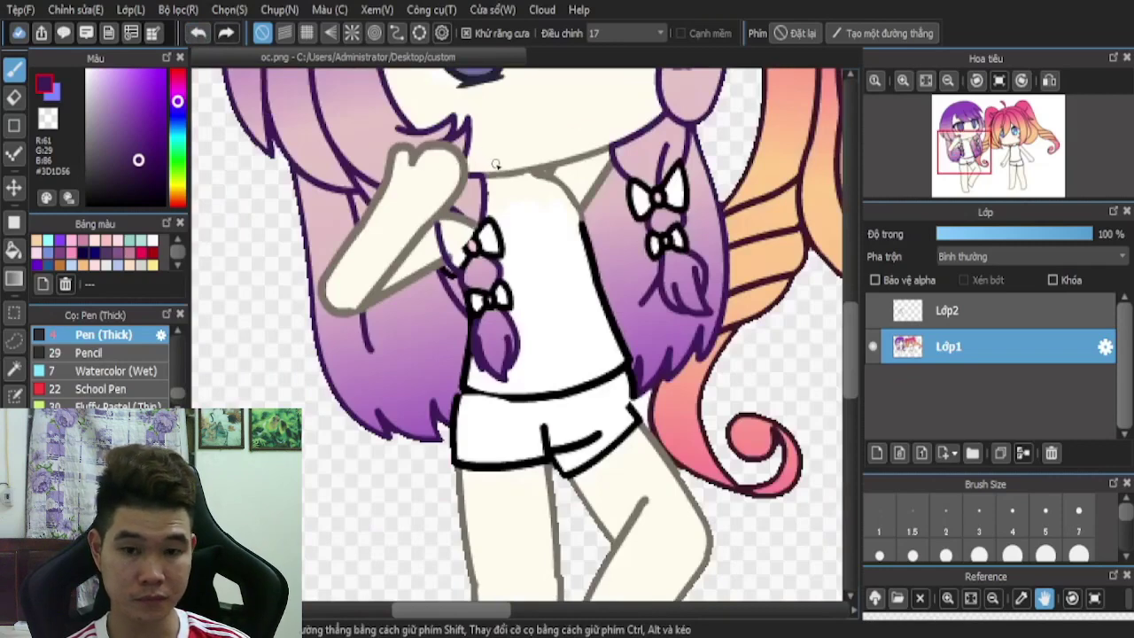
scroll(462, 247, up, 4)
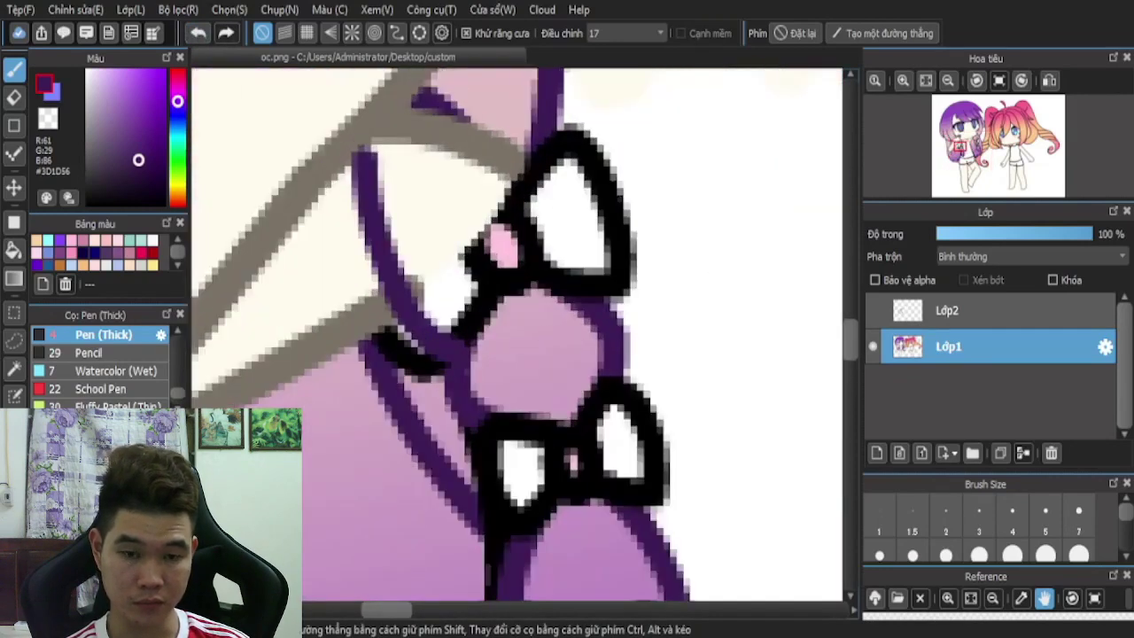
click(197, 33)
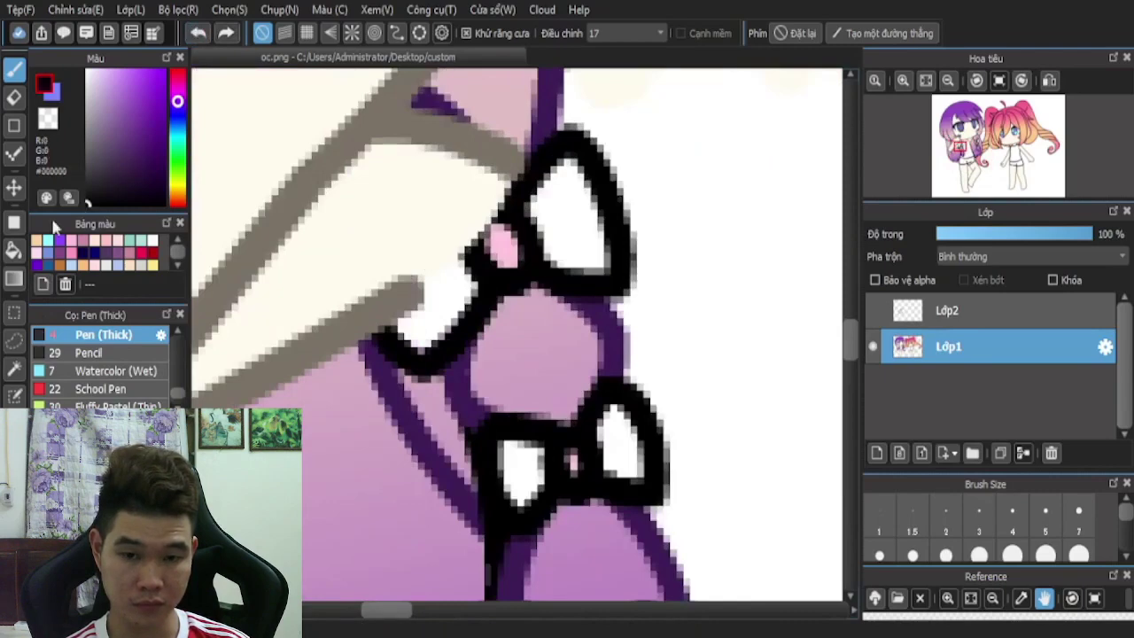
- Draw the missing half of the upper bow on the raised-arm braid with a black #000000 outline
scroll(498, 248, up, 2)
mouse_move(511, 204)
mouse_down()
mouse_move(470, 196)
mouse_move(449, 211)
mouse_move(456, 247)
mouse_move(492, 211)
mouse_move(371, 188)
mouse_move(288, 213)
mouse_move(277, 257)
mouse_move(331, 385)
mouse_up()
scroll(407, 327, down, 3)
scroll(469, 228, down, 3)
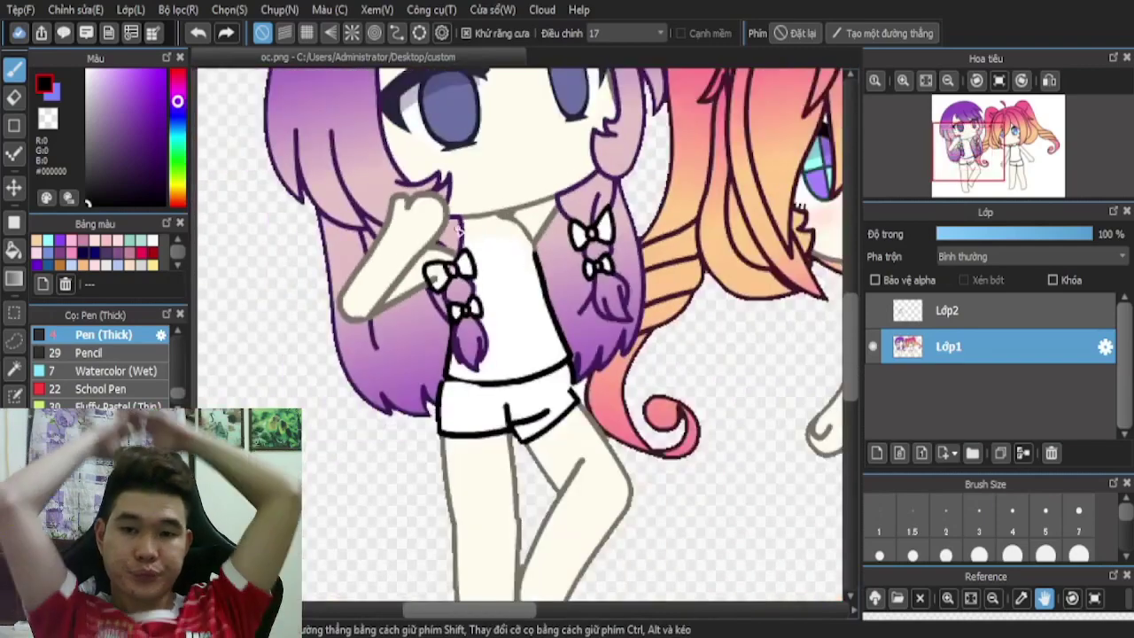
- Sample the dark purple hair outline #3D1D56 and draw a short strand line between the arm and the bow's outer corner
scroll(469, 228, up, 4)
key(i)
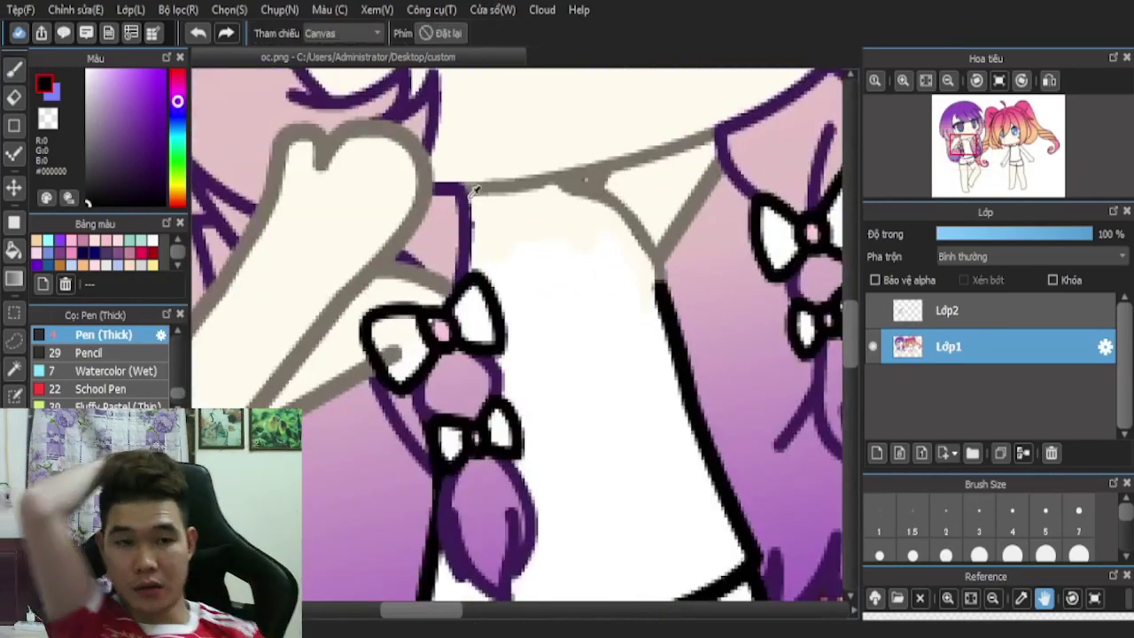
scroll(462, 213, up, 3)
click(450, 280)
click(14, 71)
scroll(492, 314, down, 1)
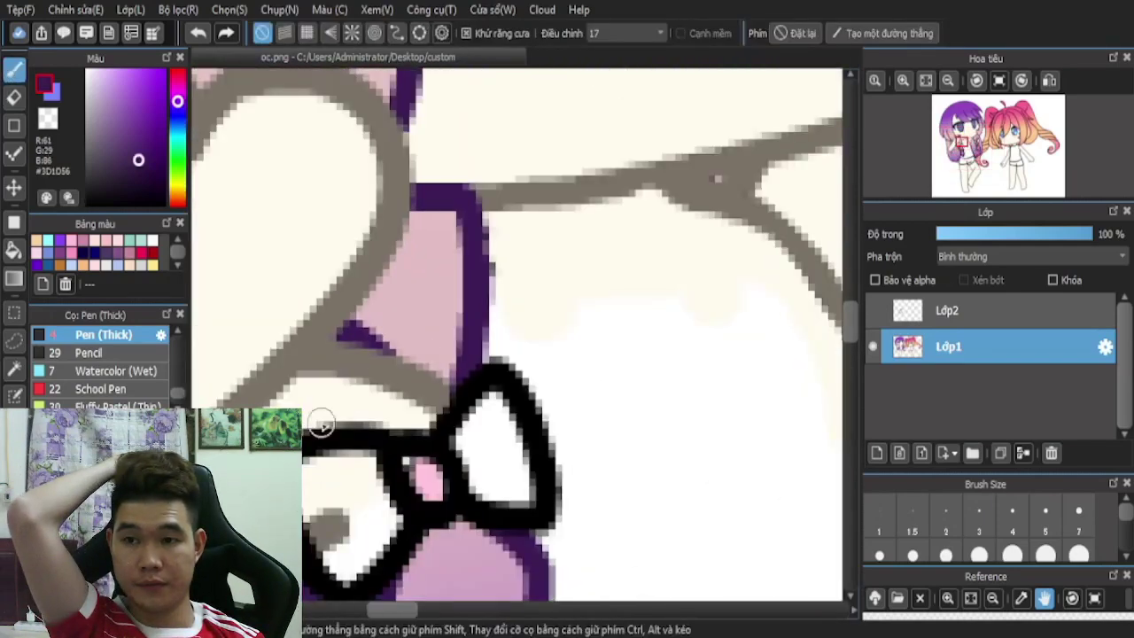
scroll(266, 399, down, 2)
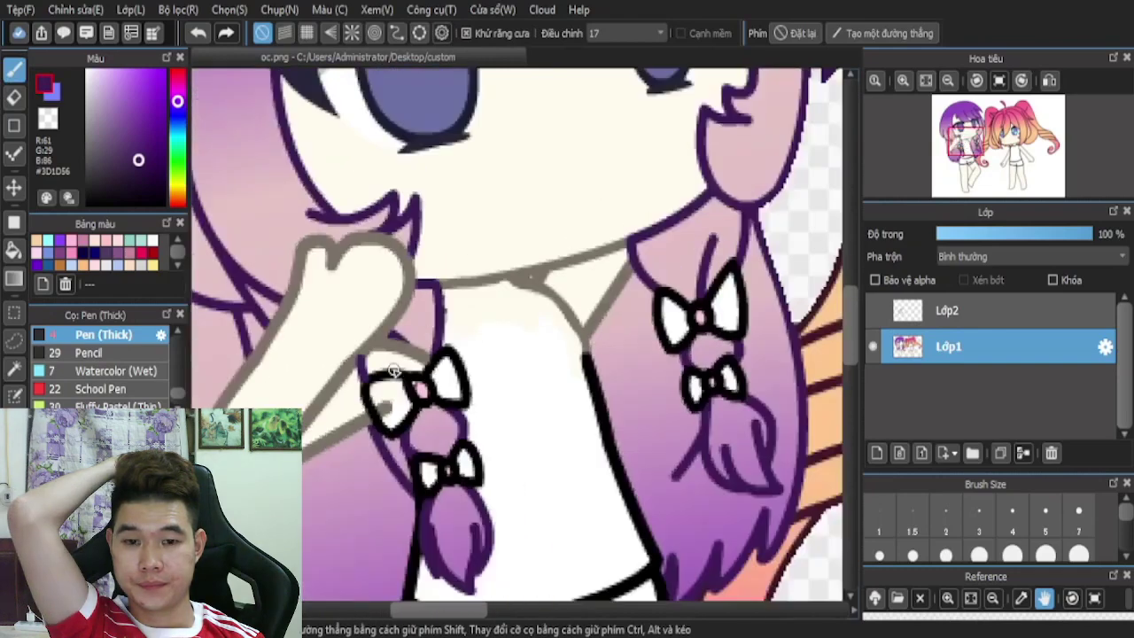
scroll(381, 204, up, 2)
scroll(416, 321, down, 2)
scroll(415, 328, up, 2)
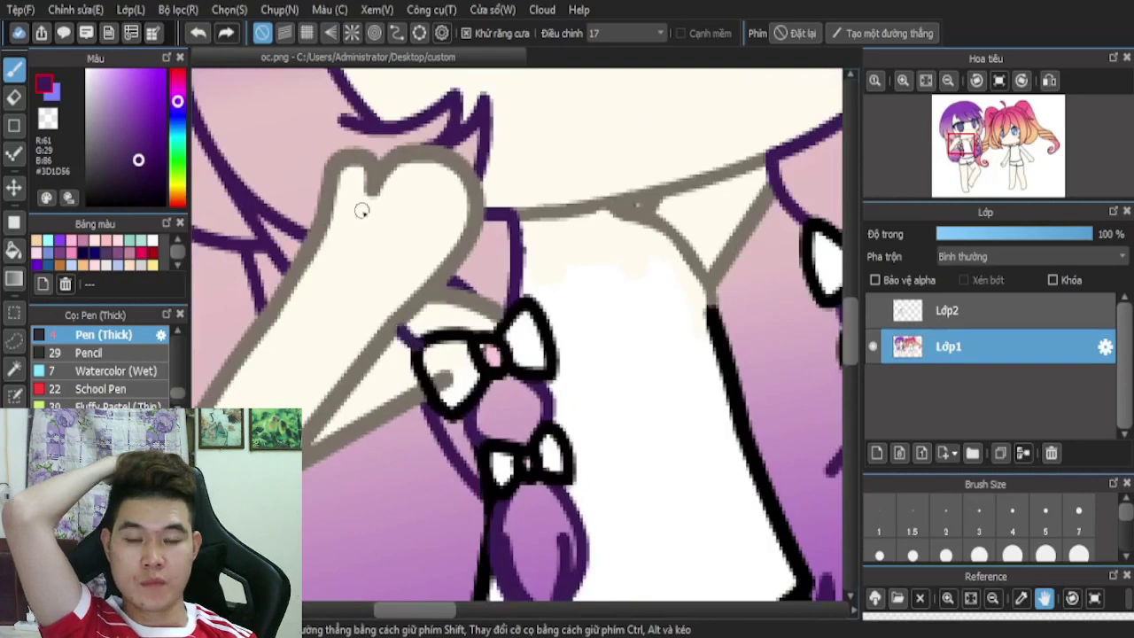
- Undo the short purple strand line and redraw it as a small stub touching the bow's outer corner
click(198, 33)
scroll(454, 334, up, 3)
click(219, 35)
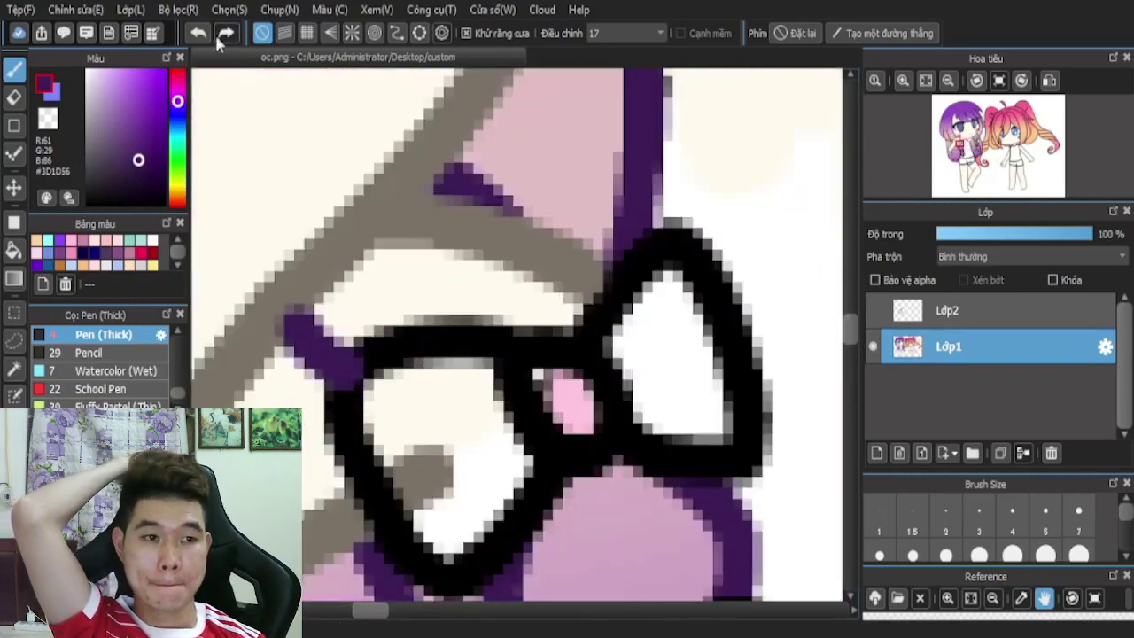
click(198, 33)
click(198, 32)
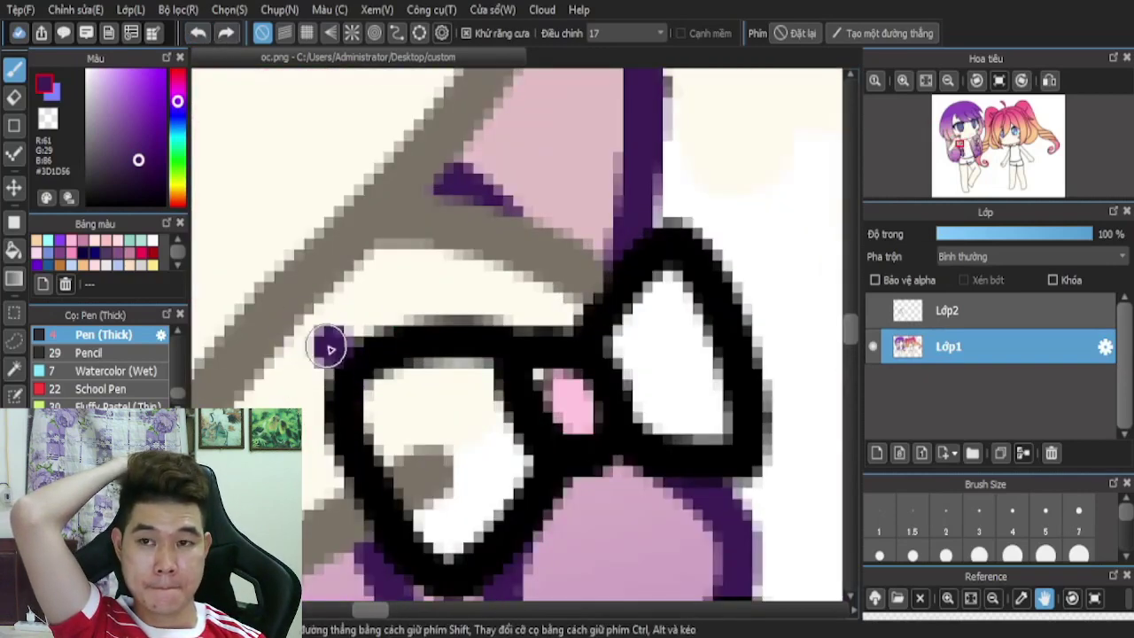
scroll(497, 252, down, 2)
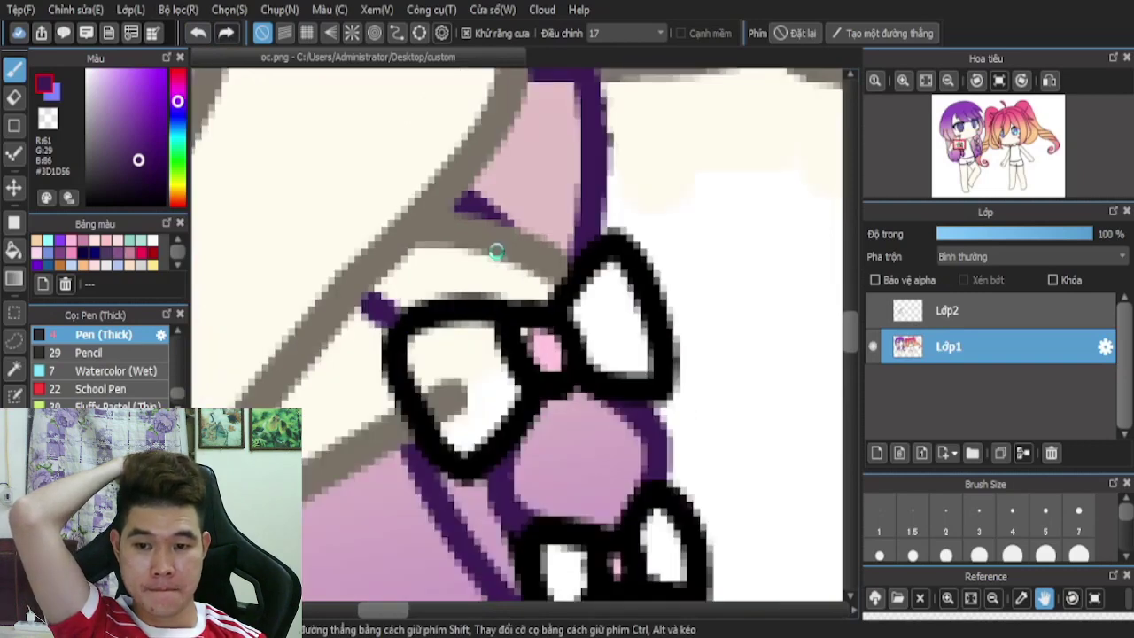
- Paint white #FFFFFF over the grey arm line inside the newly drawn half of the bow
scroll(497, 252, down, 2)
scroll(548, 257, up, 4)
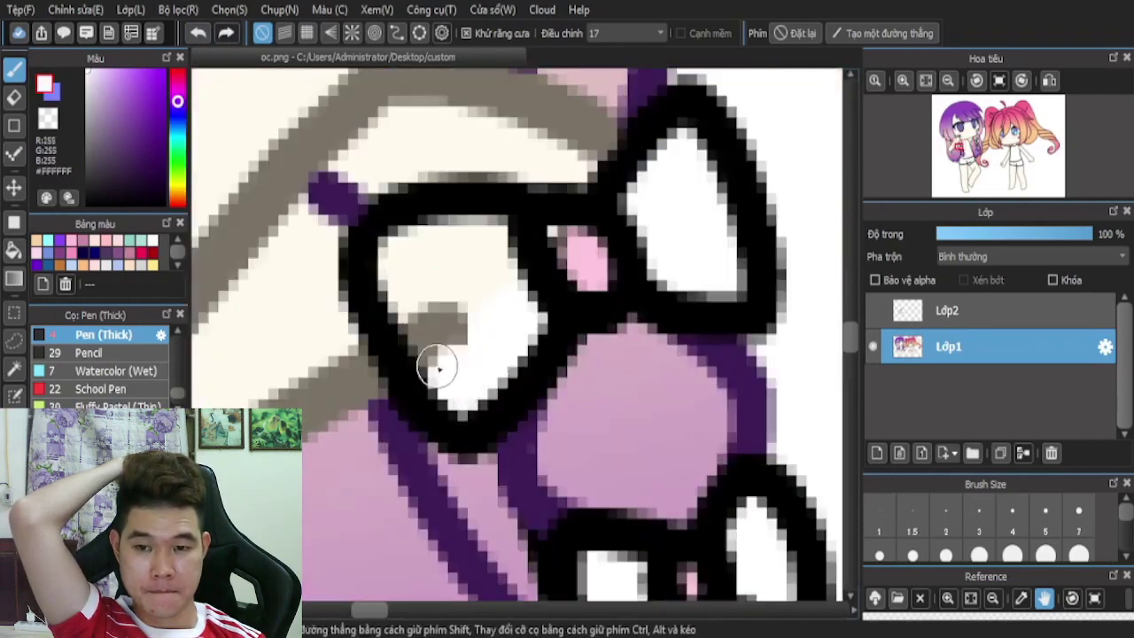
click(203, 33)
scroll(467, 347, up, 1)
mouse_move(404, 296)
mouse_down()
mouse_move(390, 292)
mouse_move(441, 289)
mouse_move(425, 324)
mouse_up()
- Sample the light pink of the bow's knot and paint over the knot's edges to fill it out
key(i)
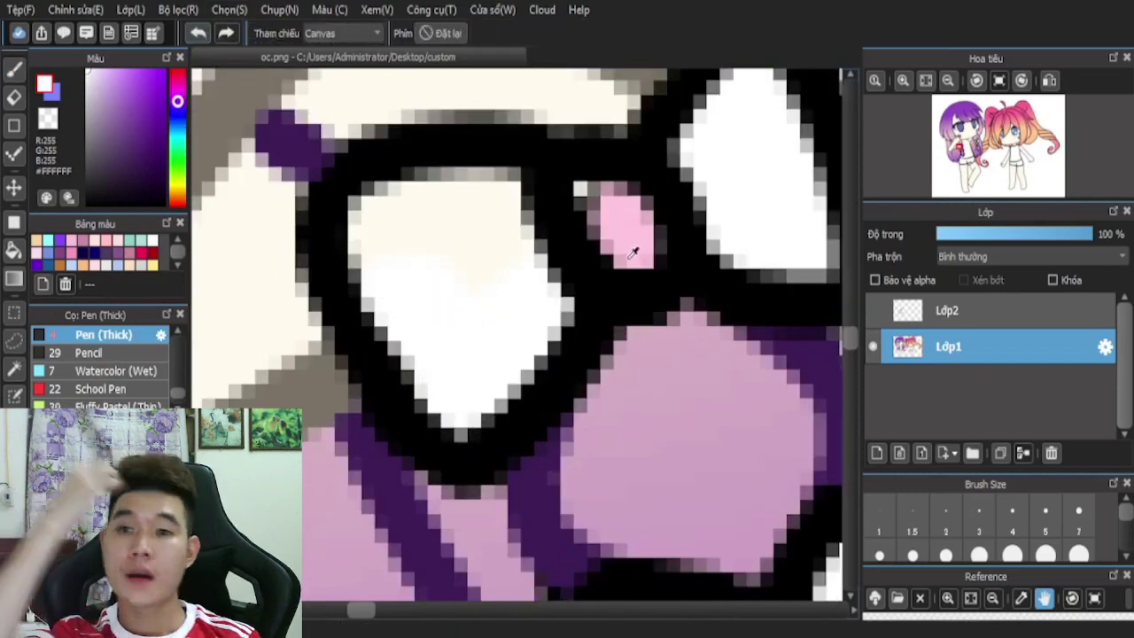
click(635, 254)
click(14, 70)
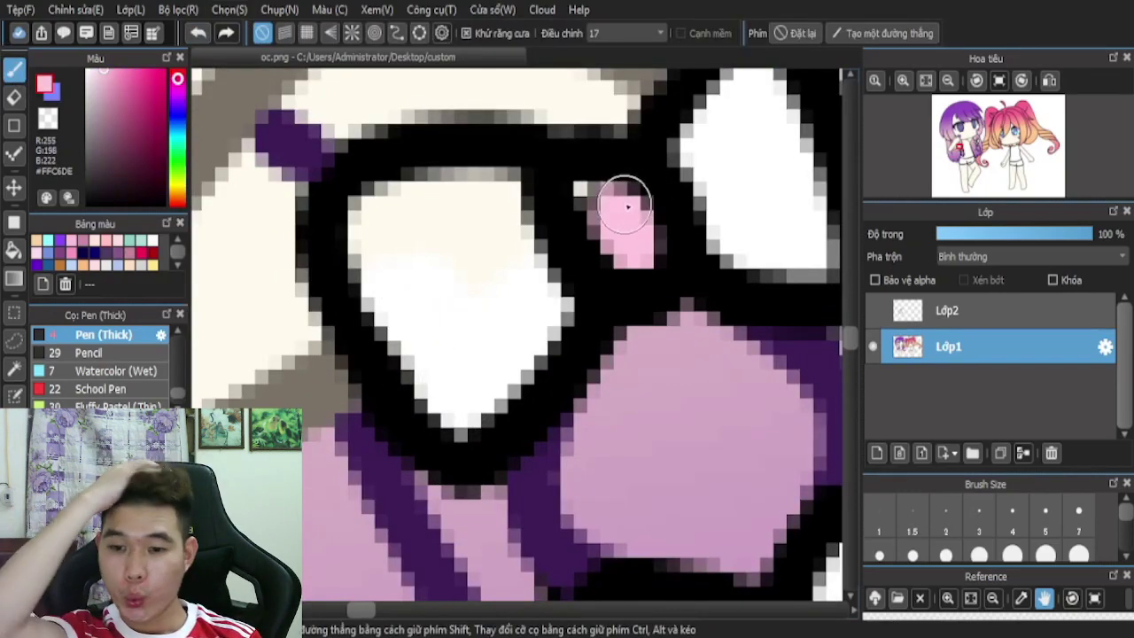
drag(628, 203, 607, 228)
- Sample the pale pink hair colour #E2BEC5 and paint over the arm line and skin between the raised arm and the bow
scroll(337, 366, down, 2)
scroll(372, 186, up, 5)
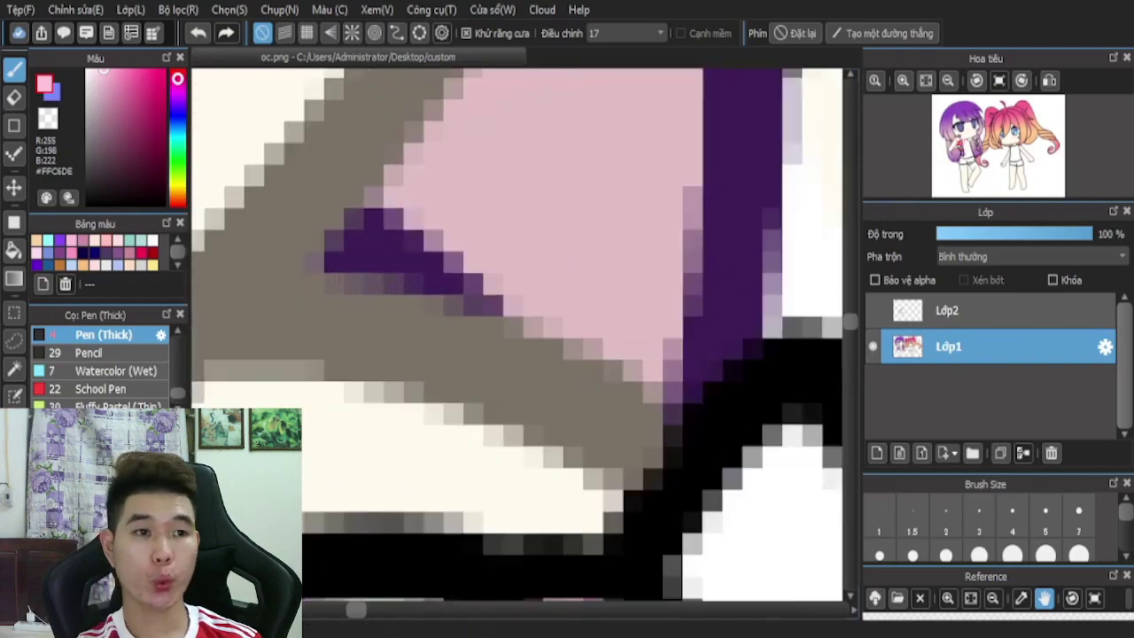
key(i)
key(b)
scroll(500, 248, down, 3)
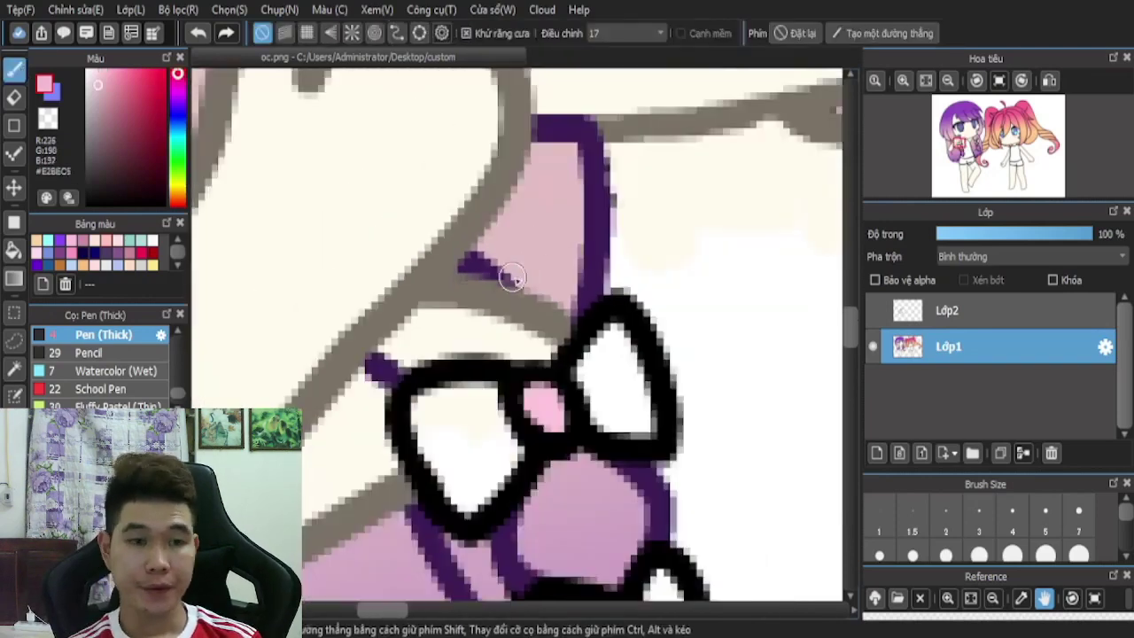
scroll(512, 226, up, 4)
mouse_move(508, 190)
mouse_down()
mouse_move(306, 387)
mouse_move(334, 404)
mouse_move(436, 381)
mouse_move(616, 385)
mouse_move(636, 349)
mouse_move(652, 255)
mouse_move(653, 316)
mouse_move(636, 363)
mouse_move(570, 374)
mouse_move(602, 276)
mouse_move(620, 319)
mouse_up()
mouse_move(517, 334)
mouse_down()
mouse_move(600, 288)
mouse_move(452, 314)
mouse_move(426, 341)
mouse_up()
drag(373, 379, 475, 326)
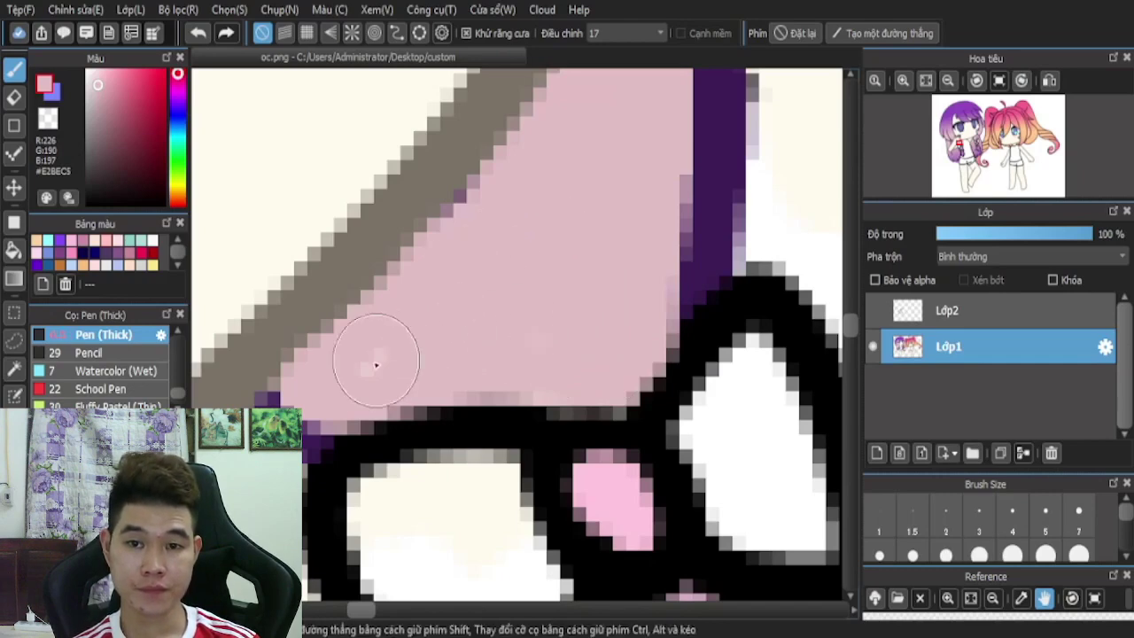
scroll(497, 329, down, 6)
scroll(612, 227, down, 2)
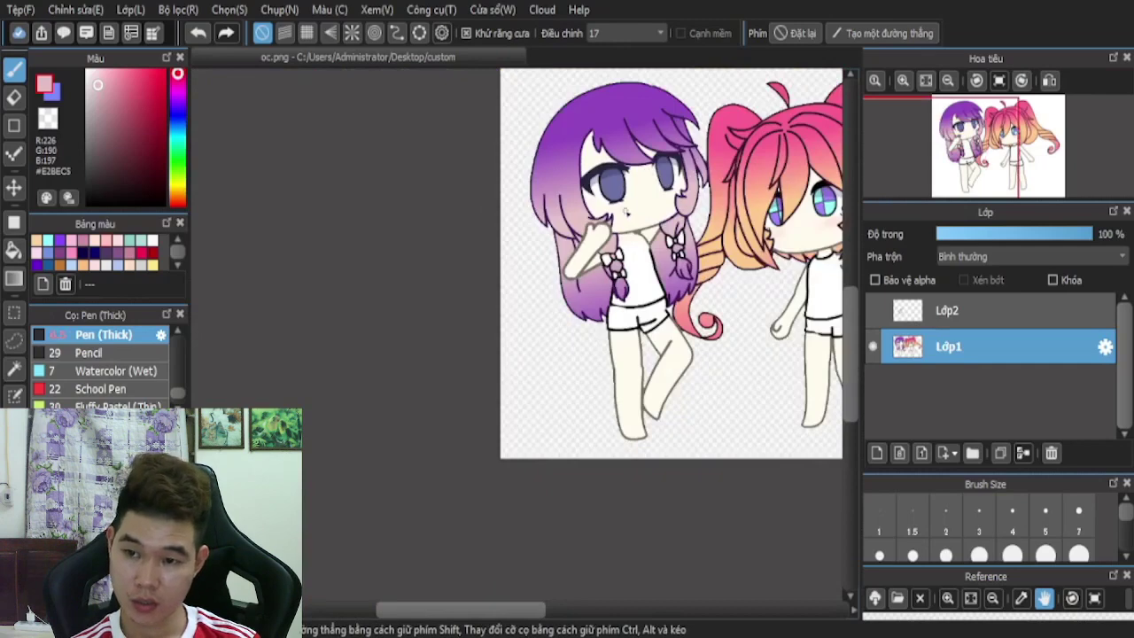
- Show the clothing sketch layer Lớp2 again and lower the character layer Lớp1 to 51% opacity
scroll(625, 212, up, 3)
click(948, 311)
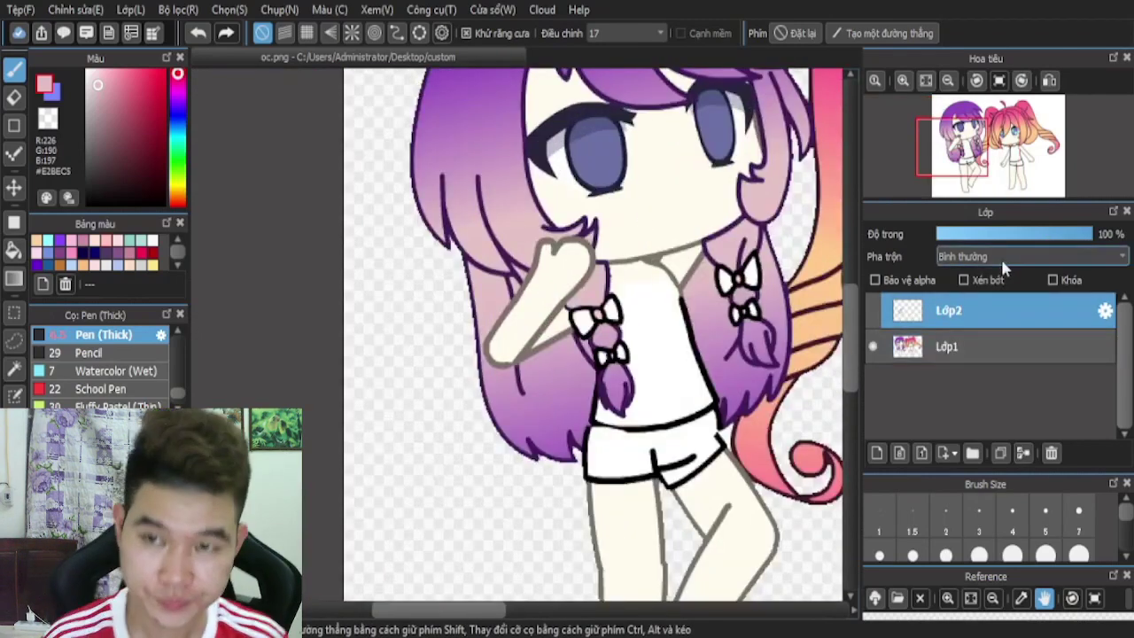
click(948, 347)
drag(1090, 234, 1016, 234)
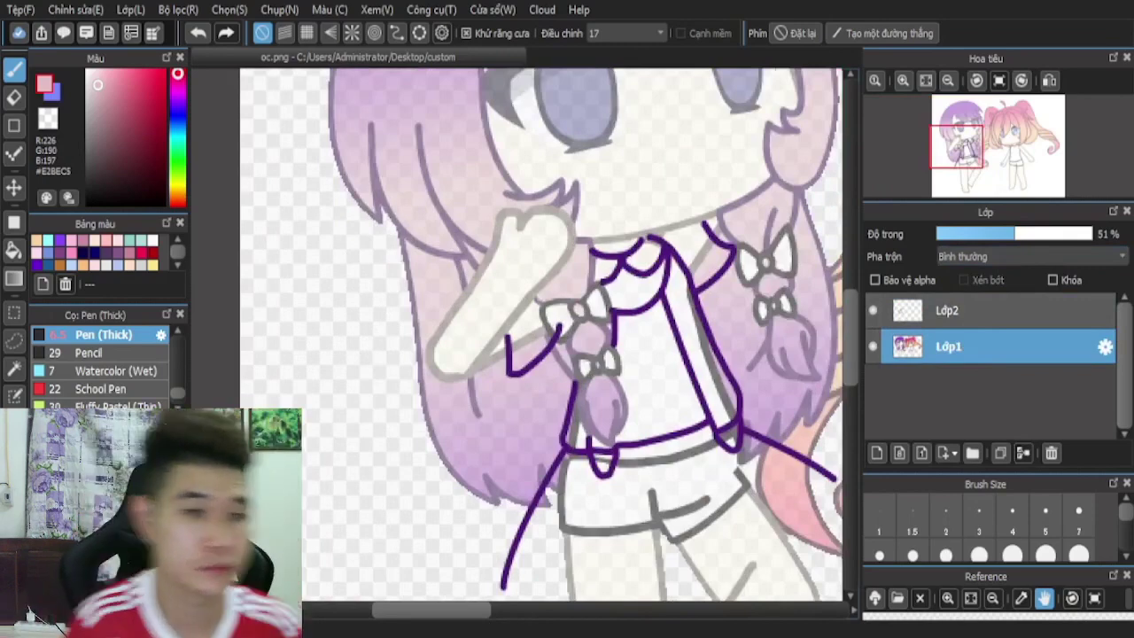
- Sample the dark purple #501878 and, on layer Lớp2, erase the end of the sleeve outline that overlaps the braid's upper bow
key(i)
scroll(508, 346, up, 3)
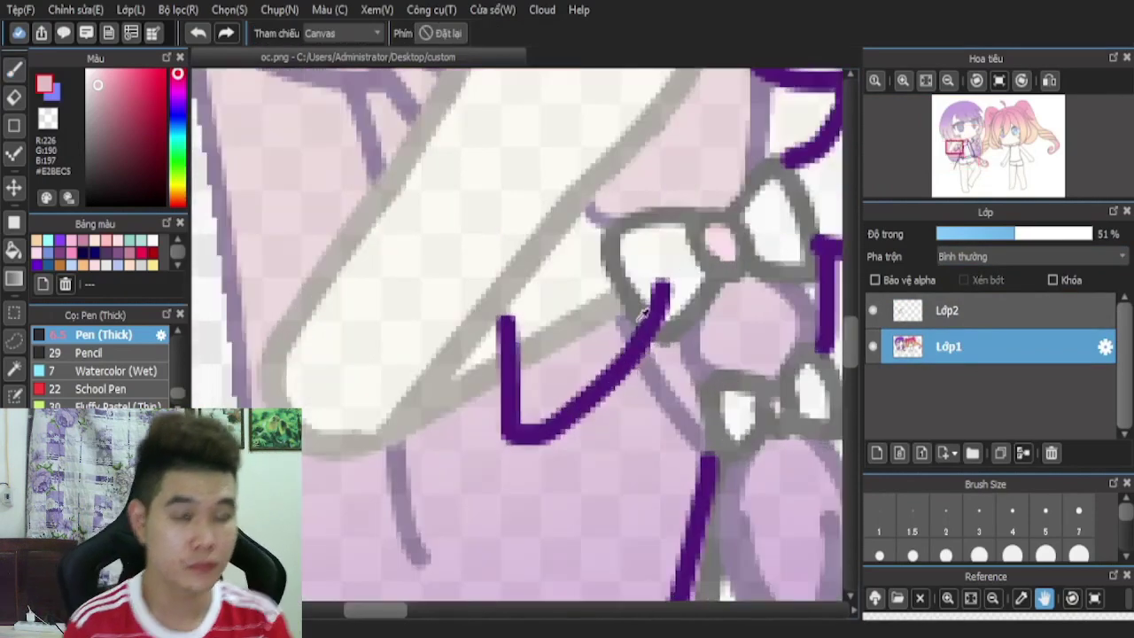
alt+click(523, 348)
key(e)
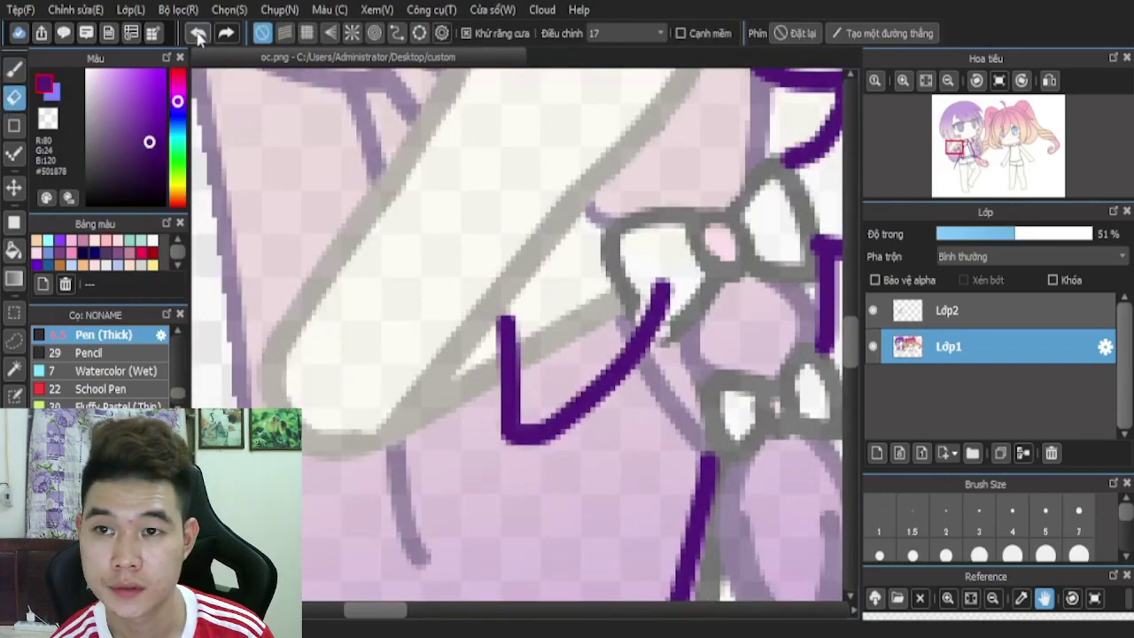
click(989, 308)
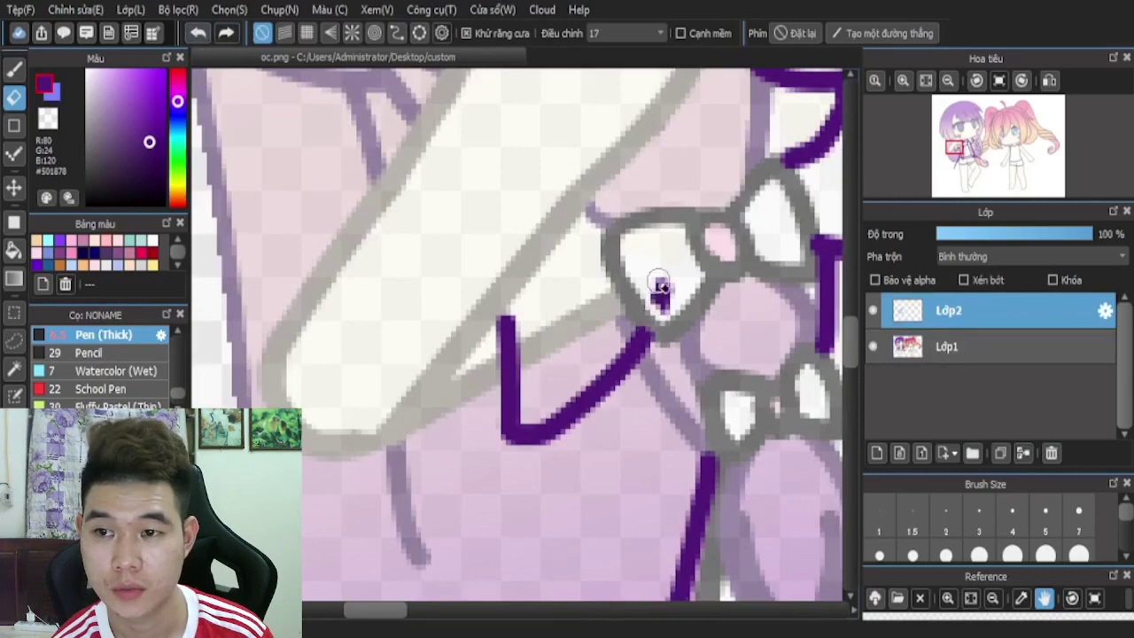
scroll(461, 253, down, 5)
scroll(464, 236, up, 6)
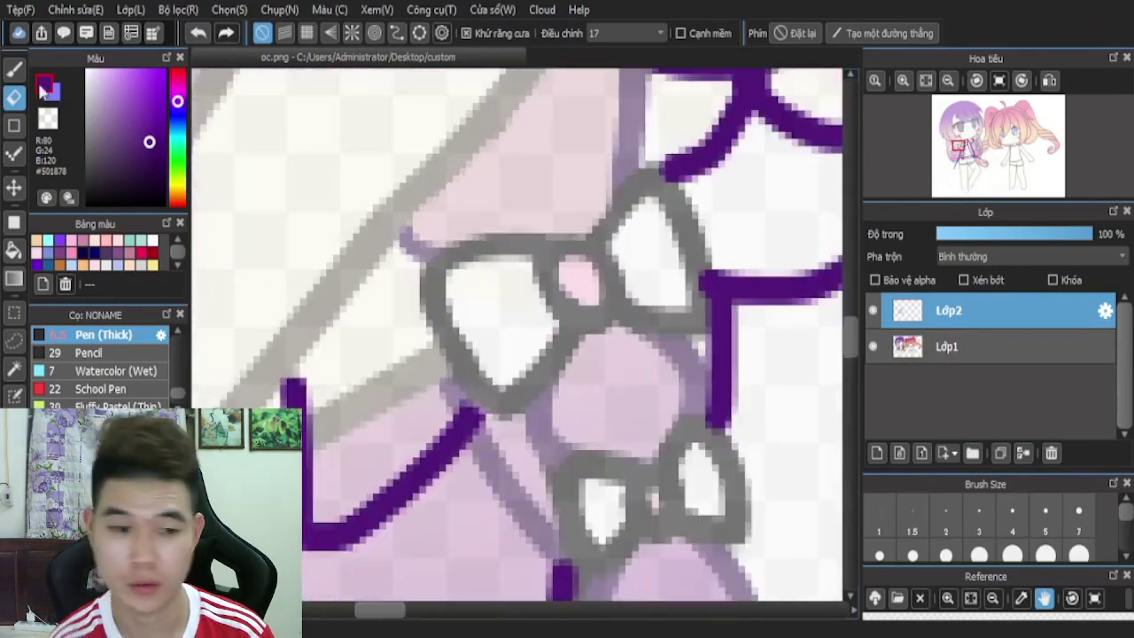
- Draw the skirt's hem with Pen (Thick) from its right side line, curving in two scallops across the bent leg
key(b)
scroll(520, 262, down, 4)
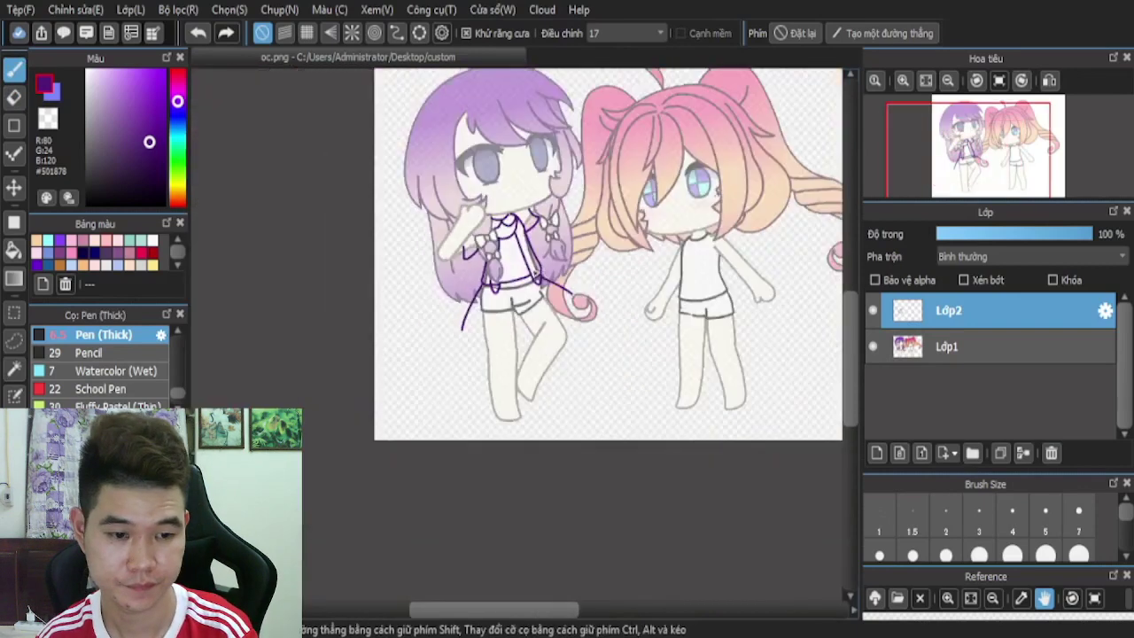
scroll(553, 324, up, 1)
scroll(504, 325, down, 1)
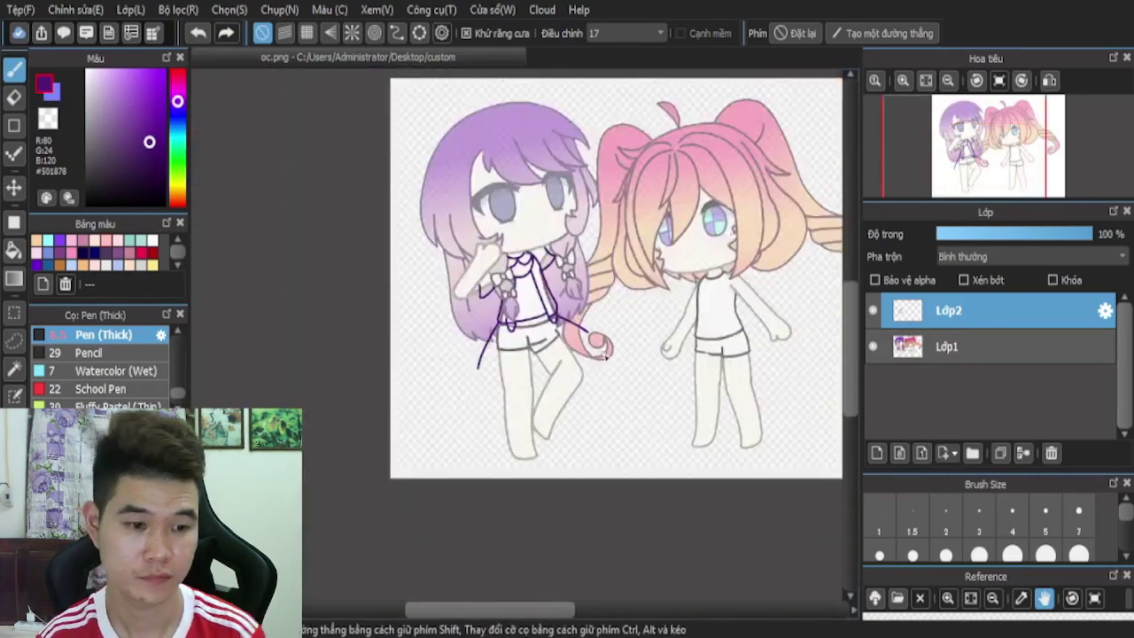
scroll(516, 295, up, 2)
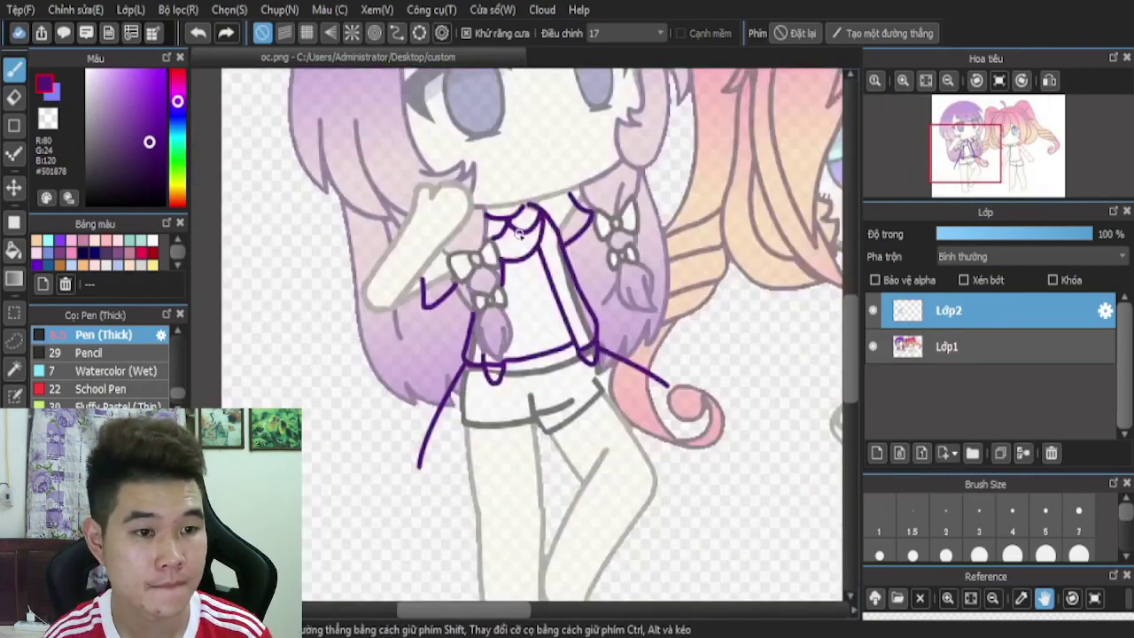
scroll(611, 435, up, 2)
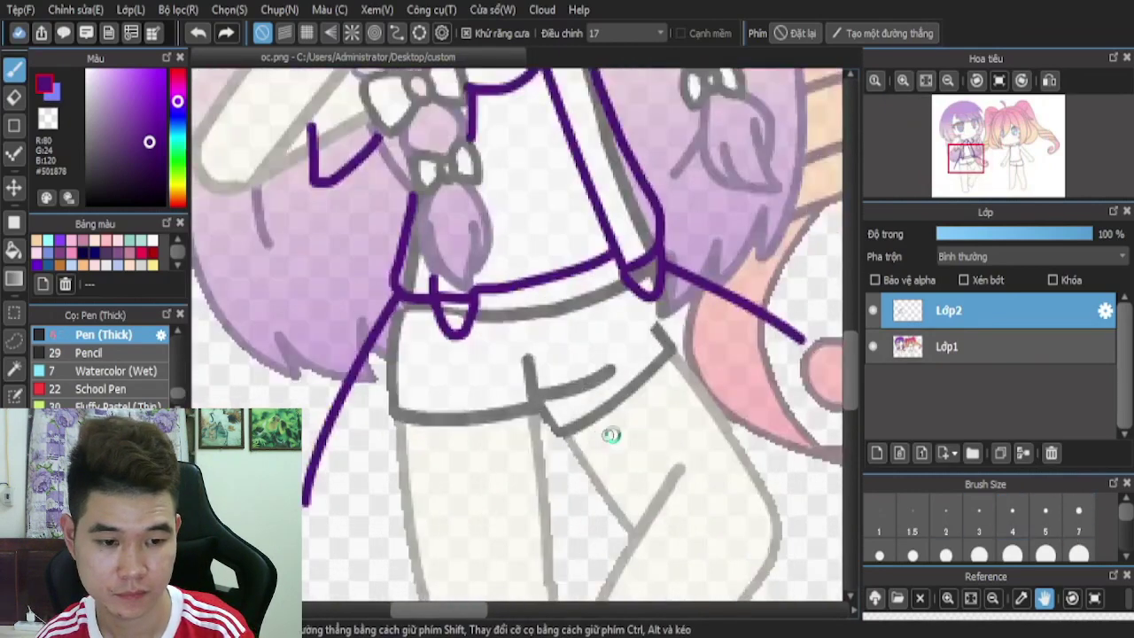
scroll(578, 357, down, 1)
scroll(669, 280, up, 4)
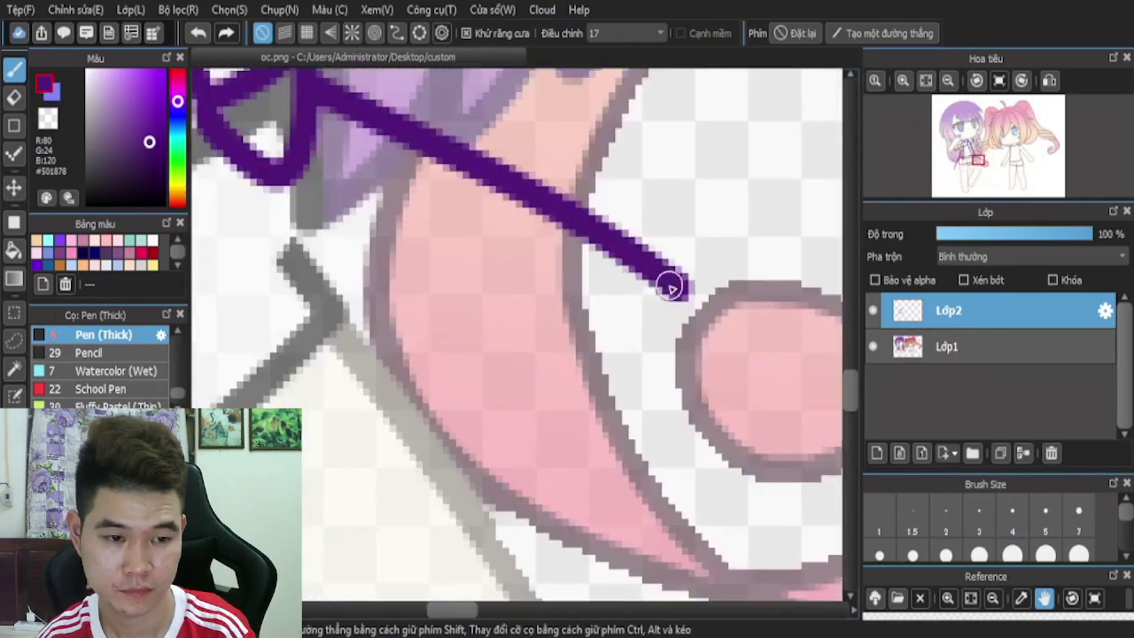
mouse_move(673, 284)
mouse_down()
mouse_move(682, 333)
mouse_move(650, 419)
mouse_move(564, 485)
mouse_move(524, 494)
mouse_up()
scroll(514, 461, down, 2)
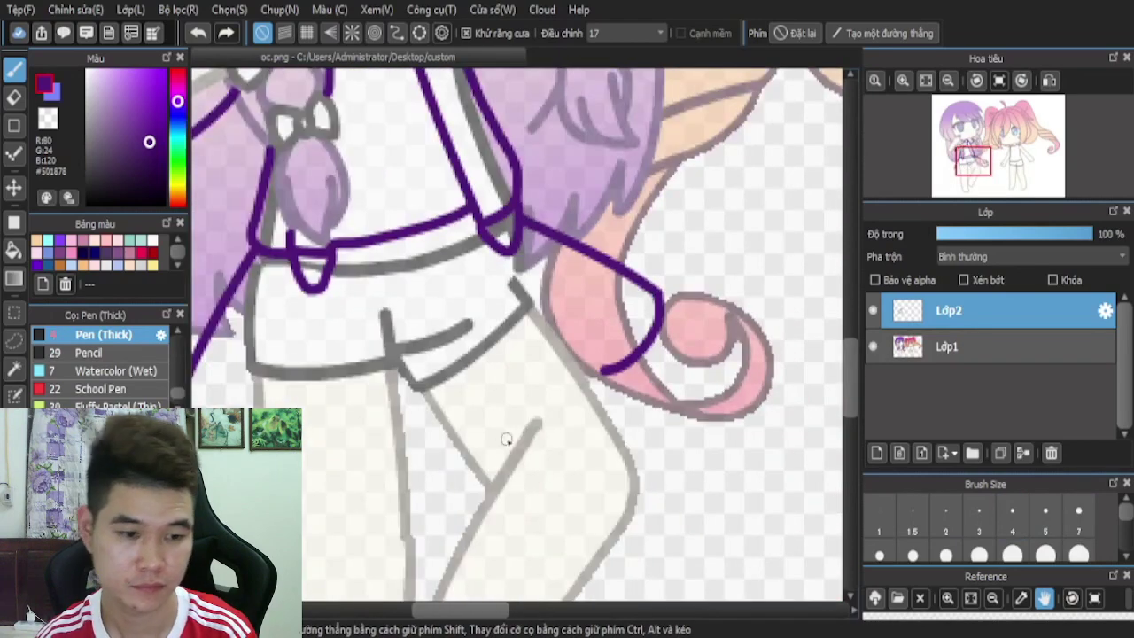
scroll(637, 377, up, 2)
mouse_move(719, 298)
mouse_down()
mouse_move(705, 339)
mouse_move(489, 470)
mouse_move(400, 464)
mouse_up()
scroll(451, 408, down, 2)
- Continue the hem with two more scallops across the straight leg to join the skirt's left side line
scroll(691, 399, up, 3)
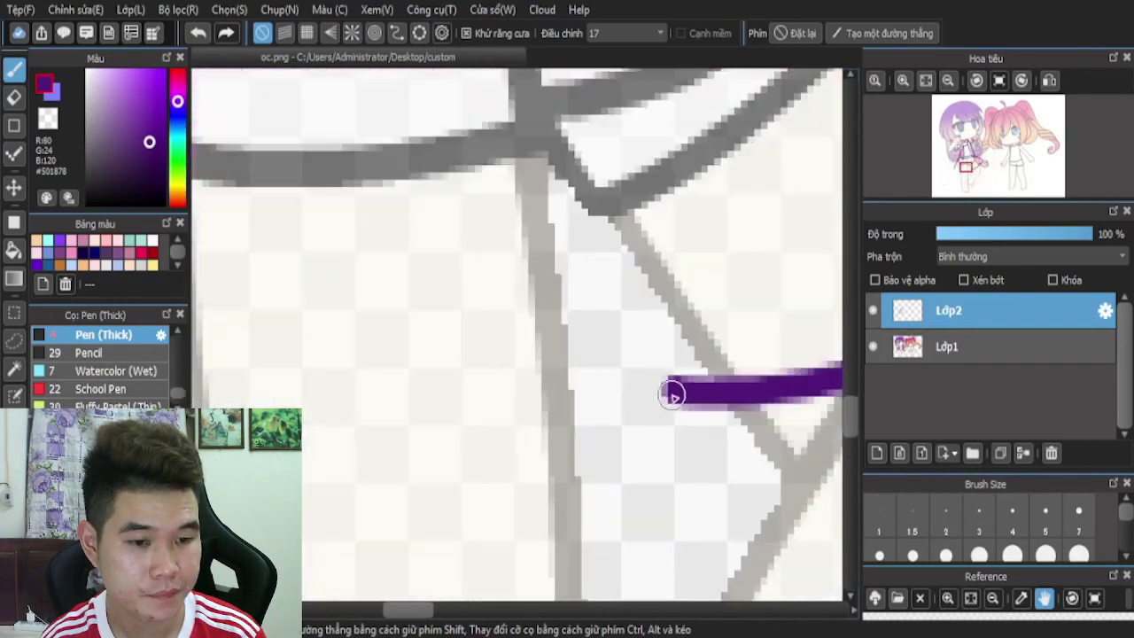
mouse_move(672, 396)
mouse_down()
mouse_move(542, 447)
mouse_move(345, 412)
mouse_up()
scroll(443, 413, down, 2)
scroll(334, 410, up, 3)
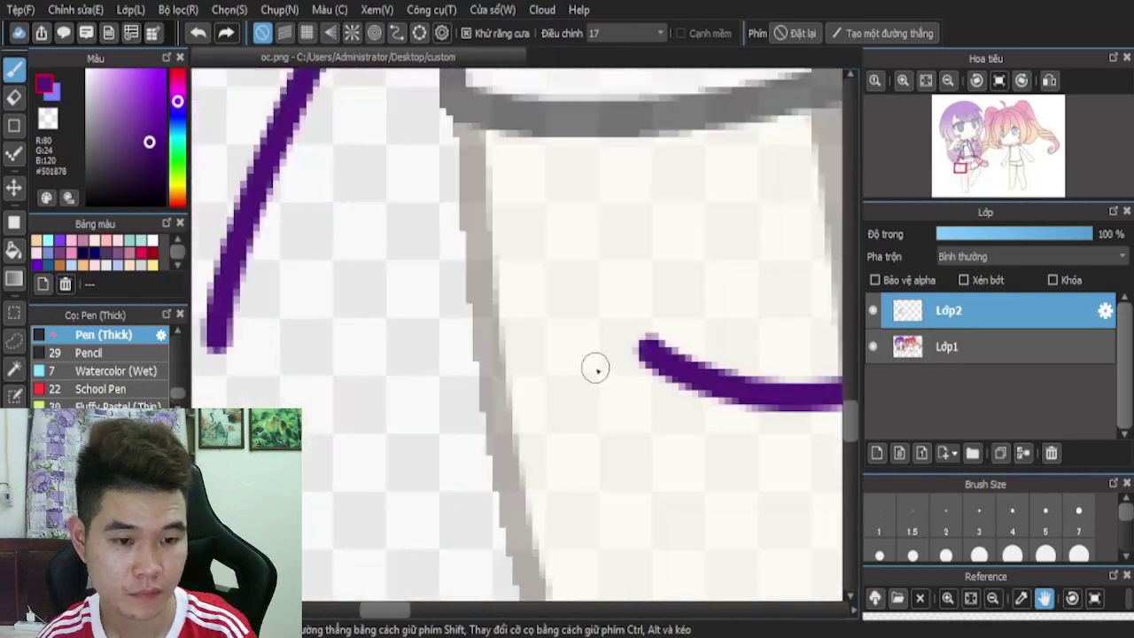
mouse_move(648, 353)
mouse_down()
mouse_move(509, 392)
mouse_move(299, 388)
mouse_move(222, 334)
mouse_up()
scroll(620, 328, down, 3)
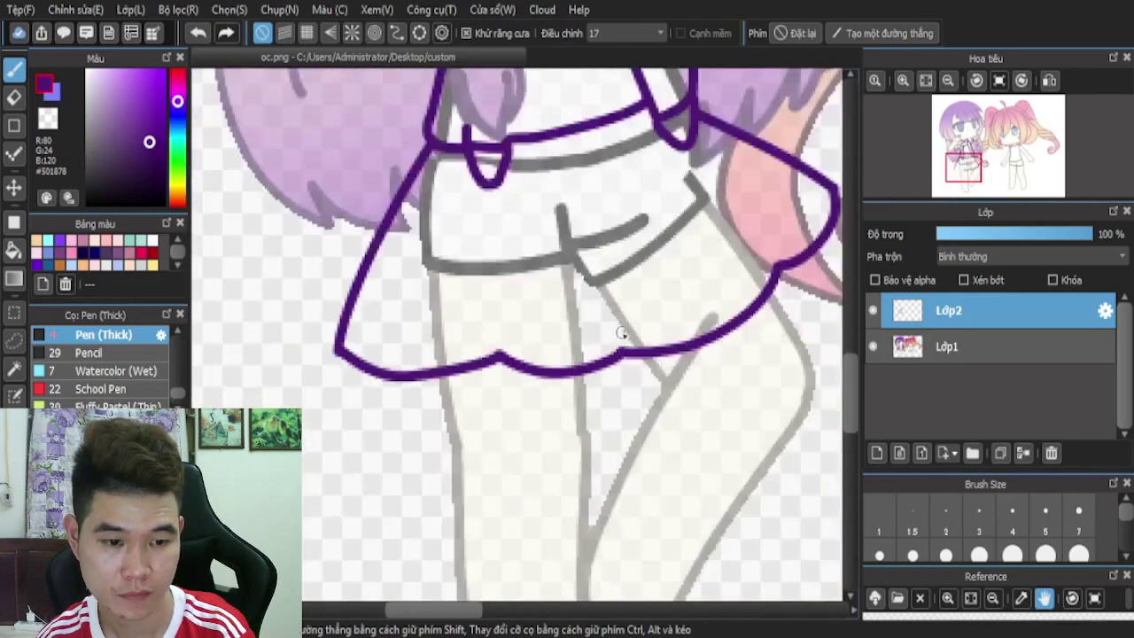
scroll(606, 301, down, 3)
- Try drawing a narrow wavy ruffle along the outside of the hem, from the skirt's right corner down past the first scallop
scroll(596, 319, up, 4)
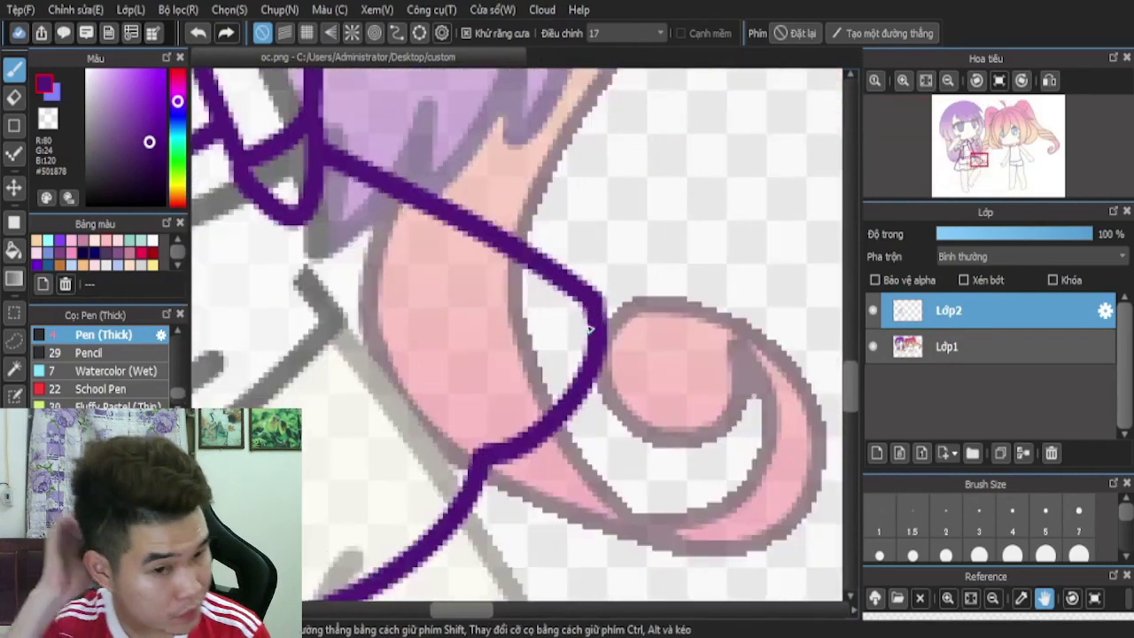
mouse_move(599, 306)
mouse_down()
mouse_move(648, 310)
mouse_move(654, 330)
mouse_up()
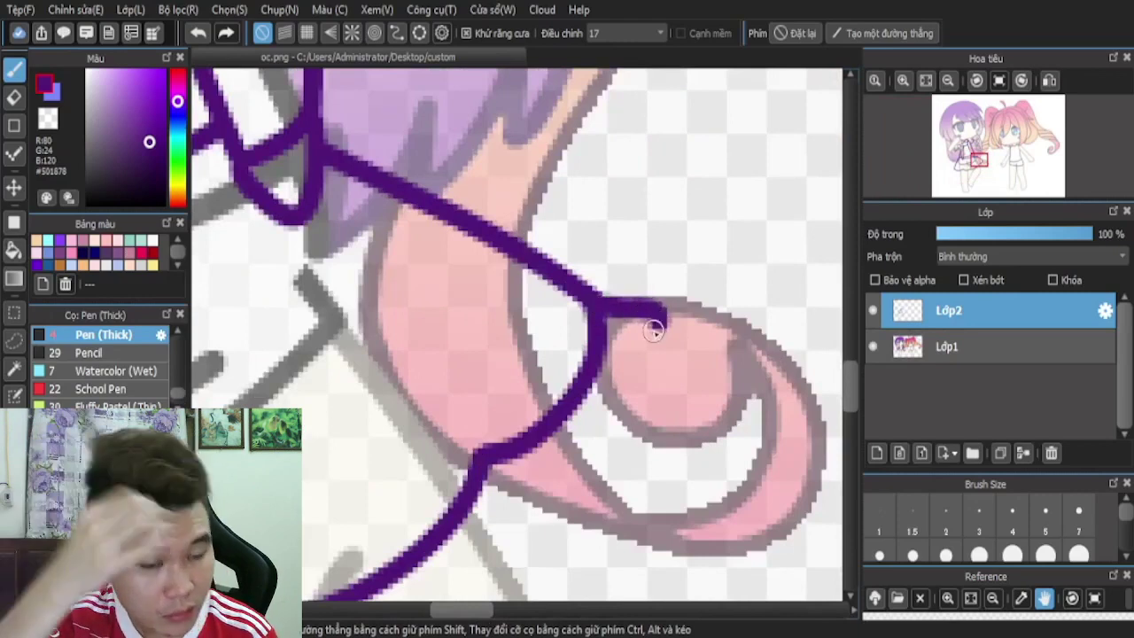
drag(632, 420, 606, 440)
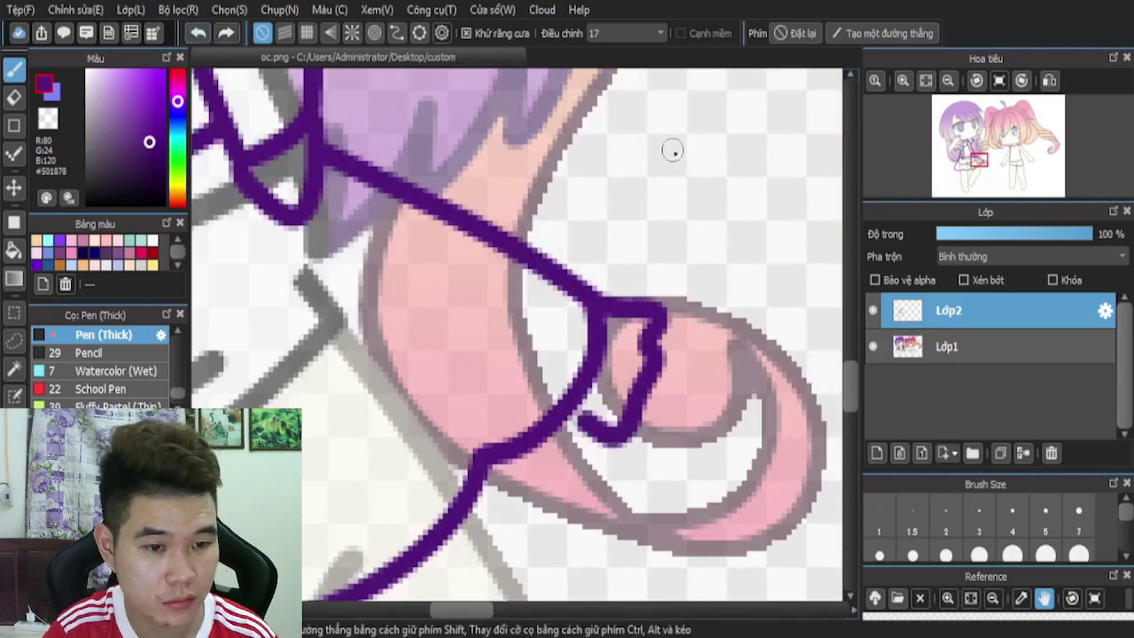
scroll(651, 317, down, 3)
scroll(642, 306, up, 4)
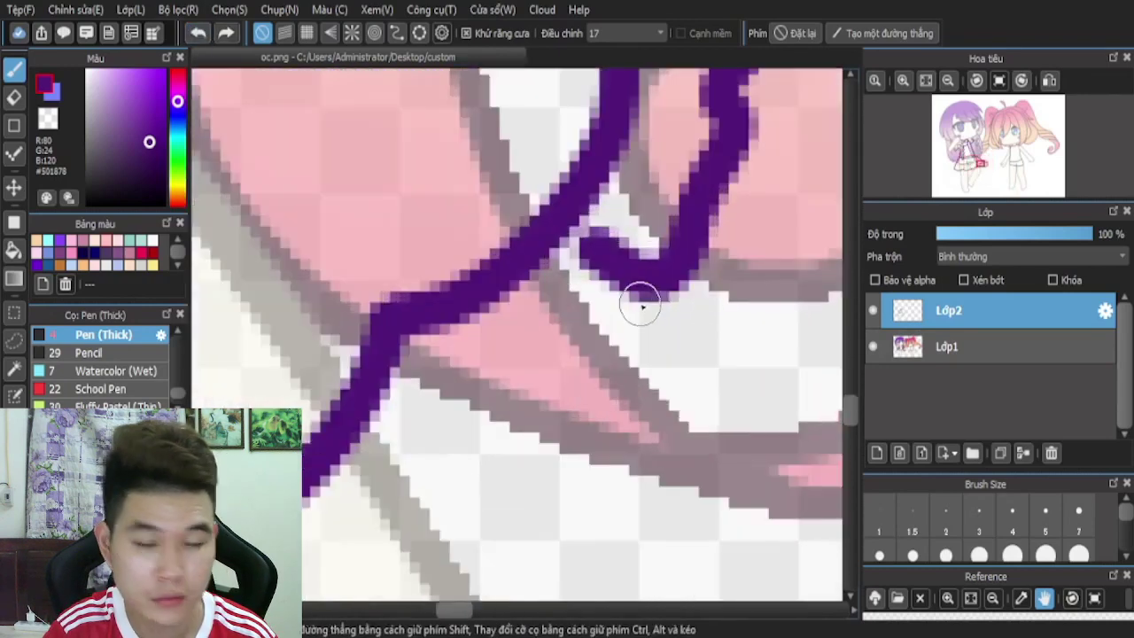
click(198, 33)
scroll(511, 349, down, 3)
click(226, 33)
scroll(590, 347, up, 5)
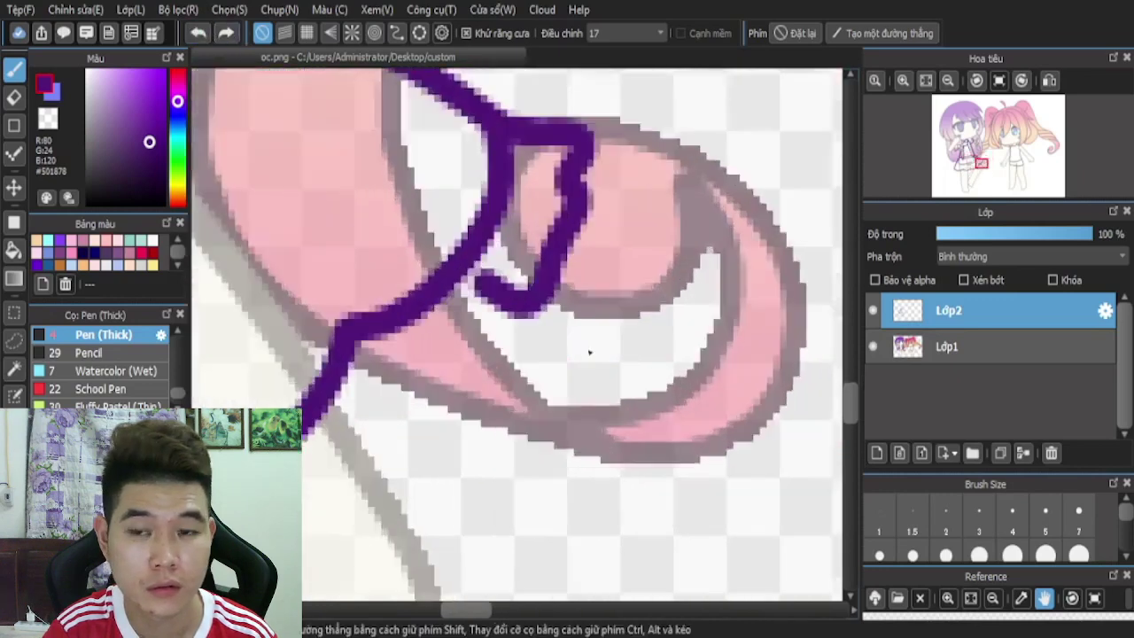
mouse_move(487, 284)
mouse_down()
mouse_move(499, 372)
mouse_move(381, 461)
mouse_move(325, 519)
mouse_move(305, 560)
mouse_up()
scroll(352, 383, down, 4)
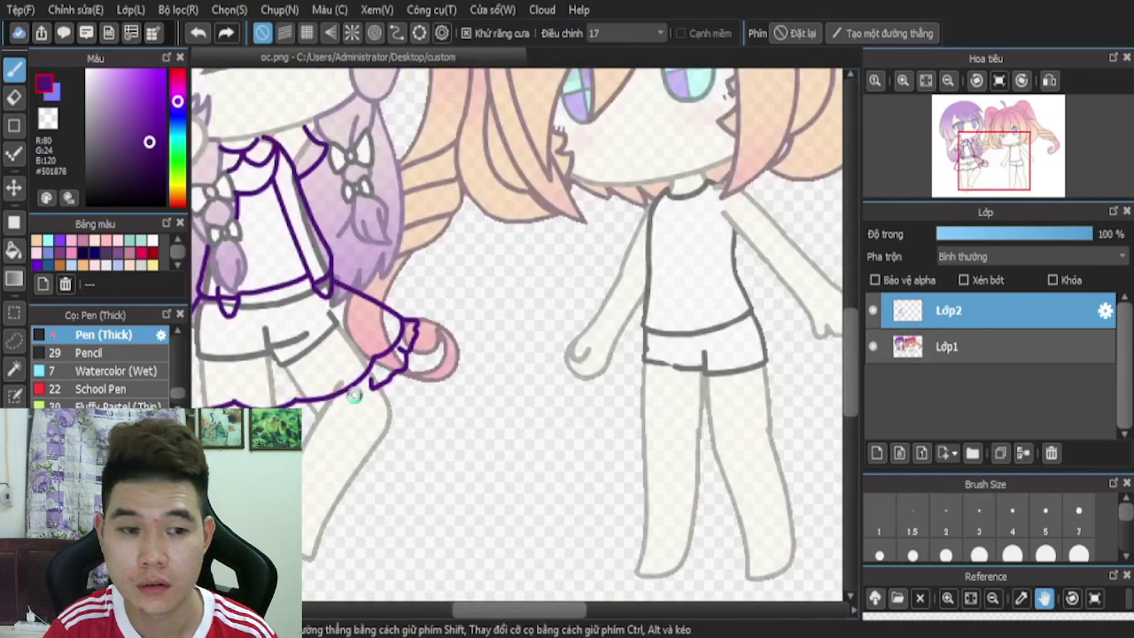
- Try extending the wavy ruffle below the second scallop over the bent leg, and undo the whole ruffle
scroll(353, 396, up, 5)
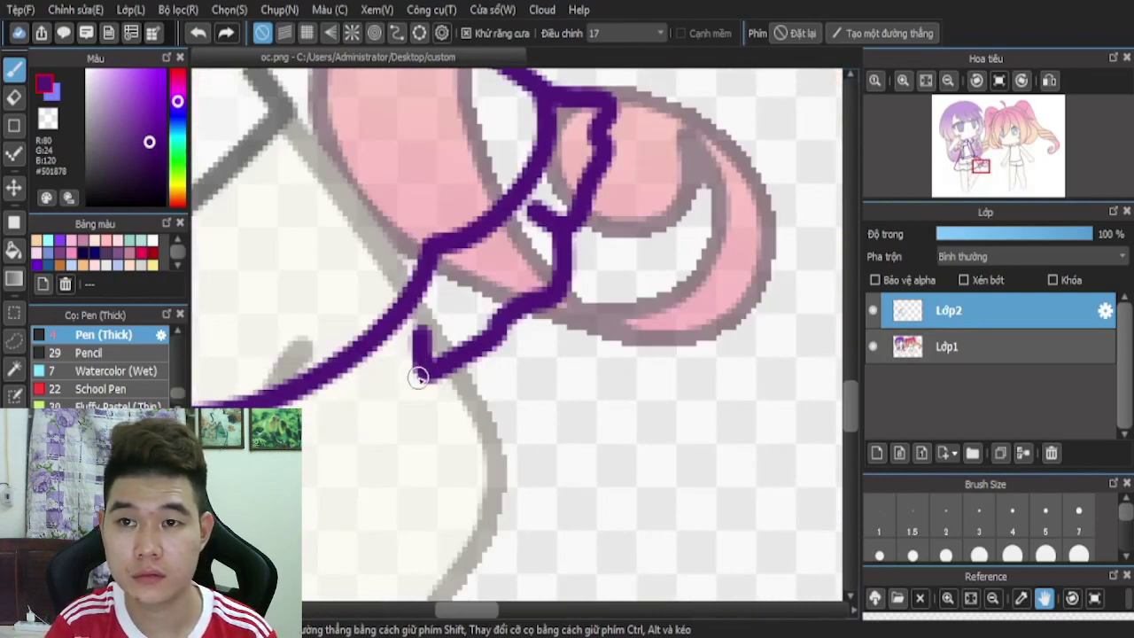
drag(418, 379, 367, 435)
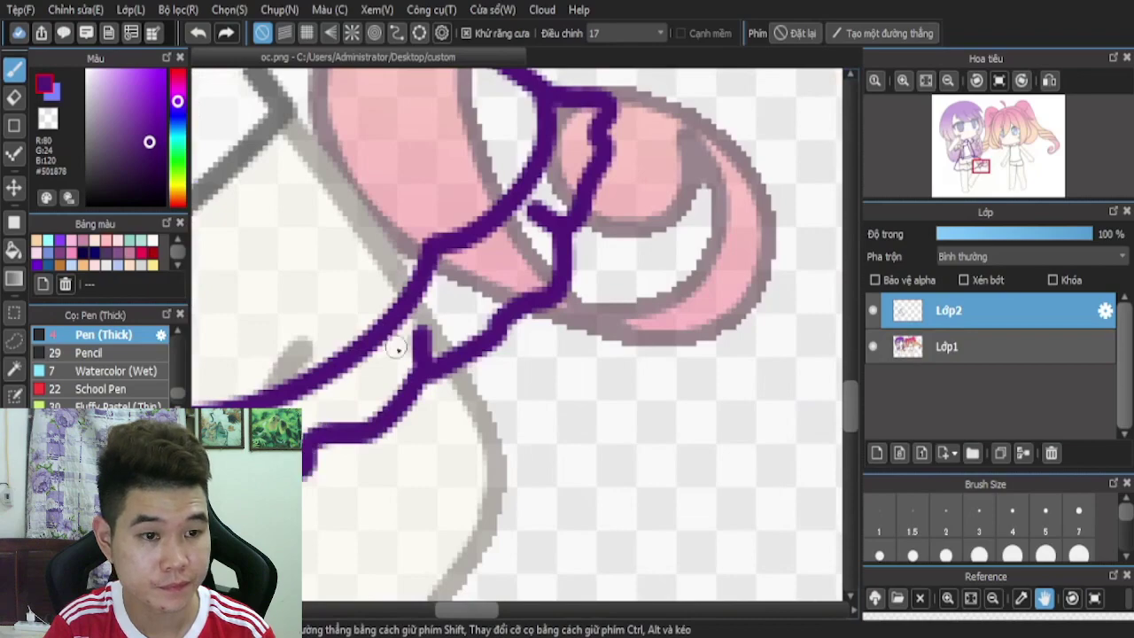
scroll(397, 349, down, 5)
scroll(397, 329, up, 5)
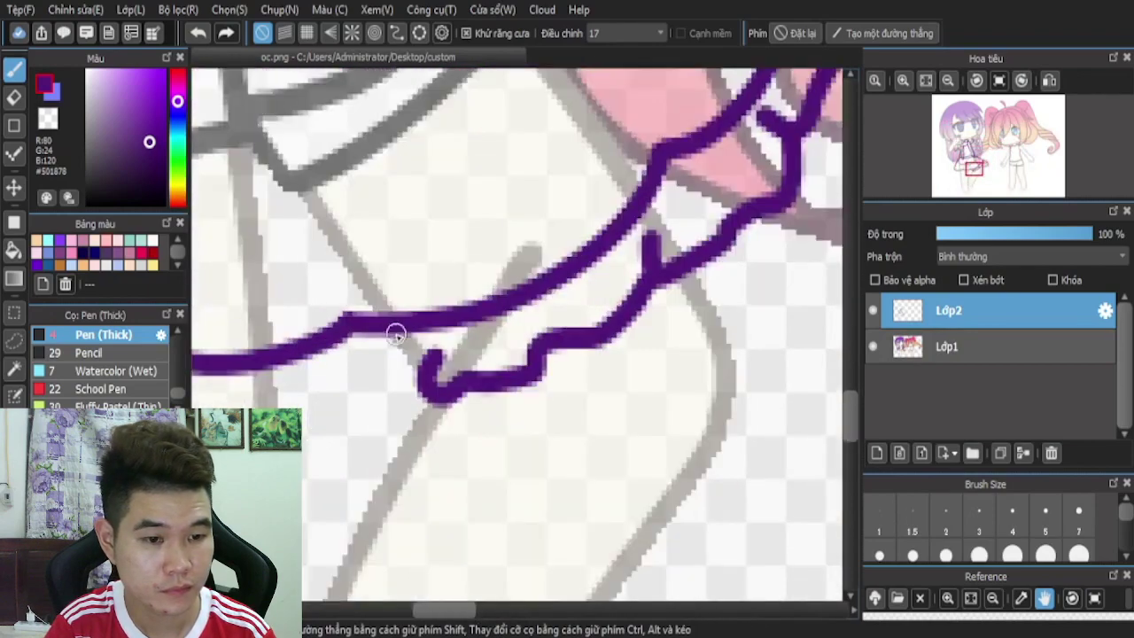
click(197, 33)
scroll(660, 276, up, 1)
mouse_move(671, 271)
mouse_down()
mouse_move(683, 283)
mouse_move(598, 346)
mouse_move(527, 375)
mouse_move(446, 400)
mouse_move(434, 350)
mouse_up()
scroll(426, 342, down, 3)
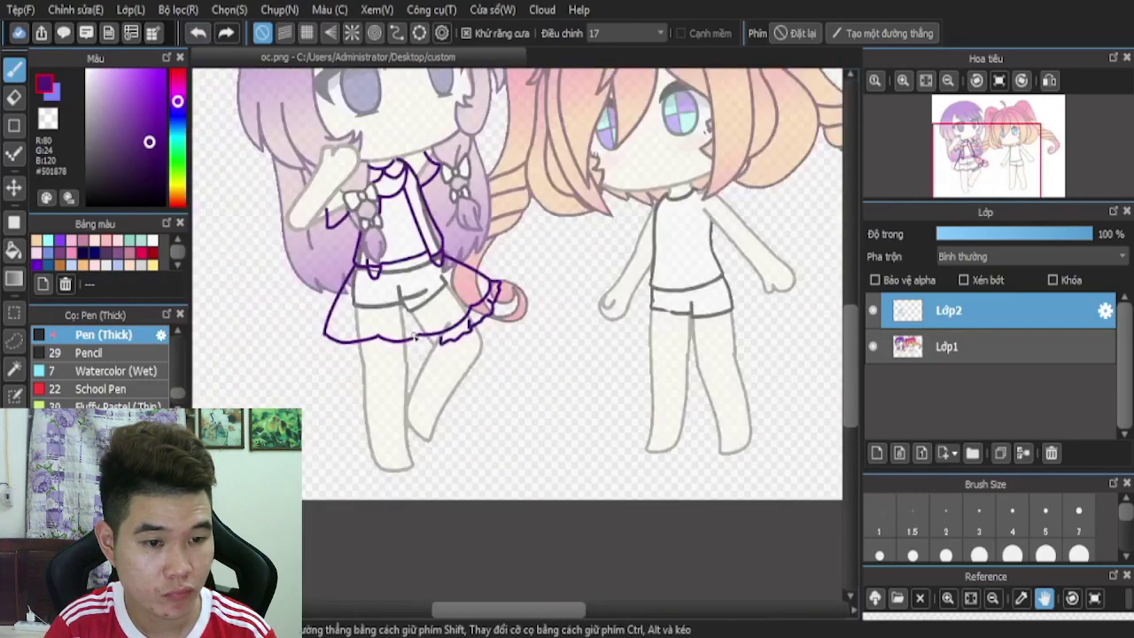
scroll(399, 358, down, 3)
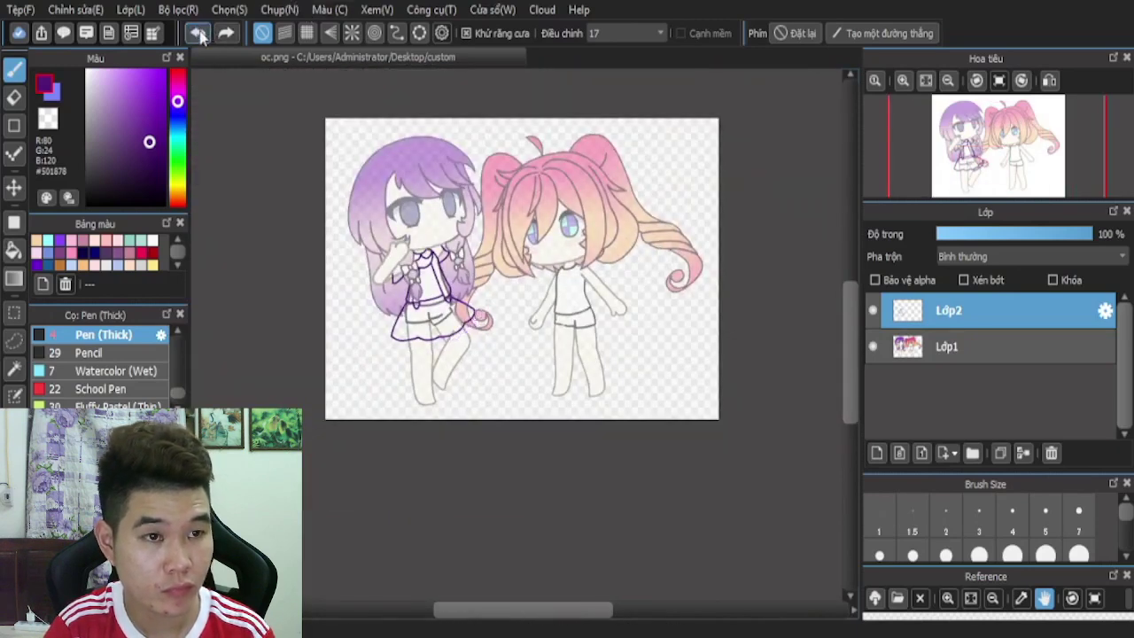
- Try a rounded ruffle edge from the skirt's right corner over the pink hair curl, undoing each stroke
scroll(483, 319, up, 5)
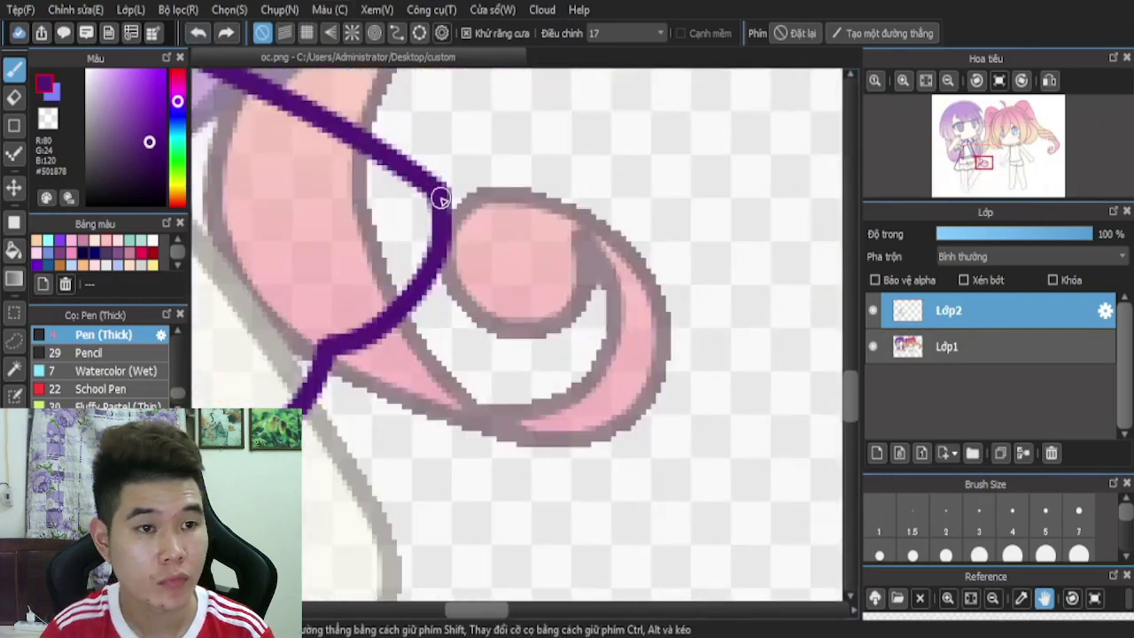
drag(471, 207, 506, 274)
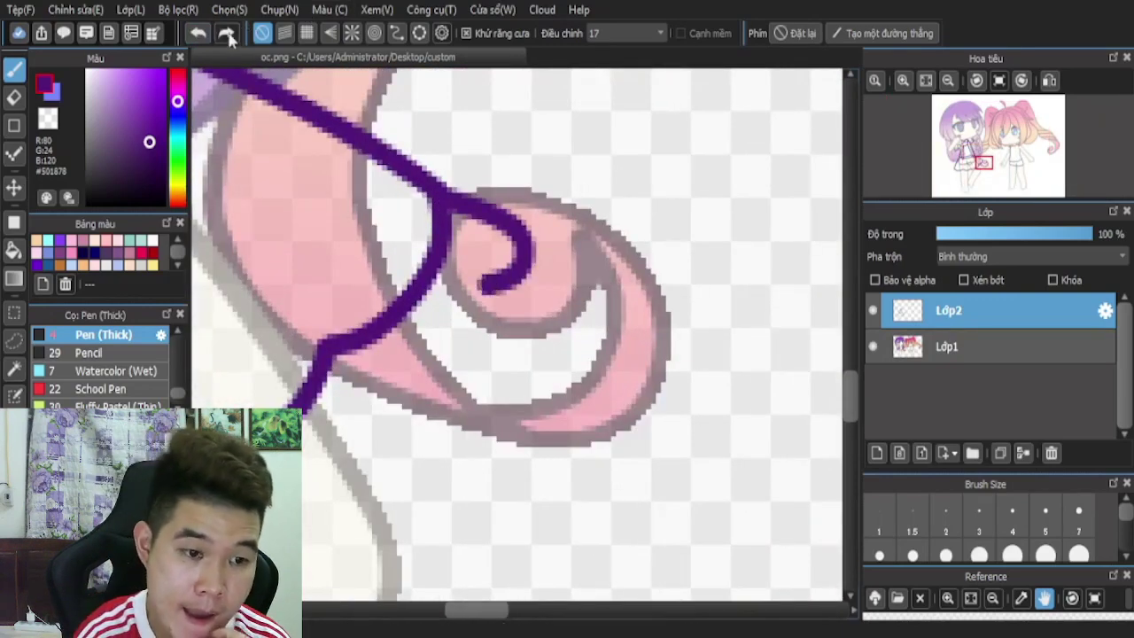
key(ctrl+z)
scroll(440, 199, up, 2)
mouse_move(435, 185)
mouse_down()
mouse_move(570, 226)
mouse_move(572, 283)
mouse_move(549, 305)
mouse_move(555, 360)
mouse_move(516, 385)
mouse_move(468, 492)
mouse_up()
key(ctrl+z)
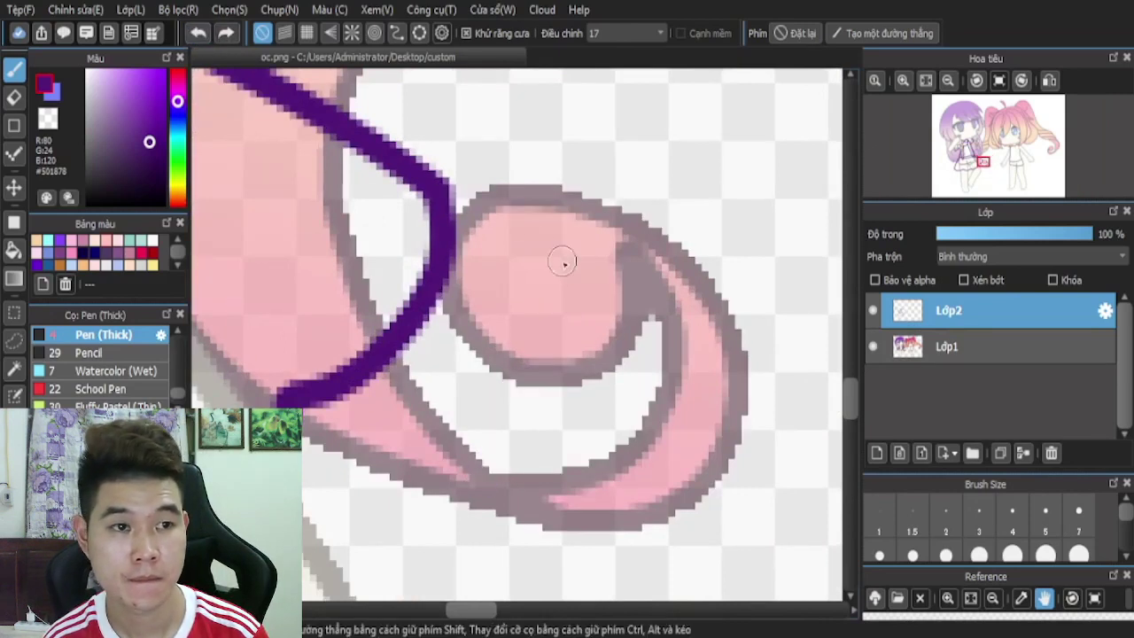
- Draw a wider stepped ruffle from the skirt's right corner across the pink hair curl, hooking back beneath the first scallop
mouse_move(475, 202)
mouse_down()
mouse_move(600, 244)
mouse_move(601, 315)
mouse_move(574, 333)
mouse_move(570, 397)
mouse_move(531, 458)
mouse_move(501, 457)
mouse_move(491, 501)
mouse_move(454, 504)
mouse_move(390, 439)
mouse_up()
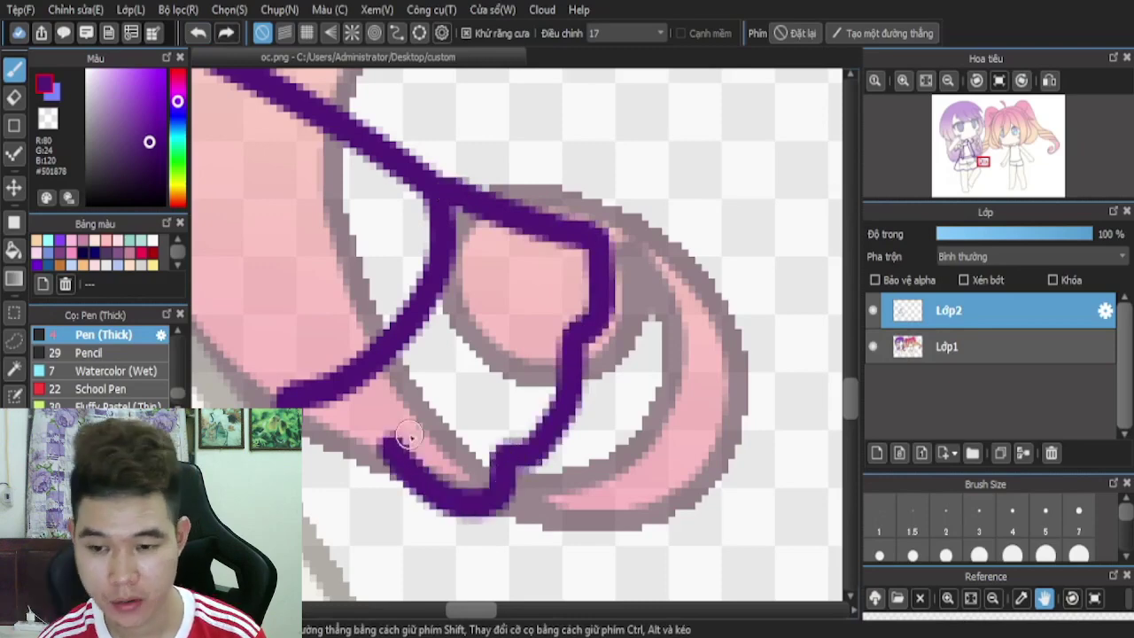
scroll(531, 233, down, 3)
scroll(462, 367, up, 2)
- Try extending the ruffle from its hooked end with large waves down across the bent knee, and undo the stroke
scroll(463, 367, up, 2)
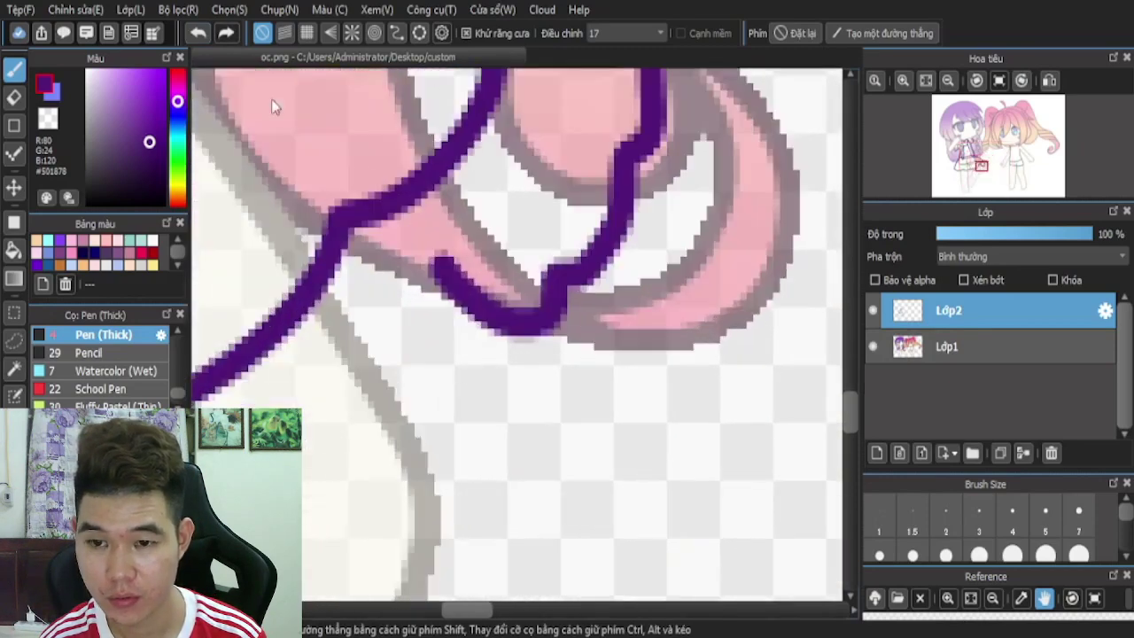
mouse_move(503, 335)
mouse_down()
mouse_move(523, 388)
mouse_move(455, 447)
mouse_move(428, 552)
mouse_move(319, 578)
mouse_up()
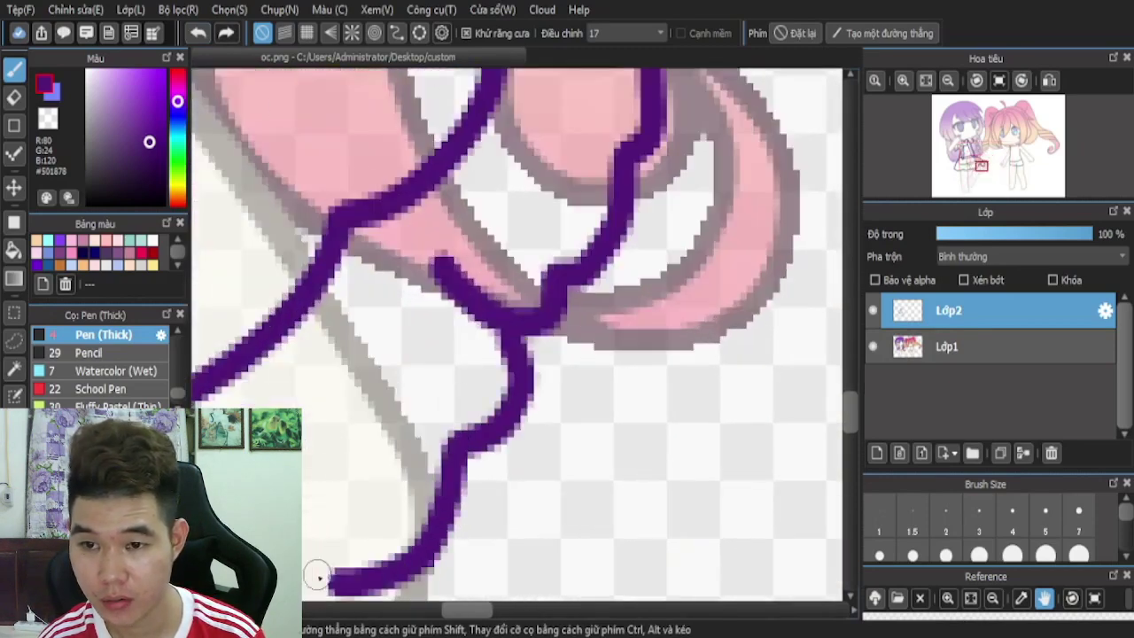
scroll(468, 376, down, 4)
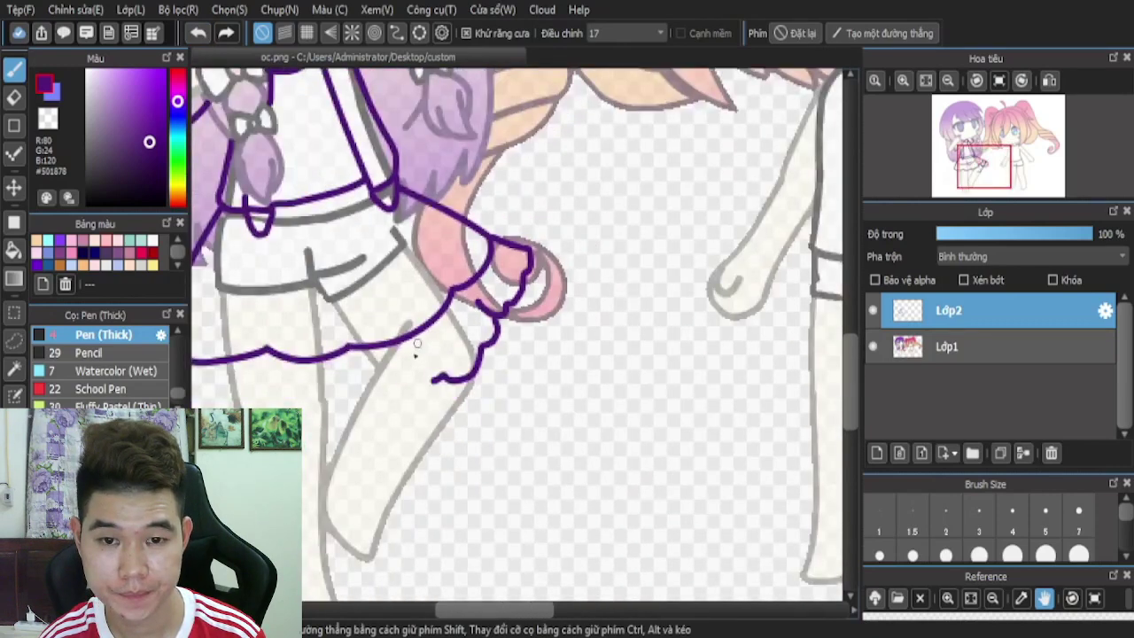
scroll(417, 344, down, 3)
- Try extending the ruffle with smaller waves ending in an upward hook over the bent leg, and undo the stroke
scroll(425, 292, up, 3)
scroll(434, 279, up, 2)
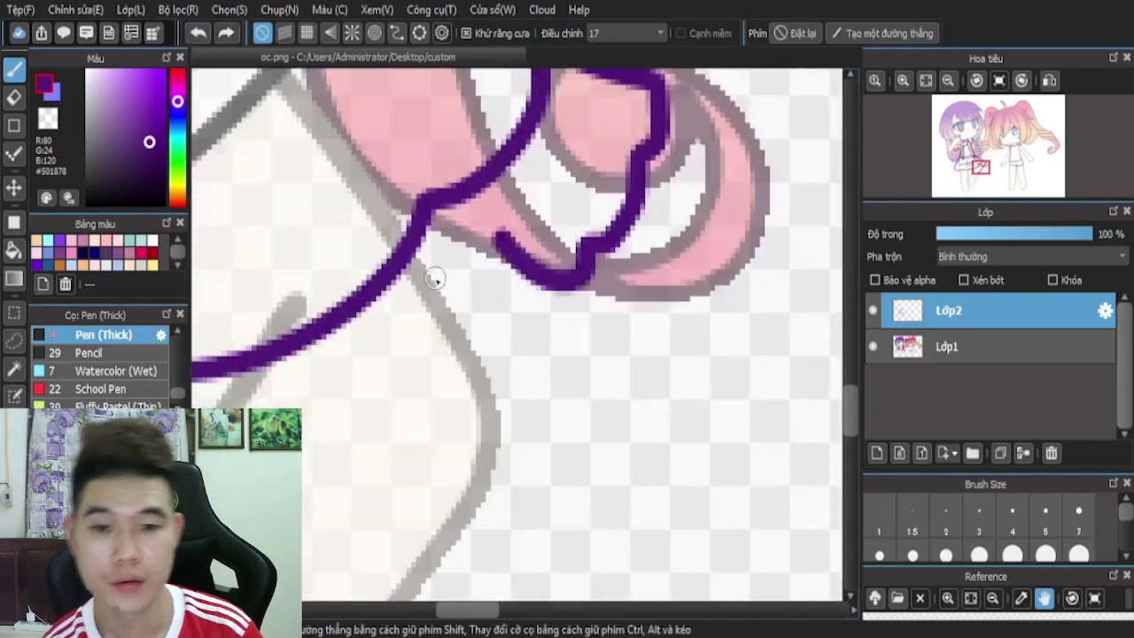
mouse_move(523, 272)
mouse_down()
mouse_move(533, 337)
mouse_move(496, 350)
mouse_move(486, 384)
mouse_move(455, 400)
mouse_move(444, 443)
mouse_move(344, 417)
mouse_up()
scroll(345, 417, down, 3)
scroll(440, 313, up, 3)
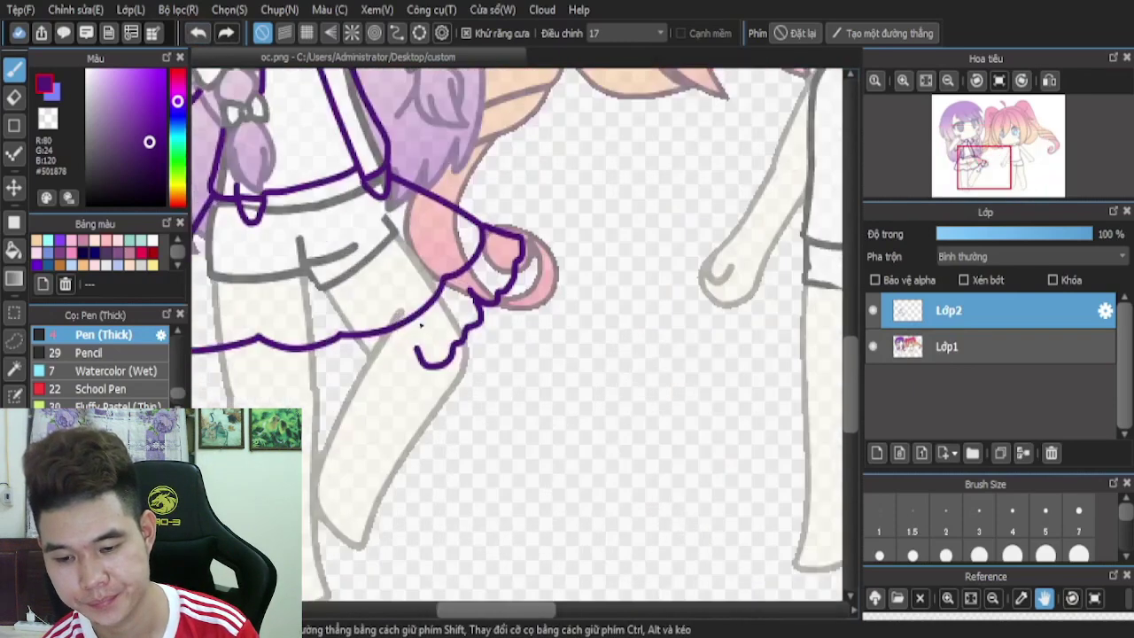
scroll(460, 200, down, 3)
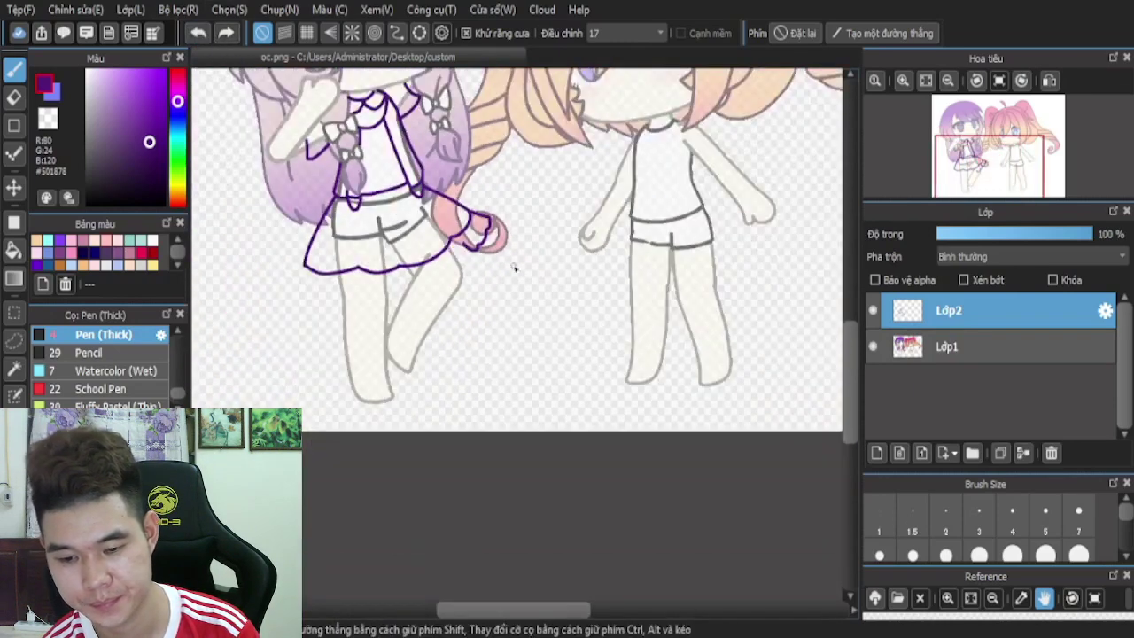
scroll(514, 268, up, 6)
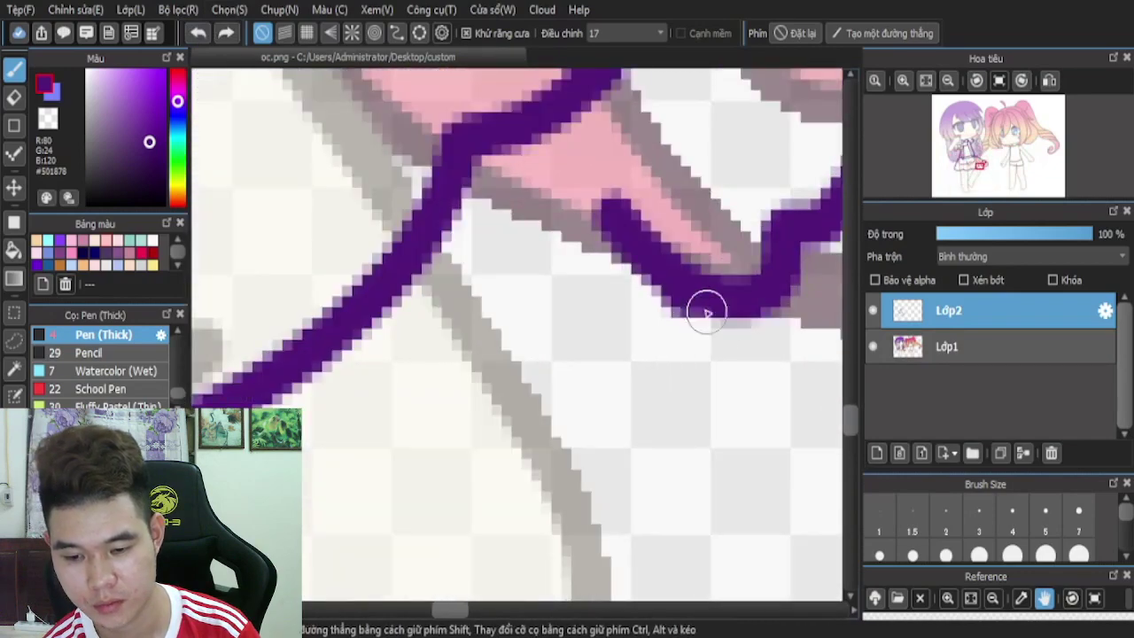
- Extend the ruffle from its hooked end in small stepped waves down across the bent leg, finishing with an upward hook
mouse_move(707, 312)
mouse_down()
mouse_move(712, 361)
mouse_move(669, 377)
mouse_move(645, 450)
mouse_move(533, 486)
mouse_move(511, 475)
mouse_move(445, 520)
mouse_move(375, 434)
mouse_up()
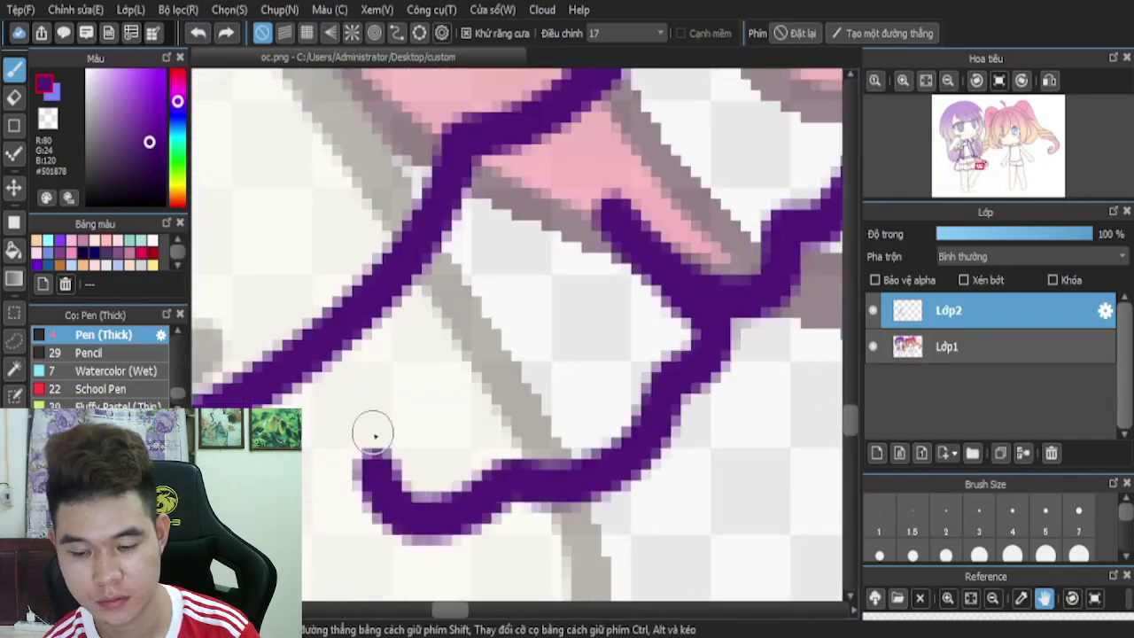
scroll(375, 434, down, 4)
scroll(257, 292, up, 4)
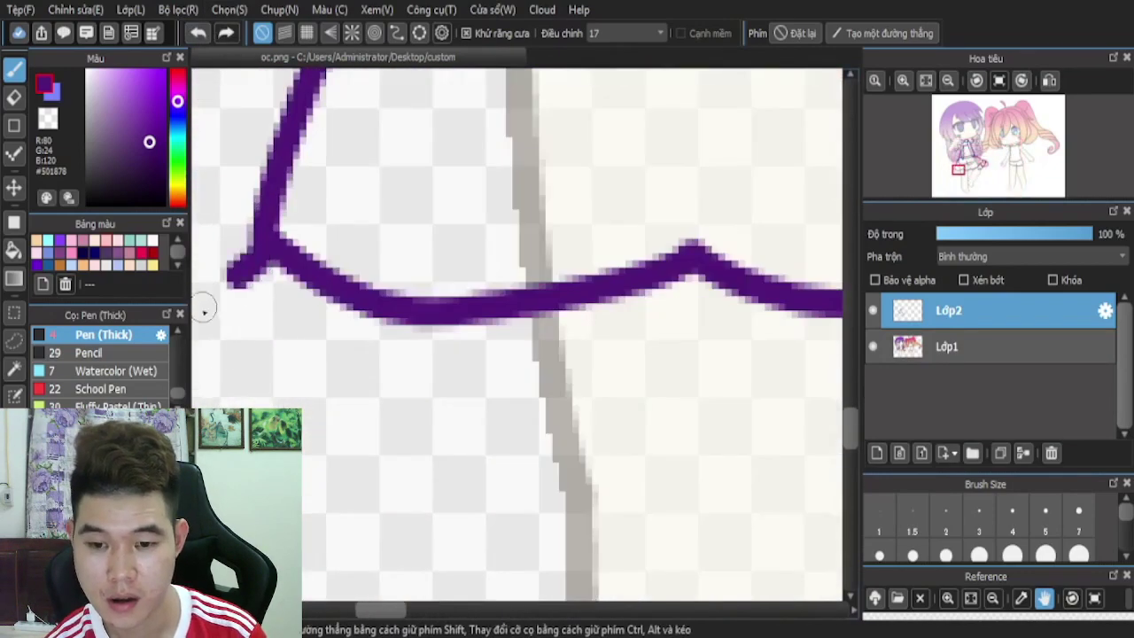
- Draw the wavy ruffle outward from the skirt's left corner and along the hem over the standing leg, with short upright fold lines
mouse_move(204, 312)
mouse_down()
mouse_move(203, 370)
mouse_move(283, 400)
mouse_move(312, 432)
mouse_move(354, 449)
mouse_move(378, 442)
mouse_move(456, 485)
mouse_move(512, 383)
mouse_up()
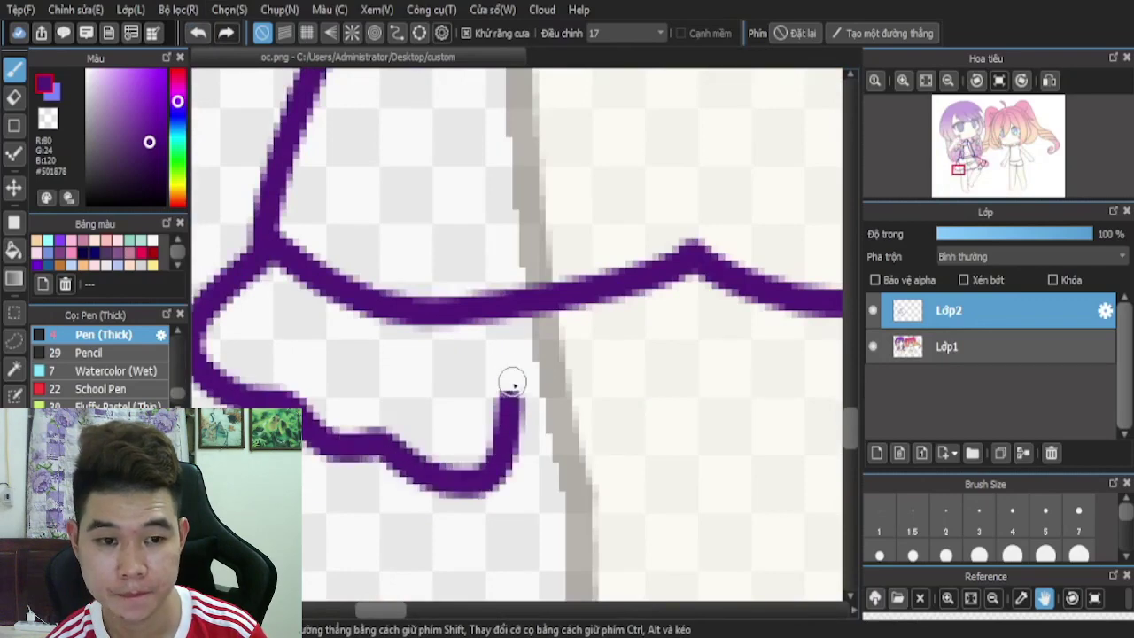
scroll(511, 383, down, 3)
scroll(468, 390, up, 3)
mouse_move(359, 391)
mouse_down()
mouse_move(505, 418)
mouse_move(567, 410)
mouse_move(592, 319)
mouse_up()
scroll(584, 328, down, 3)
scroll(573, 324, up, 3)
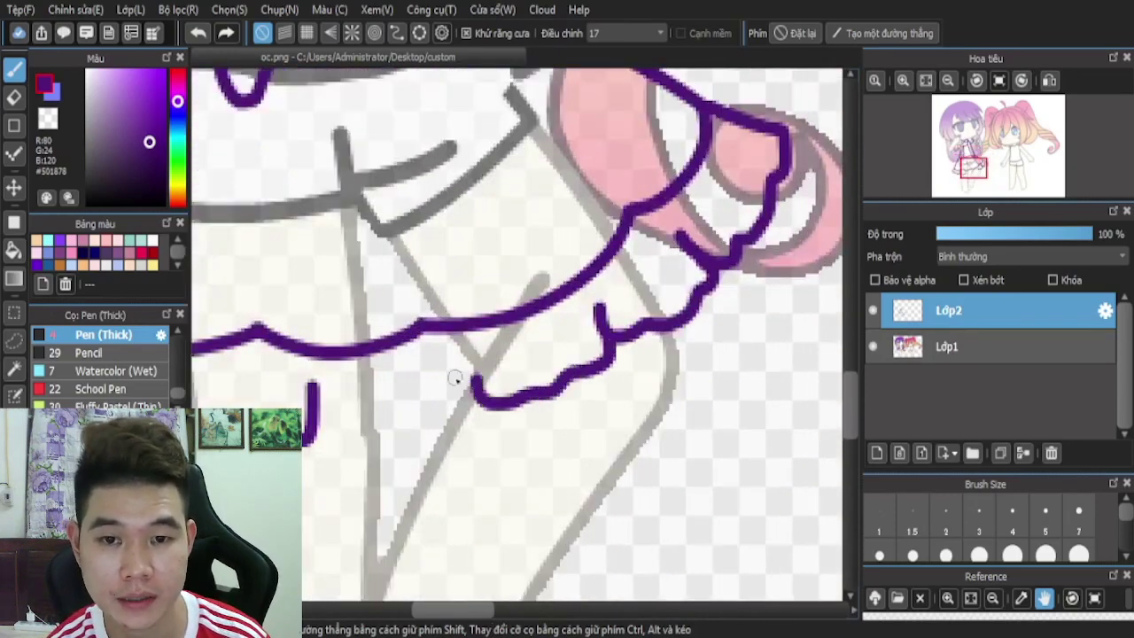
- Add a fold line beside the bent leg and draw the wavy edge that joins the ruffle's two halves between the legs
scroll(480, 420, down, 3)
scroll(400, 399, up, 3)
scroll(405, 405, down, 3)
scroll(600, 286, up, 3)
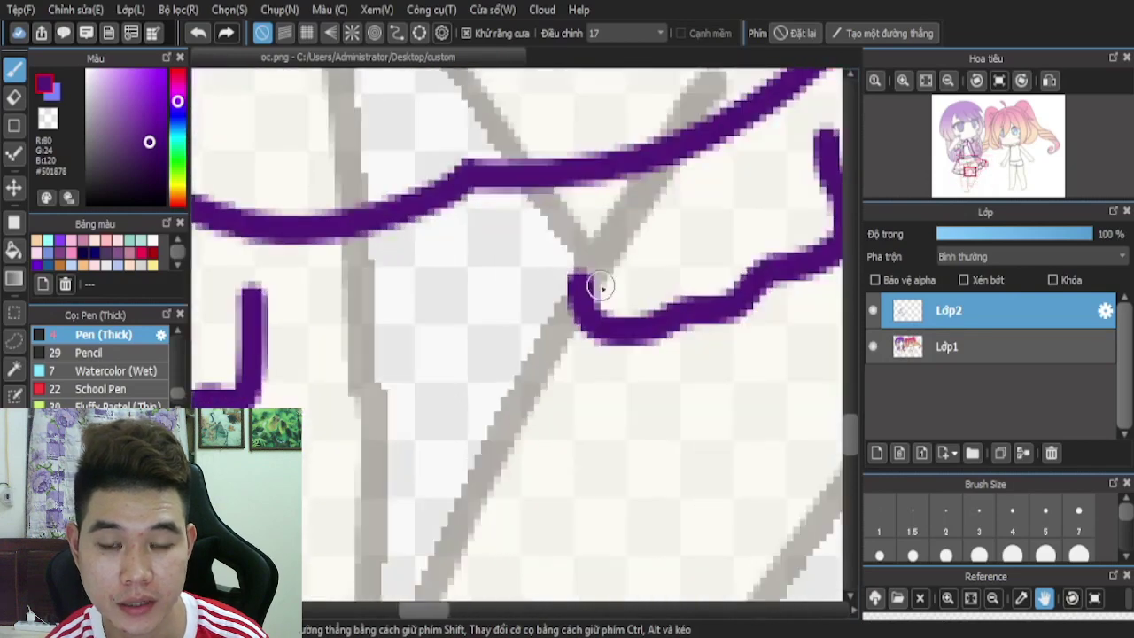
drag(564, 220, 580, 330)
mouse_move(579, 369)
mouse_down()
mouse_move(460, 396)
mouse_move(374, 397)
mouse_move(320, 417)
mouse_move(241, 395)
mouse_up()
scroll(408, 301, down, 2)
scroll(409, 301, down, 4)
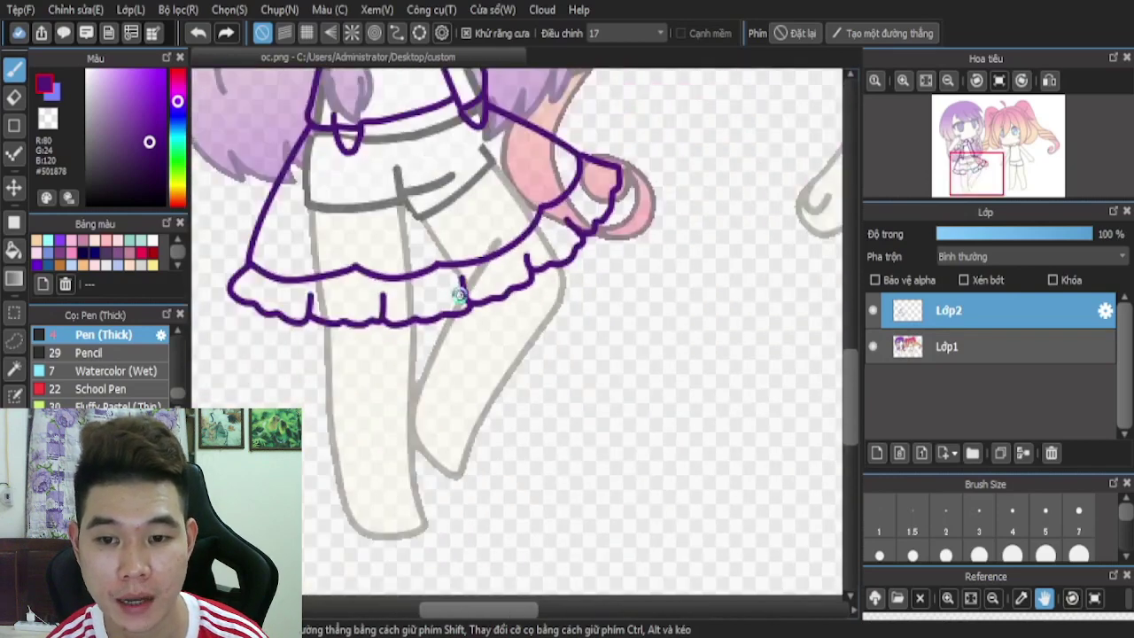
scroll(481, 305, down, 1)
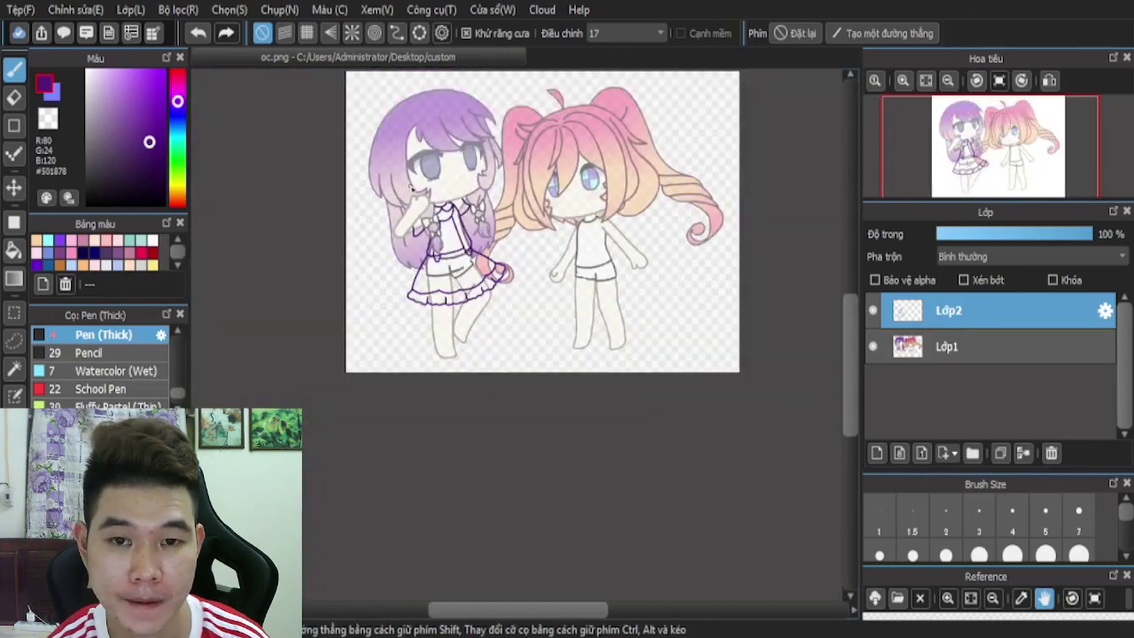
- Redraw the two rounded ribbon ends below the waistline as square-ended tails
scroll(435, 279, up, 5)
scroll(414, 278, up, 2)
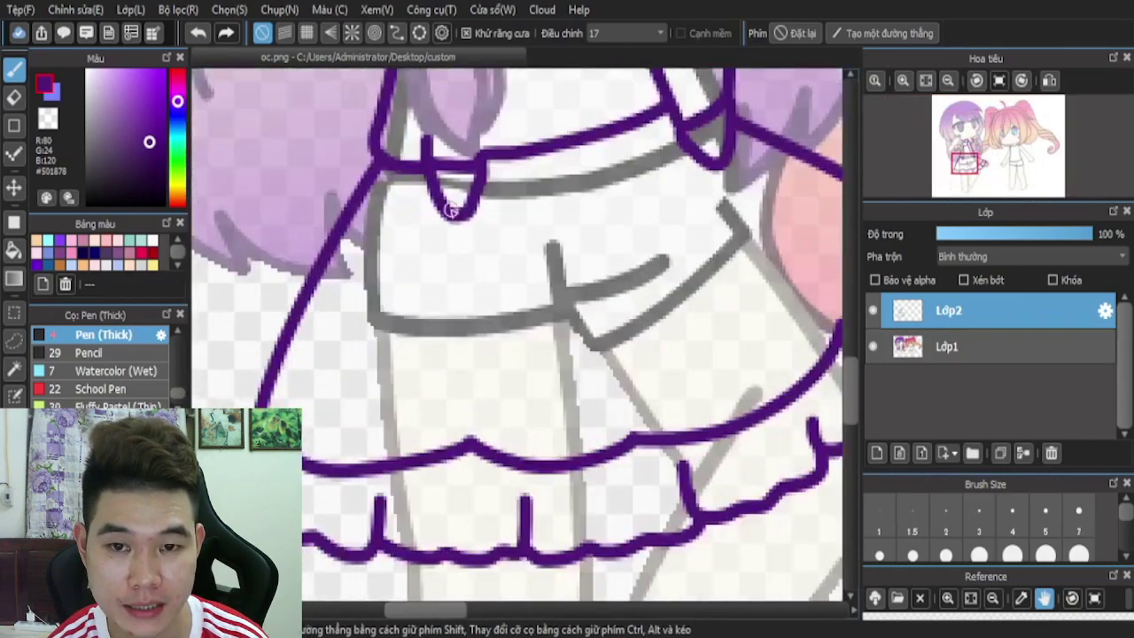
scroll(481, 274, down, 3)
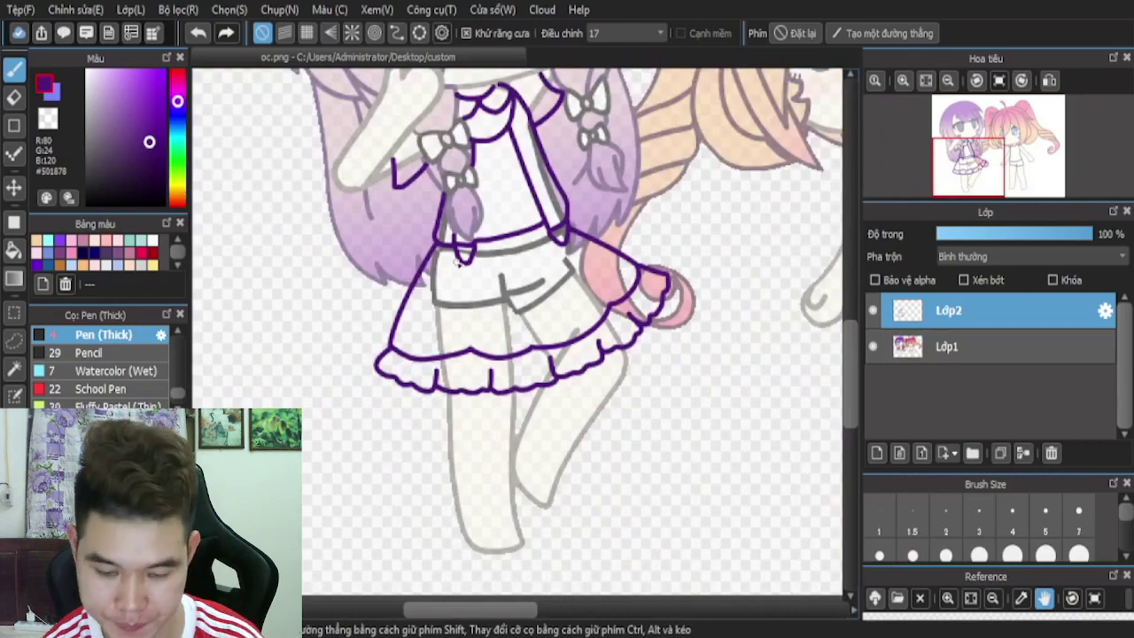
scroll(470, 285, up, 1)
scroll(477, 272, up, 3)
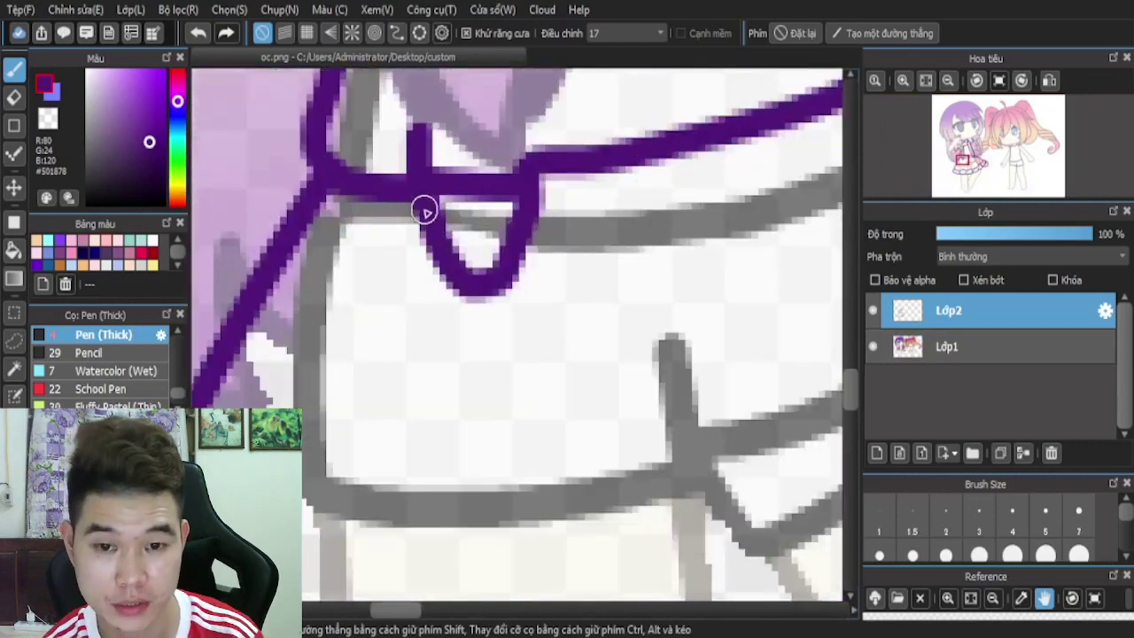
mouse_move(420, 203)
mouse_down()
mouse_move(348, 302)
mouse_move(282, 346)
mouse_move(387, 428)
mouse_move(483, 292)
mouse_up()
scroll(466, 346, down, 3)
scroll(465, 345, up, 3)
scroll(405, 298, up, 2)
mouse_move(405, 299)
mouse_down()
mouse_move(362, 465)
mouse_move(379, 451)
mouse_move(452, 469)
mouse_move(472, 344)
mouse_up()
scroll(478, 332, down, 4)
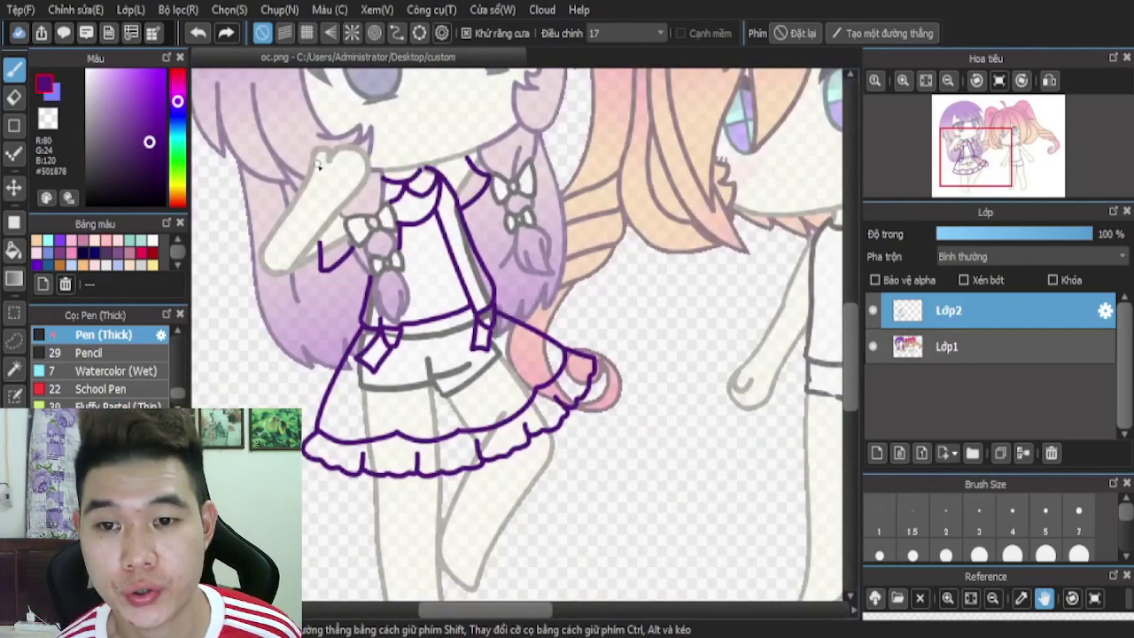
- Draw a closed scalloped cuff around the raised wrist, with a small ribbon end on its outer side
scroll(319, 165, up, 5)
mouse_move(244, 209)
mouse_down()
mouse_move(374, 212)
mouse_move(479, 298)
mouse_move(567, 329)
mouse_move(554, 398)
mouse_move(597, 493)
mouse_move(538, 567)
mouse_move(381, 561)
mouse_move(363, 537)
mouse_move(305, 512)
mouse_up()
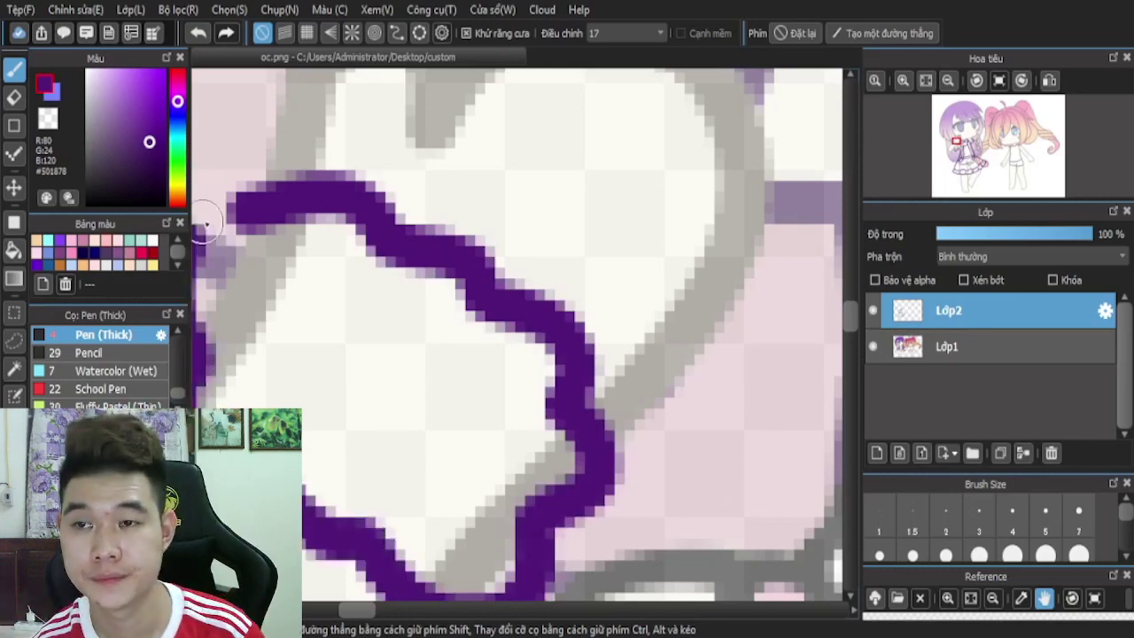
scroll(423, 267, down, 5)
scroll(338, 273, up, 5)
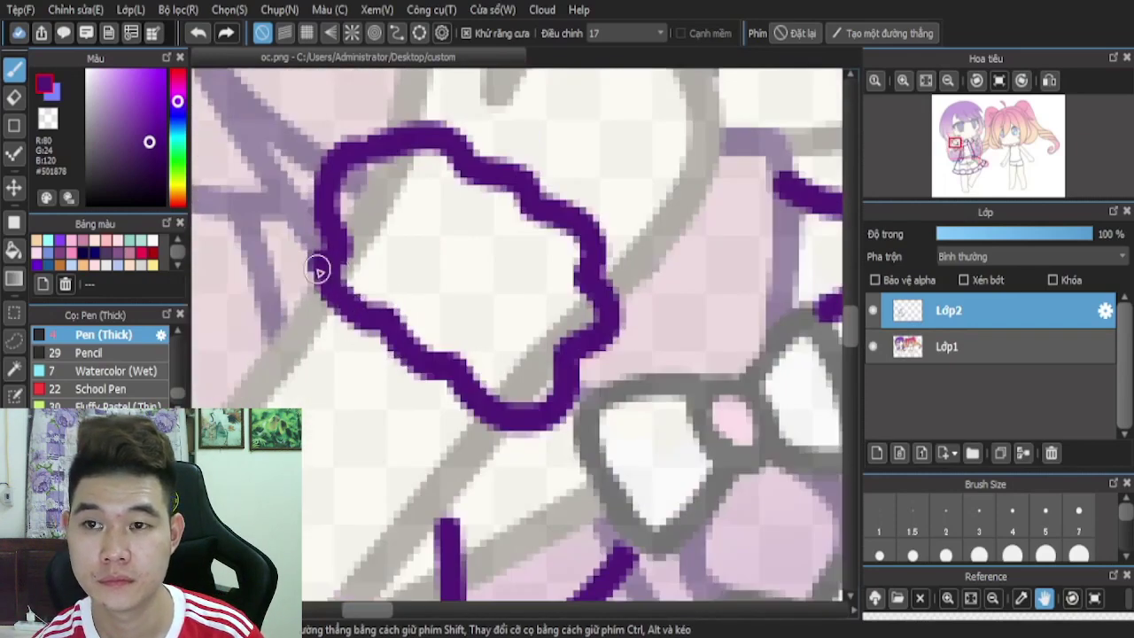
mouse_move(319, 271)
mouse_down()
mouse_move(205, 287)
mouse_move(216, 358)
mouse_move(281, 354)
mouse_move(342, 305)
mouse_up()
scroll(555, 266, down, 6)
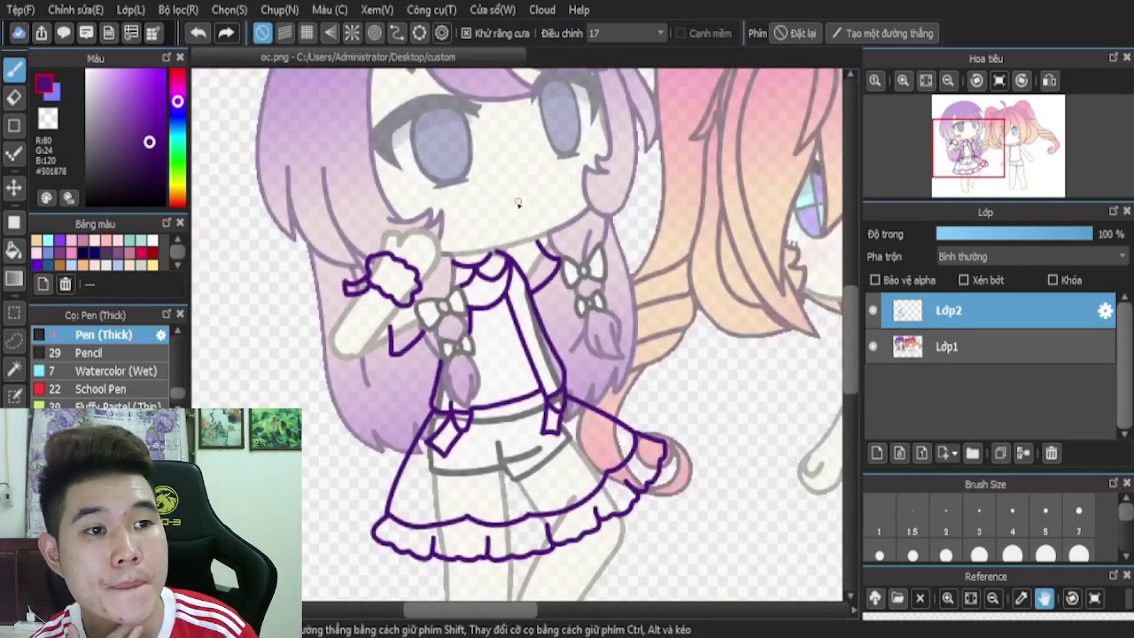
- Try redrawing the bodice's right edge between the sleeve and the waist, and undo the strokes
scroll(521, 200, down, 3)
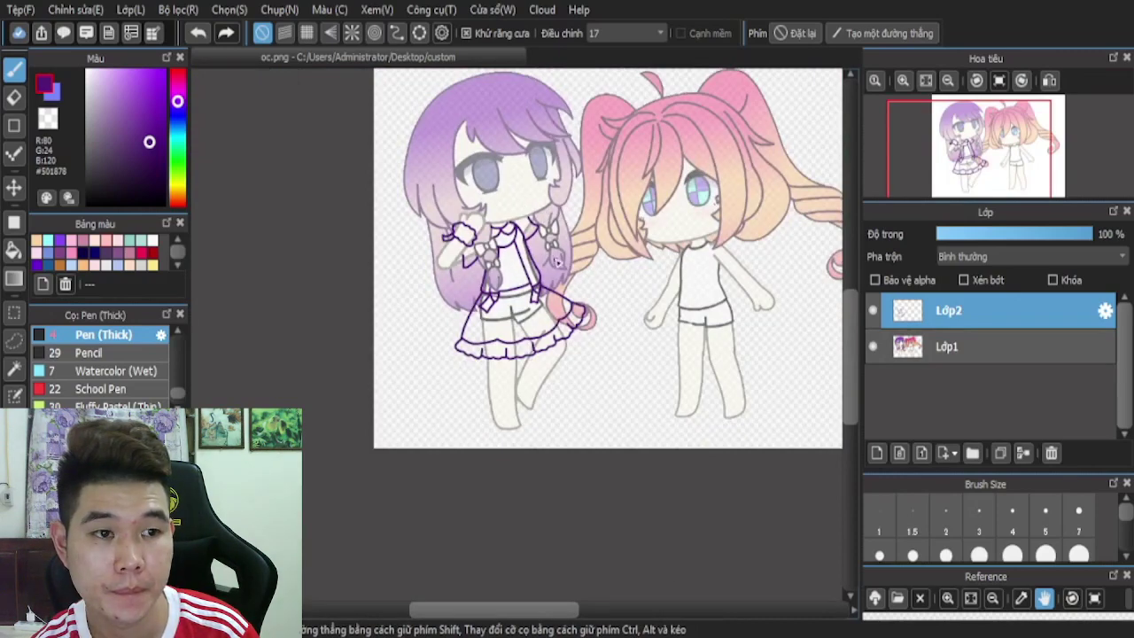
scroll(555, 261, up, 8)
mouse_move(558, 457)
mouse_down()
mouse_move(508, 264)
mouse_move(464, 188)
mouse_up()
click(200, 37)
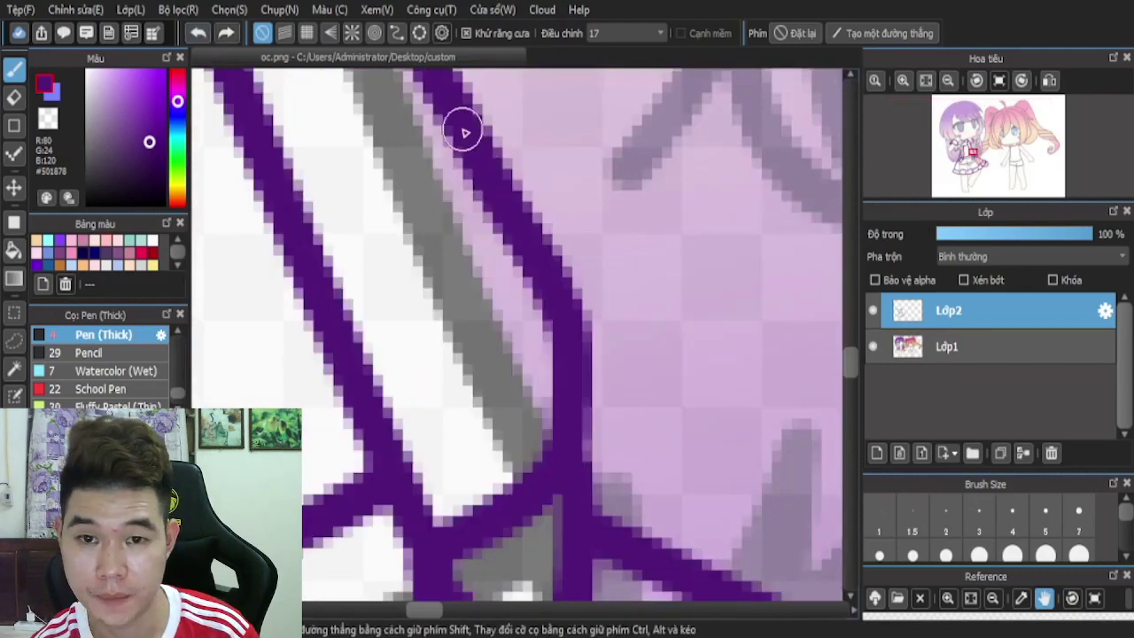
mouse_move(464, 132)
mouse_down()
mouse_move(506, 329)
mouse_move(556, 483)
mouse_up()
scroll(479, 229, down, 4)
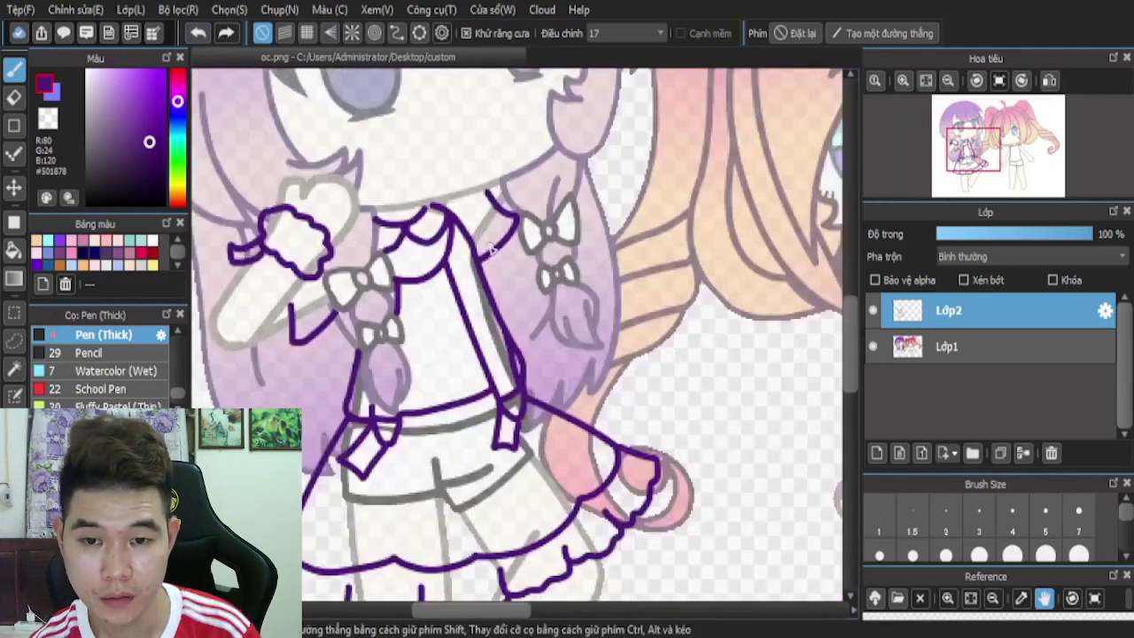
scroll(500, 317, up, 3)
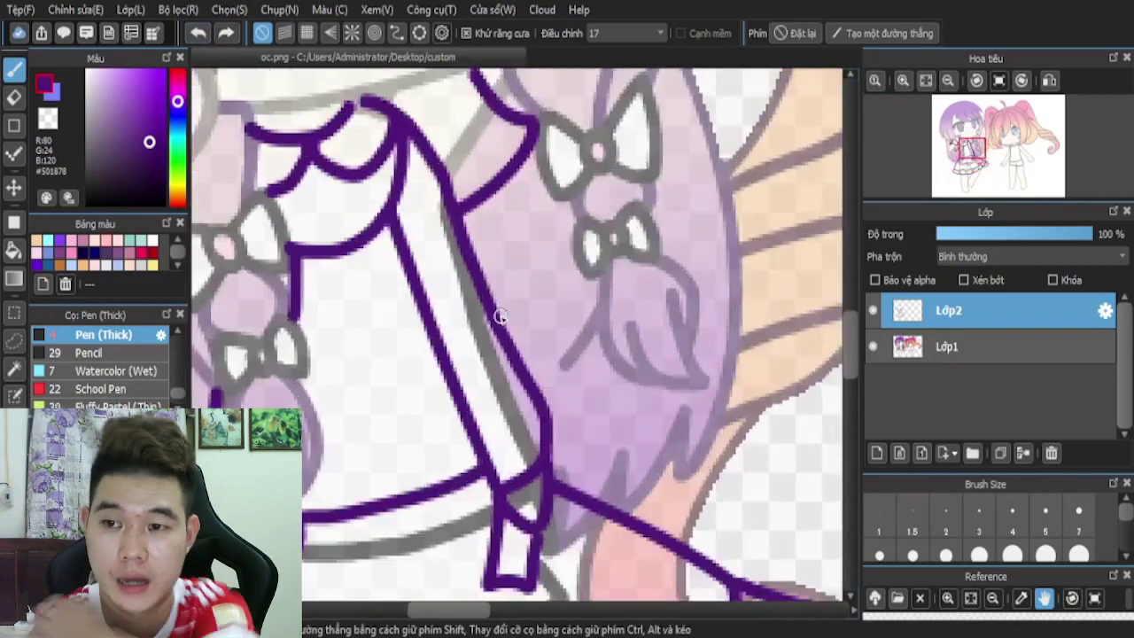
drag(452, 235, 496, 342)
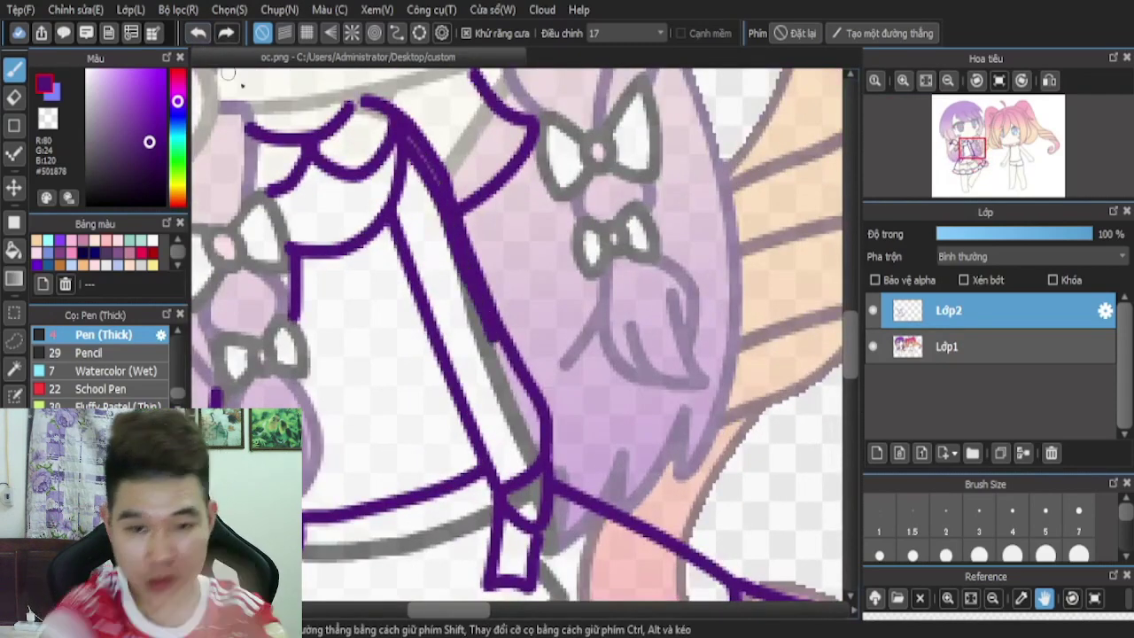
click(198, 35)
scroll(443, 157, down, 3)
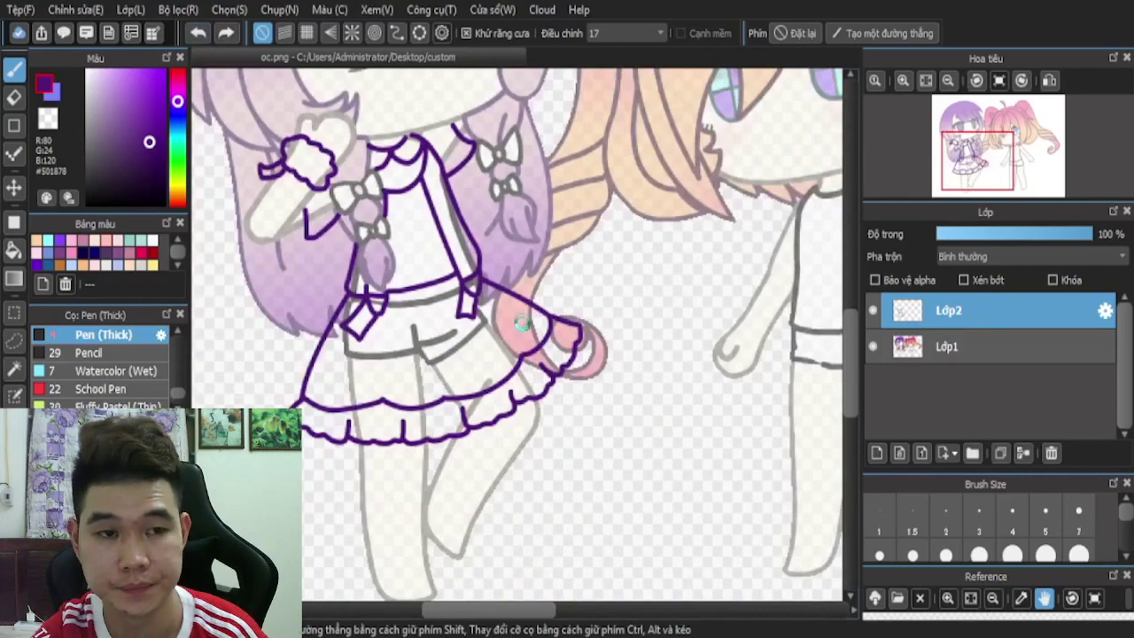
scroll(523, 324, down, 3)
scroll(396, 447, up, 5)
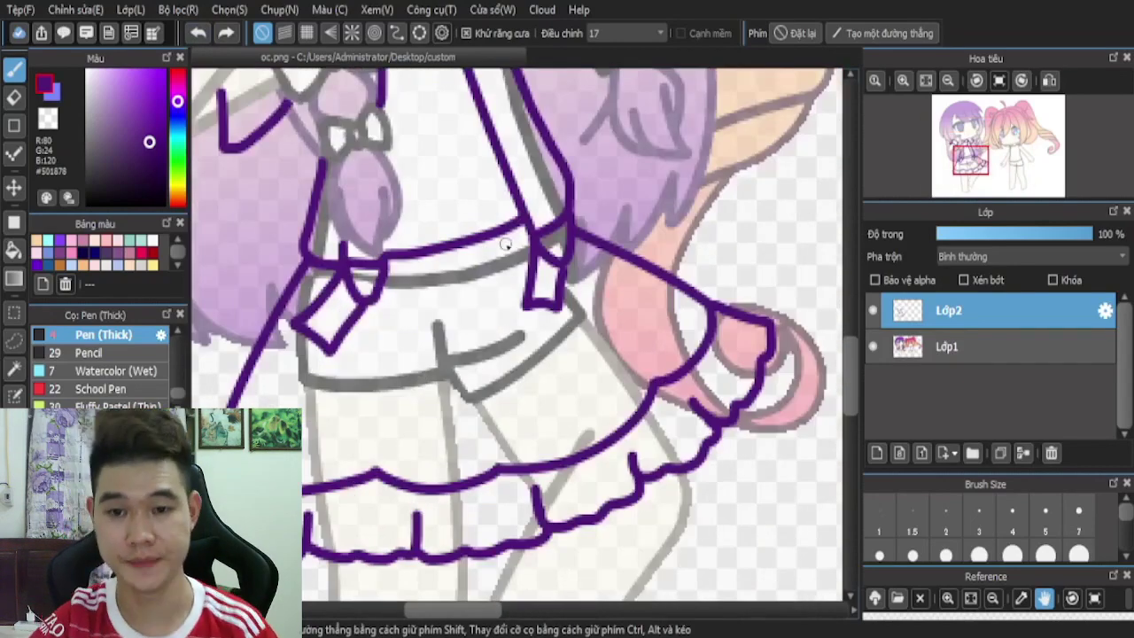
scroll(436, 261, down, 4)
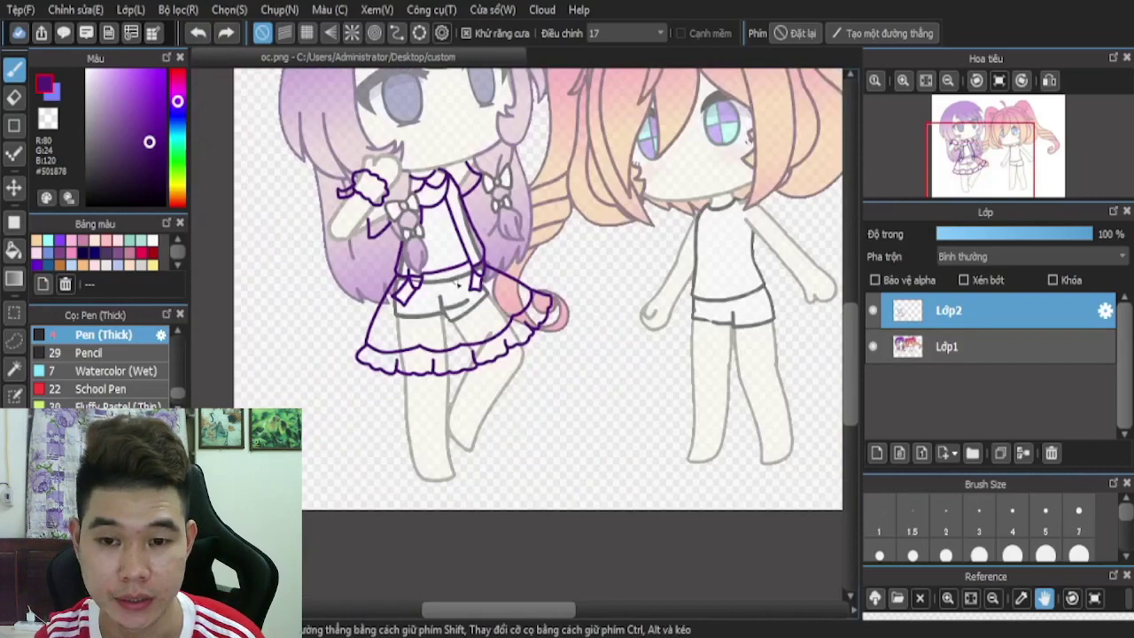
scroll(513, 364, down, 2)
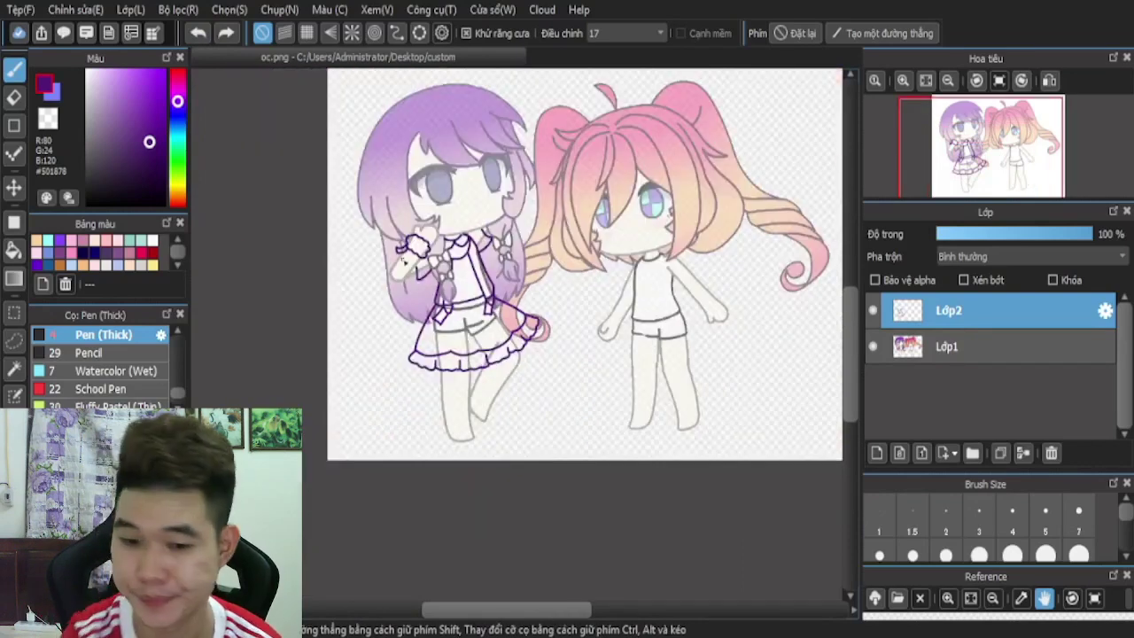
scroll(532, 368, up, 8)
drag(536, 355, 483, 370)
drag(412, 390, 254, 398)
key(ctrl+z)
scroll(372, 375, down, 3)
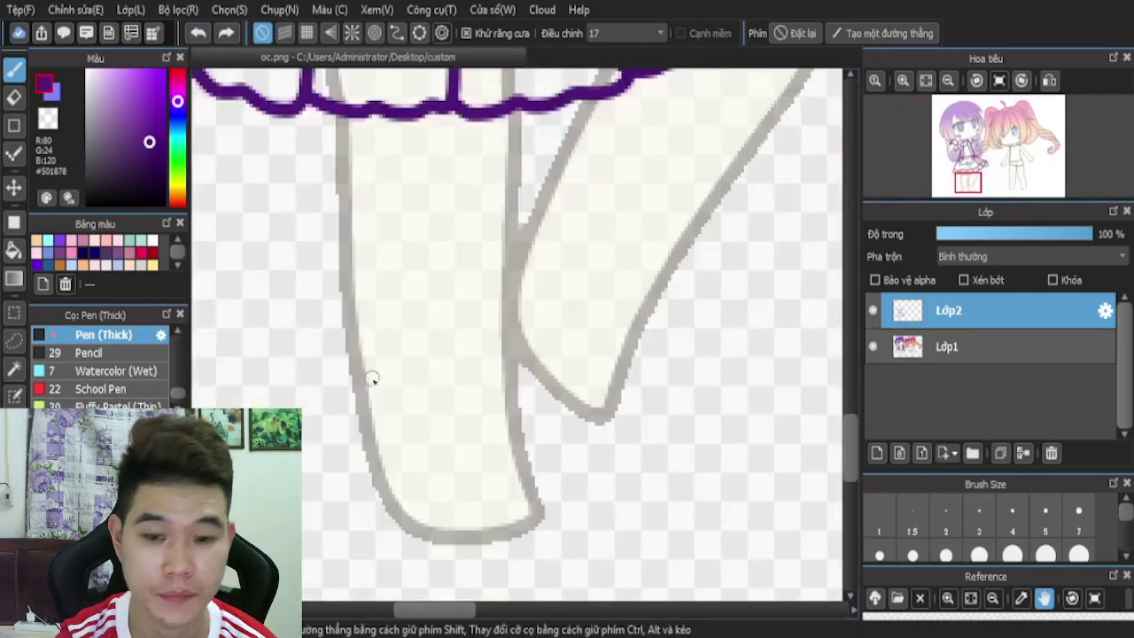
- Draw a squarish buckle with a short horizontal prong at the outer ankle of the standing leg
scroll(328, 299, up, 3)
scroll(328, 300, up, 2)
mouse_move(332, 292)
mouse_down()
mouse_move(537, 235)
mouse_move(573, 446)
mouse_move(412, 492)
mouse_move(337, 399)
mouse_move(395, 327)
mouse_up()
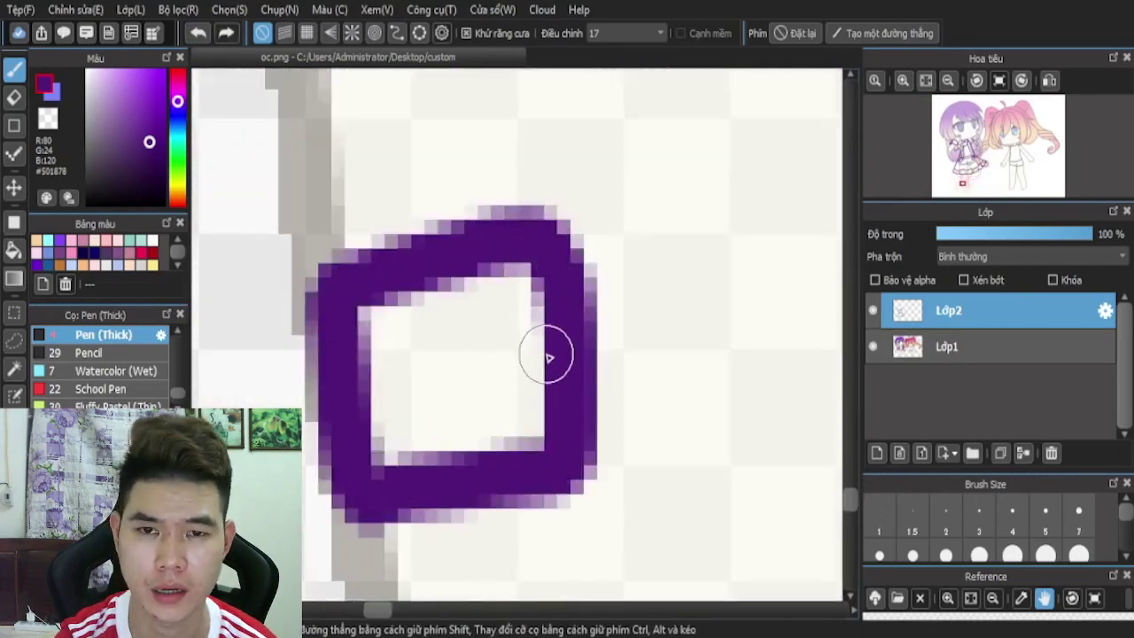
drag(548, 356, 452, 355)
- Draw a round-ended strap from the buckle across the standing leg's ankle
scroll(337, 314, down, 4)
scroll(393, 304, up, 3)
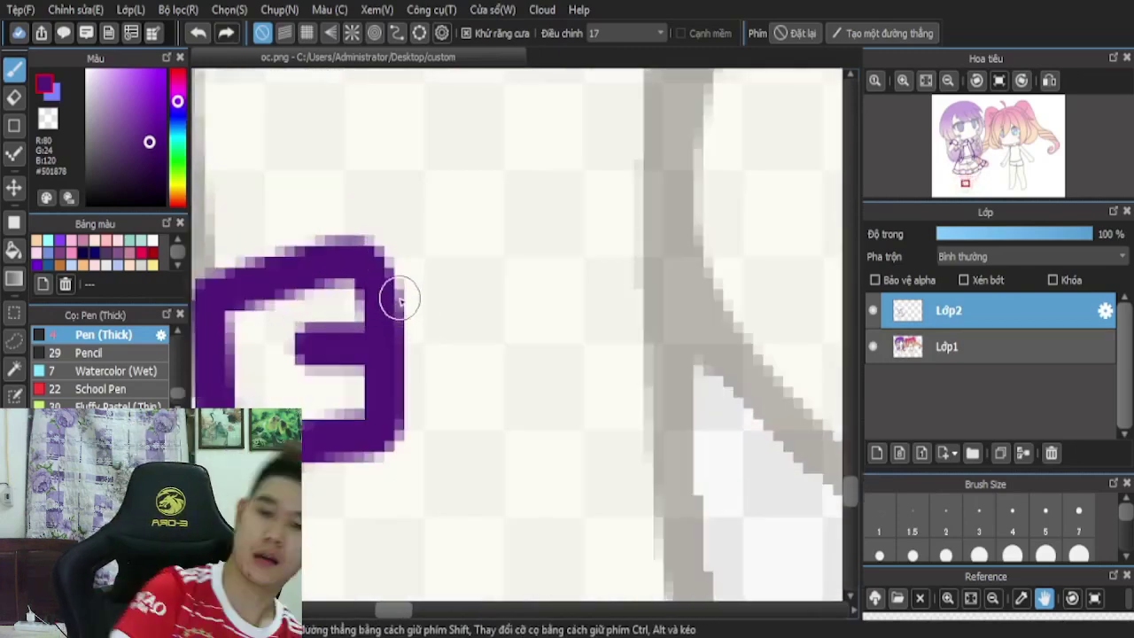
mouse_move(399, 299)
mouse_down()
mouse_move(543, 271)
mouse_move(671, 266)
mouse_move(699, 288)
mouse_move(706, 335)
mouse_move(683, 388)
mouse_move(397, 405)
mouse_up()
- Add a narrow curved loop on the buckle's outer side and a slanted rounded tail beneath it
scroll(401, 404, down, 3)
scroll(380, 362, up, 5)
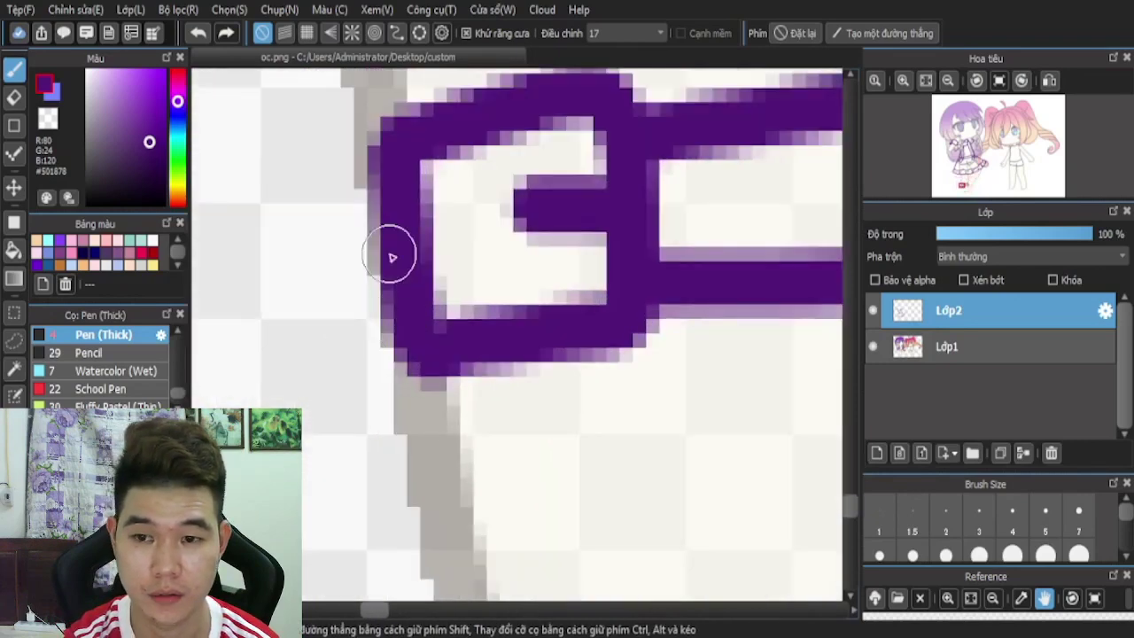
mouse_move(383, 181)
mouse_down()
mouse_move(337, 245)
mouse_move(349, 306)
mouse_move(395, 354)
mouse_up()
scroll(271, 263, down, 3)
scroll(325, 346, up, 3)
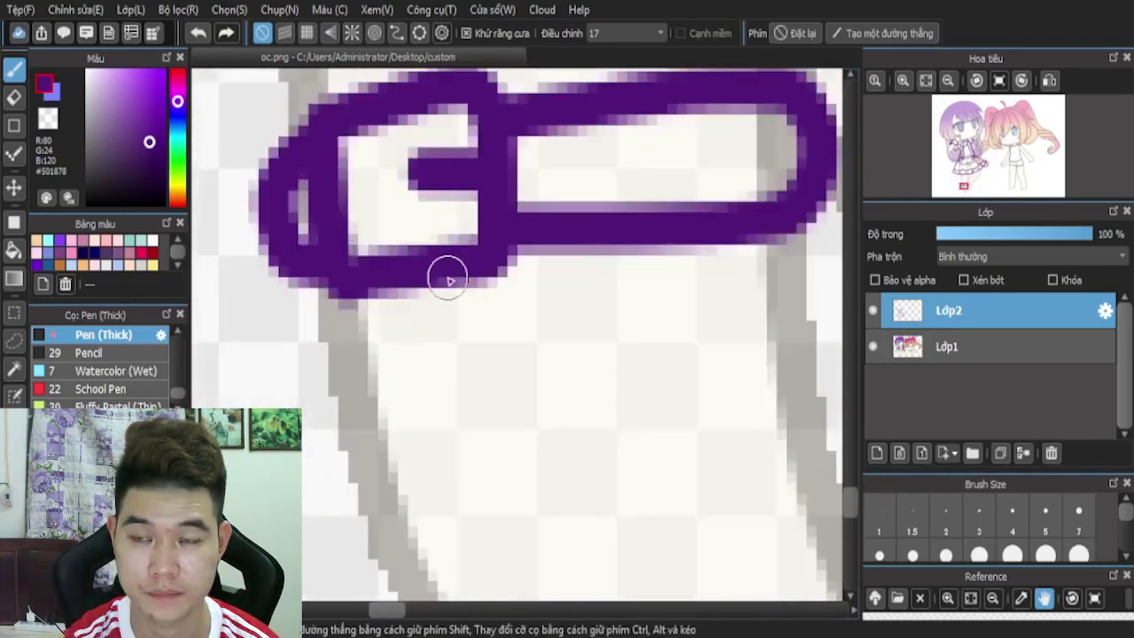
mouse_move(447, 281)
mouse_down()
mouse_move(395, 352)
mouse_move(316, 410)
mouse_move(258, 390)
mouse_move(269, 341)
mouse_move(316, 280)
mouse_up()
scroll(316, 280, down, 3)
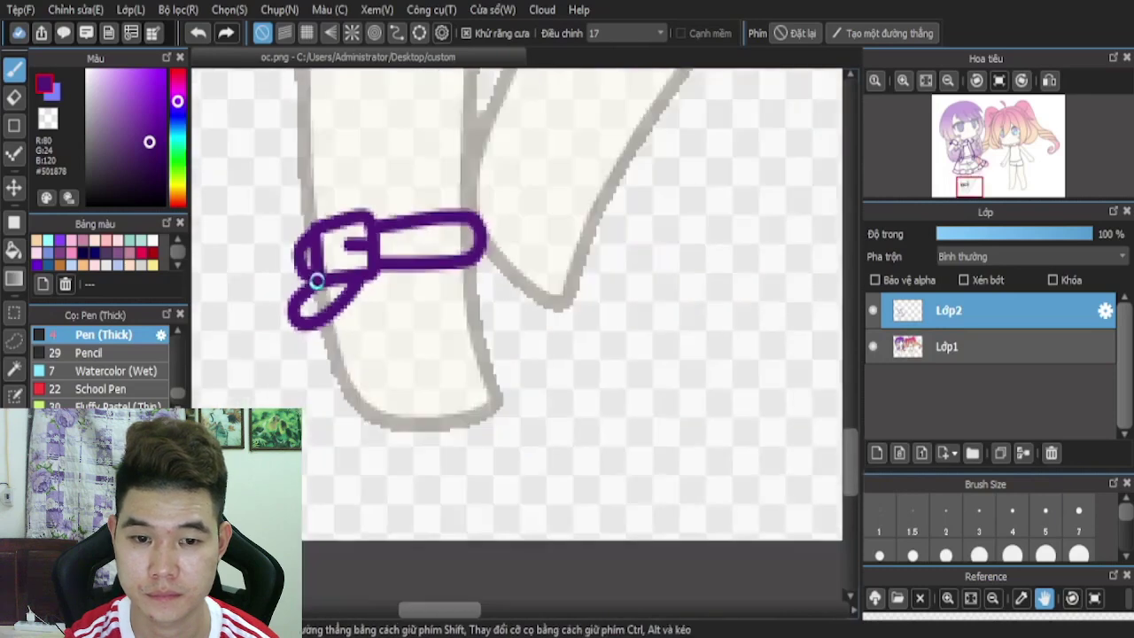
- Draw a matching slanted ankle strap with a buckle and hanging tail on the raised bent leg
scroll(469, 195, down, 3)
scroll(482, 190, up, 5)
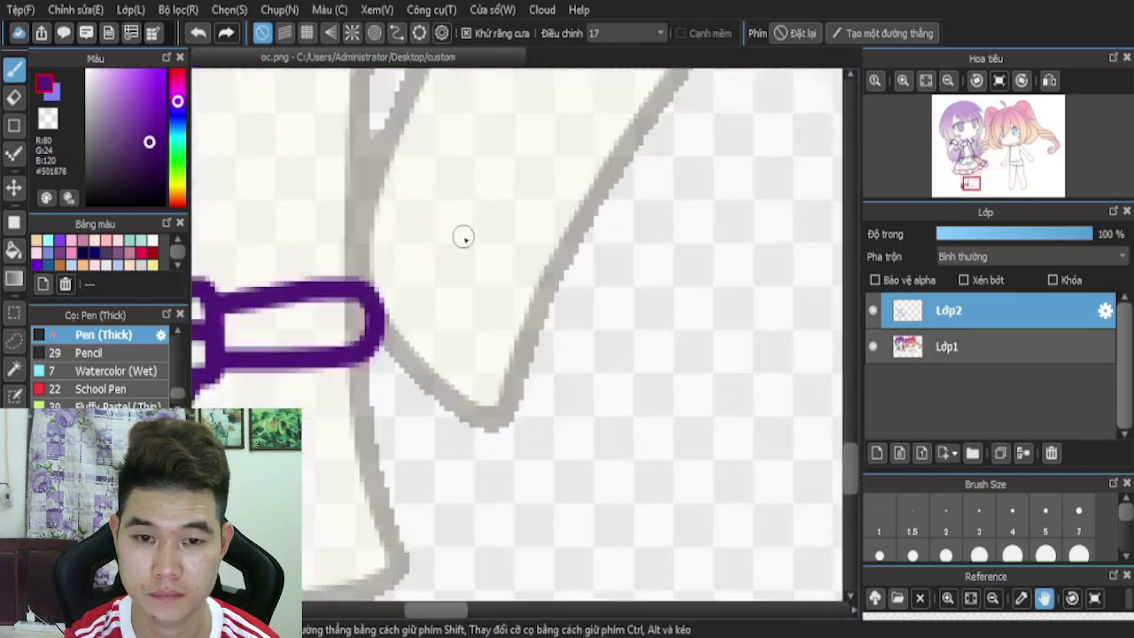
scroll(463, 238, down, 4)
scroll(443, 225, up, 4)
scroll(544, 291, up, 2)
mouse_move(553, 290)
mouse_down()
mouse_move(488, 233)
mouse_move(462, 258)
mouse_move(446, 302)
mouse_move(451, 334)
mouse_move(498, 376)
mouse_move(549, 298)
mouse_move(548, 335)
mouse_move(520, 314)
mouse_move(549, 311)
mouse_move(484, 233)
mouse_move(393, 153)
mouse_move(333, 160)
mouse_move(321, 209)
mouse_move(354, 257)
mouse_move(490, 321)
mouse_up()
scroll(523, 310, down, 3)
scroll(519, 292, up, 3)
mouse_move(499, 406)
mouse_down()
mouse_move(455, 473)
mouse_move(478, 516)
mouse_move(508, 528)
mouse_move(539, 423)
mouse_up()
scroll(525, 277, down, 4)
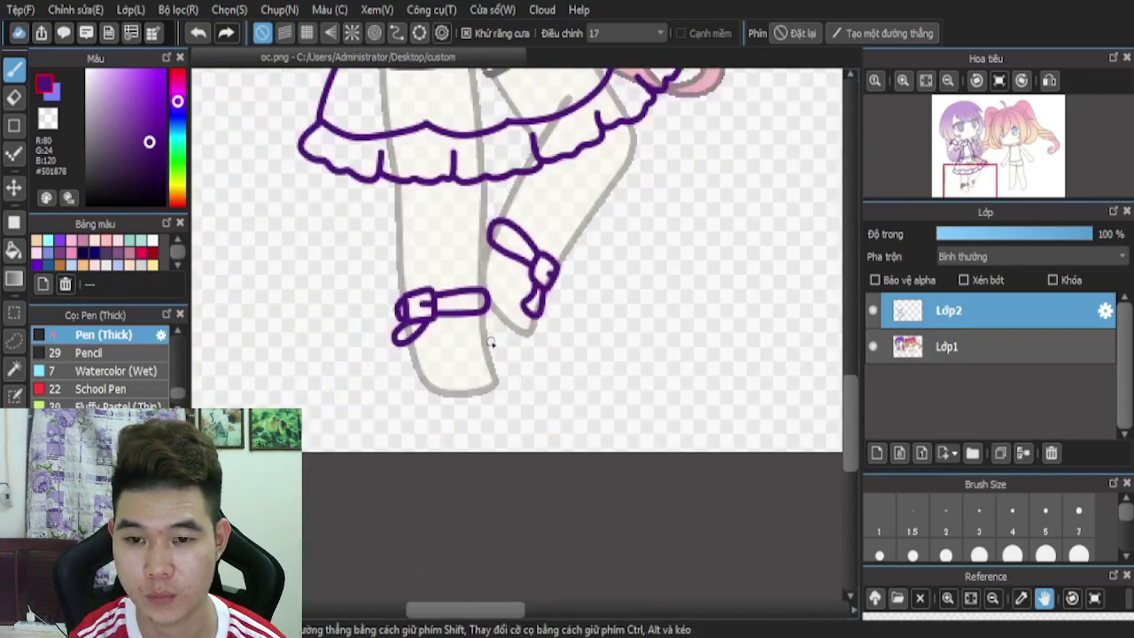
- Outline the standing foot's shoe below the strap with a curved opening, both side edges and a rounded sole
scroll(490, 343, up, 4)
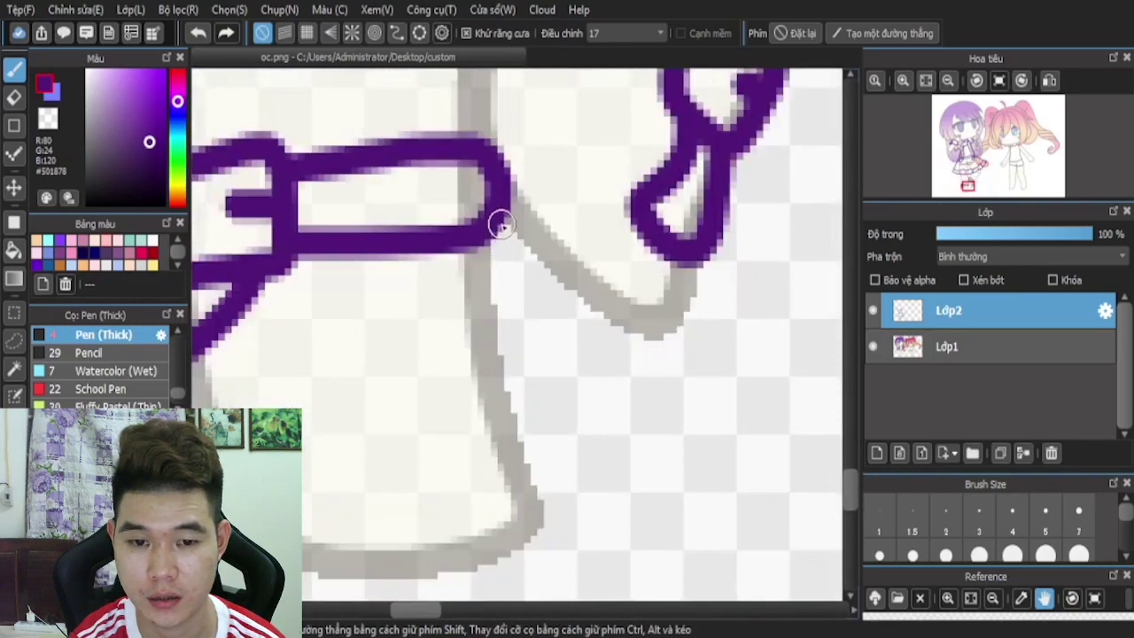
mouse_move(499, 225)
mouse_down()
mouse_move(496, 323)
mouse_move(437, 471)
mouse_move(291, 373)
mouse_move(256, 291)
mouse_up()
scroll(504, 398, down, 4)
scroll(535, 393, up, 4)
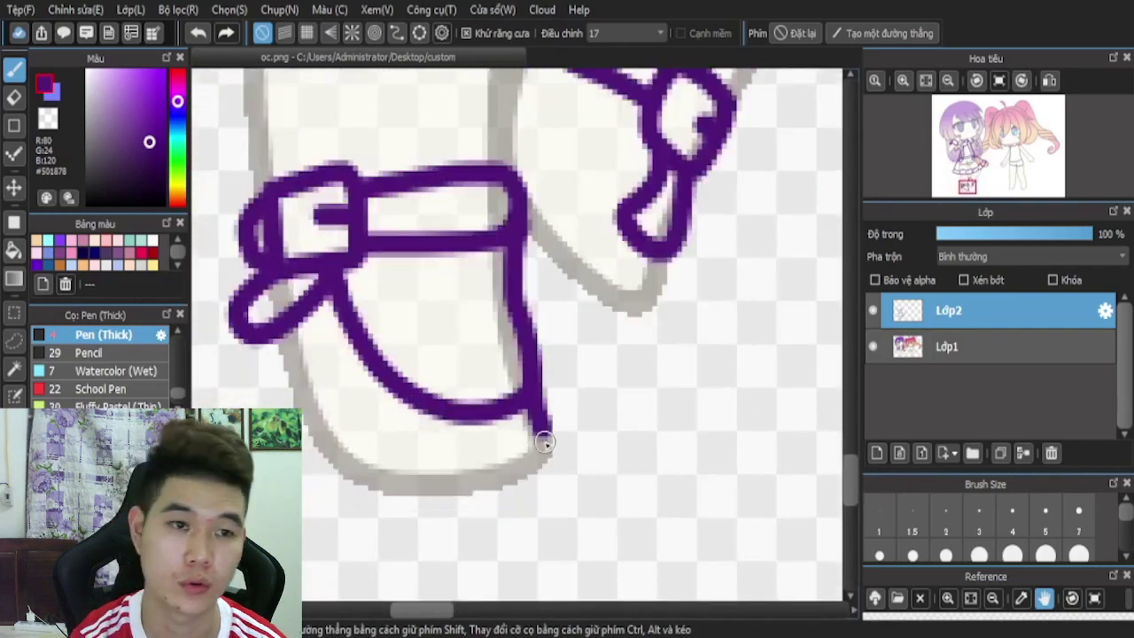
drag(280, 332, 289, 401)
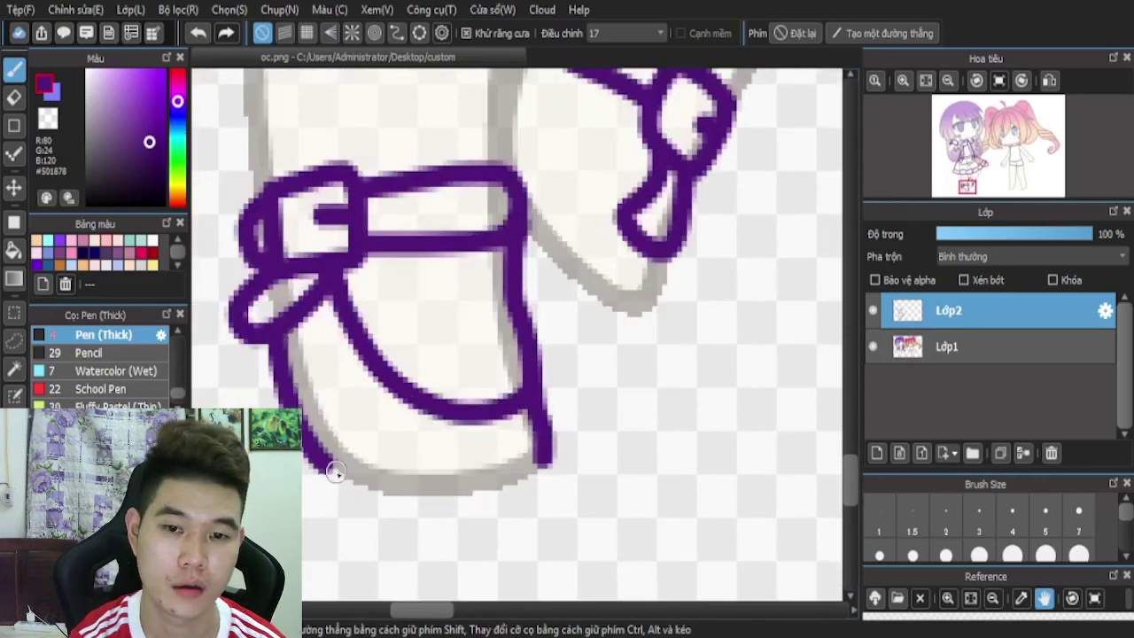
mouse_move(336, 473)
mouse_down()
mouse_move(417, 493)
mouse_move(506, 488)
mouse_up()
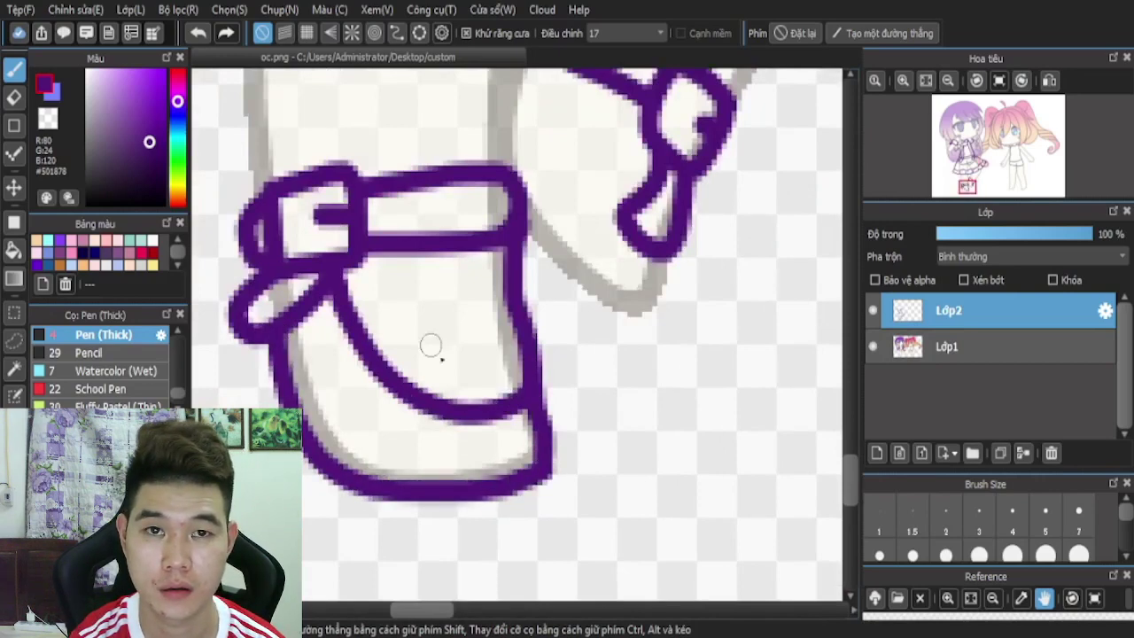
- Outline the raised foot's shoe with a pointed sole below the strap and a curved opening down to the strap tail
scroll(431, 346, down, 2)
scroll(557, 241, up, 2)
scroll(577, 335, down, 2)
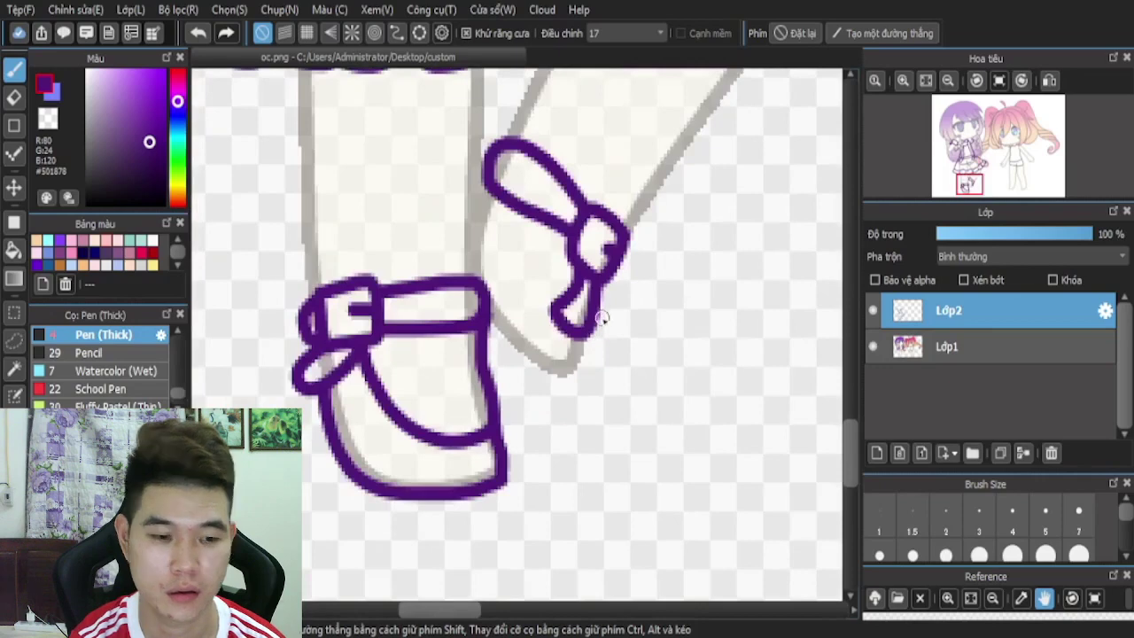
scroll(502, 221, up, 2)
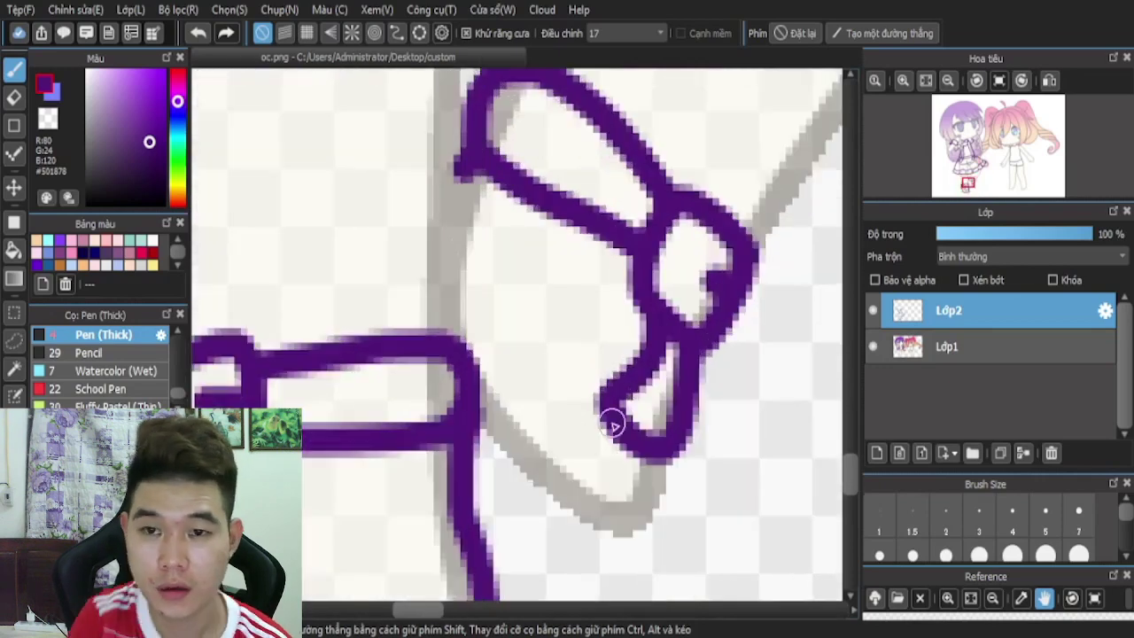
mouse_move(663, 461)
mouse_down()
mouse_move(628, 540)
mouse_move(564, 516)
mouse_move(463, 430)
mouse_up()
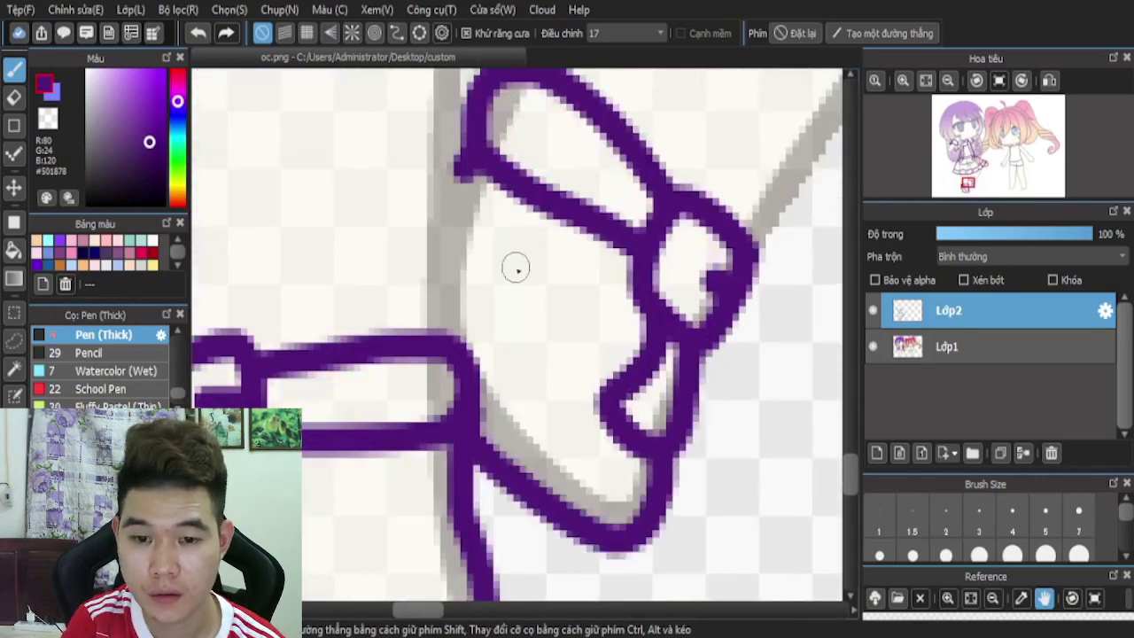
mouse_move(490, 170)
mouse_down()
mouse_move(505, 267)
mouse_move(550, 373)
mouse_move(616, 426)
mouse_up()
- Examine the purple outfit outline from shoes to collar, and the bare pigtailed character beside it
scroll(617, 253, down, 3)
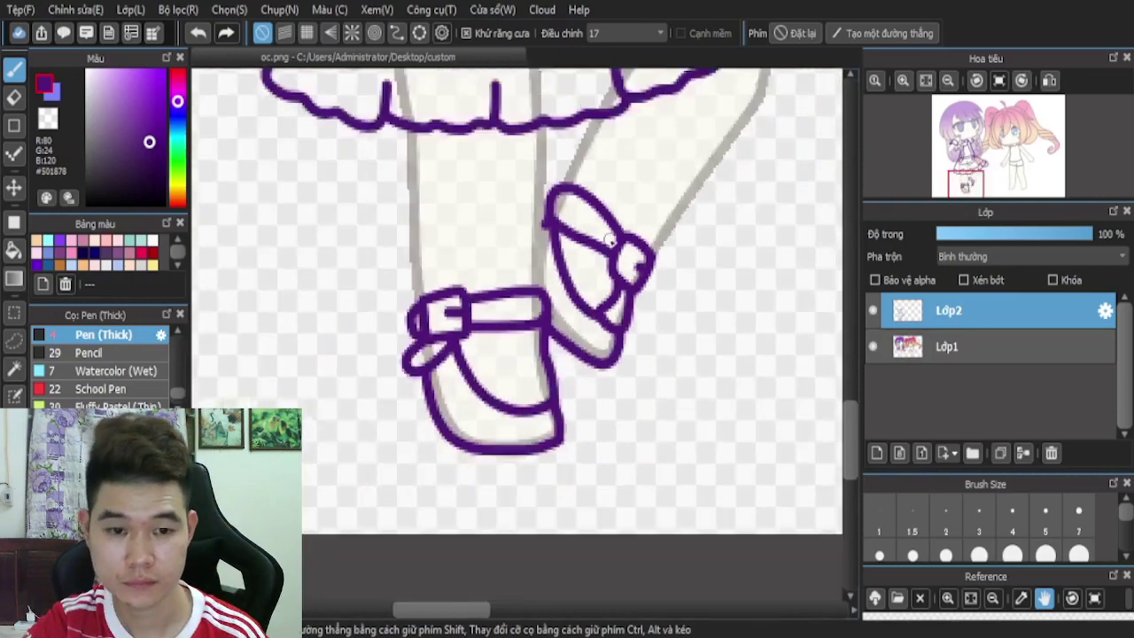
scroll(615, 251, down, 4)
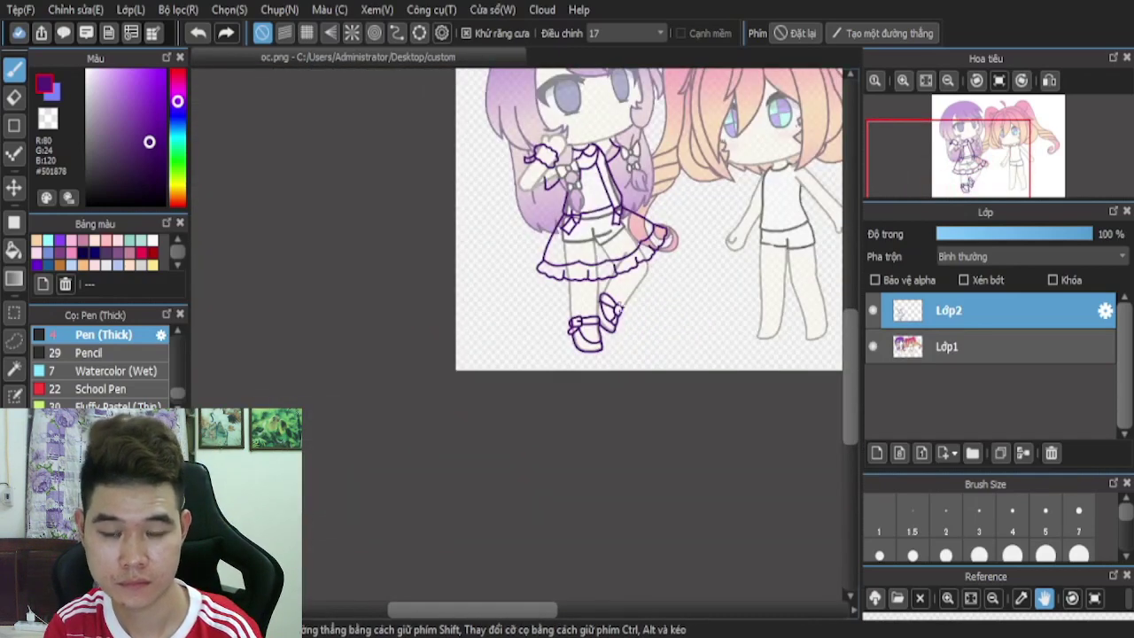
scroll(668, 281, up, 2)
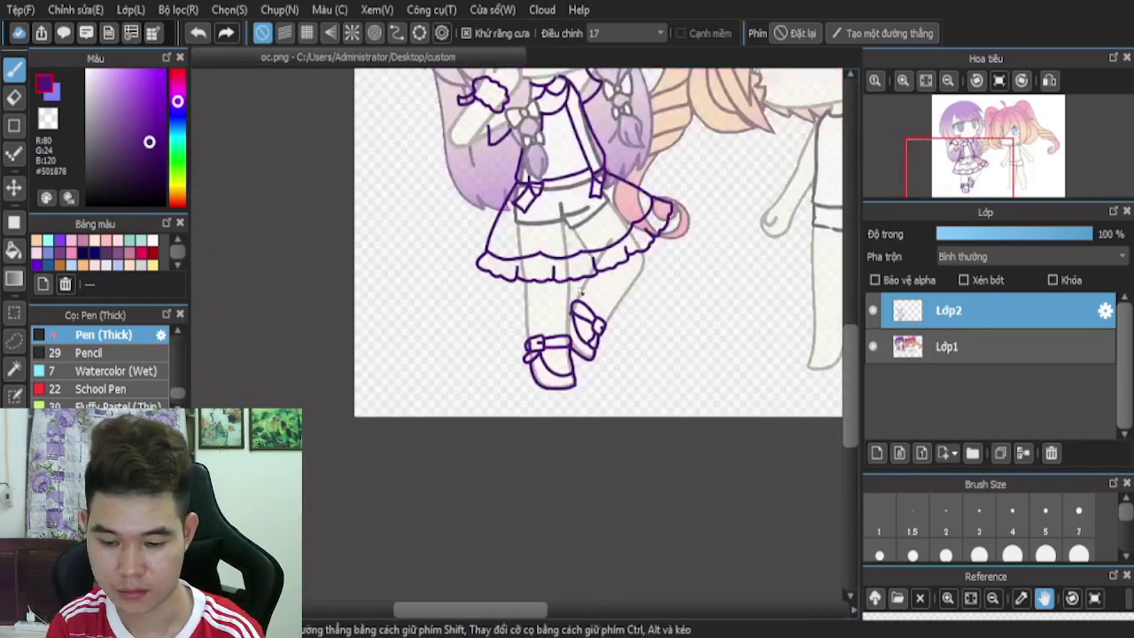
scroll(514, 399, down, 2)
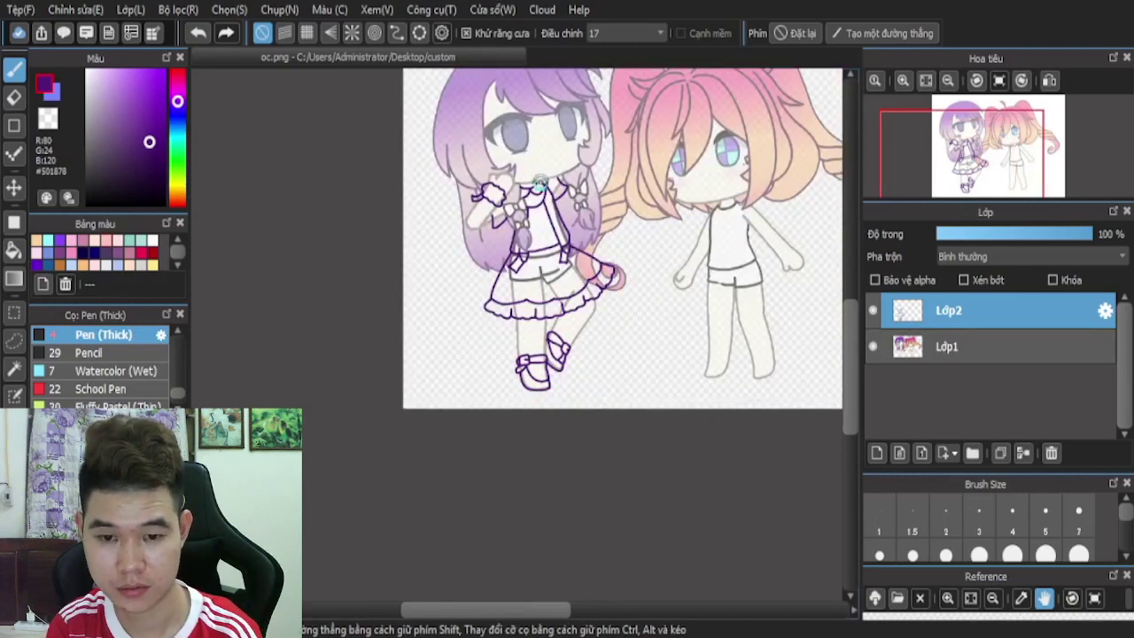
scroll(538, 183, up, 3)
scroll(543, 218, up, 2)
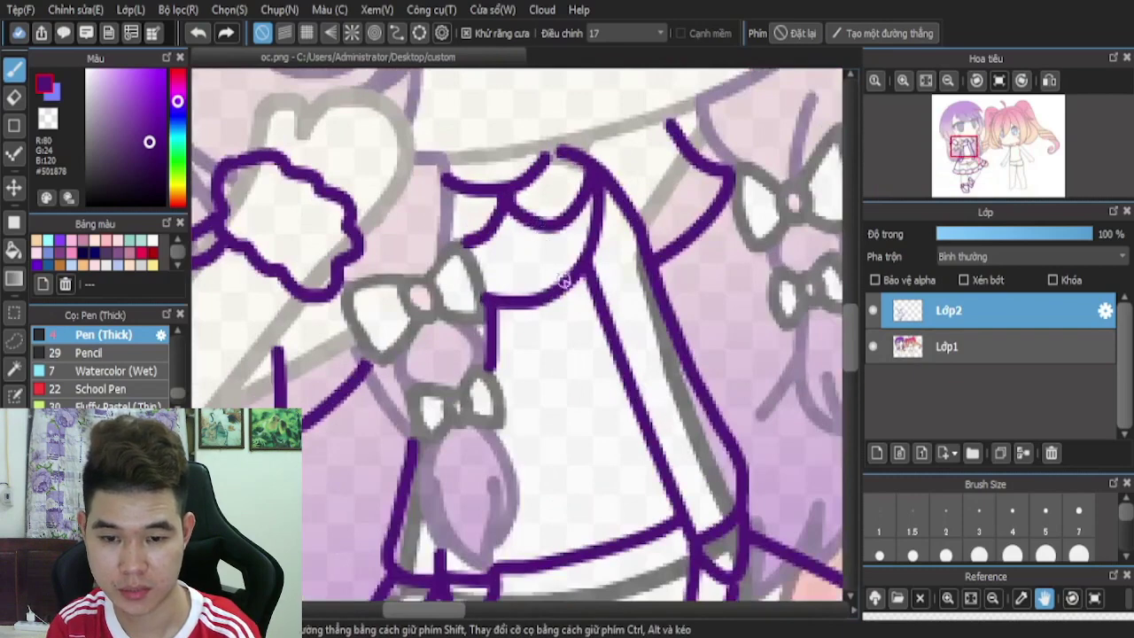
scroll(568, 284, down, 5)
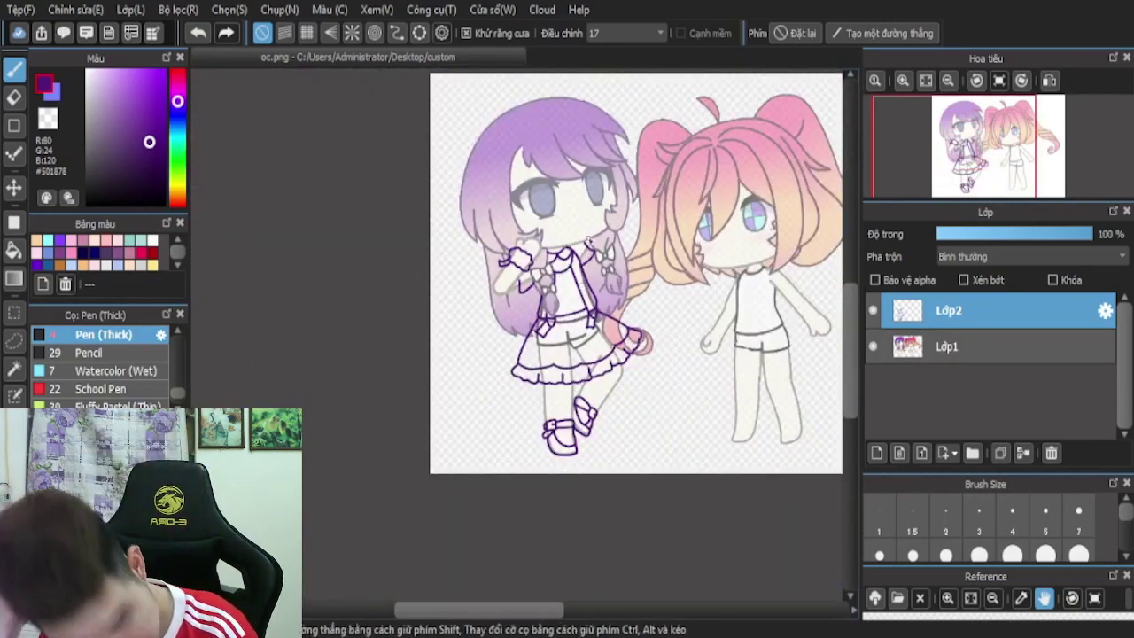
scroll(587, 241, down, 1)
scroll(651, 246, up, 3)
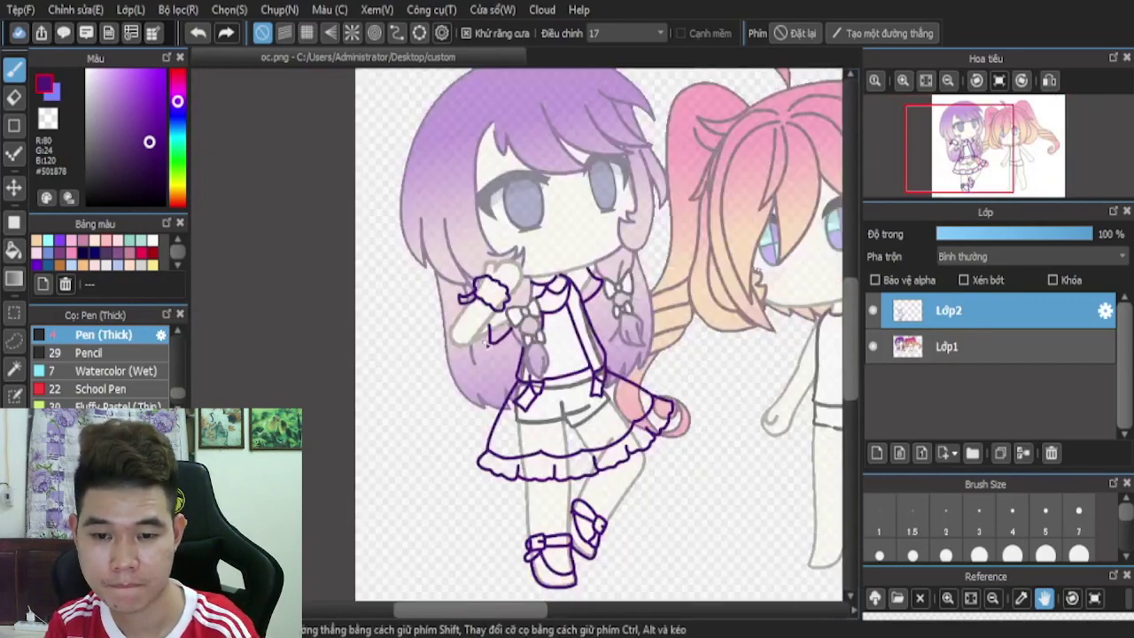
scroll(680, 312, down, 3)
scroll(679, 312, up, 3)
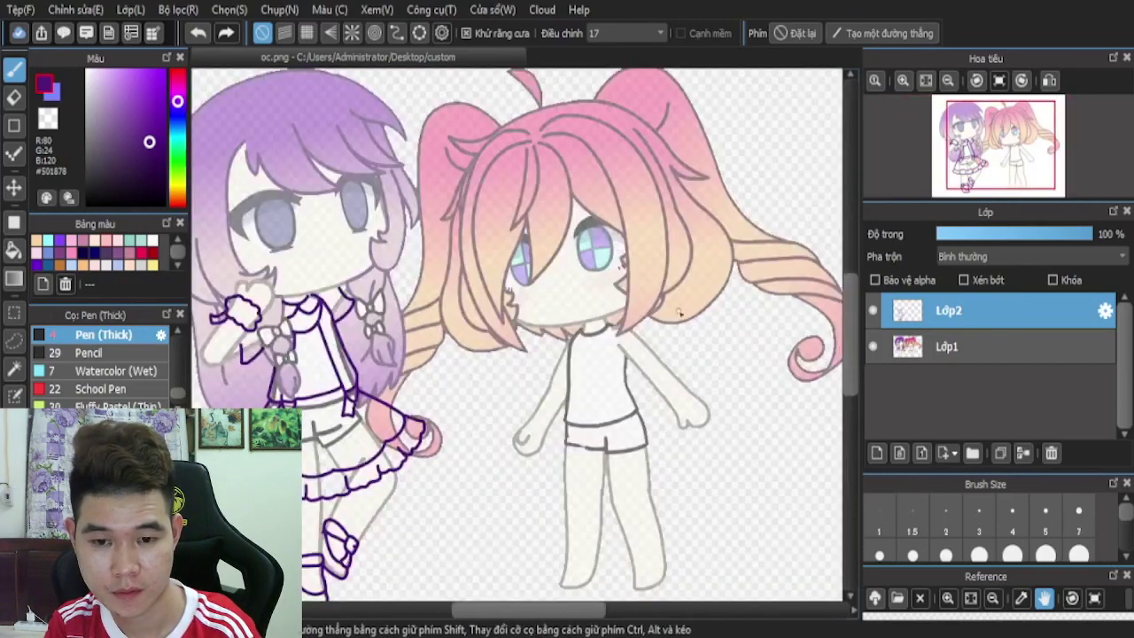
- Preview the character layer Lớp1 at 100% opacity and fade it back to 55%
click(950, 358)
drag(1085, 236, 1118, 235)
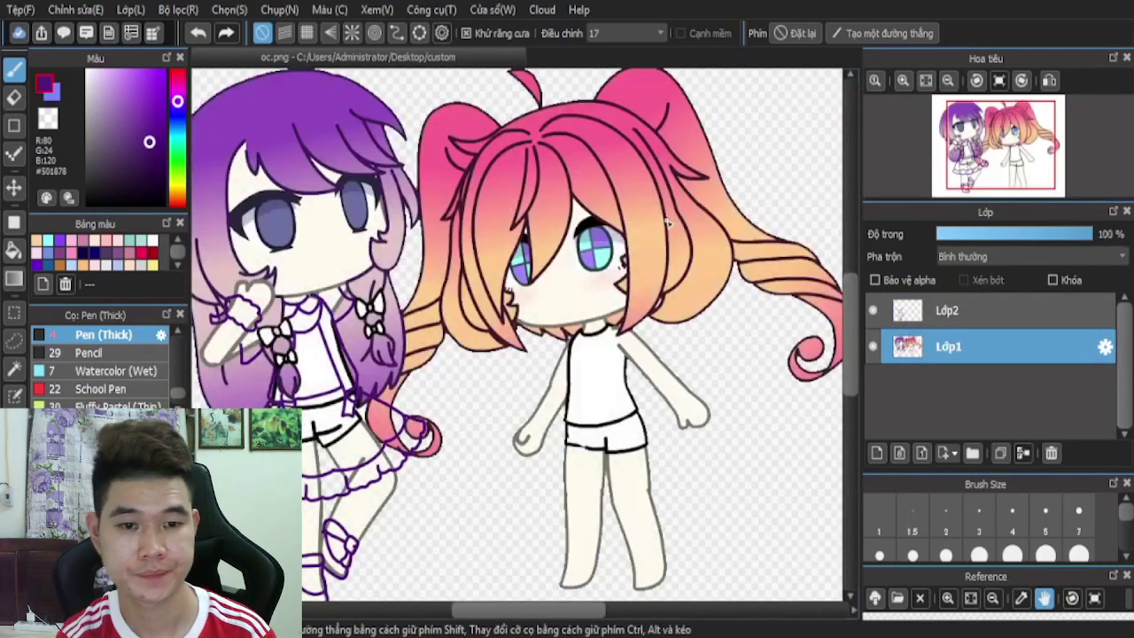
drag(1017, 239, 1041, 237)
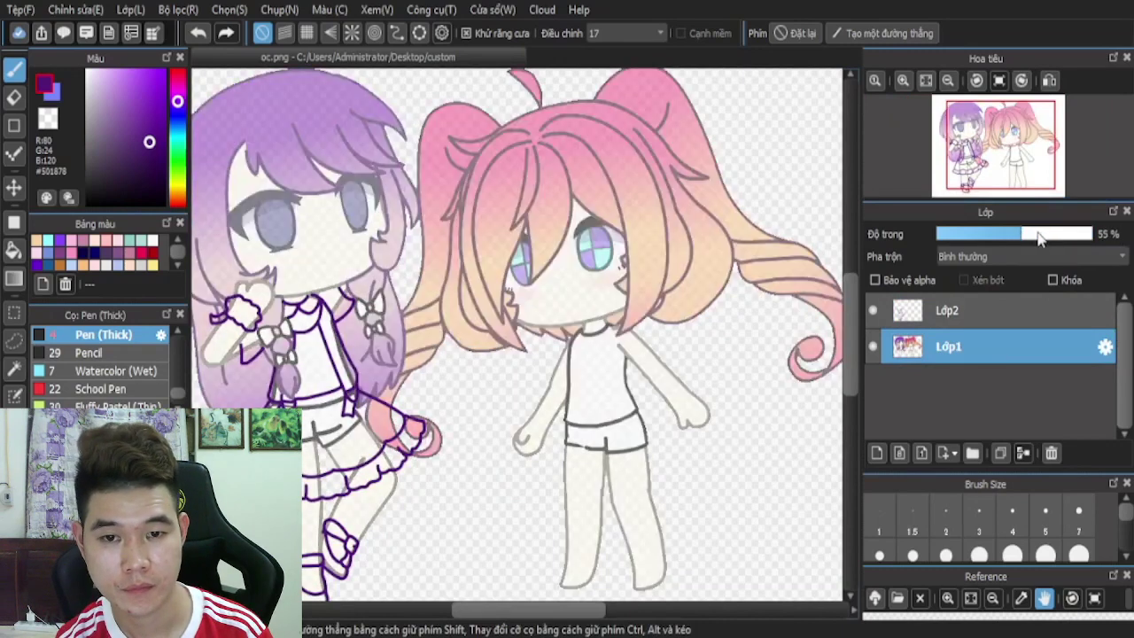
- Choose dark red #801E2A as the pen colour, with Lớp1 at 100% opacity and Lớp2 active
click(947, 311)
drag(174, 89, 169, 58)
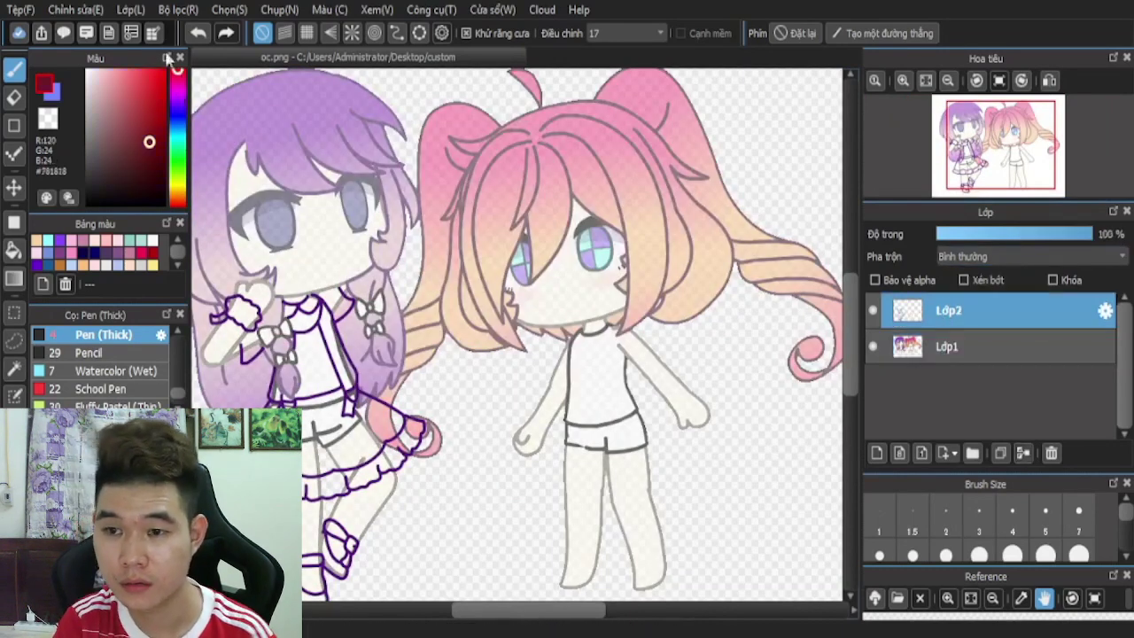
click(941, 346)
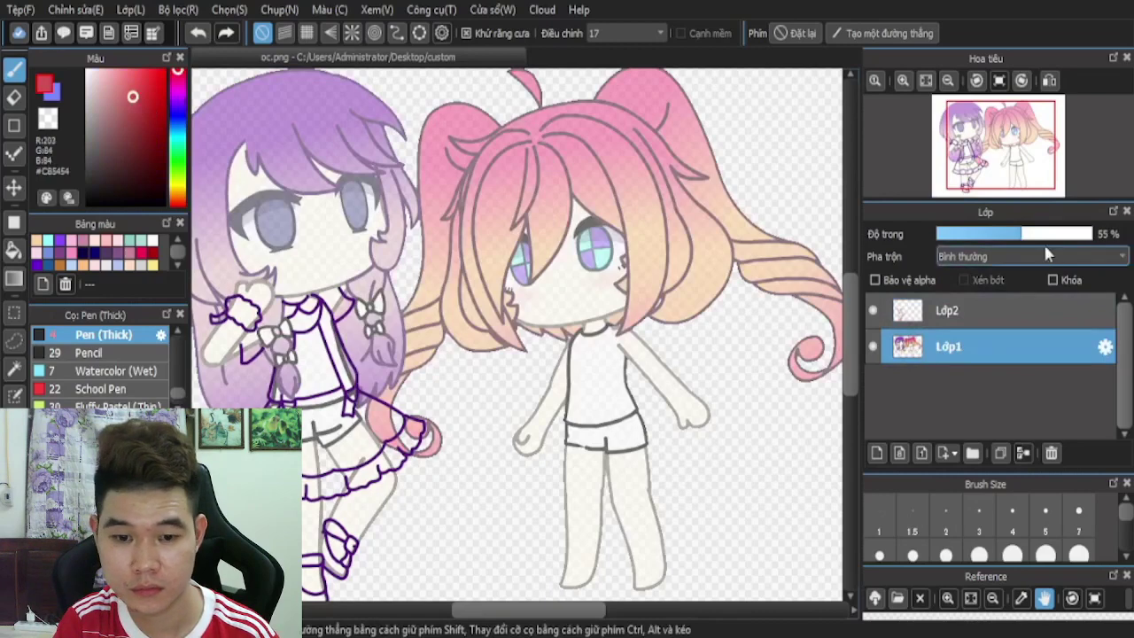
drag(1044, 236, 1113, 229)
click(153, 113)
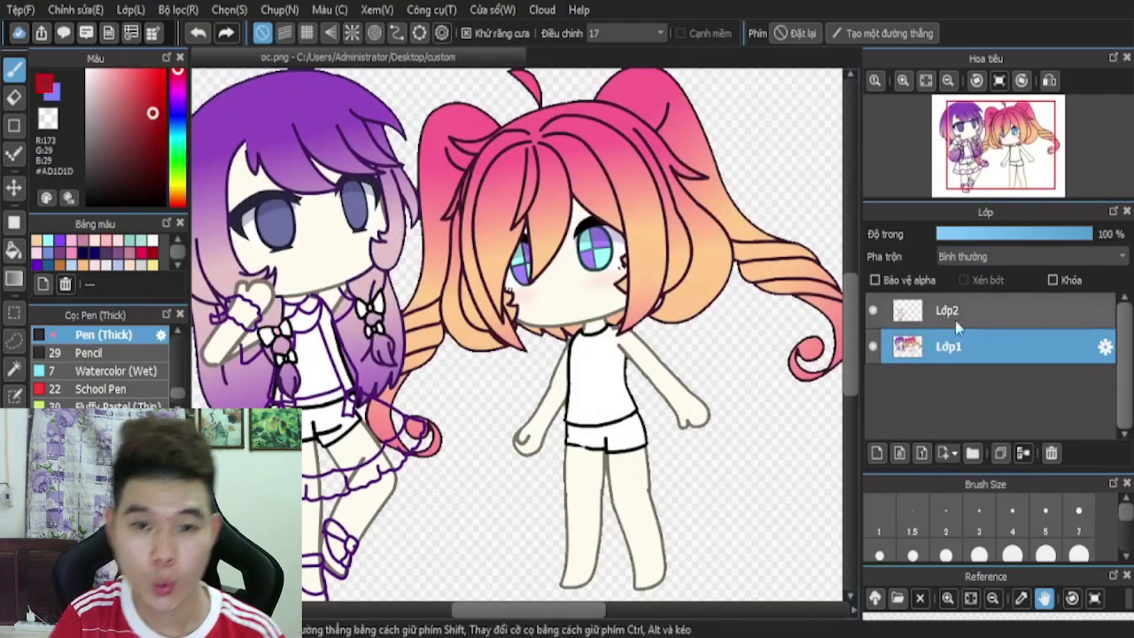
click(948, 310)
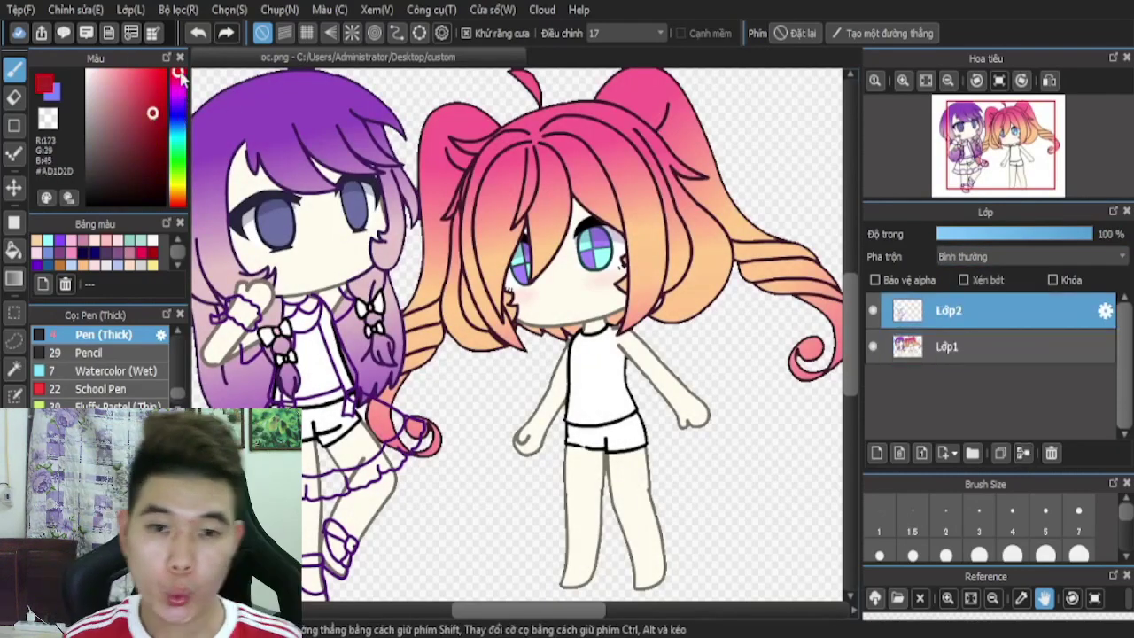
drag(140, 123, 138, 120)
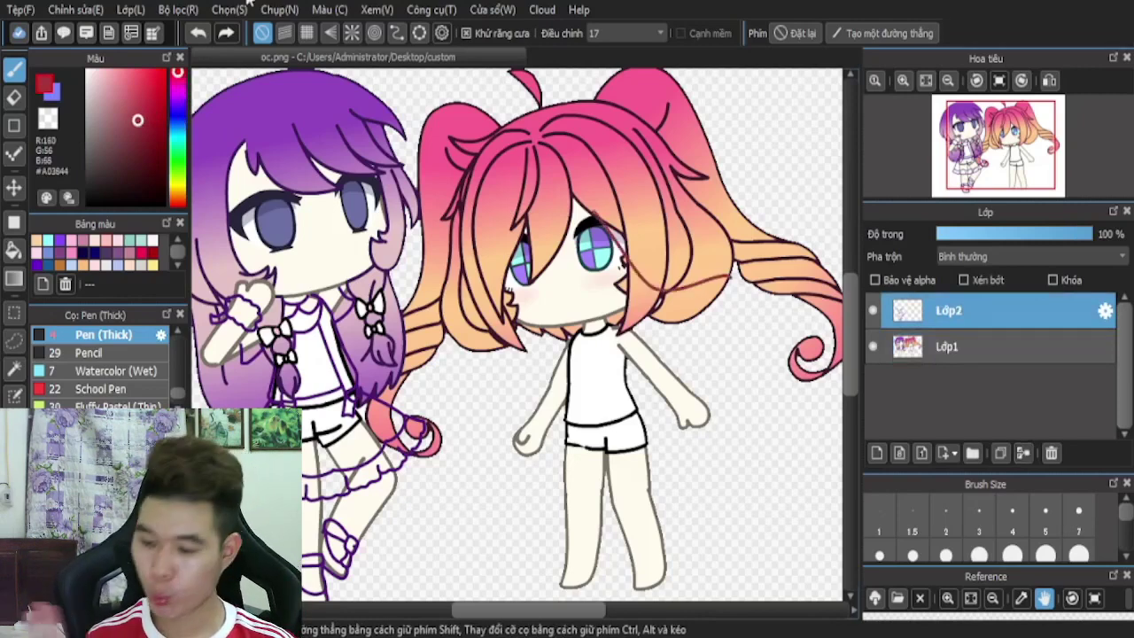
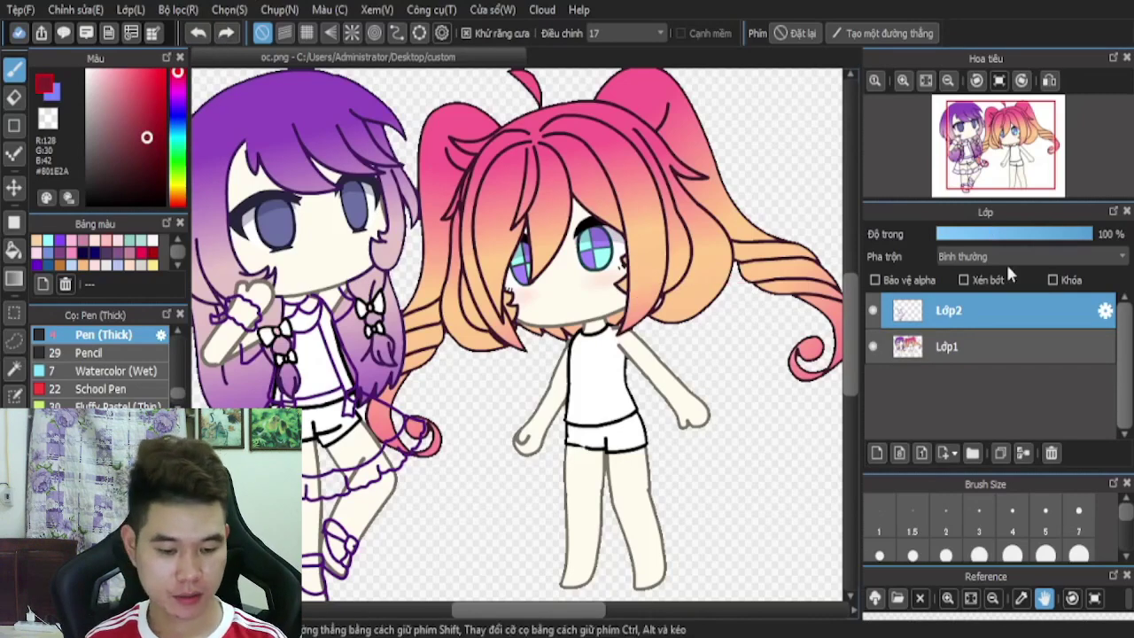
- Fade the character layer Lớp1 to about half opacity and make the outline layer Lớp2 active
click(989, 236)
drag(987, 239, 1107, 233)
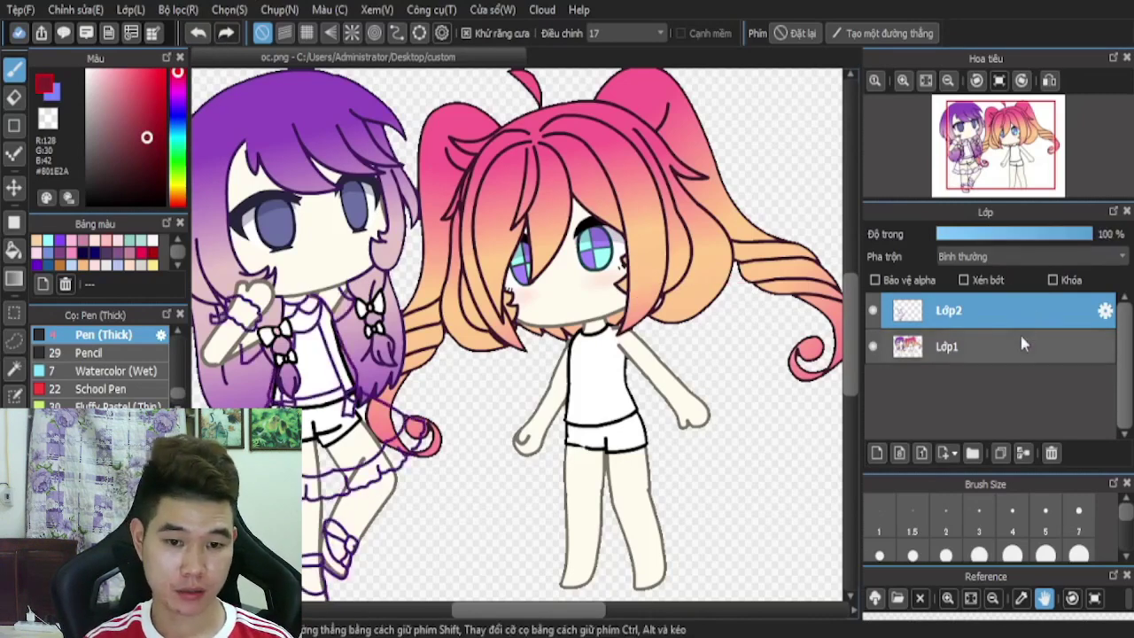
click(1024, 346)
click(1007, 234)
click(979, 309)
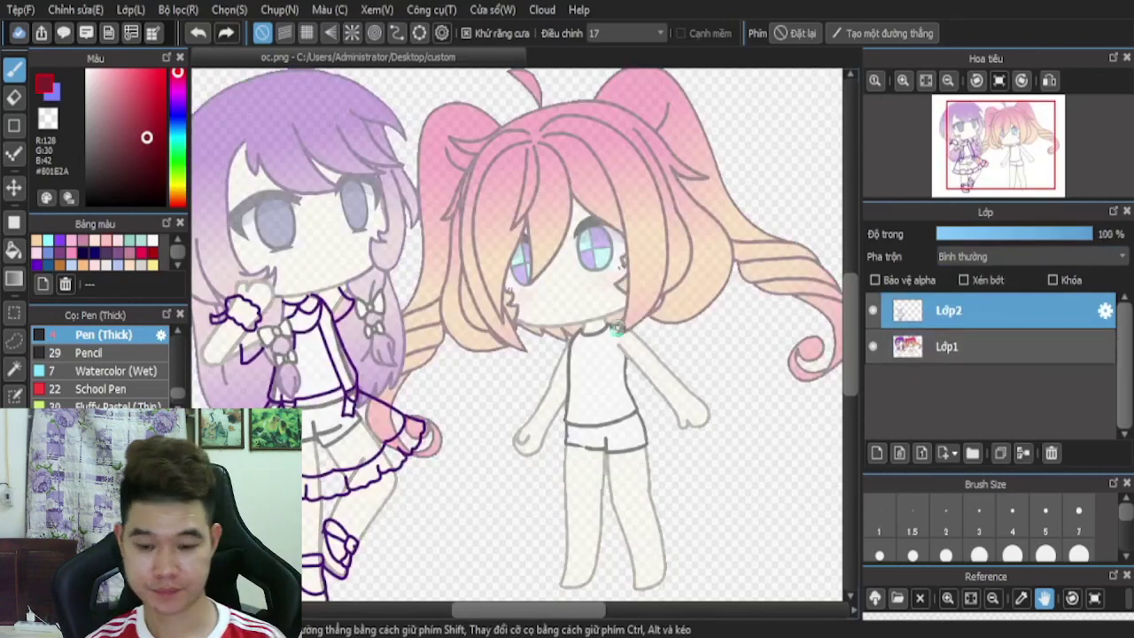
scroll(557, 335, up, 5)
mouse_move(612, 293)
mouse_down()
mouse_move(522, 355)
mouse_move(449, 365)
mouse_move(382, 327)
mouse_move(371, 414)
mouse_move(420, 489)
mouse_move(474, 483)
mouse_move(503, 433)
mouse_move(487, 382)
mouse_move(449, 346)
mouse_move(395, 329)
mouse_up()
key(ctrl+z)
scroll(393, 299, up, 3)
scroll(460, 310, down, 4)
scroll(460, 310, down, 3)
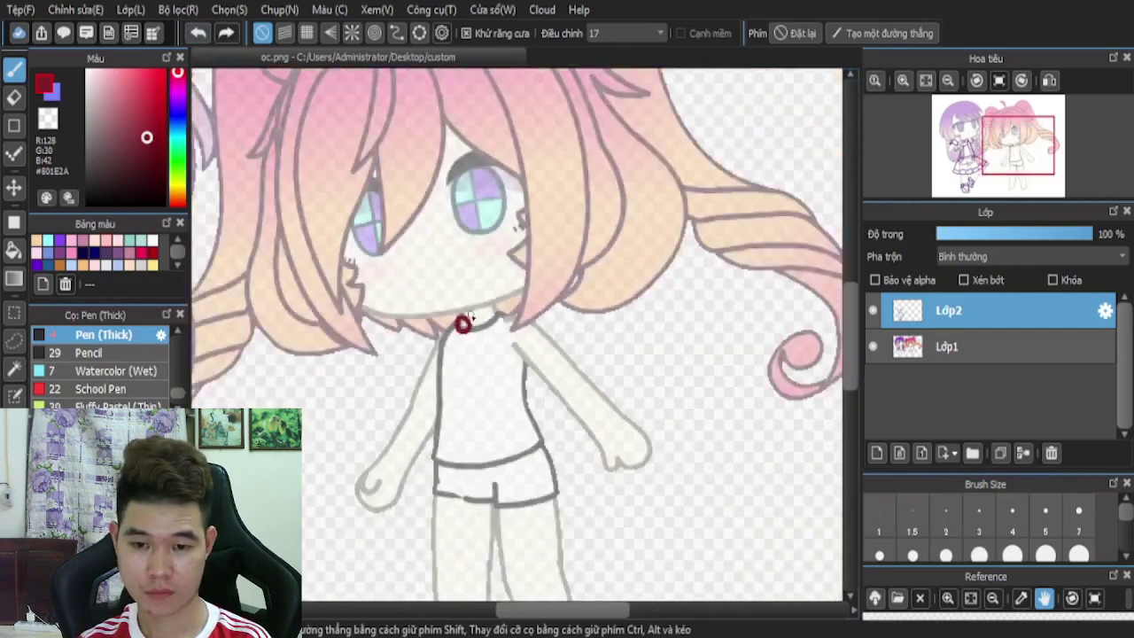
scroll(413, 312, up, 3)
key(ctrl+z)
- Try a dark red choker on the pigtailed character's neck, with a square buckle, a rounded strap and a small side loop
scroll(412, 355, up, 2)
scroll(412, 355, up, 2)
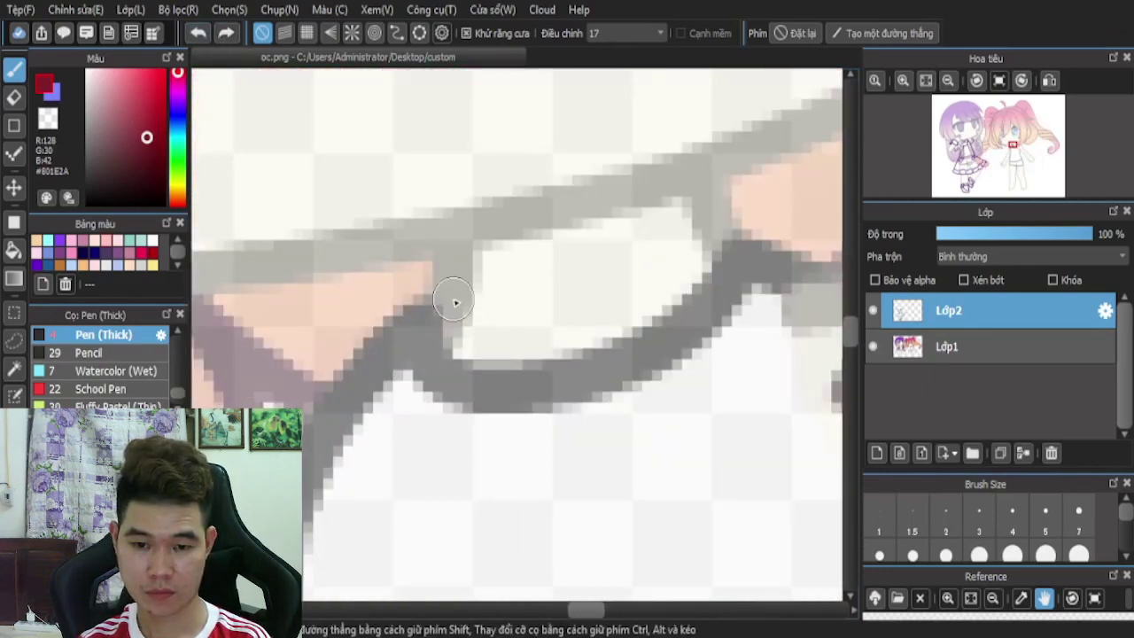
mouse_move(454, 288)
mouse_down()
mouse_move(410, 368)
mouse_move(410, 393)
mouse_move(504, 414)
mouse_move(519, 378)
mouse_move(511, 321)
mouse_move(443, 298)
mouse_move(509, 357)
mouse_move(478, 343)
mouse_move(528, 331)
mouse_move(507, 315)
mouse_move(730, 184)
mouse_move(768, 239)
mouse_move(746, 305)
mouse_move(653, 362)
mouse_move(540, 376)
mouse_up()
scroll(540, 376, down, 5)
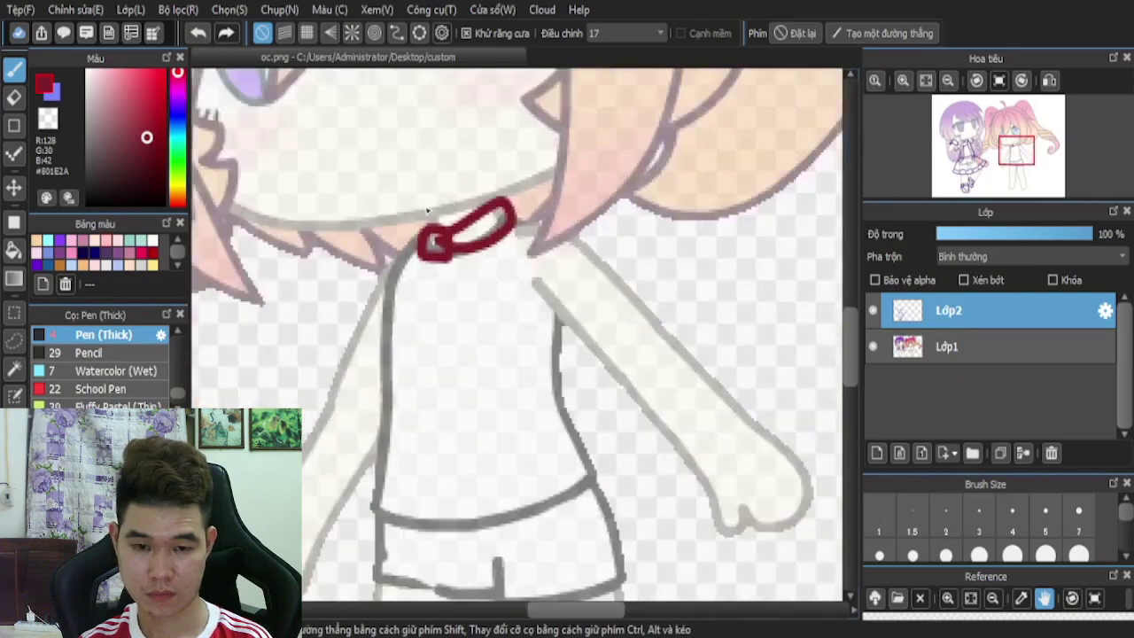
scroll(470, 341, up, 5)
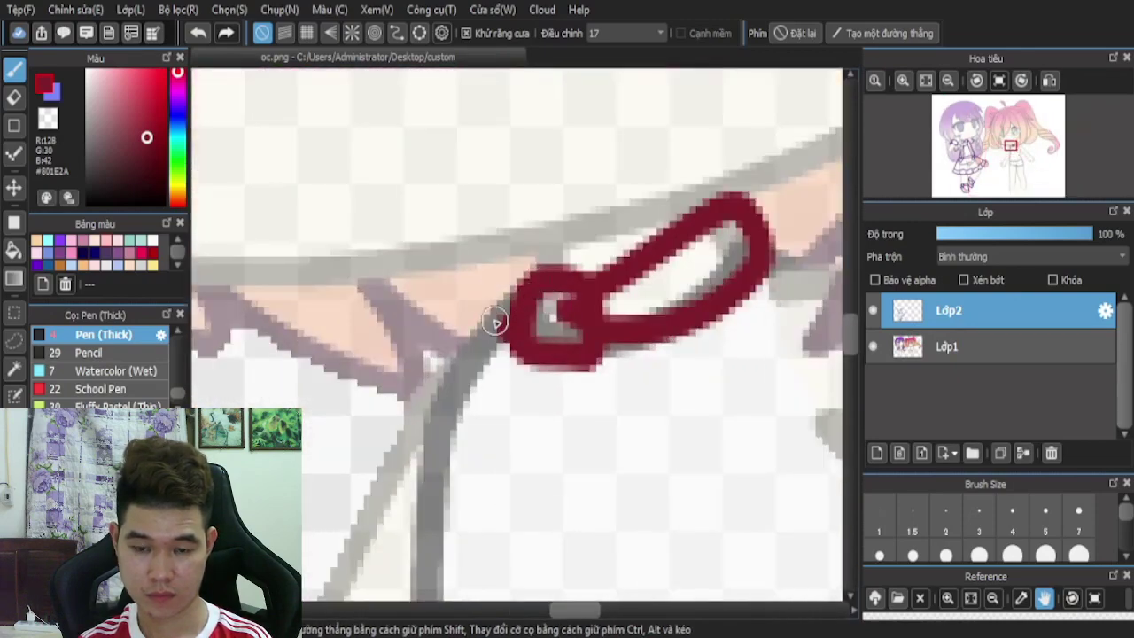
drag(496, 323, 507, 277)
scroll(567, 272, down, 4)
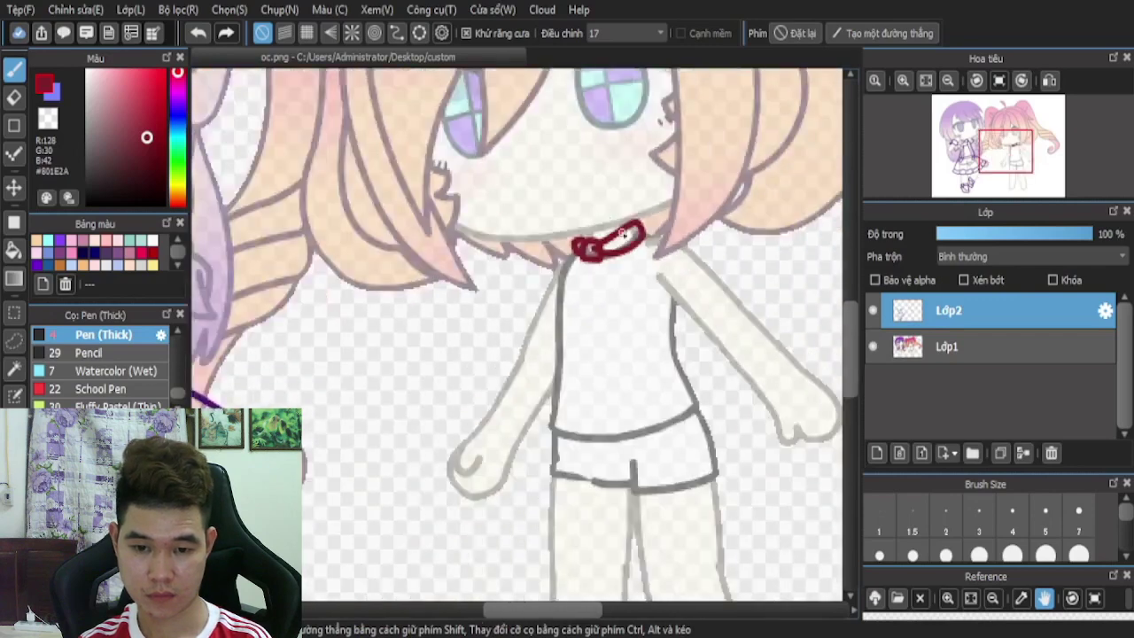
scroll(620, 248, up, 4)
scroll(612, 239, down, 6)
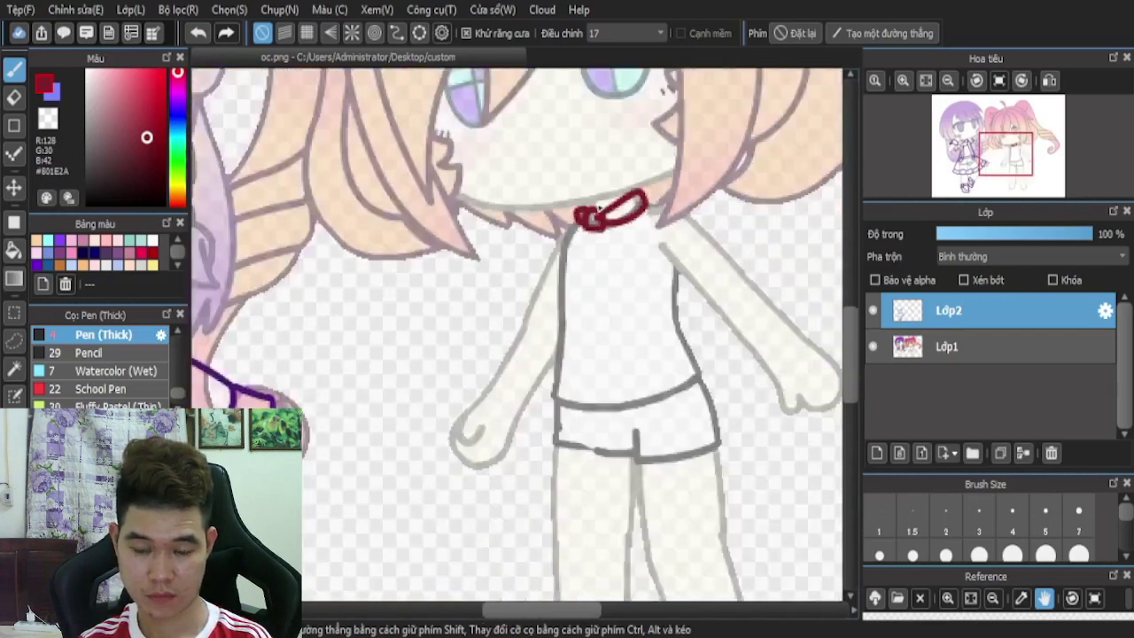
scroll(608, 262, up, 5)
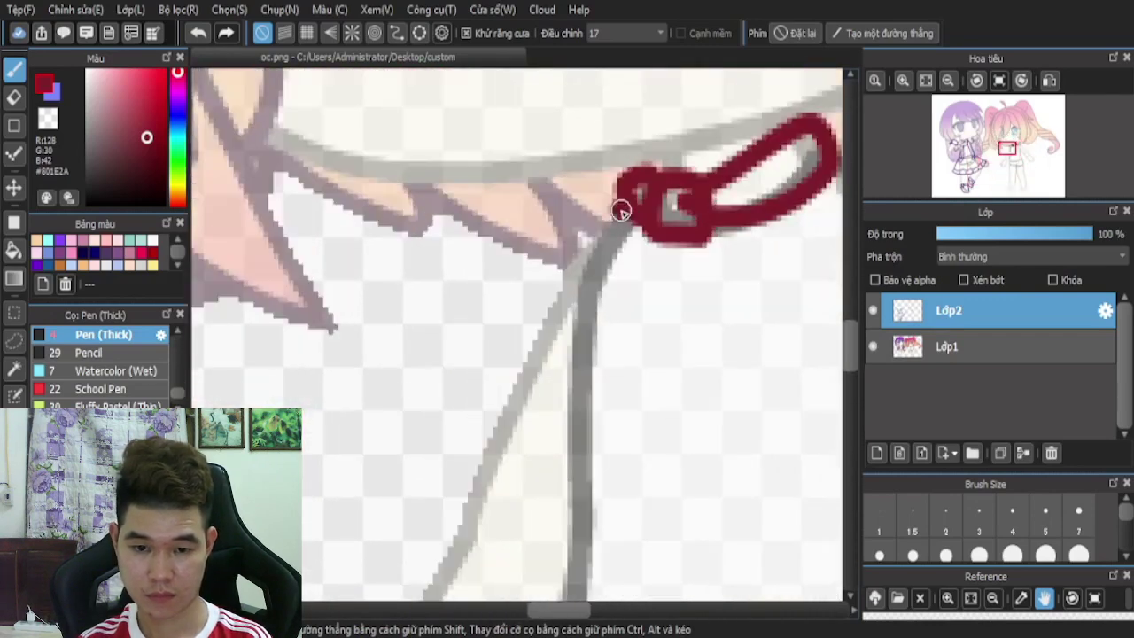
- Try a dark red line down the side of the torso, and undo both it and the whole buckled choker
mouse_move(621, 211)
mouse_down()
mouse_move(572, 306)
mouse_move(566, 558)
mouse_up()
scroll(431, 286, down, 5)
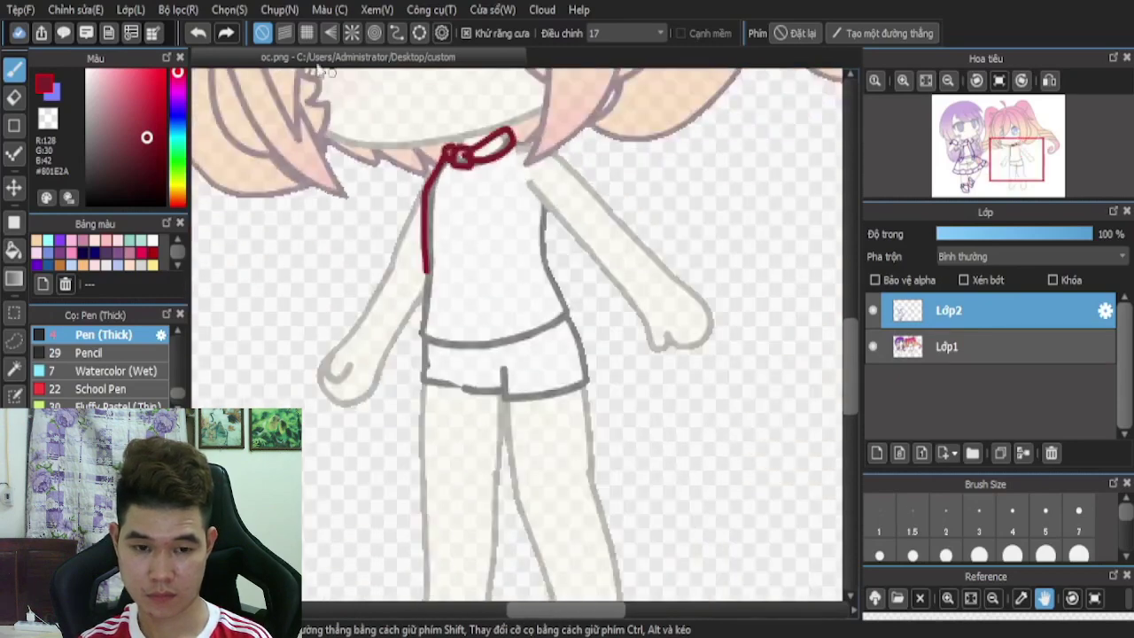
click(199, 34)
click(199, 34)
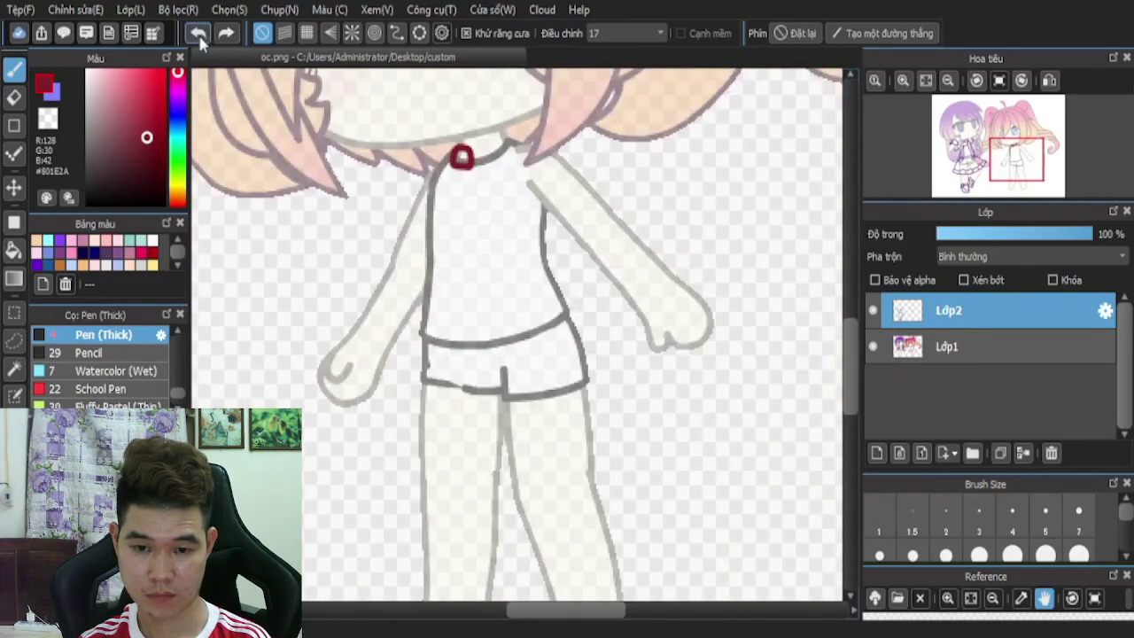
click(198, 34)
scroll(466, 195, up, 5)
scroll(479, 177, down, 4)
scroll(440, 254, up, 5)
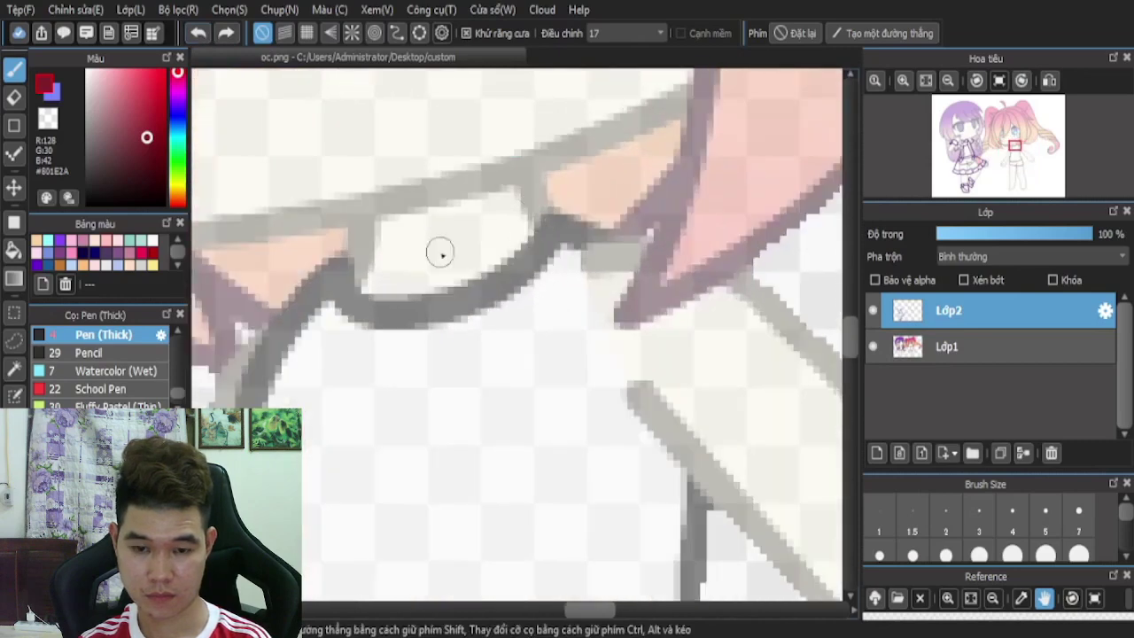
mouse_move(339, 284)
mouse_down()
mouse_move(332, 240)
mouse_move(384, 188)
mouse_move(469, 165)
mouse_move(525, 162)
mouse_move(560, 232)
mouse_up()
scroll(521, 256, down, 5)
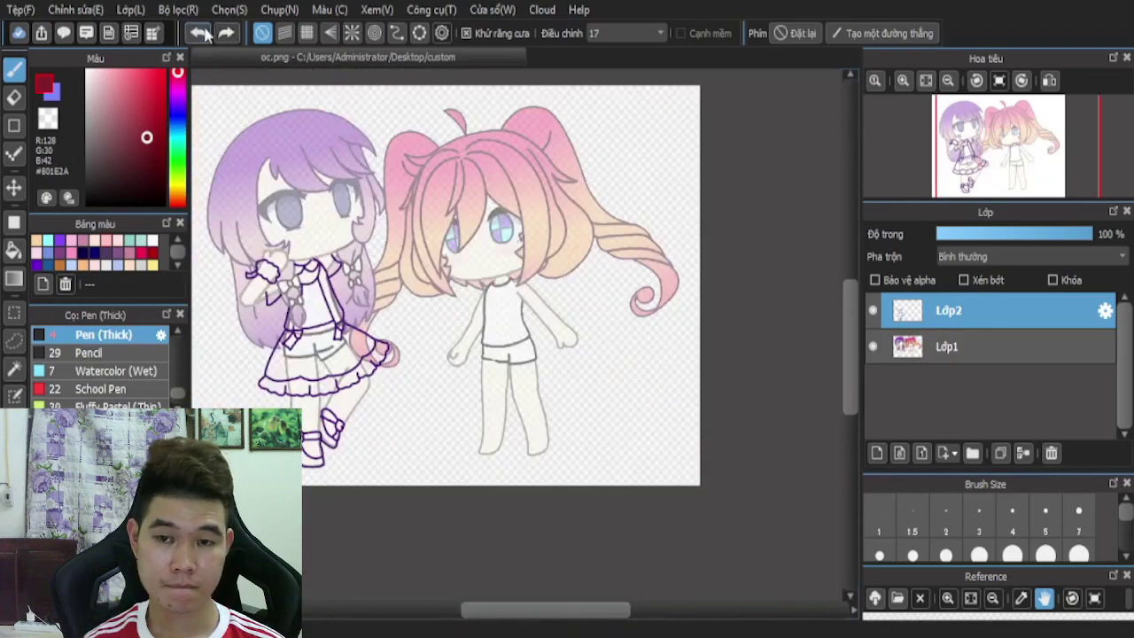
- Draw a dark red oval collar opening around the pigtailed character's neck, with an upper arc and a curve along the neckline
scroll(559, 330, up, 8)
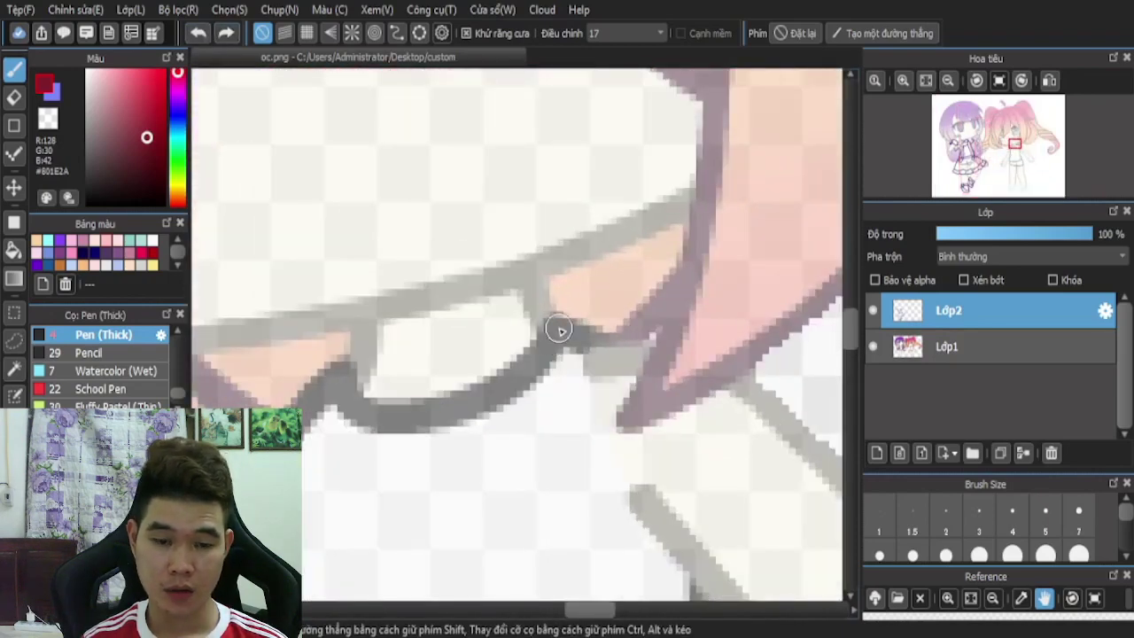
mouse_move(559, 329)
mouse_down()
mouse_move(556, 287)
mouse_move(527, 252)
mouse_move(448, 246)
mouse_move(348, 275)
mouse_move(316, 329)
mouse_move(332, 372)
mouse_up()
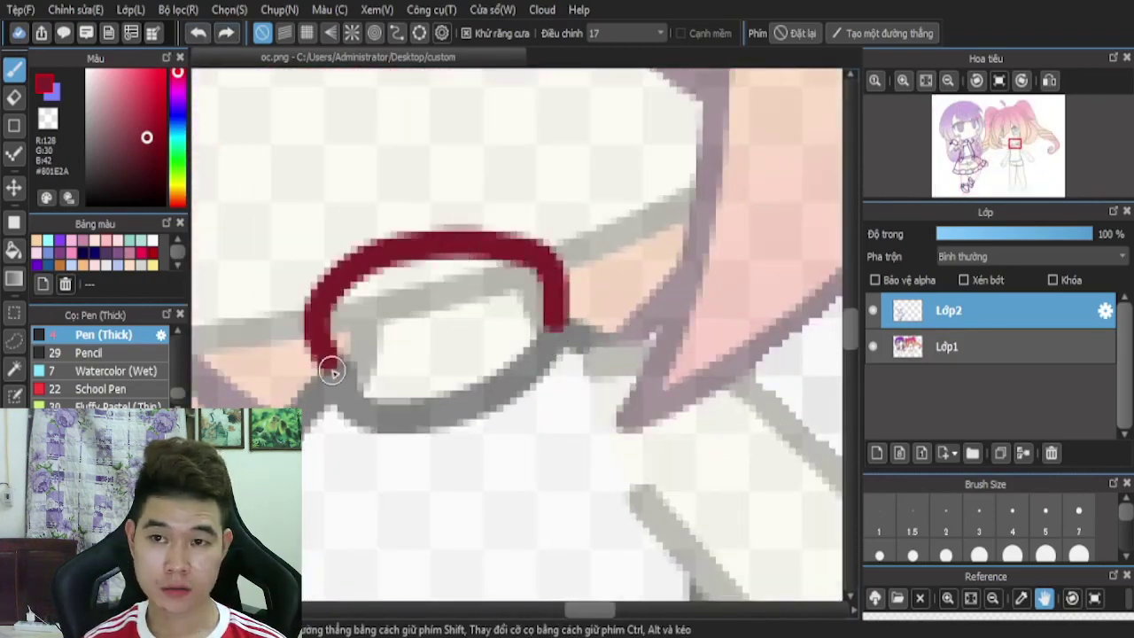
scroll(331, 372, down, 6)
scroll(352, 378, up, 6)
mouse_move(544, 309)
mouse_down()
mouse_move(459, 385)
mouse_move(369, 402)
mouse_move(302, 367)
mouse_up()
- Add two pointed collar flaps meeting at the middle of the neckline curve
mouse_move(383, 434)
mouse_down()
mouse_move(311, 458)
mouse_move(278, 386)
mouse_move(288, 344)
mouse_up()
key(ctrl+z)
mouse_move(413, 399)
mouse_down()
mouse_move(307, 481)
mouse_move(286, 351)
mouse_up()
mouse_move(414, 407)
mouse_down()
mouse_move(459, 483)
mouse_move(485, 485)
mouse_move(538, 403)
mouse_move(560, 335)
mouse_move(560, 319)
mouse_move(522, 298)
mouse_up()
scroll(504, 306, down, 2)
scroll(504, 306, down, 2)
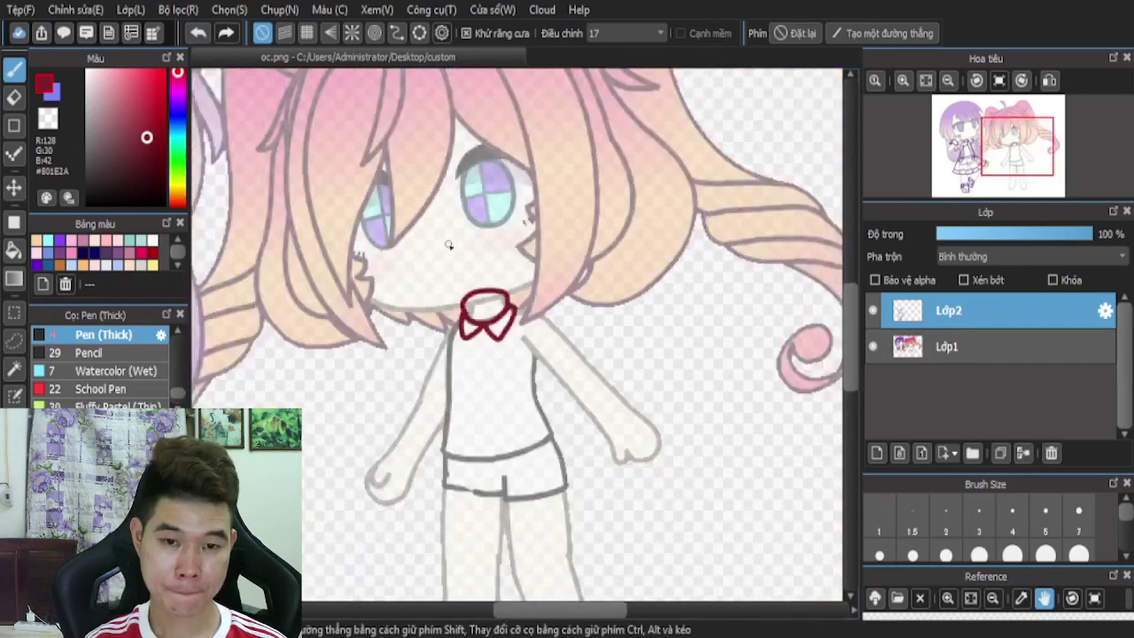
- Draw the top's left side line from the collar over the shoulder down to the waist
scroll(461, 319, up, 4)
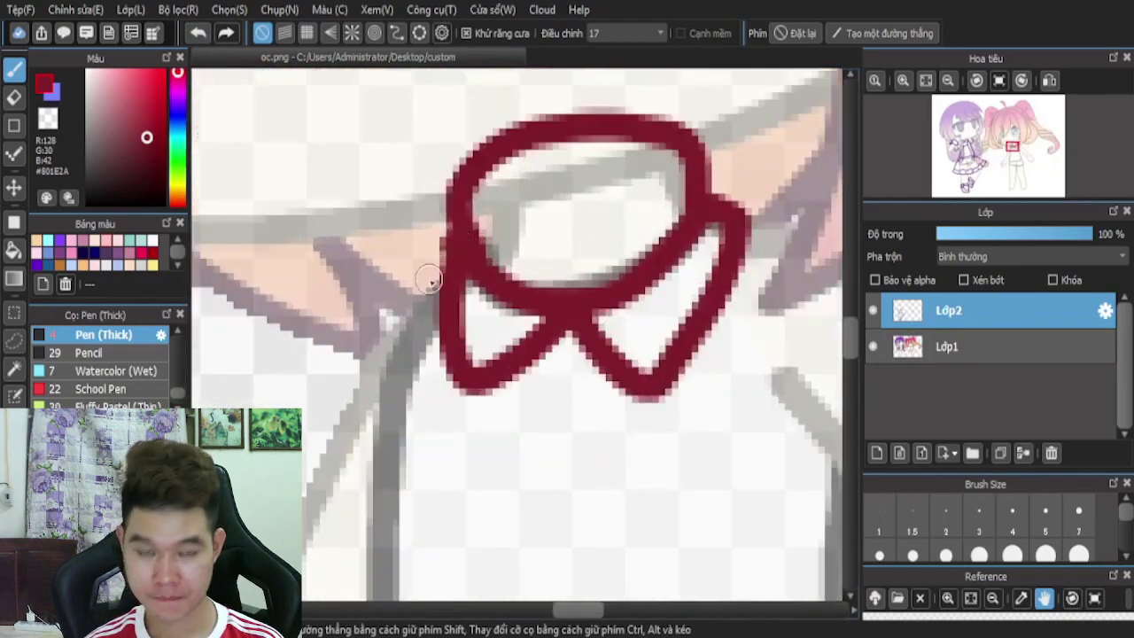
mouse_move(429, 280)
mouse_down()
mouse_move(367, 403)
mouse_move(367, 481)
mouse_up()
scroll(493, 358, down, 4)
scroll(414, 280, up, 4)
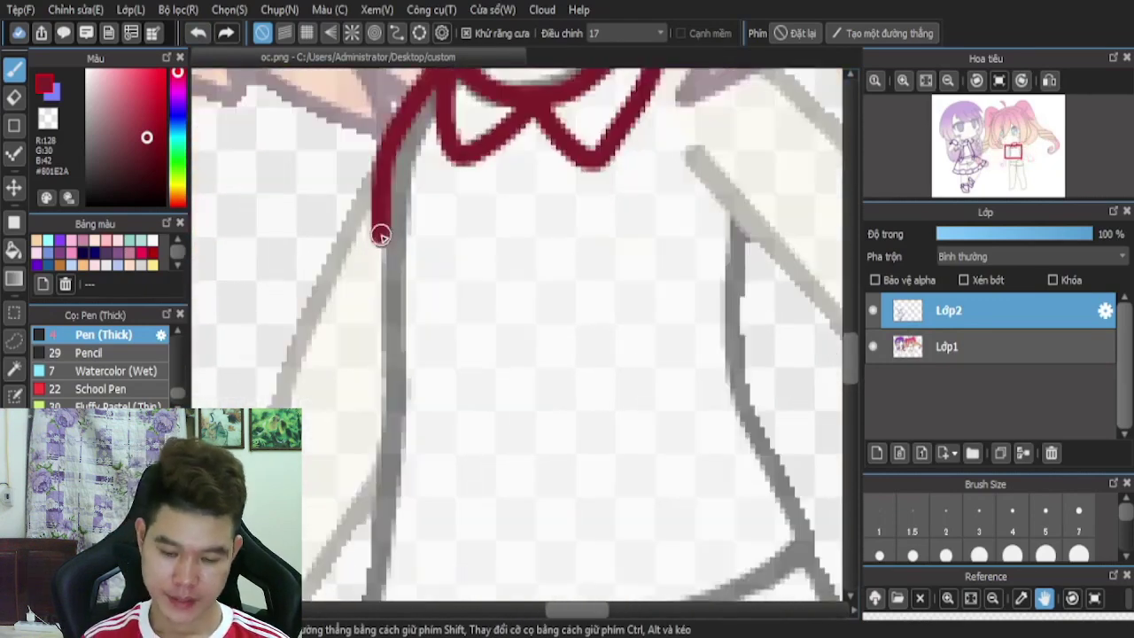
mouse_move(381, 234)
mouse_down()
mouse_move(385, 439)
mouse_move(353, 599)
mouse_up()
scroll(599, 304, down, 4)
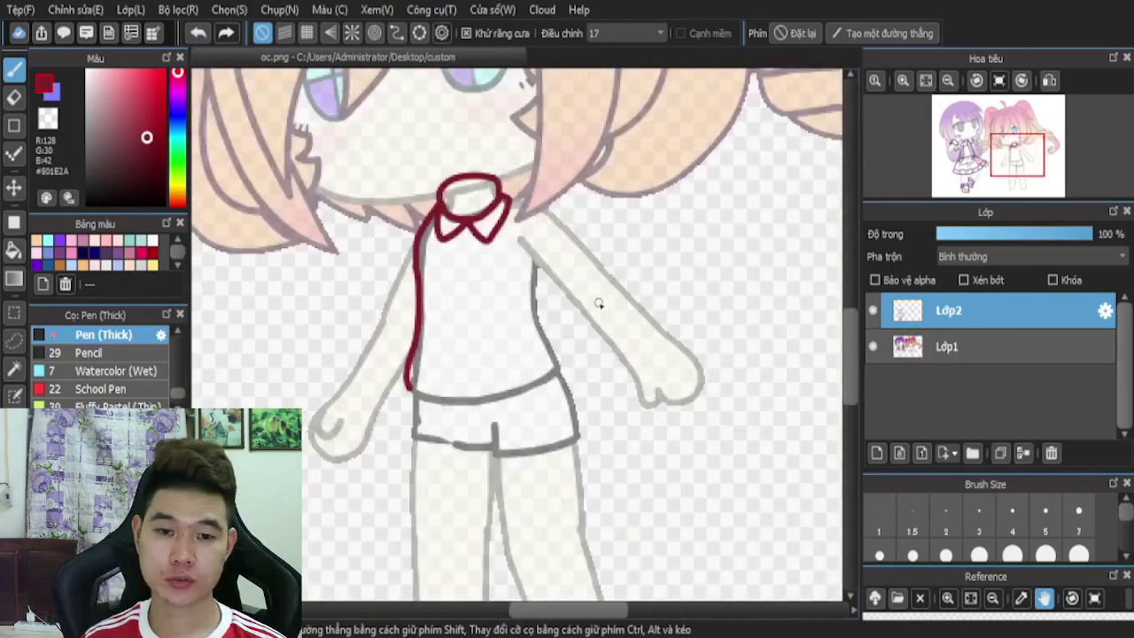
- Draw a short, wide sleeve outline on the left upper arm, joined to the top's side line
scroll(521, 300, down, 2)
scroll(518, 266, up, 5)
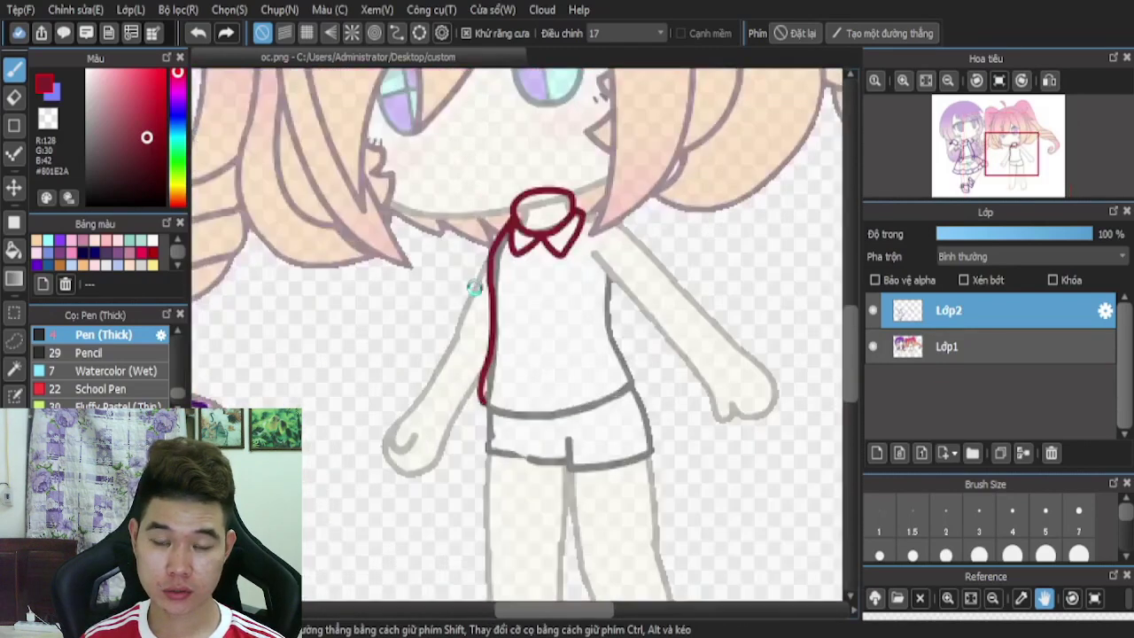
mouse_move(494, 215)
mouse_down()
mouse_move(379, 291)
mouse_move(388, 366)
mouse_move(445, 448)
mouse_move(492, 478)
mouse_up()
scroll(367, 230, down, 2)
scroll(367, 230, down, 1)
scroll(372, 235, up, 2)
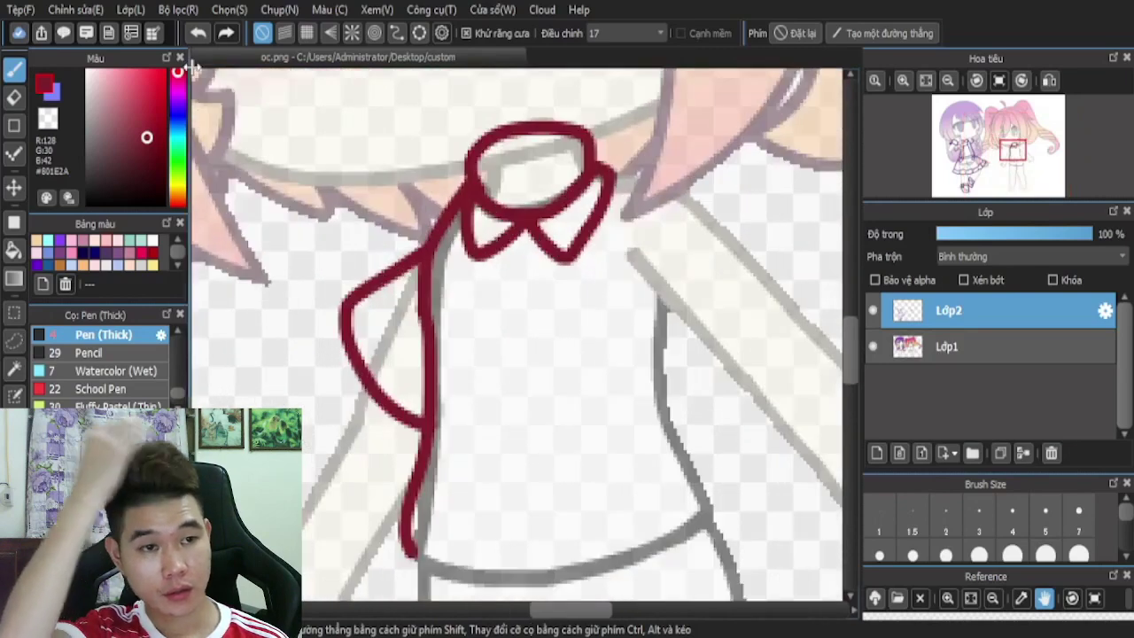
- Undo the last stroke and redraw the shirt's left side line from the armpit down to the waist in dark red
key(ctrl+z)
scroll(405, 254, up, 1)
mouse_move(426, 253)
mouse_down()
mouse_move(316, 373)
mouse_move(370, 567)
mouse_move(417, 576)
mouse_up()
scroll(417, 576, down, 2)
- Draw the lower sleeve around the left forearm, ending in a straight cuff edge above the hand
scroll(342, 386, up, 2)
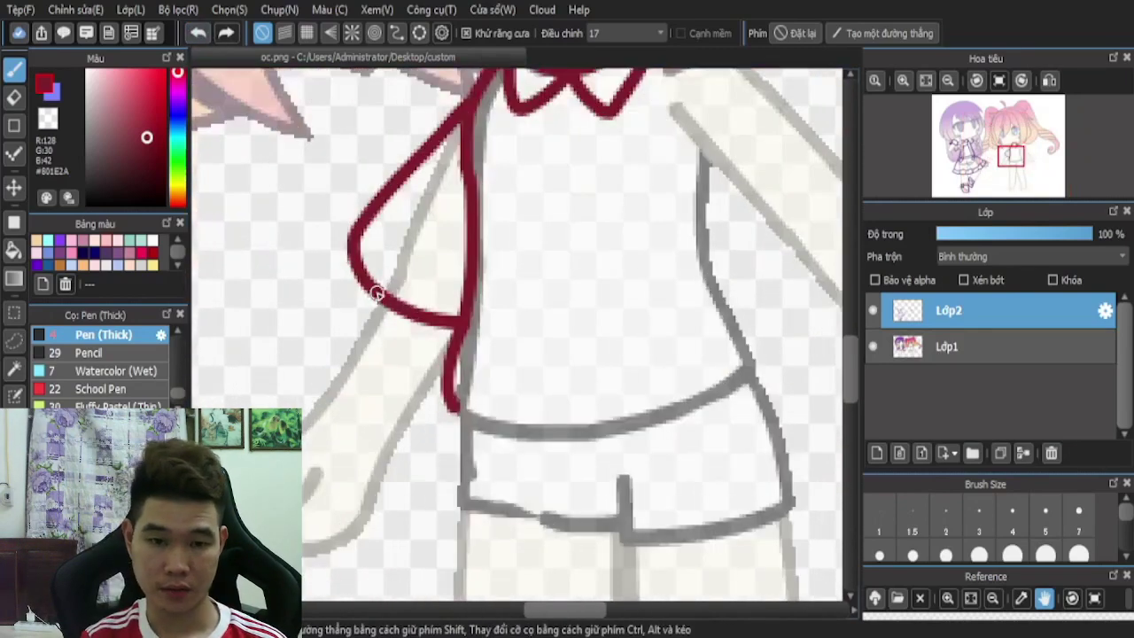
scroll(417, 434, up, 1)
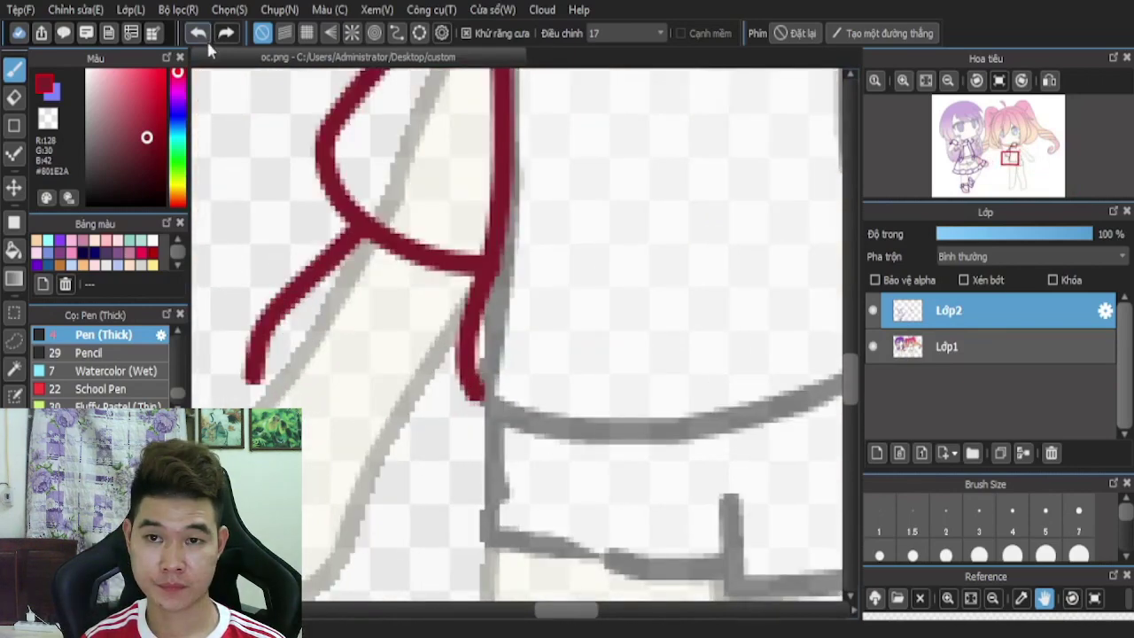
mouse_move(350, 227)
mouse_down()
mouse_move(227, 395)
mouse_move(393, 517)
mouse_move(445, 408)
mouse_up()
scroll(462, 390, down, 3)
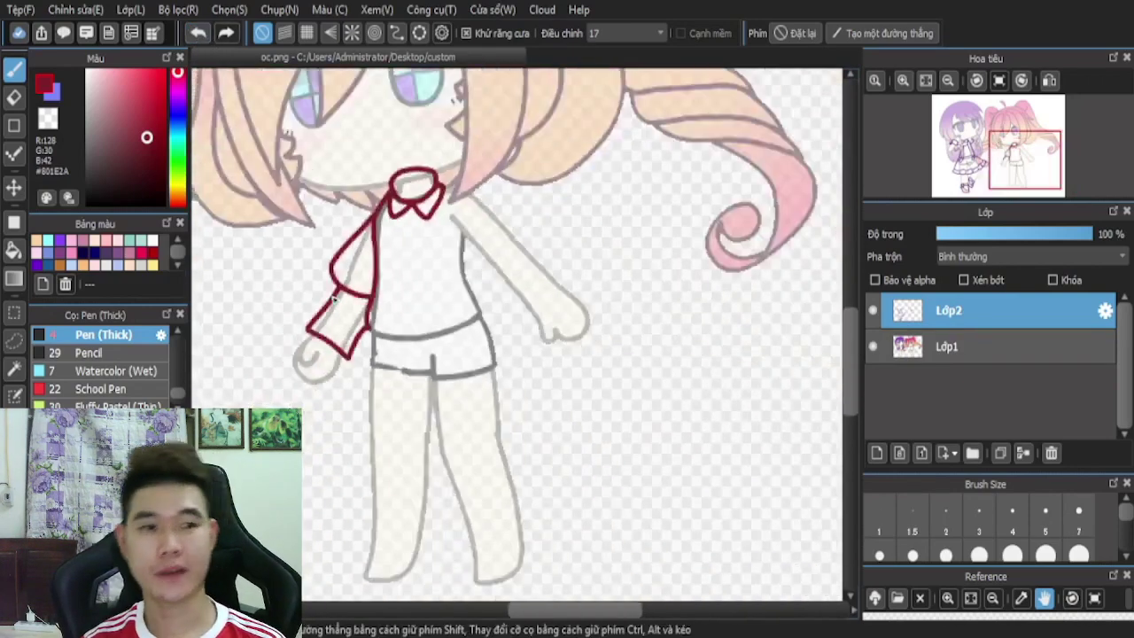
- Draw the puffed upper sleeve over the right arm and the straight-edged lower sleeve around its forearm
scroll(528, 260, up, 4)
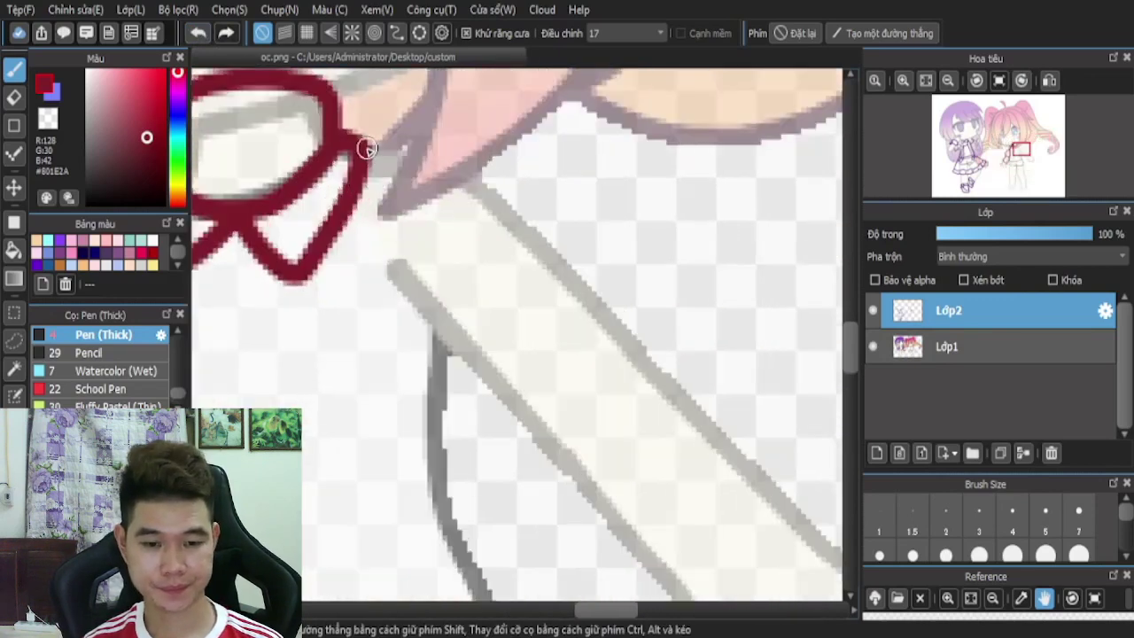
mouse_move(390, 149)
mouse_down()
mouse_move(507, 189)
mouse_move(657, 294)
mouse_move(683, 349)
mouse_move(649, 459)
mouse_move(588, 523)
mouse_move(530, 514)
mouse_move(469, 434)
mouse_move(405, 271)
mouse_up()
scroll(405, 271, down, 2)
scroll(491, 241, down, 1)
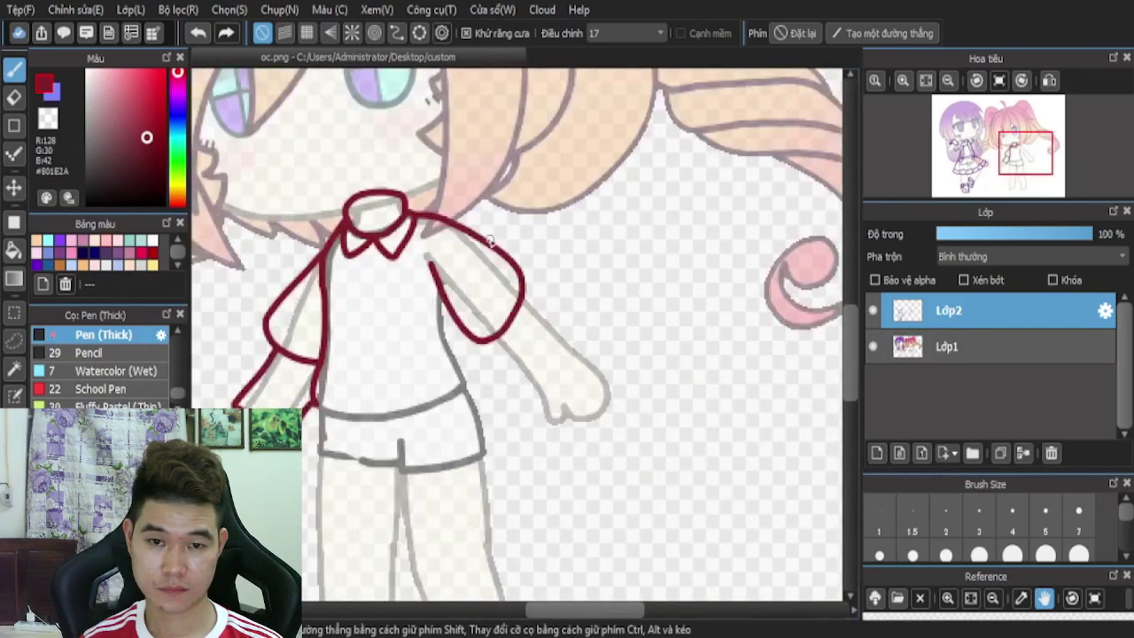
scroll(541, 316, up, 4)
mouse_move(492, 269)
mouse_down()
mouse_move(654, 417)
mouse_move(513, 532)
mouse_move(396, 390)
mouse_up()
scroll(490, 314, down, 3)
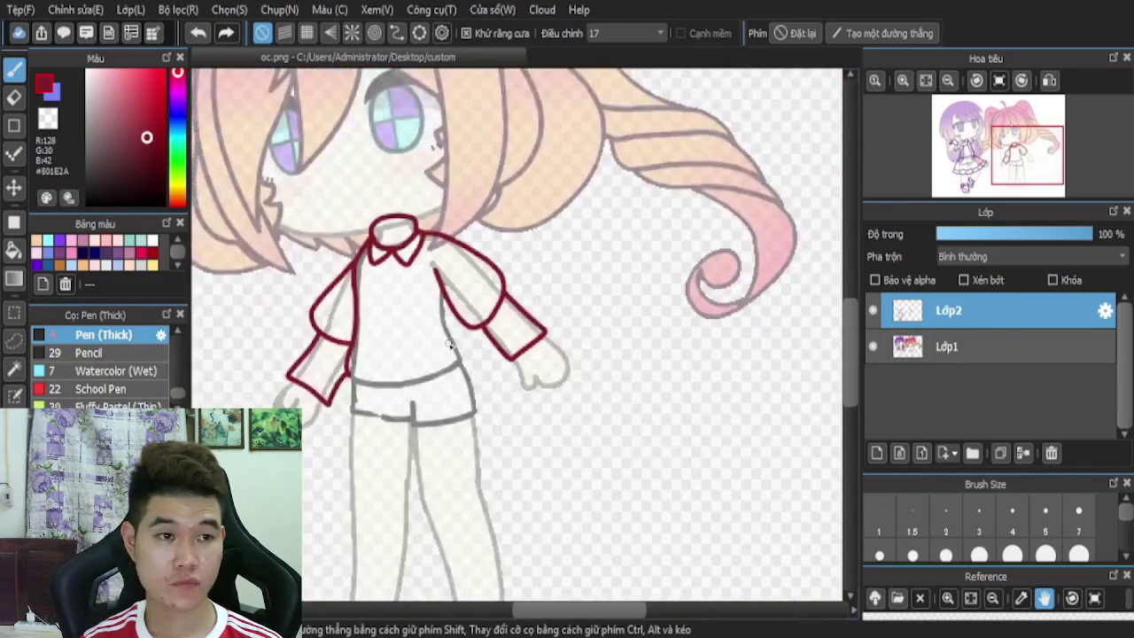
- Draw the shirt's right side line from under the sleeve down to the waist, curving slightly outward
scroll(451, 344, up, 4)
drag(429, 235, 501, 465)
scroll(510, 362, down, 3)
scroll(477, 270, down, 3)
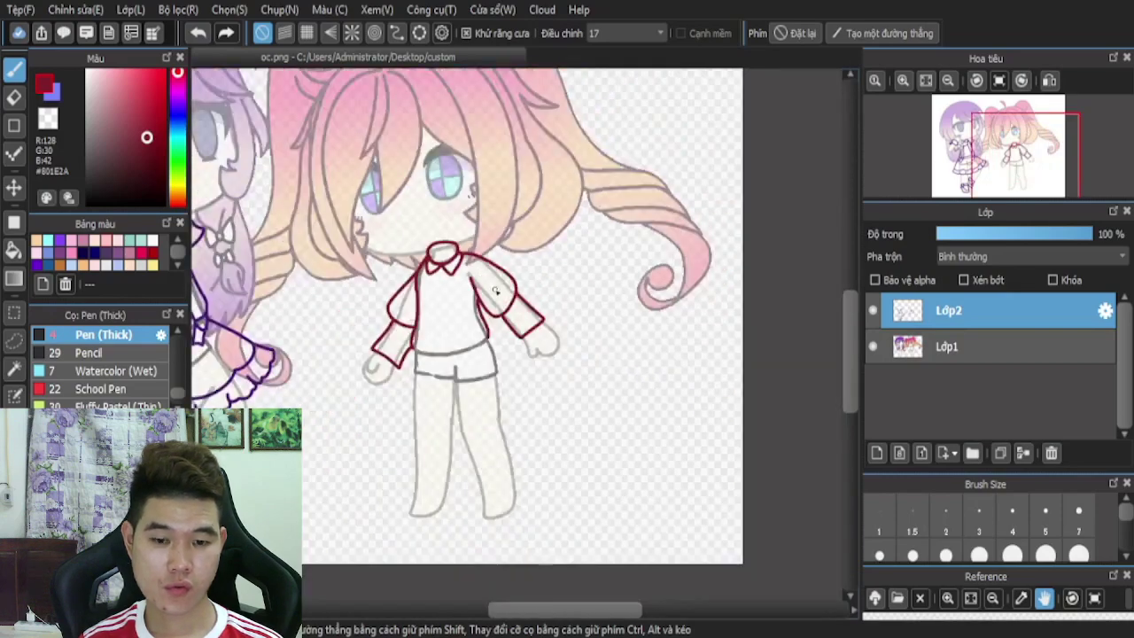
- Draw short vertical fold lines inside the shirt's neckband above the pointed collar
scroll(471, 277, up, 6)
drag(493, 177, 510, 319)
scroll(535, 322, down, 5)
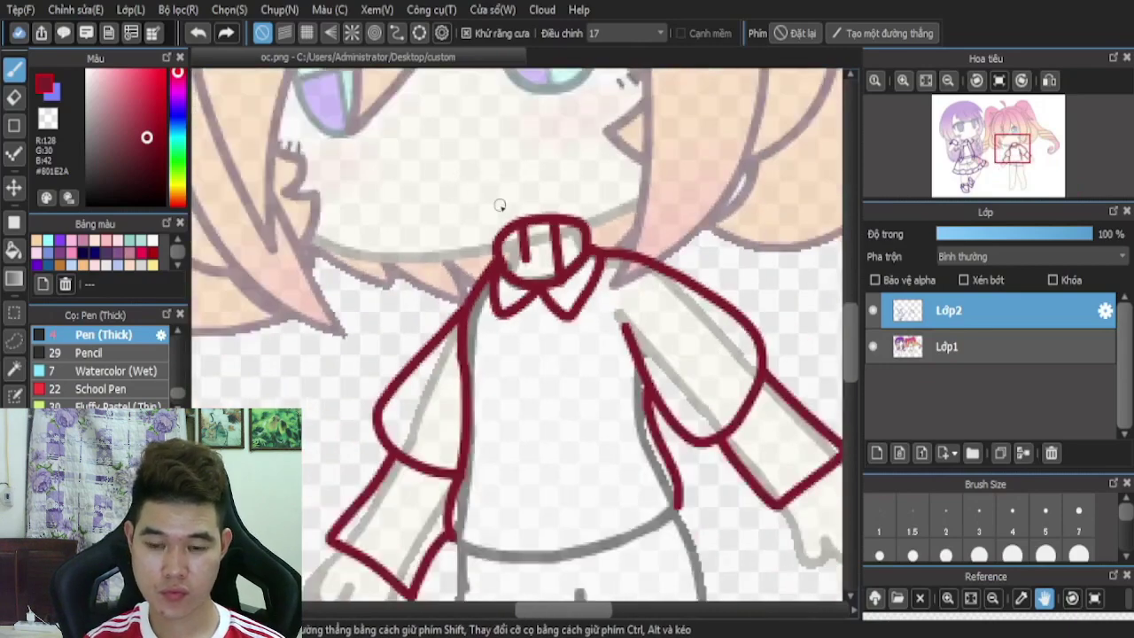
scroll(536, 321, up, 2)
scroll(585, 364, down, 1)
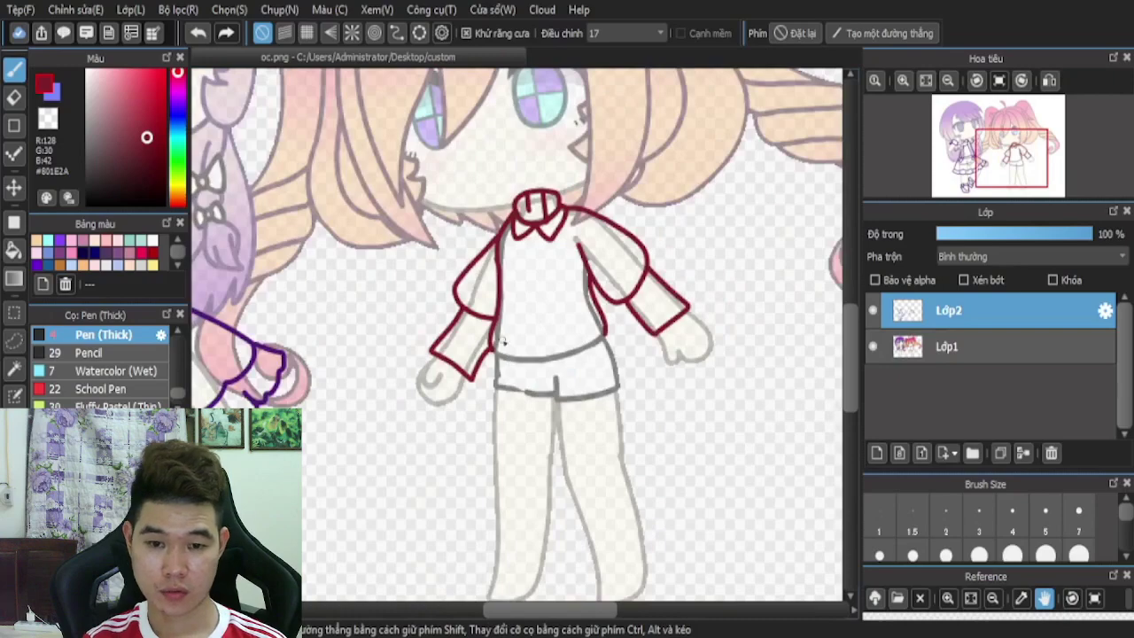
scroll(503, 342, up, 5)
mouse_move(572, 326)
mouse_down()
mouse_move(479, 381)
mouse_move(375, 398)
mouse_up()
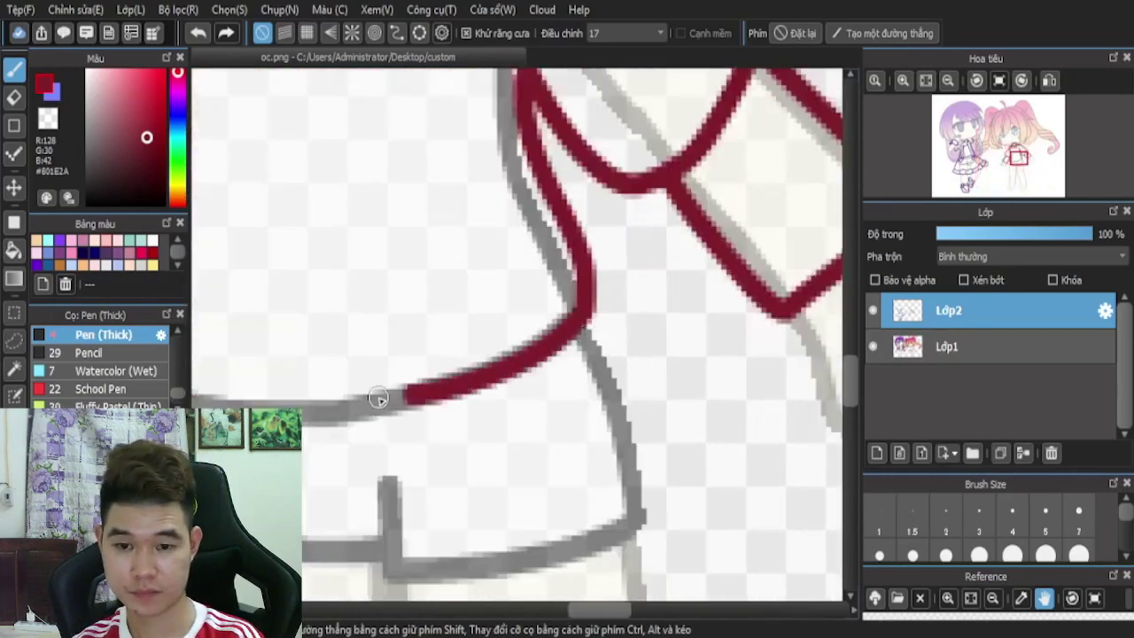
scroll(375, 381, down, 4)
scroll(286, 368, up, 4)
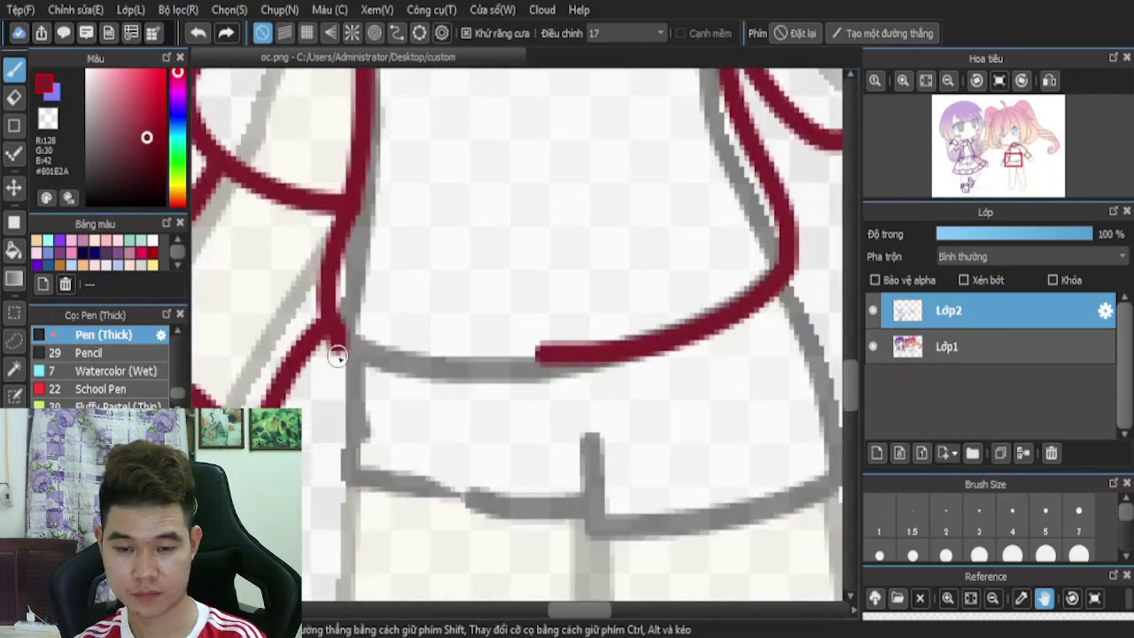
mouse_move(338, 356)
mouse_down()
mouse_move(389, 371)
mouse_move(555, 372)
mouse_up()
scroll(528, 278, down, 5)
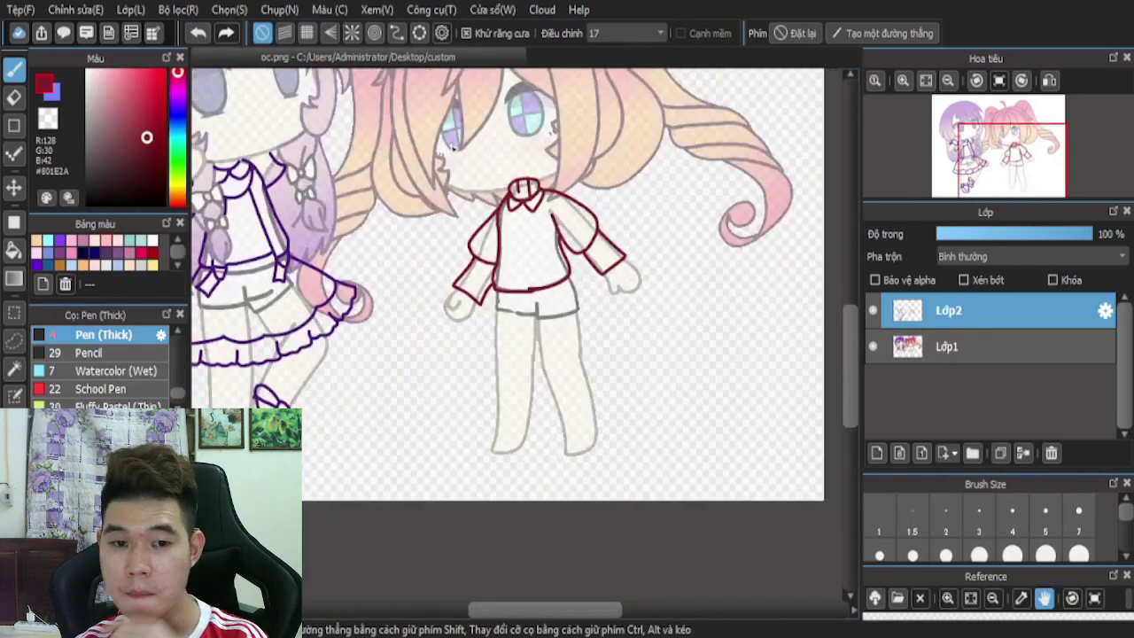
- Draw the shirt's bottom hem as one continuous curve joining the right and left side lines
scroll(532, 285, up, 5)
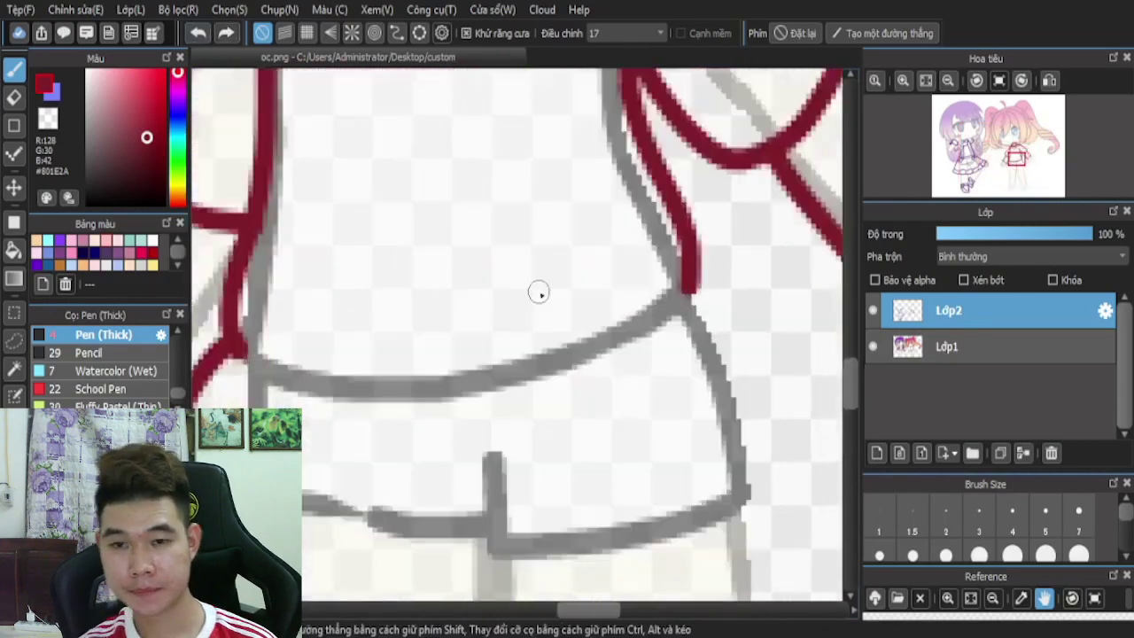
mouse_move(683, 306)
mouse_down()
mouse_move(584, 353)
mouse_move(438, 384)
mouse_move(332, 385)
mouse_move(233, 344)
mouse_up()
scroll(387, 255, down, 5)
scroll(386, 254, down, 2)
scroll(526, 247, down, 2)
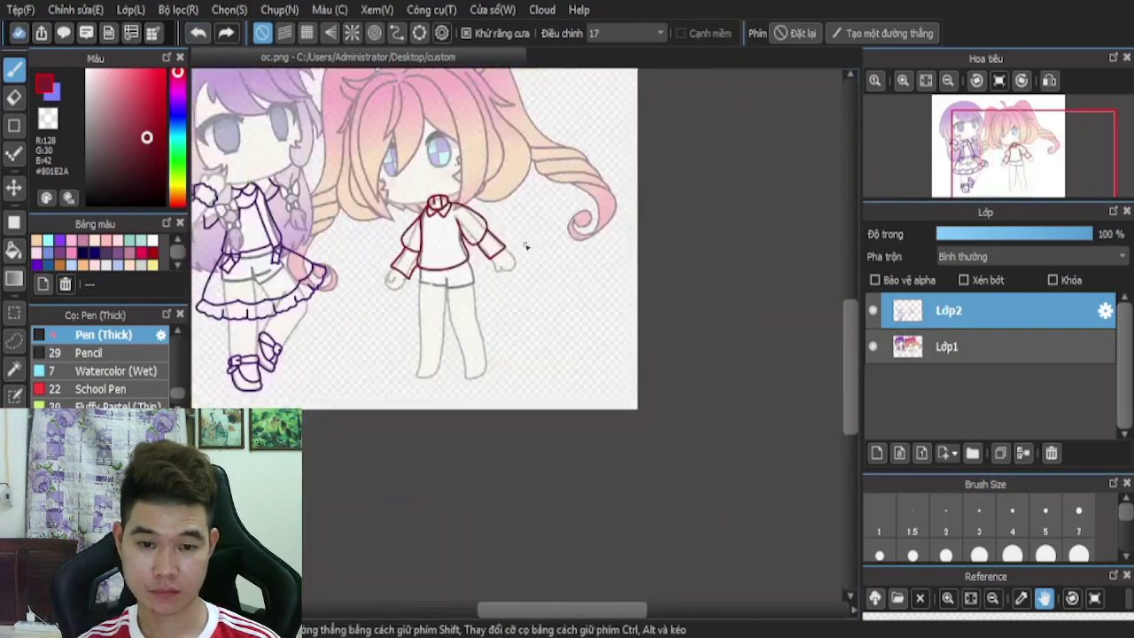
- Draw two parallel stripes across each of the two lower sleeves
scroll(469, 246, up, 5)
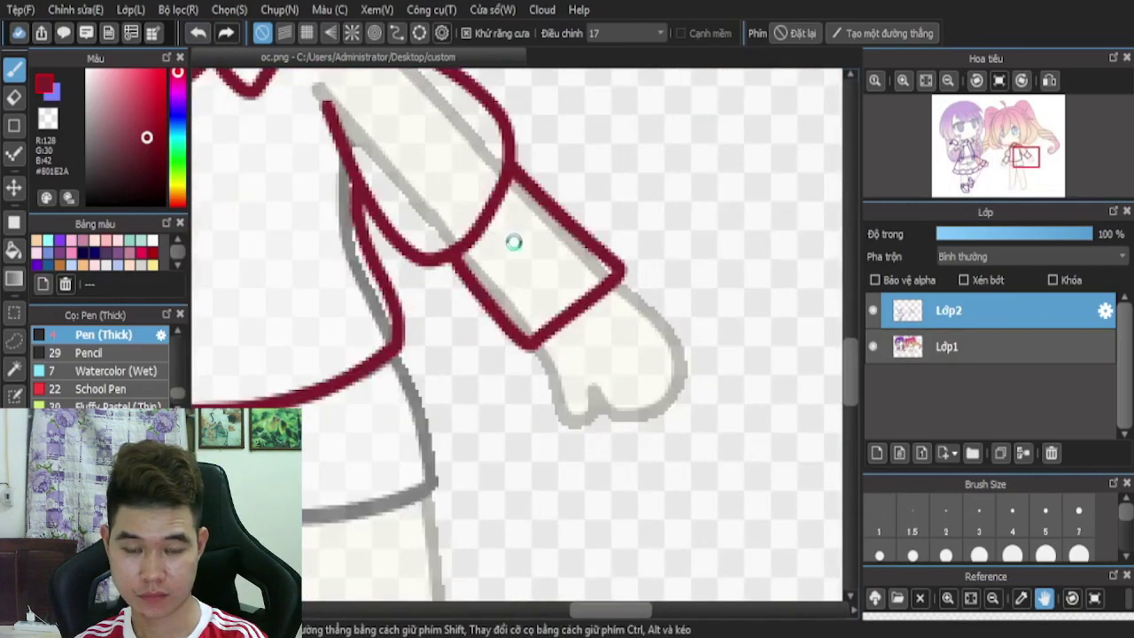
drag(572, 203, 447, 293)
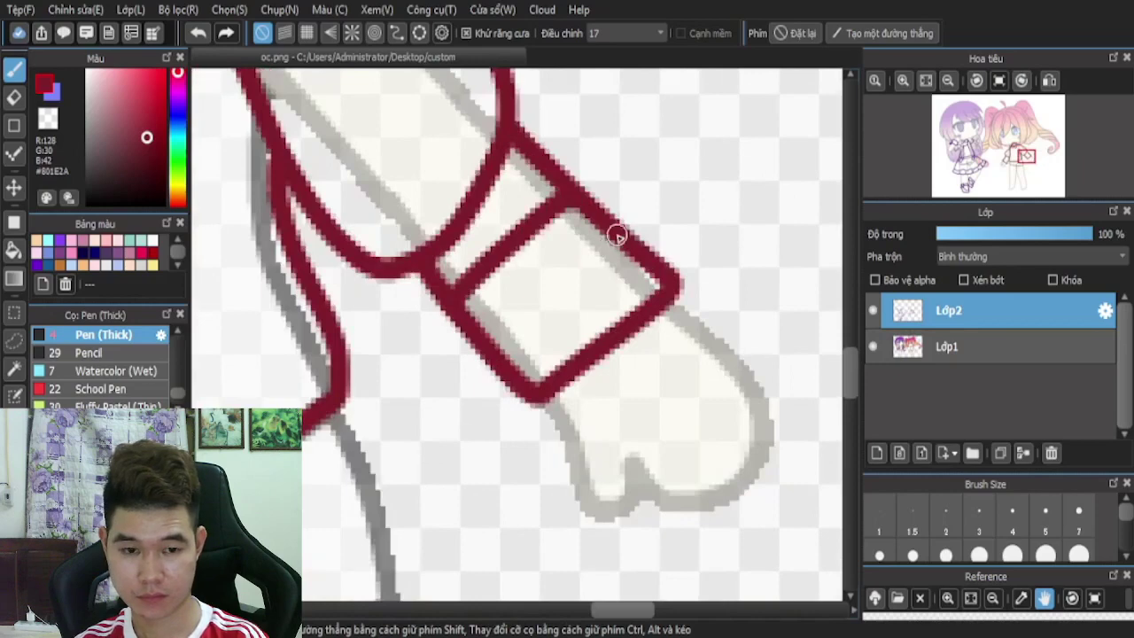
drag(618, 236, 489, 331)
scroll(547, 304, down, 4)
scroll(331, 274, up, 5)
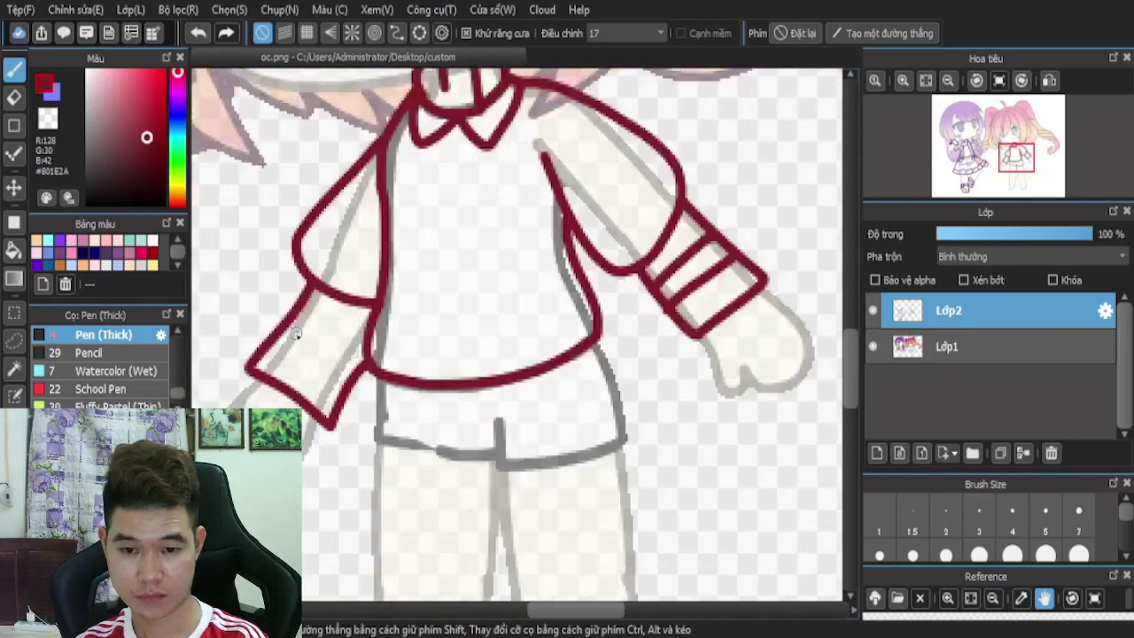
drag(285, 286, 416, 355)
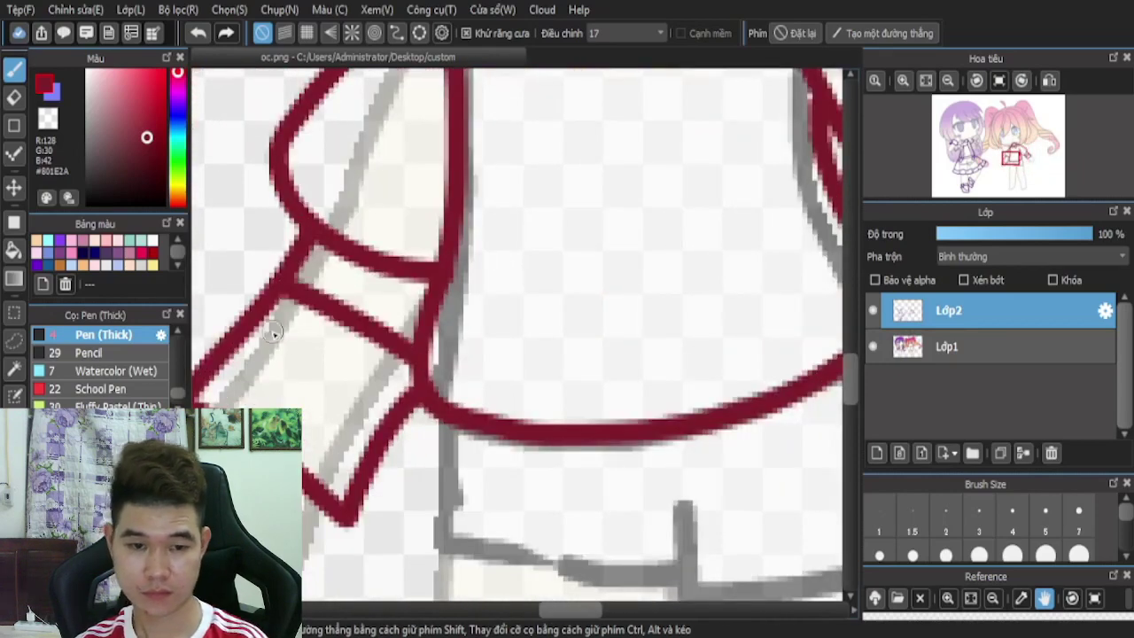
drag(273, 351, 395, 434)
scroll(374, 333, down, 3)
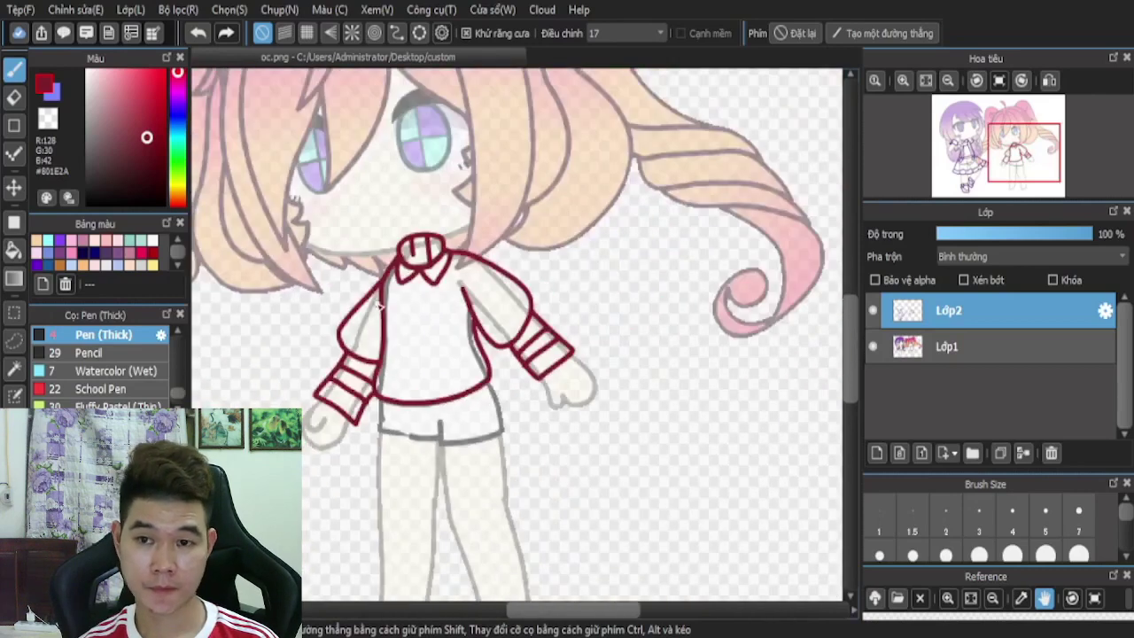
- Draw a rounded square outline on the front of the shirt below the collar
scroll(379, 305, up, 3)
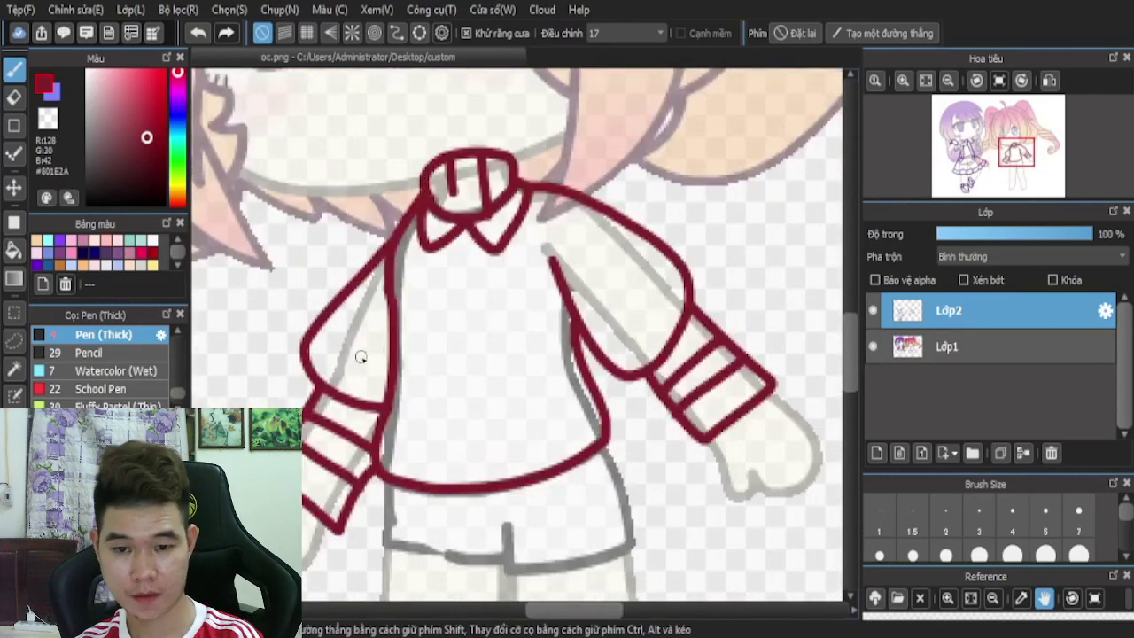
scroll(330, 358, down, 2)
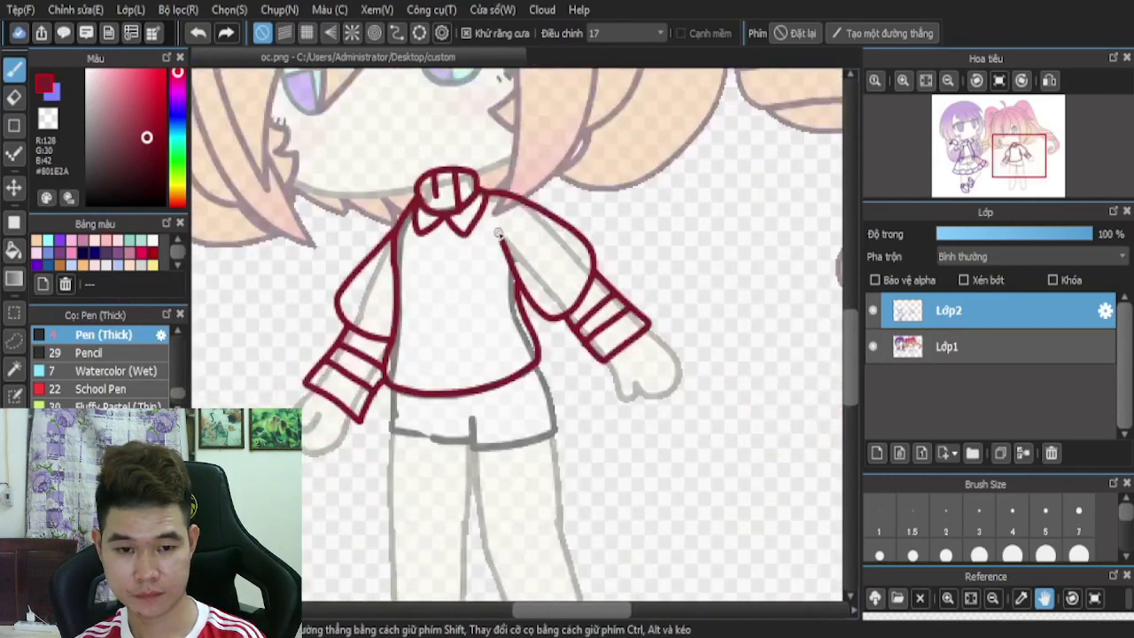
scroll(459, 270, up, 4)
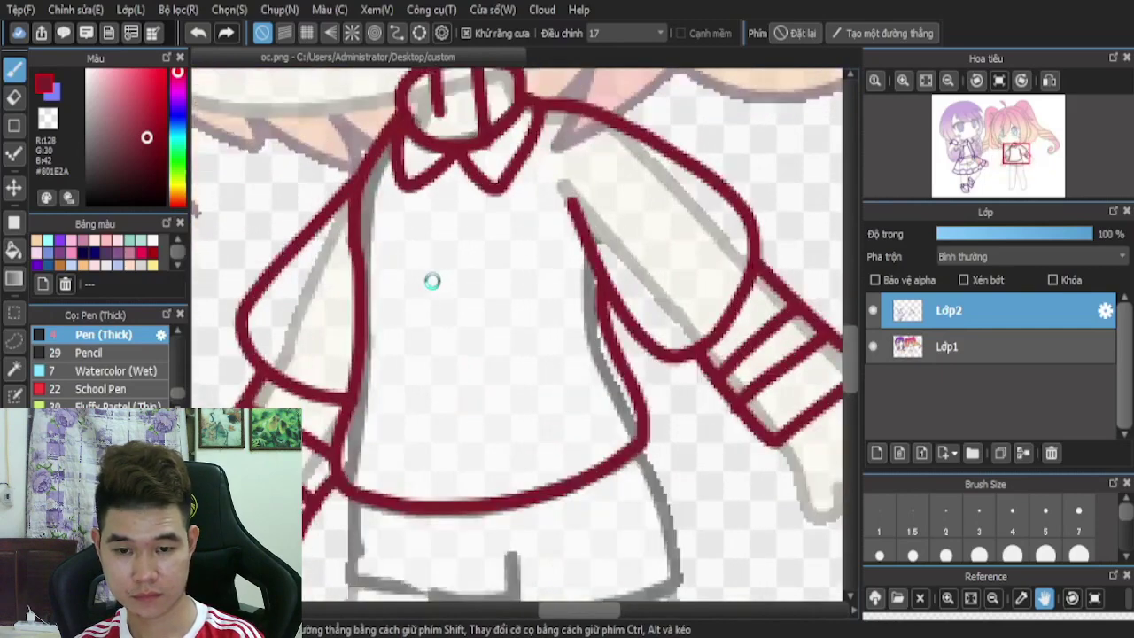
mouse_move(381, 226)
mouse_down()
mouse_move(539, 215)
mouse_move(566, 237)
mouse_move(567, 415)
mouse_move(487, 433)
mouse_move(380, 421)
mouse_move(382, 228)
mouse_up()
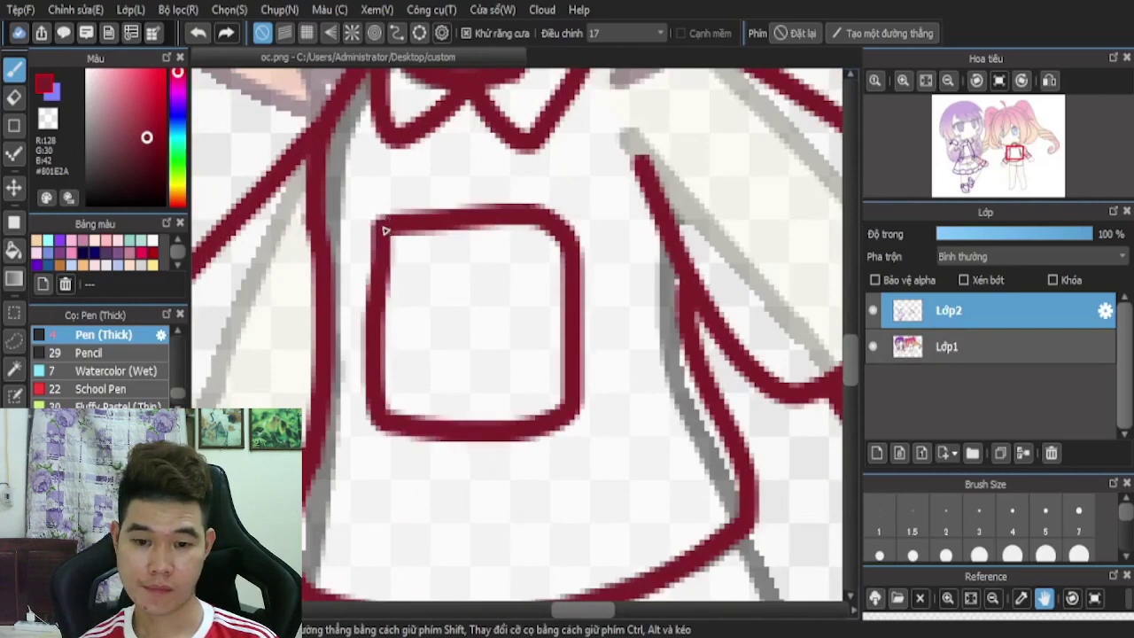
scroll(424, 245, down, 4)
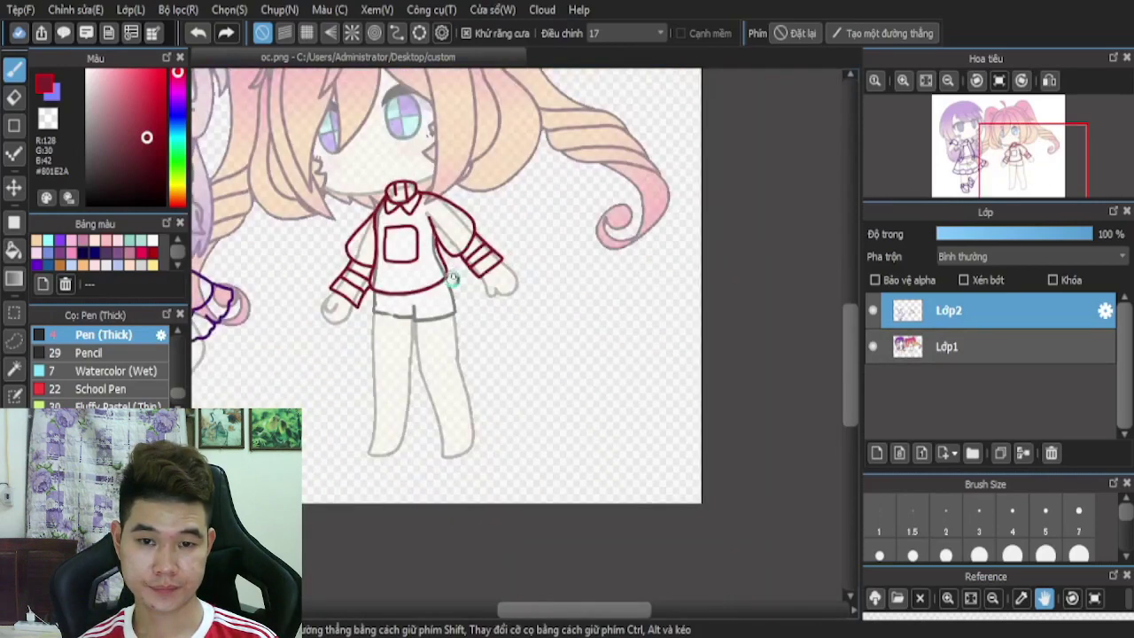
scroll(452, 279, up, 5)
mouse_move(454, 258)
mouse_down()
mouse_move(542, 383)
mouse_move(541, 469)
mouse_move(462, 506)
mouse_move(398, 457)
mouse_move(376, 323)
mouse_move(432, 374)
mouse_up()
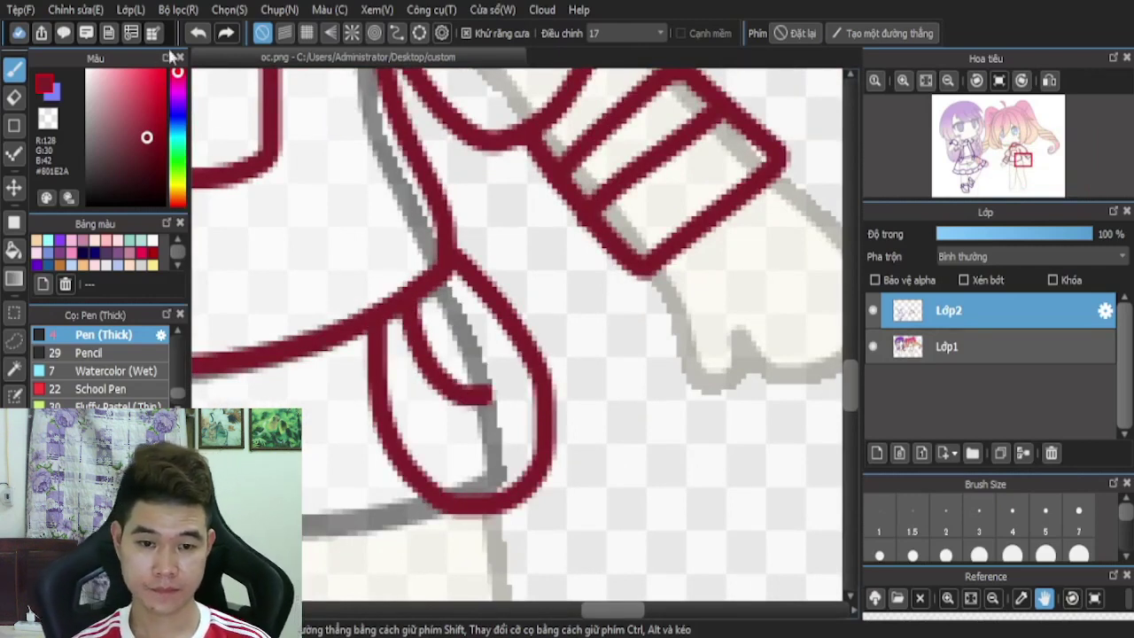
key(ctrl+z)
mouse_move(412, 305)
mouse_down()
mouse_move(419, 418)
mouse_move(445, 444)
mouse_move(486, 452)
mouse_move(506, 440)
mouse_move(517, 401)
mouse_move(515, 428)
mouse_move(434, 301)
mouse_up()
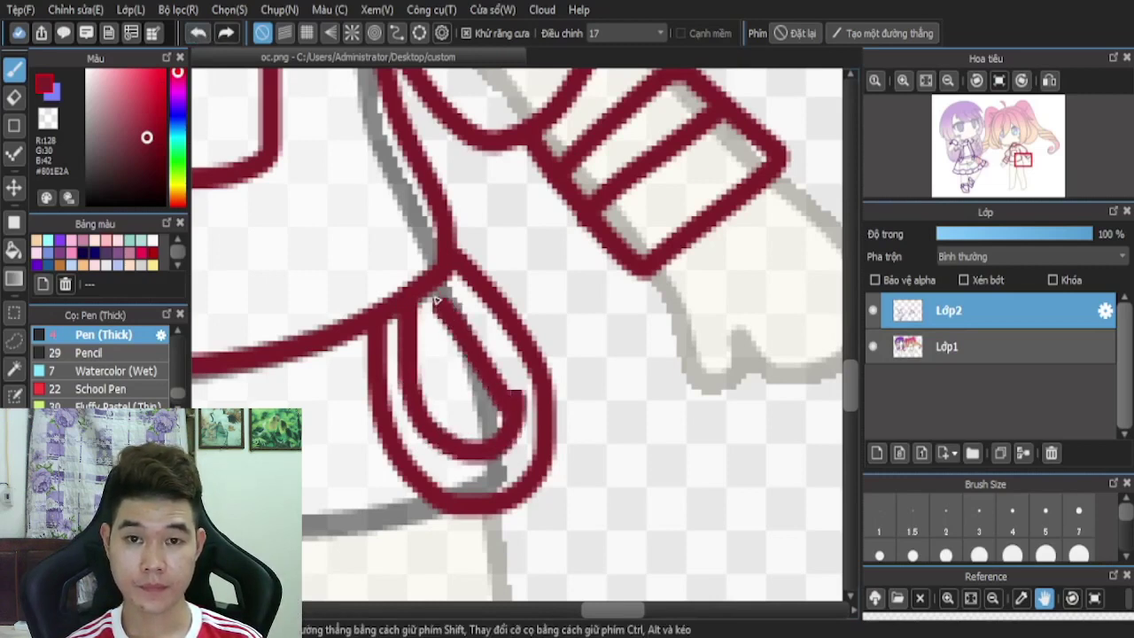
click(200, 33)
click(199, 34)
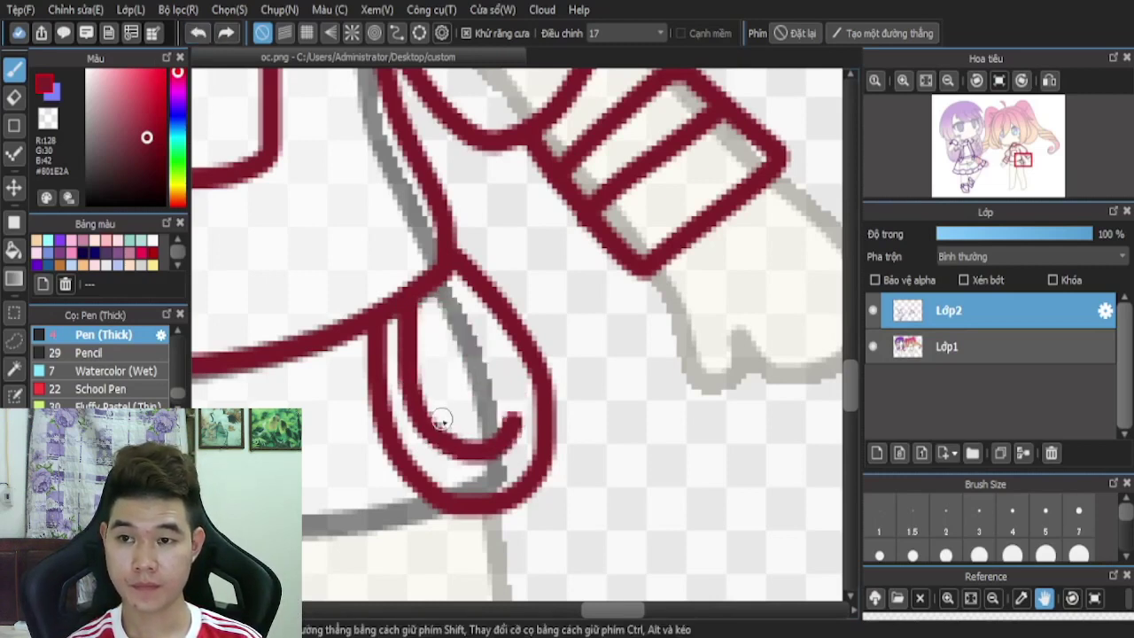
click(197, 33)
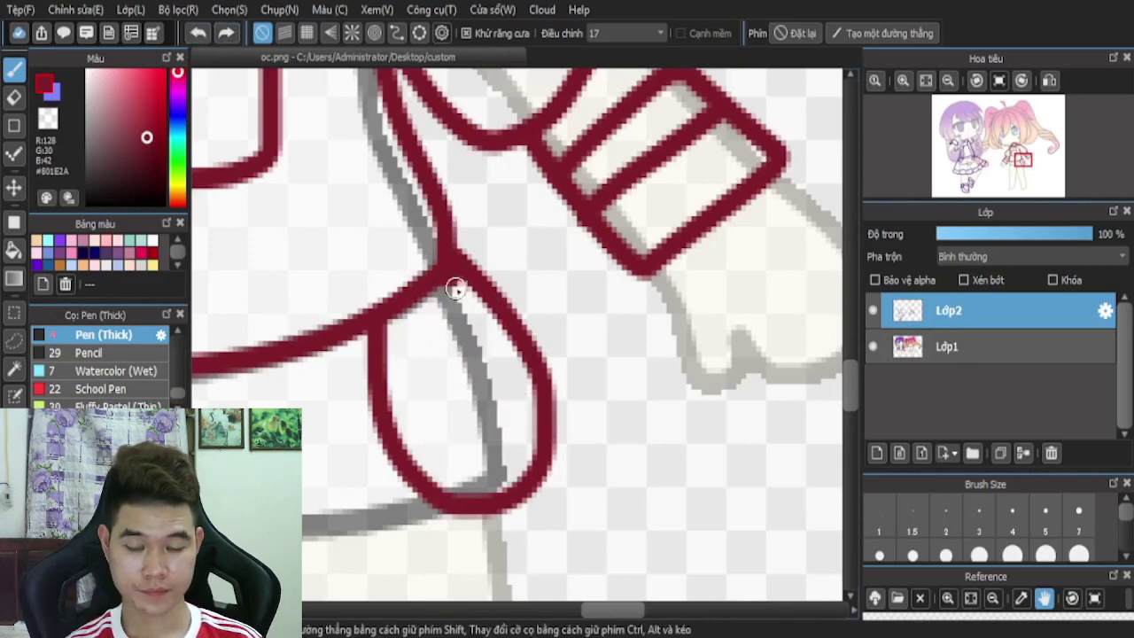
drag(455, 289, 498, 409)
click(197, 33)
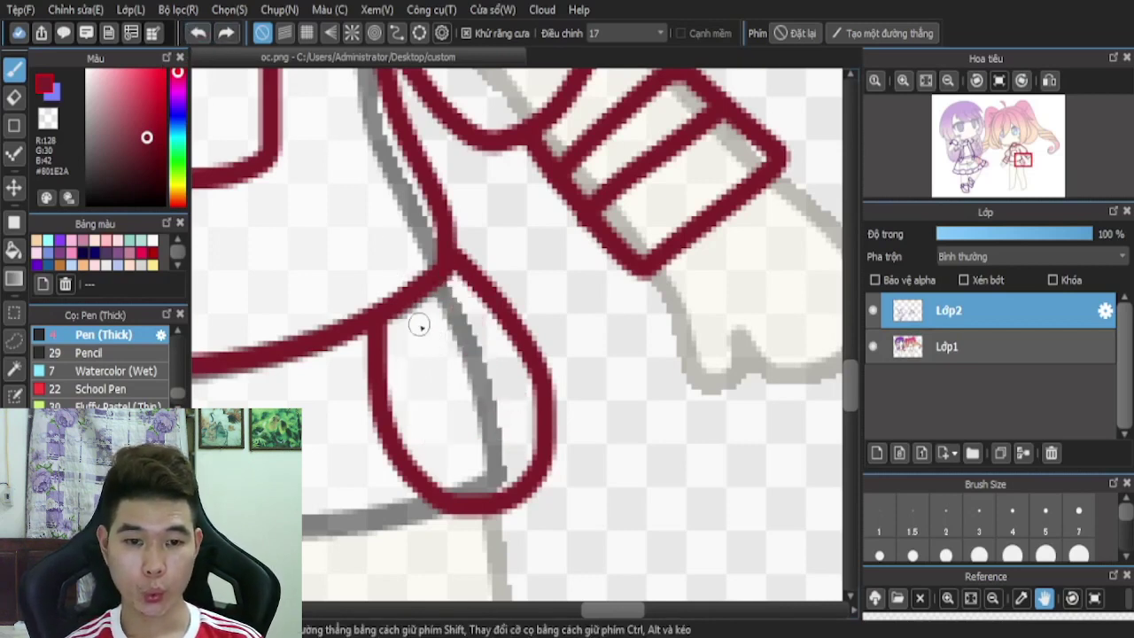
mouse_move(415, 299)
mouse_down()
mouse_move(453, 393)
mouse_move(499, 406)
mouse_up()
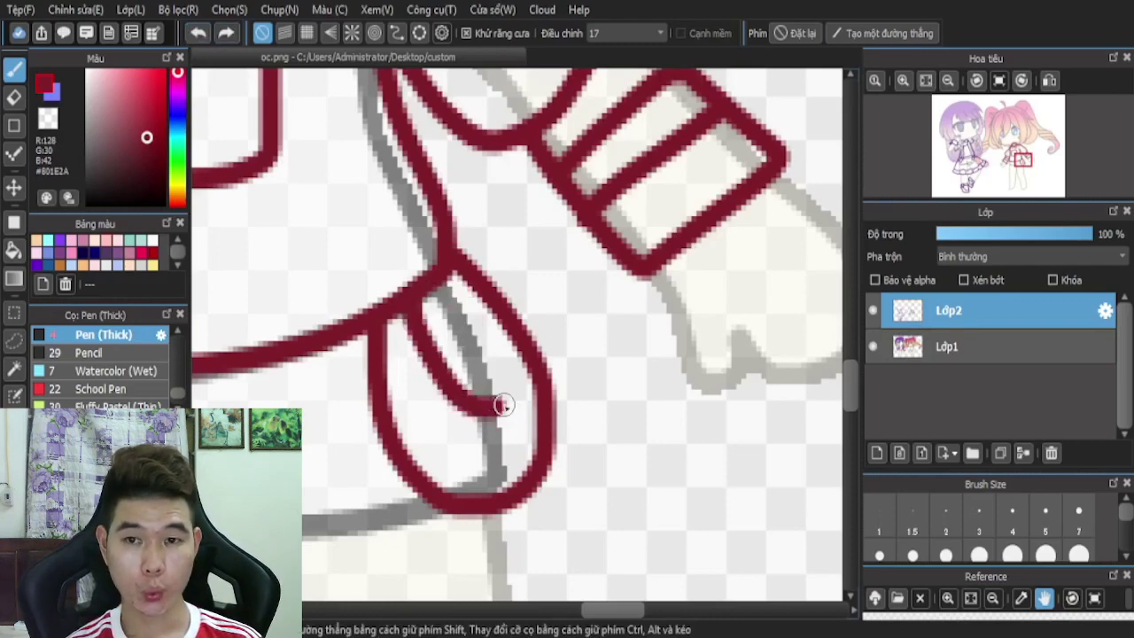
scroll(340, 265, down, 5)
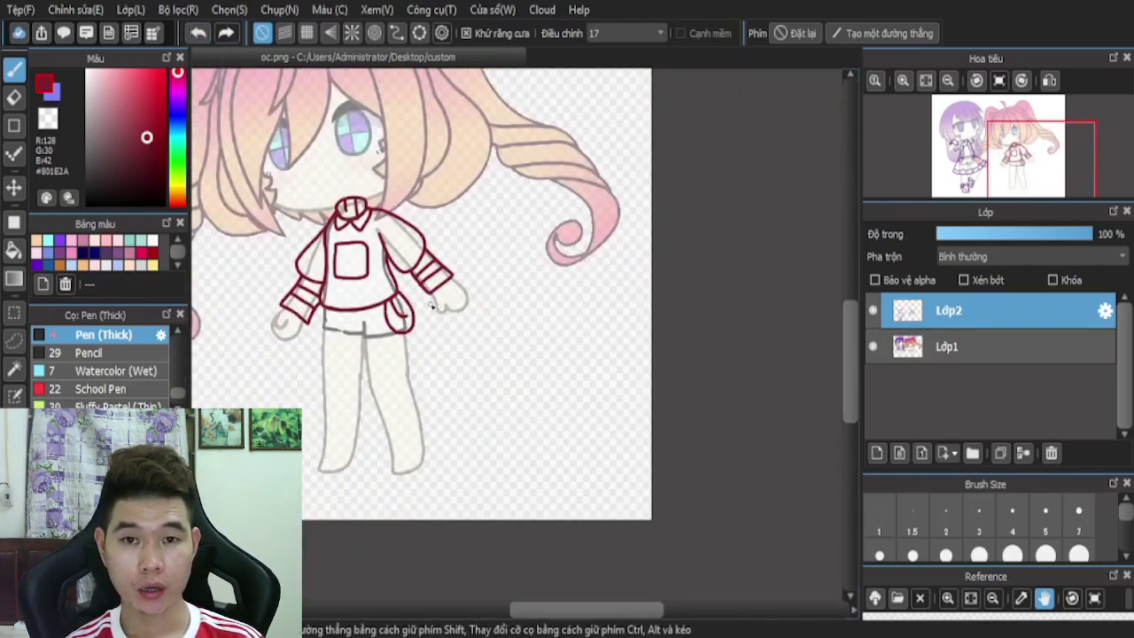
scroll(432, 305, up, 4)
scroll(279, 235, up, 2)
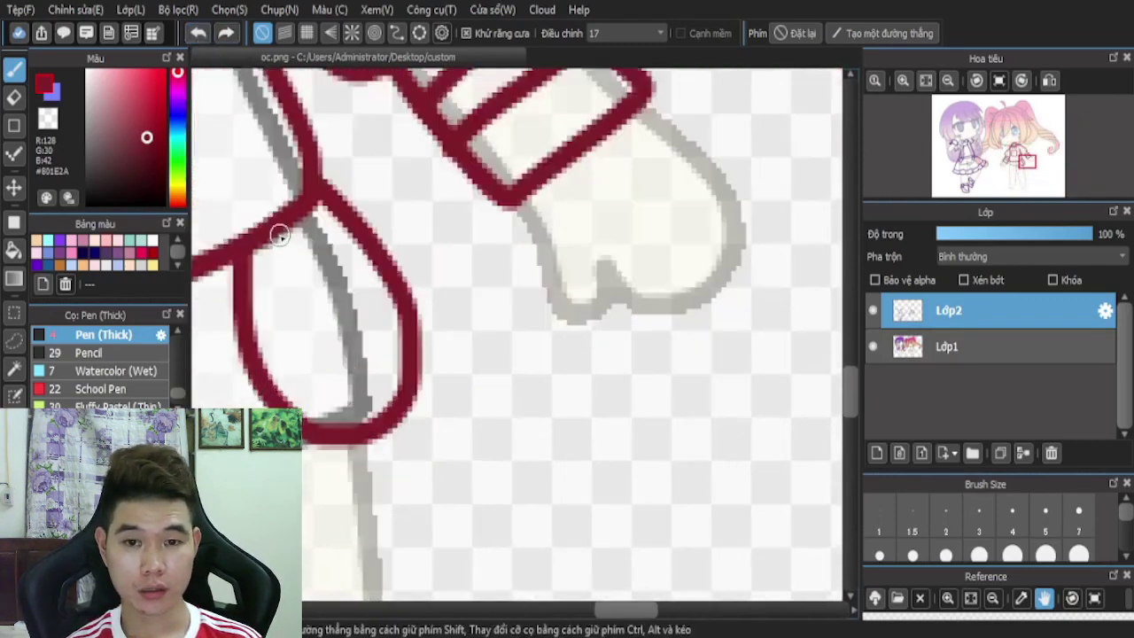
mouse_move(291, 227)
mouse_down()
mouse_move(294, 302)
mouse_move(326, 362)
mouse_move(361, 376)
mouse_up()
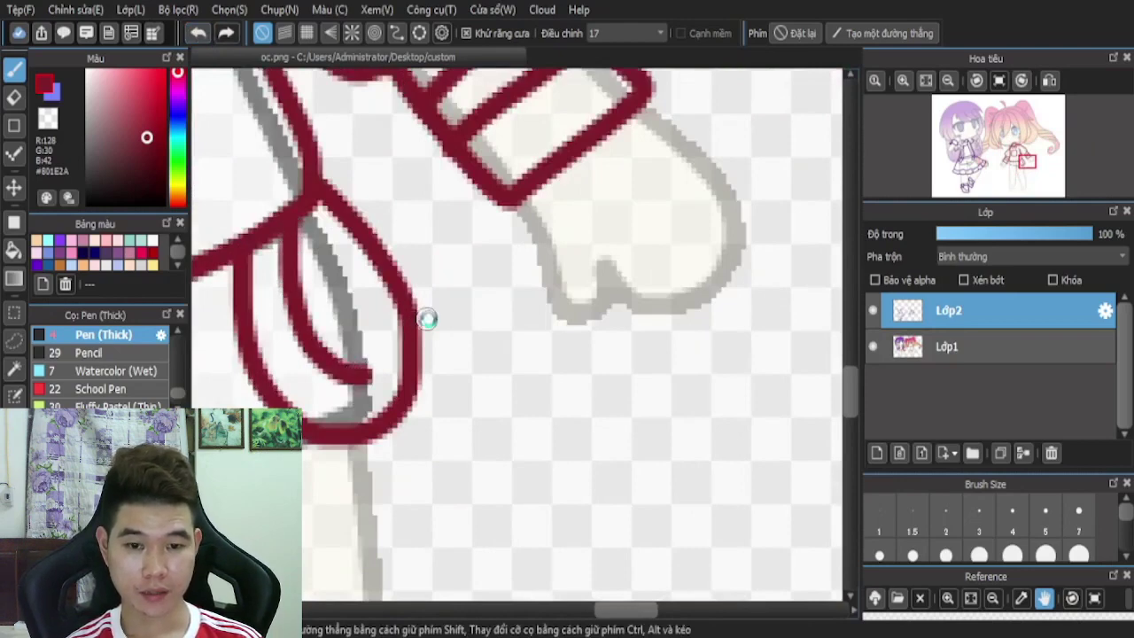
scroll(427, 319, down, 3)
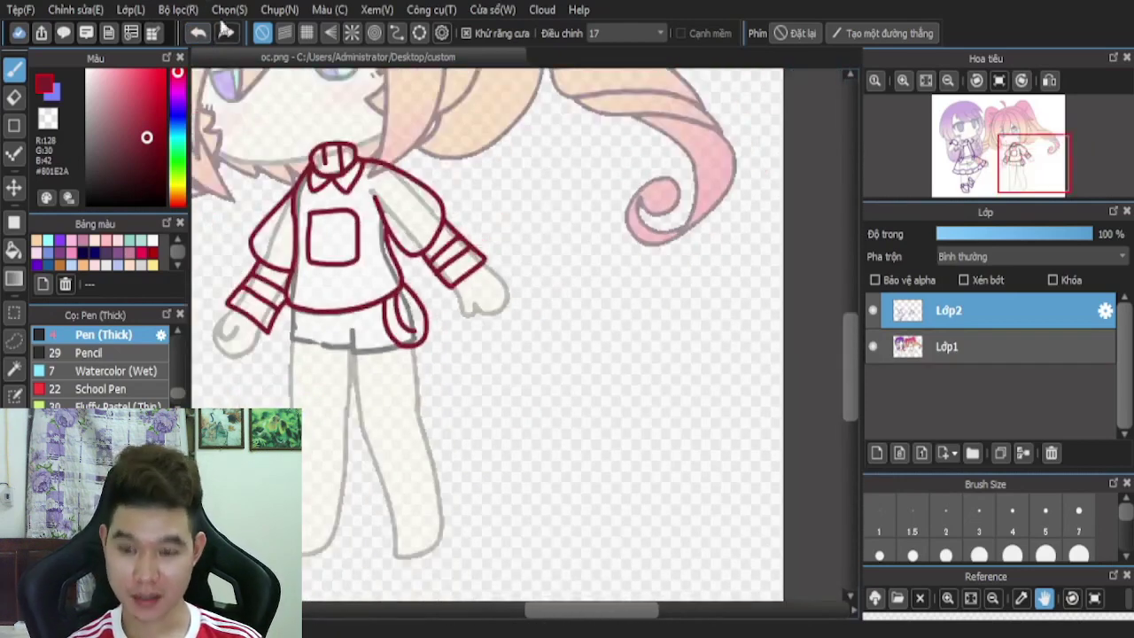
scroll(405, 325, up, 4)
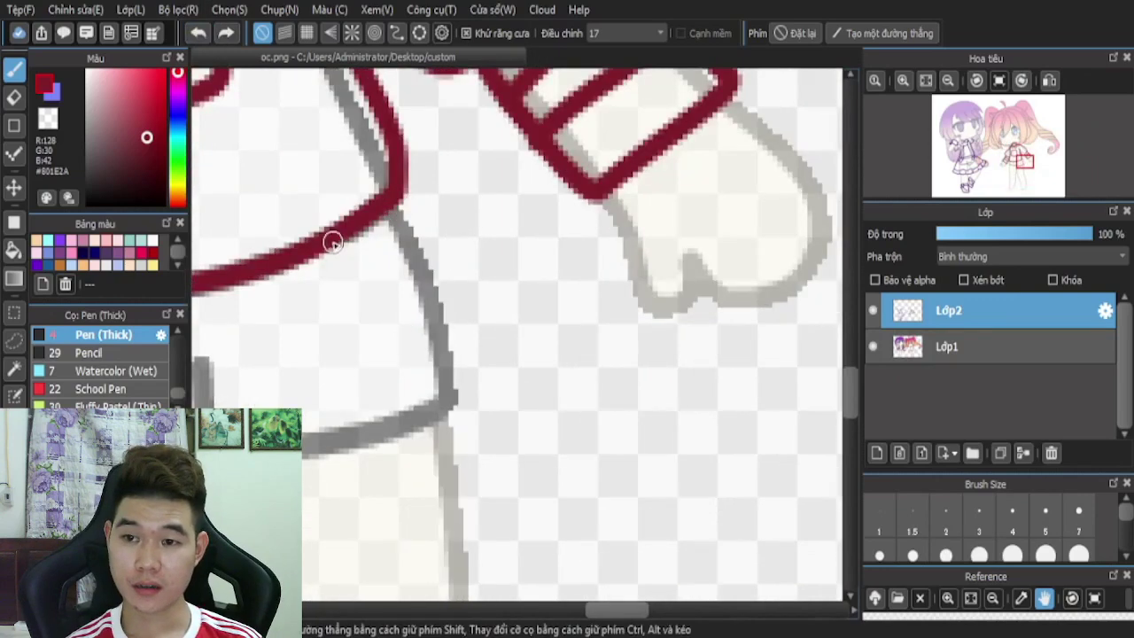
- Draw a closed, curved pocket strip running from the shirt hem down to the outside of the right hip
mouse_move(332, 240)
mouse_down()
mouse_move(341, 348)
mouse_move(400, 416)
mouse_up()
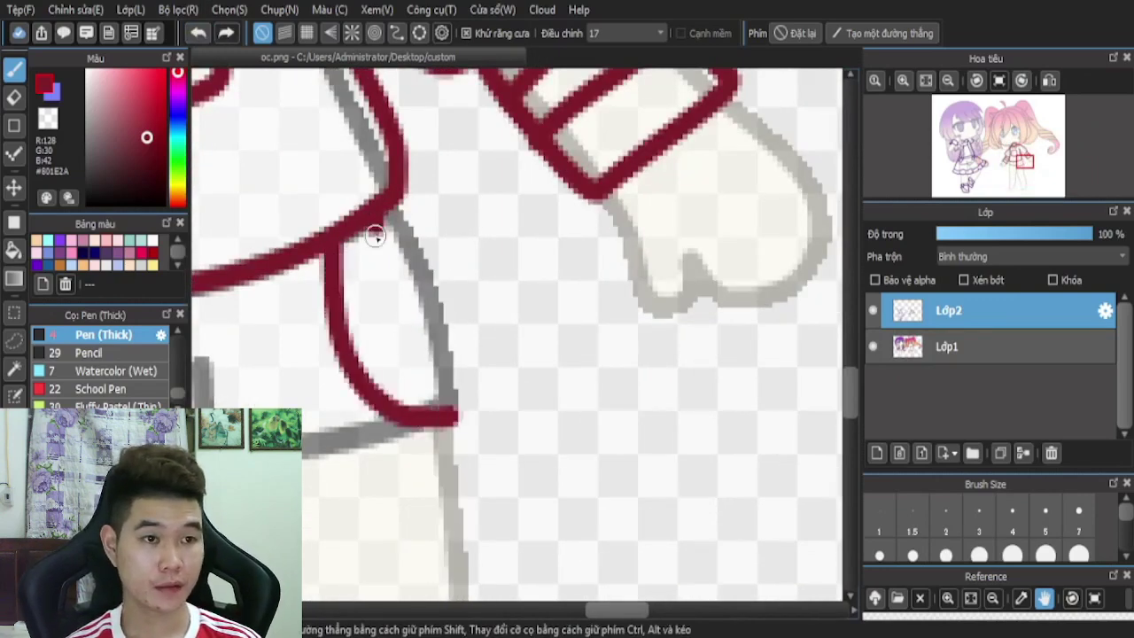
mouse_move(376, 235)
mouse_down()
mouse_move(393, 319)
mouse_move(432, 362)
mouse_up()
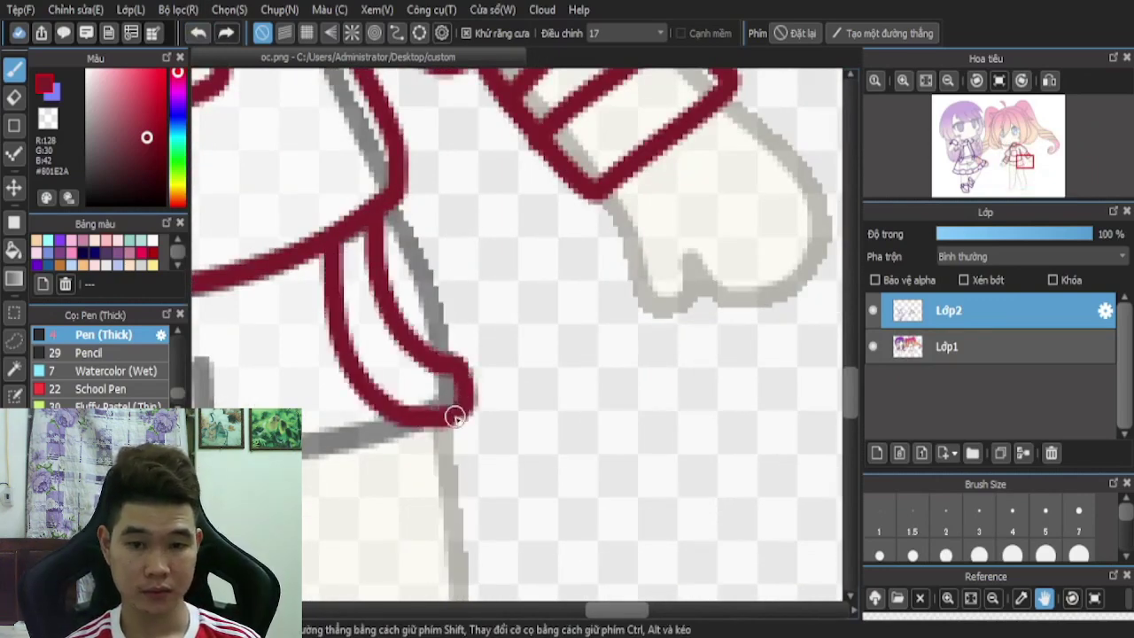
scroll(455, 418, down, 4)
- Draw a narrow curved pocket strip under the shirt hem at the left hip, undoing any stroke that is too wide
scroll(352, 249, up, 4)
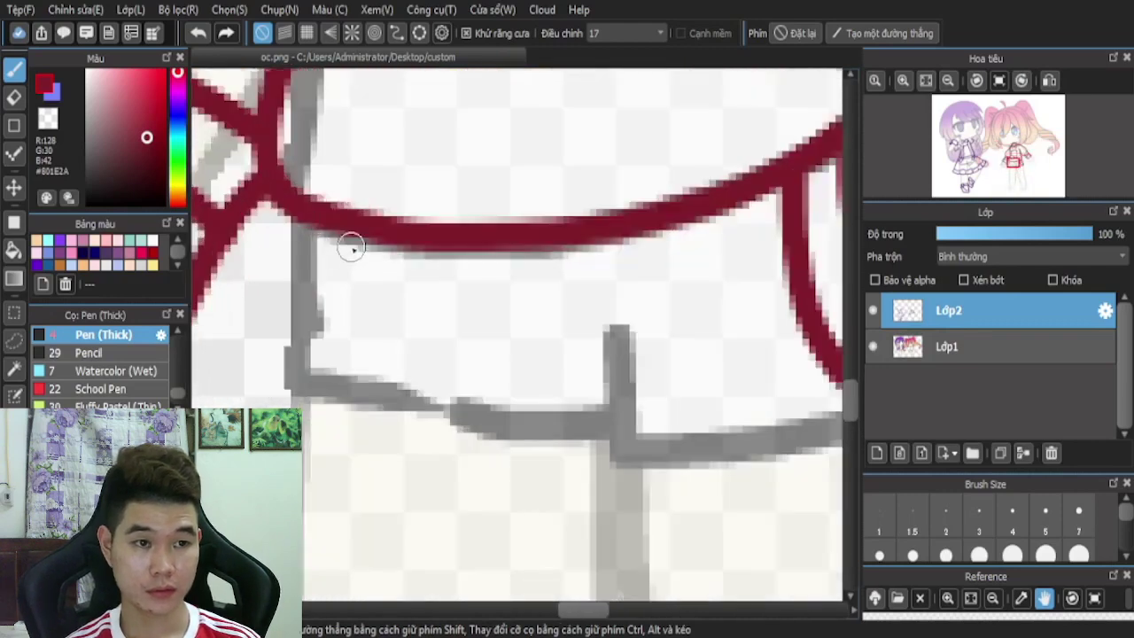
mouse_move(352, 249)
mouse_down()
mouse_move(322, 398)
mouse_move(252, 401)
mouse_up()
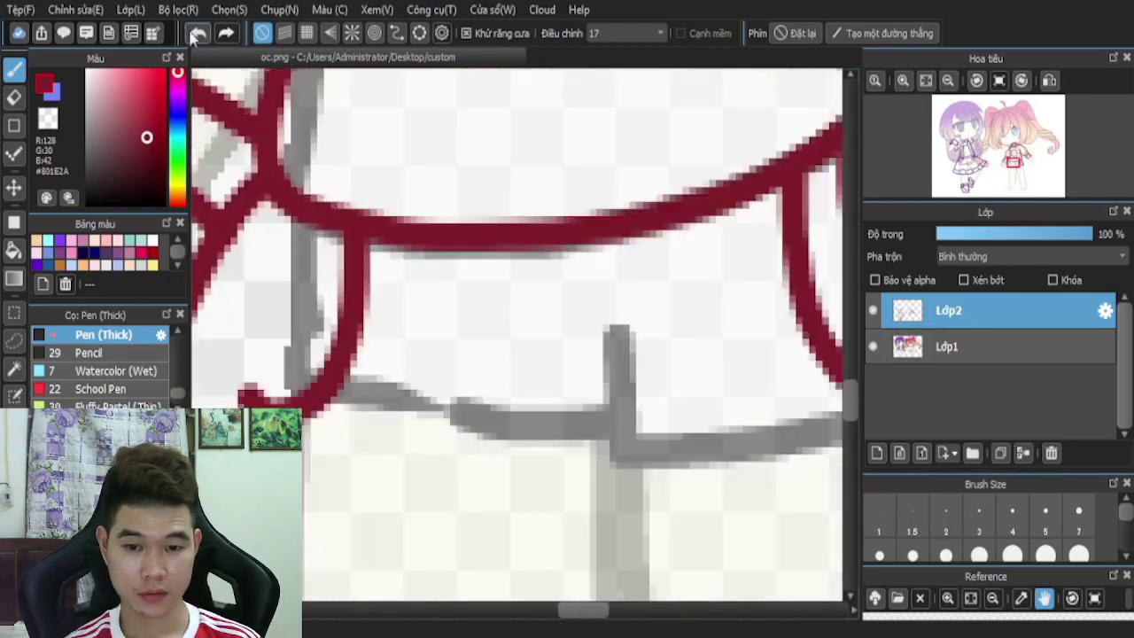
key(ctrl+z)
mouse_move(330, 221)
mouse_down()
mouse_move(310, 373)
mouse_move(281, 399)
mouse_move(266, 392)
mouse_move(261, 361)
mouse_move(273, 268)
mouse_move(286, 219)
mouse_move(266, 337)
mouse_move(318, 345)
mouse_move(320, 230)
mouse_up()
key(ctrl+z)
scroll(320, 231, down, 5)
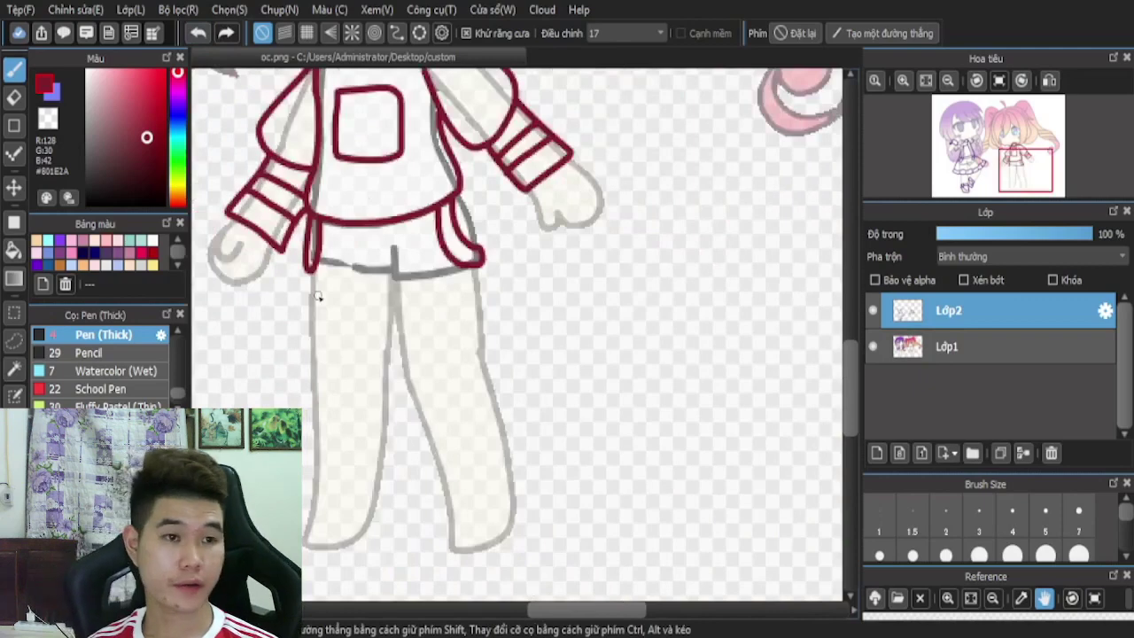
- Try a slanted side line running down from the left hip pocket, and undo it
scroll(317, 296, down, 3)
scroll(314, 281, up, 5)
scroll(311, 337, down, 2)
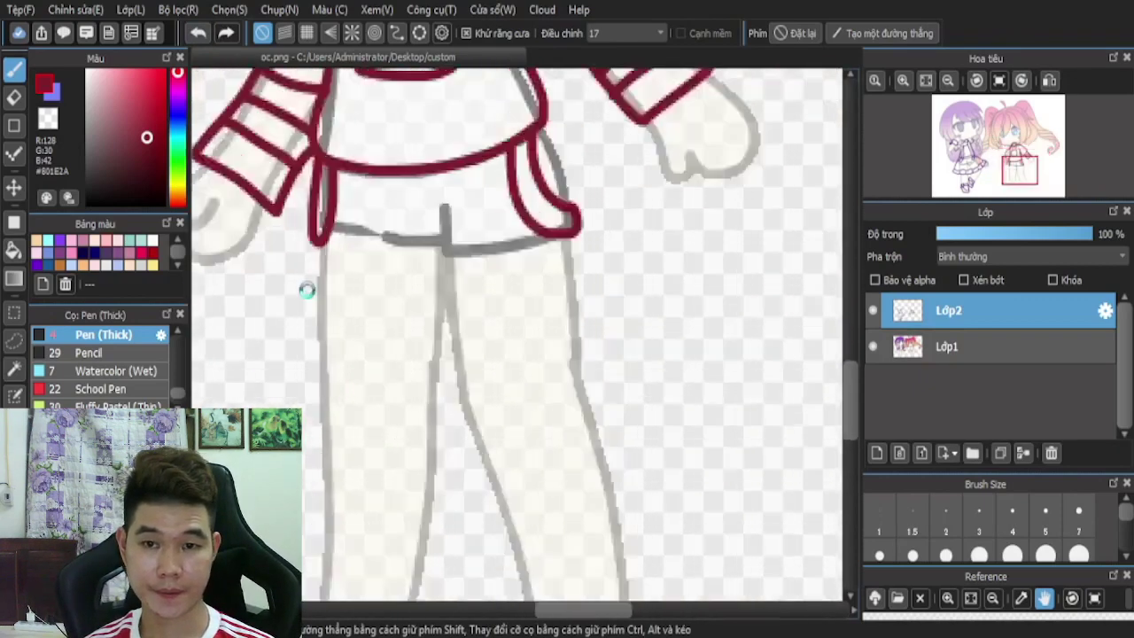
scroll(307, 292, up, 3)
drag(311, 247, 295, 310)
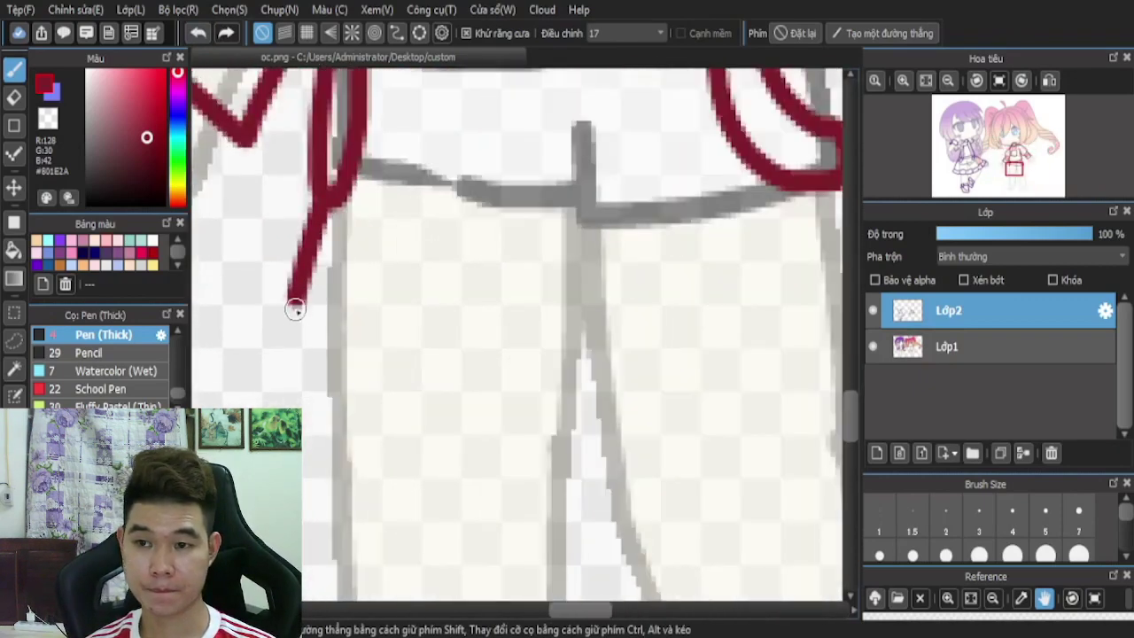
scroll(306, 366, down, 5)
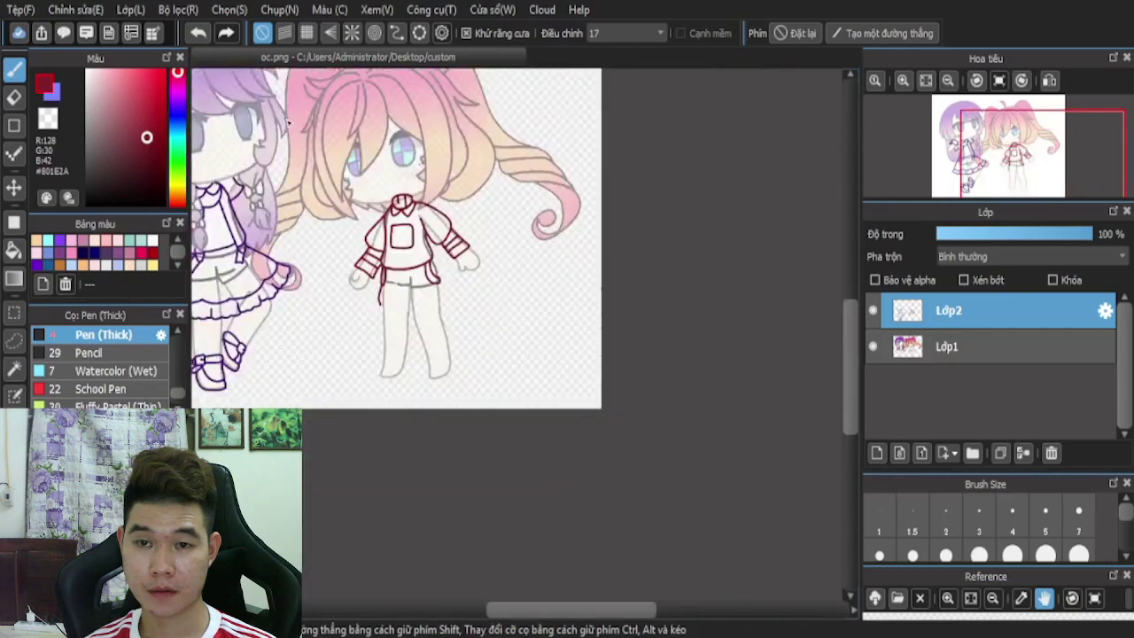
click(193, 34)
- Outline the left leg of the shorts from the hip pocket down across the thigh and up to the crotch
scroll(363, 266, up, 5)
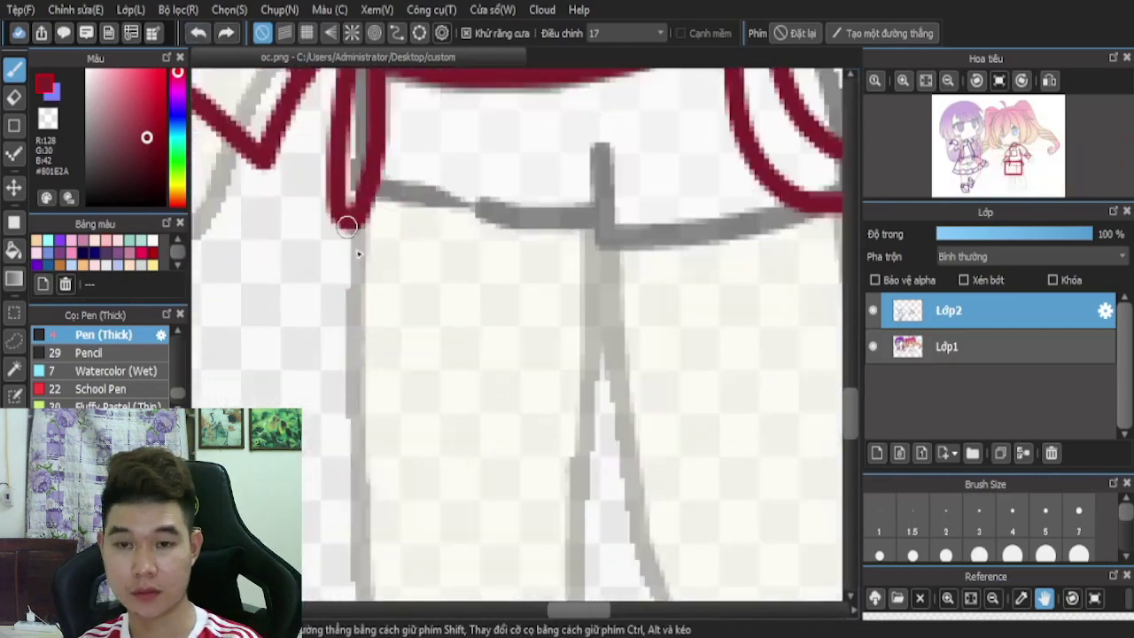
mouse_move(337, 233)
mouse_down()
mouse_move(410, 357)
mouse_move(588, 359)
mouse_move(598, 172)
mouse_up()
scroll(506, 317, down, 5)
scroll(563, 239, up, 5)
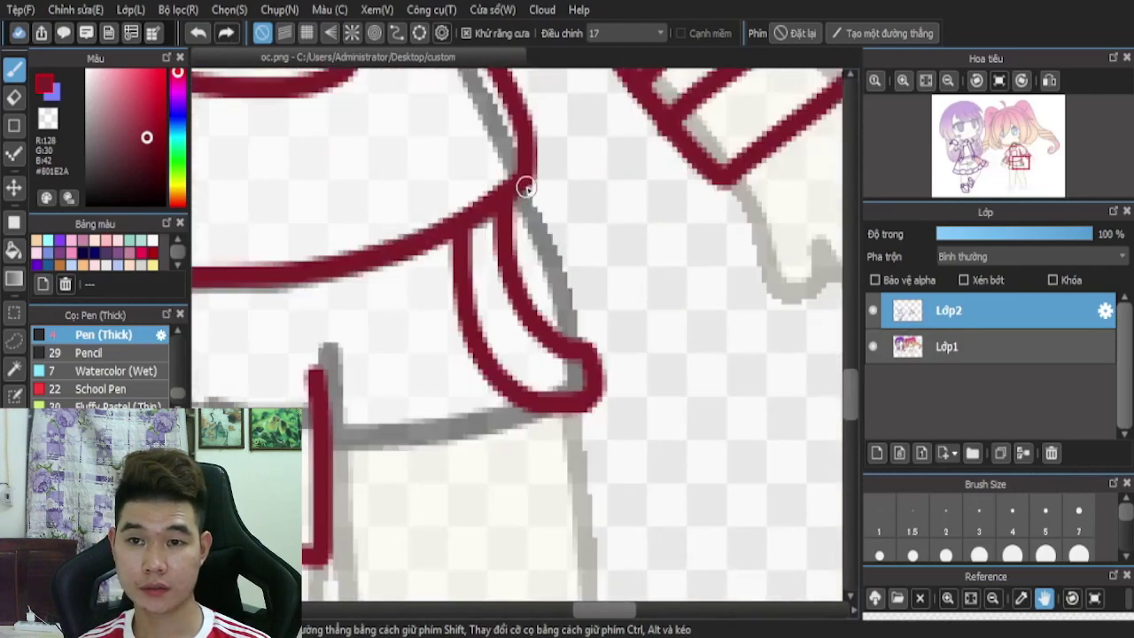
- Outline the right leg of the shorts with a side line along the hip and a curved hem meeting the center seam
drag(546, 219, 596, 355)
scroll(534, 384, down, 5)
scroll(534, 384, up, 5)
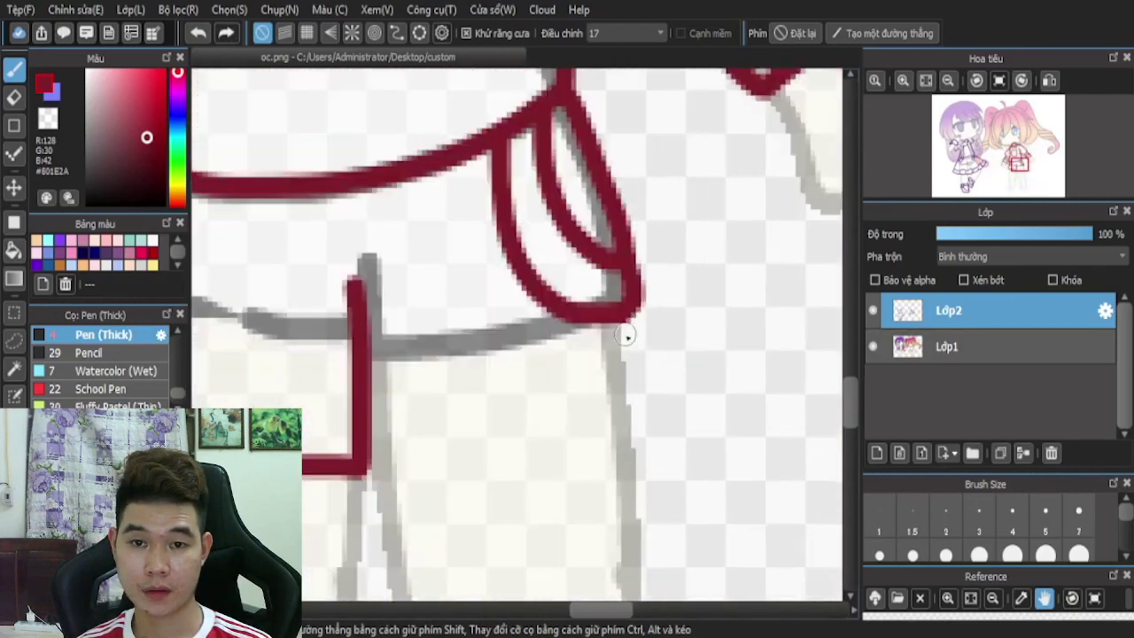
mouse_move(631, 310)
mouse_down()
mouse_move(656, 421)
mouse_move(600, 470)
mouse_move(467, 487)
mouse_move(372, 481)
mouse_up()
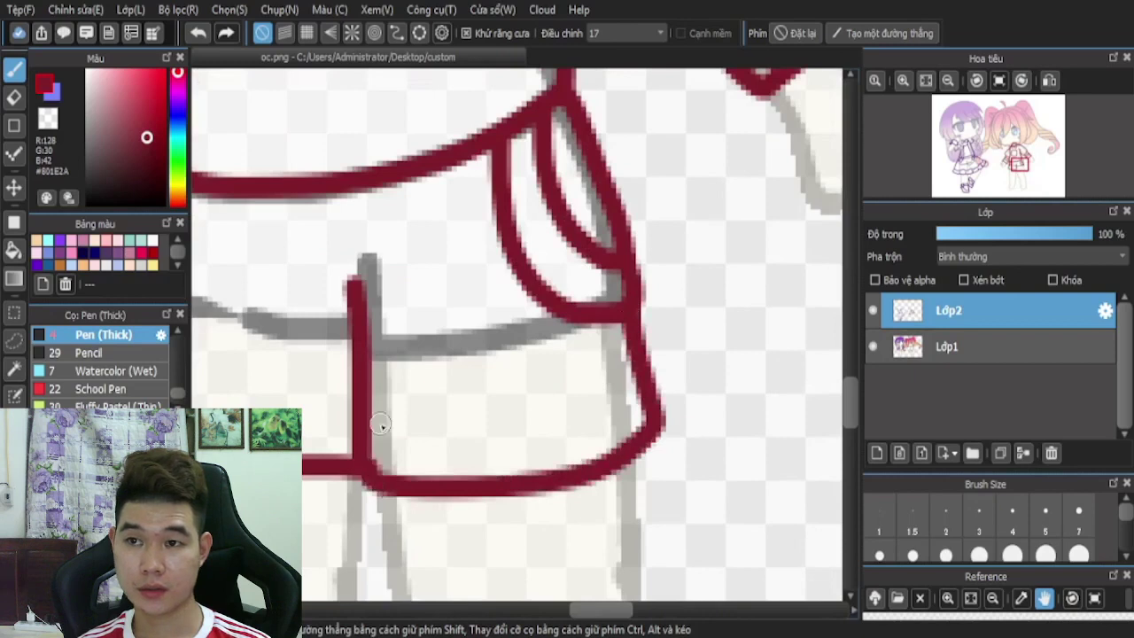
key(ctrl+z)
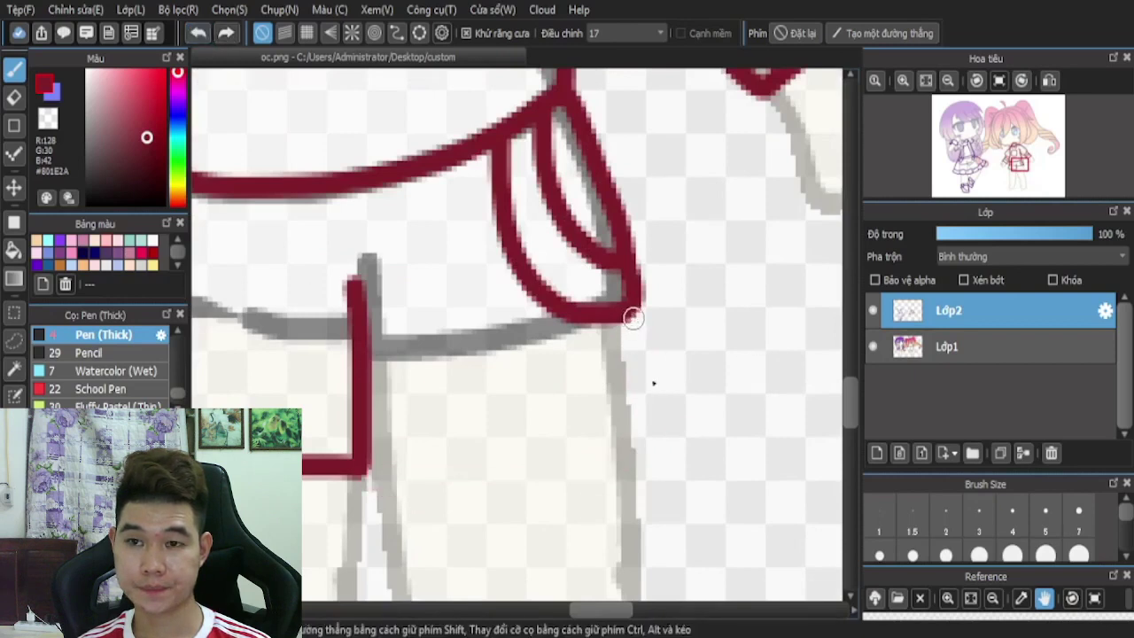
mouse_move(630, 316)
mouse_down()
mouse_move(655, 419)
mouse_move(601, 452)
mouse_move(533, 470)
mouse_move(354, 467)
mouse_up()
- Add a short slanted crease stroke on the front of the shorts, just above the center seam
scroll(470, 316, down, 2)
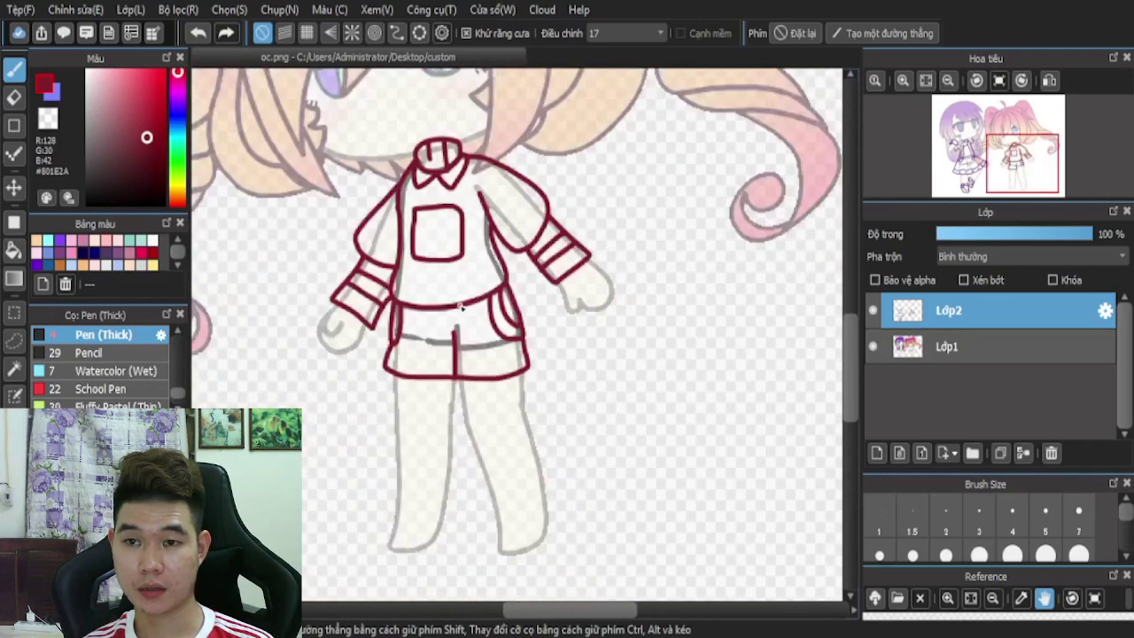
scroll(461, 306, down, 2)
scroll(440, 336, up, 5)
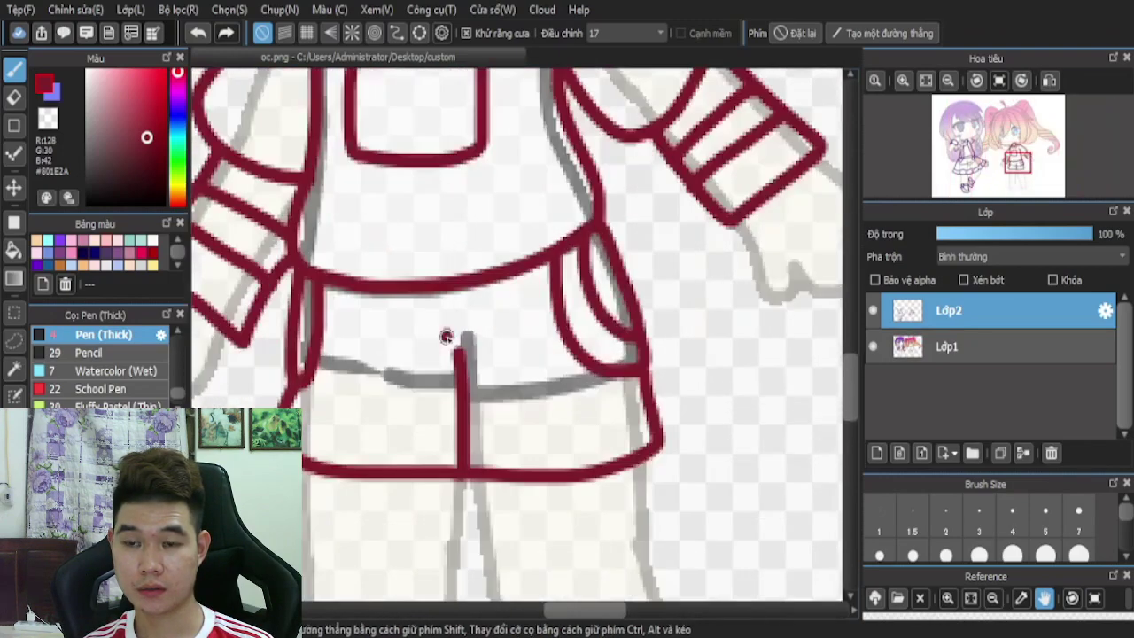
scroll(650, 329, down, 3)
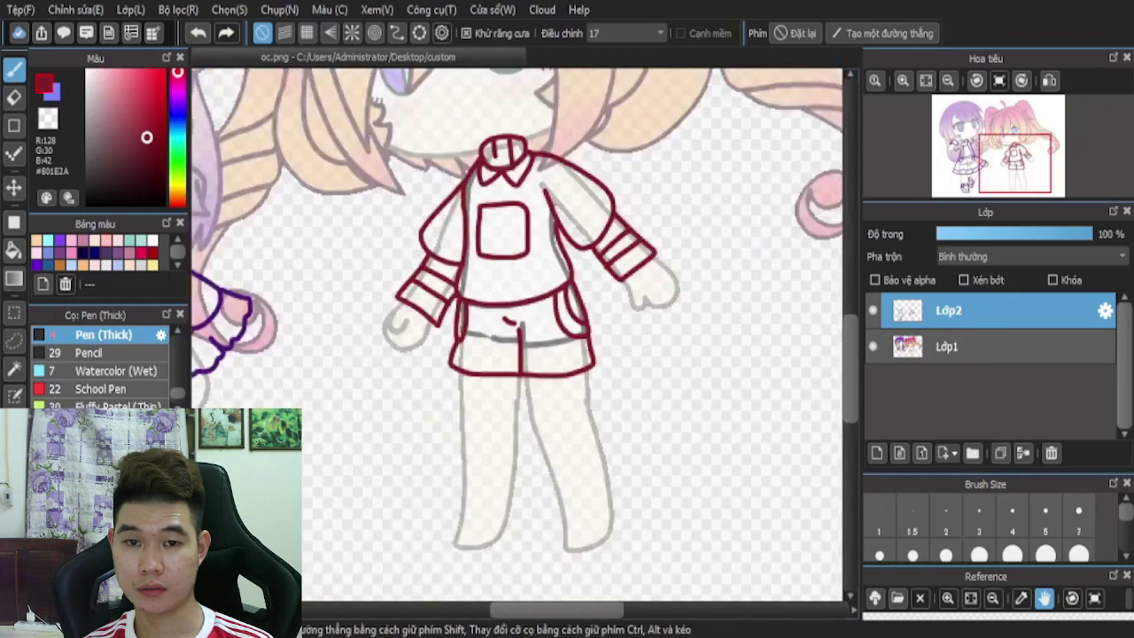
- Draw two short cross lines inside the right hip pocket strip
scroll(567, 315, up, 3)
scroll(413, 296, up, 2)
drag(417, 294, 365, 335)
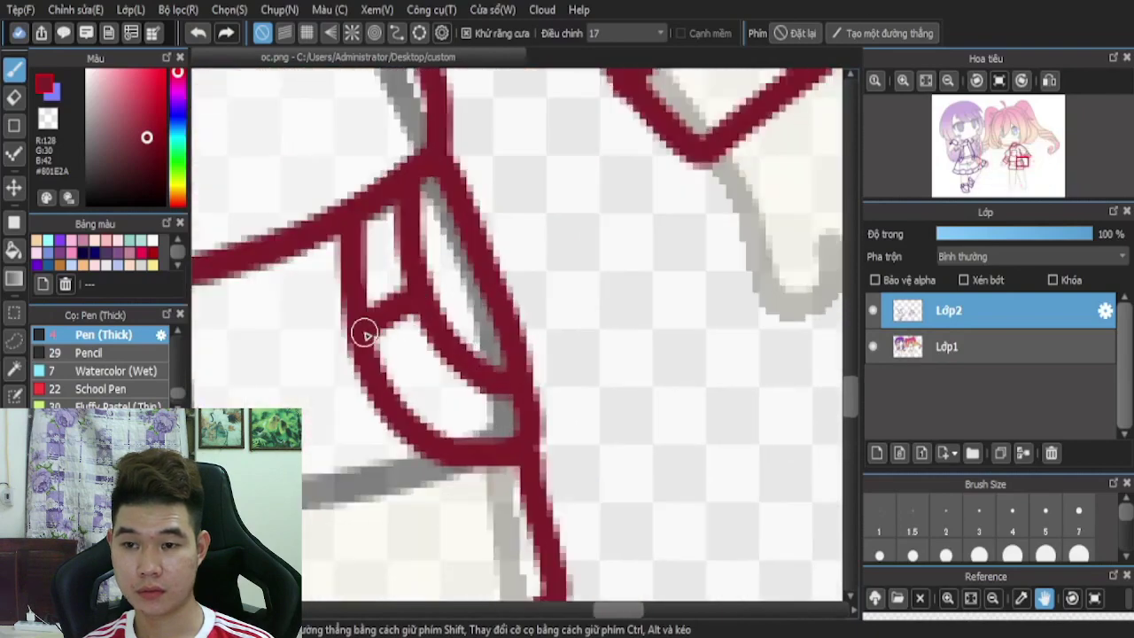
drag(459, 361, 410, 433)
scroll(615, 240, down, 4)
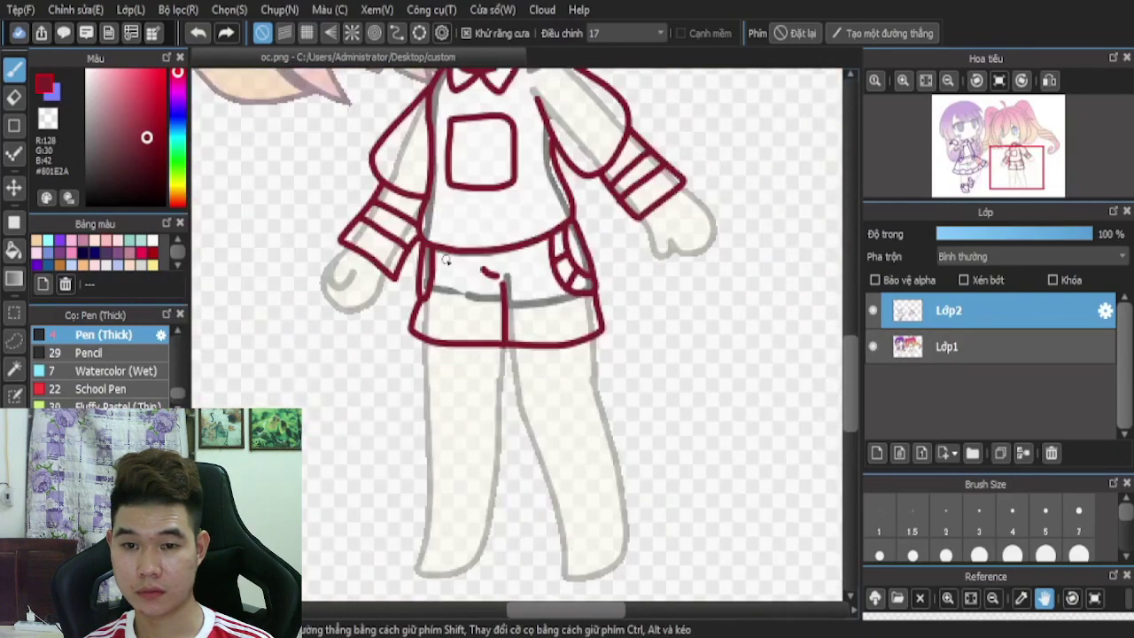
- Examine the outlined shorts and the bare legs, both up close and within the whole drawing
scroll(493, 261, up, 4)
scroll(558, 328, down, 6)
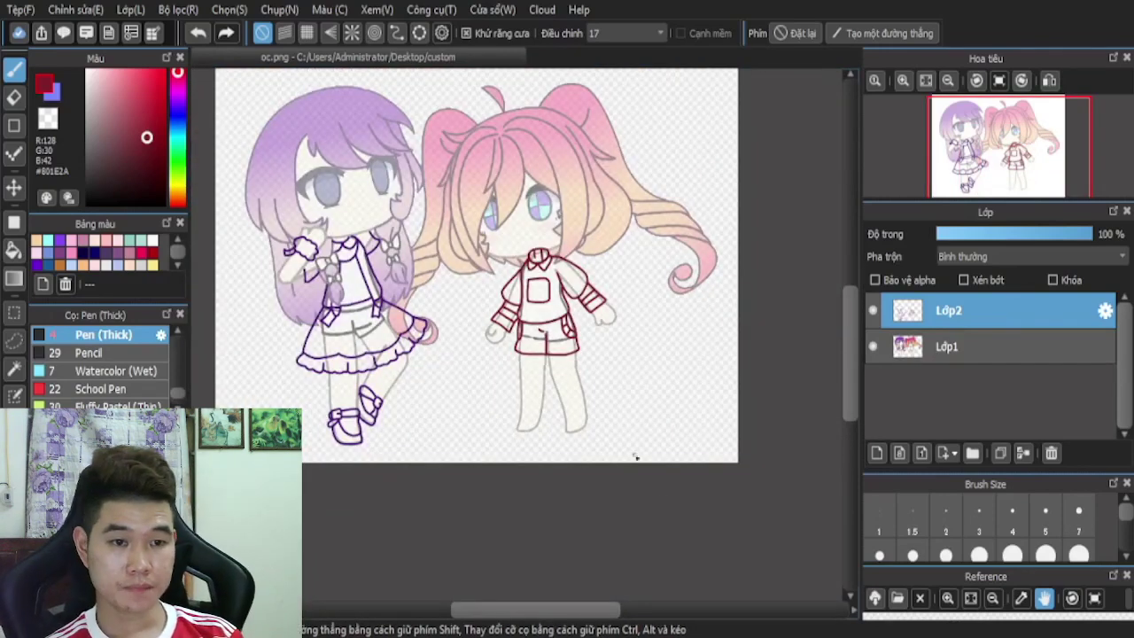
scroll(523, 351, up, 4)
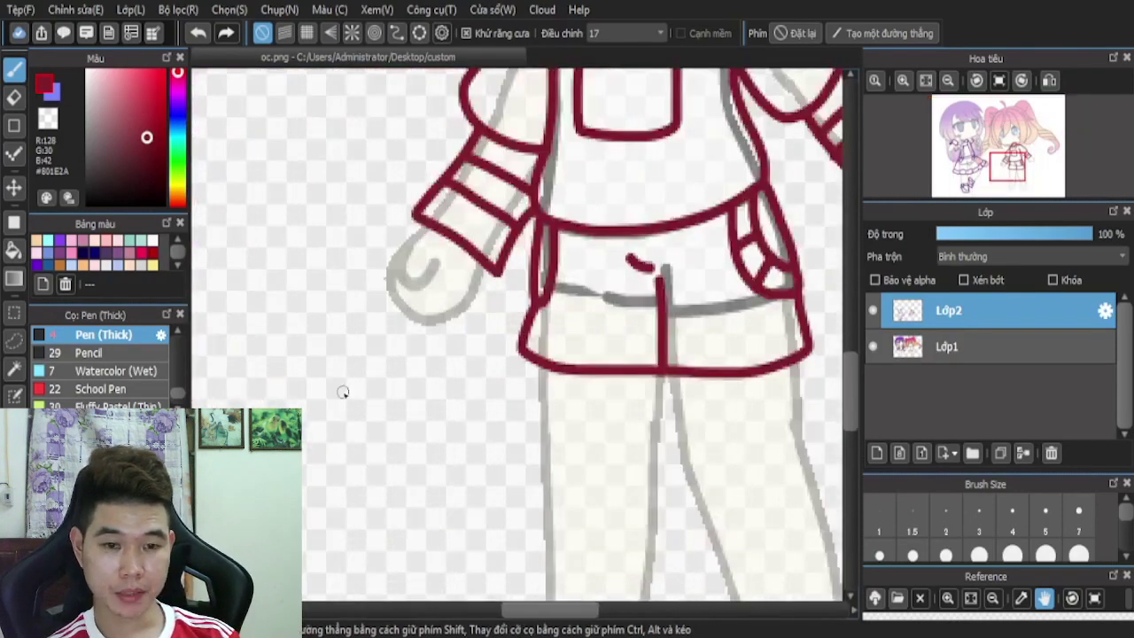
scroll(343, 391, down, 2)
scroll(523, 320, down, 4)
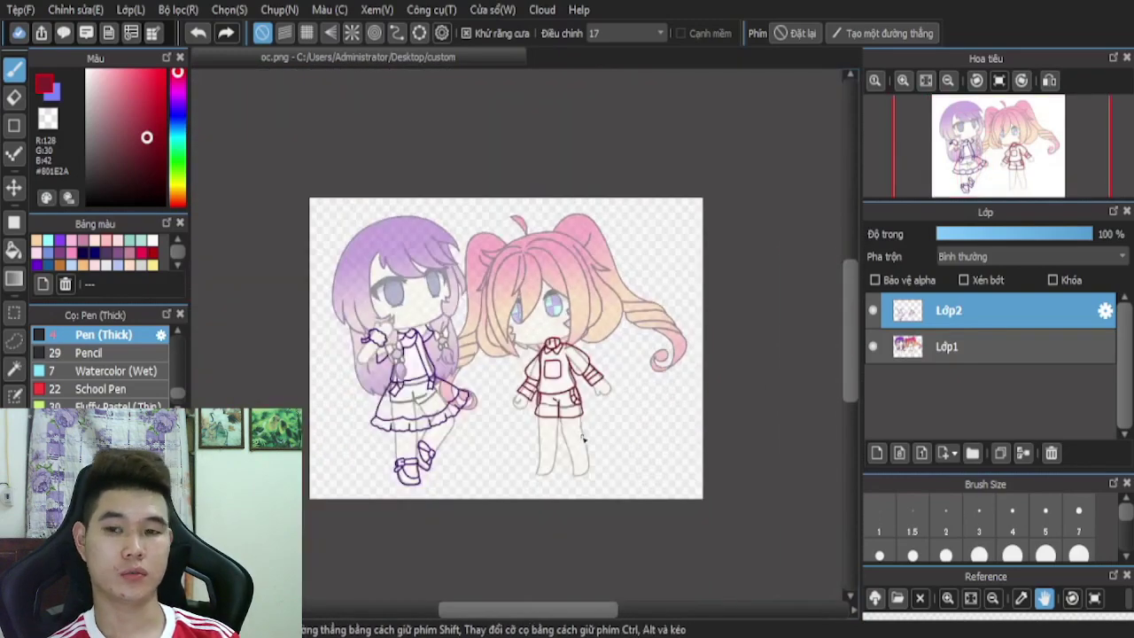
scroll(583, 438, up, 4)
scroll(443, 451, up, 3)
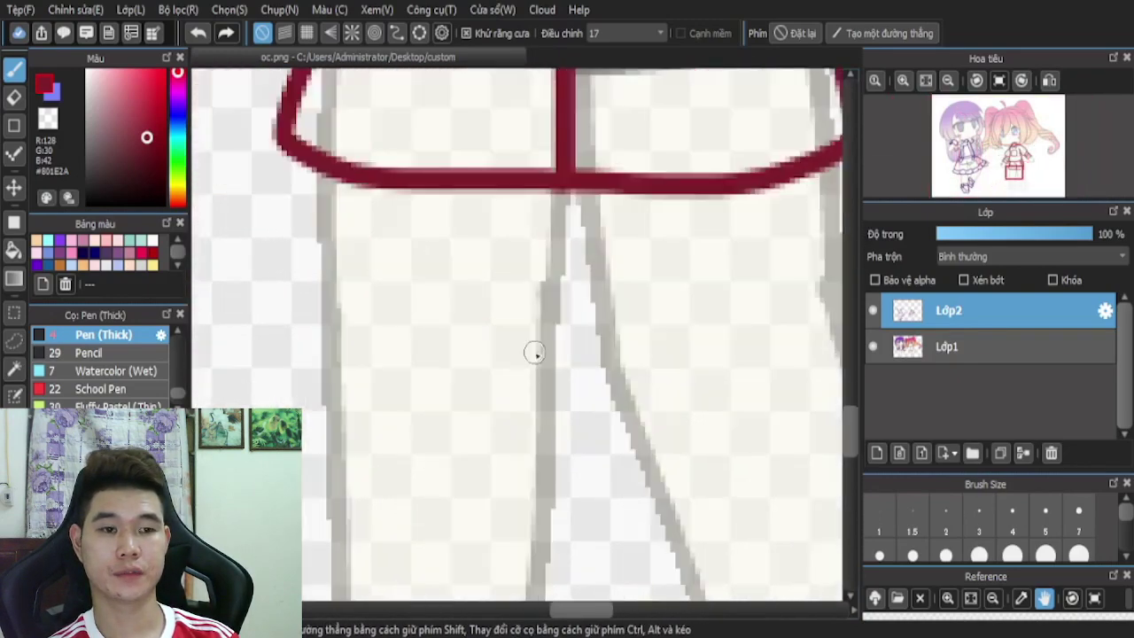
scroll(382, 369, up, 1)
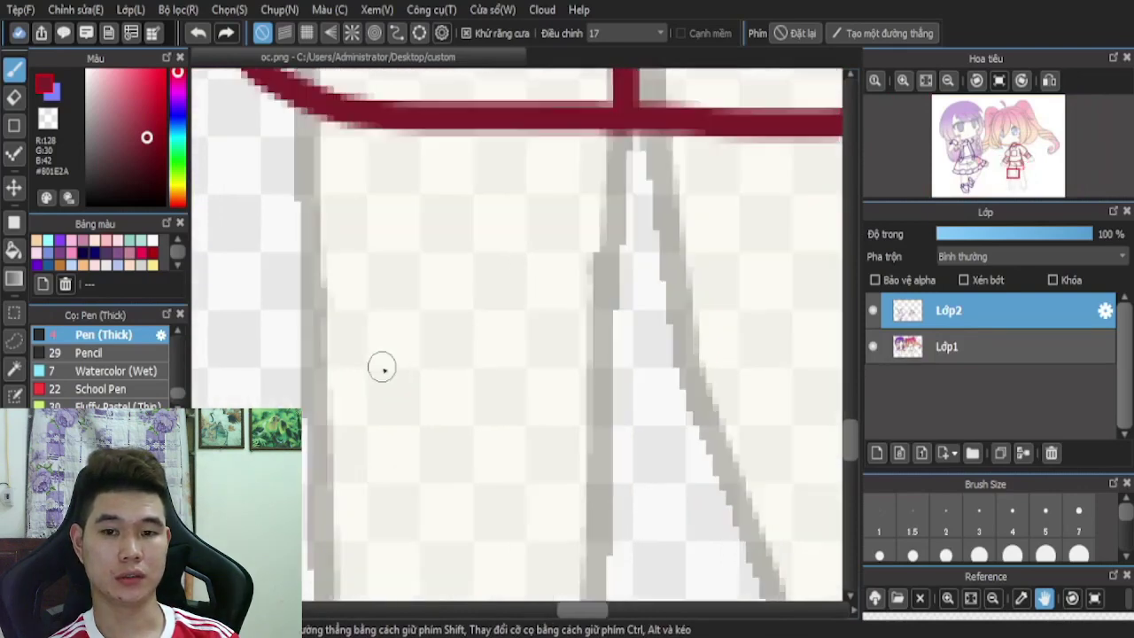
scroll(541, 311, down, 4)
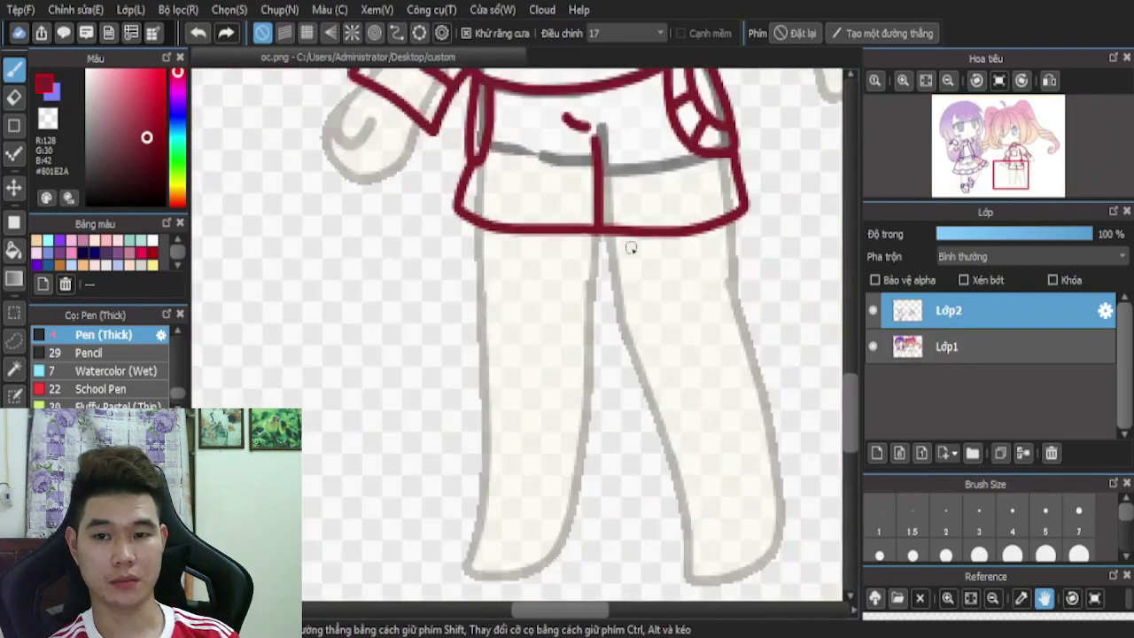
scroll(630, 248, down, 1)
- Try outlining a low pointed shoe with a rounded band above it on the left foot
scroll(519, 405, up, 5)
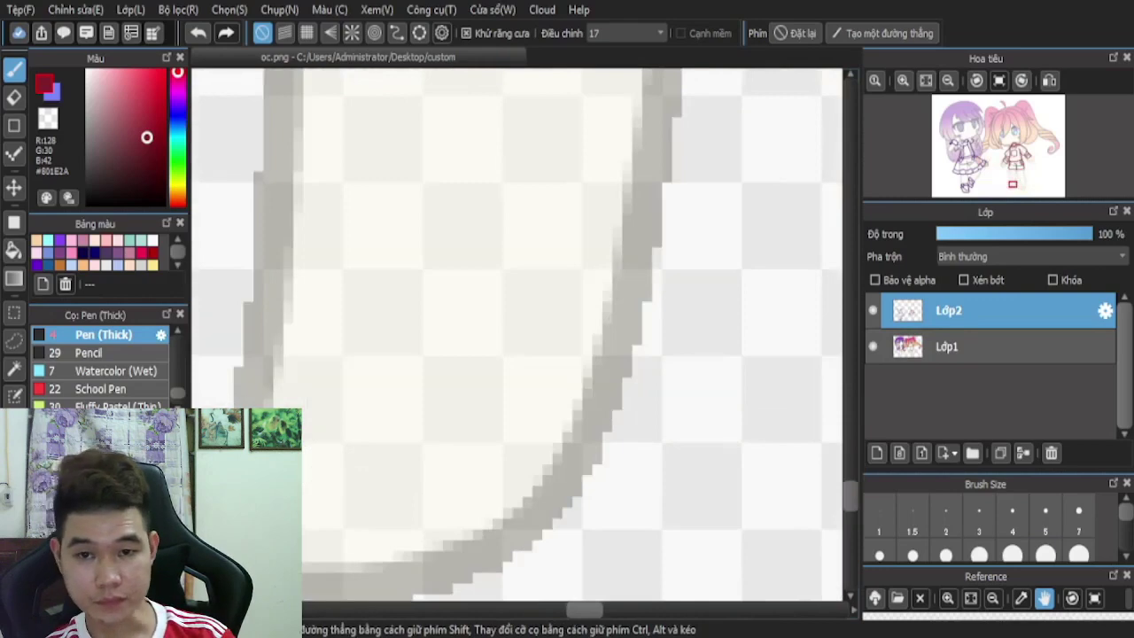
mouse_move(297, 456)
mouse_down()
mouse_move(532, 485)
mouse_move(522, 567)
mouse_move(416, 618)
mouse_up()
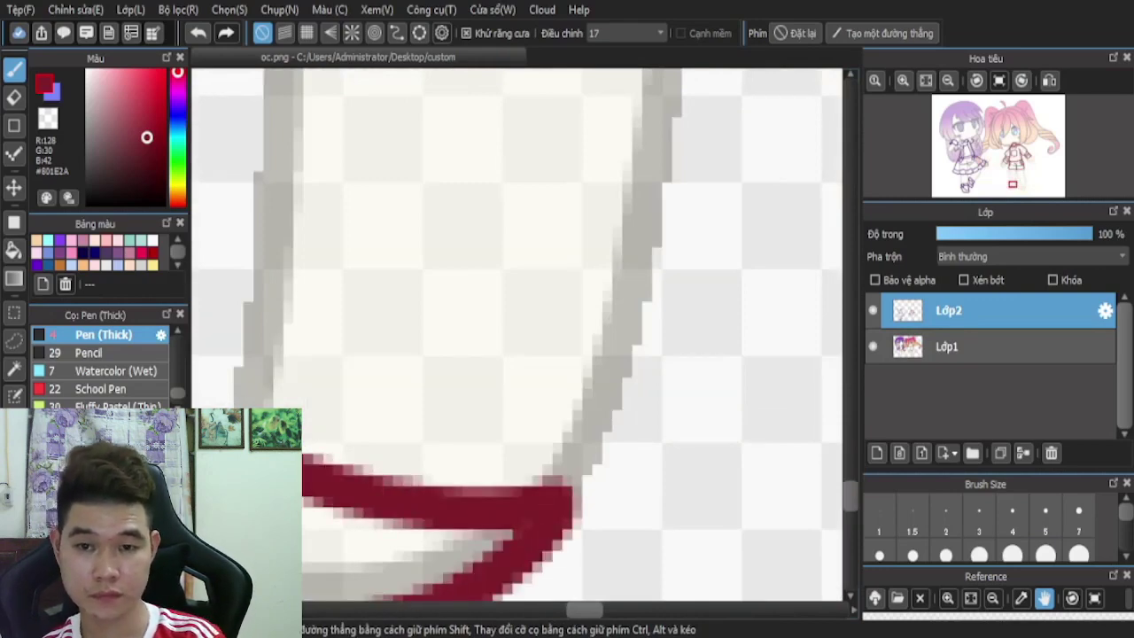
scroll(431, 335, down, 4)
scroll(545, 381, up, 2)
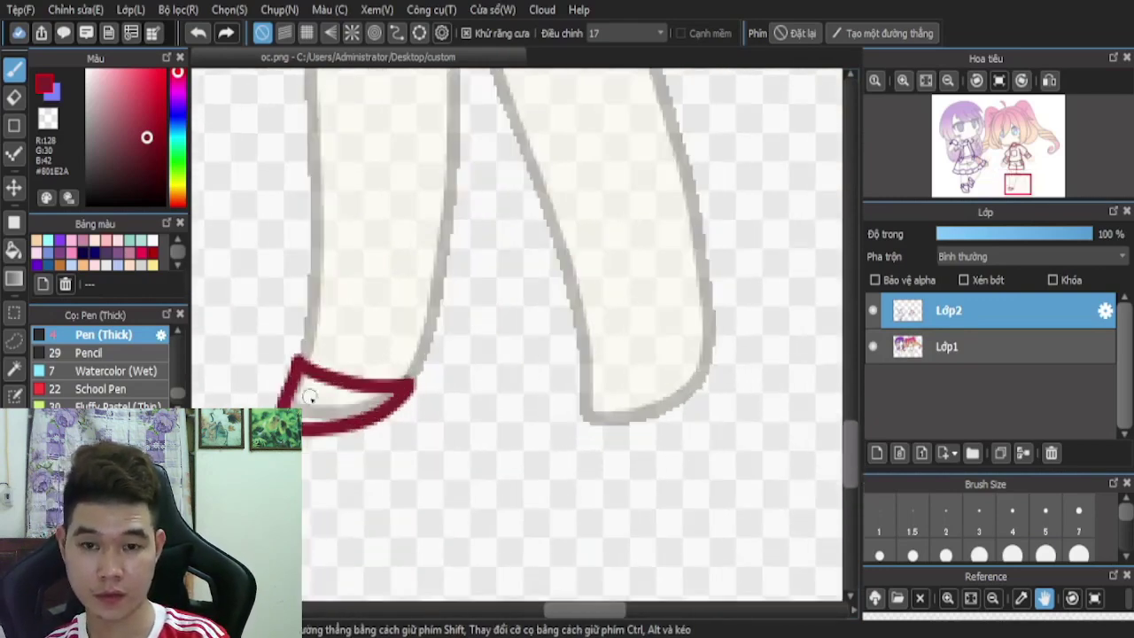
scroll(342, 354, up, 4)
mouse_move(551, 430)
mouse_down()
mouse_move(460, 368)
mouse_move(305, 343)
mouse_move(221, 355)
mouse_move(228, 302)
mouse_move(265, 264)
mouse_move(399, 262)
mouse_move(553, 321)
mouse_move(574, 401)
mouse_up()
scroll(236, 349, down, 5)
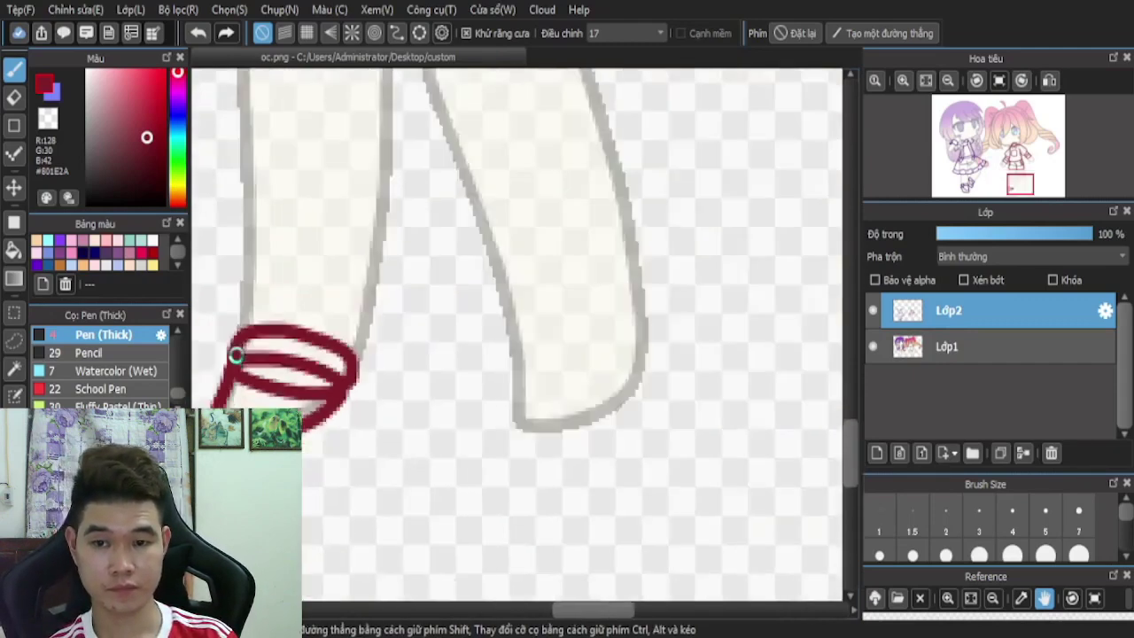
- Try outlining a matching low shoe on the right foot, and undo its strokes
scroll(387, 324, up, 5)
mouse_move(427, 348)
mouse_down()
mouse_move(781, 352)
mouse_move(770, 397)
mouse_move(698, 479)
mouse_move(595, 540)
mouse_move(479, 549)
mouse_move(422, 535)
mouse_move(401, 464)
mouse_move(394, 321)
mouse_up()
scroll(437, 316, down, 3)
scroll(437, 316, down, 2)
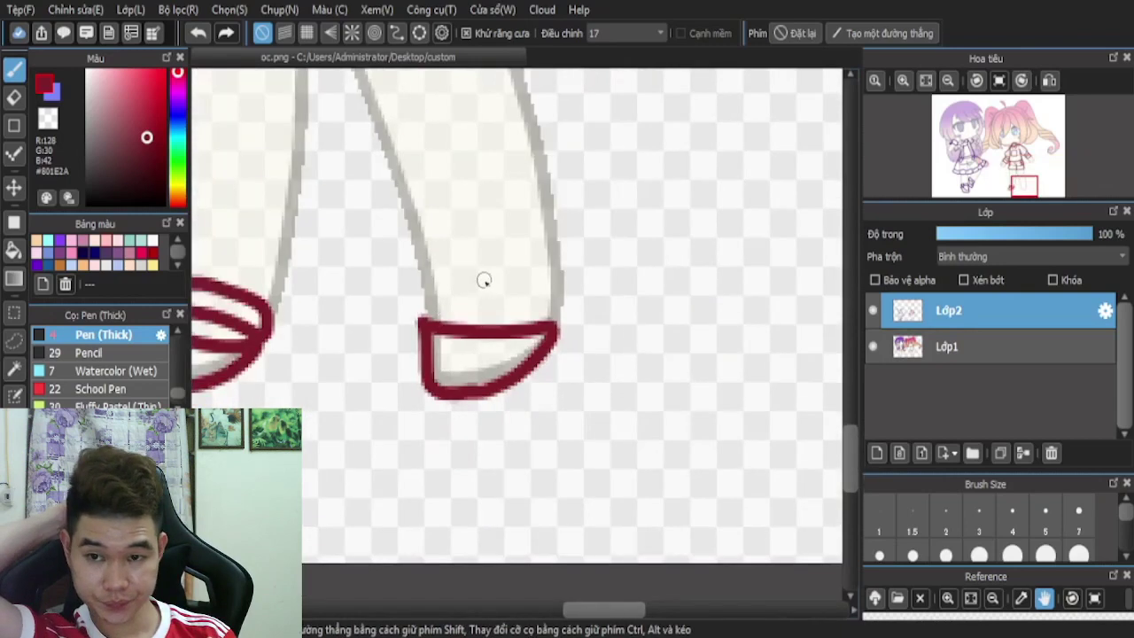
scroll(481, 279, up, 2)
key(ctrl+z)
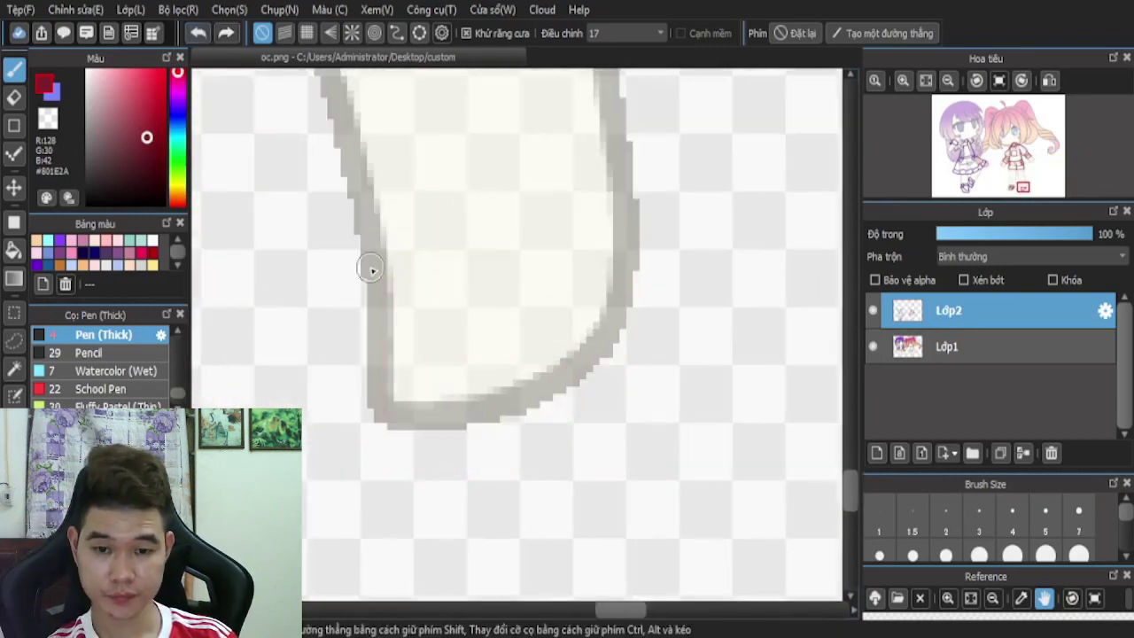
- Undo the remaining shoe strokes on both feet
mouse_move(361, 262)
mouse_down()
mouse_move(562, 319)
mouse_move(612, 309)
mouse_move(455, 470)
mouse_move(385, 387)
mouse_move(363, 266)
mouse_up()
scroll(501, 327, down, 2)
scroll(486, 325, up, 1)
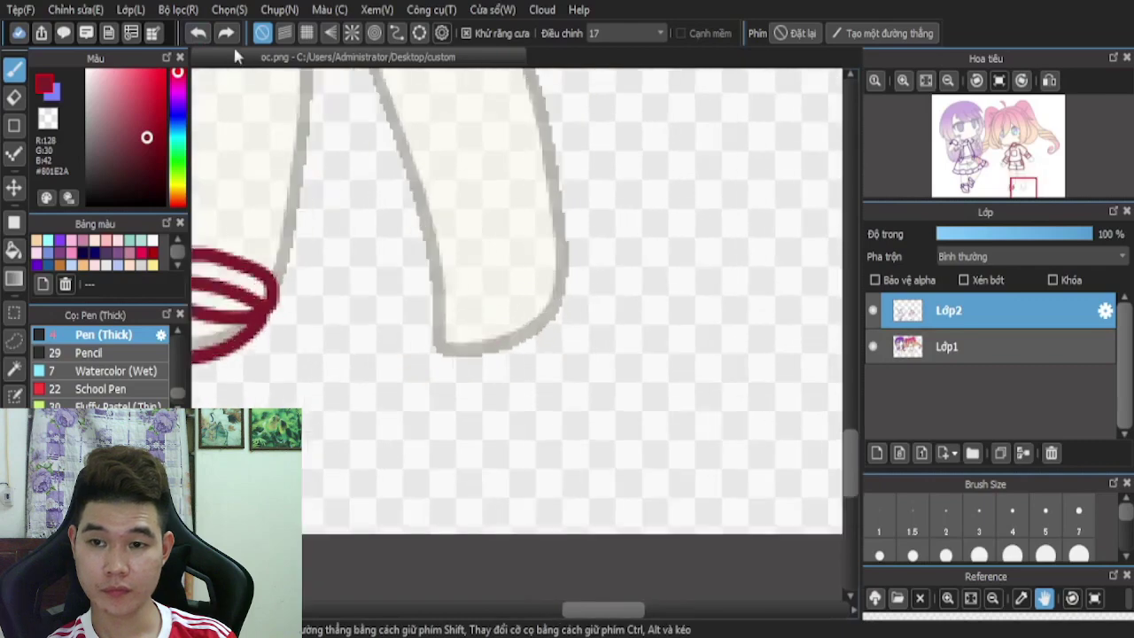
click(197, 34)
click(198, 34)
click(198, 33)
- Draw a band with two rounded scallops hanging from it across the left ankle
scroll(509, 397, down, 1)
scroll(509, 396, up, 4)
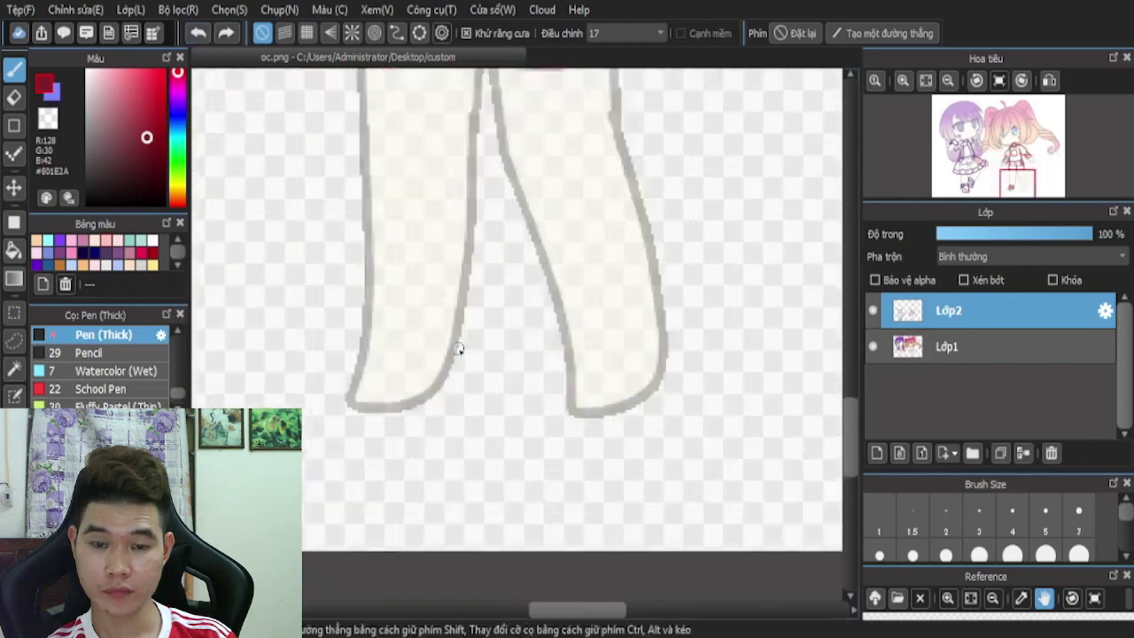
mouse_move(266, 255)
mouse_down()
mouse_move(405, 275)
mouse_move(403, 355)
mouse_move(325, 406)
mouse_move(276, 372)
mouse_move(250, 259)
mouse_up()
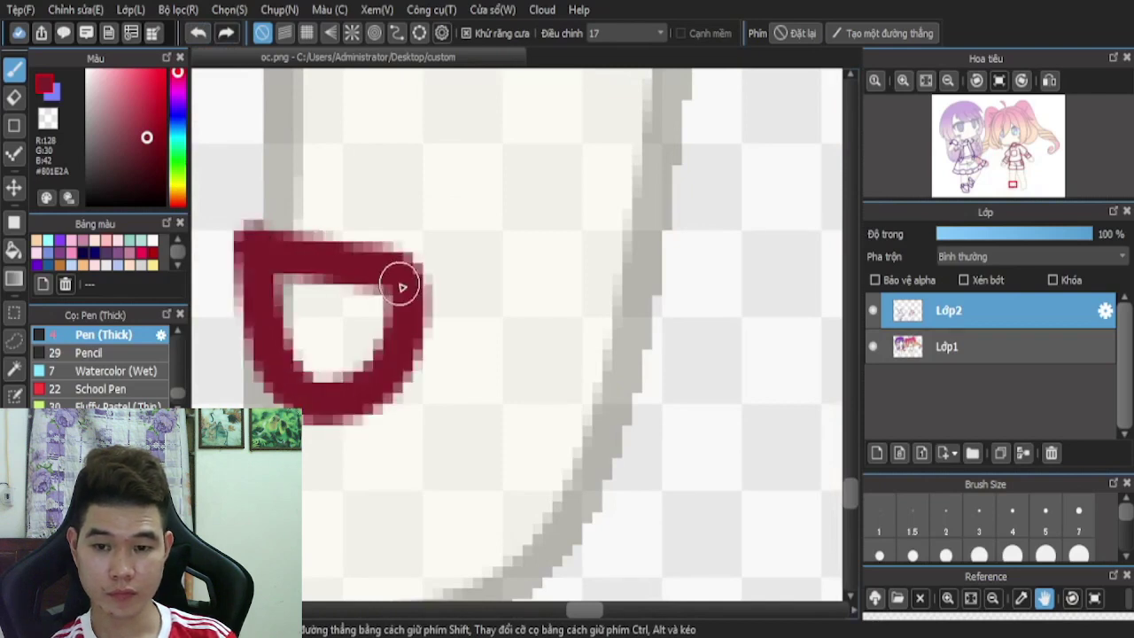
drag(427, 286, 636, 305)
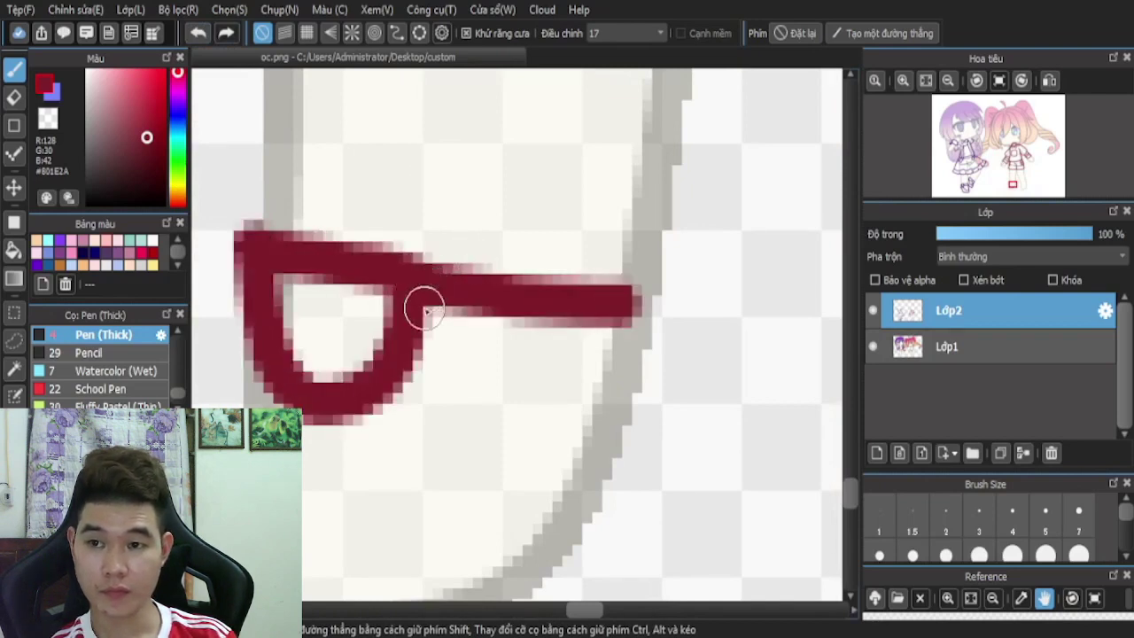
mouse_move(424, 310)
mouse_down()
mouse_move(467, 401)
mouse_move(557, 413)
mouse_move(611, 375)
mouse_move(618, 324)
mouse_up()
scroll(422, 243, down, 4)
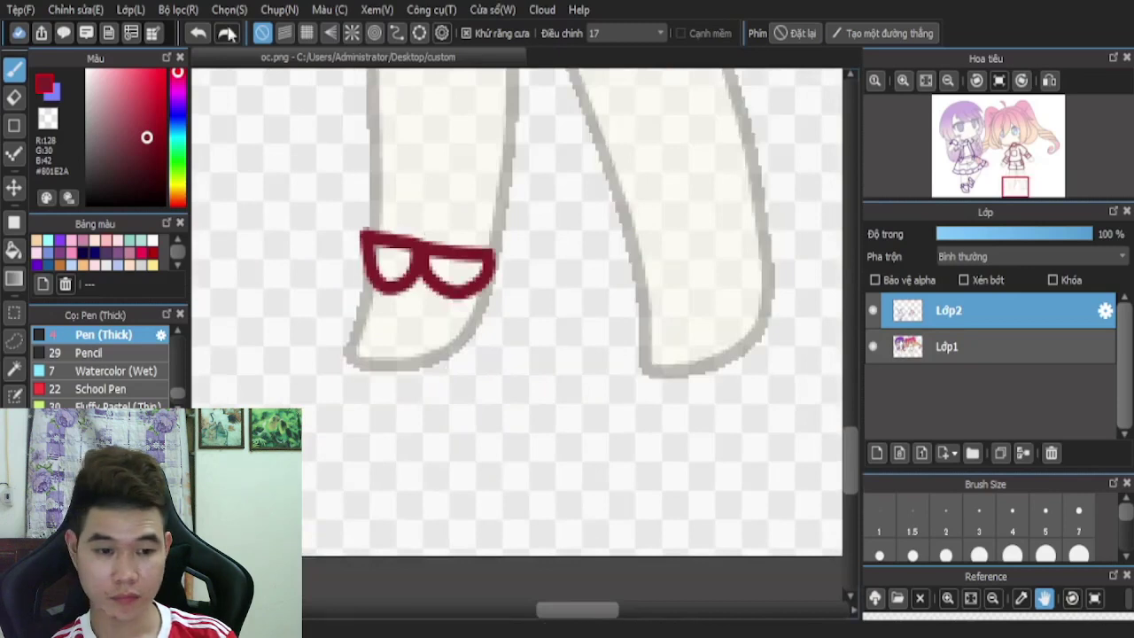
- Undo the scalloped band and draw an ankle cuff with two angular folded flaps across the left ankle
click(198, 33)
click(198, 33)
scroll(393, 239, up, 3)
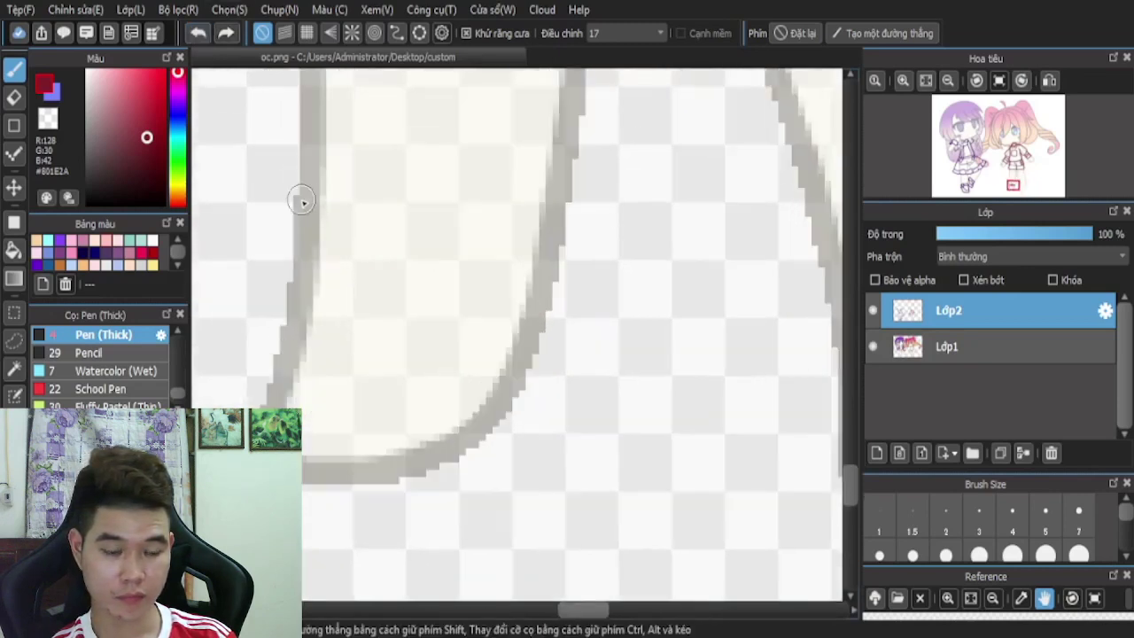
mouse_move(302, 202)
mouse_down()
mouse_move(319, 225)
mouse_move(544, 235)
mouse_up()
mouse_move(405, 250)
mouse_down()
mouse_move(410, 320)
mouse_move(514, 364)
mouse_move(537, 307)
mouse_move(536, 232)
mouse_up()
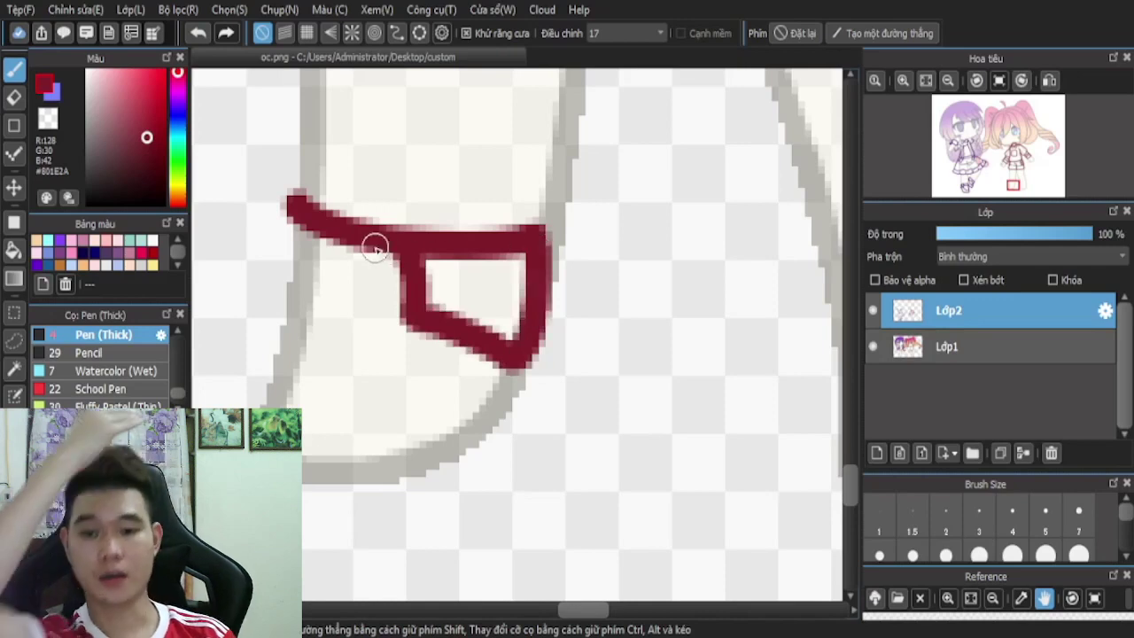
mouse_move(363, 237)
mouse_down()
mouse_move(328, 325)
mouse_move(280, 315)
mouse_move(294, 203)
mouse_up()
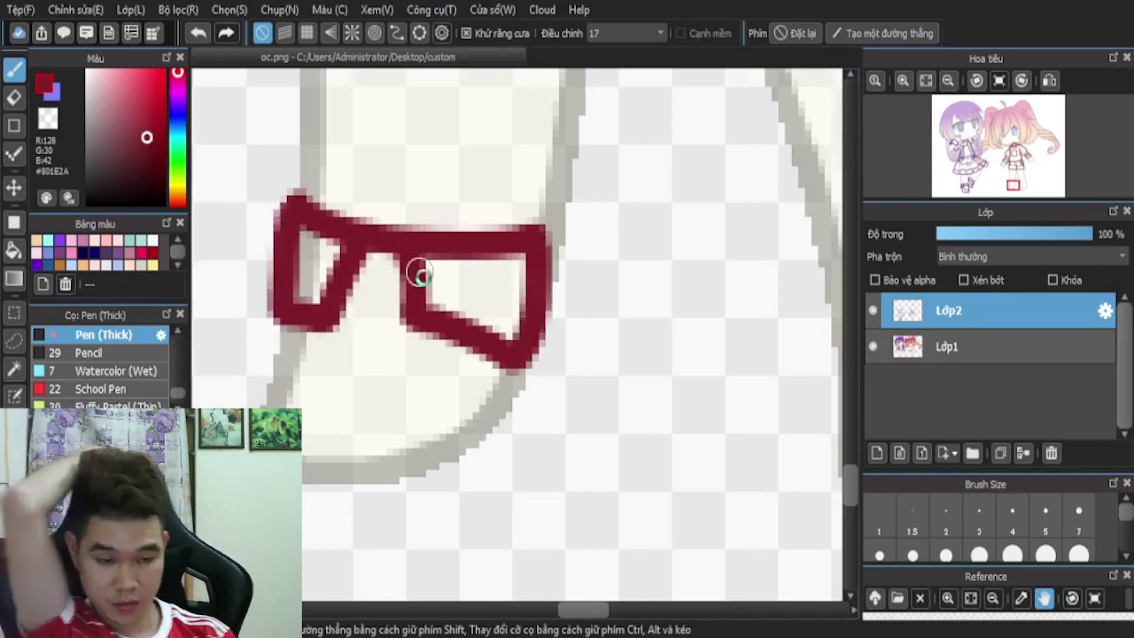
- Outline the left shoe around the foot below the folded cuff, with a flat sole
scroll(420, 273, down, 2)
scroll(334, 316, up, 2)
mouse_move(353, 291)
mouse_down()
mouse_move(331, 438)
mouse_move(491, 450)
mouse_move(547, 439)
mouse_move(566, 418)
mouse_move(576, 339)
mouse_up()
scroll(576, 339, down, 4)
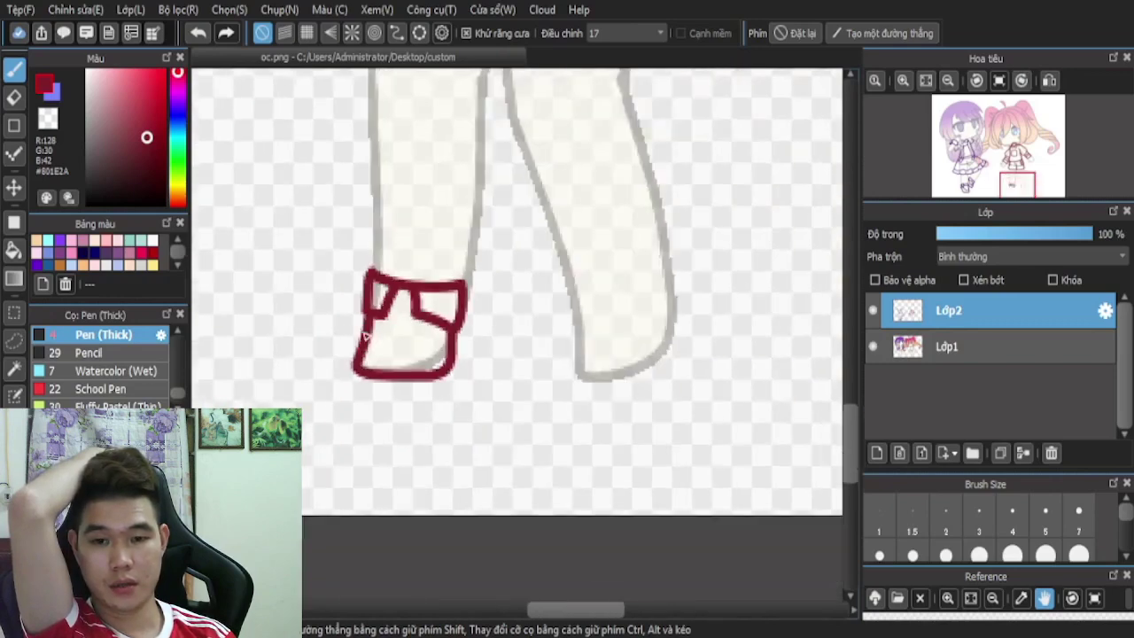
- Draw a matching cuff with two angular folded flaps across the right ankle, redoing the stroke that goes wrong
scroll(653, 279, up, 5)
drag(685, 280, 499, 321)
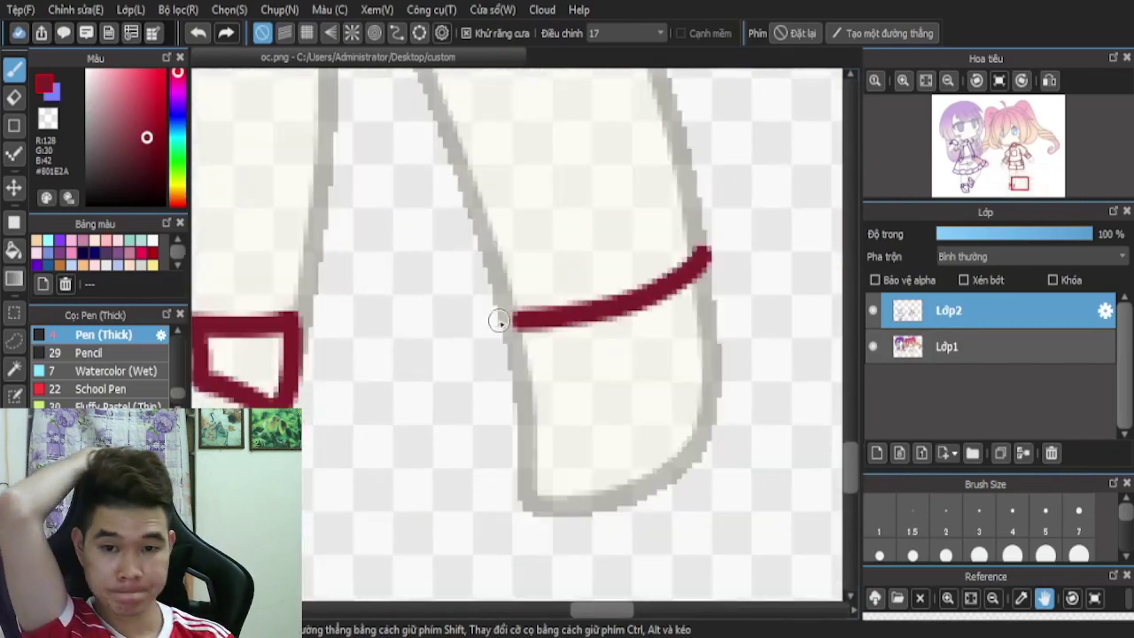
scroll(589, 332, up, 2)
mouse_move(588, 314)
mouse_down()
mouse_move(561, 449)
mouse_move(469, 460)
mouse_move(448, 452)
mouse_move(383, 327)
mouse_move(403, 316)
mouse_move(428, 342)
mouse_move(420, 393)
mouse_move(372, 376)
mouse_move(351, 389)
mouse_move(339, 306)
mouse_up()
scroll(403, 316, down, 3)
scroll(487, 334, up, 2)
click(198, 33)
scroll(450, 305, up, 2)
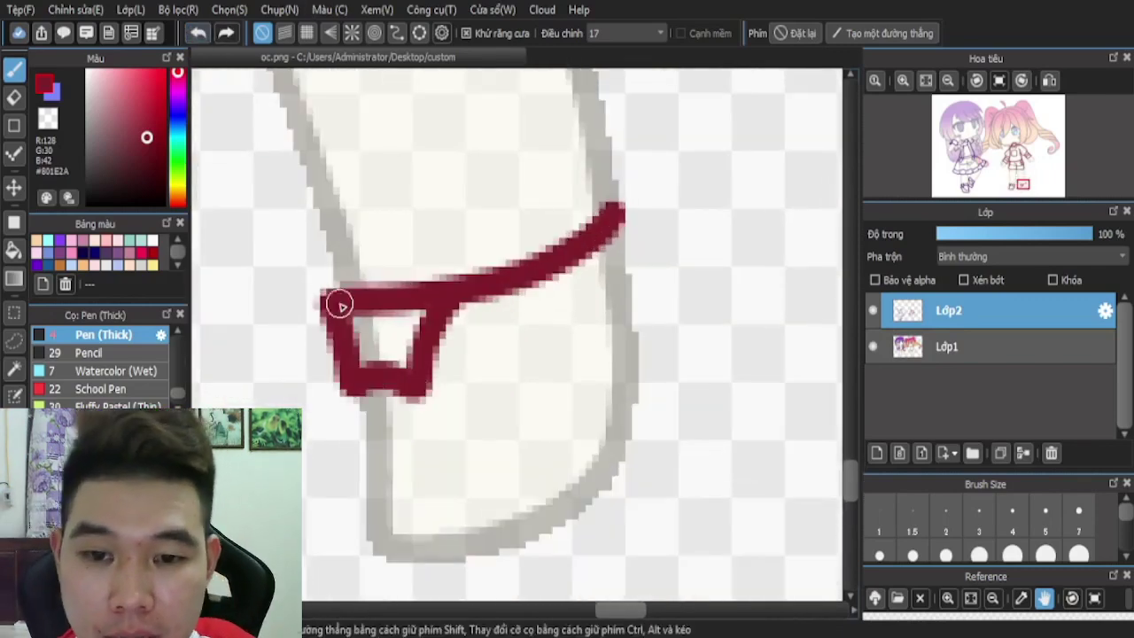
mouse_move(505, 289)
mouse_down()
mouse_move(536, 321)
mouse_move(550, 381)
mouse_move(603, 350)
mouse_move(642, 348)
mouse_move(620, 208)
mouse_up()
scroll(577, 367, down, 2)
- Outline the right shoe around the foot below its folded cuff
scroll(577, 367, up, 3)
mouse_move(258, 341)
mouse_down()
mouse_move(266, 387)
mouse_move(431, 584)
mouse_move(607, 516)
mouse_move(632, 344)
mouse_up()
scroll(632, 344, down, 5)
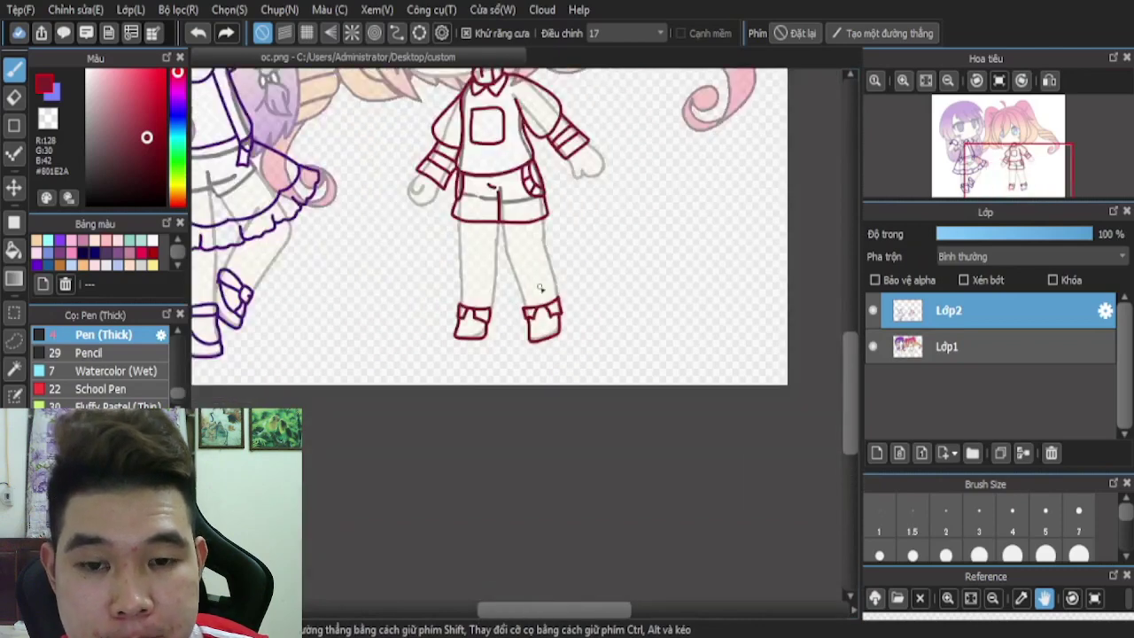
scroll(473, 296, up, 4)
scroll(609, 345, down, 1)
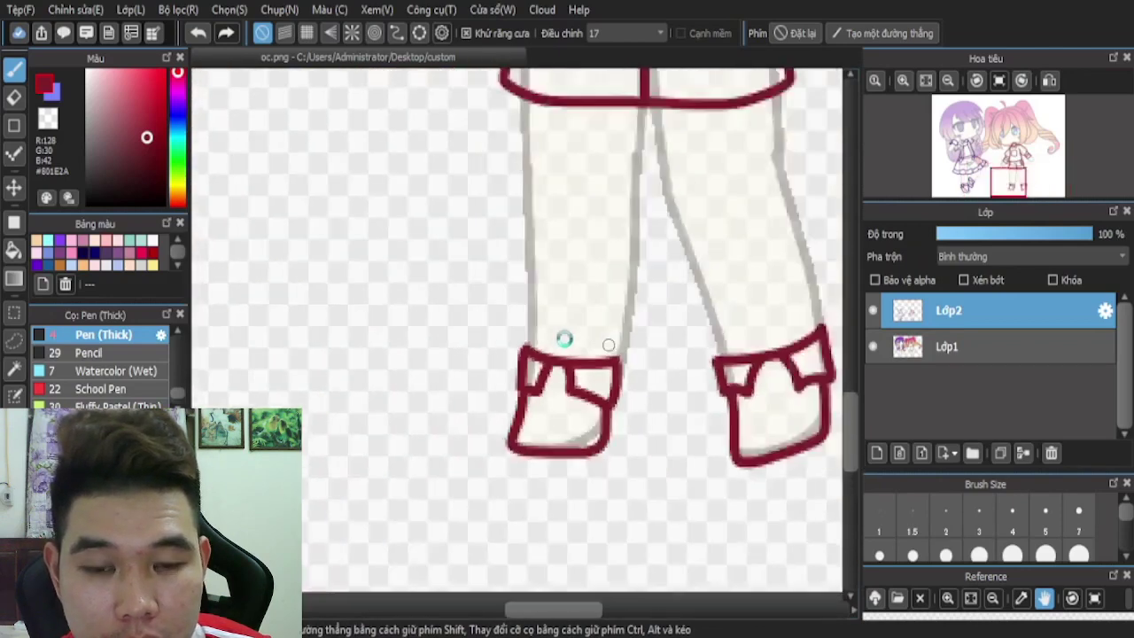
scroll(609, 345, down, 3)
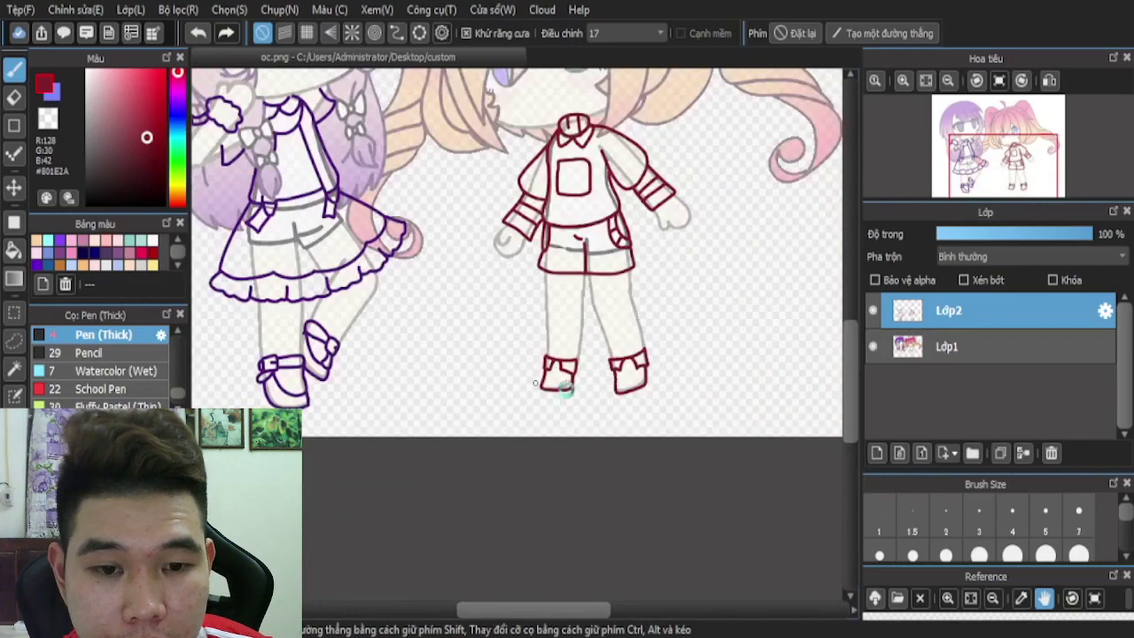
- Add a small curved toe cap in the lower outer corner of both shoes
scroll(566, 387, up, 6)
mouse_move(600, 362)
mouse_down()
mouse_move(538, 360)
mouse_move(429, 468)
mouse_up()
scroll(385, 399, down, 4)
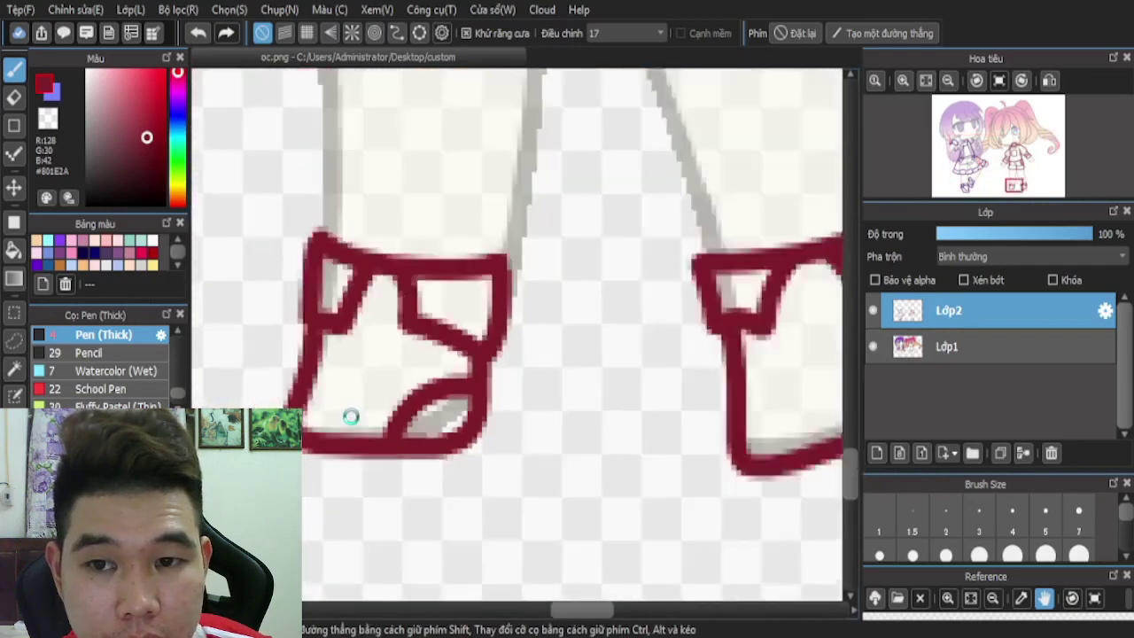
scroll(595, 399, up, 1)
scroll(611, 410, up, 1)
scroll(608, 430, down, 4)
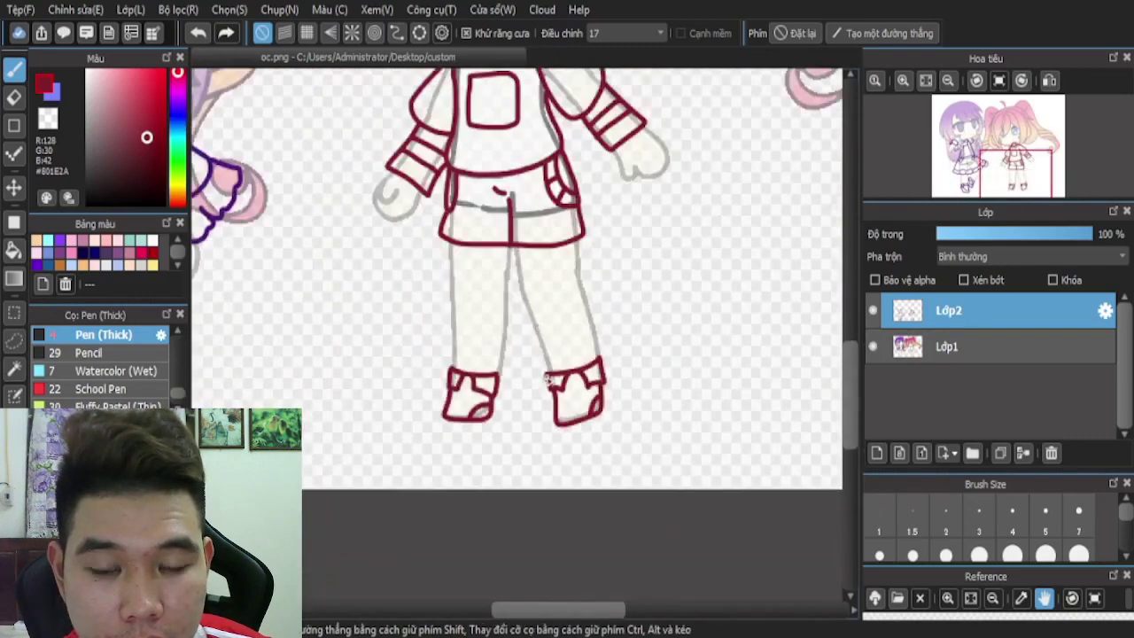
scroll(566, 278, down, 1)
scroll(575, 284, down, 2)
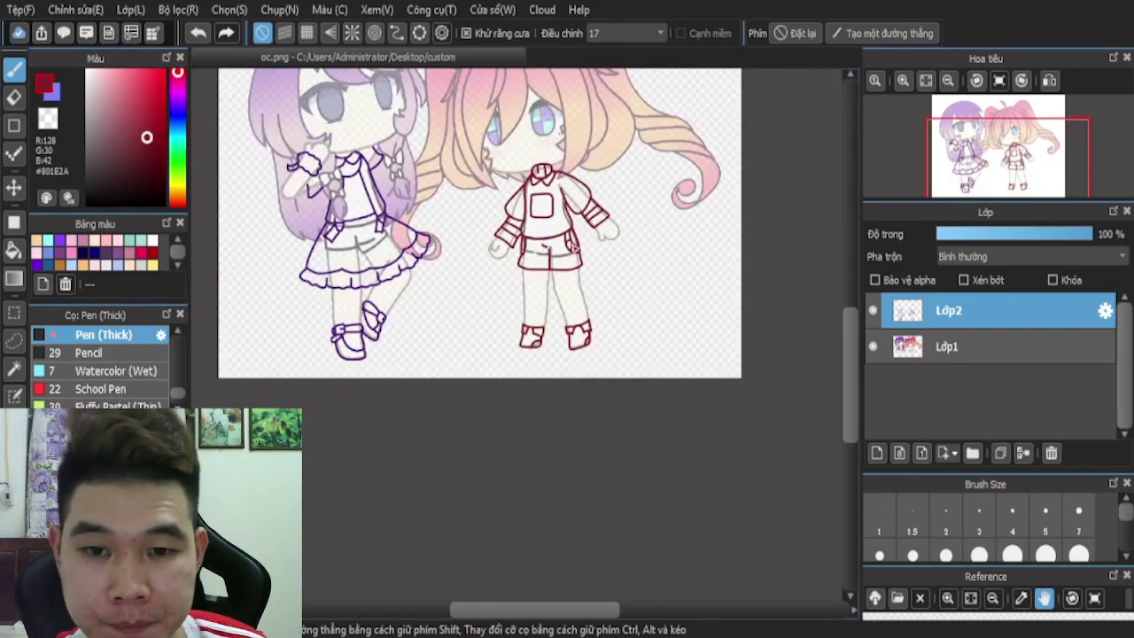
- Outline a slanted, slightly curved band around the right leg above the ankle cuff
scroll(575, 249, up, 10)
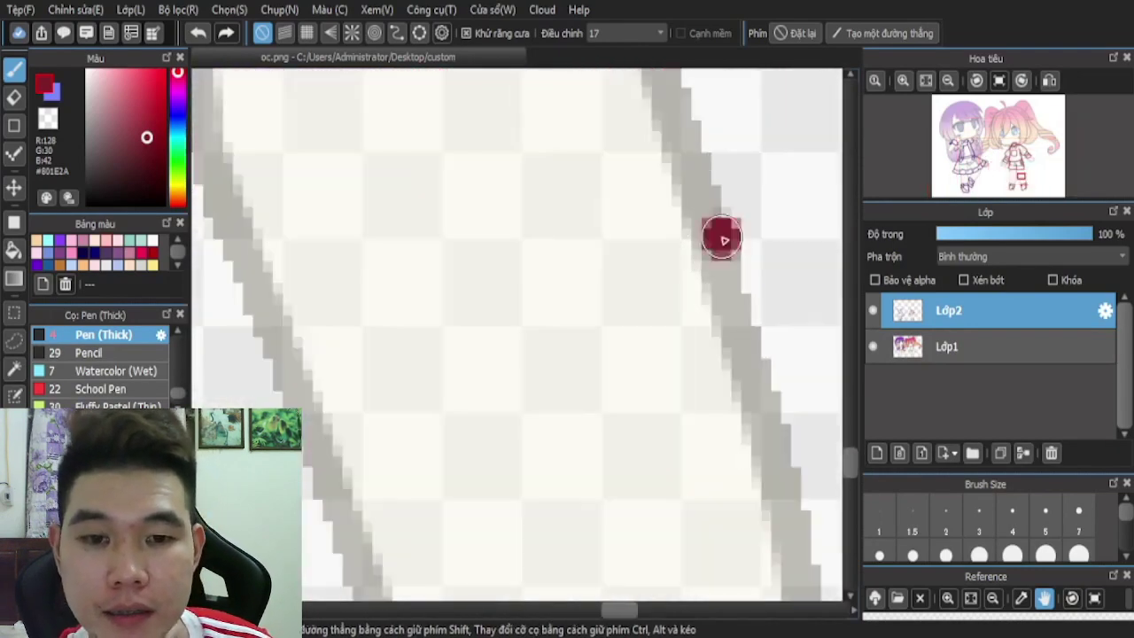
mouse_move(722, 239)
mouse_down()
mouse_move(481, 375)
mouse_move(280, 401)
mouse_up()
drag(270, 354, 243, 367)
click(197, 33)
click(732, 243)
mouse_move(770, 294)
mouse_down()
mouse_move(812, 425)
mouse_move(687, 484)
mouse_move(466, 554)
mouse_move(333, 567)
mouse_move(248, 390)
mouse_up()
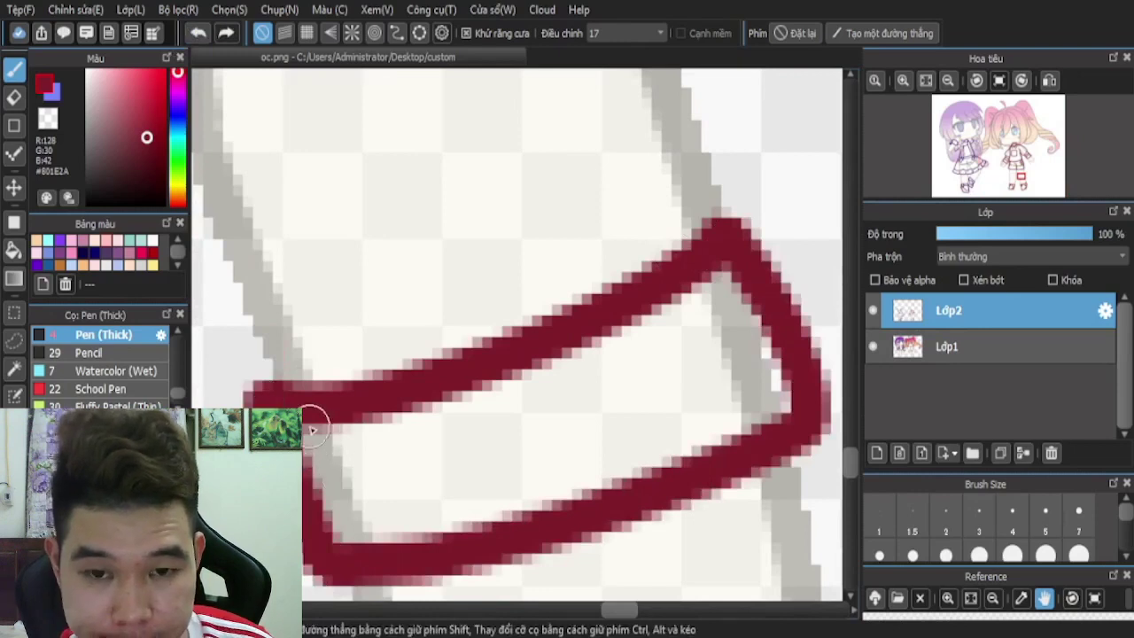
- Divide the leg band into a grid with one lengthwise line and three crosswise lines
mouse_move(310, 495)
mouse_down()
mouse_move(575, 425)
mouse_move(773, 343)
mouse_move(741, 441)
mouse_up()
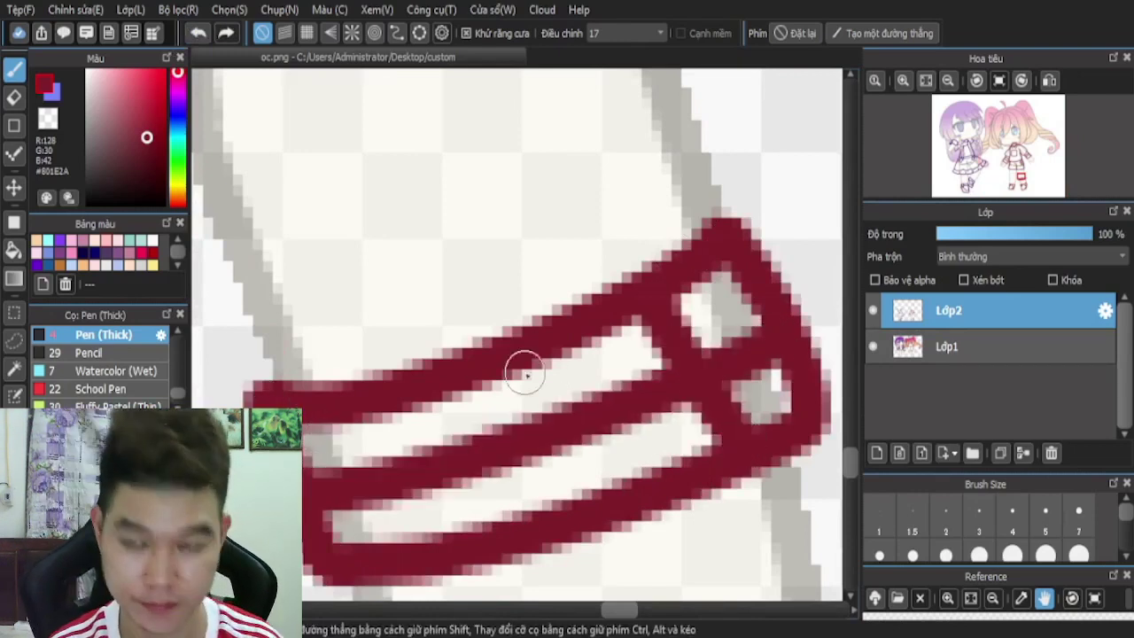
drag(531, 366, 597, 516)
mouse_move(390, 395)
mouse_down()
mouse_move(415, 511)
mouse_move(452, 537)
mouse_up()
scroll(487, 324, down, 6)
scroll(393, 498, down, 1)
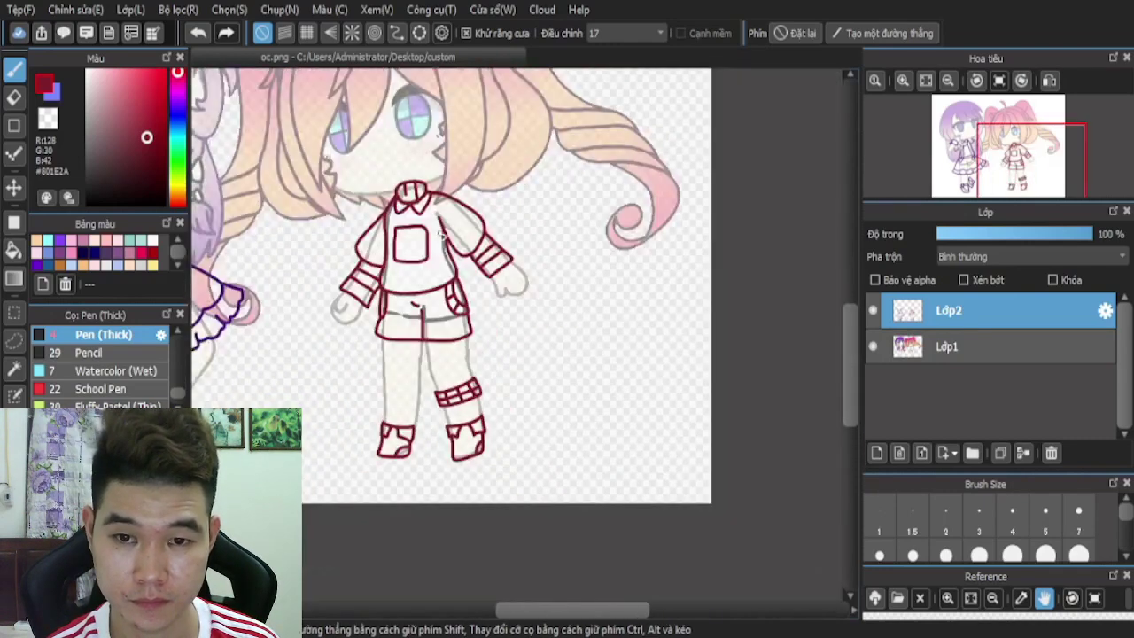
scroll(439, 211, up, 3)
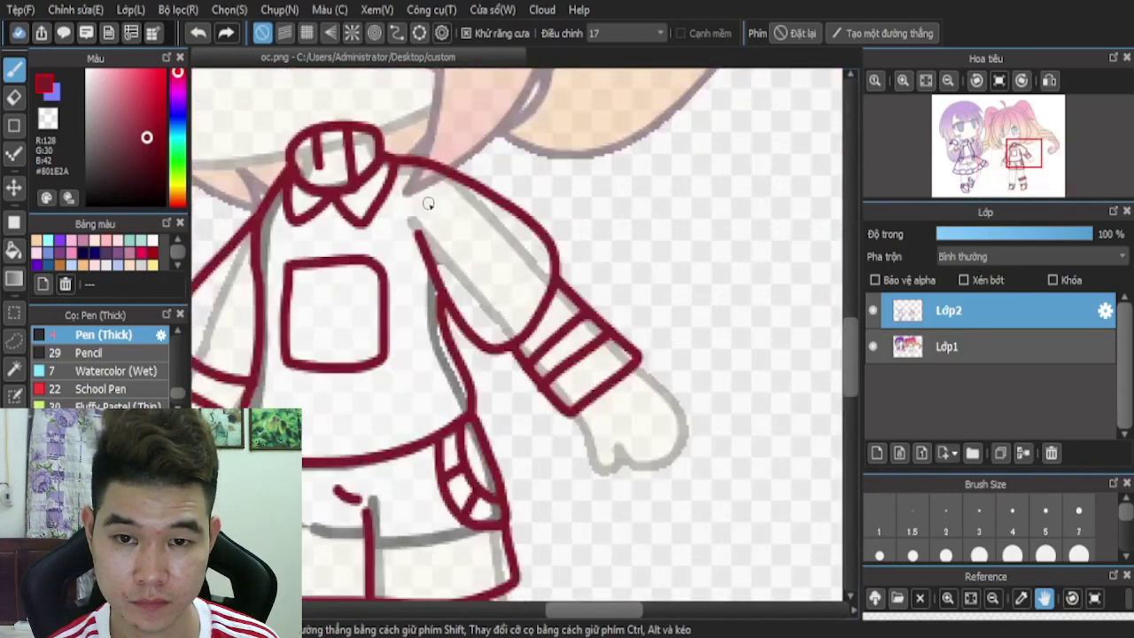
scroll(430, 203, down, 3)
scroll(453, 410, down, 2)
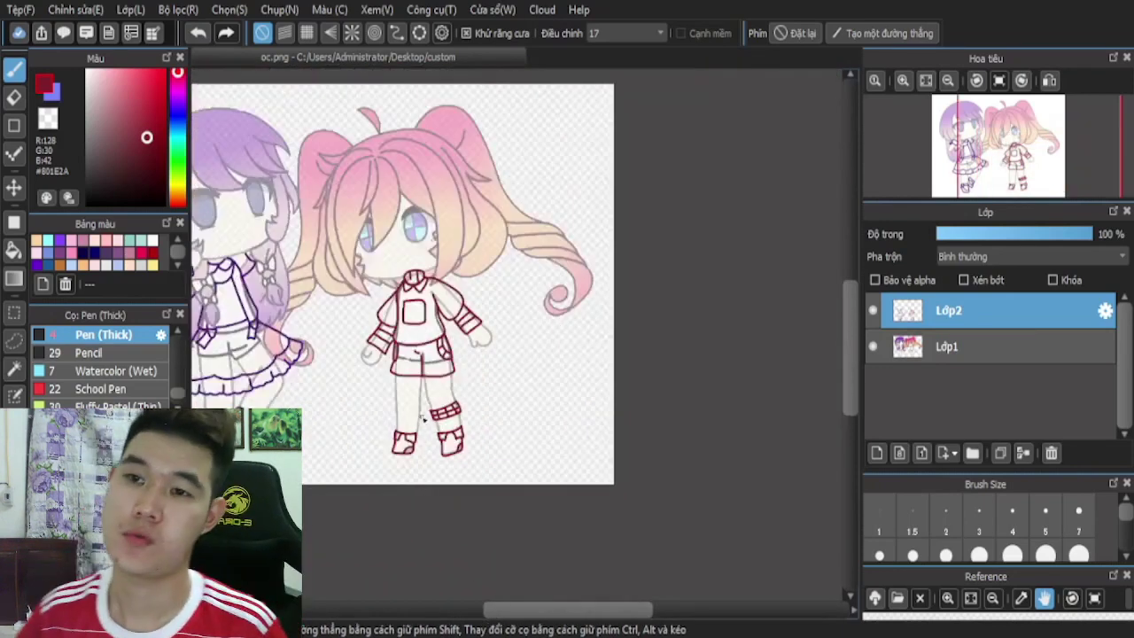
scroll(493, 303, down, 1)
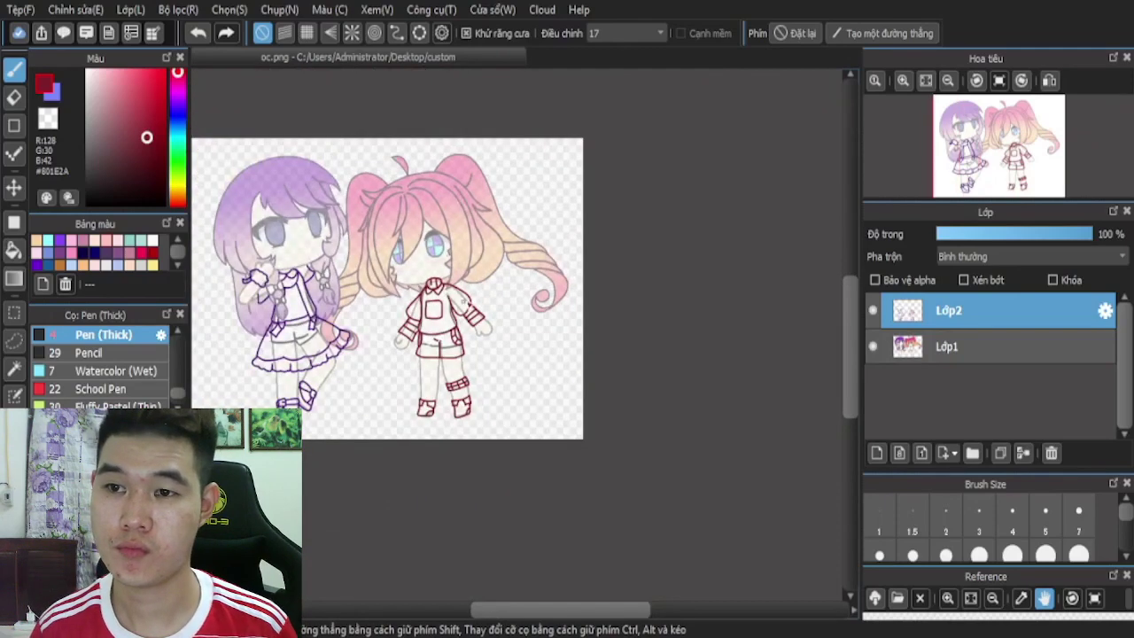
scroll(395, 256, up, 1)
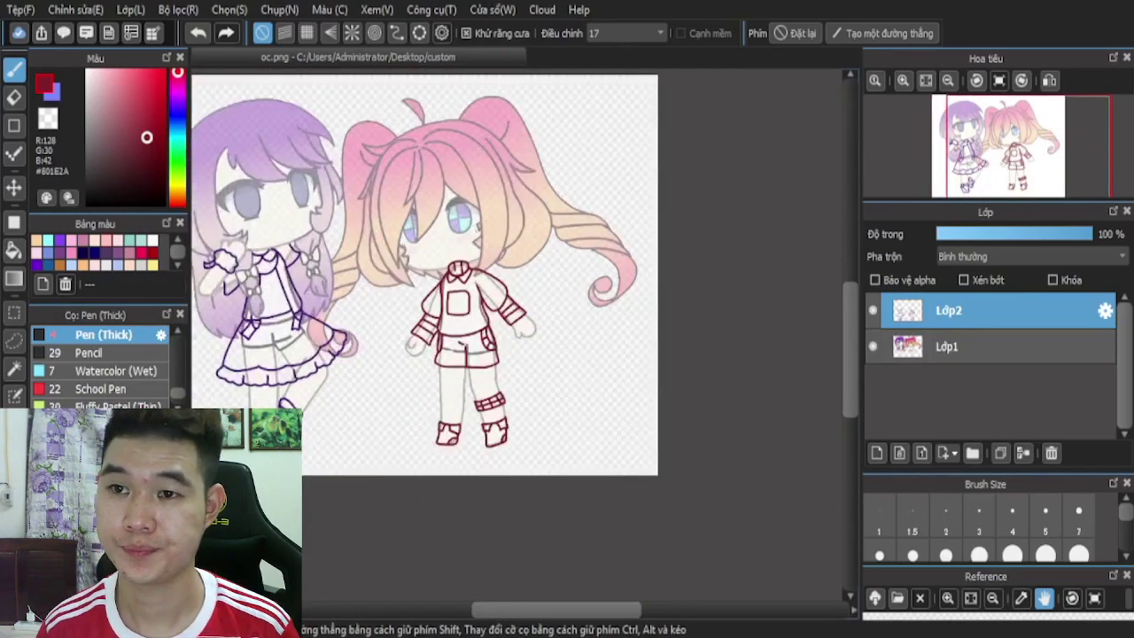
key(alt+Tab)
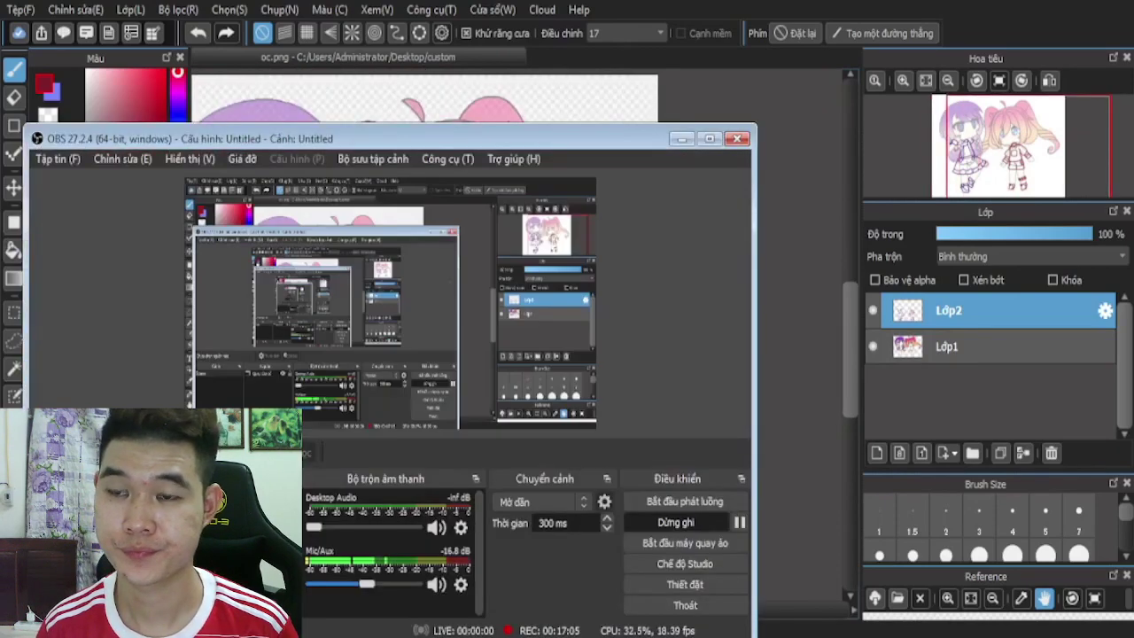
key(alt+Tab)
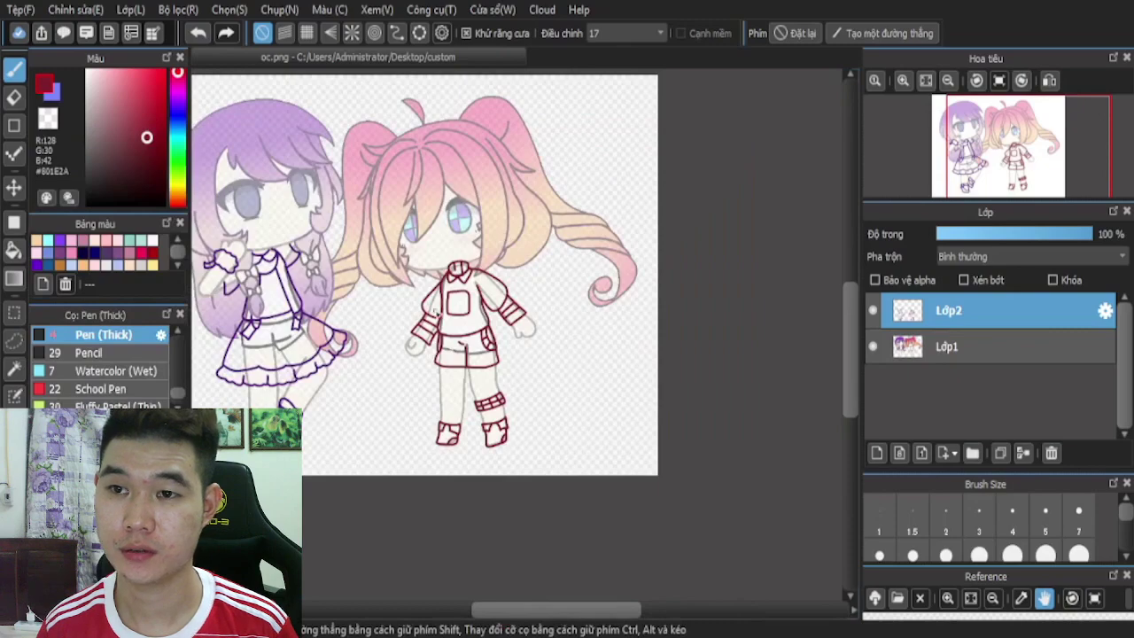
scroll(415, 349, up, 3)
scroll(371, 355, down, 2)
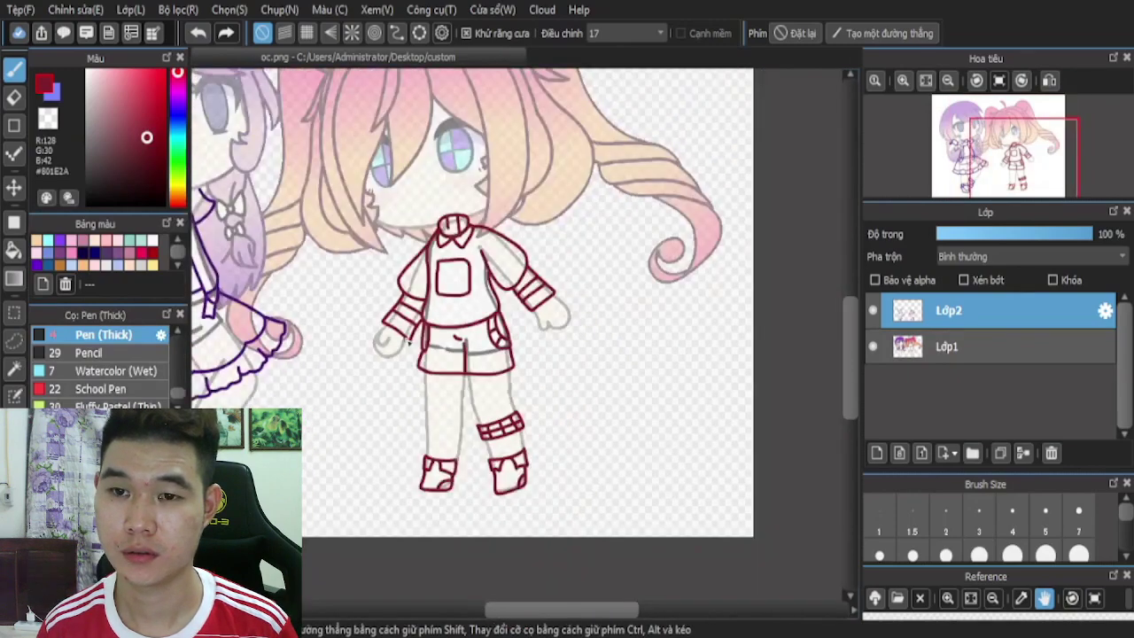
scroll(509, 266, down, 2)
- Draw a scalloped scrunchie edge across the base of the right pigtail
scroll(506, 135, up, 3)
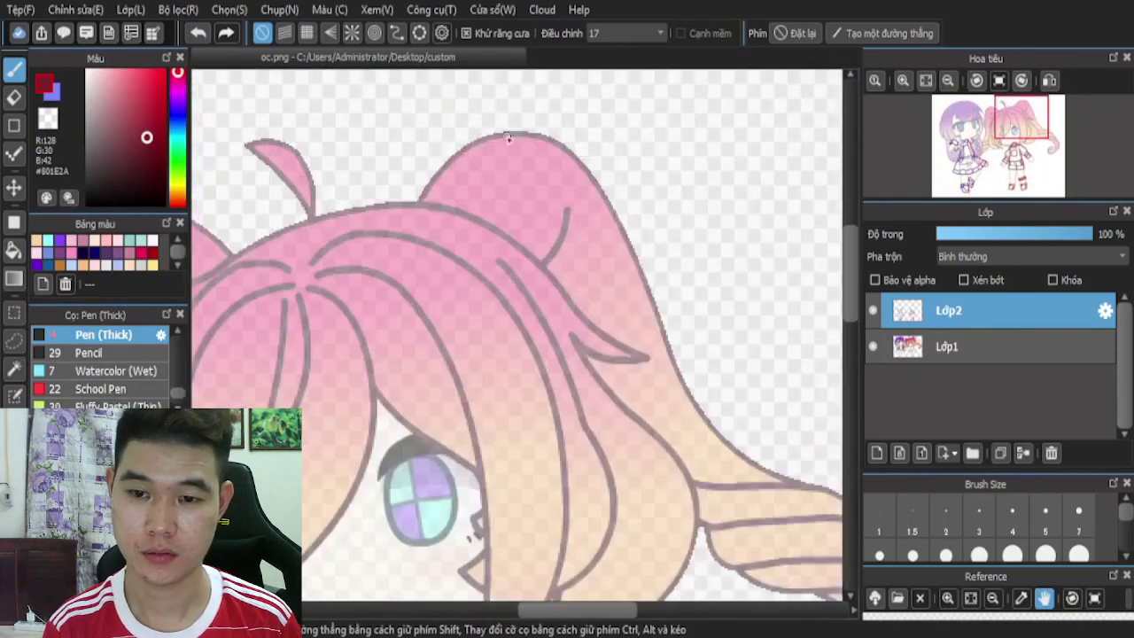
scroll(501, 164, down, 3)
scroll(500, 164, up, 5)
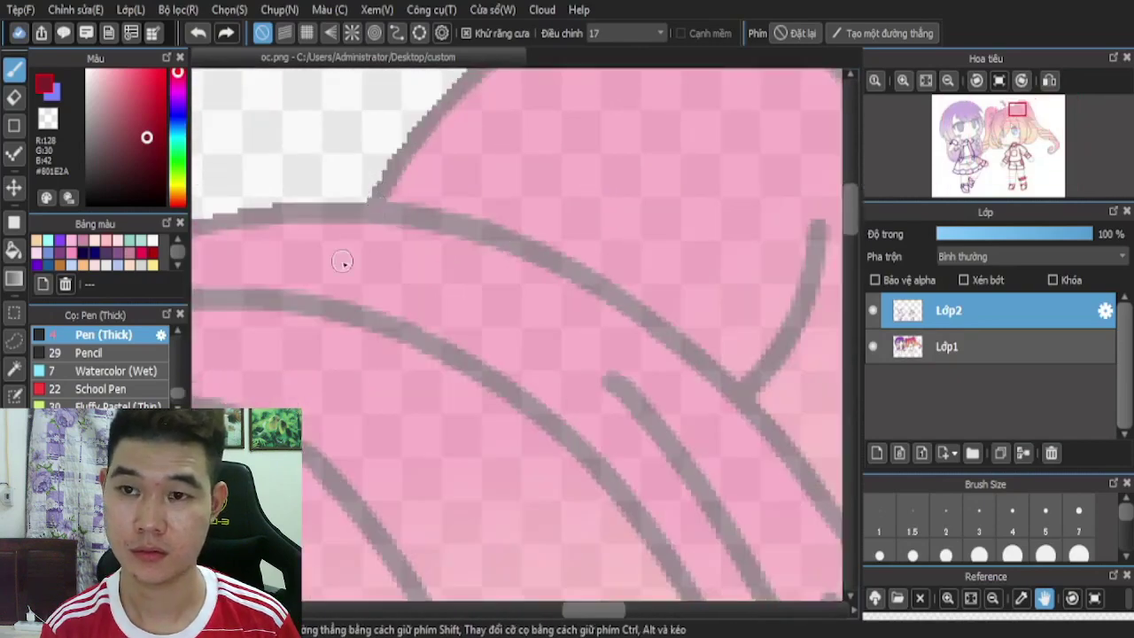
scroll(345, 260, down, 1)
scroll(427, 250, up, 2)
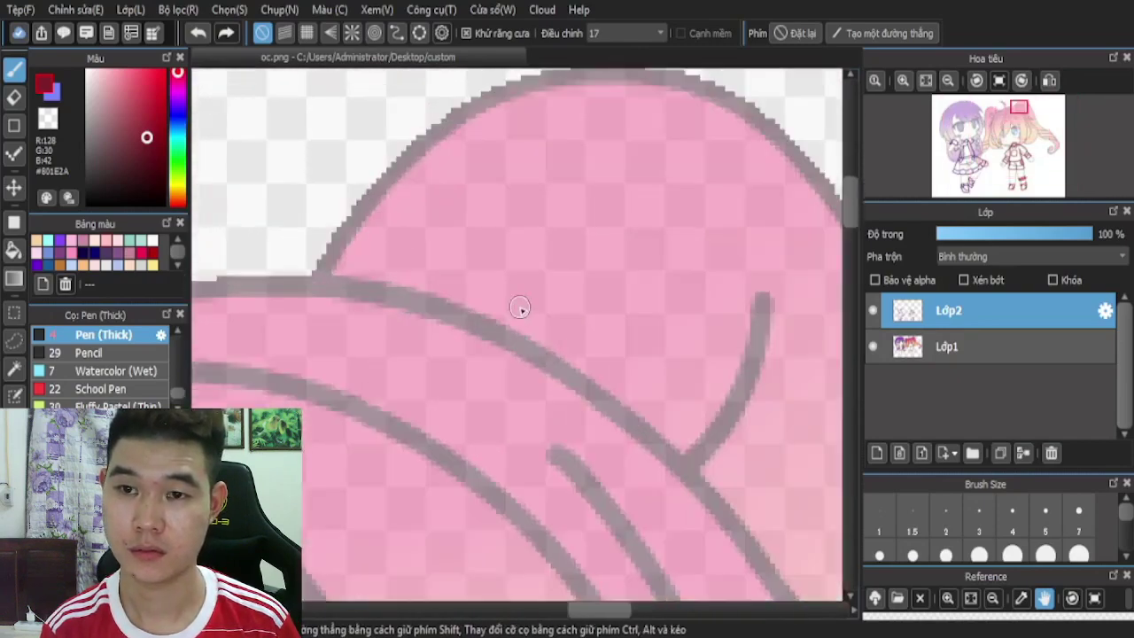
scroll(521, 307, down, 5)
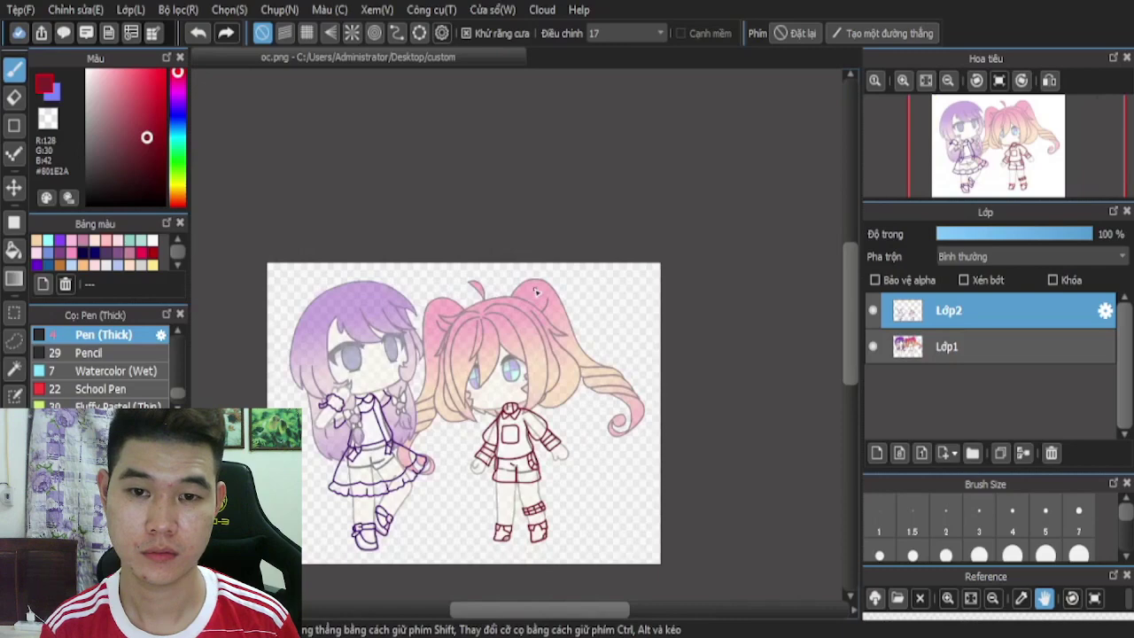
scroll(536, 292, up, 6)
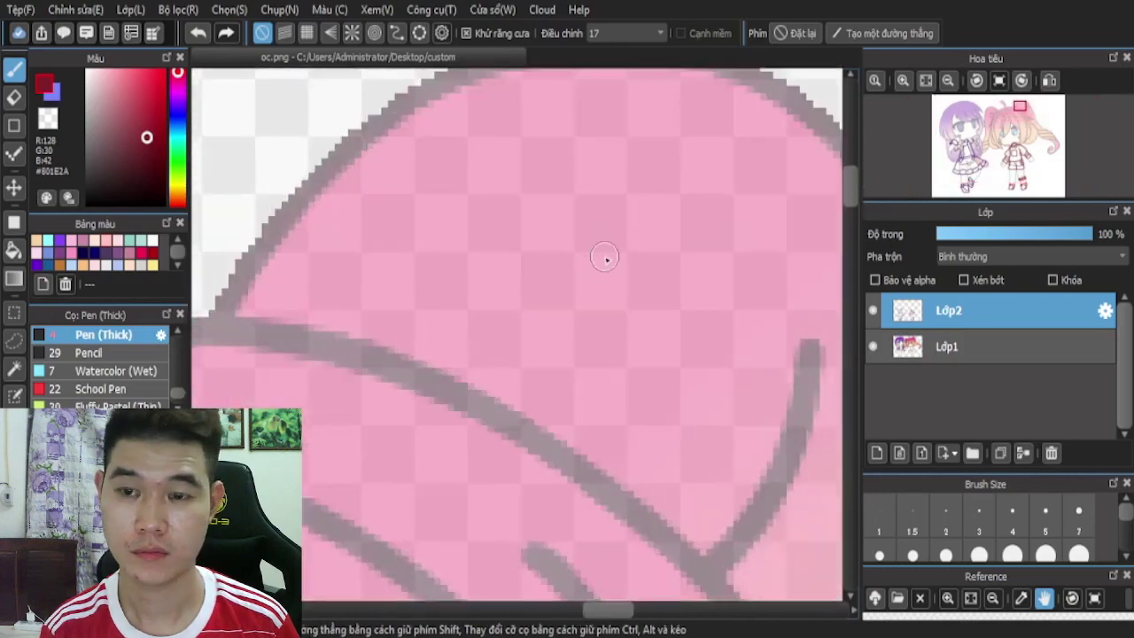
mouse_move(209, 315)
mouse_down()
mouse_move(228, 234)
mouse_move(310, 220)
mouse_move(336, 237)
mouse_move(551, 281)
mouse_move(602, 343)
mouse_move(589, 371)
mouse_move(630, 413)
mouse_move(678, 413)
mouse_move(802, 493)
mouse_move(788, 592)
mouse_move(749, 611)
mouse_up()
scroll(508, 251, down, 5)
scroll(510, 255, down, 3)
- Draw a matching scalloped scrunchie edge across the base of the left pigtail
scroll(573, 248, up, 6)
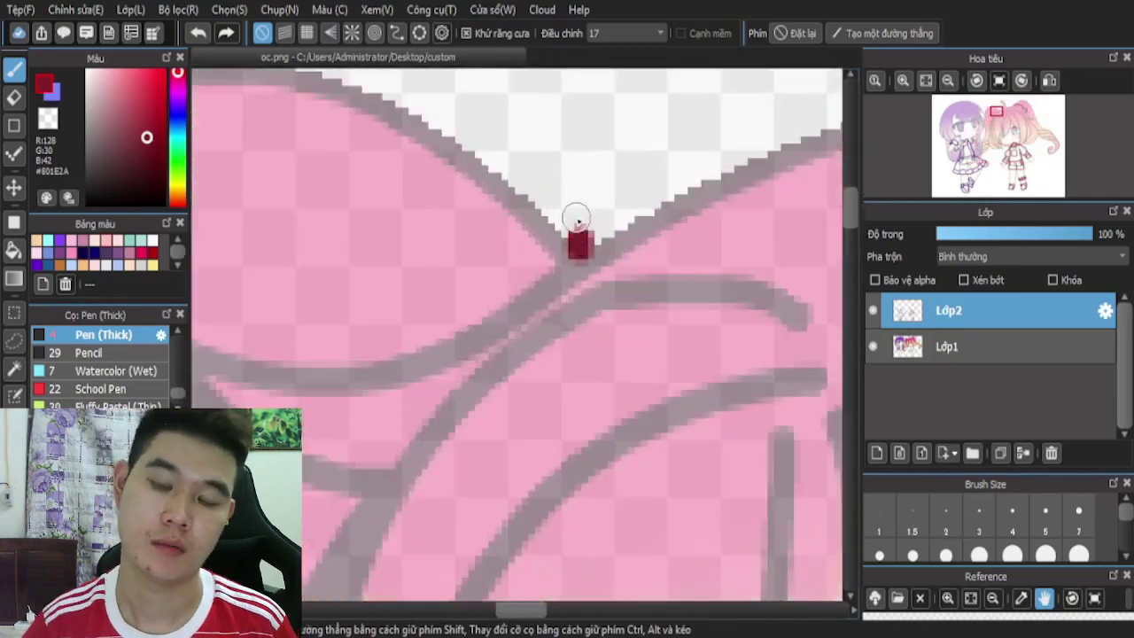
mouse_move(576, 218)
mouse_down()
mouse_move(518, 200)
mouse_move(480, 233)
mouse_move(447, 223)
mouse_move(380, 294)
mouse_move(346, 296)
mouse_move(291, 335)
mouse_move(276, 368)
mouse_up()
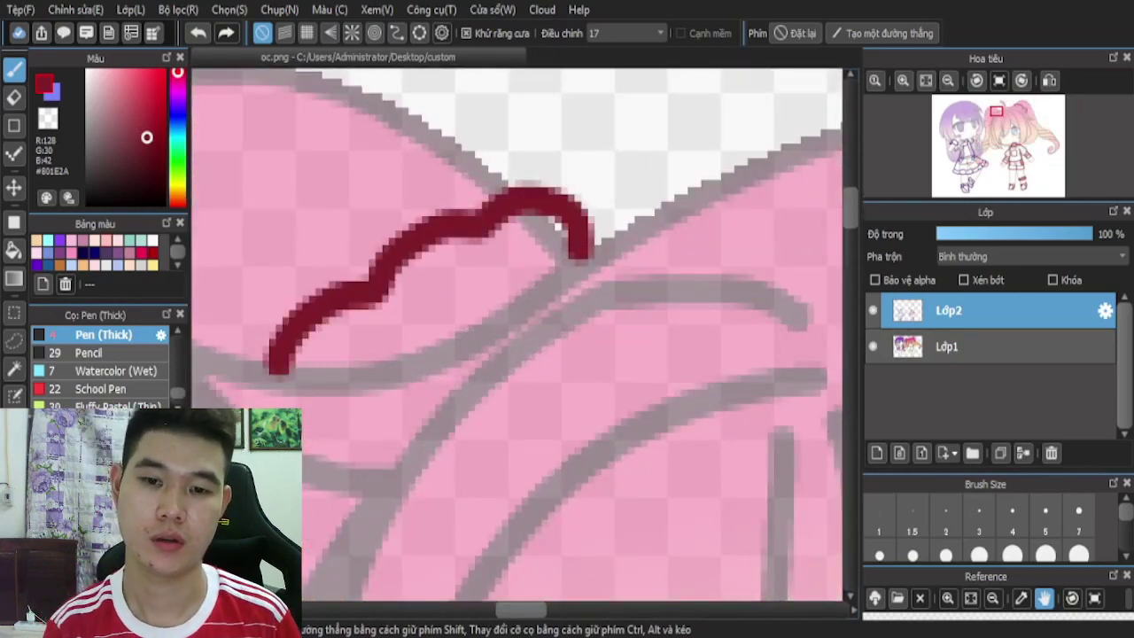
scroll(557, 226, down, 8)
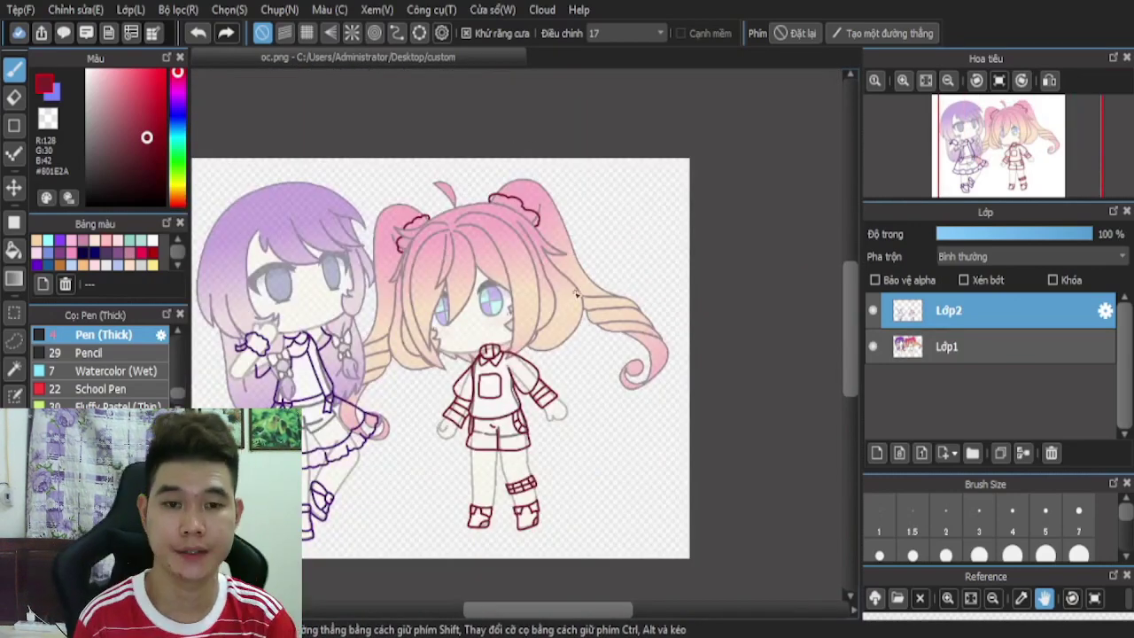
scroll(527, 275, up, 2)
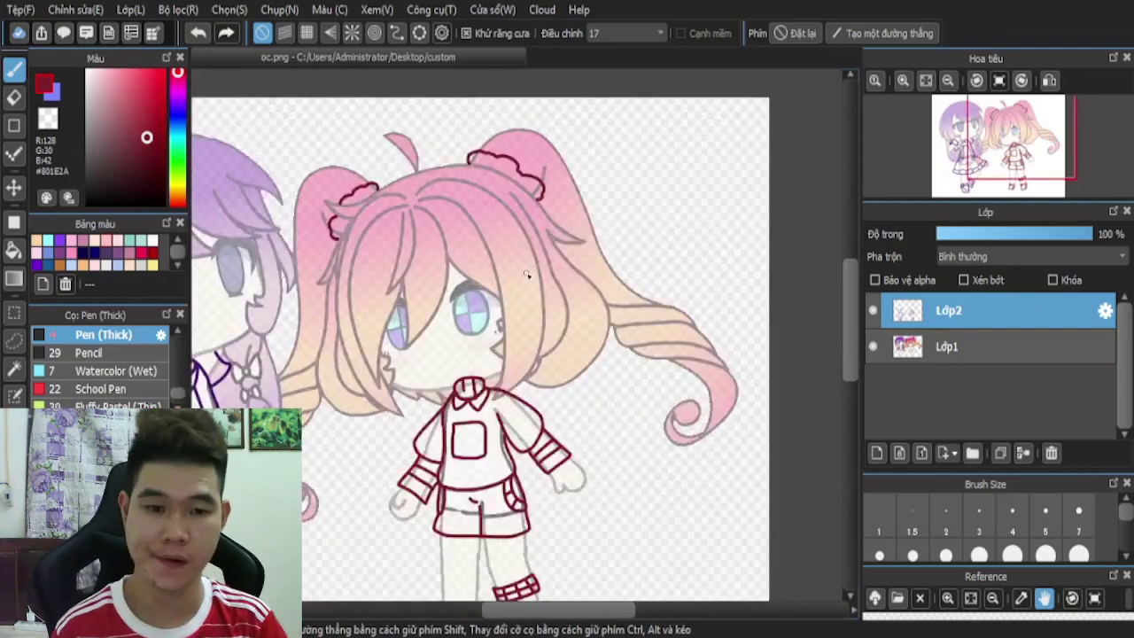
scroll(527, 276, down, 3)
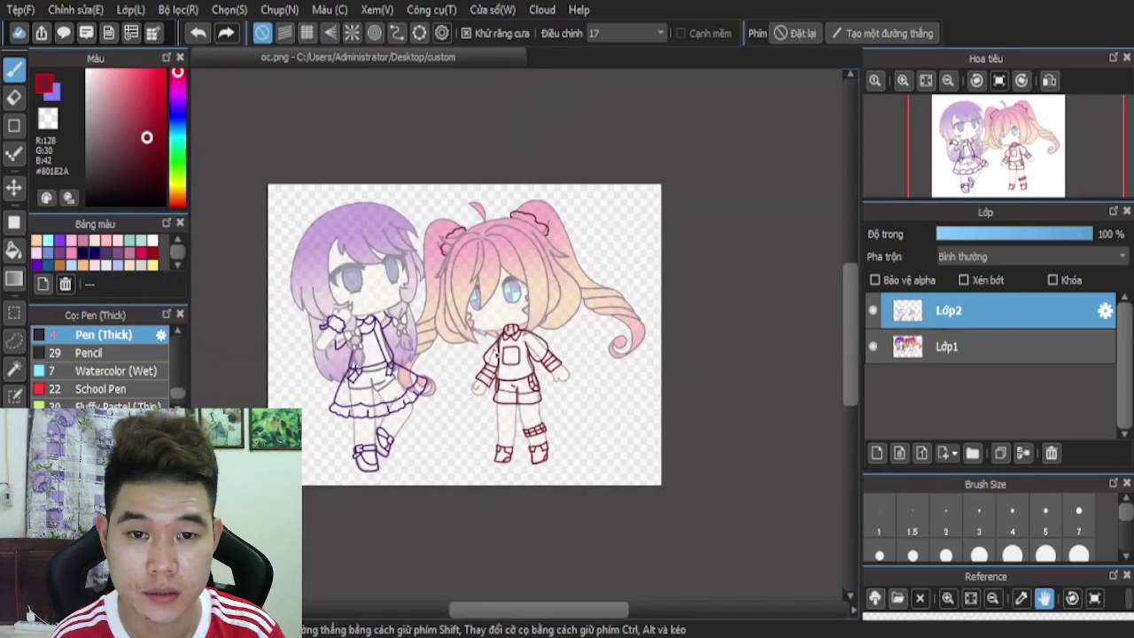
scroll(514, 451, up, 3)
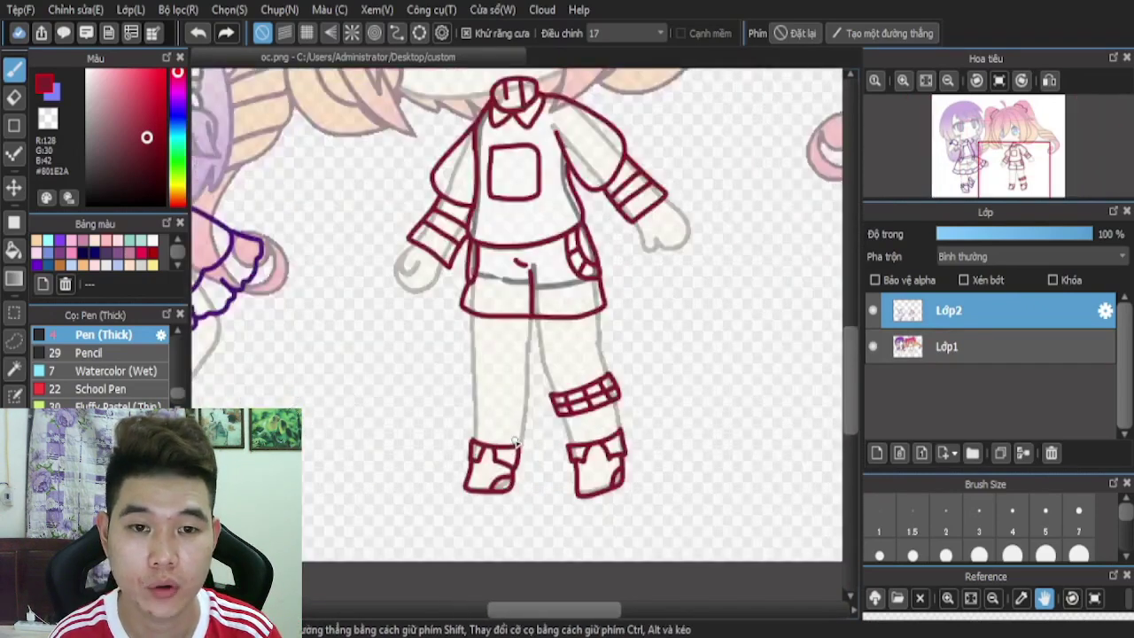
scroll(514, 297, up, 3)
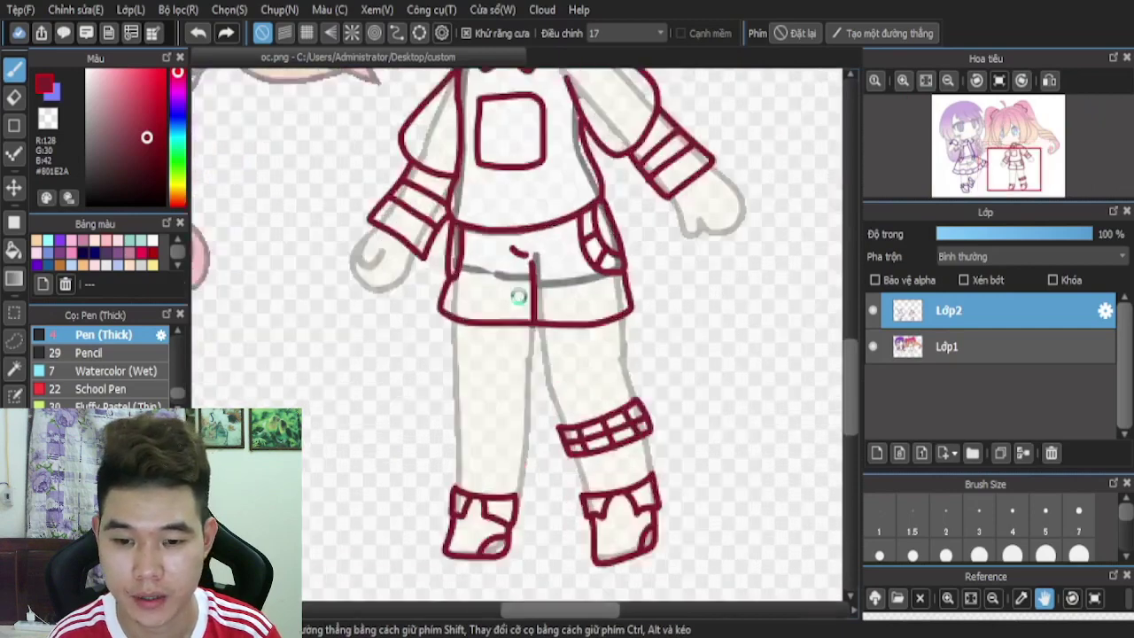
- Inspect the completed outfit outline on the pink-haired character up close and both characters as a whole
scroll(480, 324, down, 4)
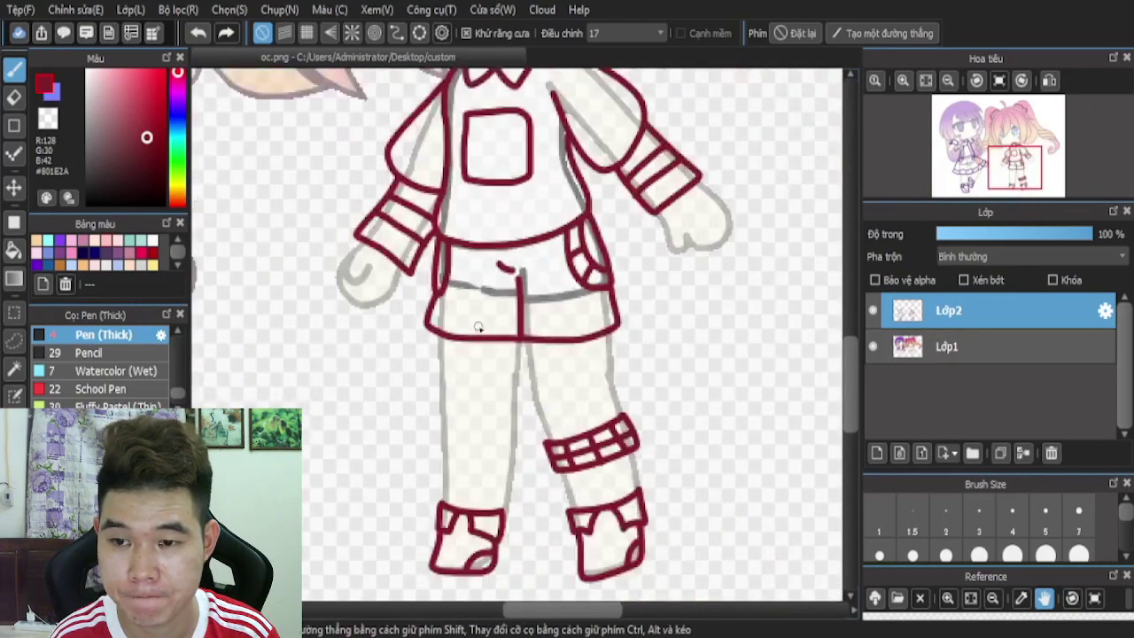
scroll(516, 182, up, 2)
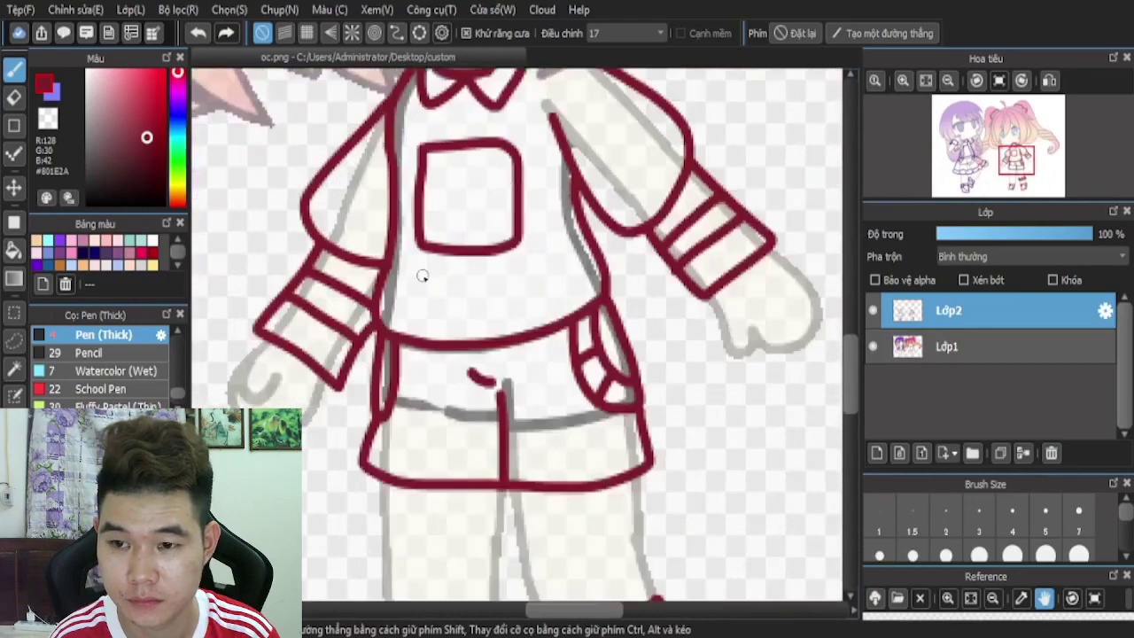
scroll(423, 274, down, 1)
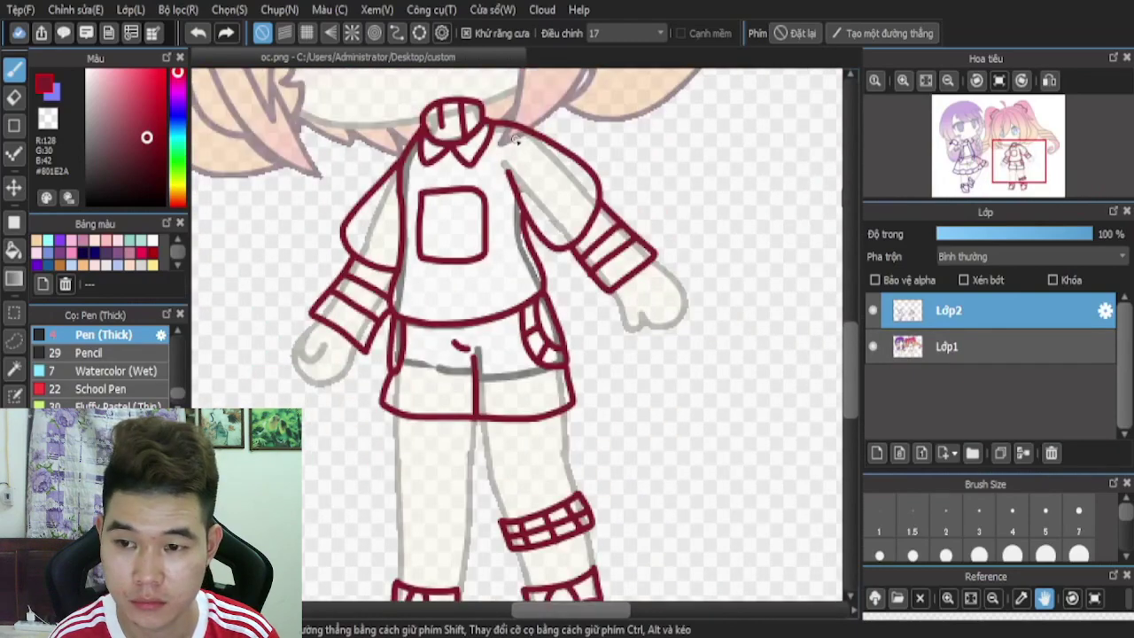
scroll(516, 140, up, 2)
scroll(664, 211, down, 2)
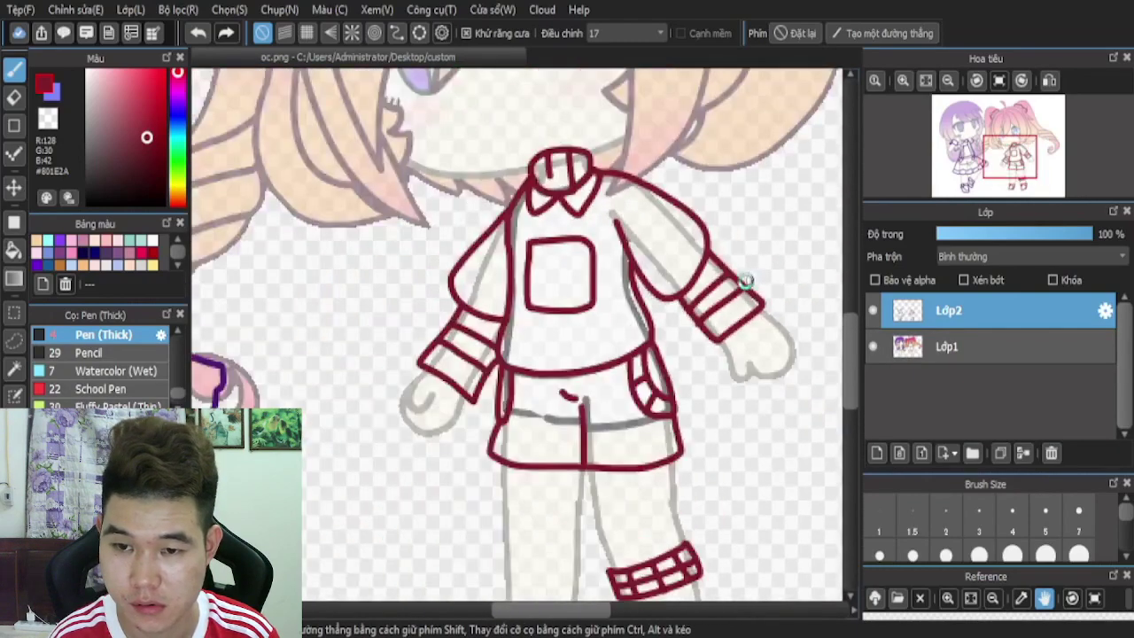
scroll(735, 282, down, 5)
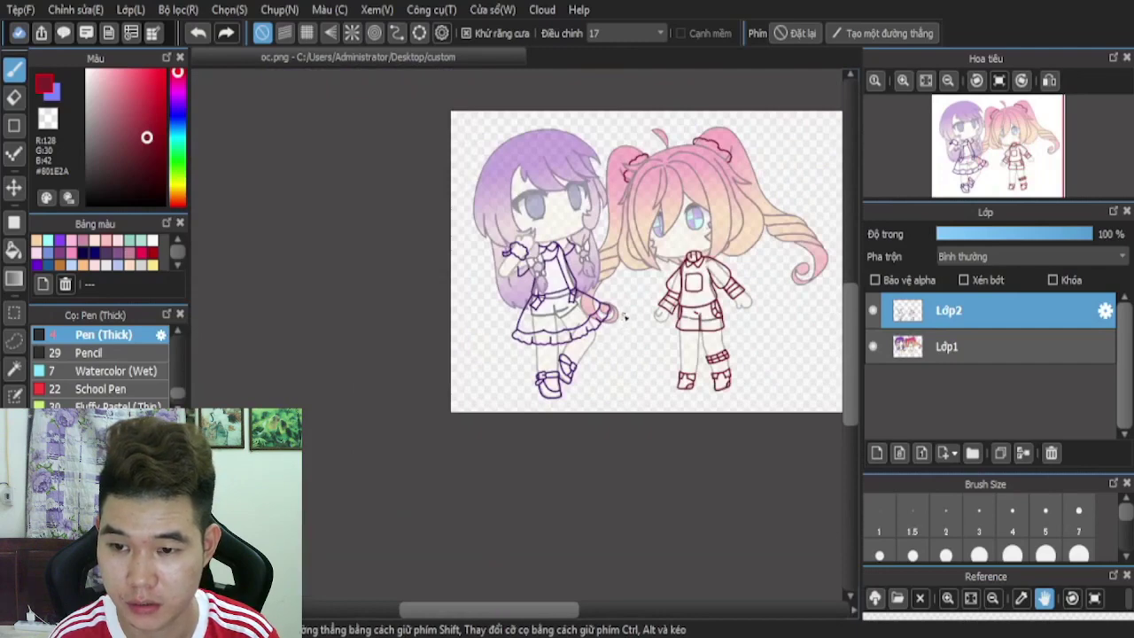
scroll(640, 244, up, 1)
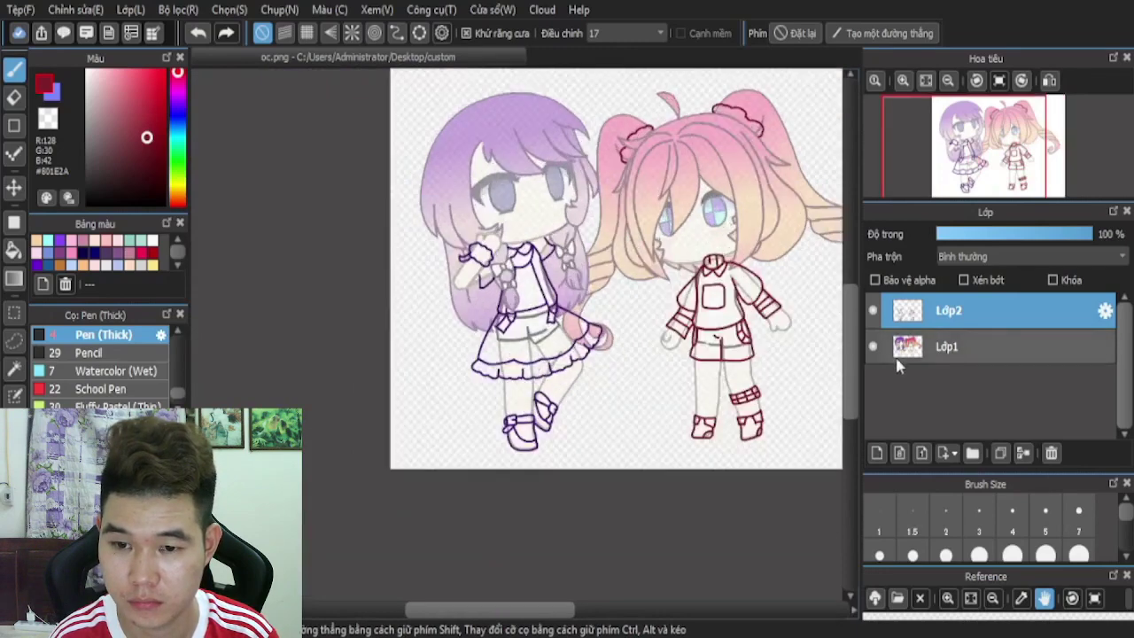
- Add a new layer directly above the character artwork layer Lớp1, beneath the outfit outline layer
click(918, 349)
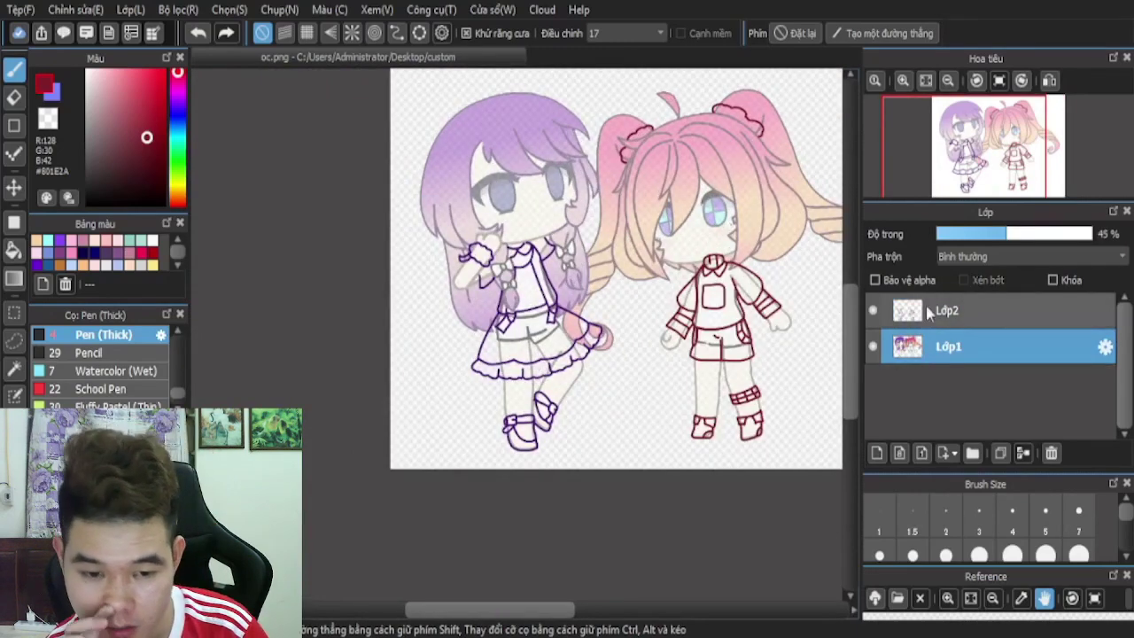
click(929, 313)
scroll(461, 181, up, 4)
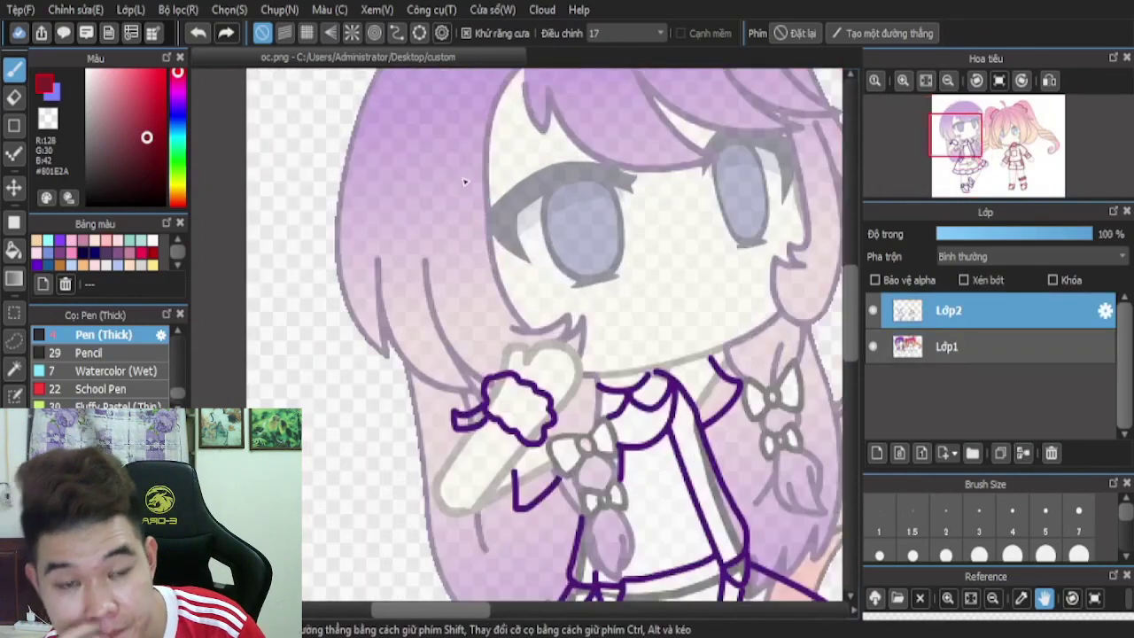
click(1016, 349)
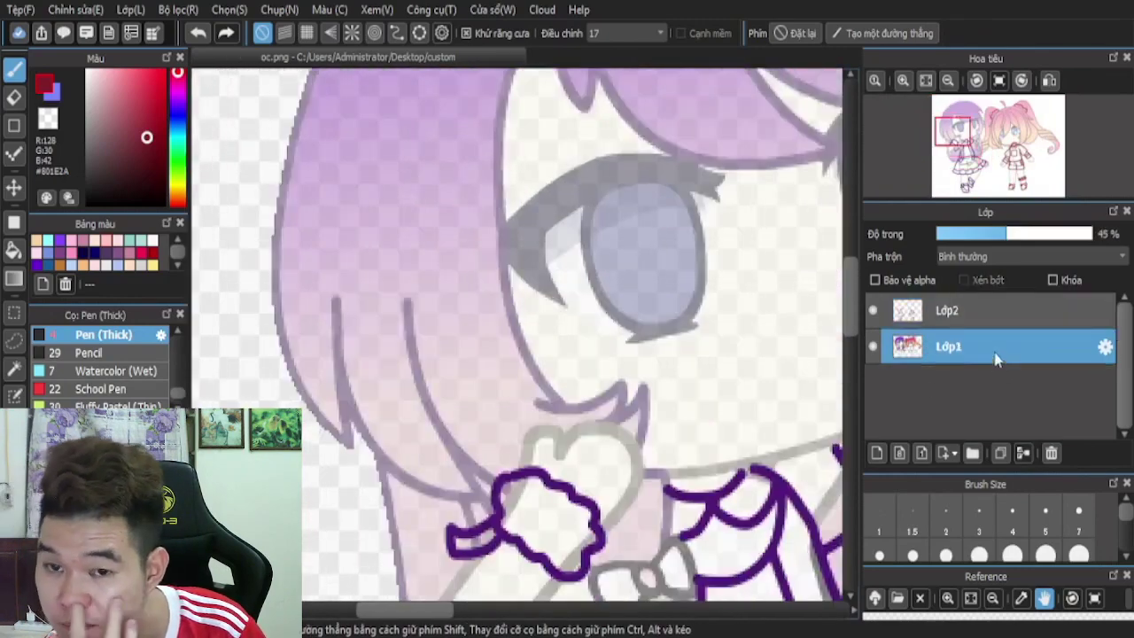
click(876, 453)
scroll(650, 368, down, 4)
scroll(426, 389, up, 3)
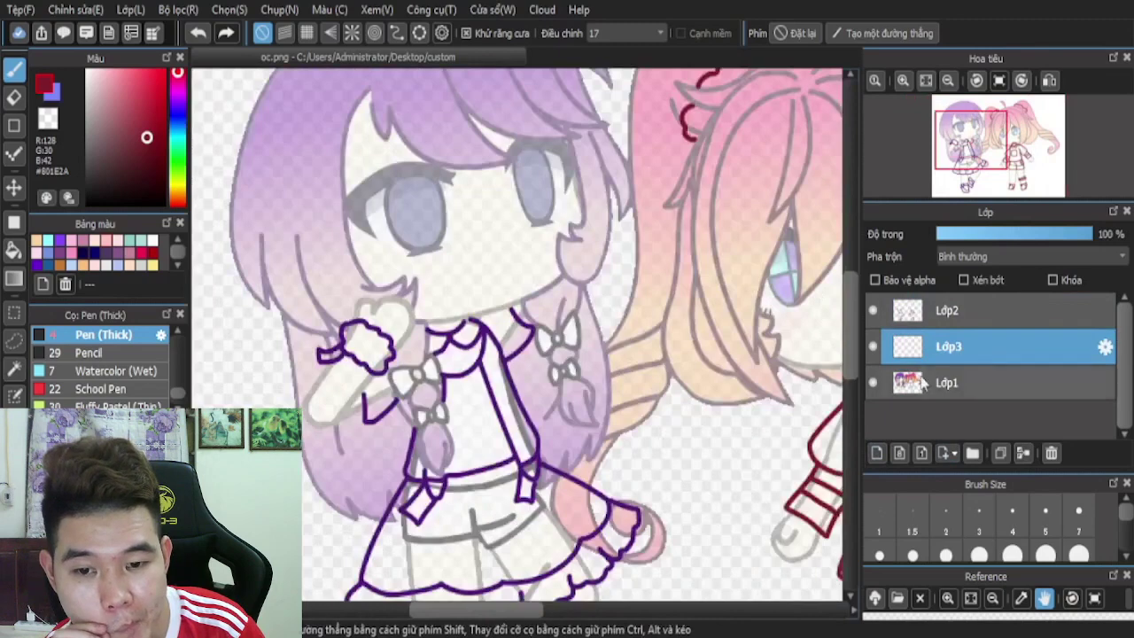
- Sample a light purple from the hair with Lớp1 at 100% opacity, and dim that layer to 52%
click(923, 381)
click(1108, 232)
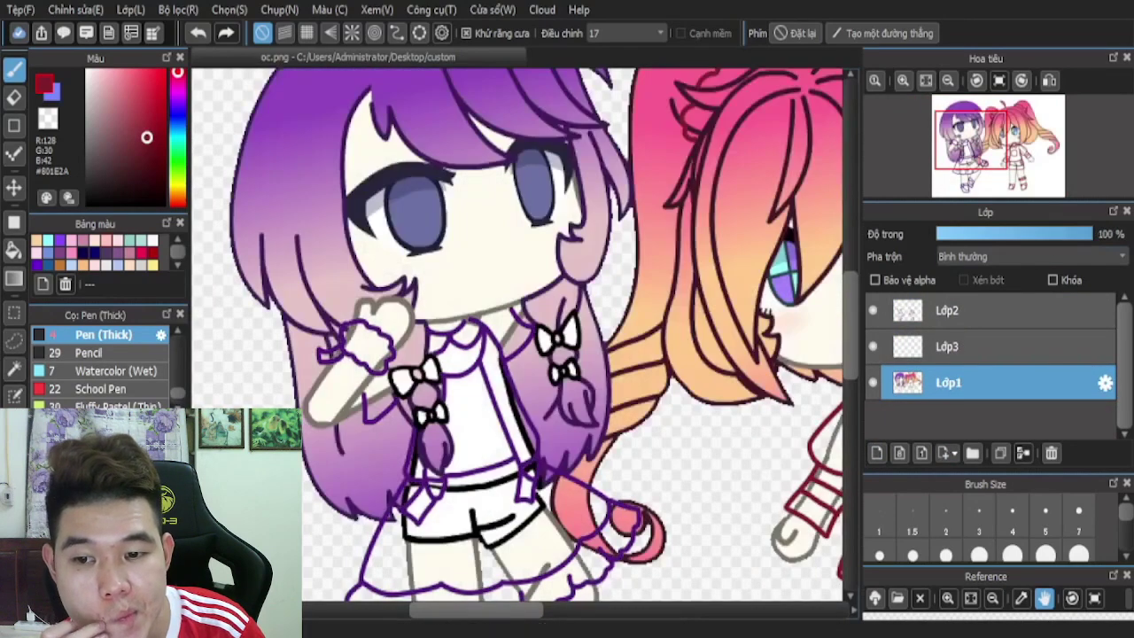
scroll(310, 256, up, 3)
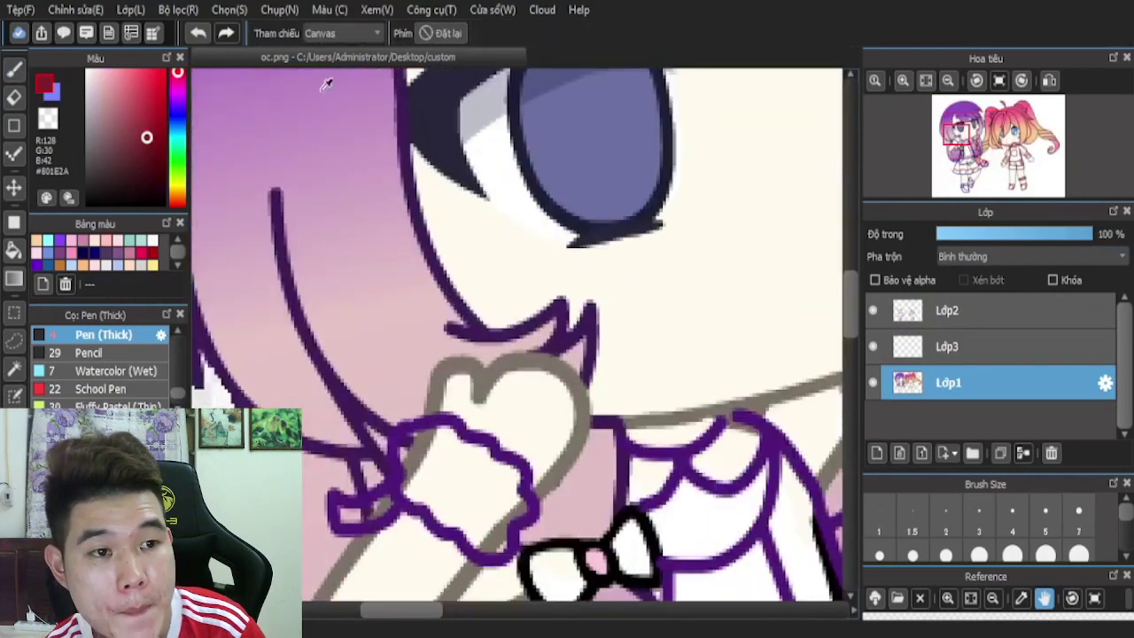
click(325, 86)
click(1019, 234)
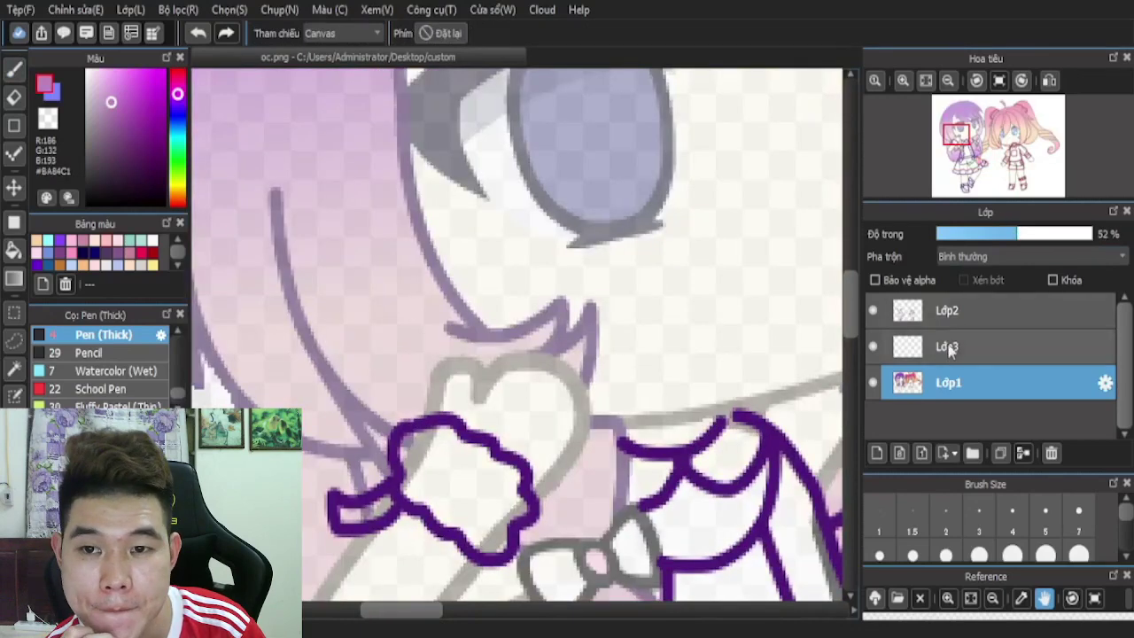
- Set up the brush on layer Lớp3 with the light purple colour #C689CD
click(949, 348)
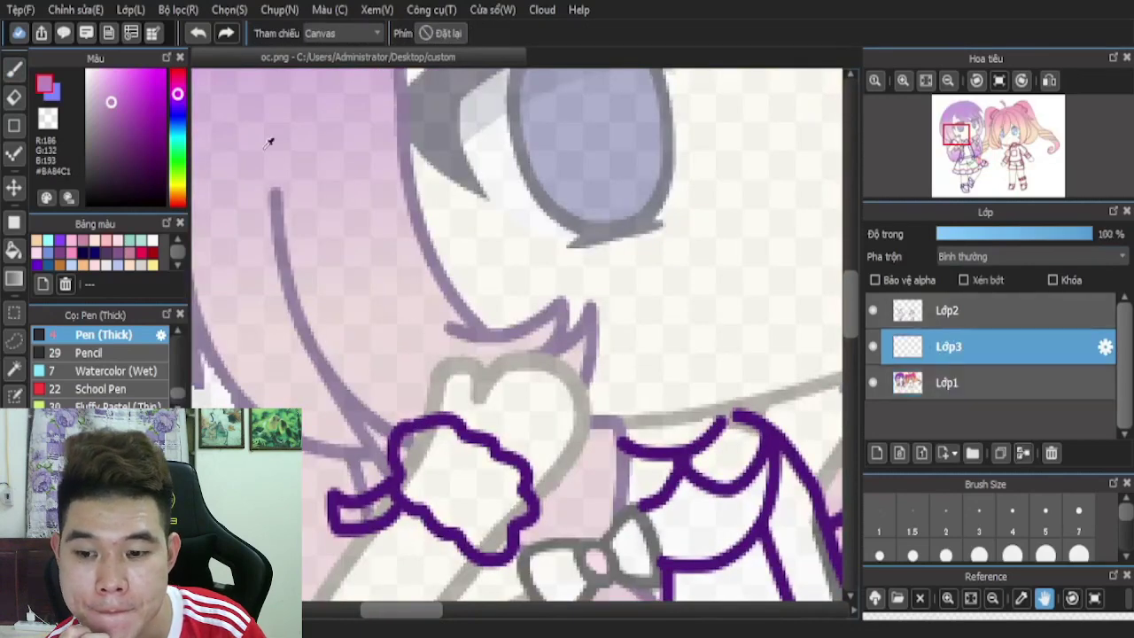
click(14, 78)
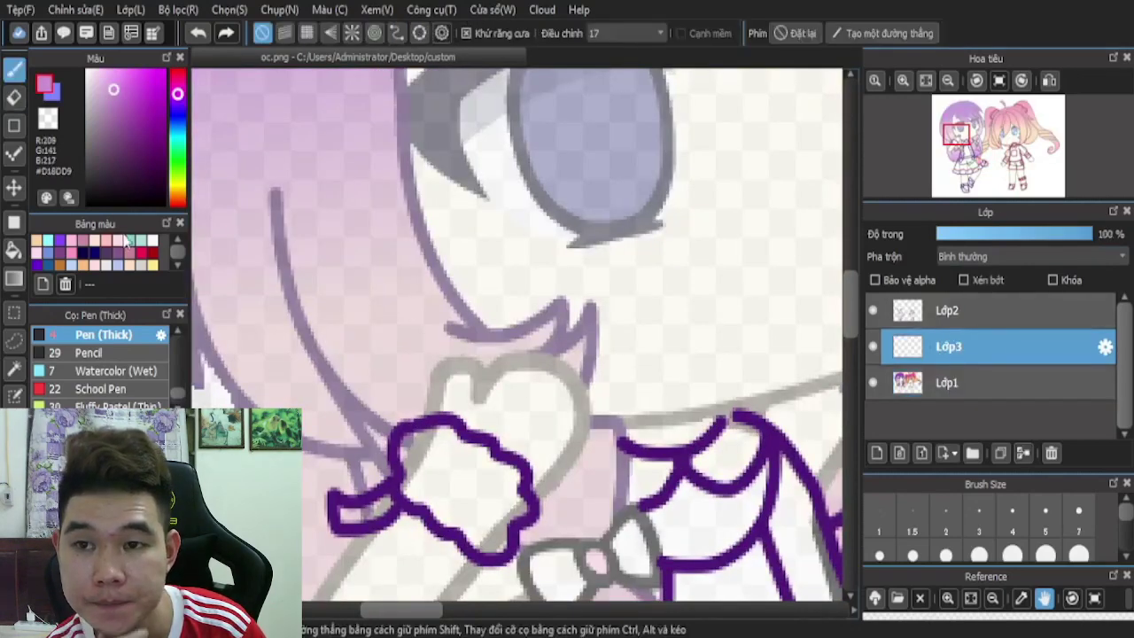
click(111, 96)
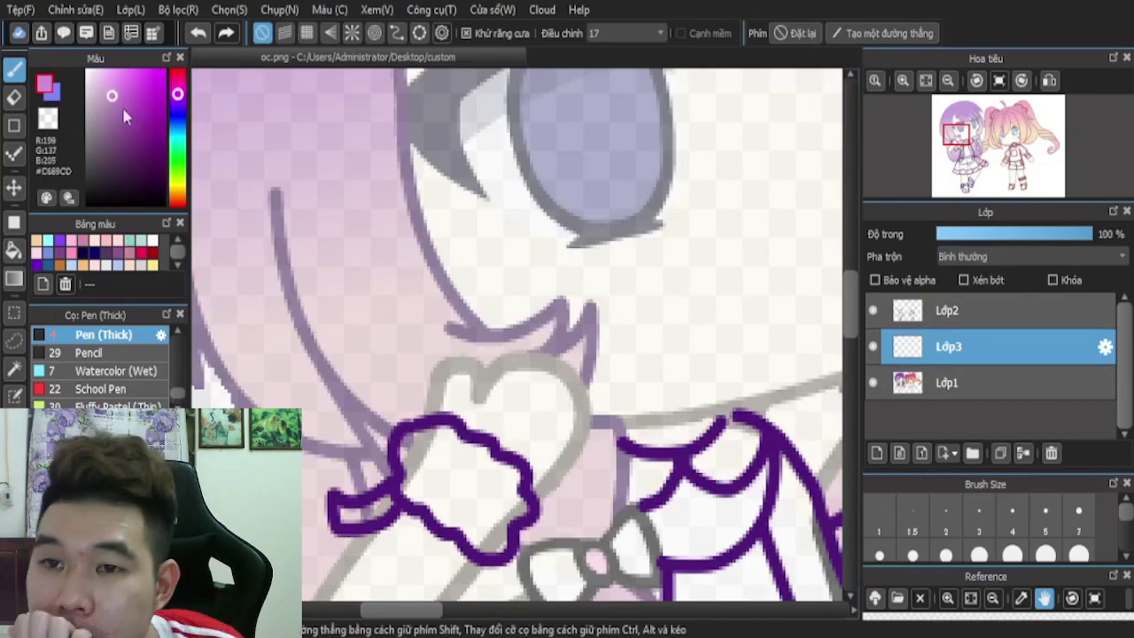
scroll(563, 265, down, 3)
scroll(520, 352, up, 5)
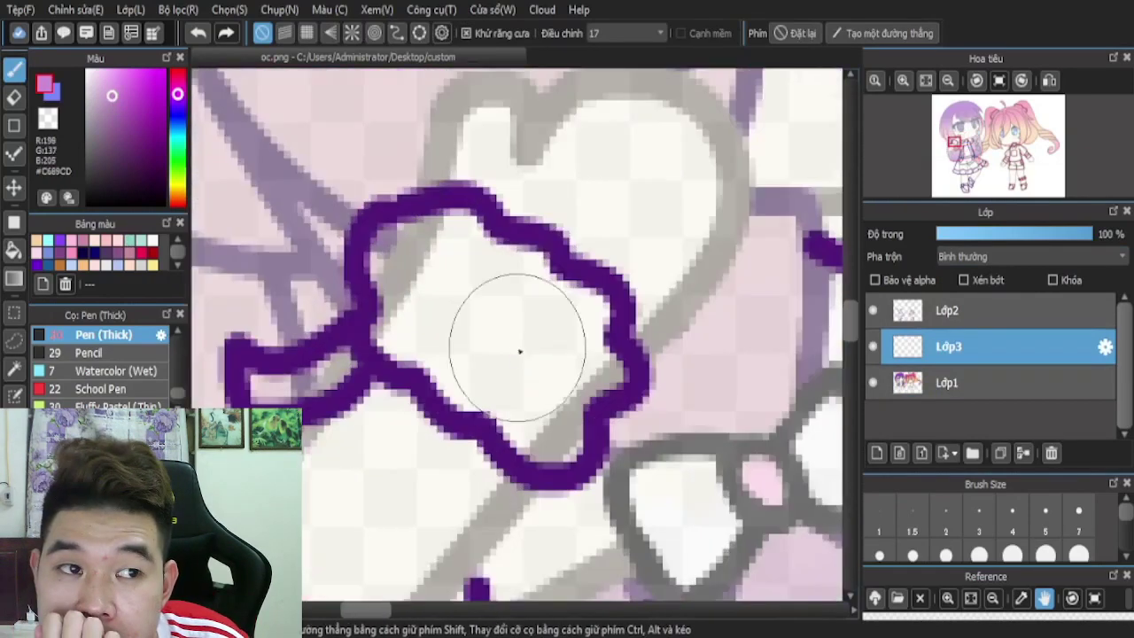
mouse_move(444, 281)
mouse_down()
mouse_move(469, 339)
mouse_move(420, 272)
mouse_up()
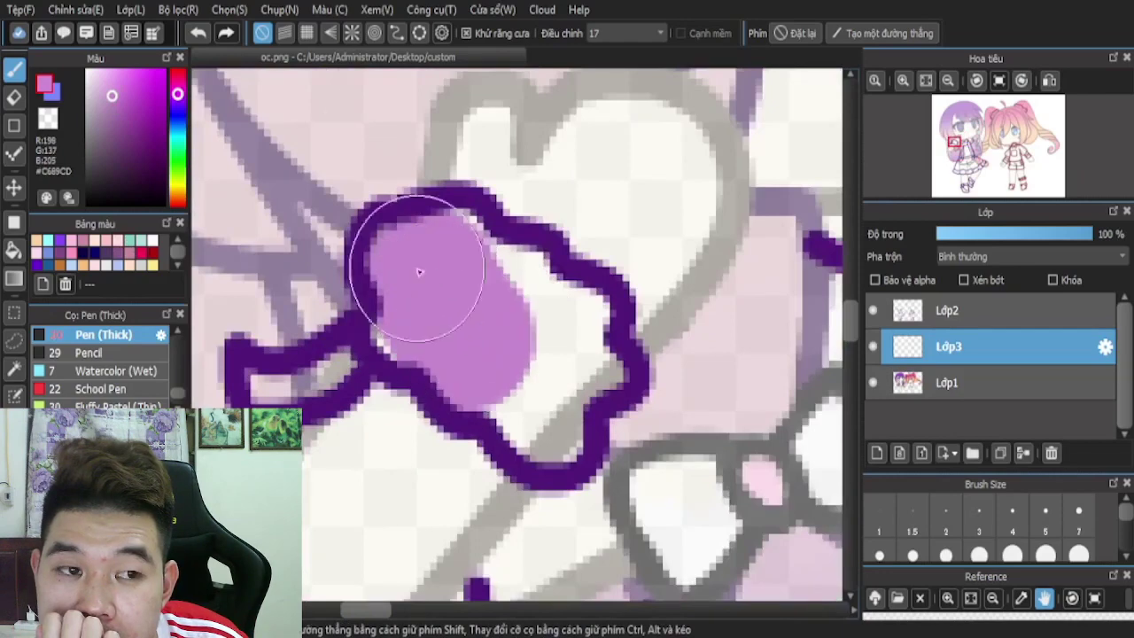
key(ctrl+z)
drag(297, 350, 226, 379)
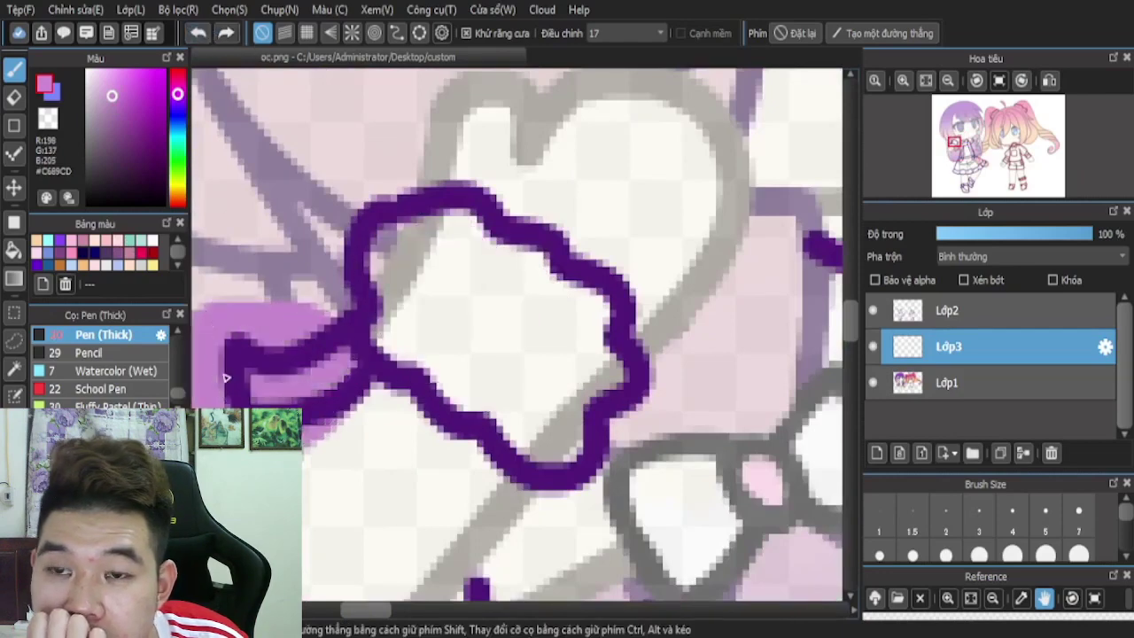
key(ctrl+z)
scroll(270, 84, down, 2)
click(197, 29)
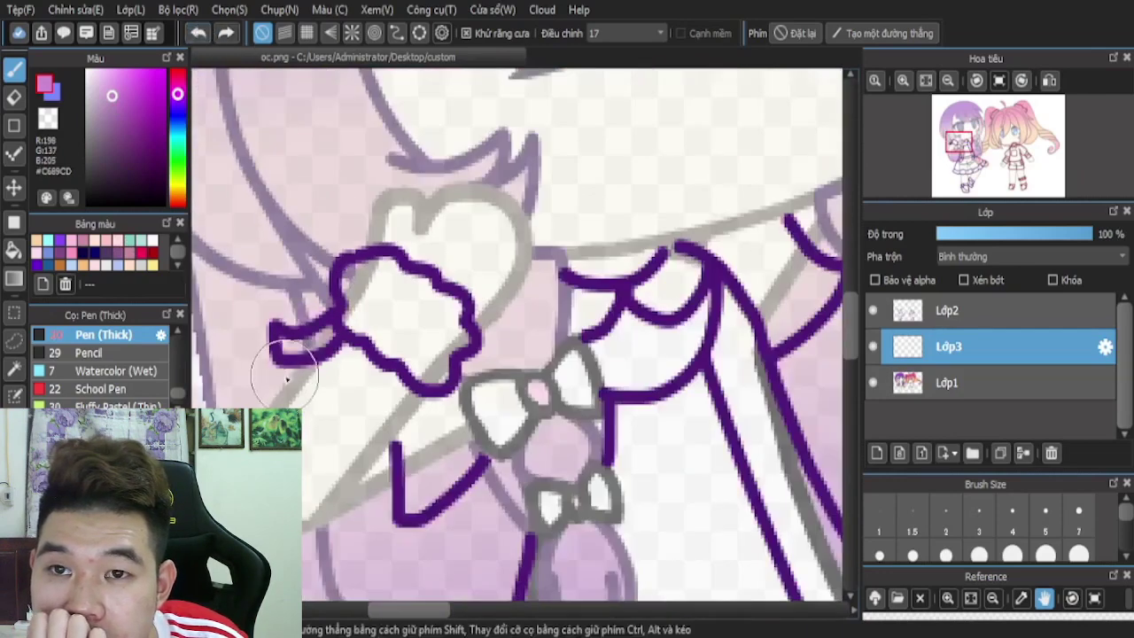
- Paint the small ribbon tail beside the purple-haired character's wristband light purple
scroll(294, 345, up, 1)
drag(293, 348, 313, 322)
scroll(315, 319, down, 2)
scroll(629, 306, down, 2)
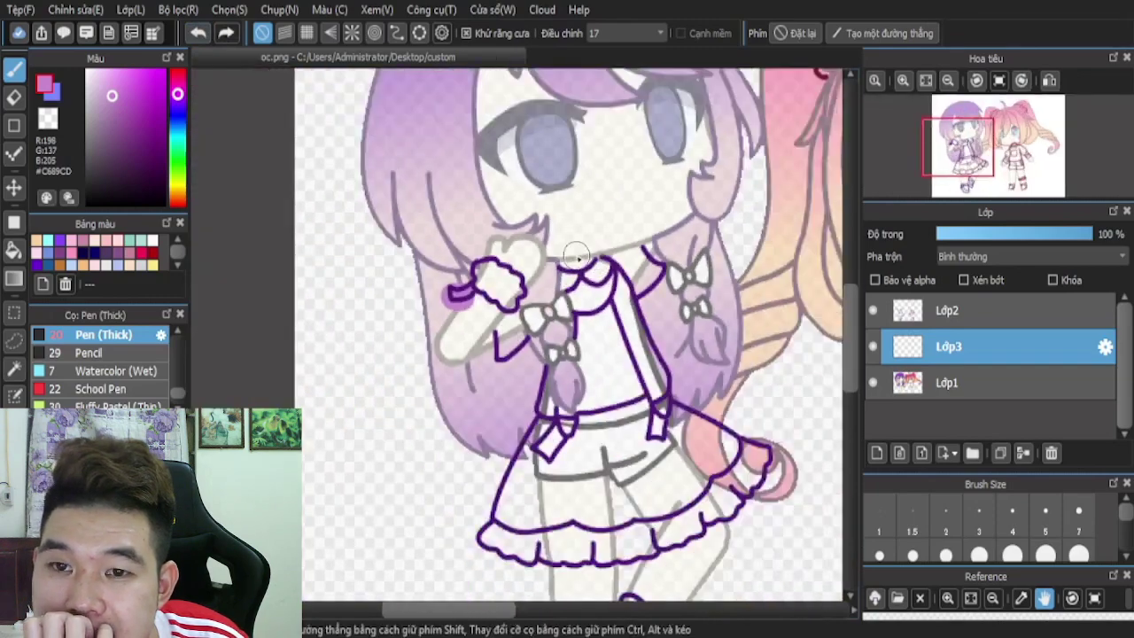
- Paint the sleeve beside the purple-haired character's right-hand braid light purple, covering it up to the outline
scroll(536, 332, up, 2)
scroll(462, 301, down, 2)
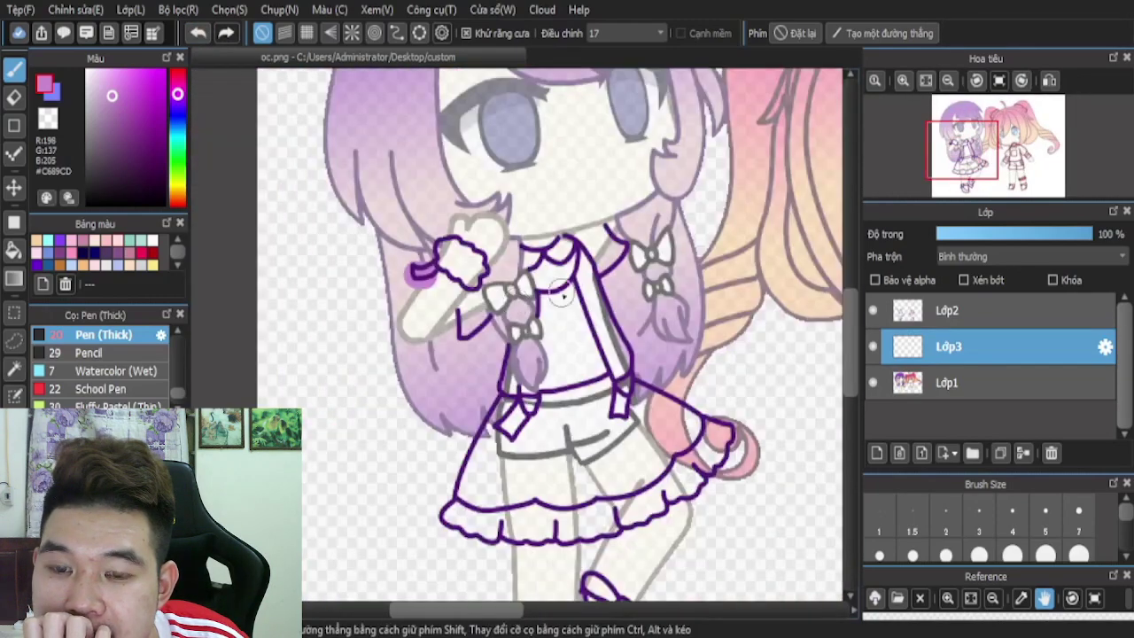
scroll(621, 253, up, 3)
click(606, 293)
mouse_move(606, 292)
mouse_down()
mouse_move(578, 224)
mouse_move(512, 152)
mouse_move(573, 167)
mouse_move(614, 232)
mouse_move(647, 240)
mouse_up()
scroll(485, 270, down, 2)
- Paint the other sleeve, below the scalloped wristband, in the same light purple
scroll(290, 341, up, 3)
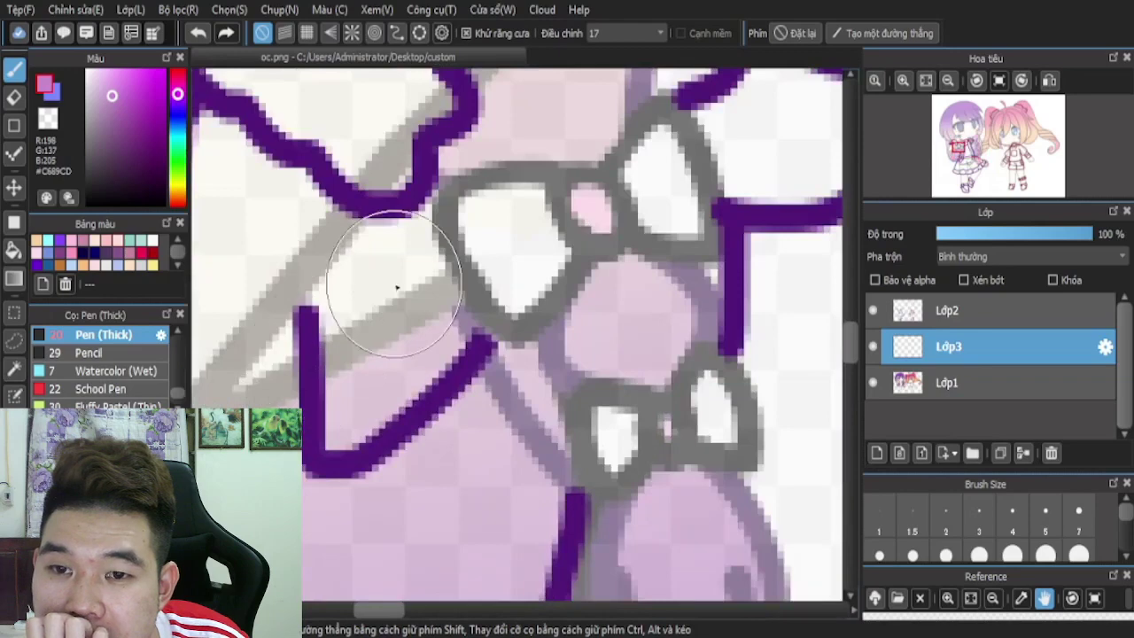
mouse_move(363, 288)
mouse_down()
mouse_move(389, 366)
mouse_move(417, 262)
mouse_move(431, 340)
mouse_move(424, 385)
mouse_move(373, 377)
mouse_move(380, 405)
mouse_up()
scroll(366, 352, down, 3)
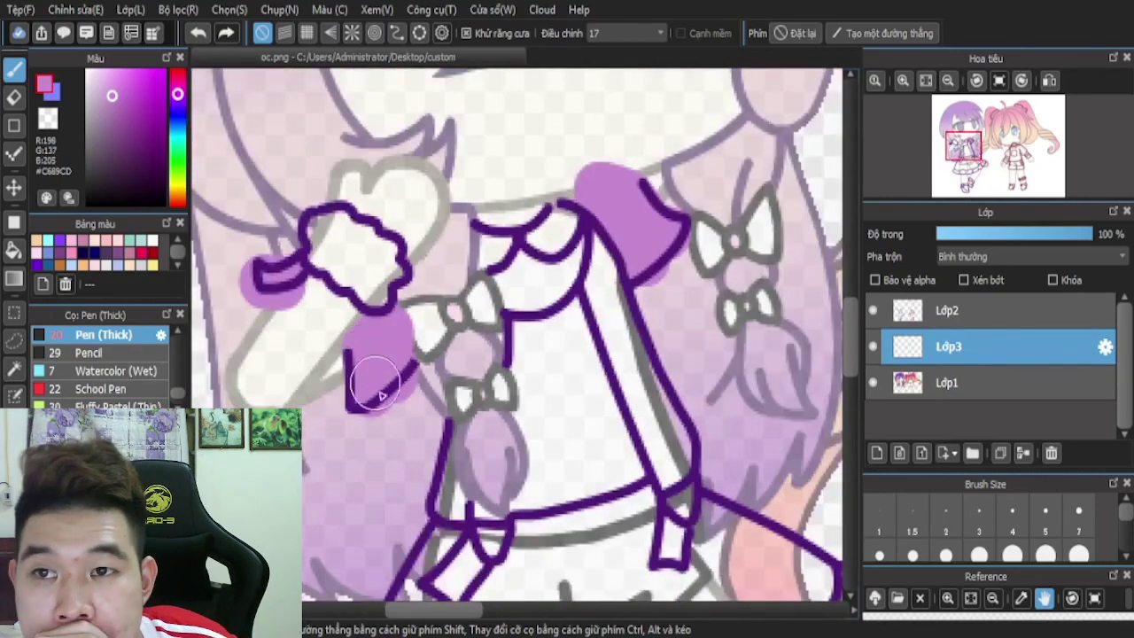
- Fill the curved chest panel below the dress collar with light purple using brush size 7
scroll(375, 381, down, 3)
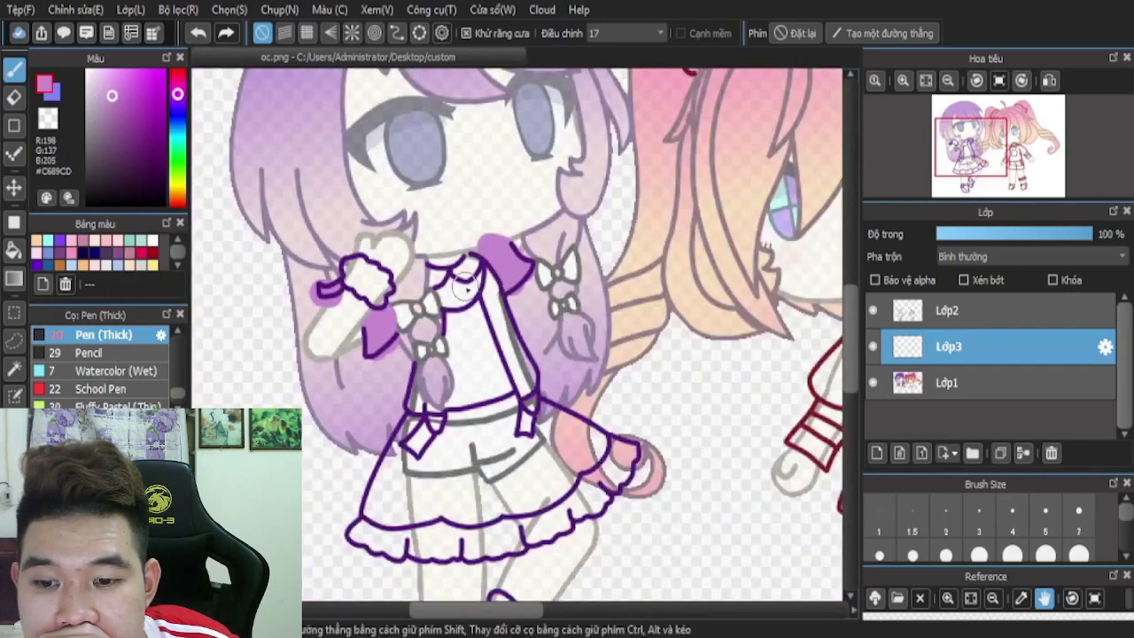
scroll(461, 292, up, 4)
click(1078, 523)
mouse_move(435, 248)
mouse_down()
mouse_move(352, 296)
mouse_move(358, 317)
mouse_move(473, 380)
mouse_move(546, 296)
mouse_up()
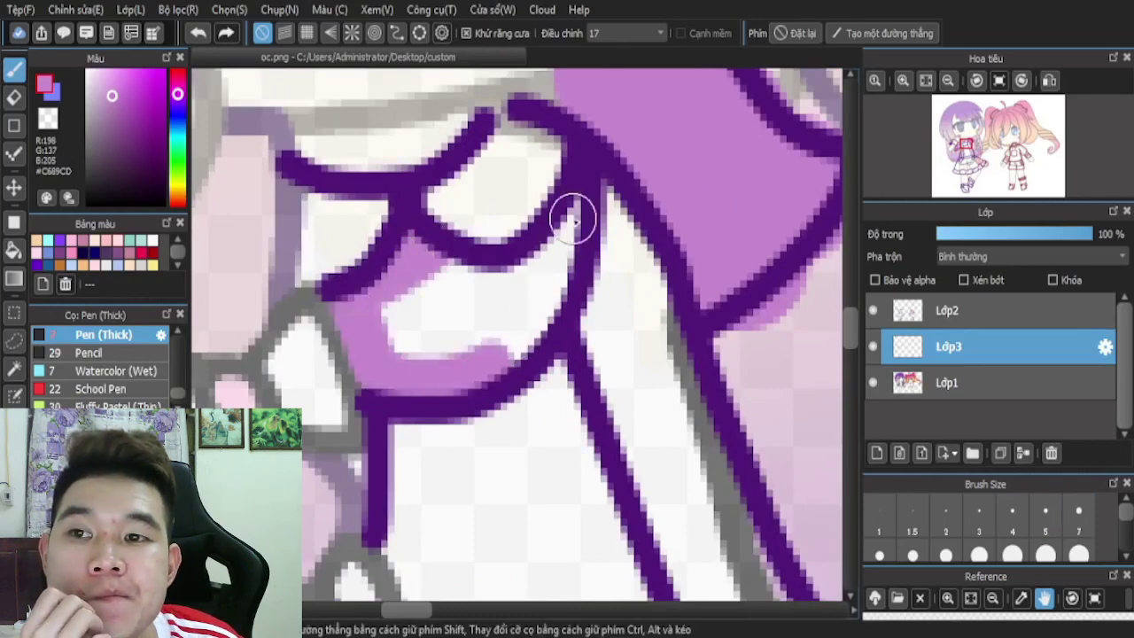
mouse_move(574, 218)
mouse_down()
mouse_move(556, 304)
mouse_move(497, 340)
mouse_move(391, 318)
mouse_move(432, 350)
mouse_move(407, 274)
mouse_move(544, 249)
mouse_up()
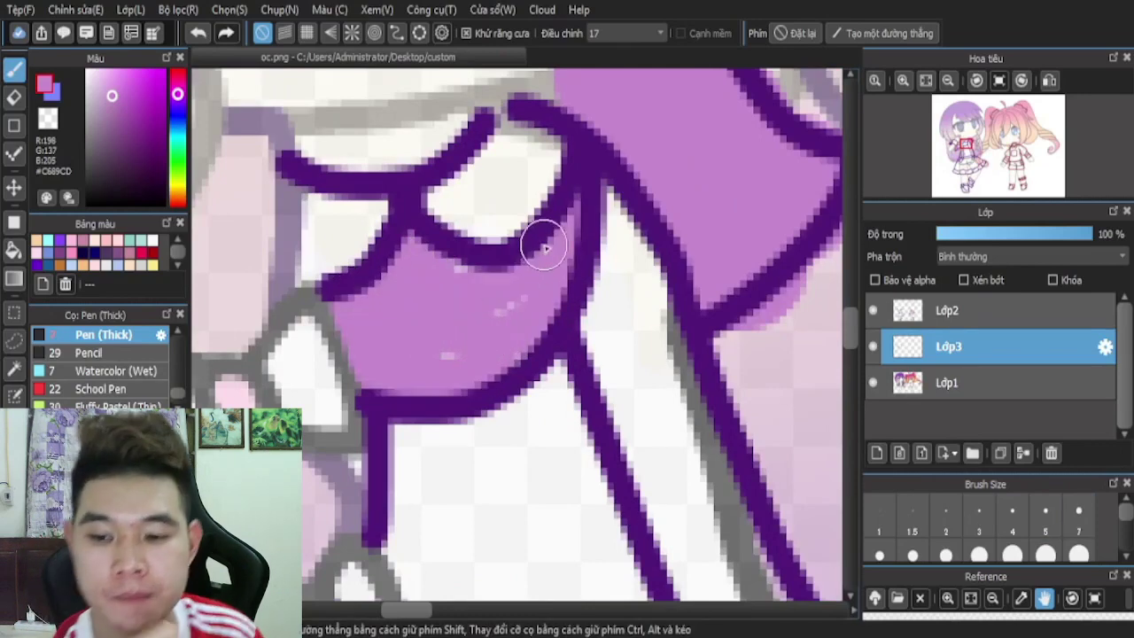
scroll(440, 334, down, 5)
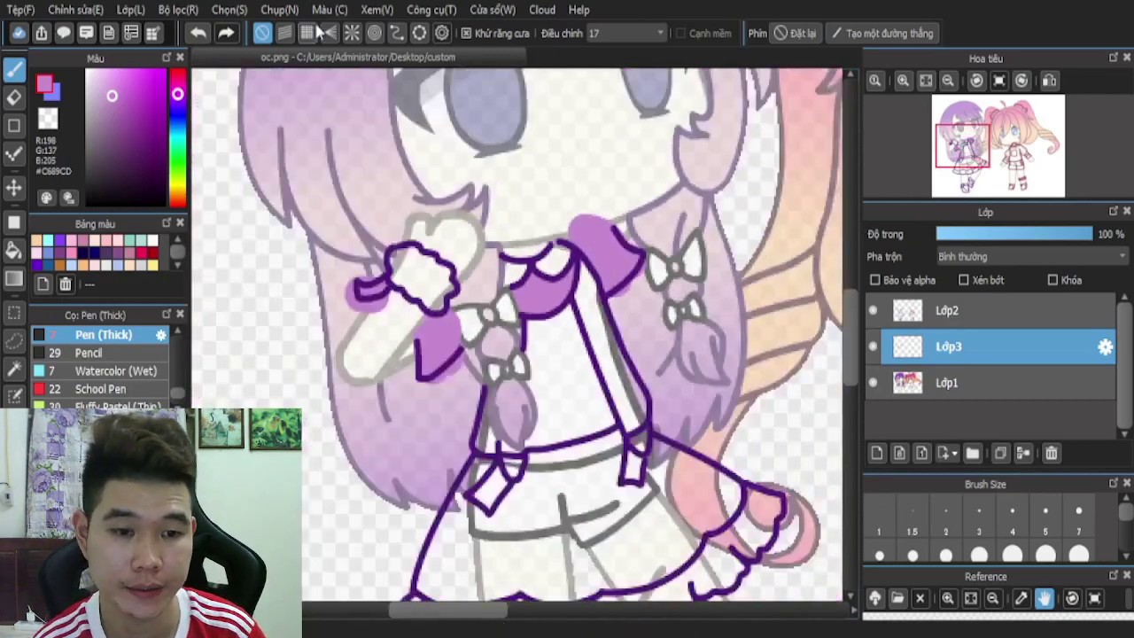
- Lower layer Lớp3 to 69% opacity and erase the purple overspill above the right-hand sleeve's shoulder line
click(13, 98)
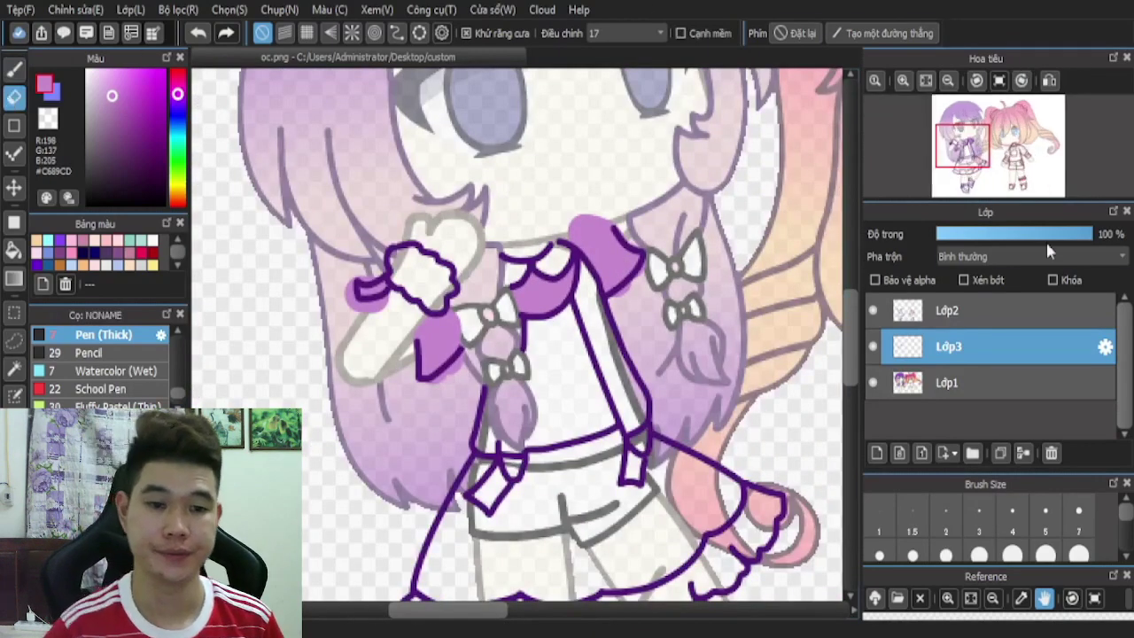
click(1044, 234)
scroll(552, 230, up, 6)
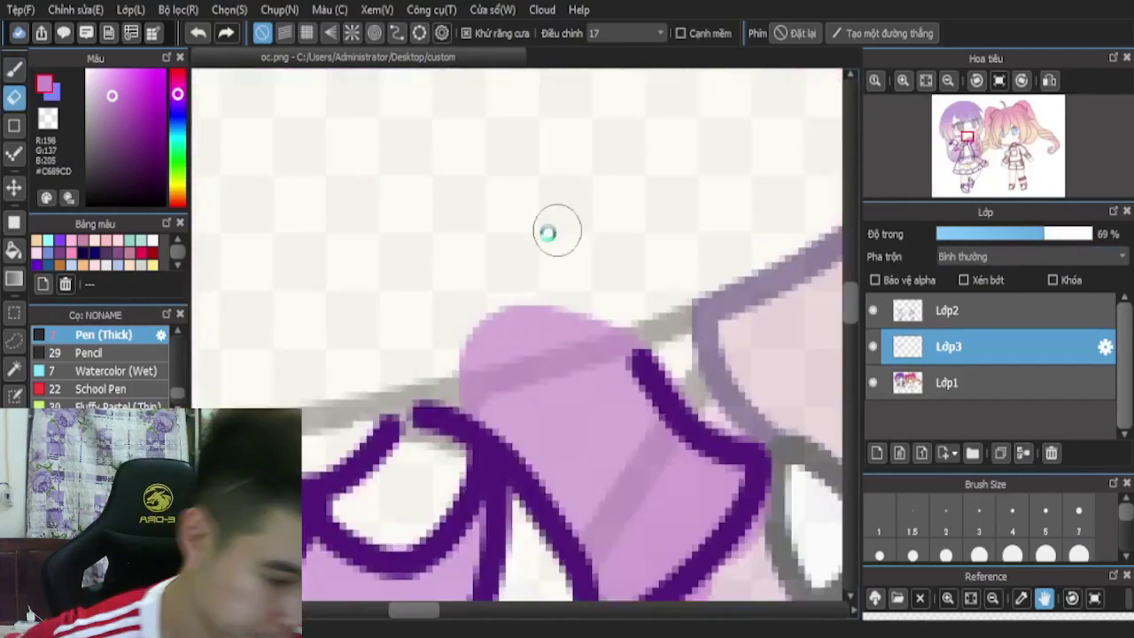
mouse_move(649, 386)
mouse_down()
mouse_move(417, 436)
mouse_move(561, 415)
mouse_up()
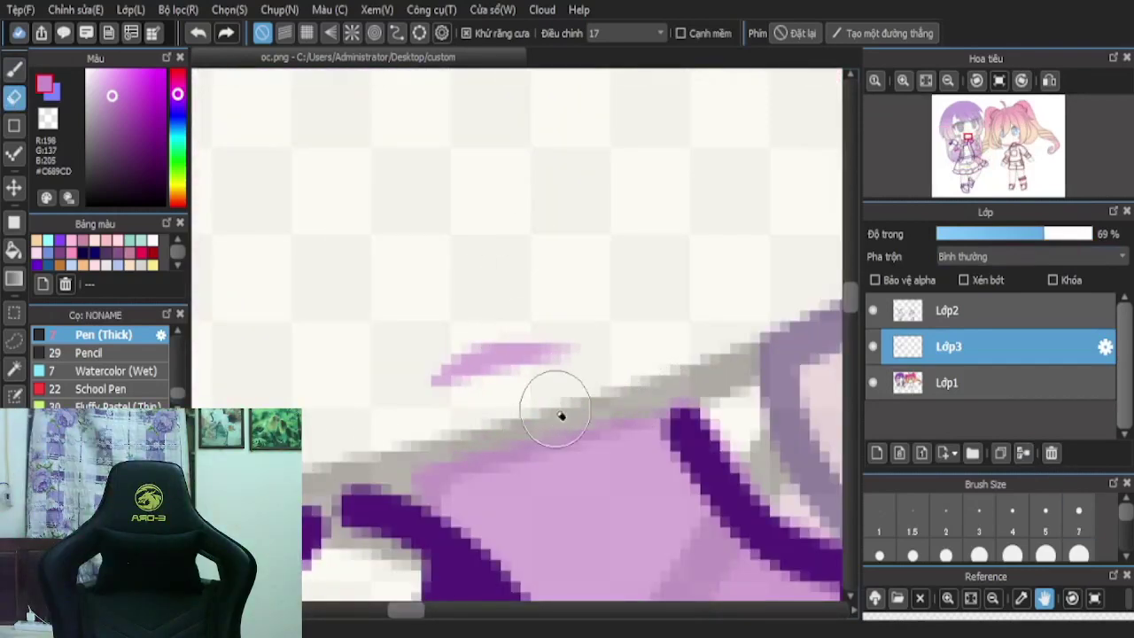
mouse_move(626, 394)
mouse_down()
mouse_move(364, 447)
mouse_move(534, 417)
mouse_move(621, 386)
mouse_move(394, 483)
mouse_up()
click(196, 14)
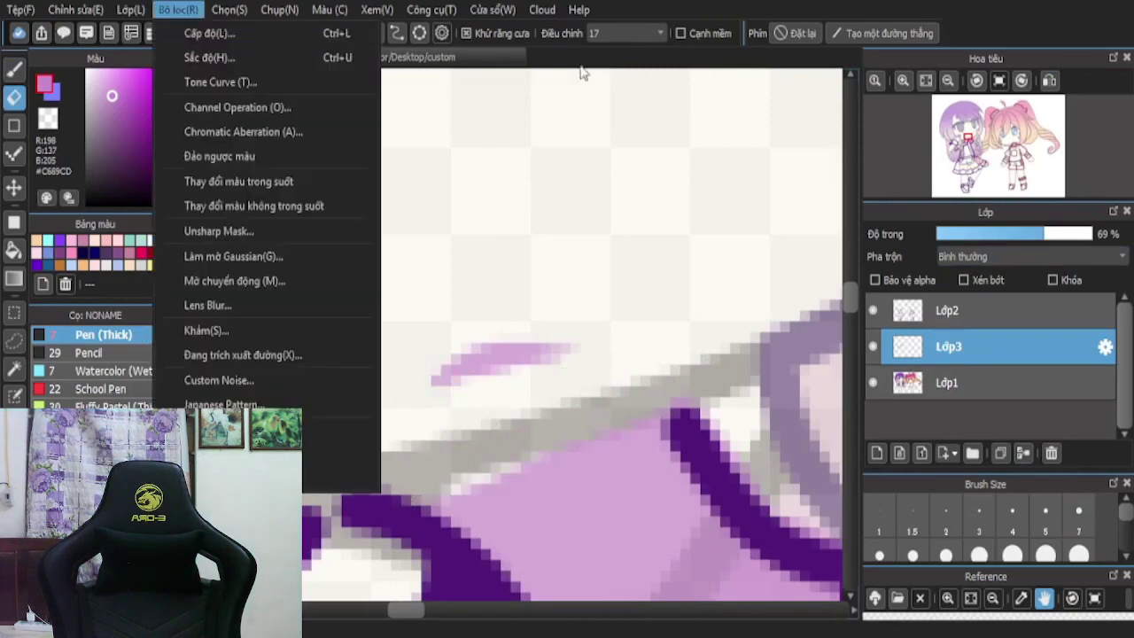
click(578, 66)
click(200, 32)
- Erase the leftover purple fragments above the right-hand shoulder and the overspill below the sleeve's lower edge
scroll(485, 228, up, 2)
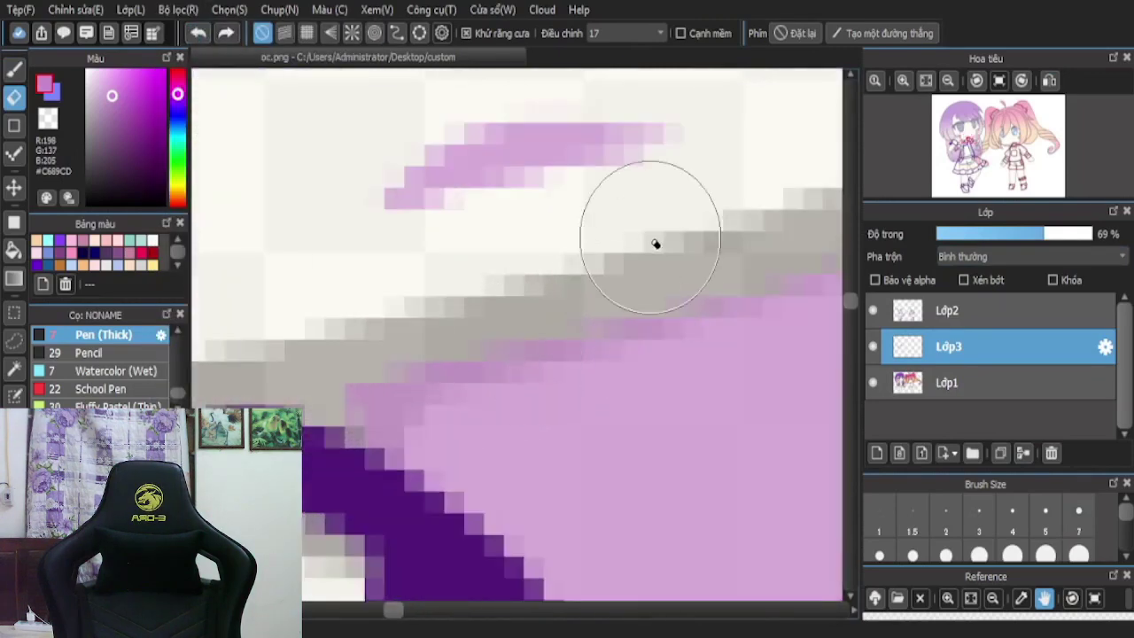
mouse_move(434, 195)
mouse_down()
mouse_move(518, 167)
mouse_move(684, 152)
mouse_up()
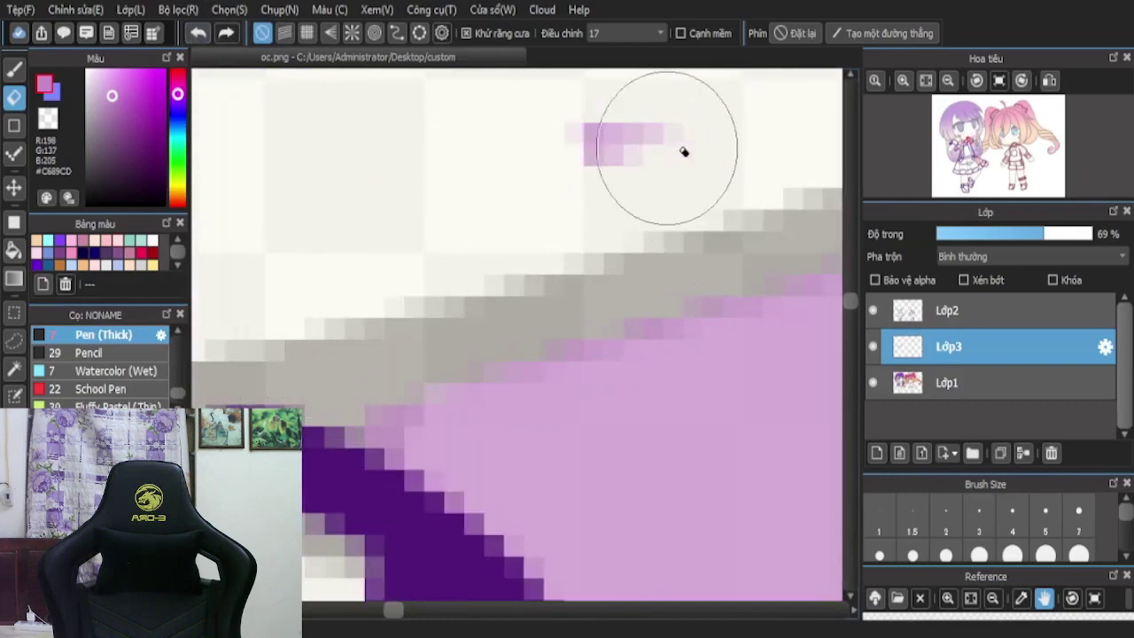
scroll(508, 222, down, 4)
scroll(666, 279, down, 2)
scroll(600, 152, up, 3)
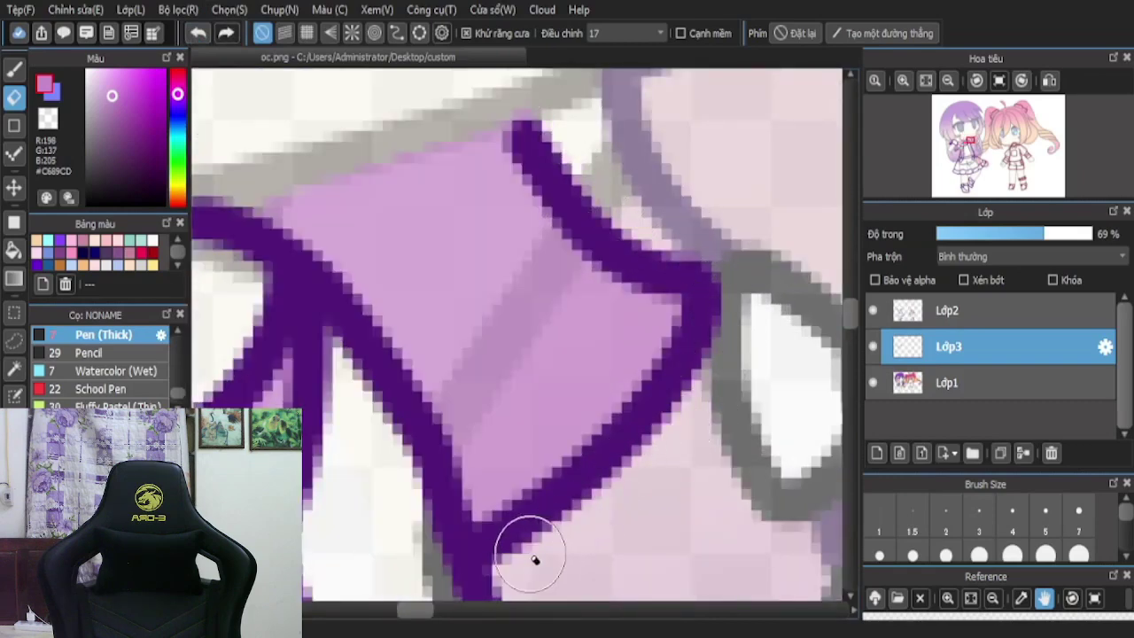
- Erase the light purple overspill along the chest panel's edge where it meets the braid's upper bow
scroll(537, 544, down, 3)
scroll(412, 208, up, 3)
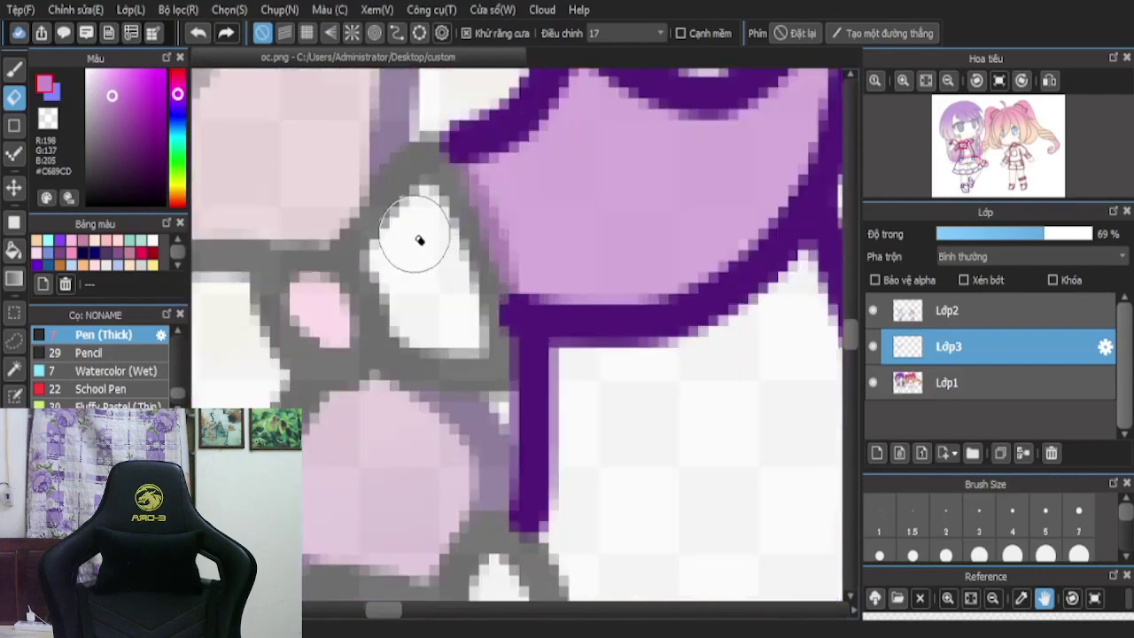
mouse_move(441, 203)
mouse_down()
mouse_move(480, 252)
mouse_move(485, 302)
mouse_move(454, 191)
mouse_move(506, 278)
mouse_move(516, 326)
mouse_up()
click(193, 27)
scroll(363, 157, up, 1)
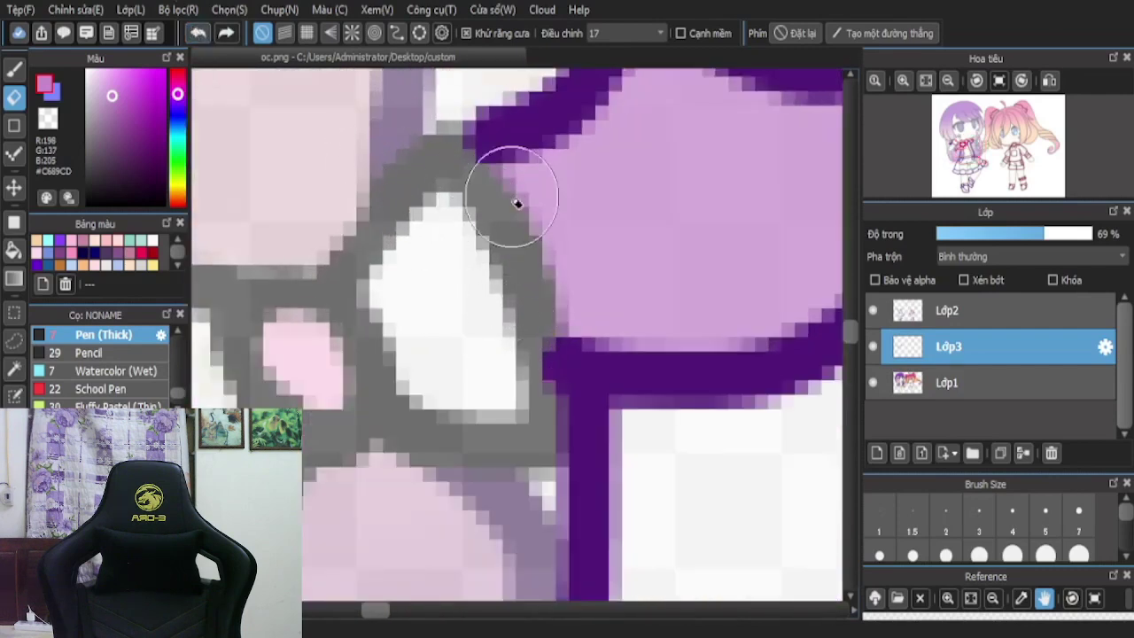
scroll(518, 203, down, 3)
scroll(434, 387, up, 2)
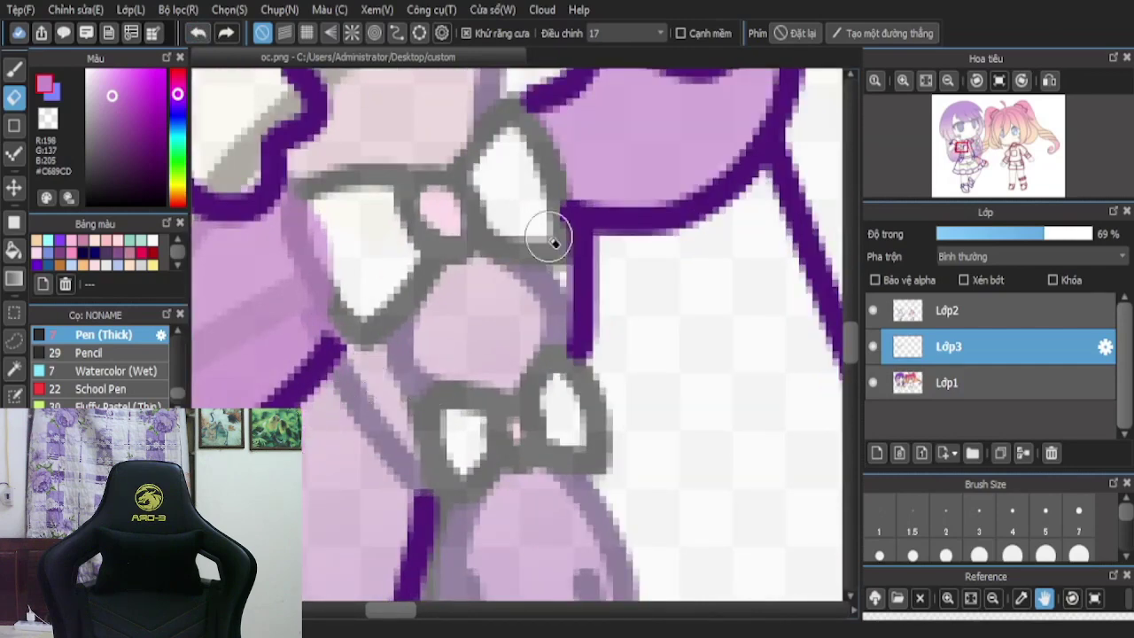
- Erase the sleeve's purple overspill from the upper bow's left loop and its outline
scroll(549, 237, down, 1)
scroll(347, 157, up, 3)
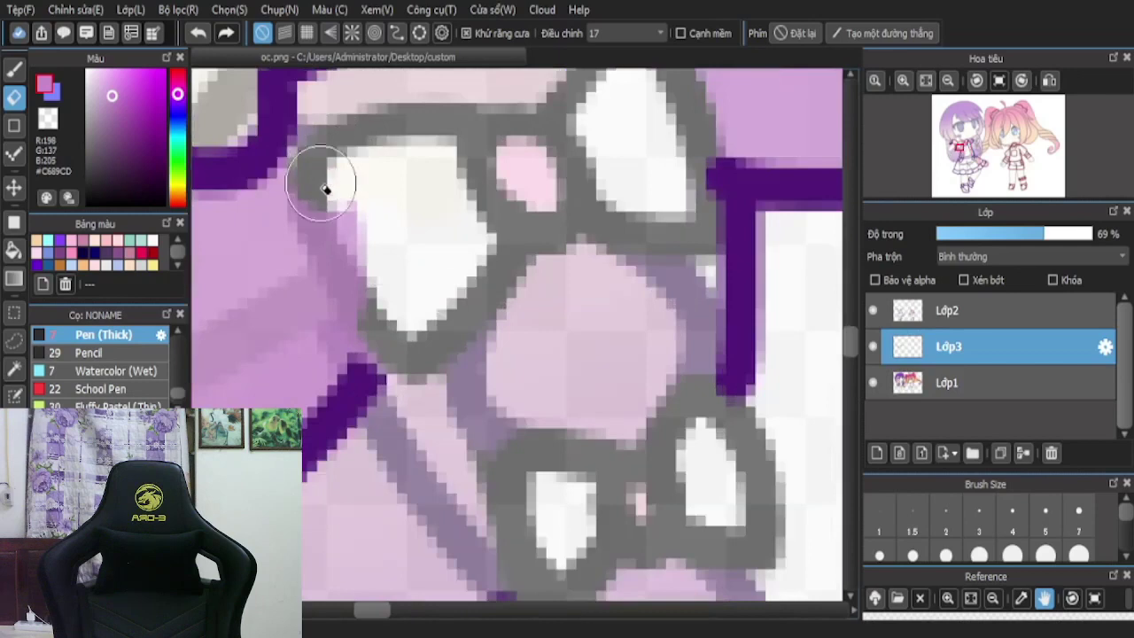
scroll(316, 236, up, 1)
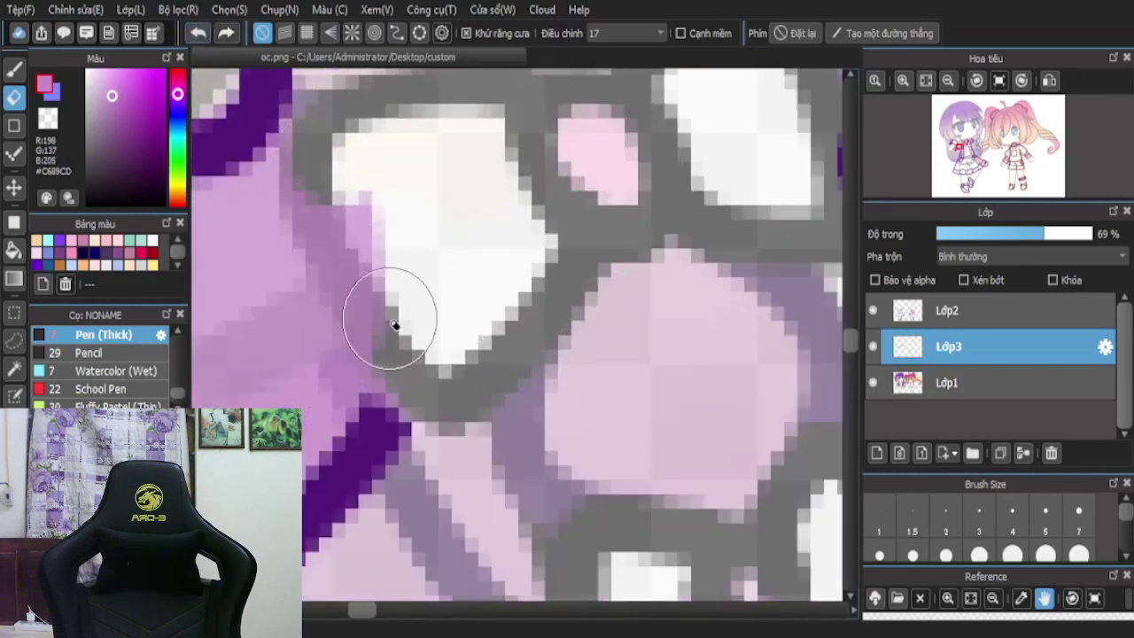
mouse_move(395, 325)
mouse_down()
mouse_move(349, 260)
mouse_move(334, 196)
mouse_move(289, 110)
mouse_up()
click(202, 32)
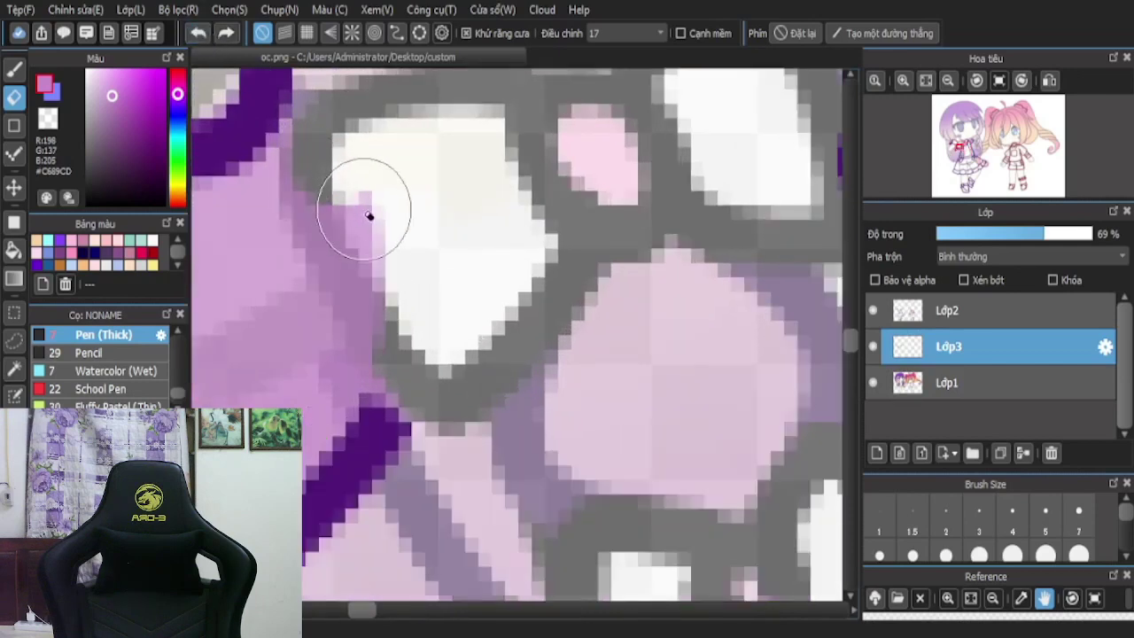
scroll(485, 381, down, 2)
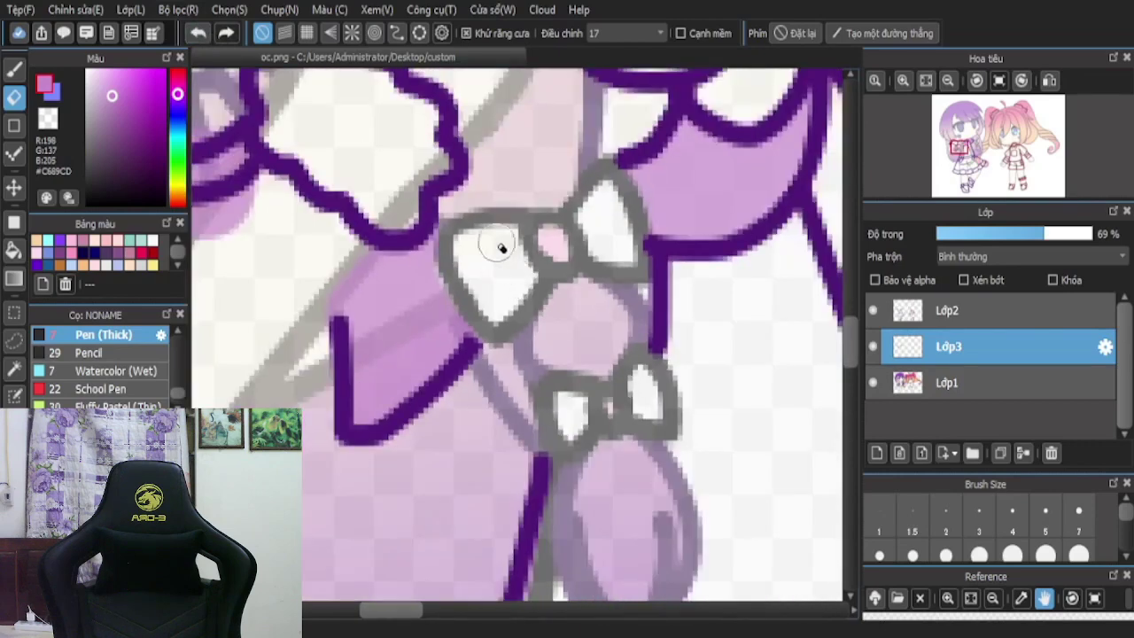
scroll(401, 211, up, 1)
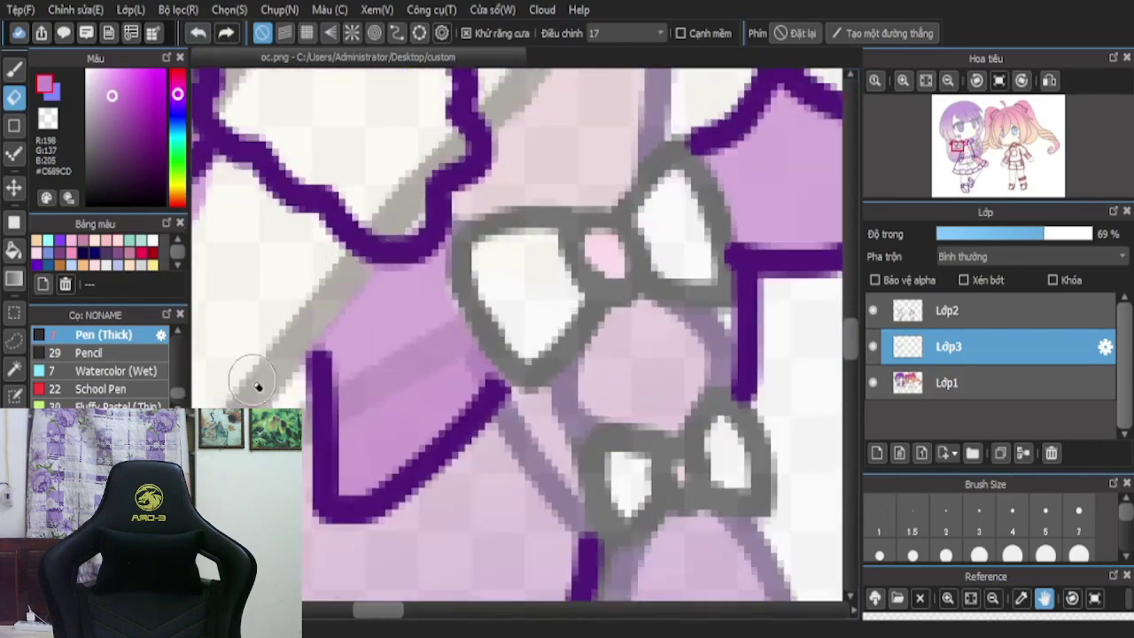
- Erase the overspill below the wristband's ribbon tail and restore layer Lớp3 to 100% opacity
scroll(284, 336, down, 3)
scroll(355, 259, up, 3)
mouse_move(359, 264)
mouse_down()
mouse_move(234, 291)
mouse_move(213, 275)
mouse_move(211, 187)
mouse_move(231, 169)
mouse_move(305, 158)
mouse_up()
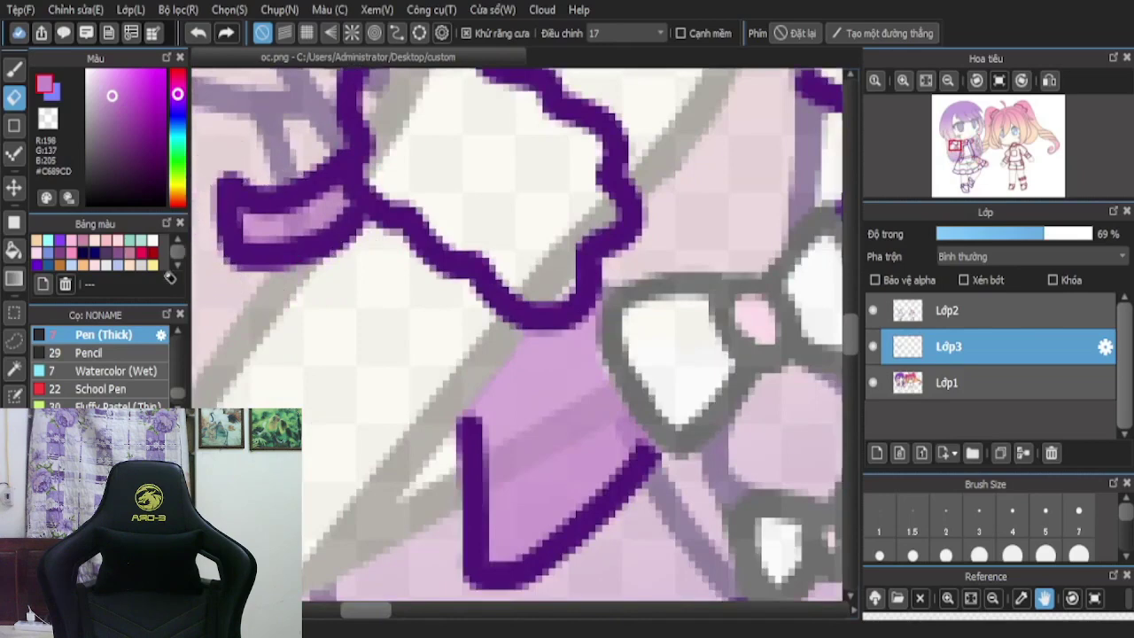
scroll(289, 248, down, 2)
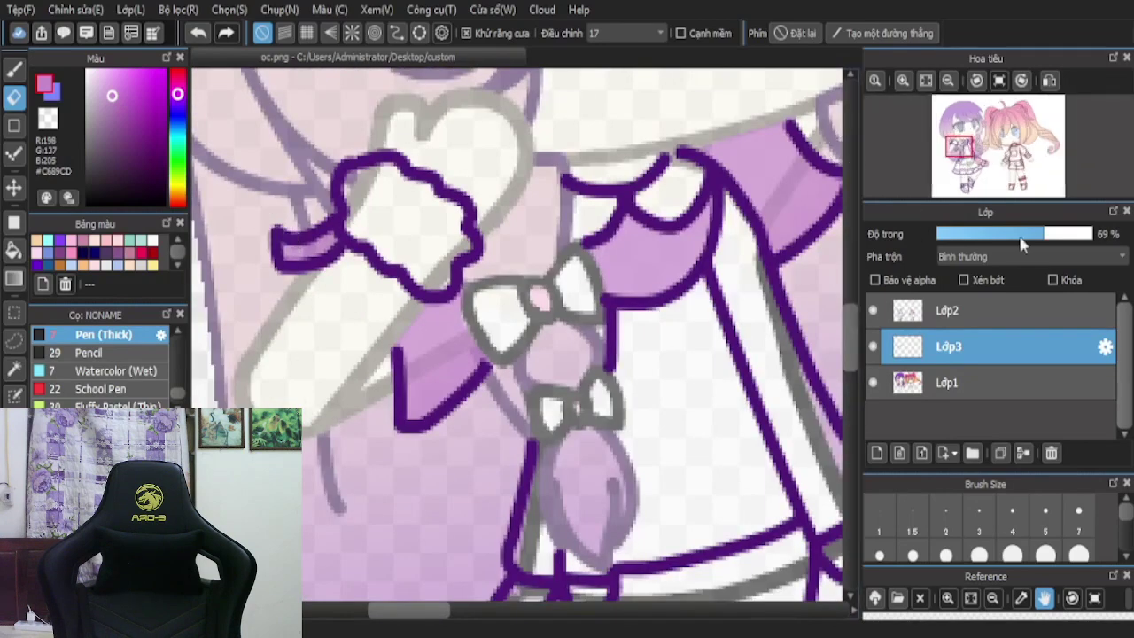
drag(1019, 235, 1099, 235)
- Choose the near-white #FEFAFF and paint the inside of the scalloped wristband with the Pen (Thick) brush
key(b)
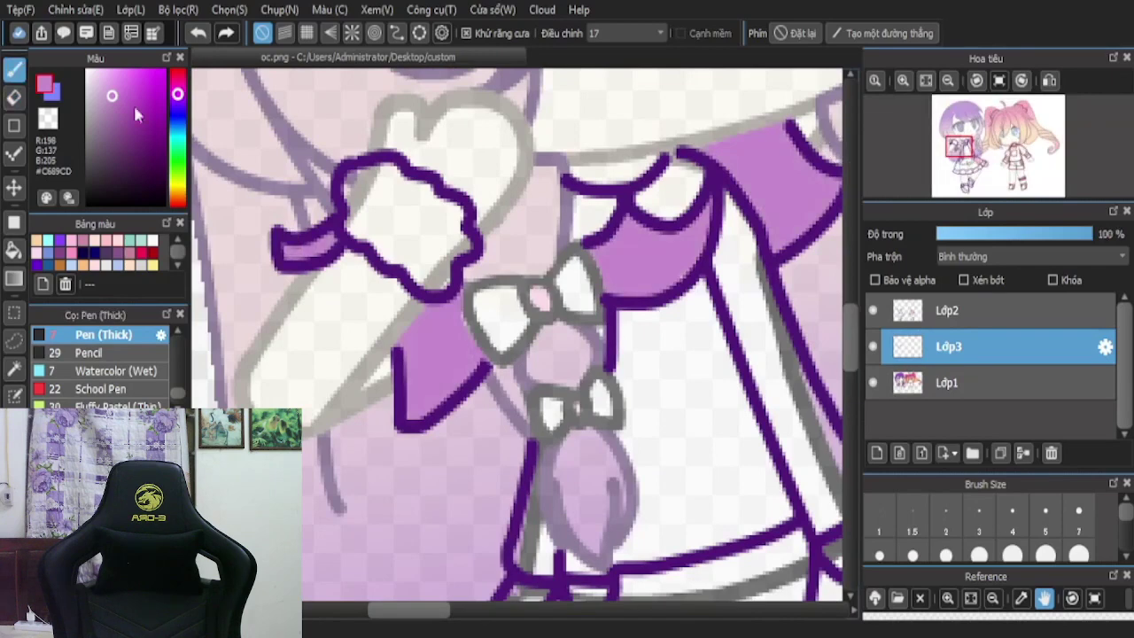
click(88, 71)
scroll(441, 257, up, 2)
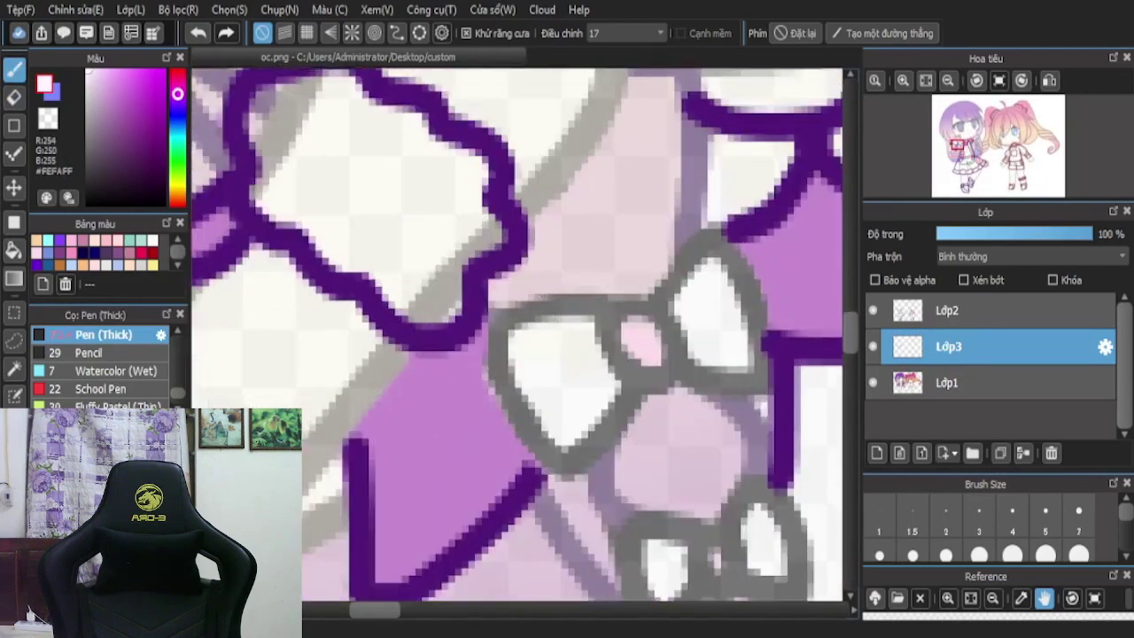
mouse_move(357, 203)
mouse_down()
mouse_move(270, 149)
mouse_move(294, 112)
mouse_move(308, 107)
mouse_move(319, 164)
mouse_move(367, 158)
mouse_move(369, 147)
mouse_move(462, 216)
mouse_up()
key(ctrl+z)
mouse_move(481, 260)
mouse_down()
mouse_move(462, 326)
mouse_move(324, 228)
mouse_up()
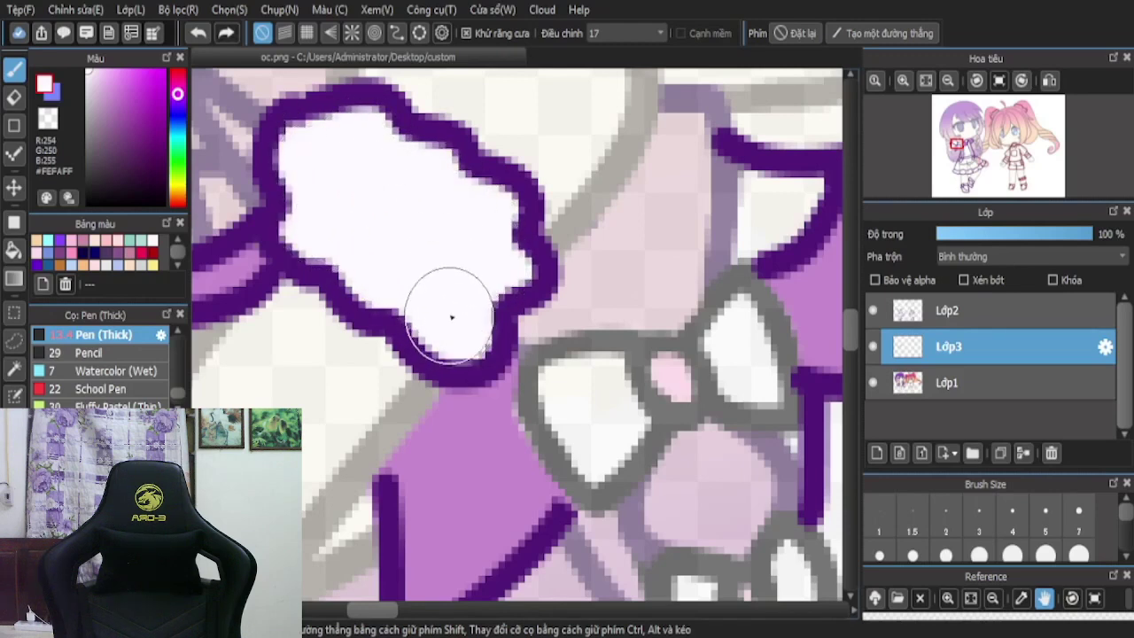
- Paint both collar flaps of the dress in the same near-white on Lớp3
scroll(455, 245, down, 3)
scroll(456, 244, down, 5)
scroll(514, 246, up, 10)
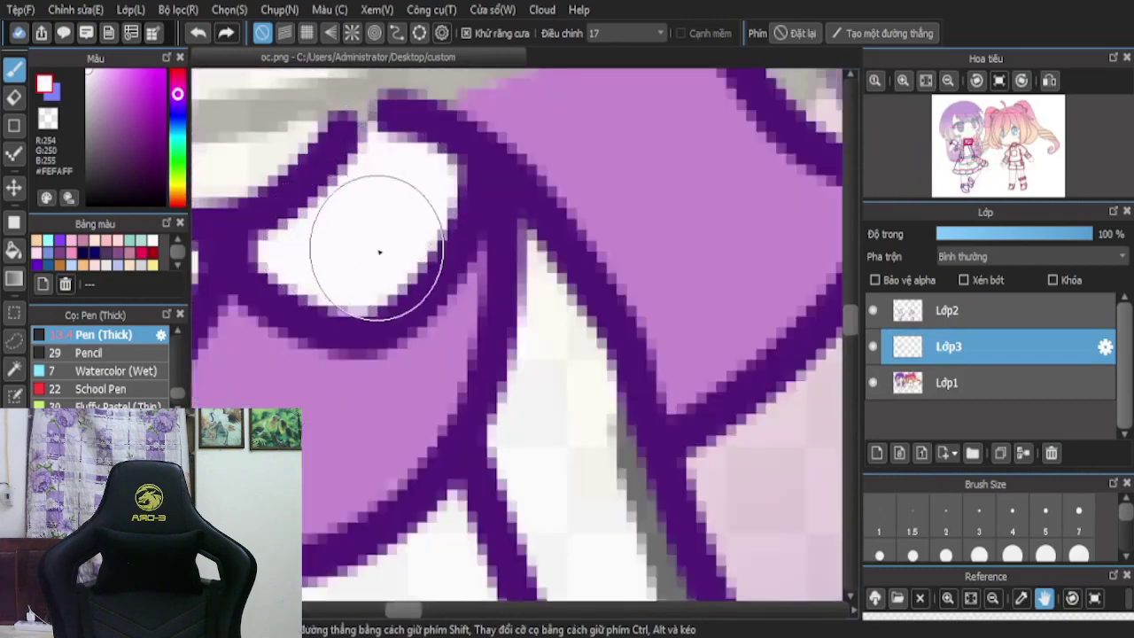
scroll(416, 190, down, 3)
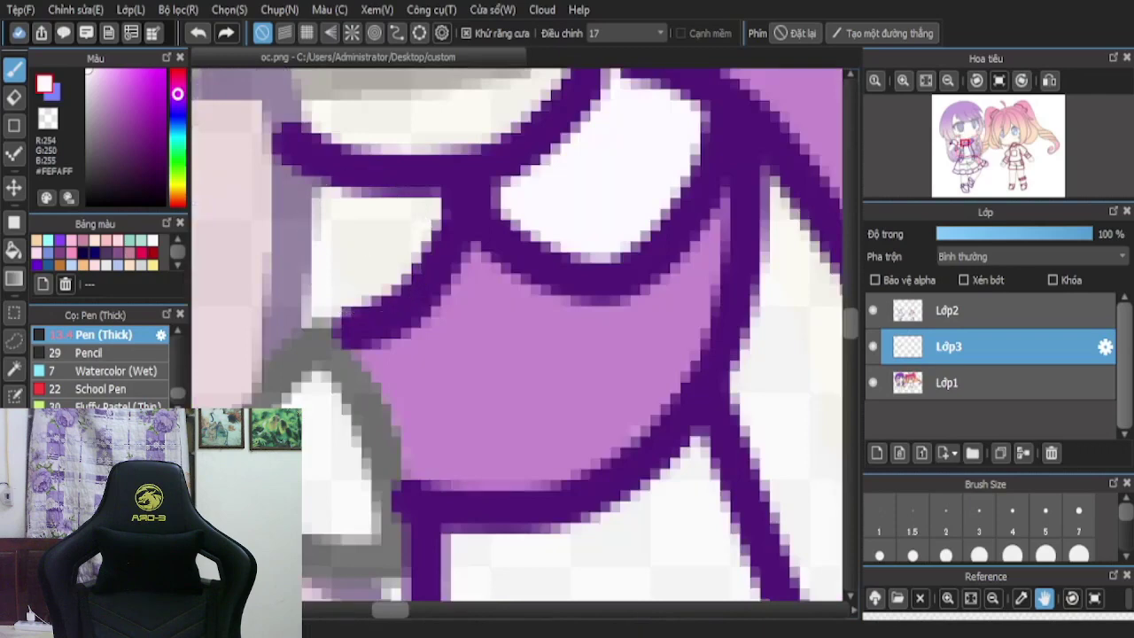
mouse_move(306, 199)
mouse_down()
mouse_move(349, 256)
mouse_move(363, 256)
mouse_move(355, 281)
mouse_up()
scroll(372, 257, down, 5)
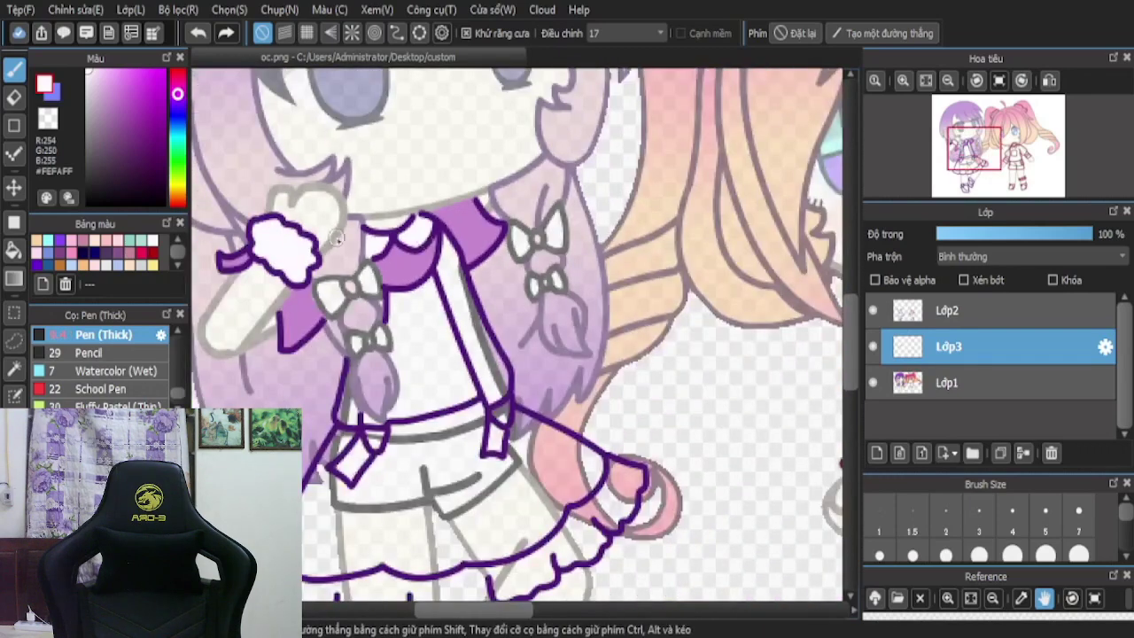
scroll(338, 238, up, 5)
scroll(413, 190, down, 3)
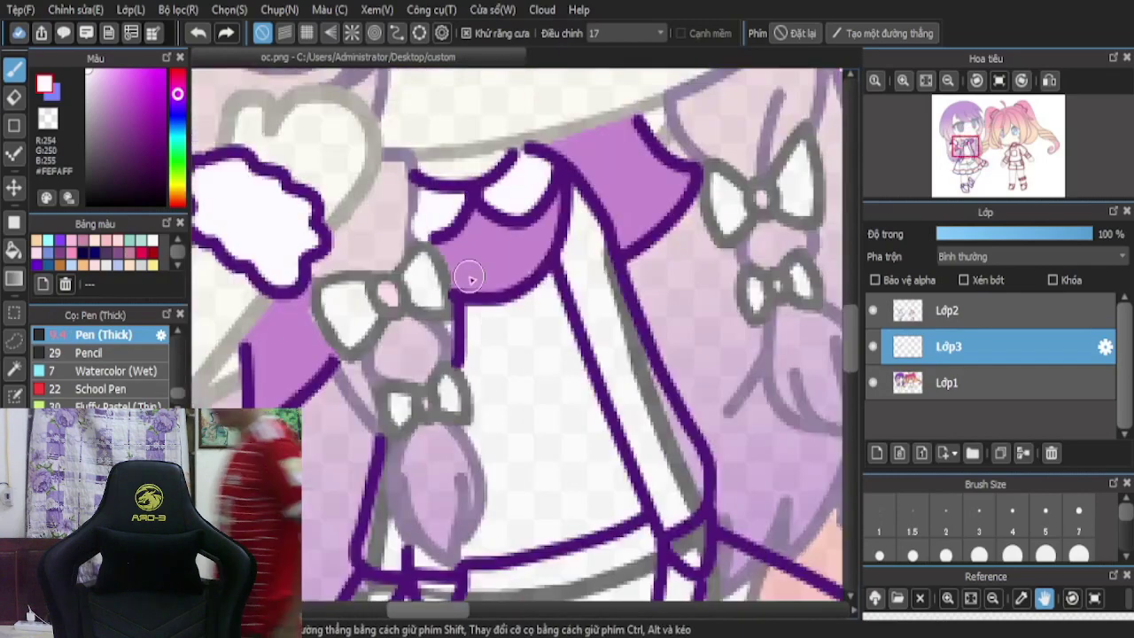
- Trim the protruding left end of the collar's dark purple outline on layer Lớp2
click(929, 315)
click(990, 343)
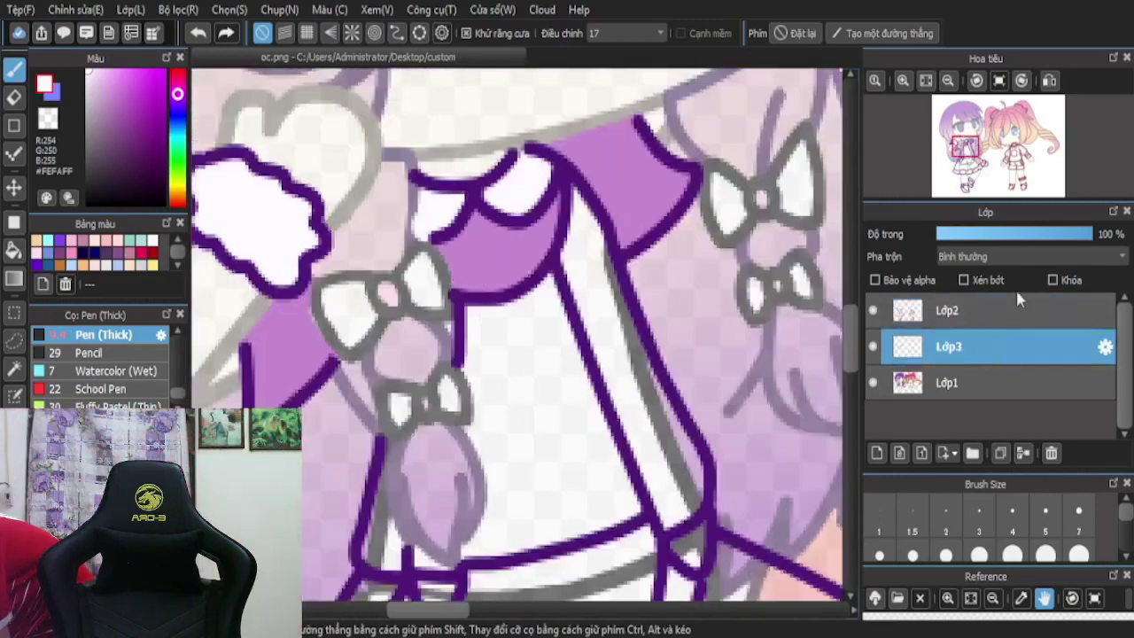
key(e)
scroll(434, 246, up, 2)
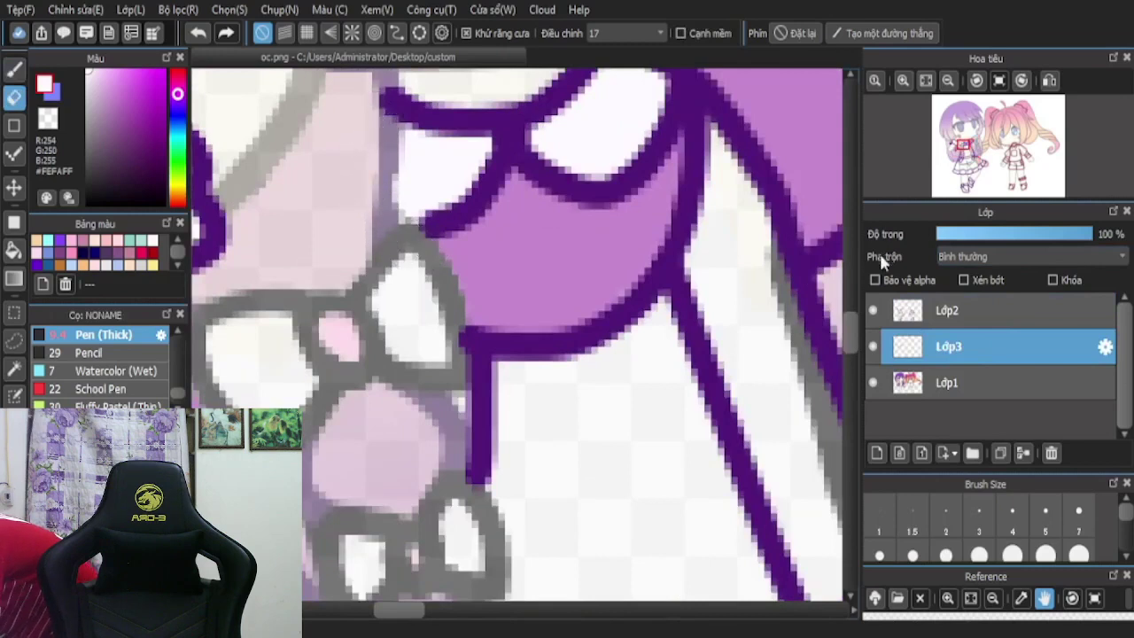
click(907, 316)
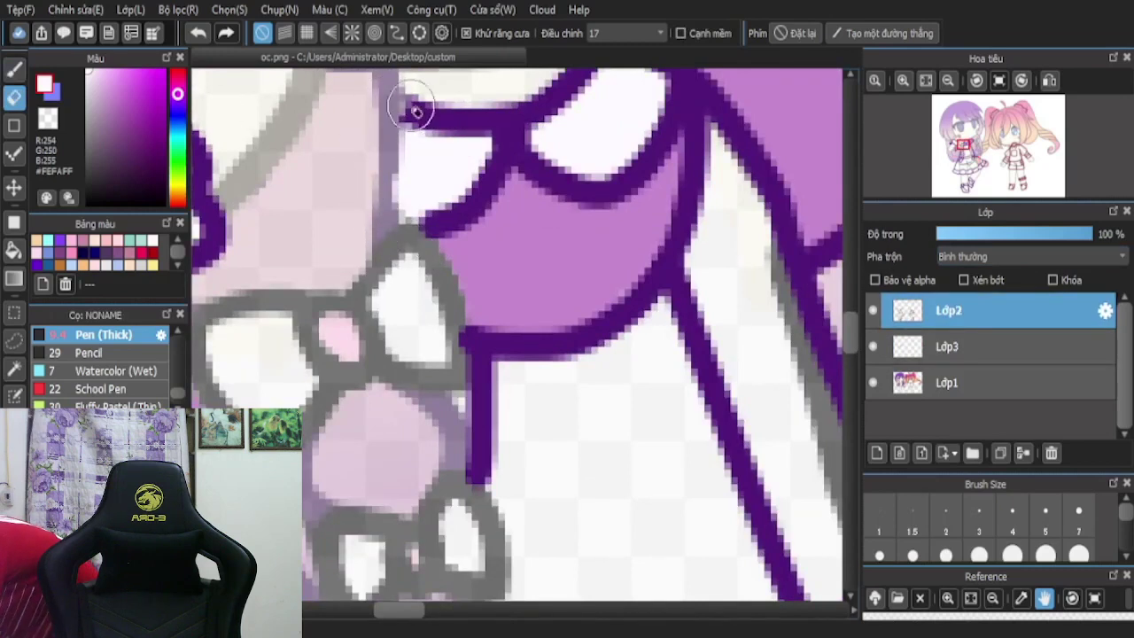
click(192, 34)
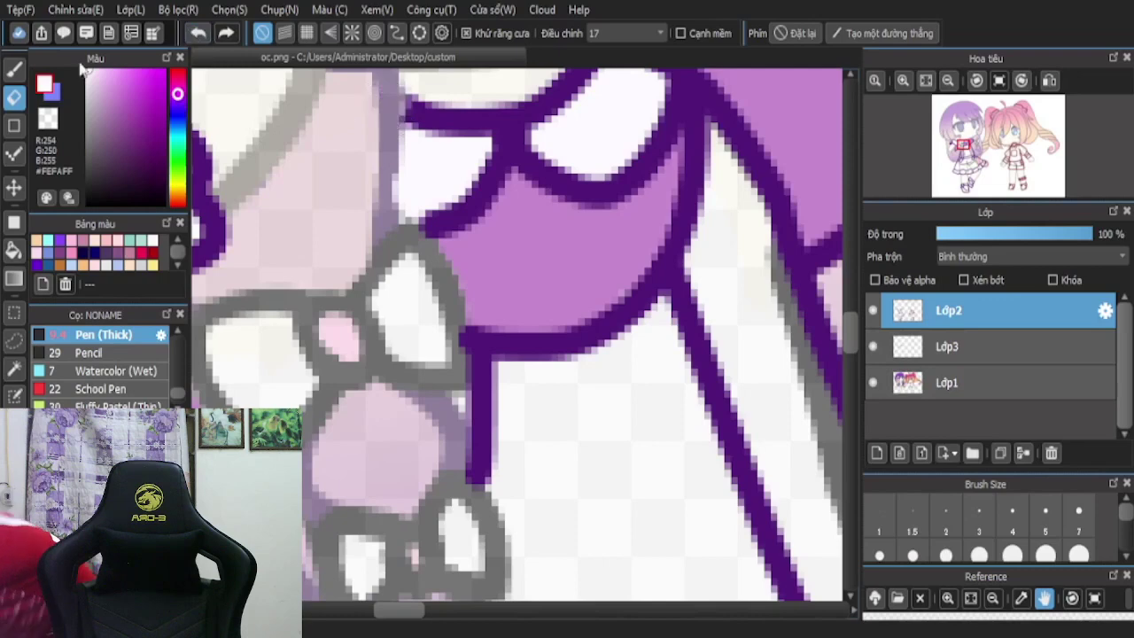
key(p)
scroll(456, 186, down, 2)
scroll(505, 173, down, 2)
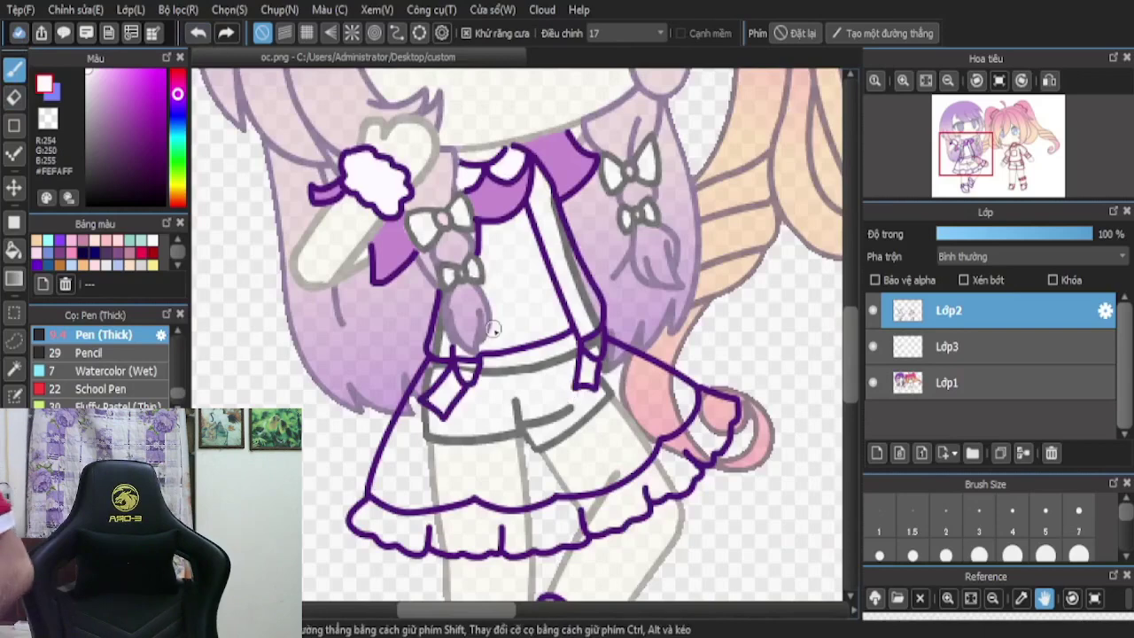
scroll(529, 272, down, 1)
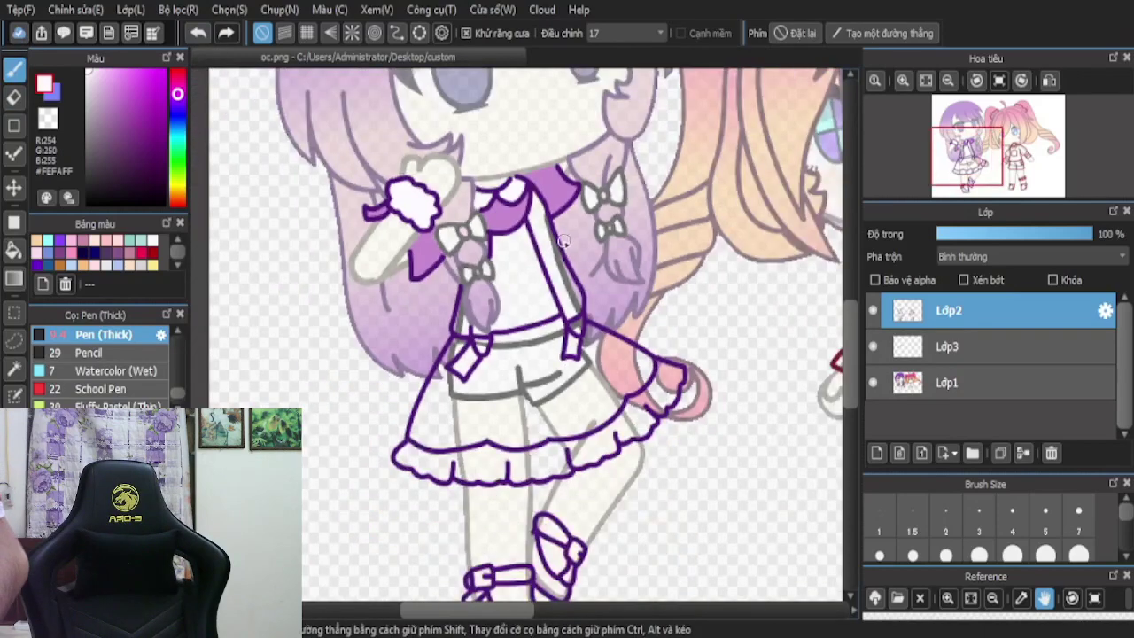
scroll(605, 227, down, 2)
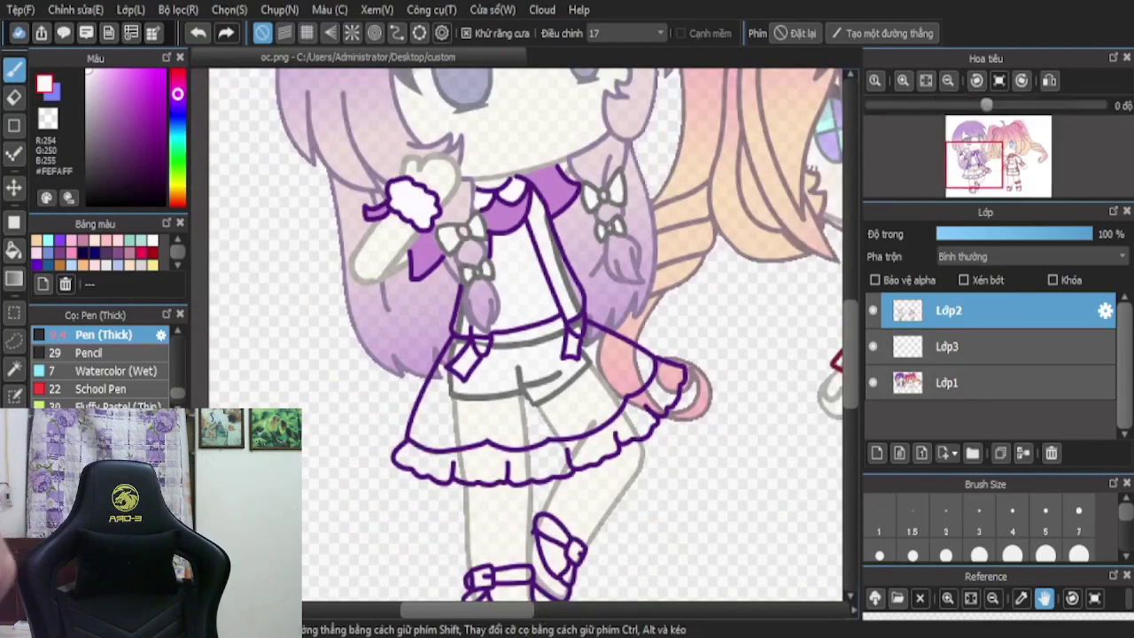
scroll(617, 147, up, 4)
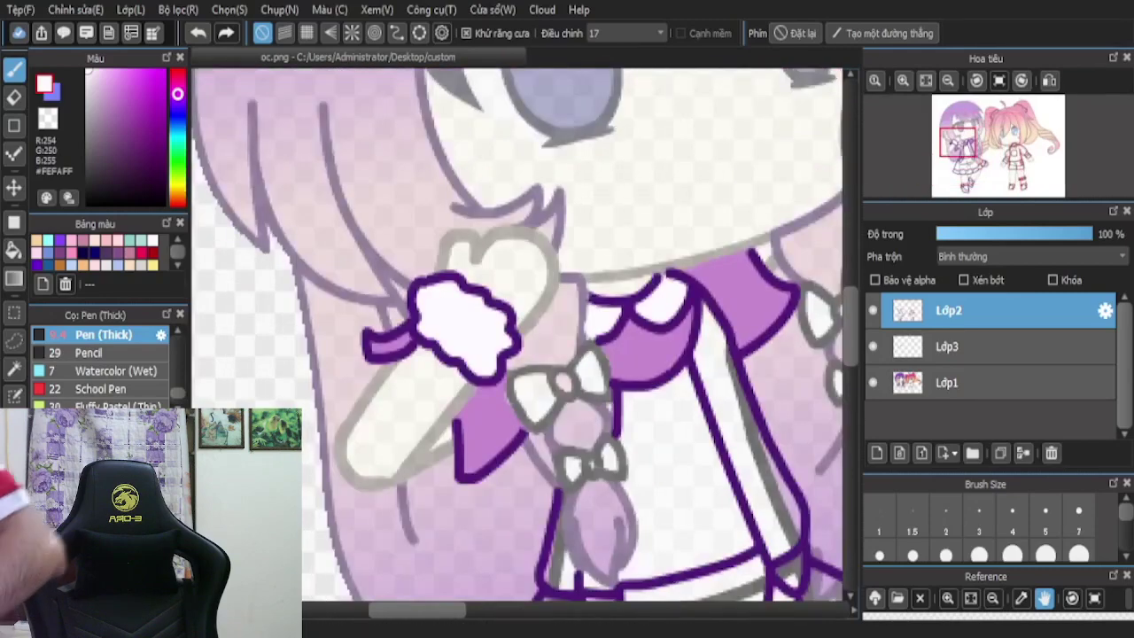
scroll(777, 365, down, 1)
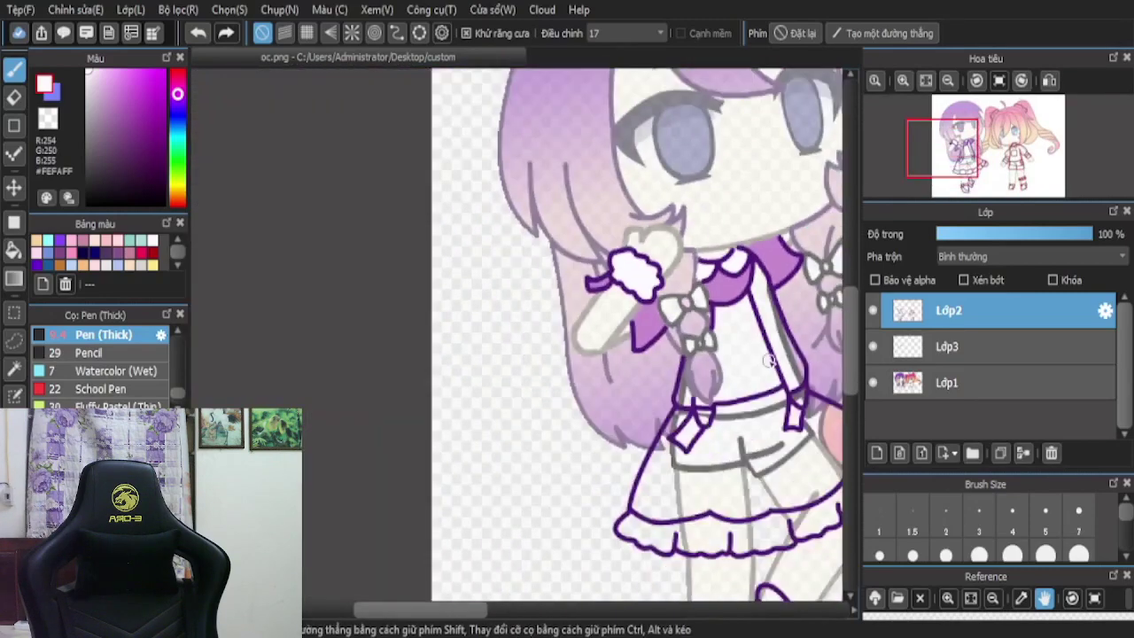
scroll(771, 293, up, 3)
scroll(734, 202, down, 3)
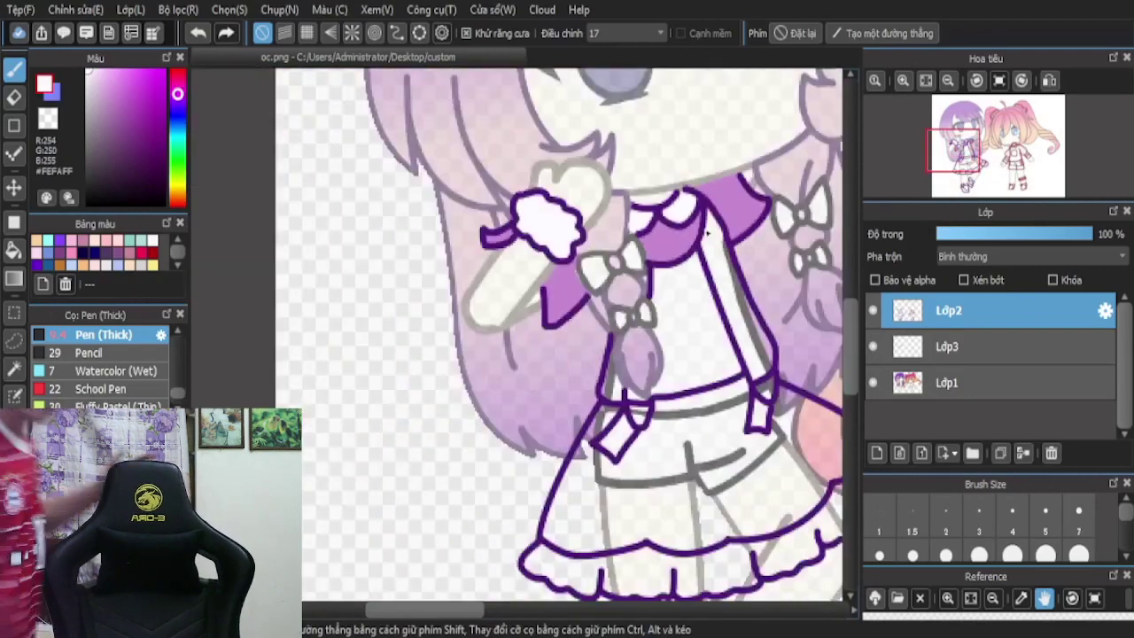
- Fill the dress's central bodice panel below the chest panel with near-white on layer Lớp3
scroll(690, 271, up, 2)
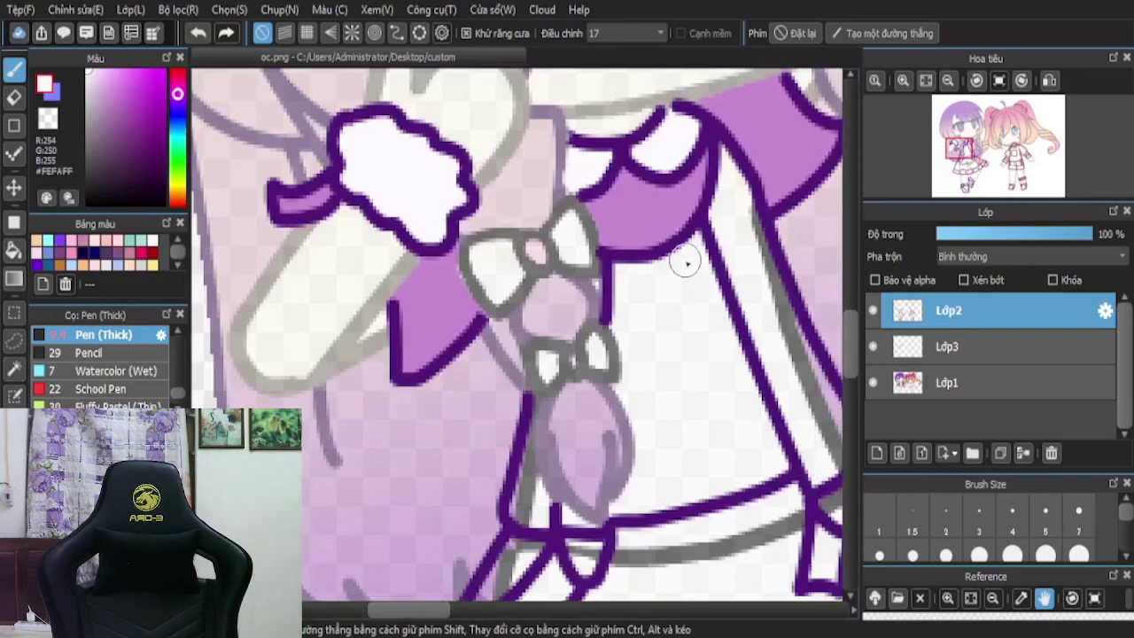
scroll(687, 262, up, 2)
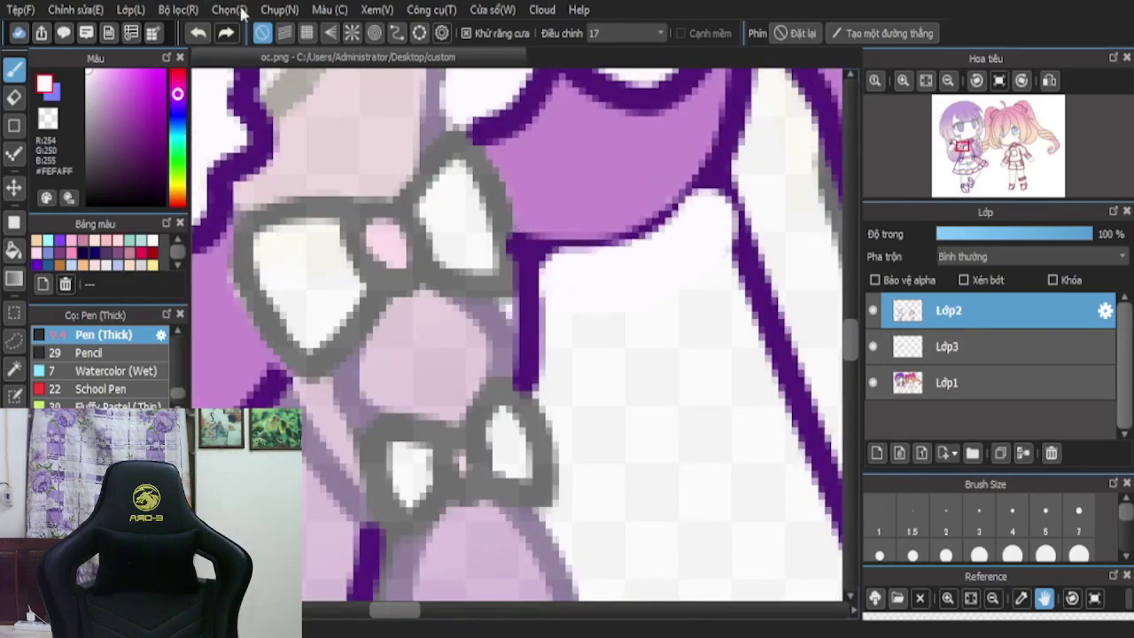
click(918, 353)
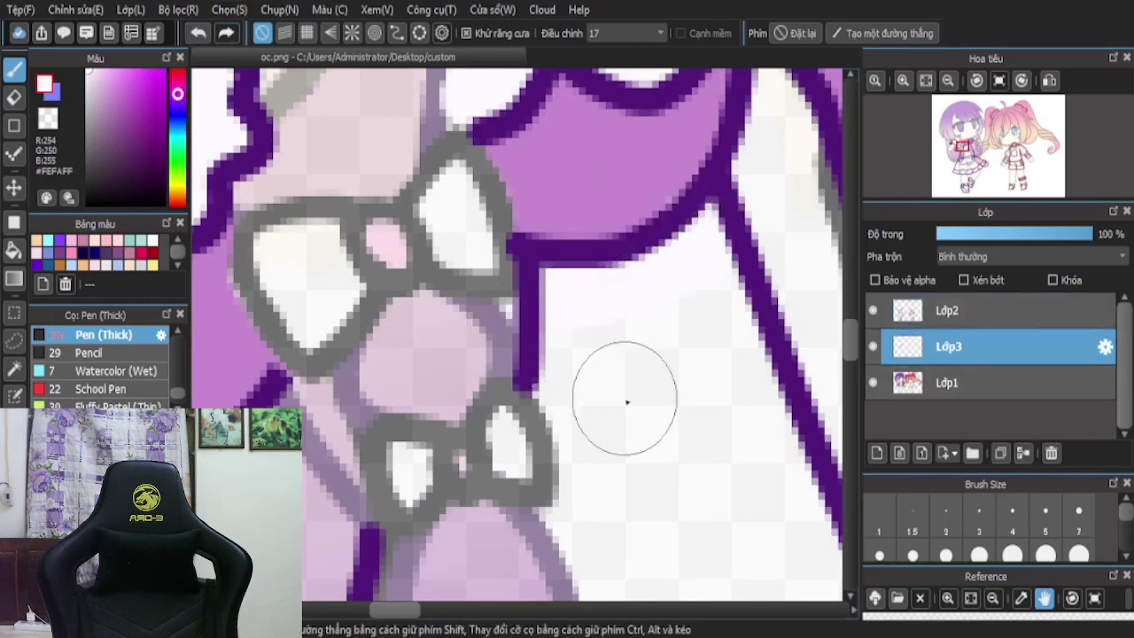
mouse_move(633, 344)
mouse_down()
mouse_move(597, 329)
mouse_move(589, 381)
mouse_move(631, 440)
mouse_move(644, 325)
mouse_move(696, 380)
mouse_move(695, 325)
mouse_move(733, 392)
mouse_move(689, 357)
mouse_move(670, 490)
mouse_move(607, 435)
mouse_move(617, 503)
mouse_move(606, 521)
mouse_move(661, 462)
mouse_up()
scroll(656, 391, down, 3)
scroll(697, 517, up, 5)
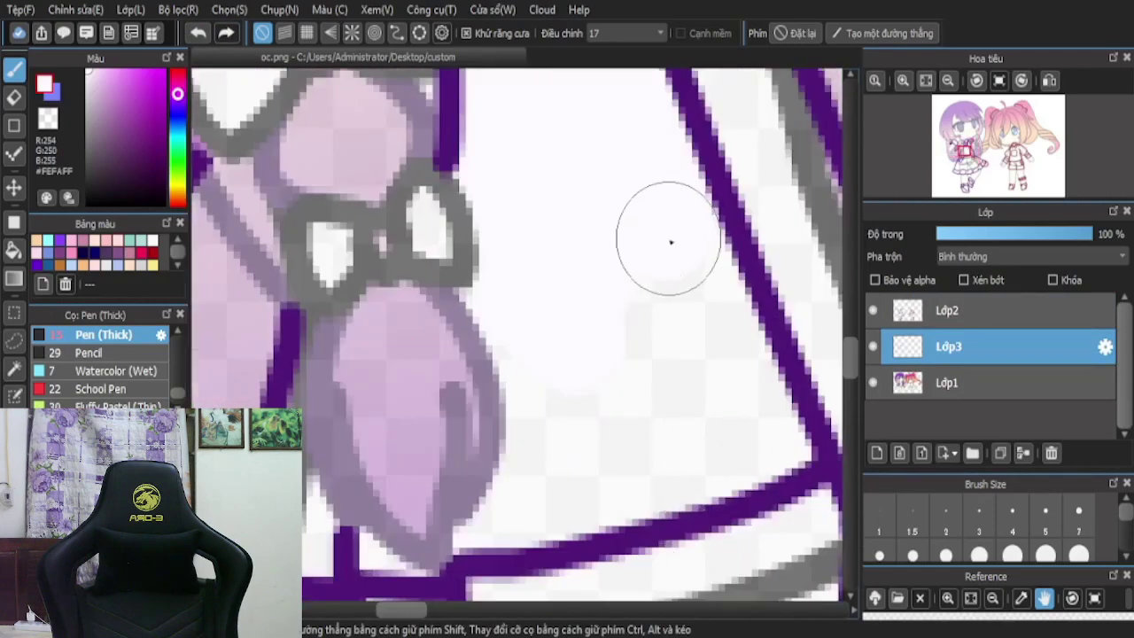
mouse_move(687, 448)
mouse_down()
mouse_move(552, 489)
mouse_move(563, 394)
mouse_move(533, 322)
mouse_move(689, 276)
mouse_move(666, 423)
mouse_move(635, 277)
mouse_move(580, 471)
mouse_move(585, 189)
mouse_move(514, 329)
mouse_up()
- Touch up the bodice fill along the braid, its lower bow and the waistline using brush size 5
click(1044, 531)
scroll(502, 567, up, 4)
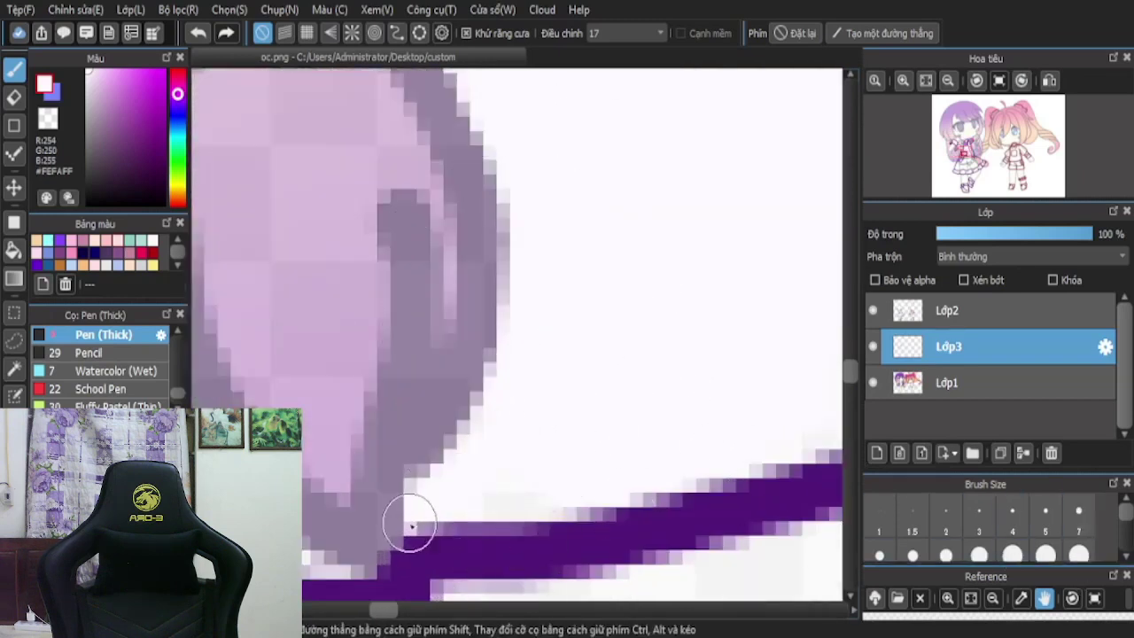
scroll(443, 469, down, 4)
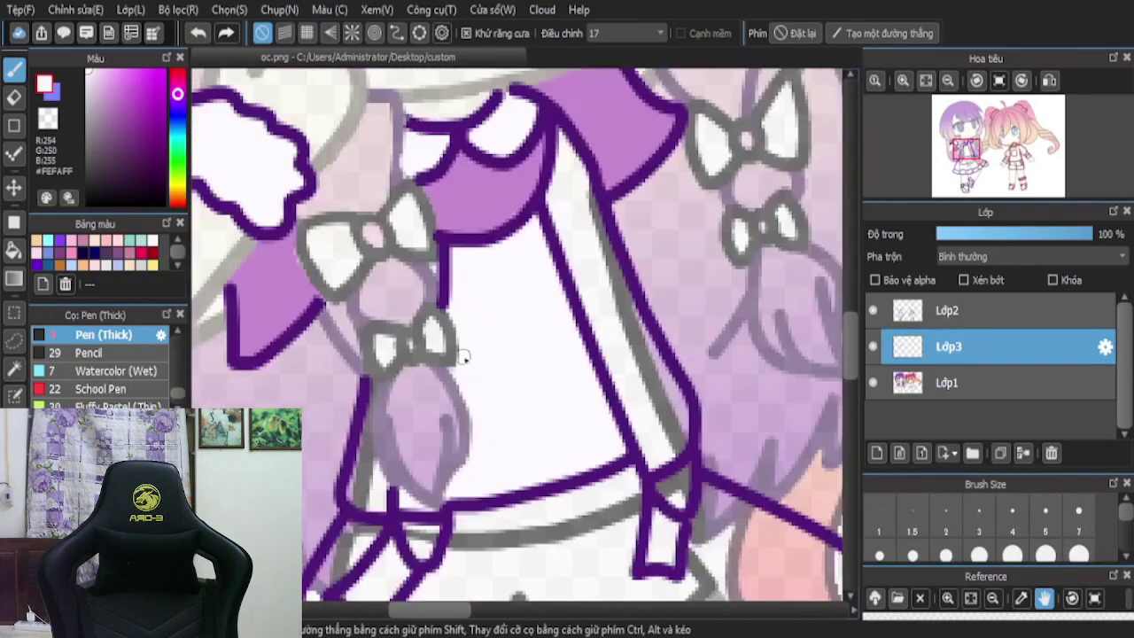
scroll(463, 357, up, 5)
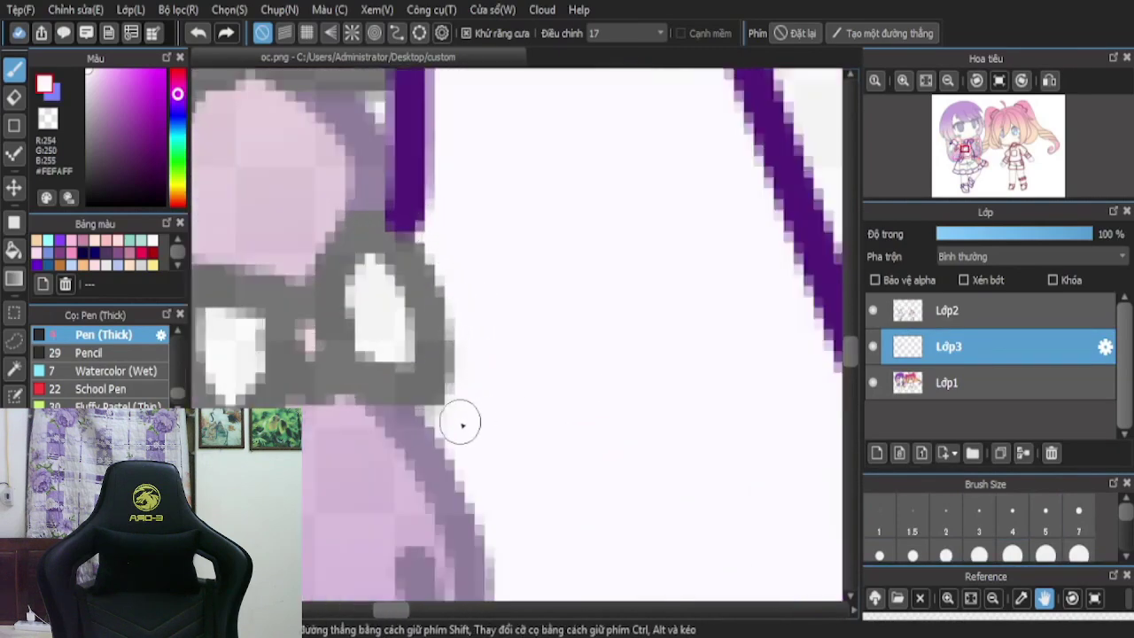
scroll(523, 361, down, 5)
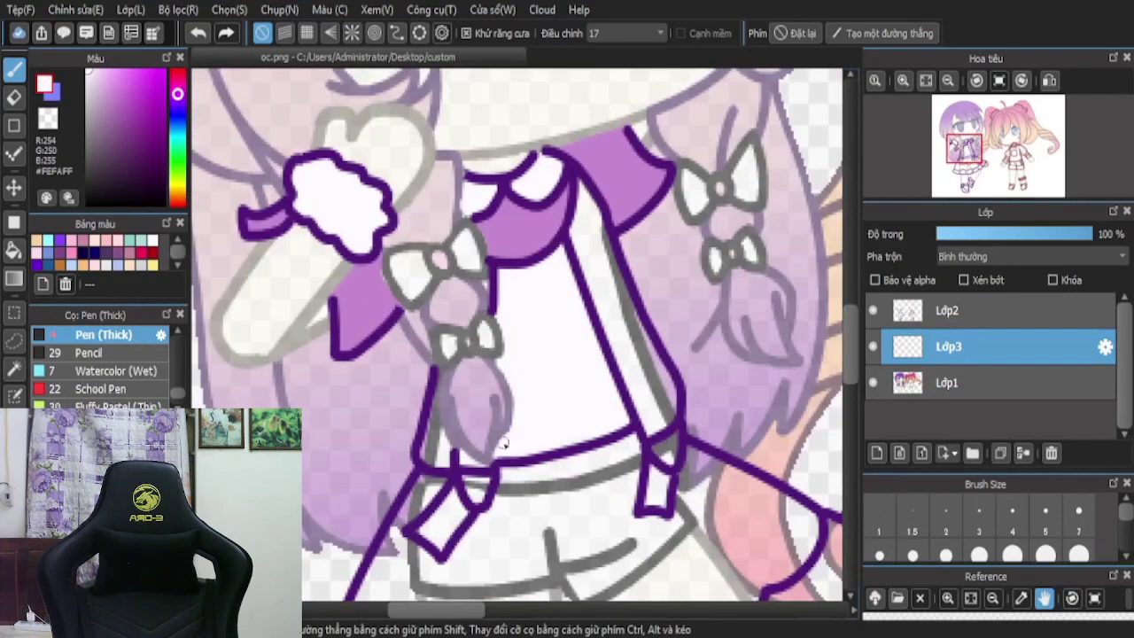
- Fill the remaining gap between the braid's tip and the bodice's side outline with near-white on Lớp3
scroll(456, 465, up, 5)
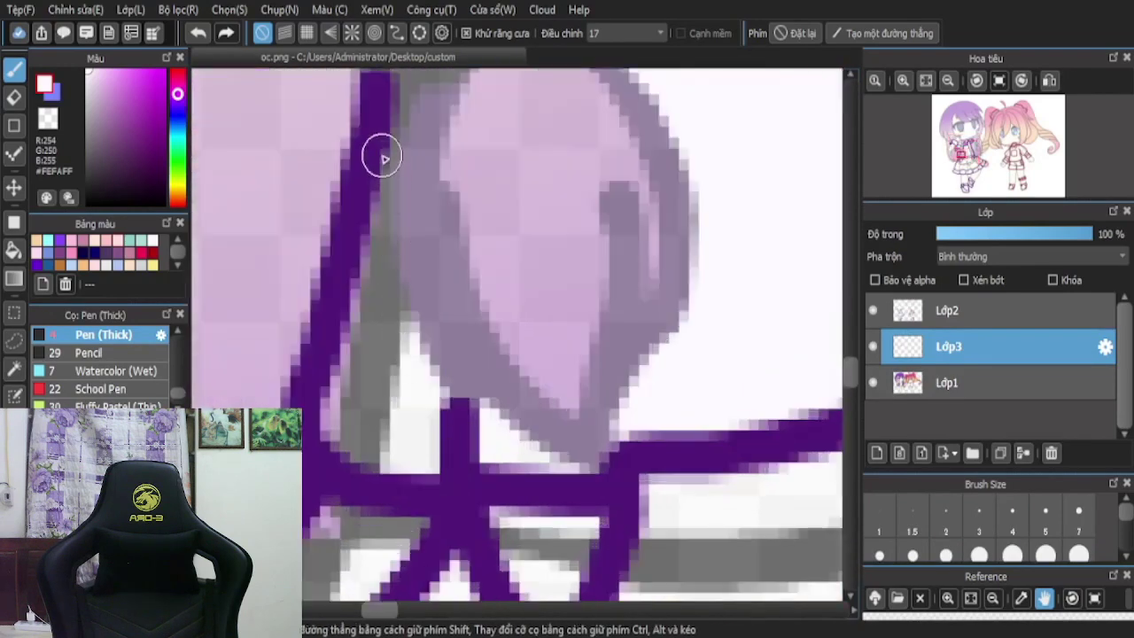
mouse_move(383, 158)
mouse_down()
mouse_move(372, 224)
mouse_move(385, 351)
mouse_move(421, 396)
mouse_up()
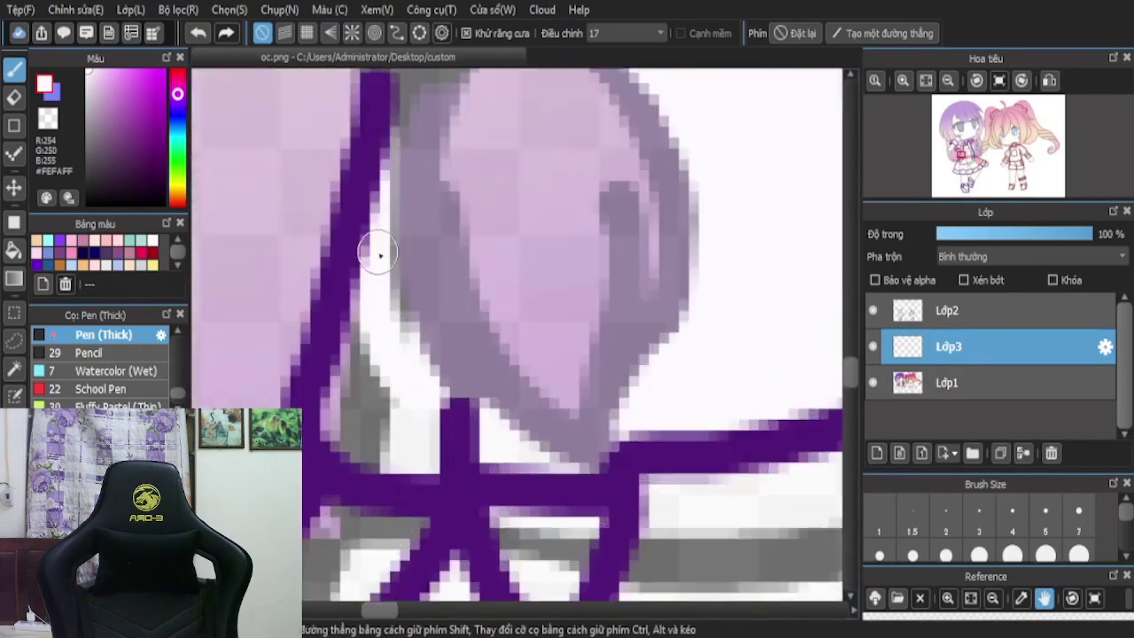
mouse_move(380, 255)
mouse_down()
mouse_move(438, 457)
mouse_move(368, 459)
mouse_move(339, 421)
mouse_move(367, 306)
mouse_move(351, 395)
mouse_move(375, 439)
mouse_move(403, 401)
mouse_move(367, 364)
mouse_move(391, 439)
mouse_up()
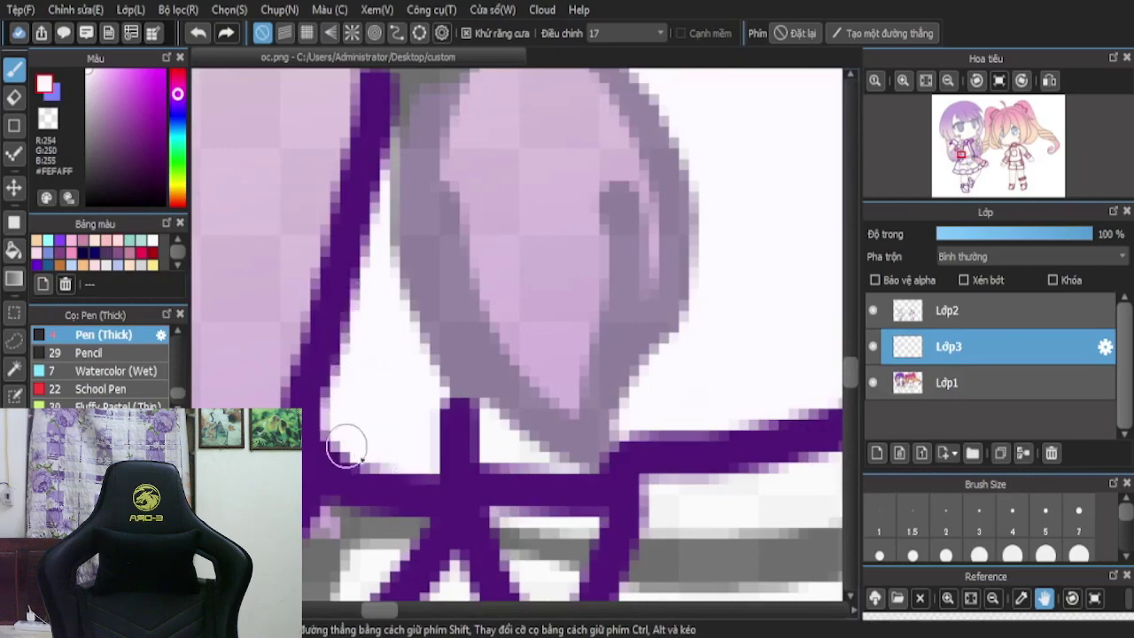
scroll(345, 448, down, 5)
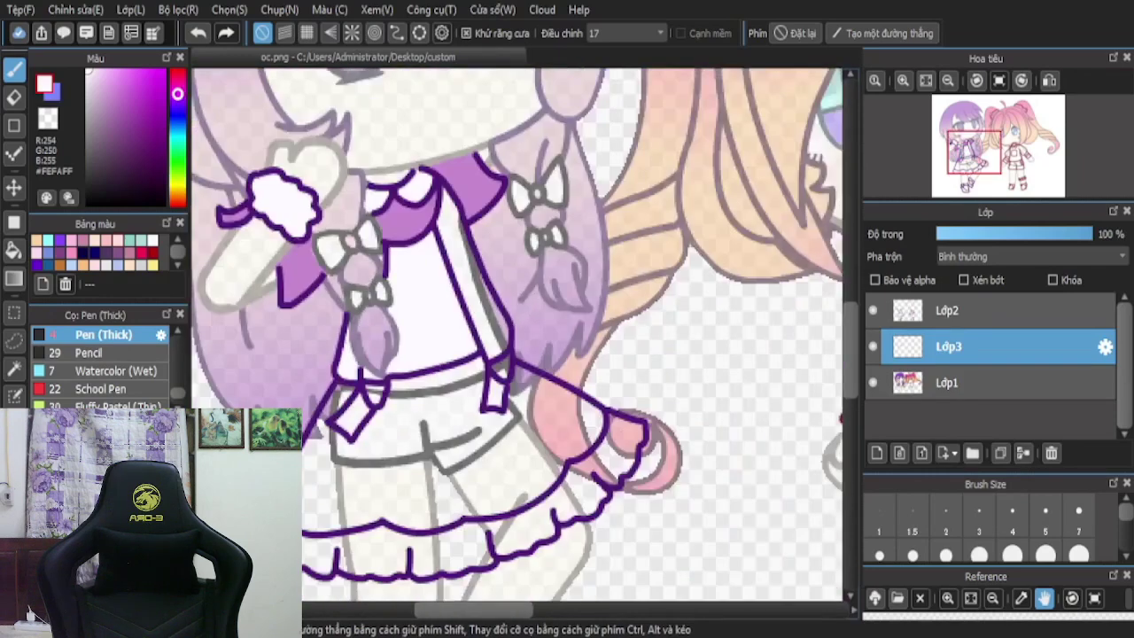
- Paint a white stripe near the edge of both purple sleeves with alpha protection on, and turn the protection off for Lớp3
scroll(404, 211, up, 5)
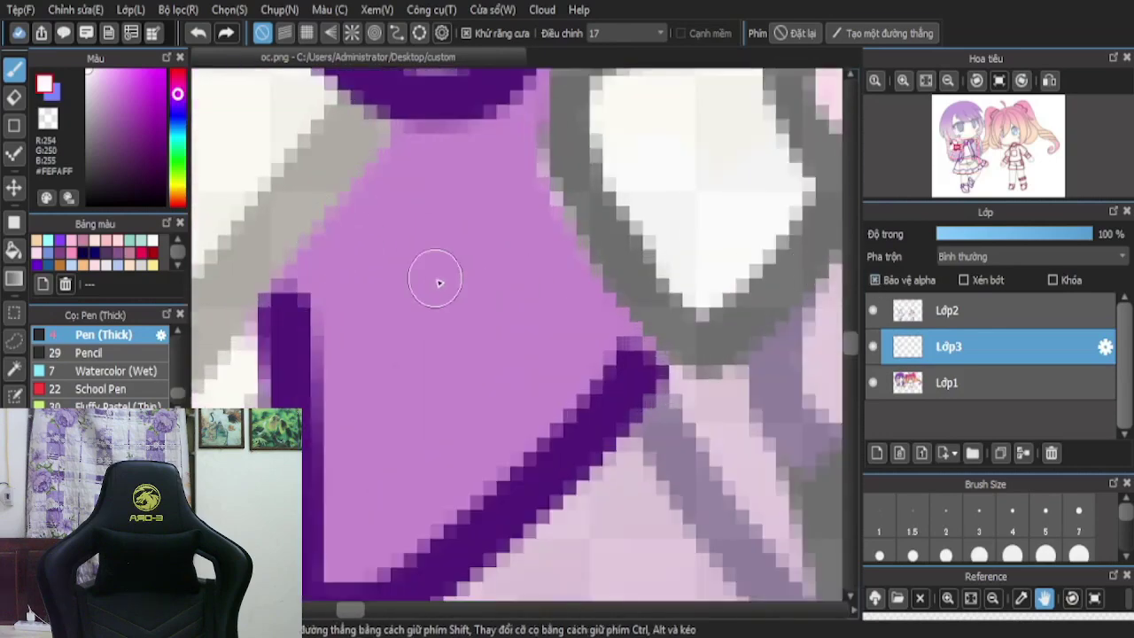
mouse_move(385, 235)
mouse_down()
mouse_move(347, 194)
mouse_move(398, 588)
mouse_up()
scroll(253, 253, down, 5)
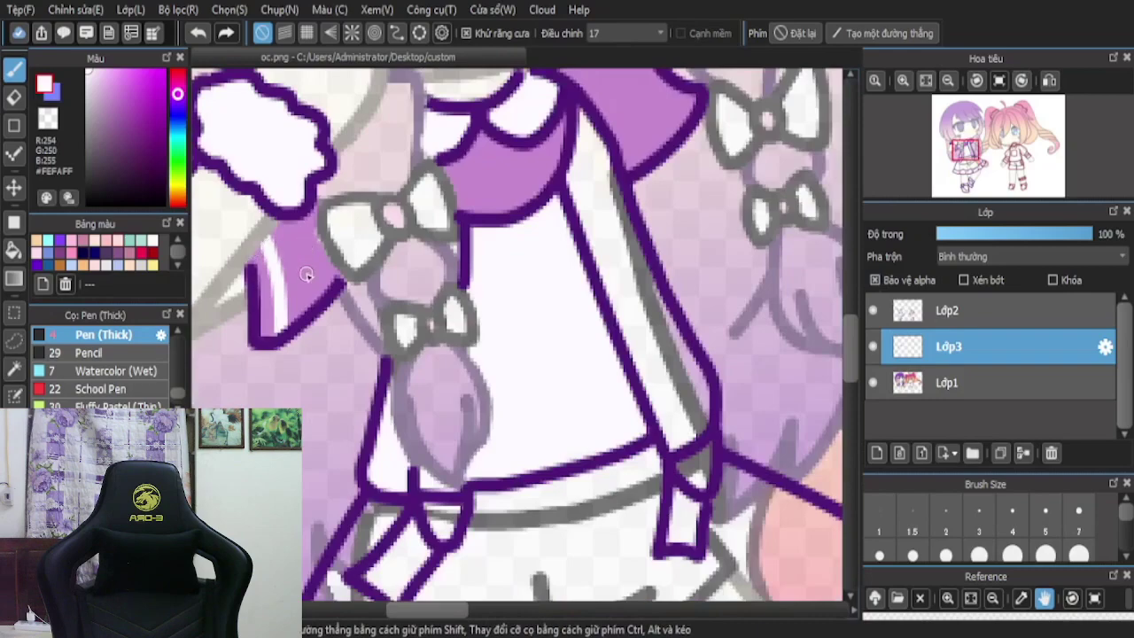
scroll(398, 321, down, 4)
scroll(417, 293, up, 5)
mouse_move(514, 159)
mouse_down()
mouse_move(603, 280)
mouse_move(671, 293)
mouse_up()
scroll(570, 260, down, 5)
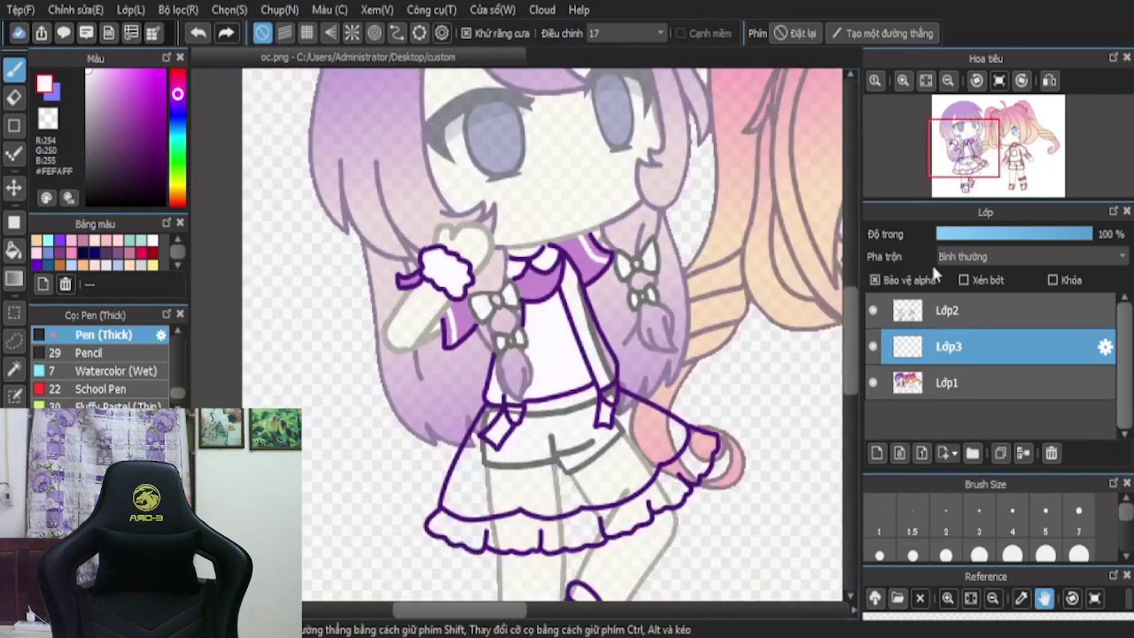
click(876, 280)
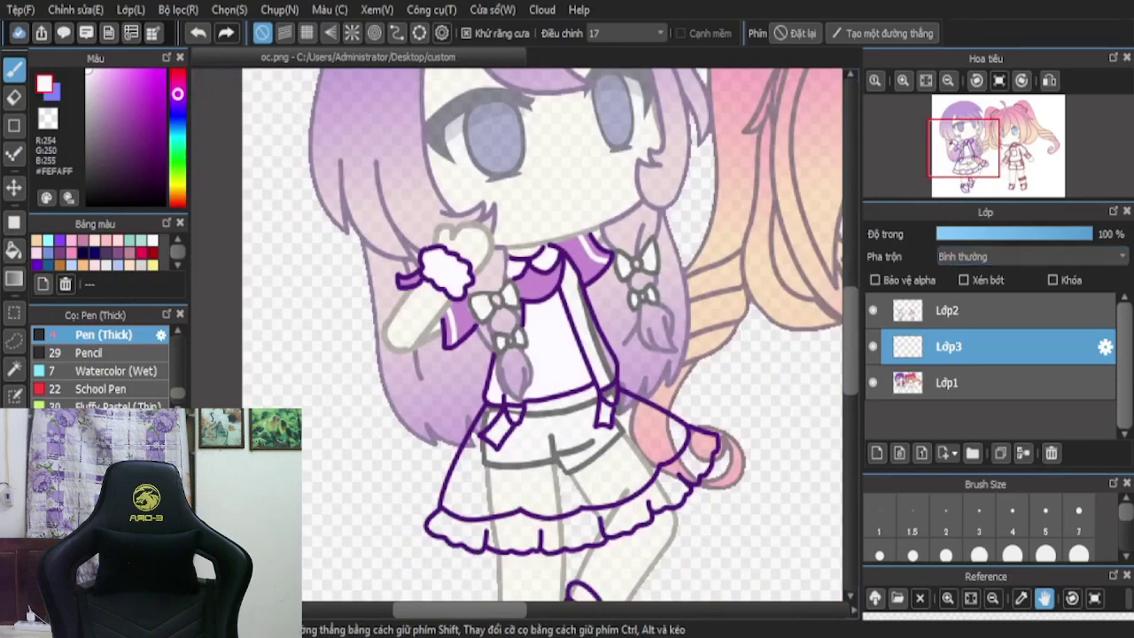
- Sample the dress's light purple and fill the long side panel running from the collar to the waist on Lớp3
scroll(665, 263, down, 2)
scroll(575, 354, up, 2)
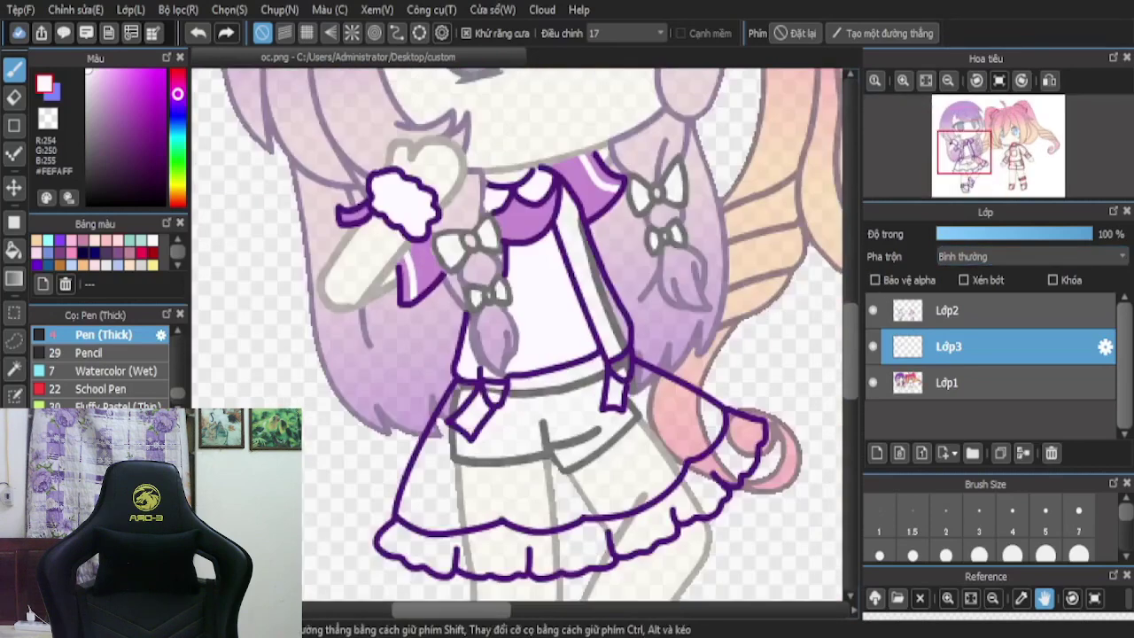
key(i)
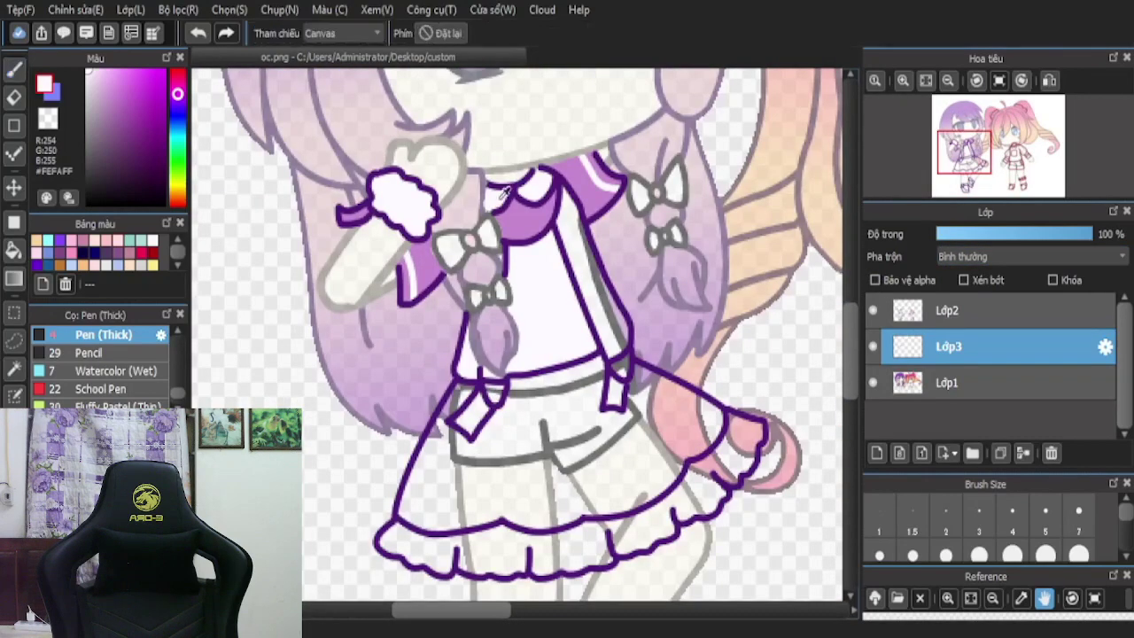
scroll(507, 199, up, 2)
click(553, 237)
click(13, 70)
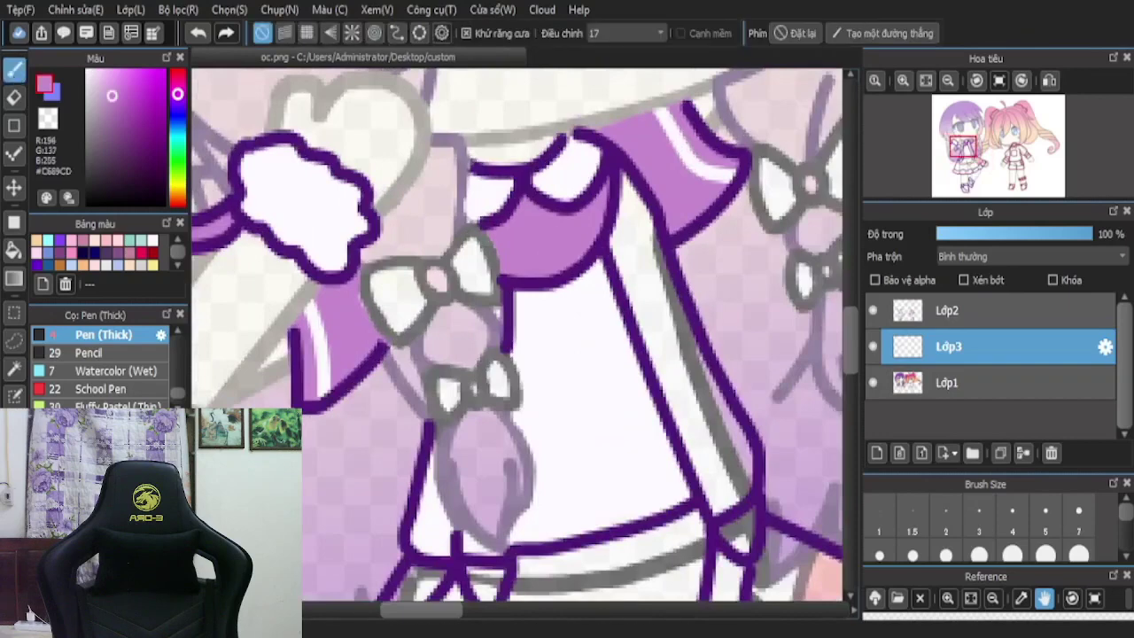
scroll(597, 256, up, 3)
drag(610, 160, 635, 342)
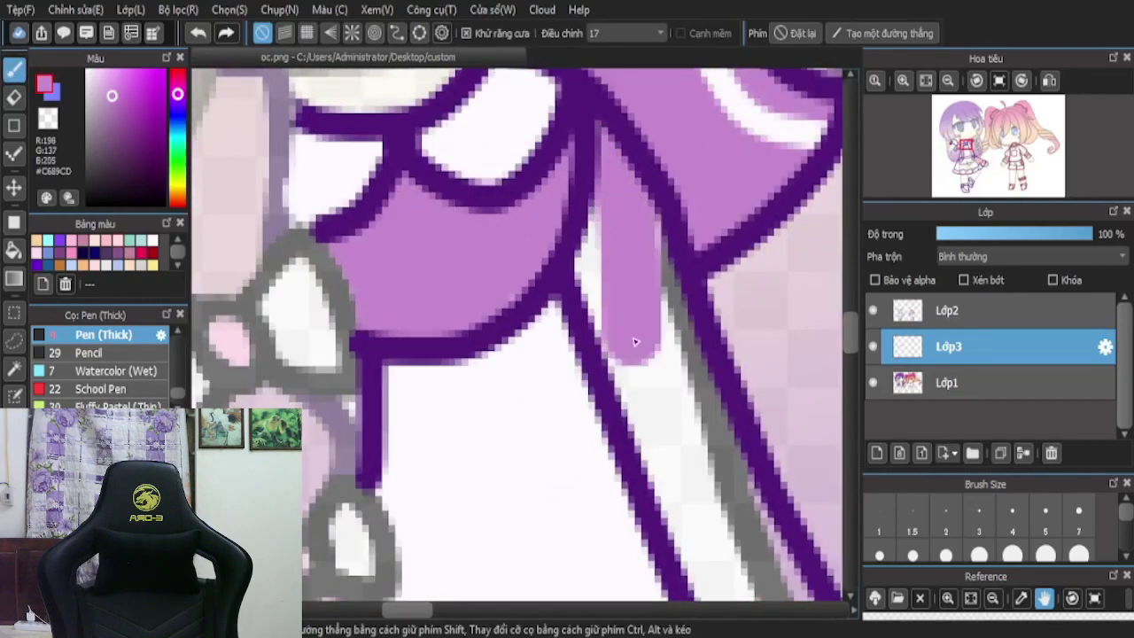
drag(639, 221, 620, 290)
mouse_move(609, 188)
mouse_down()
mouse_move(636, 377)
mouse_move(671, 448)
mouse_up()
scroll(619, 285, down, 3)
scroll(688, 435, up, 2)
mouse_move(679, 501)
mouse_down()
mouse_move(711, 443)
mouse_move(577, 151)
mouse_move(701, 451)
mouse_move(587, 236)
mouse_move(599, 328)
mouse_move(653, 452)
mouse_move(640, 391)
mouse_up()
scroll(541, 248, down, 5)
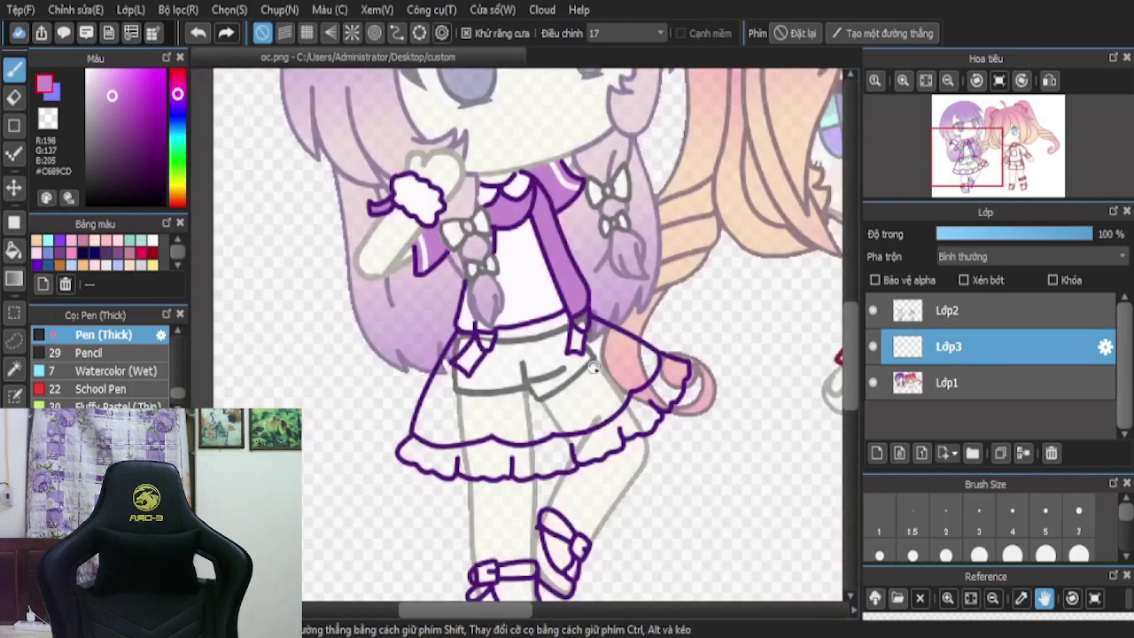
- Fill the hanging ribbon tail below the braid at the waist with light purple
scroll(593, 368, up, 6)
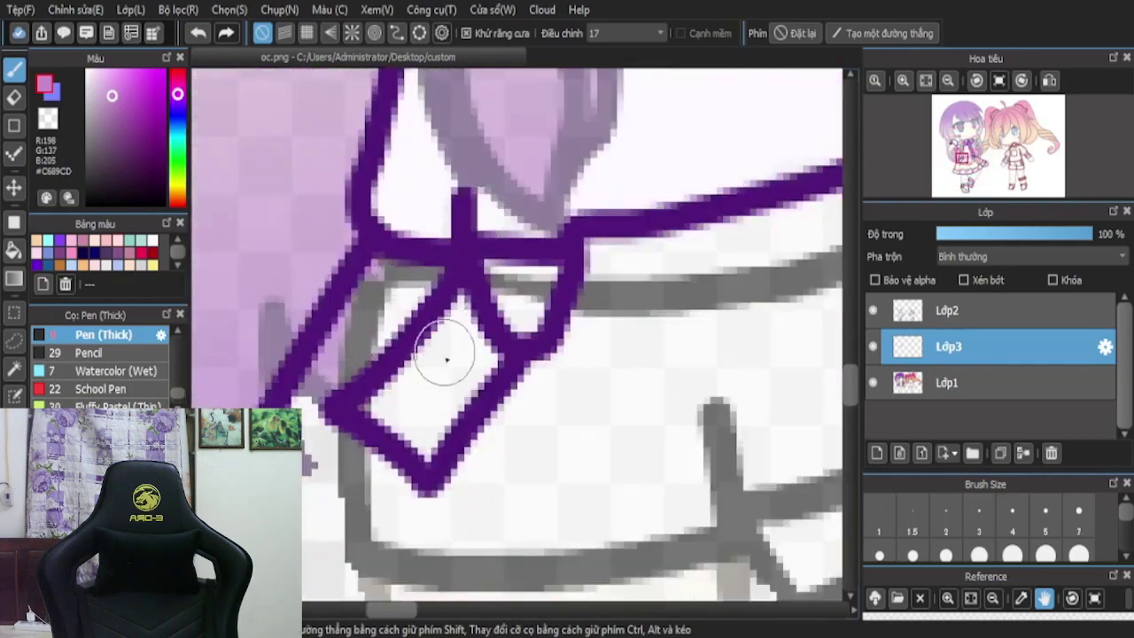
mouse_move(447, 359)
mouse_down()
mouse_move(385, 405)
mouse_move(403, 431)
mouse_move(449, 403)
mouse_move(471, 349)
mouse_move(463, 300)
mouse_up()
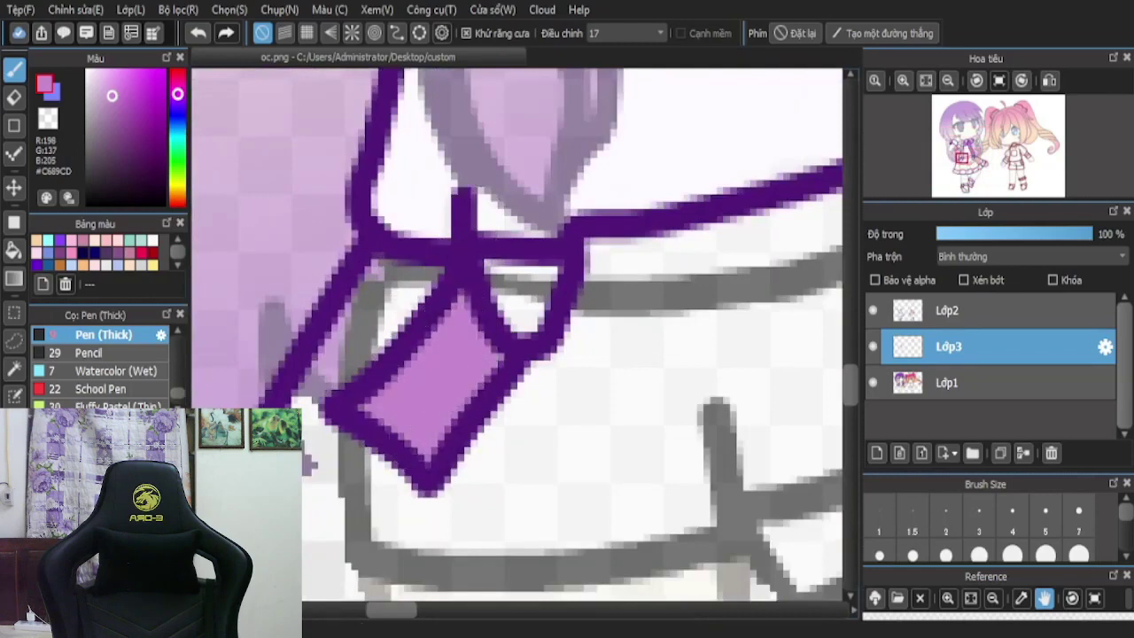
scroll(476, 203, up, 4)
mouse_move(476, 183)
mouse_down()
mouse_move(555, 239)
mouse_move(644, 273)
mouse_move(524, 266)
mouse_move(519, 236)
mouse_up()
scroll(448, 301, down, 6)
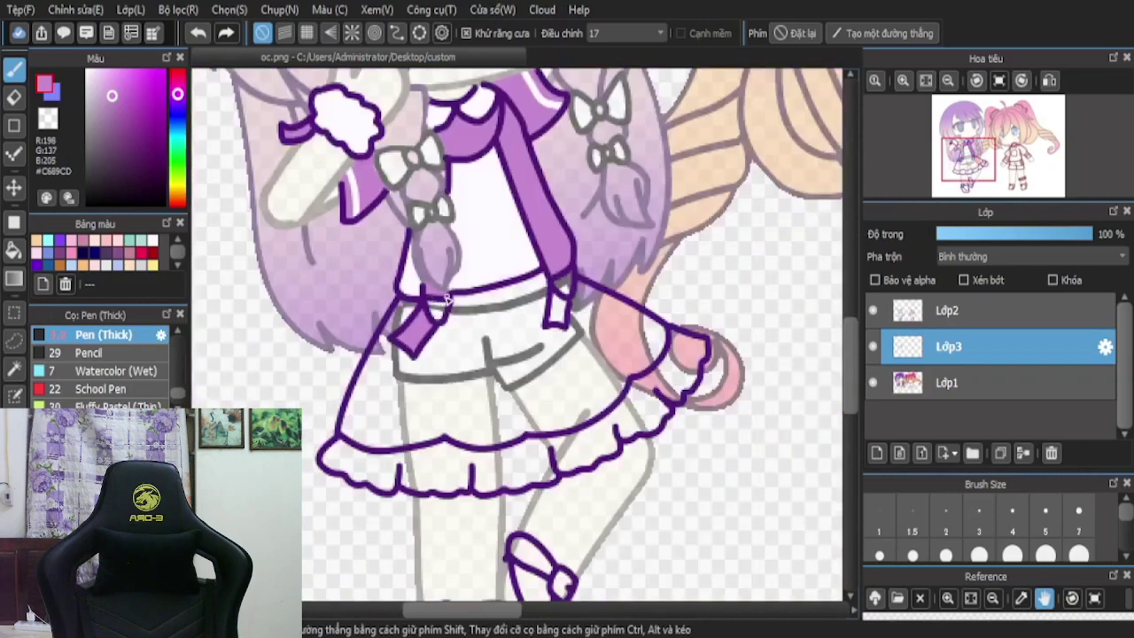
- Undo the last brush stroke
scroll(460, 198, up, 5)
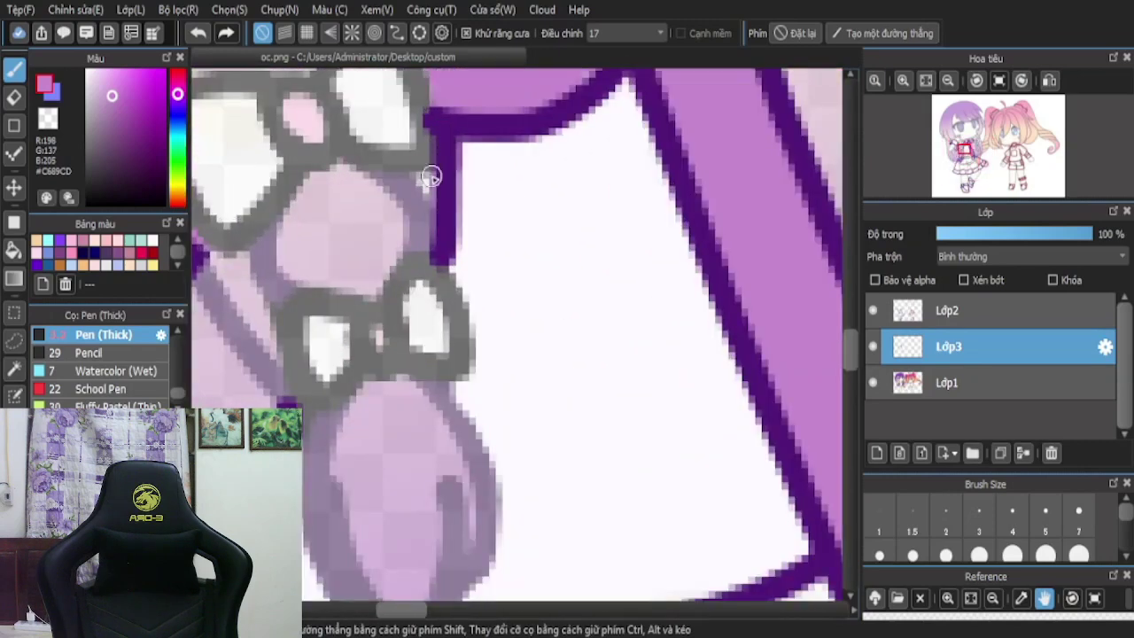
click(197, 33)
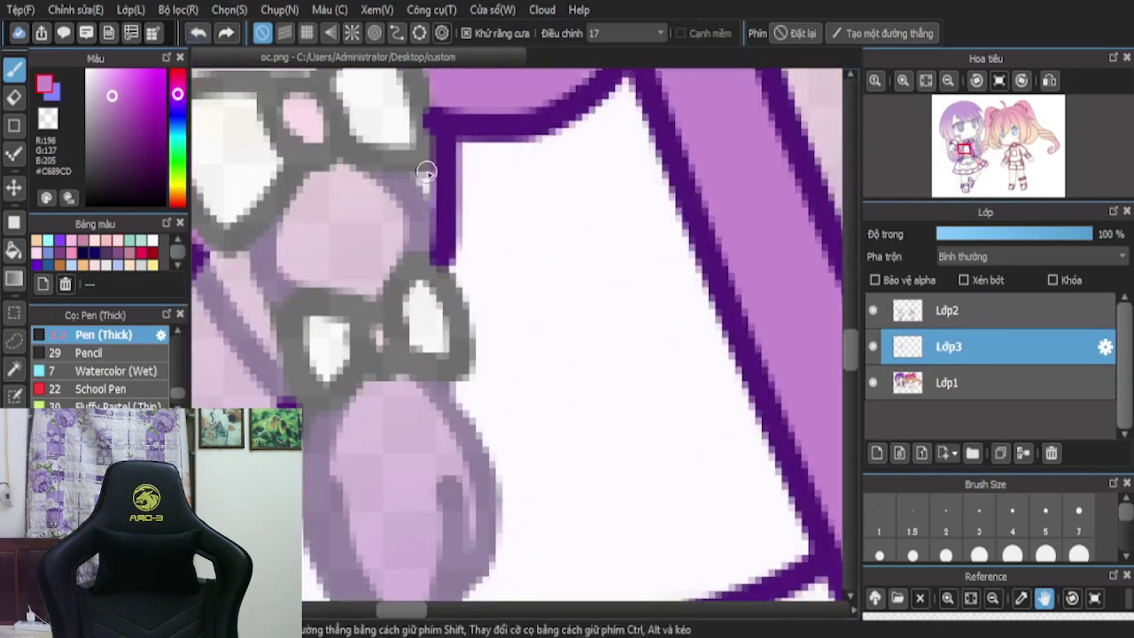
scroll(585, 252, down, 4)
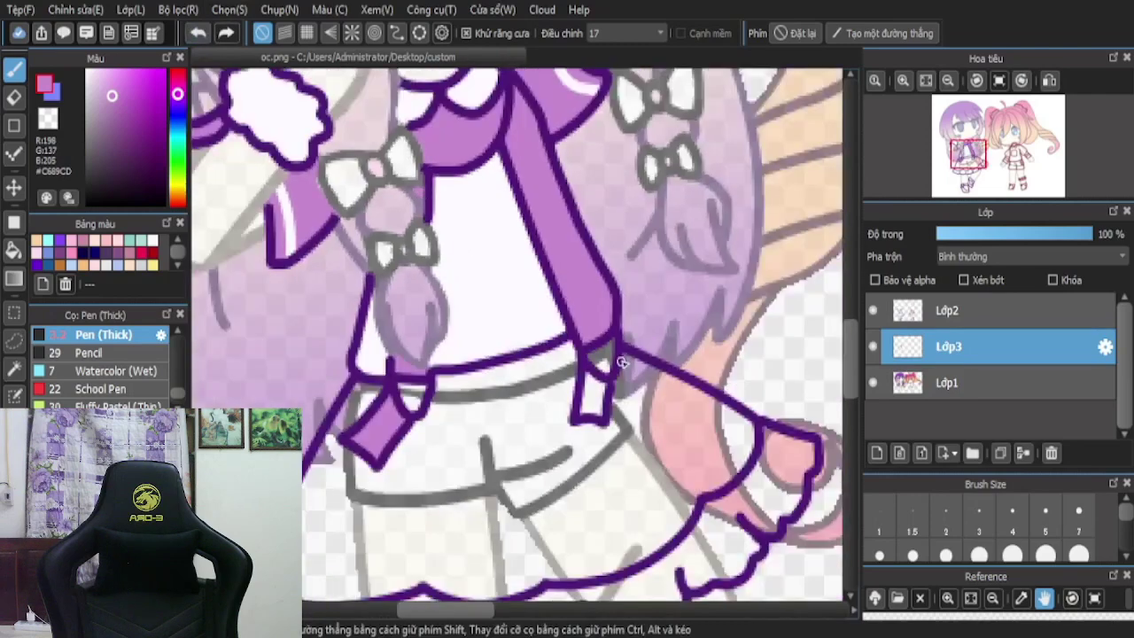
- Fill the ribbon tail hanging below the purple side panel with light purple
scroll(623, 363, up, 5)
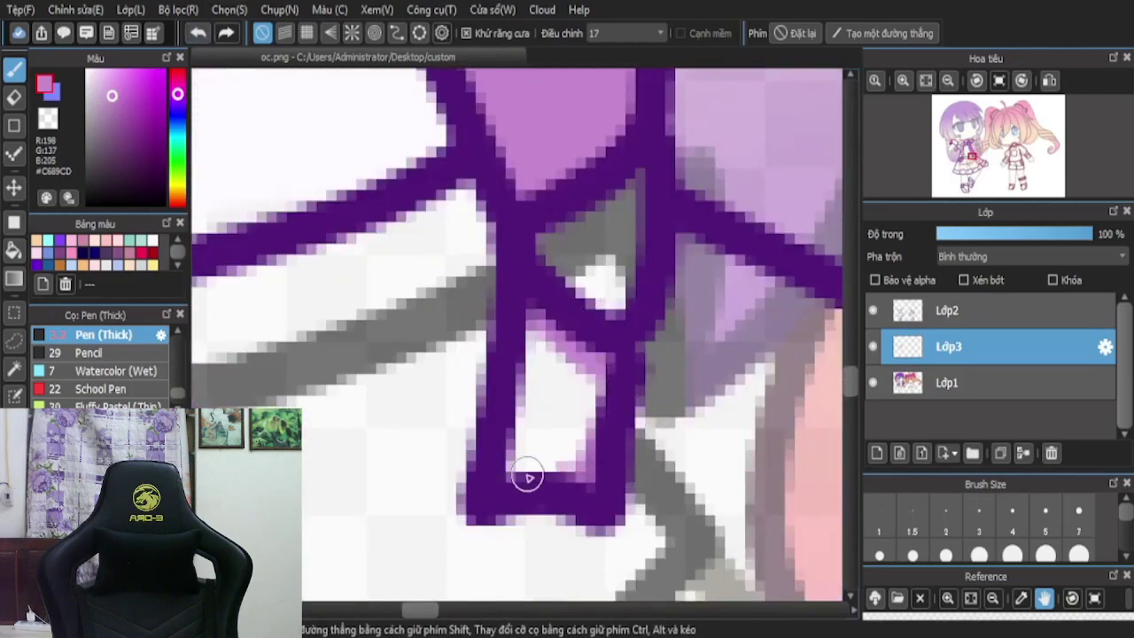
mouse_move(526, 473)
mouse_down()
mouse_move(517, 443)
mouse_move(526, 324)
mouse_move(538, 467)
mouse_move(542, 344)
mouse_move(541, 423)
mouse_move(564, 393)
mouse_move(566, 363)
mouse_move(567, 460)
mouse_move(560, 387)
mouse_up()
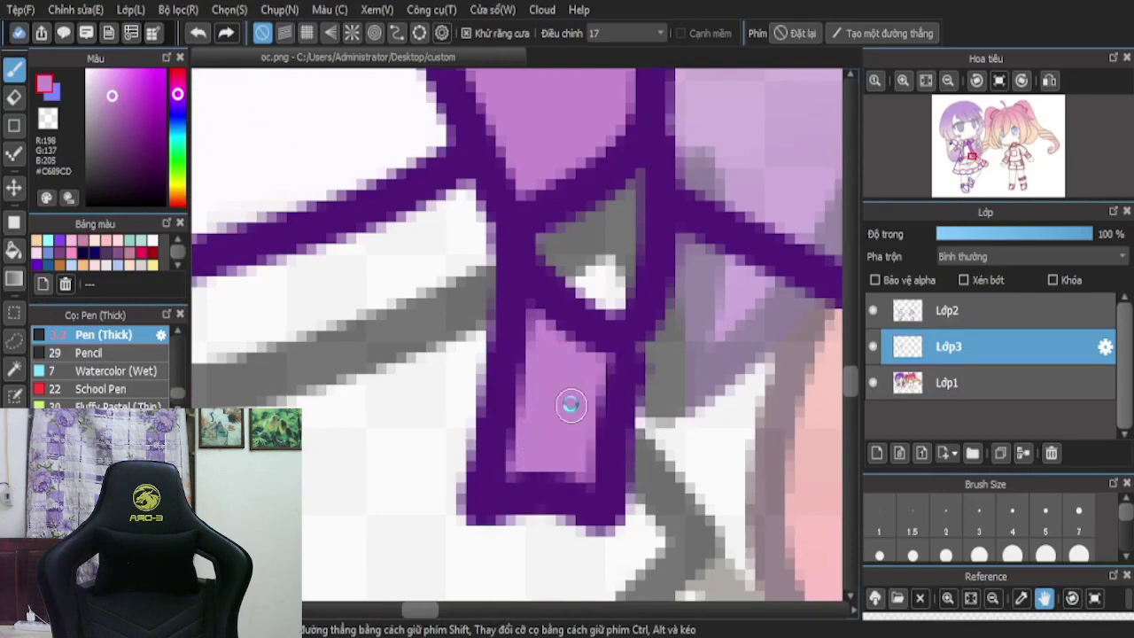
scroll(571, 405, down, 5)
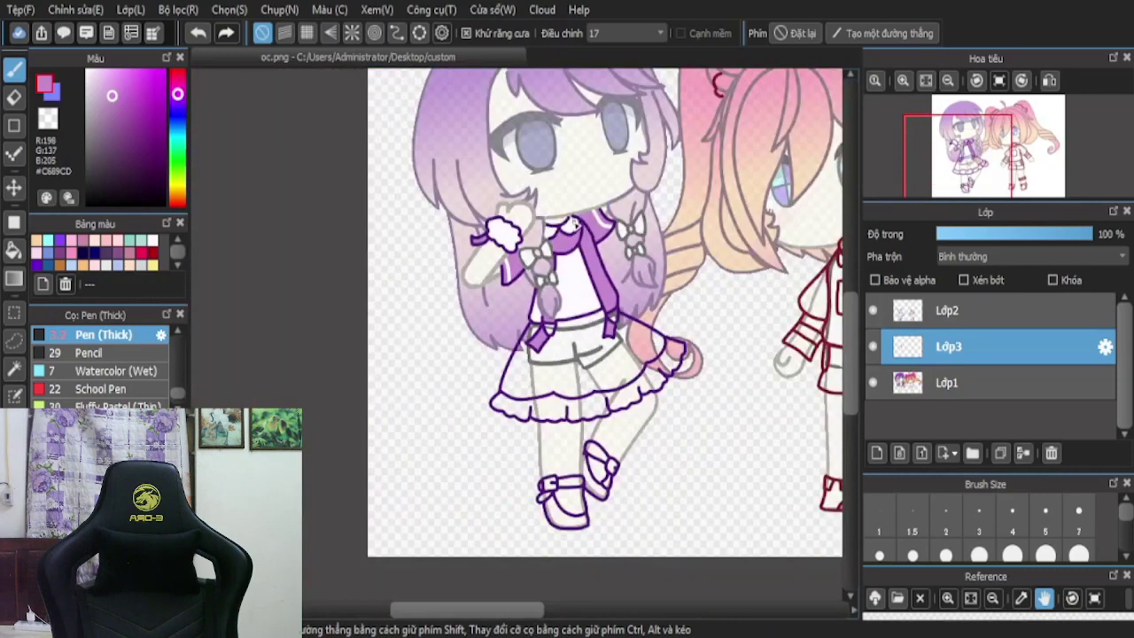
- Paint two curved stripes in pure white (#FFFFFF) across the purple chest panel below the collar flaps
scroll(572, 224, up, 2)
scroll(586, 253, up, 1)
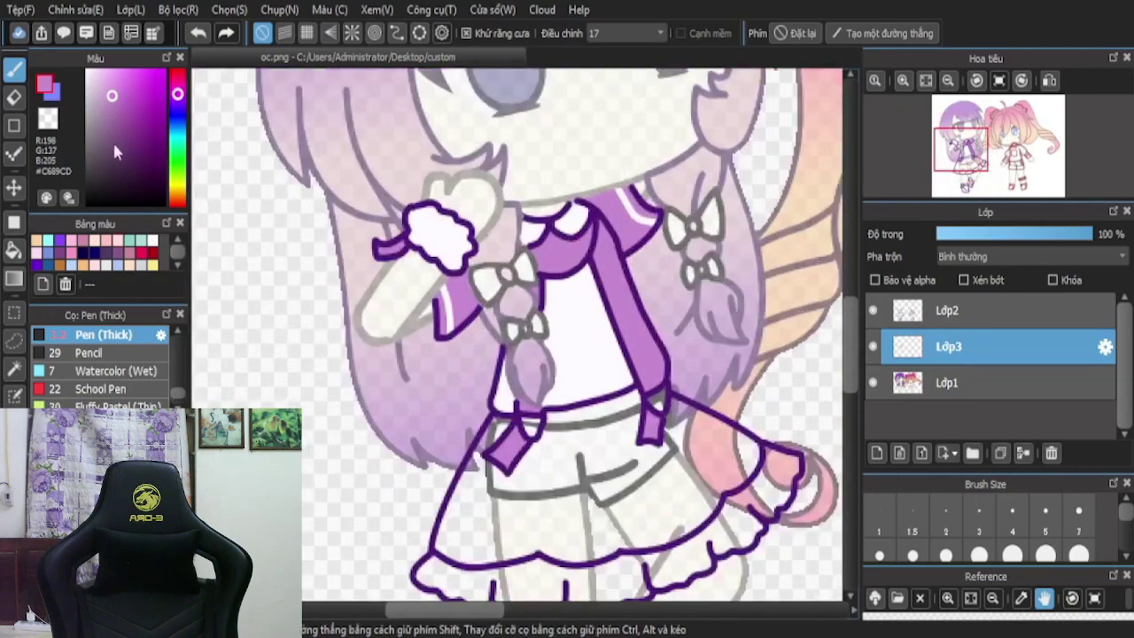
click(86, 70)
scroll(568, 210, up, 1)
scroll(568, 210, up, 2)
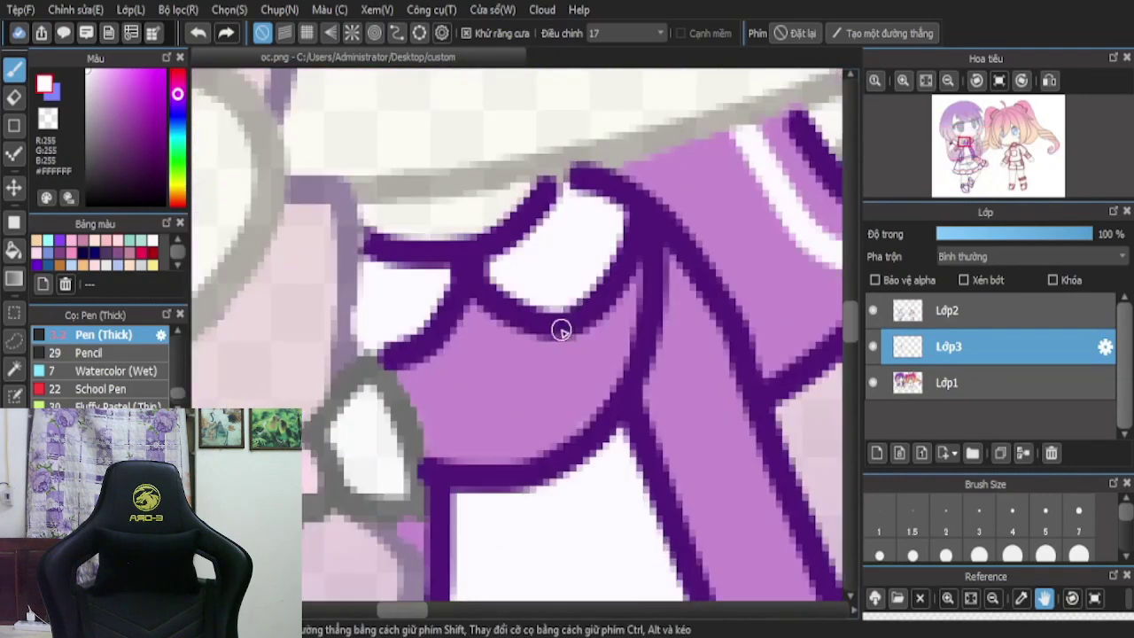
mouse_move(551, 346)
mouse_down()
mouse_move(479, 370)
mouse_move(416, 367)
mouse_up()
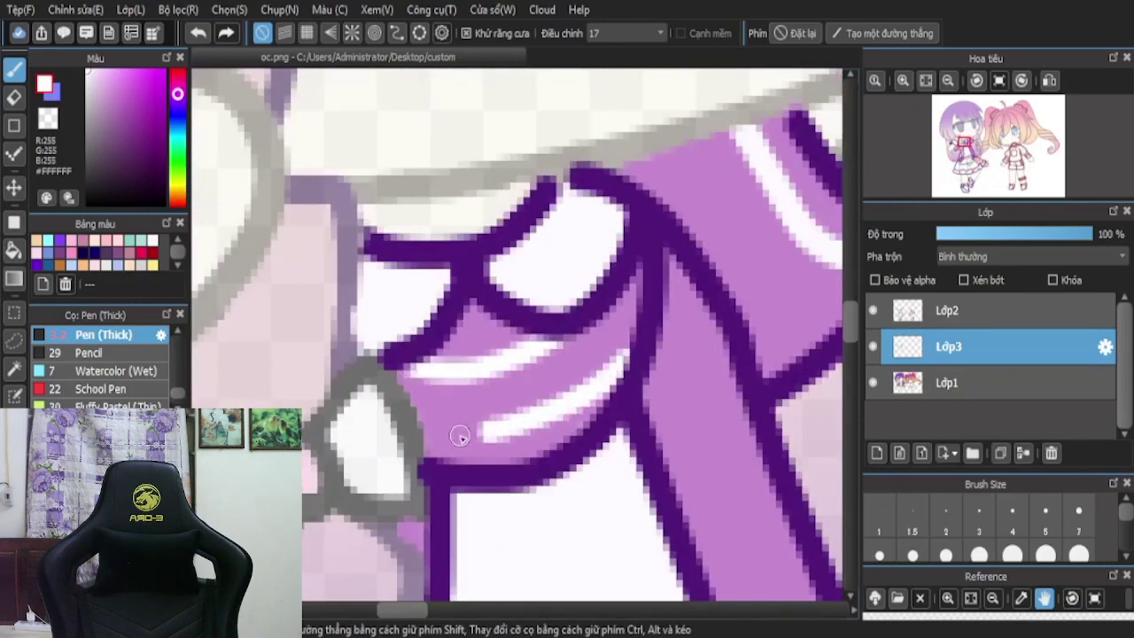
scroll(570, 263, down, 5)
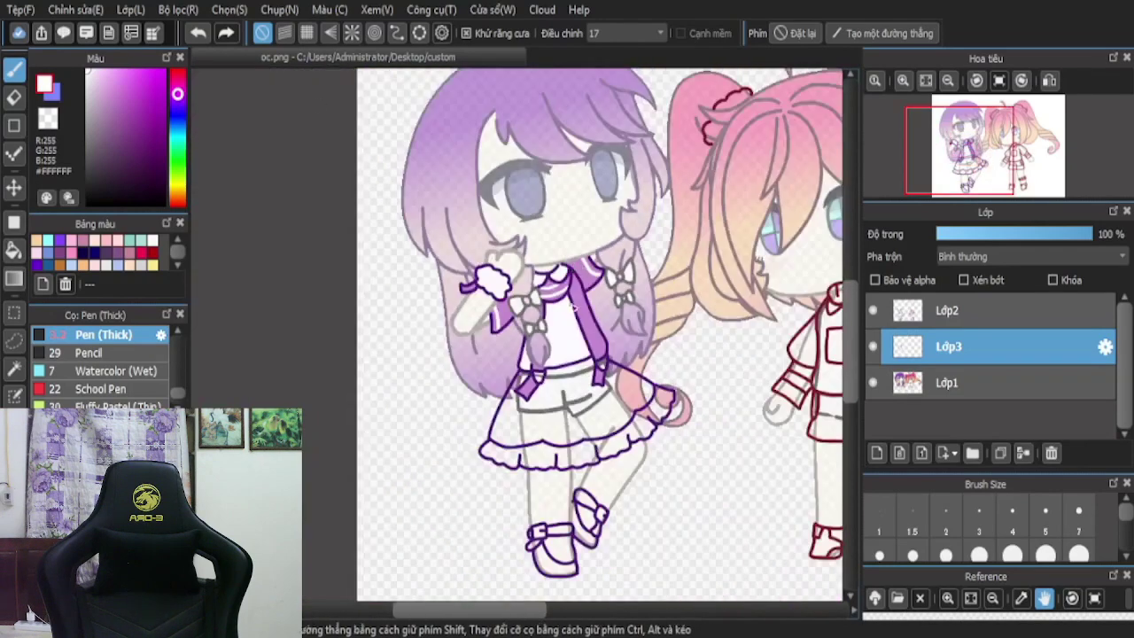
- Add a new layer and paint the skirt's left side and lower edge in the sampled light purple at brush size 27
click(877, 453)
scroll(623, 452, up, 4)
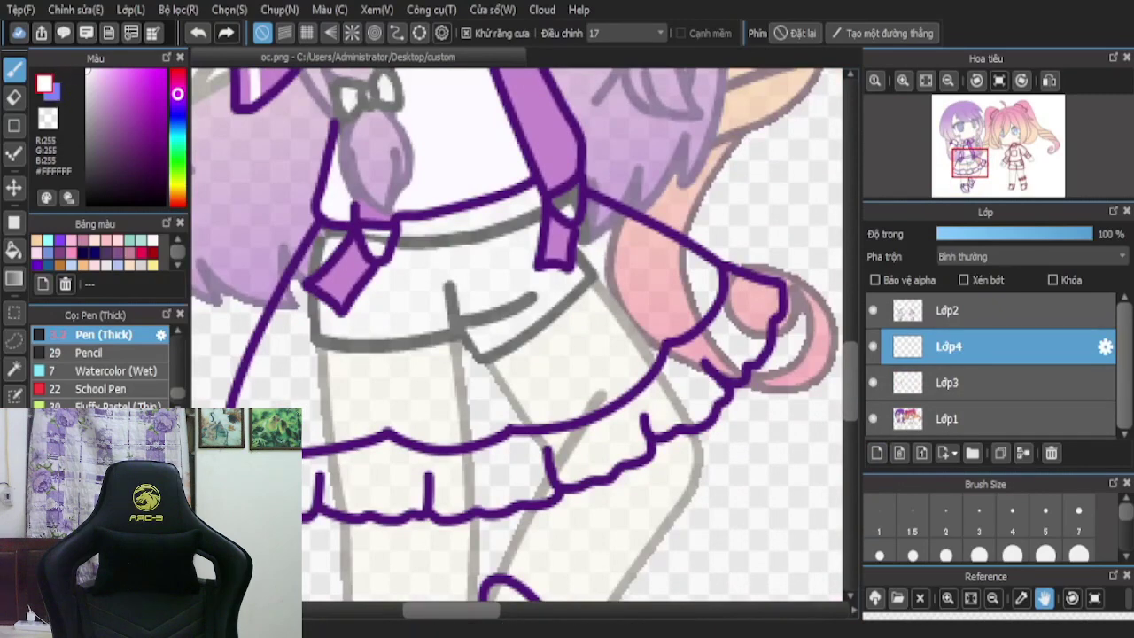
scroll(380, 188, up, 2)
click(18, 66)
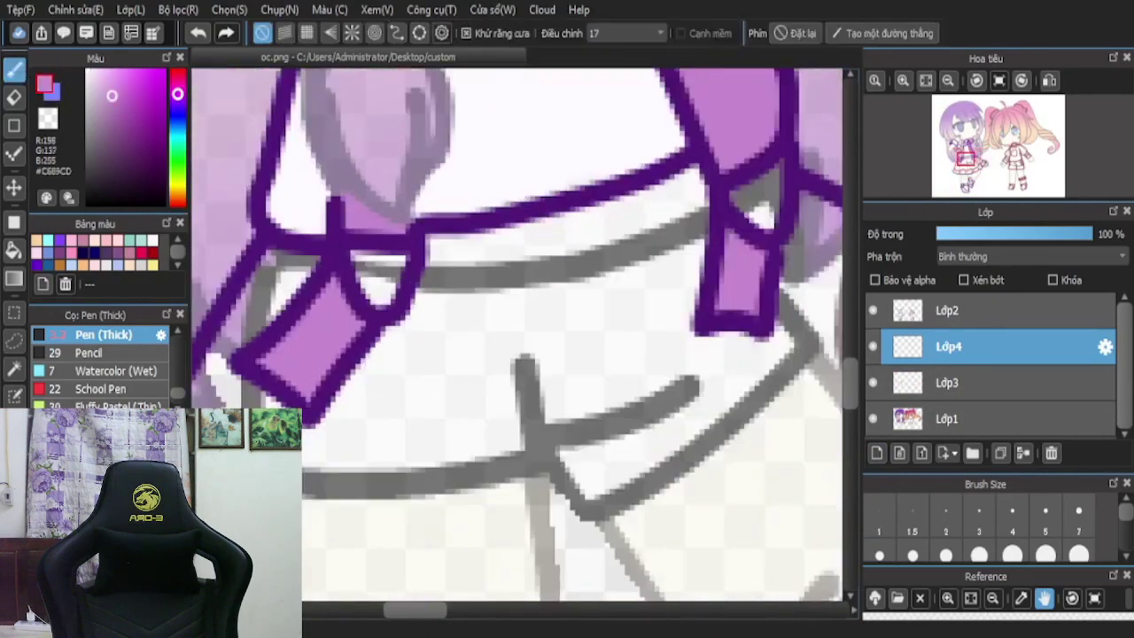
scroll(489, 319, down, 3)
mouse_move(394, 314)
mouse_down()
mouse_move(373, 347)
mouse_move(385, 327)
mouse_move(375, 312)
mouse_move(327, 445)
mouse_up()
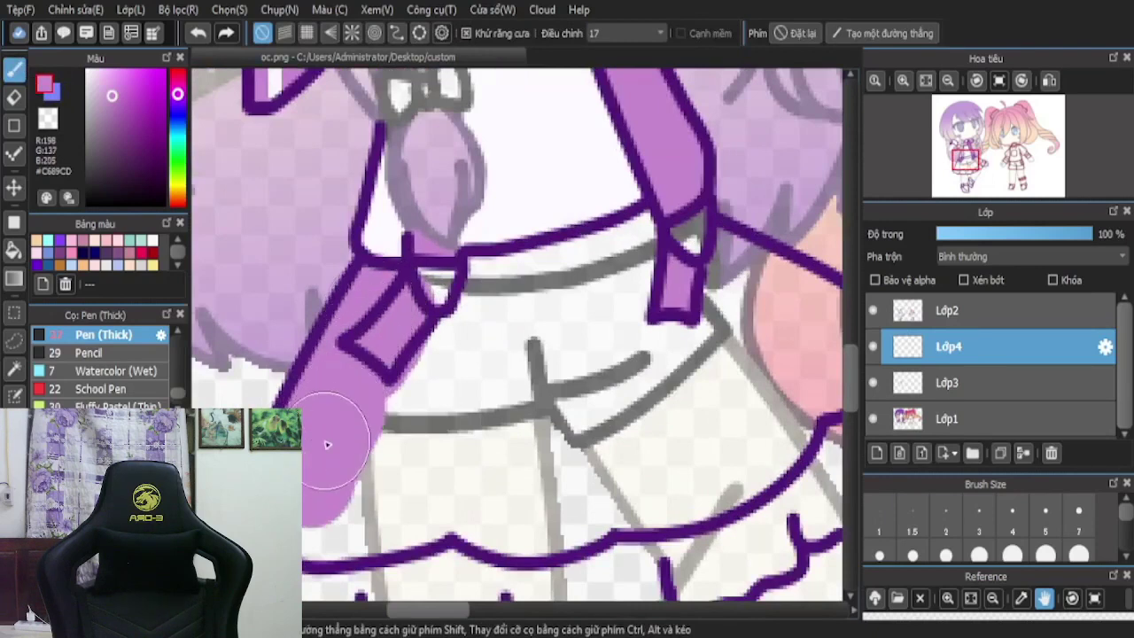
drag(306, 510, 435, 495)
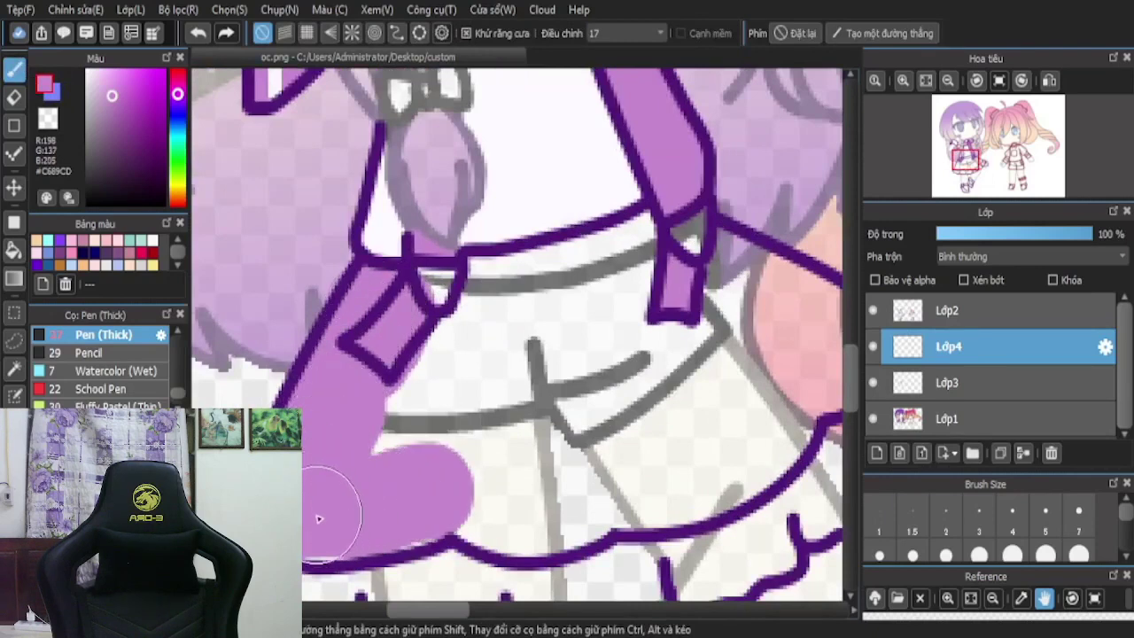
mouse_move(318, 516)
mouse_down()
mouse_move(416, 502)
mouse_move(476, 477)
mouse_move(484, 490)
mouse_move(473, 494)
mouse_move(529, 503)
mouse_up()
- Move Lớp4 beneath Lớp3 and fill the rest of the skirt above the ruffle with light purple
drag(895, 354, 913, 394)
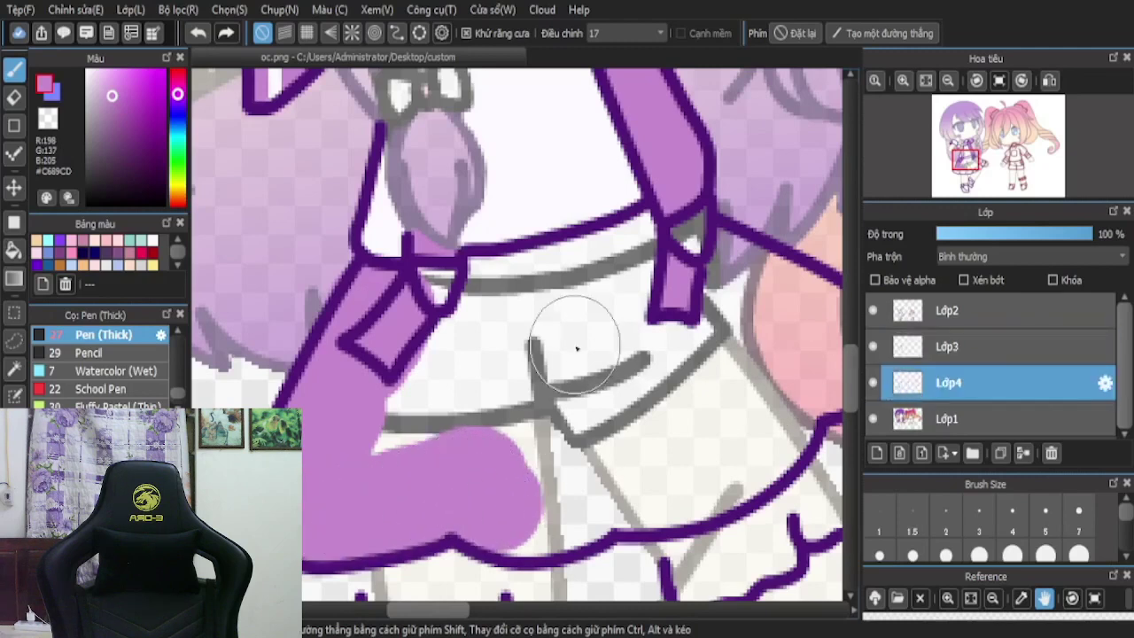
mouse_move(443, 298)
mouse_down()
mouse_move(413, 311)
mouse_move(514, 301)
mouse_move(653, 264)
mouse_move(662, 279)
mouse_move(669, 250)
mouse_move(696, 308)
mouse_move(770, 350)
mouse_move(712, 382)
mouse_move(771, 339)
mouse_move(683, 405)
mouse_move(693, 412)
mouse_move(668, 442)
mouse_move(614, 482)
mouse_move(525, 488)
mouse_move(494, 507)
mouse_move(447, 511)
mouse_move(439, 467)
mouse_move(659, 356)
mouse_move(589, 331)
mouse_move(366, 425)
mouse_move(540, 375)
mouse_up()
scroll(565, 303, down, 2)
scroll(635, 288, up, 2)
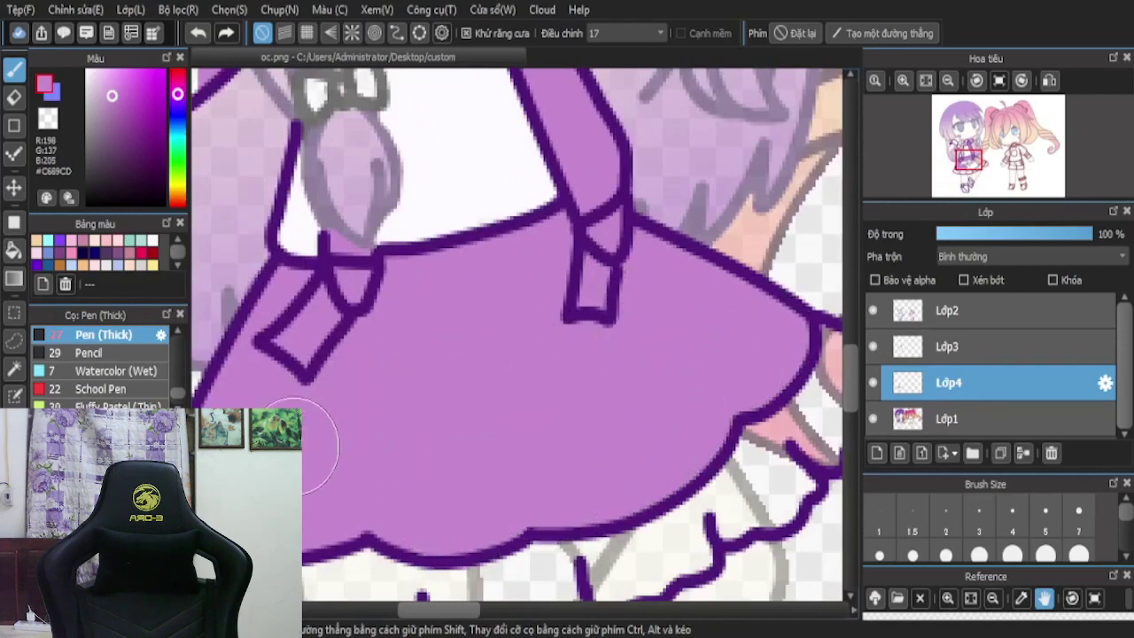
- Erase the purple spill around the bodice's lower corner on Lớp4 and add a new layer above it
click(13, 97)
scroll(489, 172, up, 3)
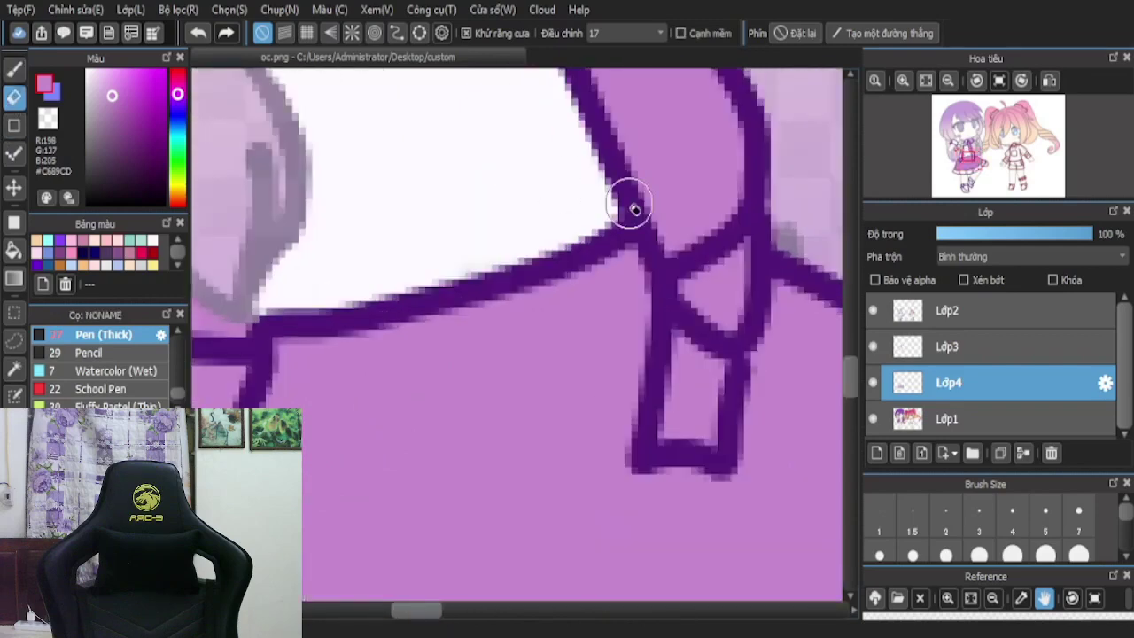
scroll(785, 249, down, 5)
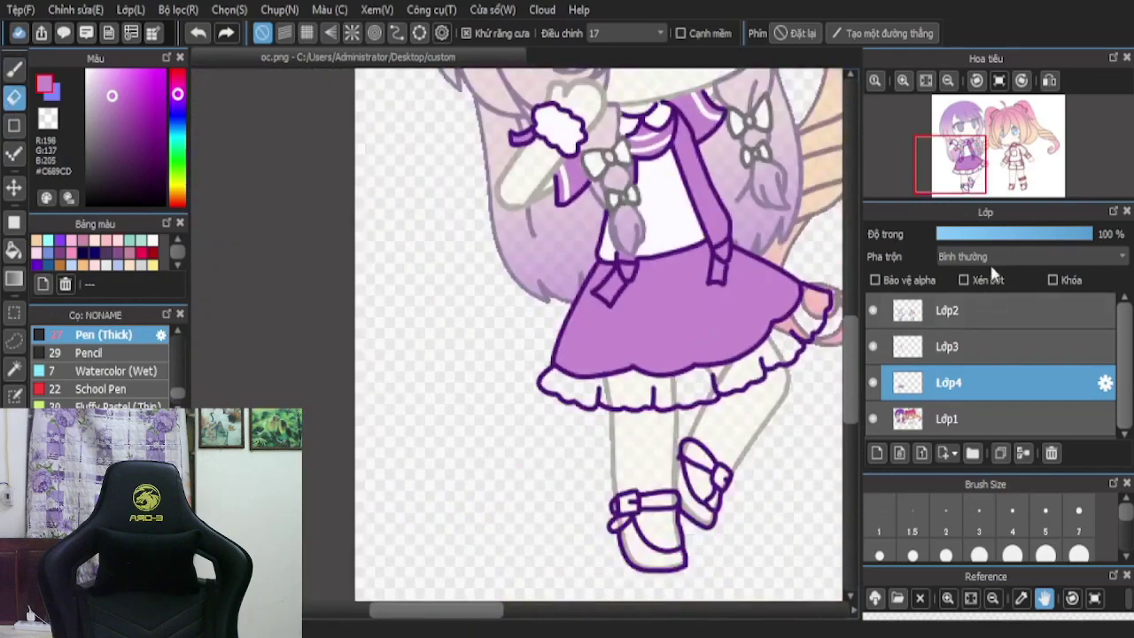
click(881, 455)
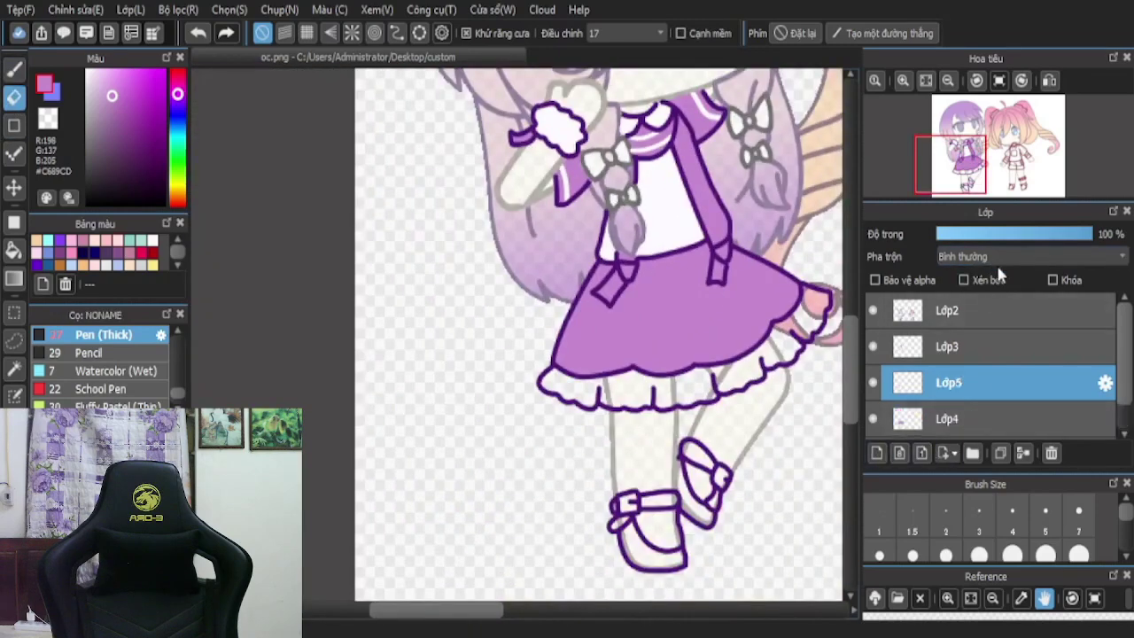
- Clip Lớp5 to the layer below and airbrush a soft light pink (#F7B1FF) highlight over the upper centre of the skirt
scroll(972, 259, up, 1)
click(14, 70)
scroll(122, 388, up, 1)
scroll(124, 394, up, 2)
click(109, 368)
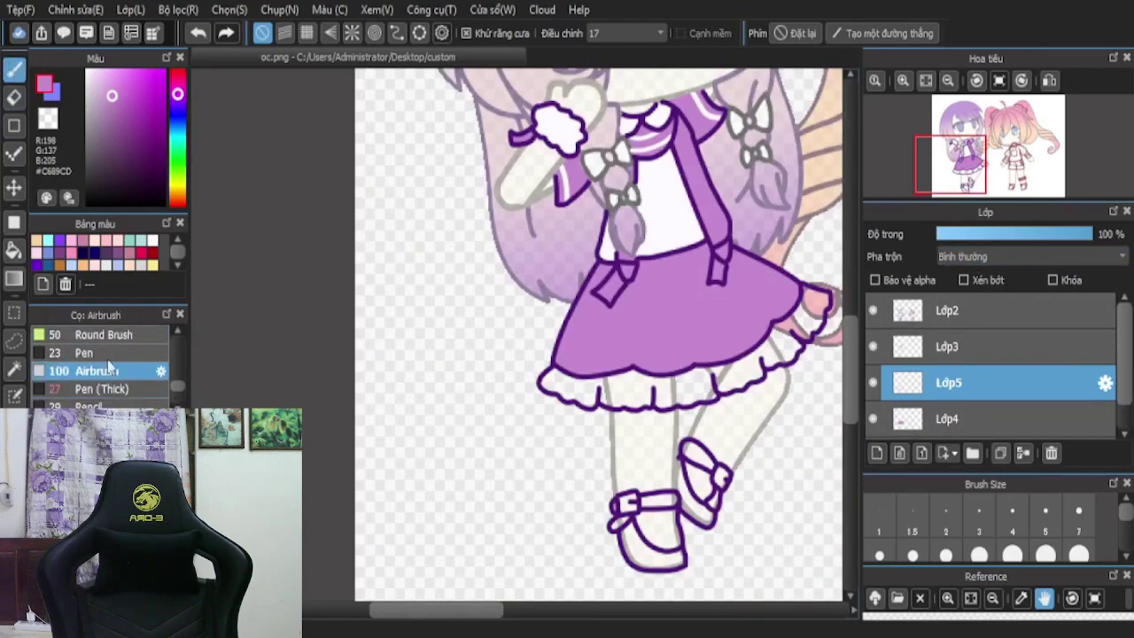
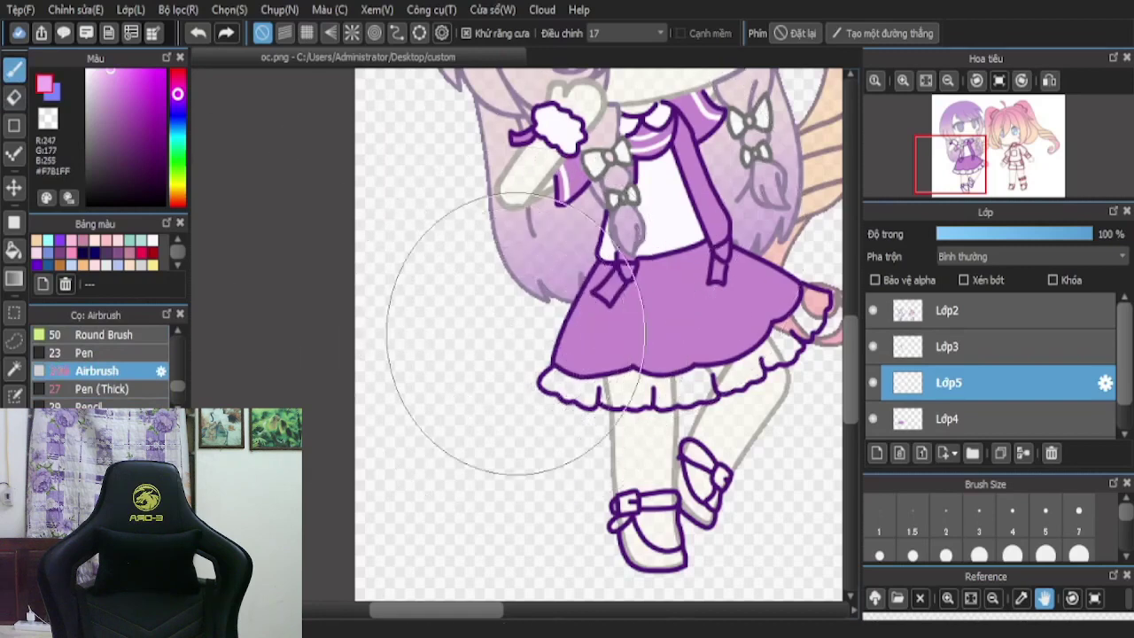
drag(625, 124, 620, 266)
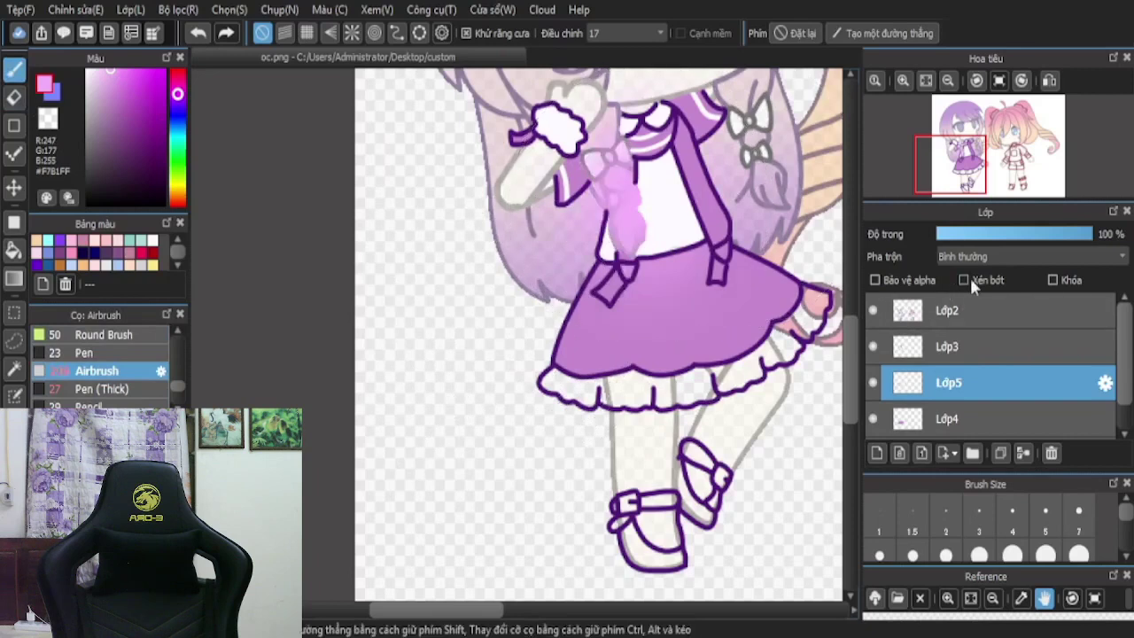
click(966, 279)
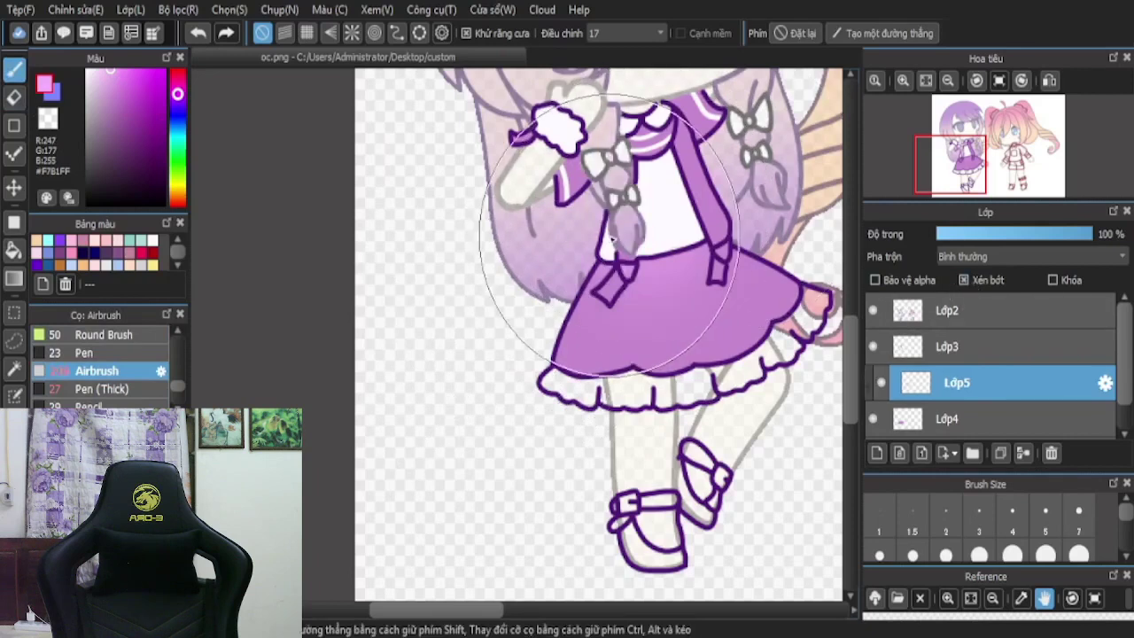
mouse_move(633, 247)
mouse_down()
mouse_move(662, 227)
mouse_move(651, 241)
mouse_move(665, 247)
mouse_move(635, 255)
mouse_move(611, 235)
mouse_up()
scroll(609, 256, down, 7)
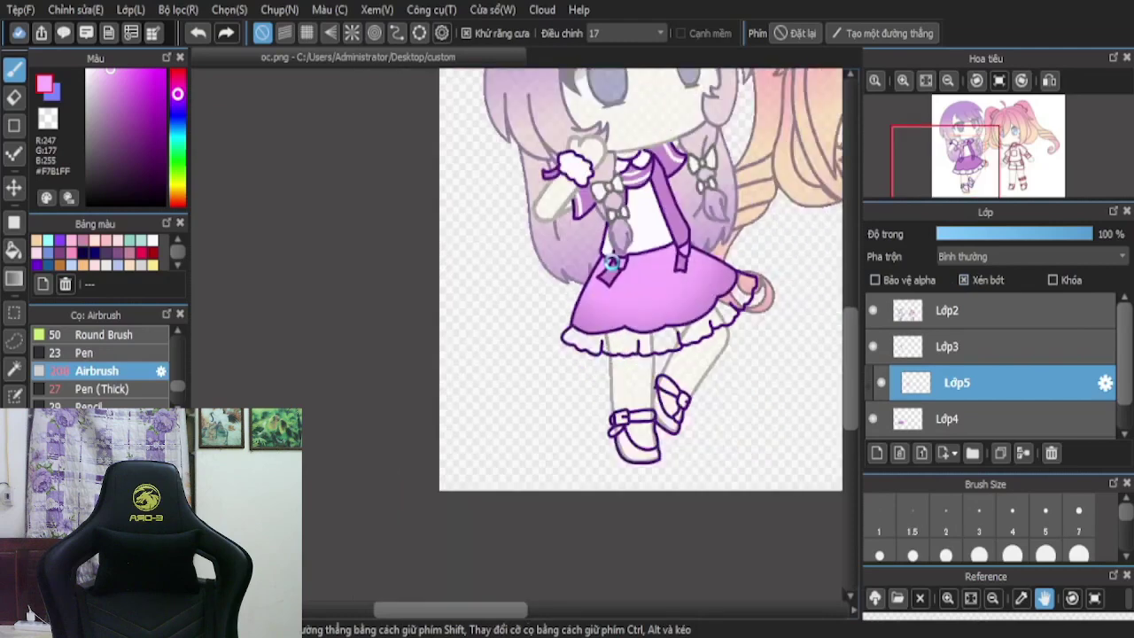
scroll(671, 260, up, 5)
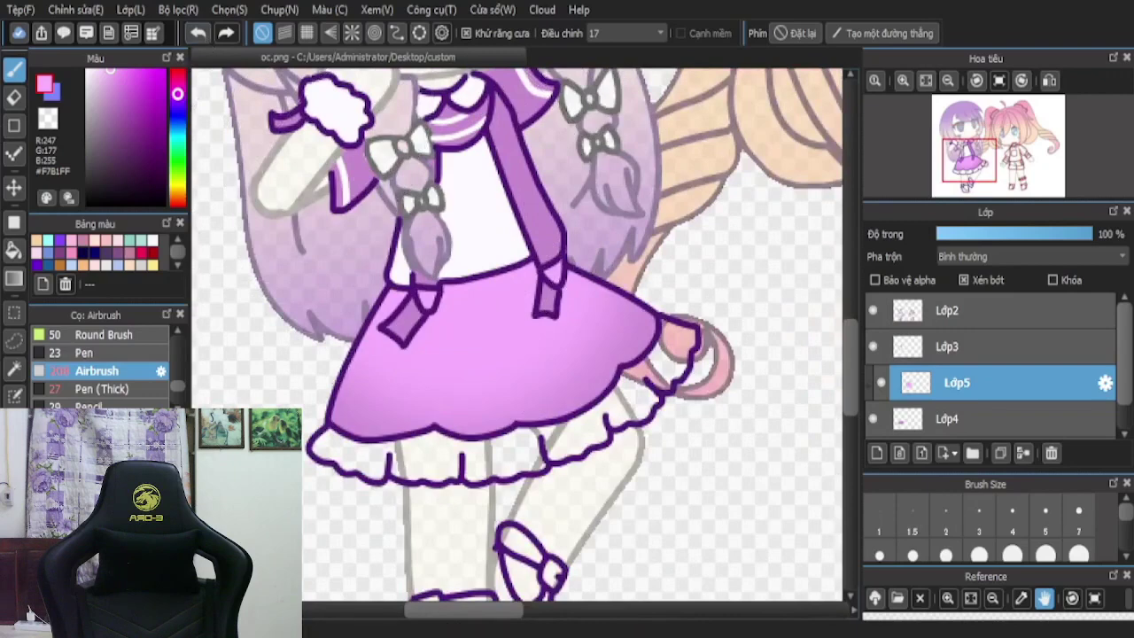
click(14, 371)
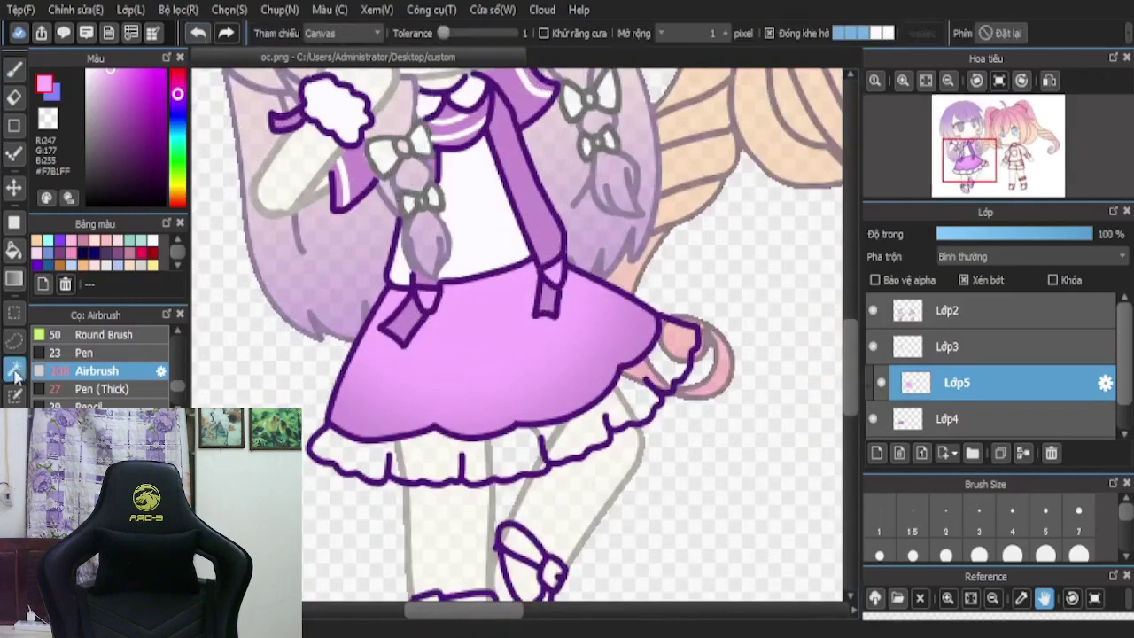
click(15, 189)
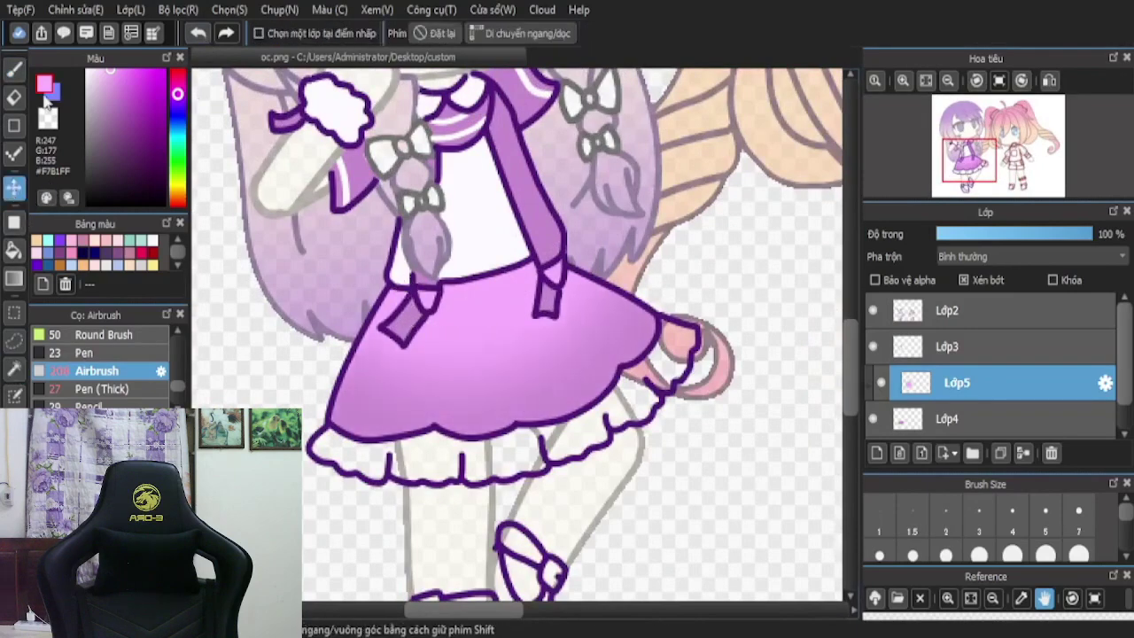
click(16, 71)
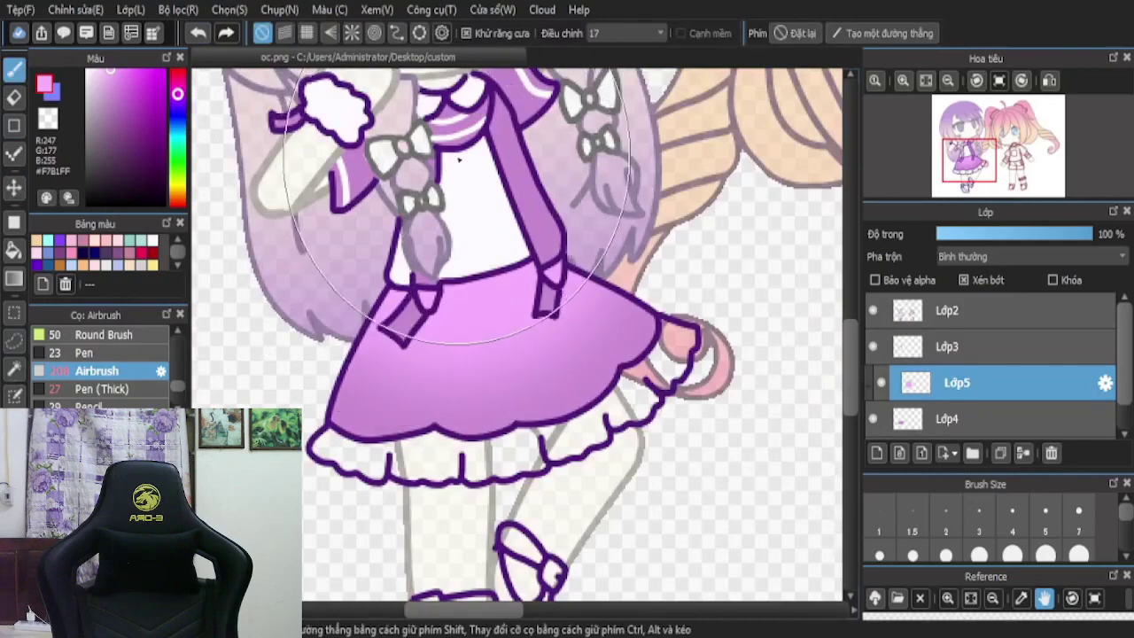
scroll(484, 415, down, 1)
scroll(484, 414, down, 2)
scroll(438, 401, up, 3)
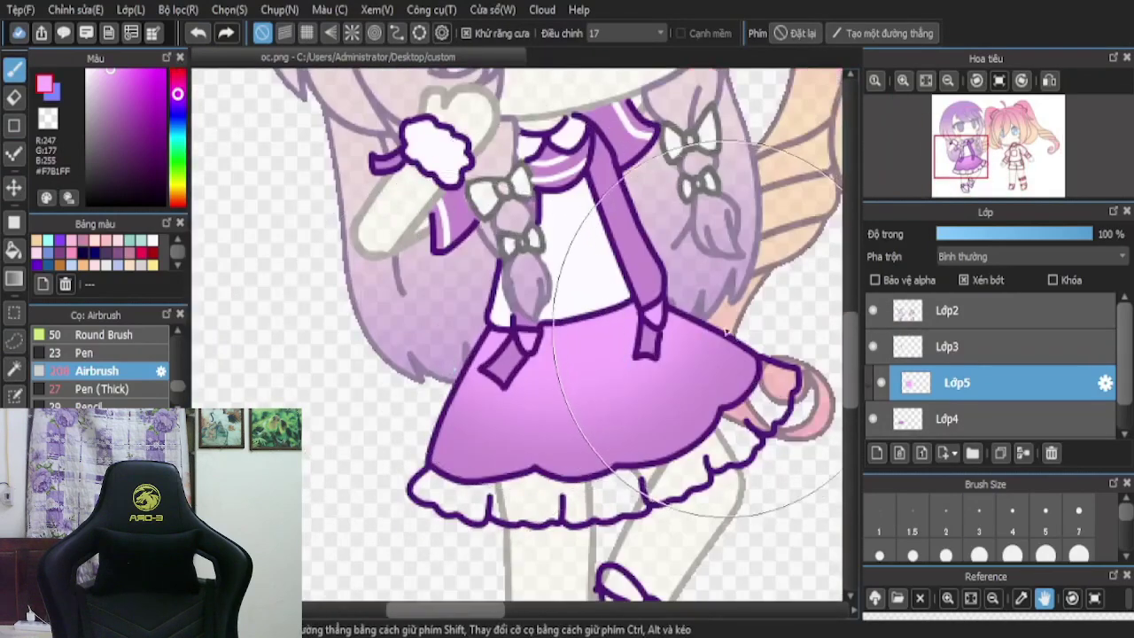
- Lower the opacity of the highlight layer Lớp5 to 81% and merge it down into Lớp4
click(1064, 234)
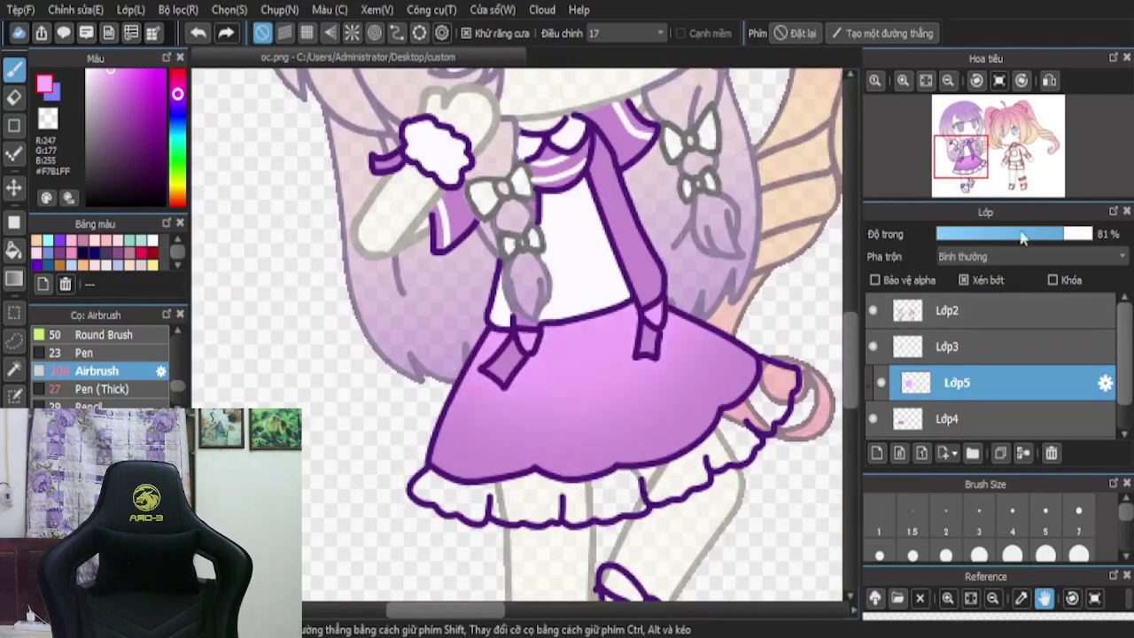
scroll(802, 247, down, 3)
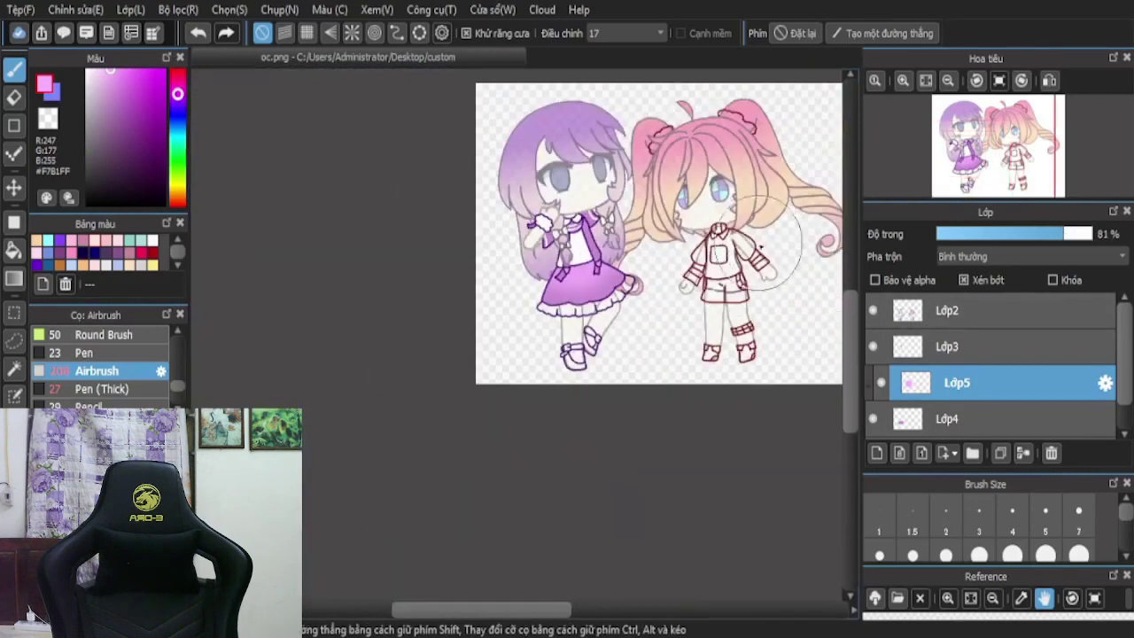
click(1024, 453)
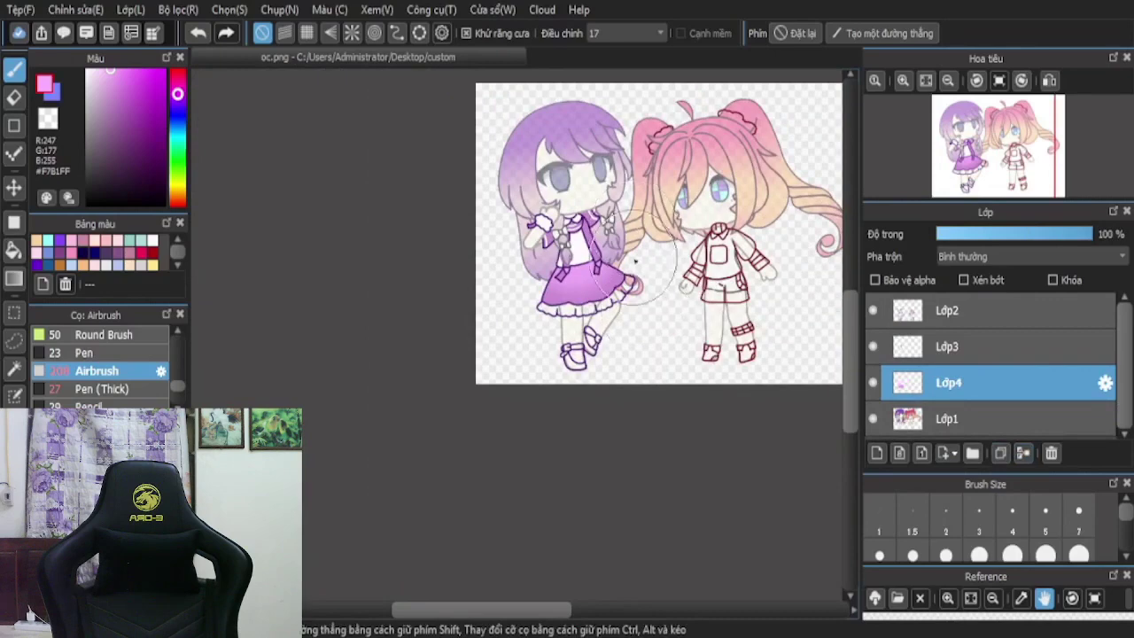
scroll(651, 275, up, 5)
scroll(629, 155, down, 2)
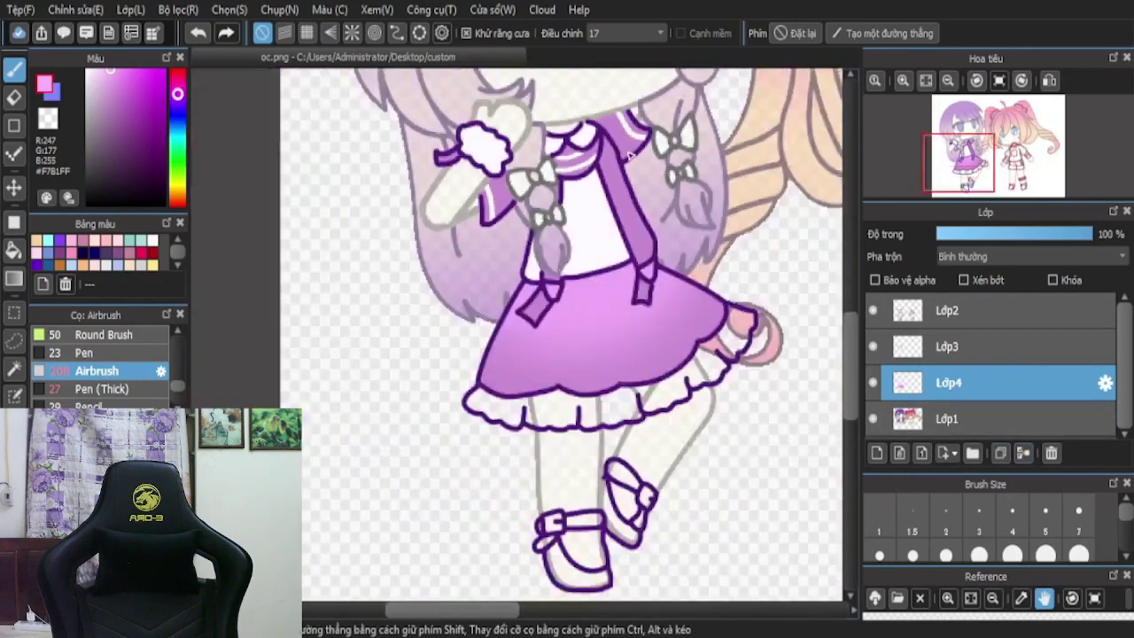
- Merge the dress colour layer Lớp3 down into the skirt layer and add a new layer above the result
click(102, 389)
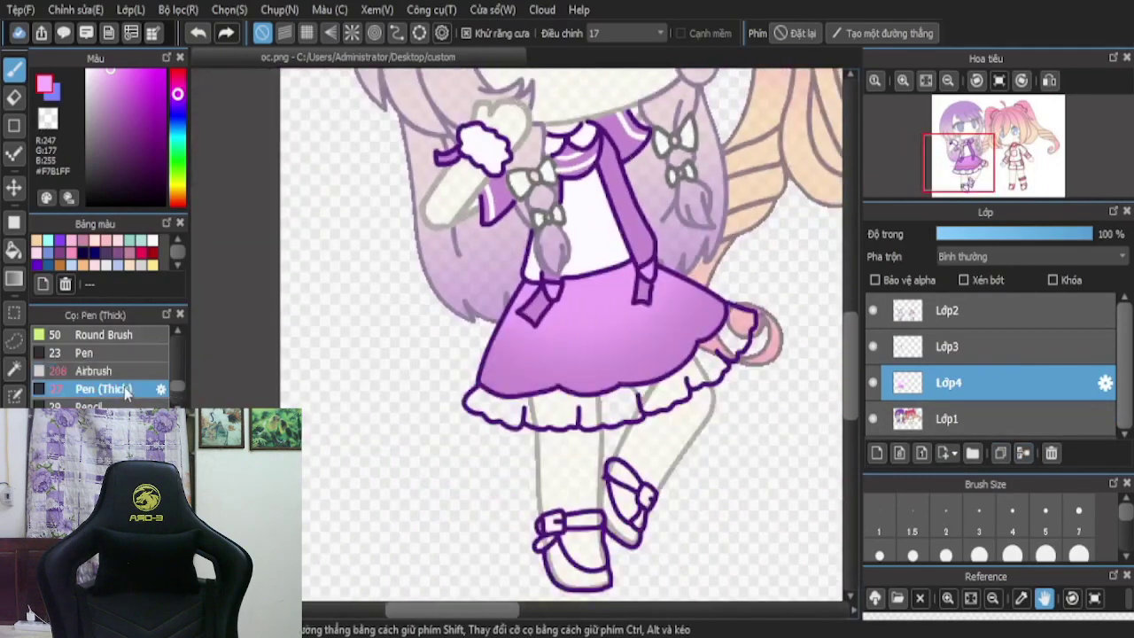
click(873, 346)
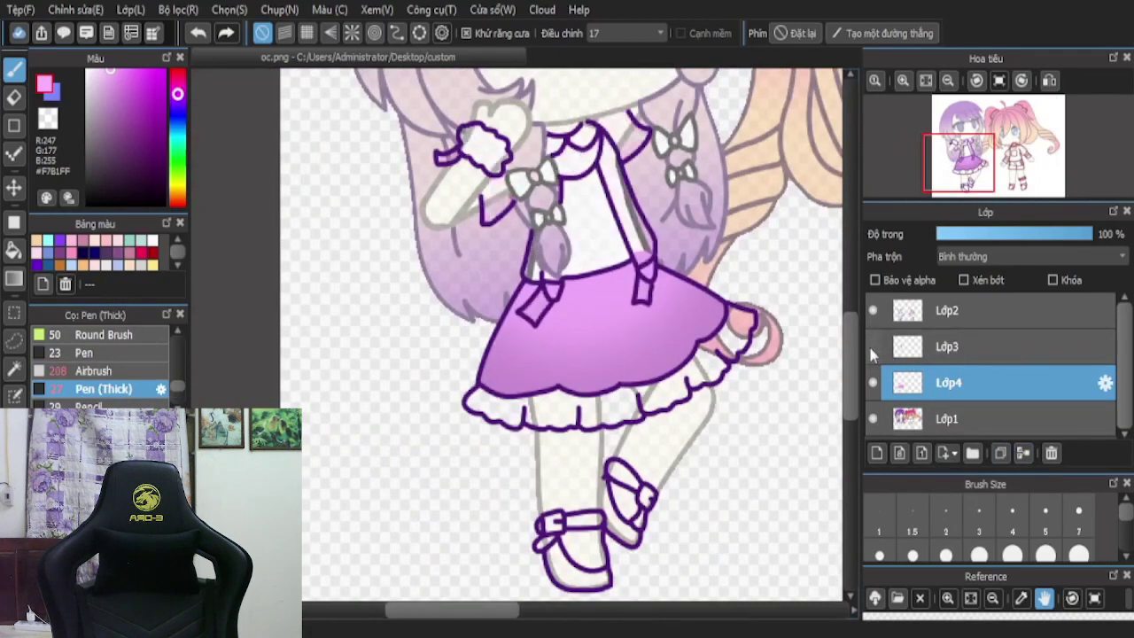
click(873, 346)
click(920, 354)
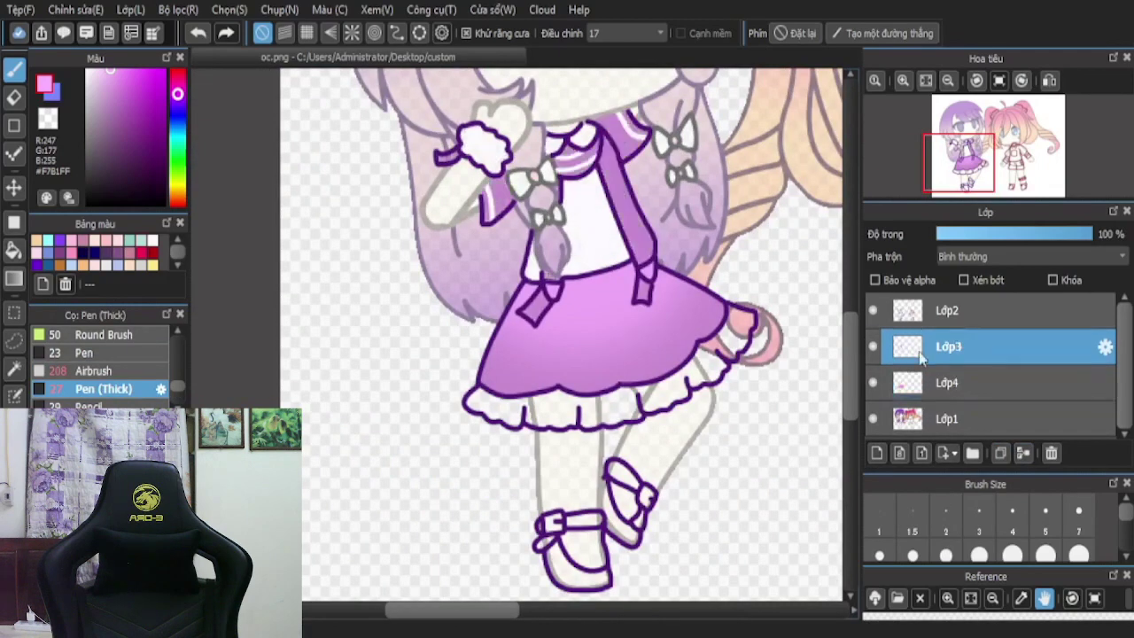
click(1024, 453)
click(878, 453)
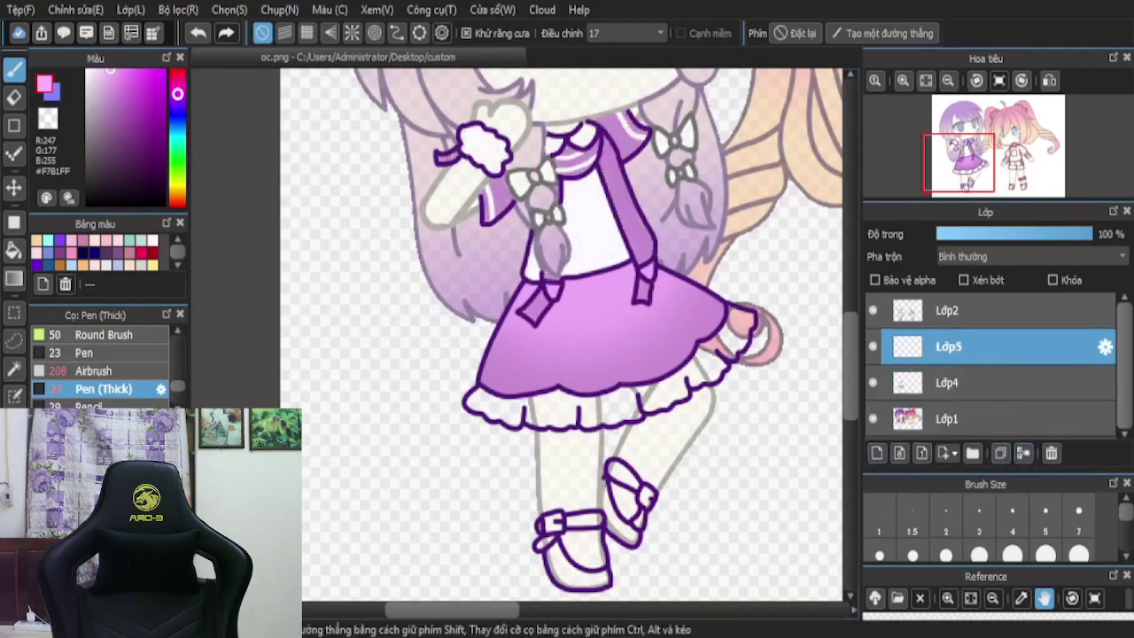
- Paint the left end of the skirt's ruffle pure white (#FFFFFF) on Lớp5 with the Pen (Thick) brush
scroll(627, 321, up, 1)
scroll(522, 369, down, 1)
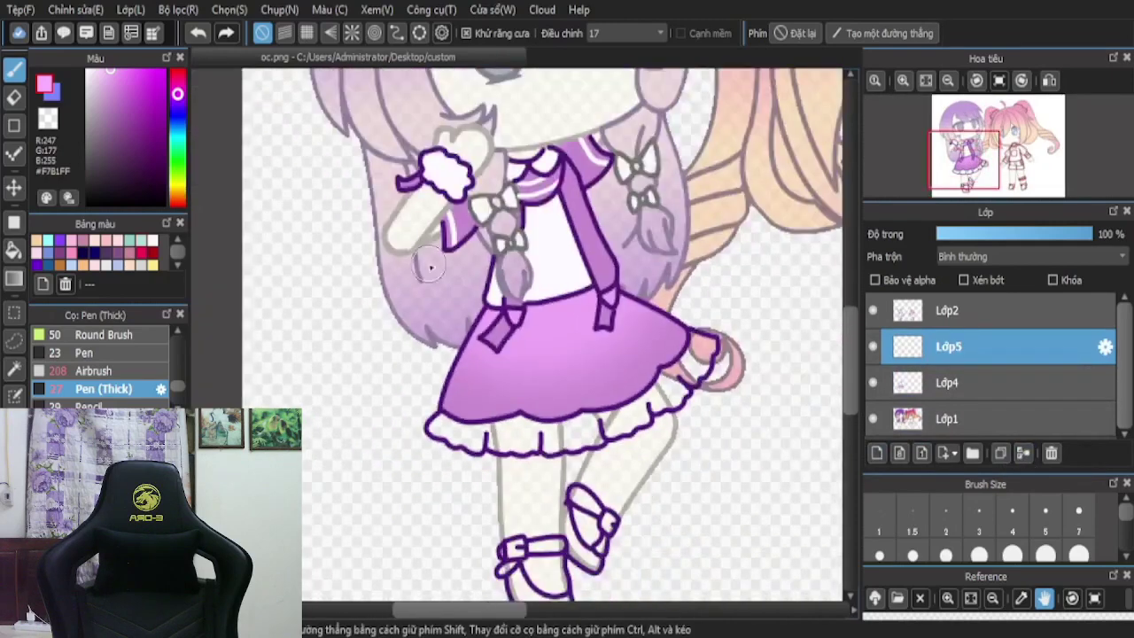
drag(124, 99, 31, 22)
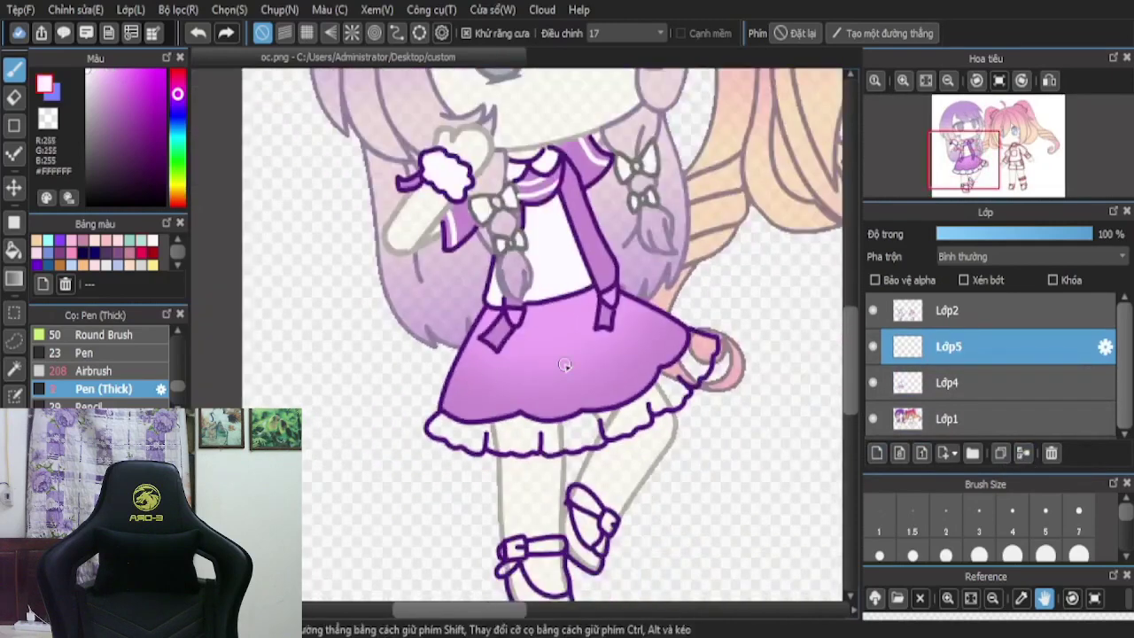
scroll(537, 399, up, 2)
mouse_move(363, 391)
mouse_down()
mouse_move(494, 437)
mouse_move(549, 439)
mouse_move(503, 476)
mouse_move(495, 507)
mouse_move(460, 475)
mouse_move(499, 476)
mouse_move(438, 481)
mouse_move(330, 424)
mouse_move(319, 431)
mouse_move(472, 472)
mouse_move(345, 438)
mouse_up()
- Recolour the painted ruffle end in light purple (#CD8ED4) sampled from the skirt and extend the fill further along the ruffle
alt+click(539, 284)
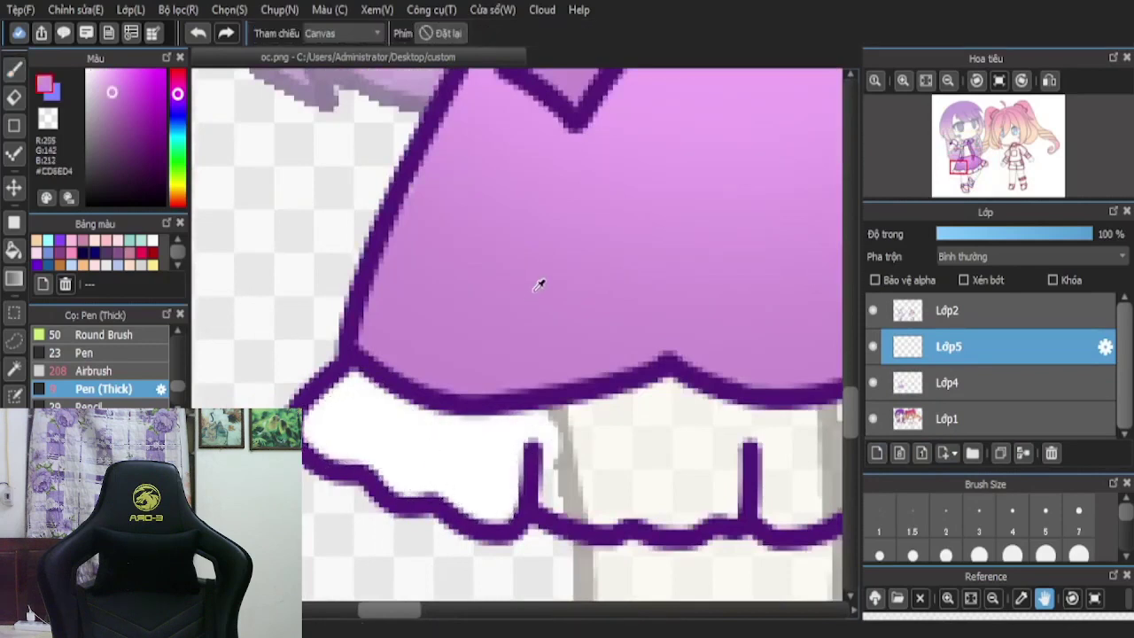
click(14, 71)
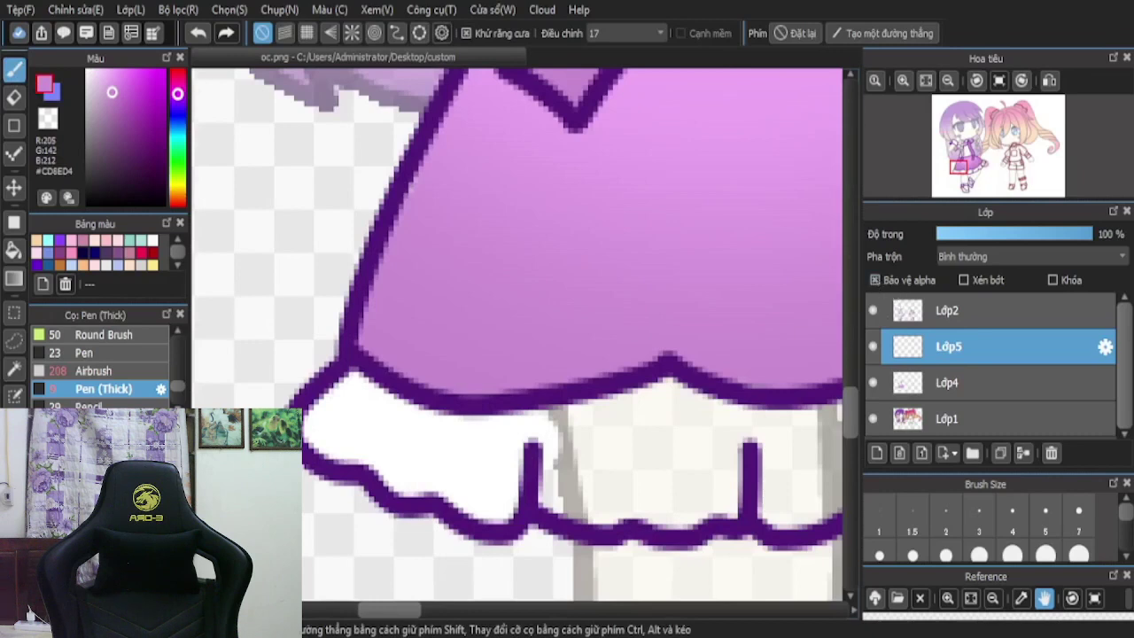
drag(454, 442, 331, 400)
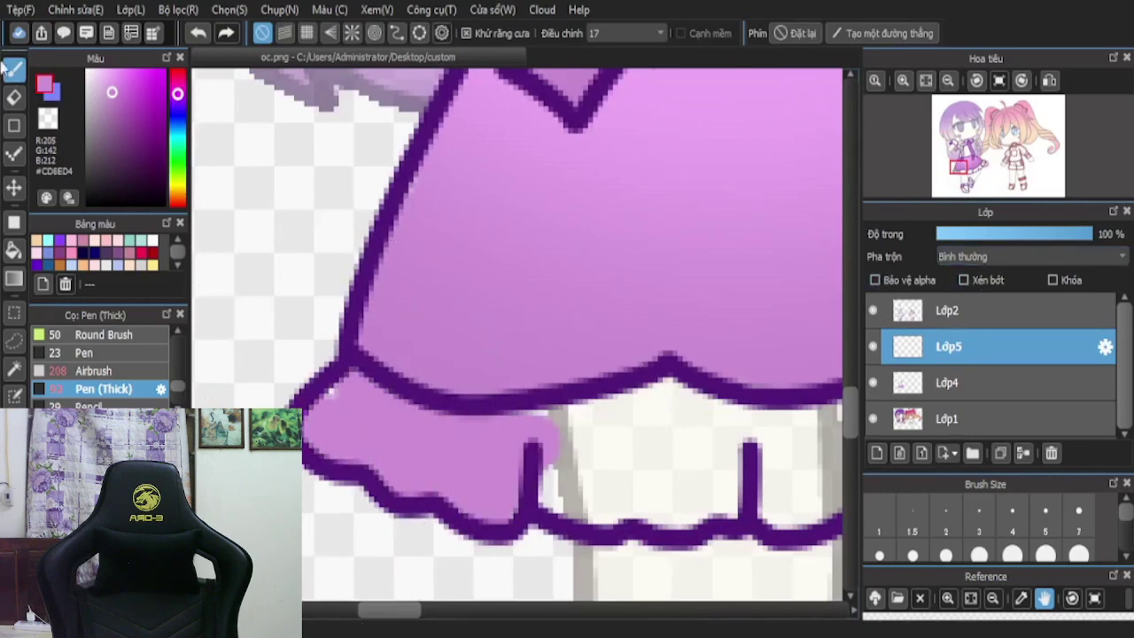
mouse_move(571, 424)
mouse_down()
mouse_move(396, 404)
mouse_move(352, 406)
mouse_move(381, 437)
mouse_move(572, 486)
mouse_move(694, 493)
mouse_move(565, 497)
mouse_move(584, 417)
mouse_move(402, 410)
mouse_up()
scroll(402, 410, down, 2)
scroll(634, 412, up, 3)
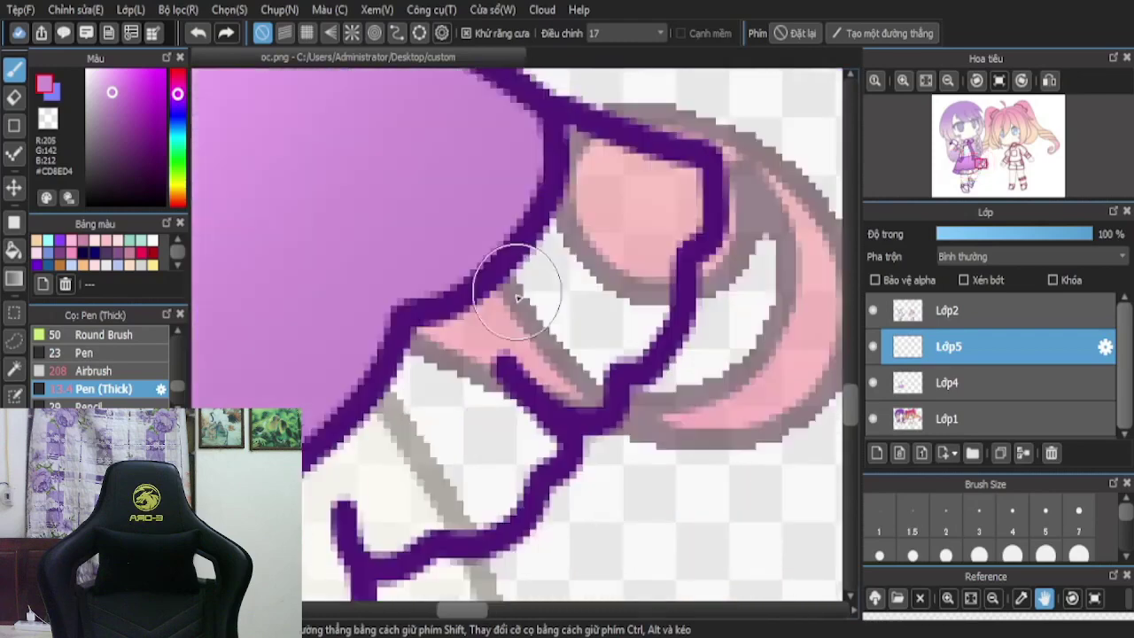
- Fill the right end and the middle of the ruffle with the same light purple, staying within the scalloped outline
mouse_move(558, 164)
mouse_down()
mouse_move(679, 191)
mouse_move(614, 341)
mouse_move(561, 386)
mouse_move(611, 207)
mouse_move(554, 239)
mouse_move(441, 379)
mouse_move(423, 528)
mouse_move(552, 403)
mouse_move(544, 357)
mouse_move(397, 490)
mouse_up()
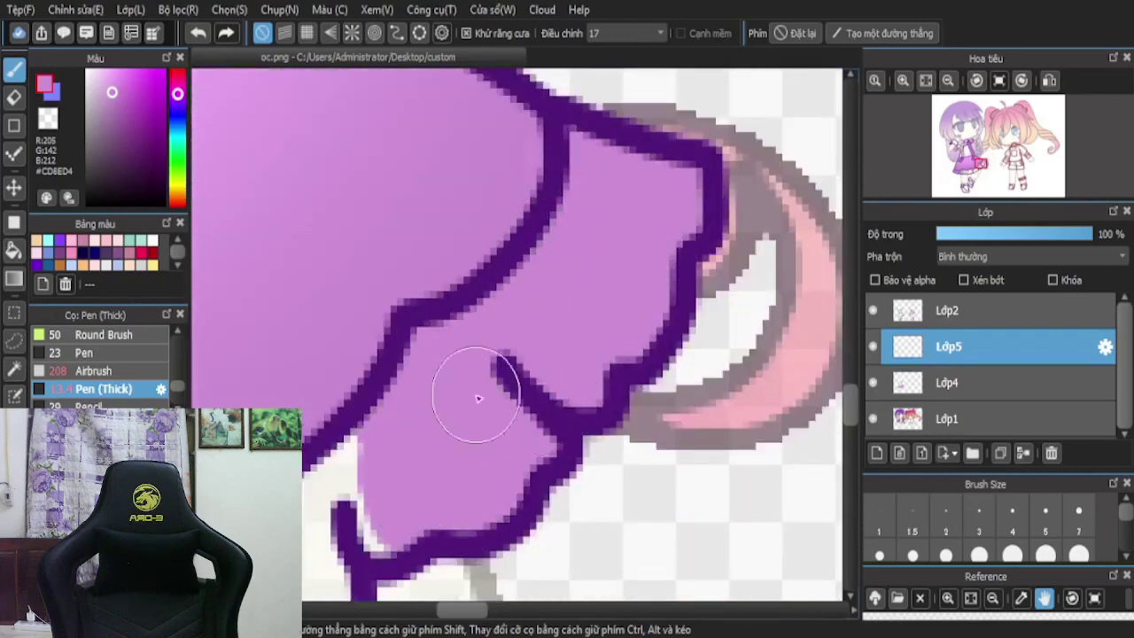
scroll(390, 470, down, 2)
mouse_move(478, 449)
mouse_down()
mouse_move(470, 415)
mouse_move(497, 394)
mouse_move(418, 452)
mouse_move(483, 440)
mouse_move(471, 452)
mouse_move(365, 485)
mouse_move(437, 457)
mouse_move(478, 458)
mouse_move(441, 476)
mouse_move(348, 497)
mouse_move(391, 470)
mouse_move(328, 452)
mouse_up()
scroll(412, 461, down, 2)
scroll(413, 460, up, 3)
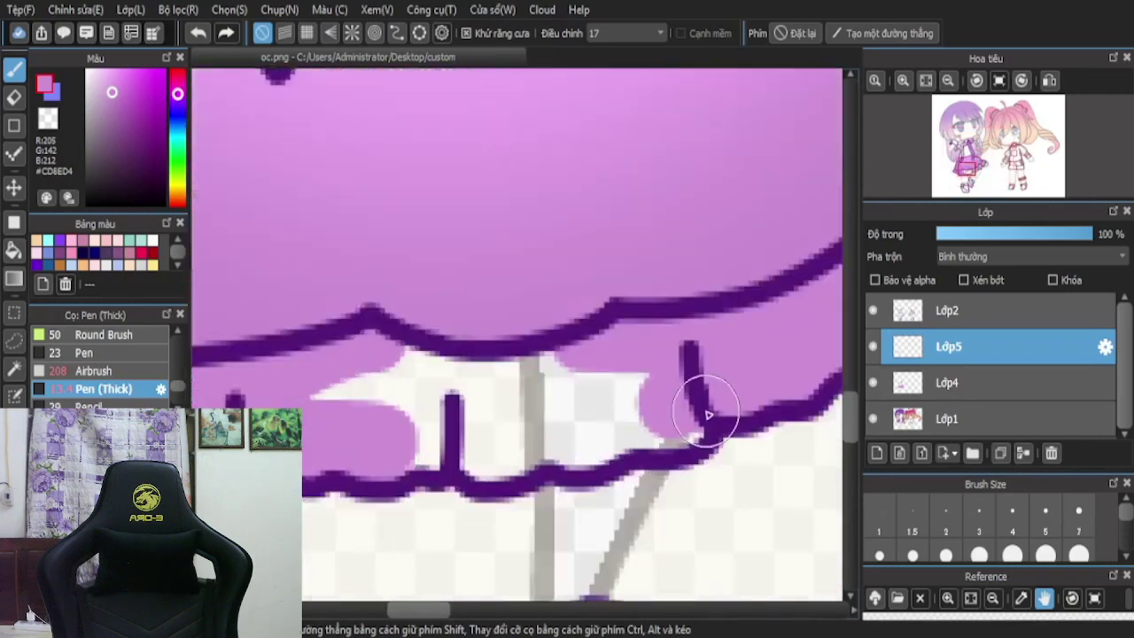
mouse_move(709, 400)
mouse_down()
mouse_move(415, 455)
mouse_move(360, 436)
mouse_move(596, 398)
mouse_move(650, 377)
mouse_move(351, 376)
mouse_move(469, 405)
mouse_up()
scroll(388, 374, down, 2)
scroll(388, 374, down, 2)
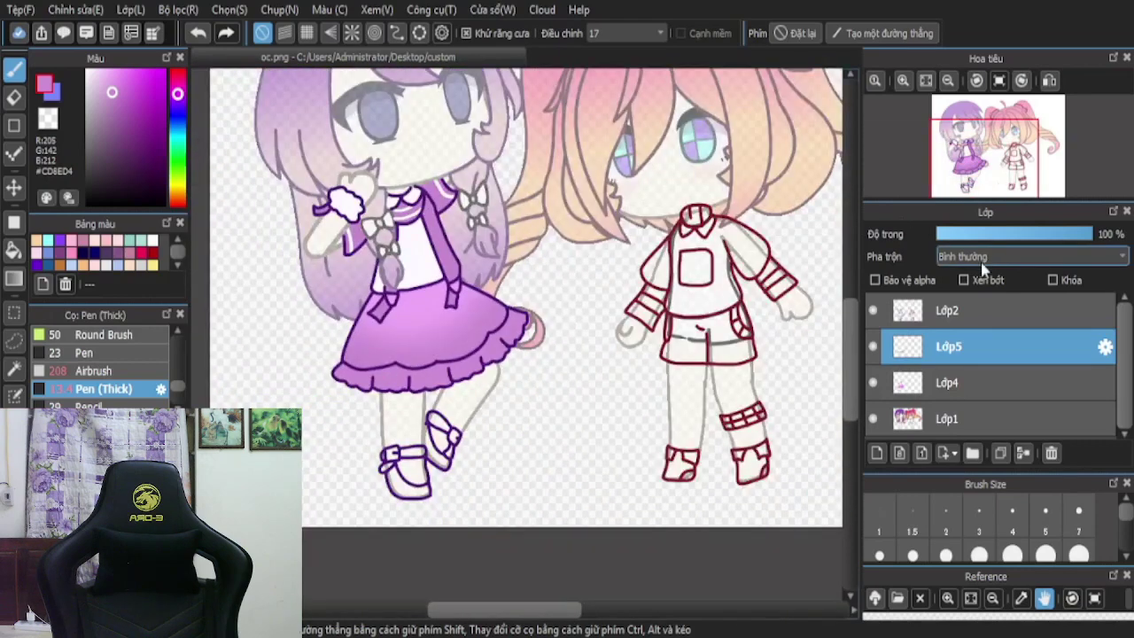
- Protect the alpha of Lớp5 and recolour the whole ruffle pure white (#FFFFFF) with a large brush
click(964, 280)
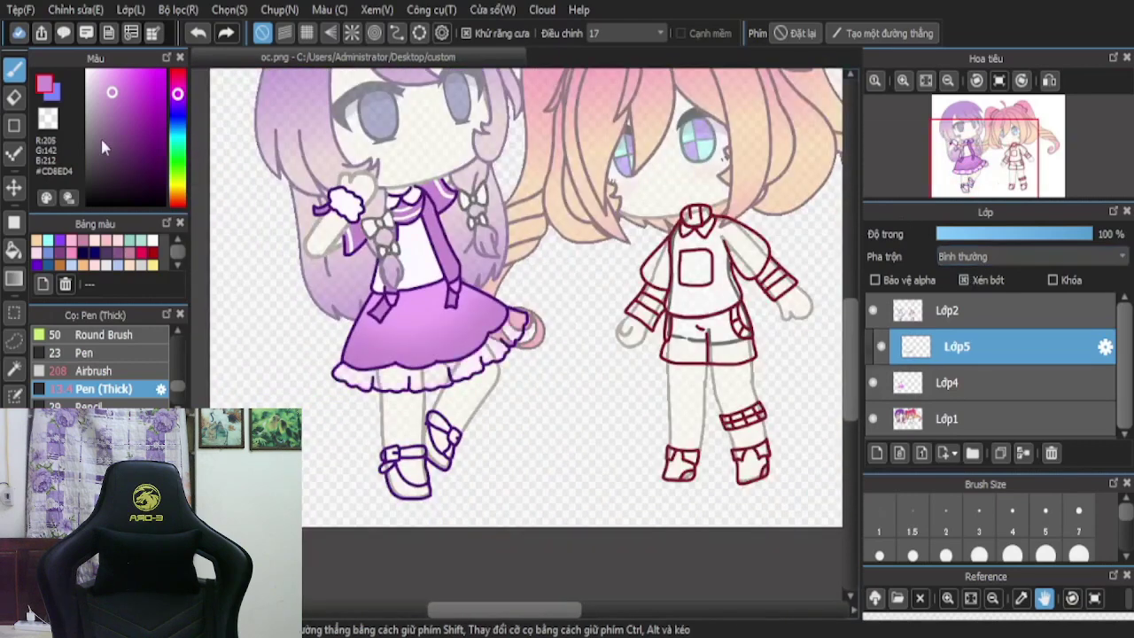
click(963, 281)
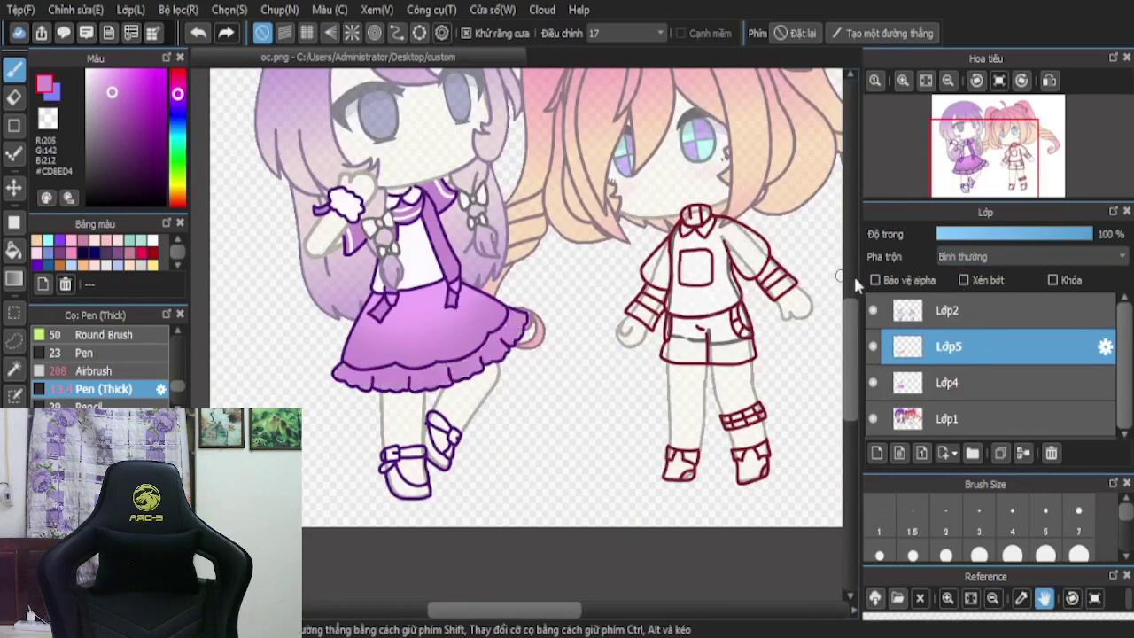
click(874, 280)
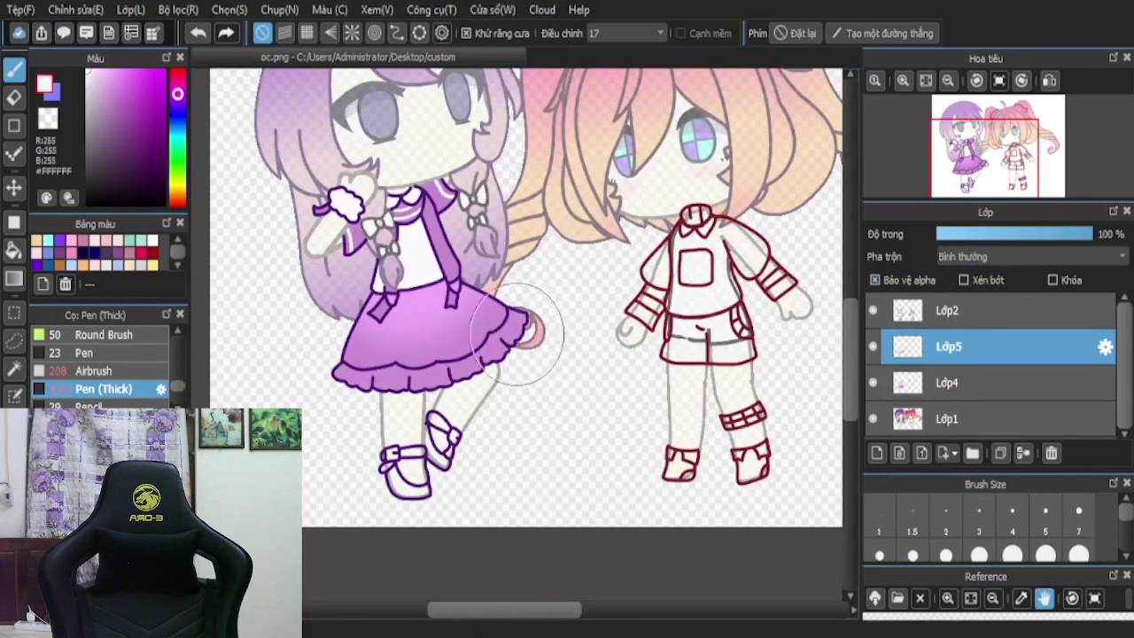
mouse_move(516, 334)
mouse_down()
mouse_move(461, 425)
mouse_move(234, 395)
mouse_up()
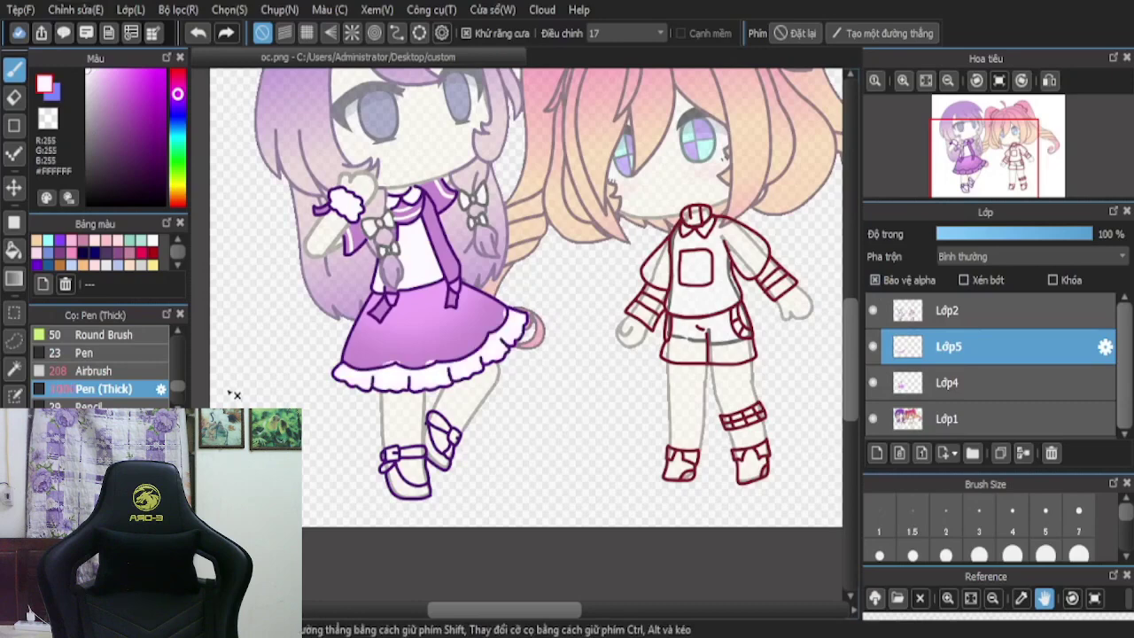
- Move the ruffle layer Lớp5 beneath Lớp4 and lower its opacity to about 50% so the ruffle is semi-transparent
click(13, 99)
drag(1004, 352, 980, 395)
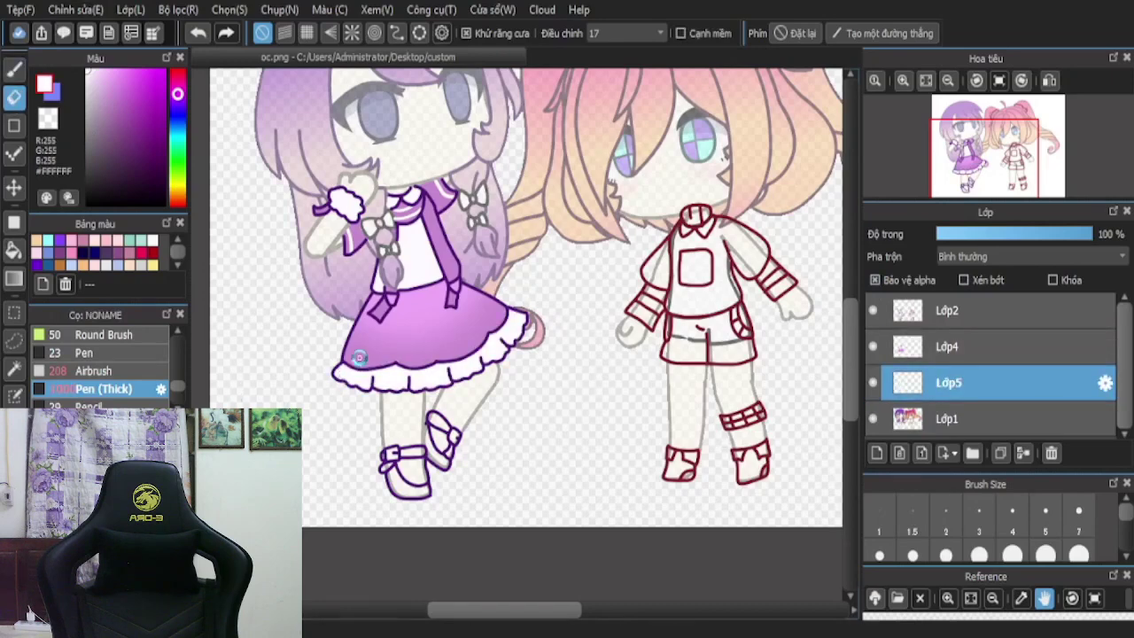
scroll(359, 357, up, 3)
click(1028, 234)
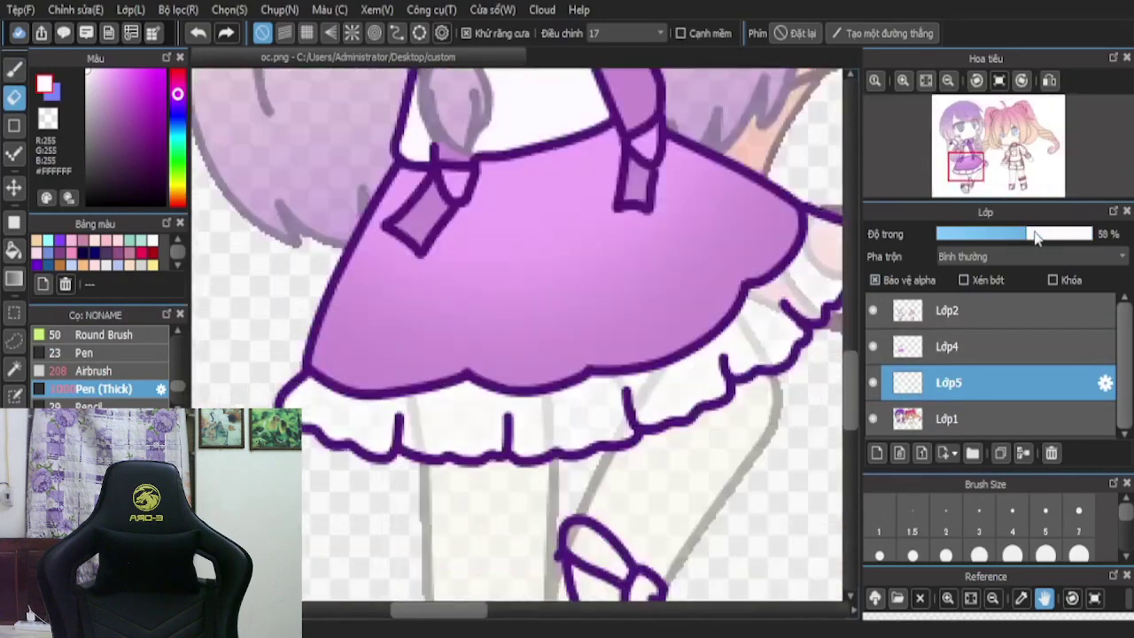
scroll(612, 337, down, 3)
click(16, 70)
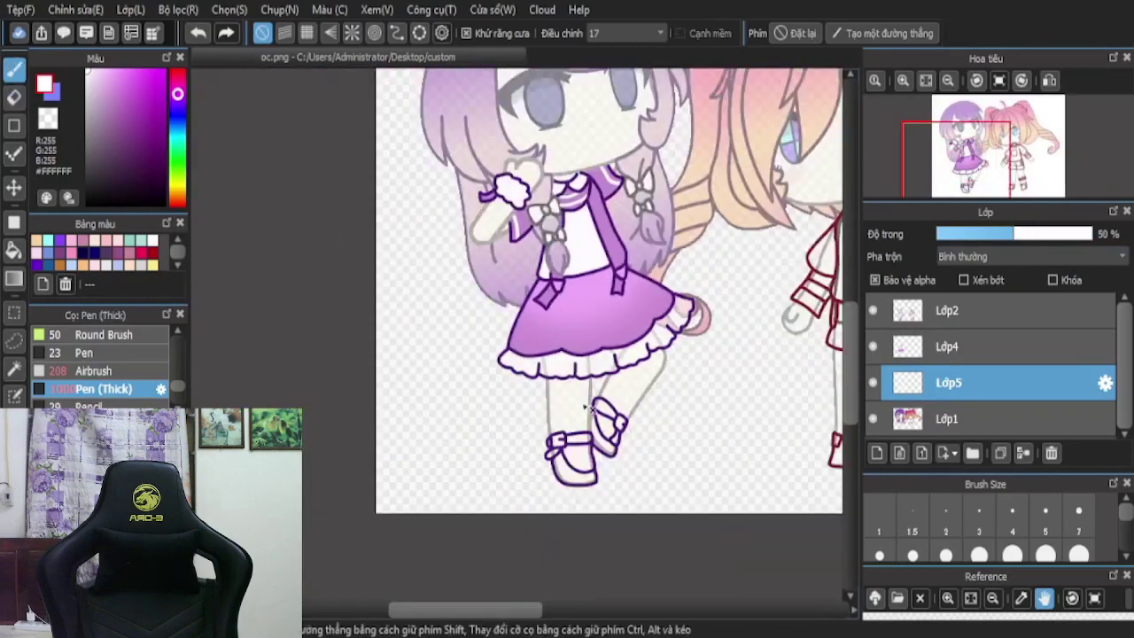
scroll(685, 352, up, 2)
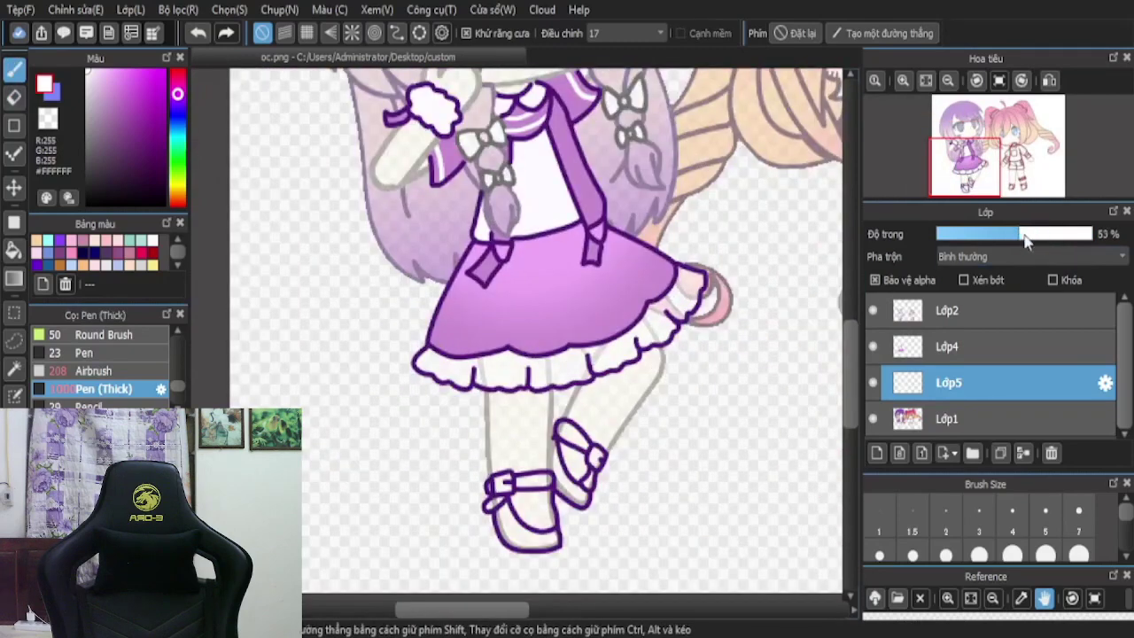
click(948, 360)
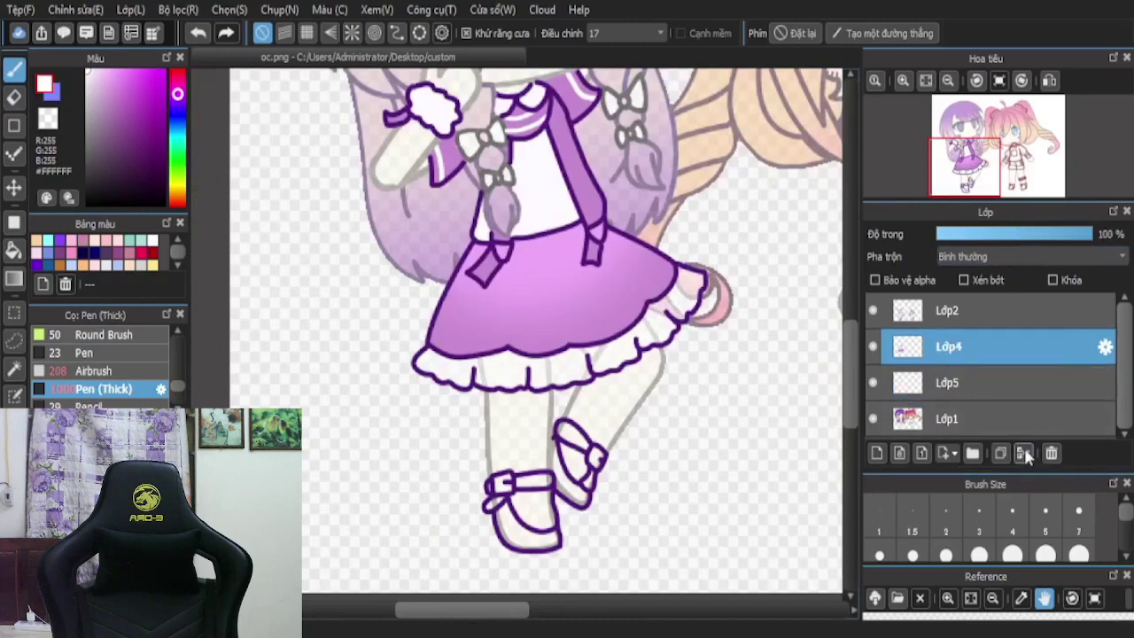
click(1024, 453)
click(200, 32)
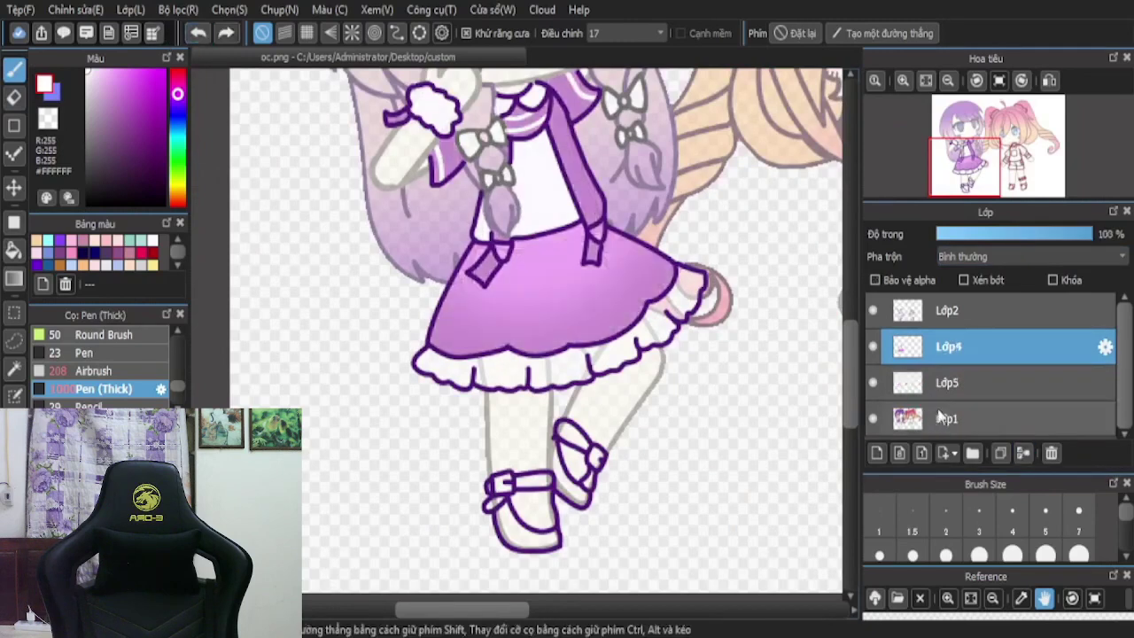
- Add an empty layer above Lớp1 and merge Lớp5 and then Lớp4 down into it
click(912, 420)
click(875, 452)
click(930, 381)
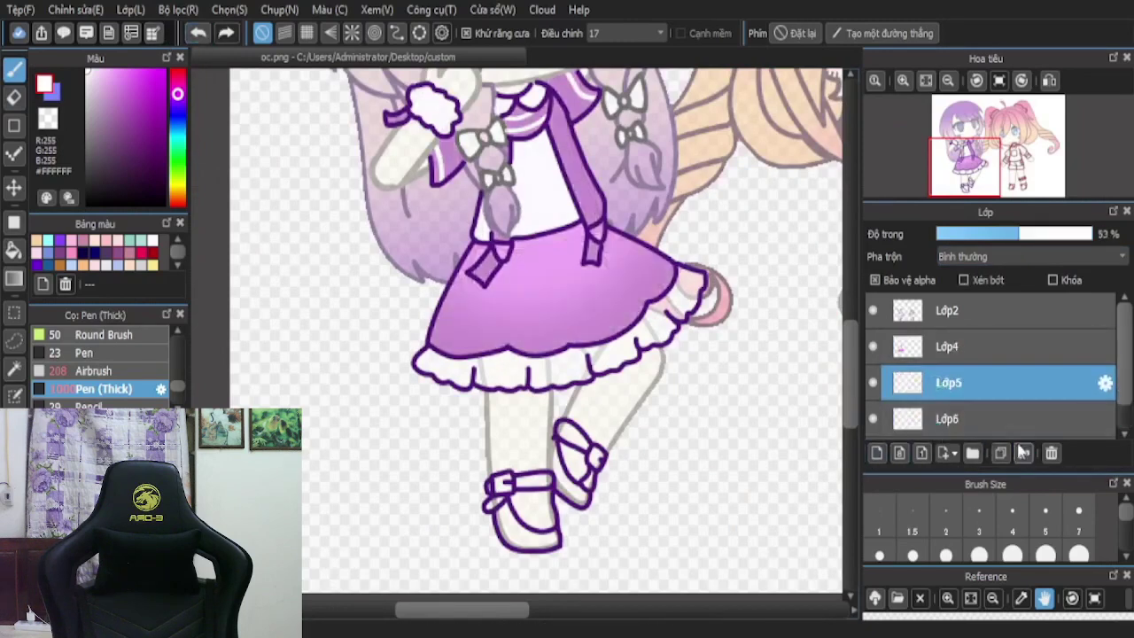
click(1023, 453)
click(950, 348)
click(1023, 454)
scroll(537, 354, down, 3)
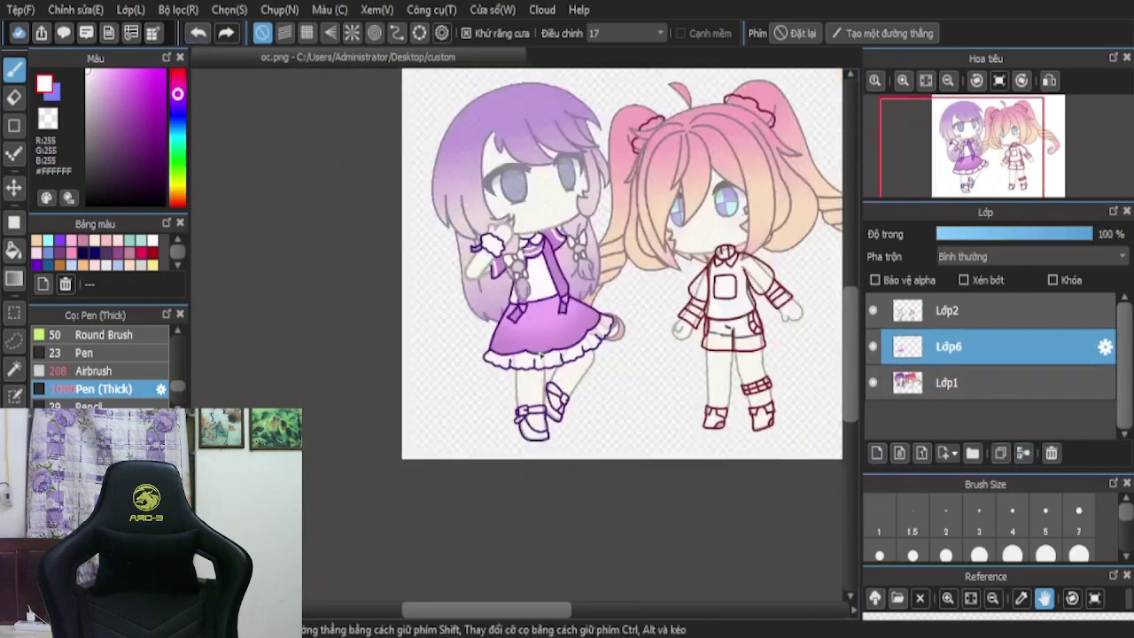
- Create a new layer above Lớp6 and clip it to that layer
scroll(515, 334, up, 5)
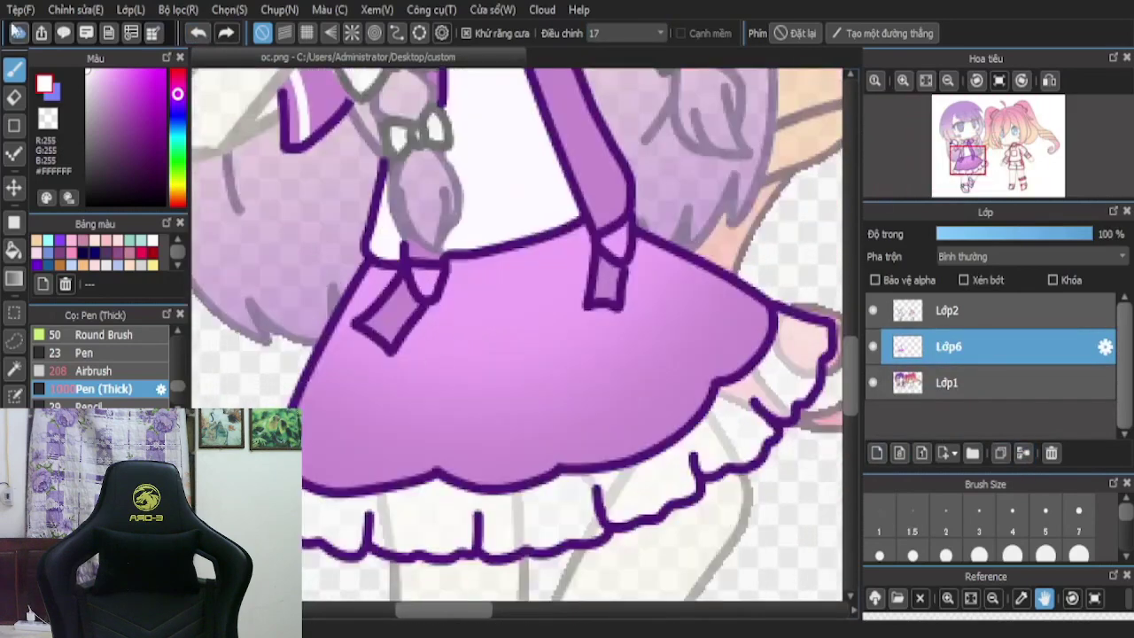
click(1086, 528)
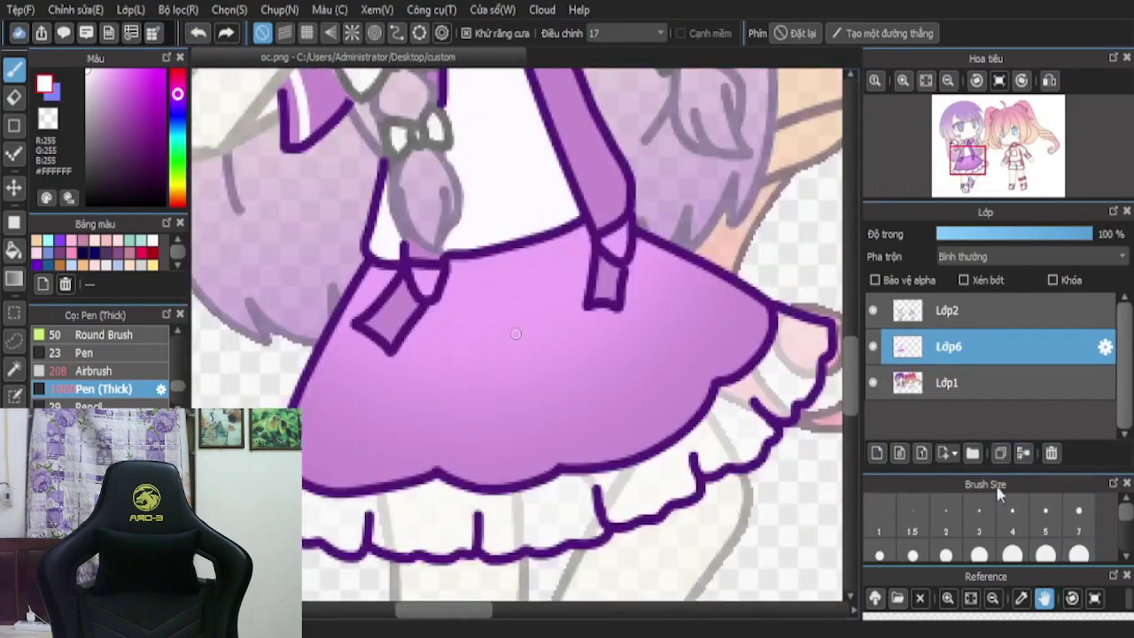
click(876, 453)
click(966, 279)
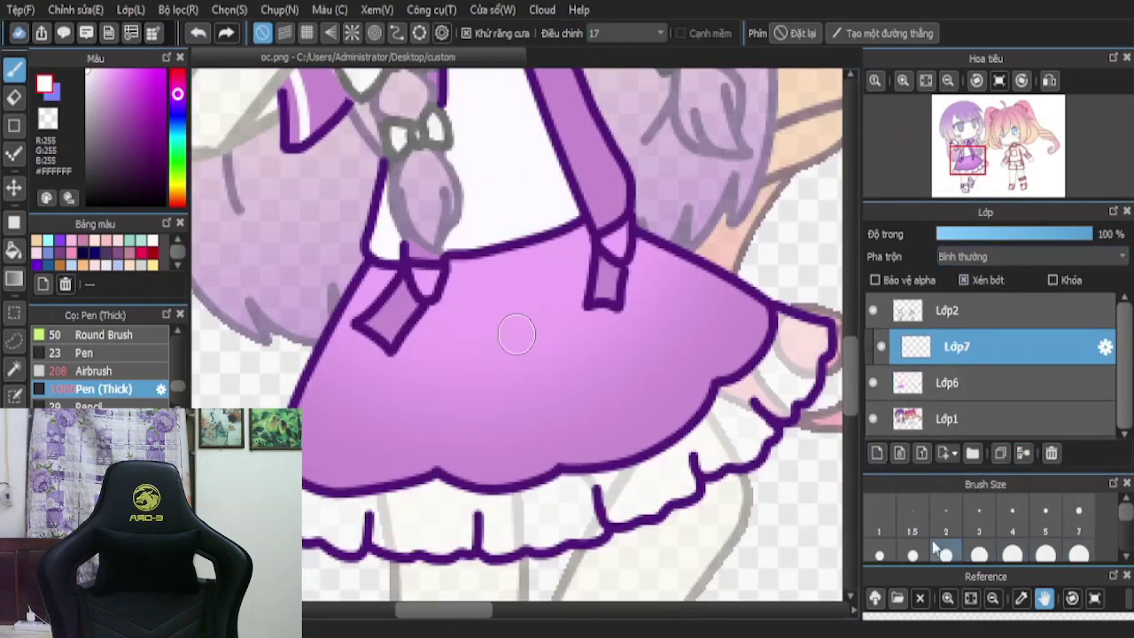
- Dot white (#FFFFFF) circles along the scalloped lower edge of the purple skirt with the Pen (Thick) brush
click(643, 443)
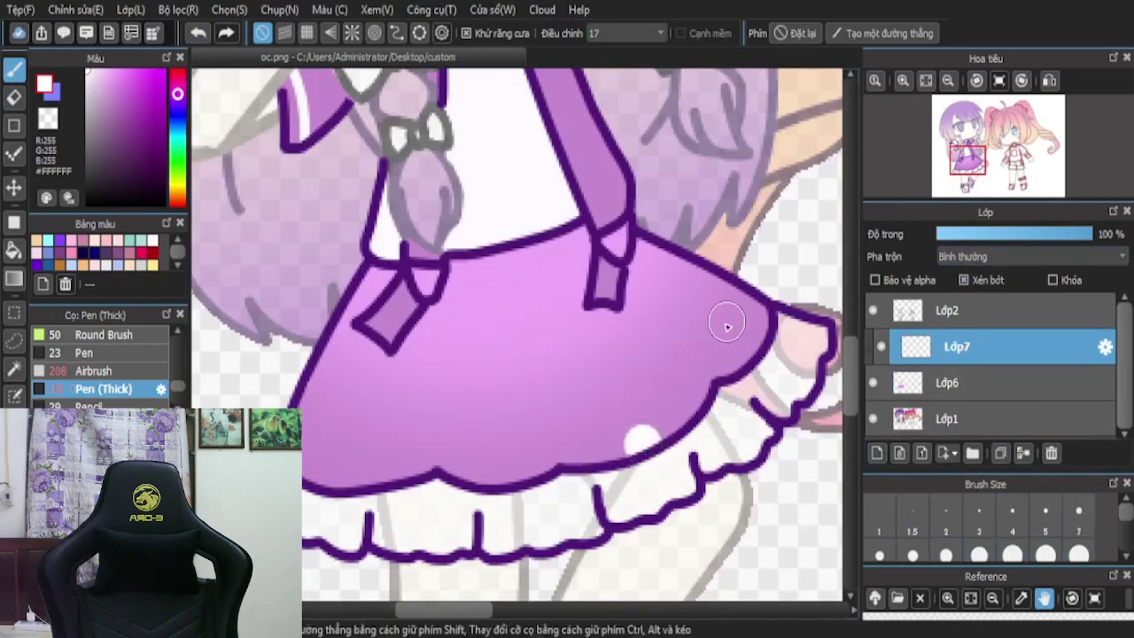
click(755, 316)
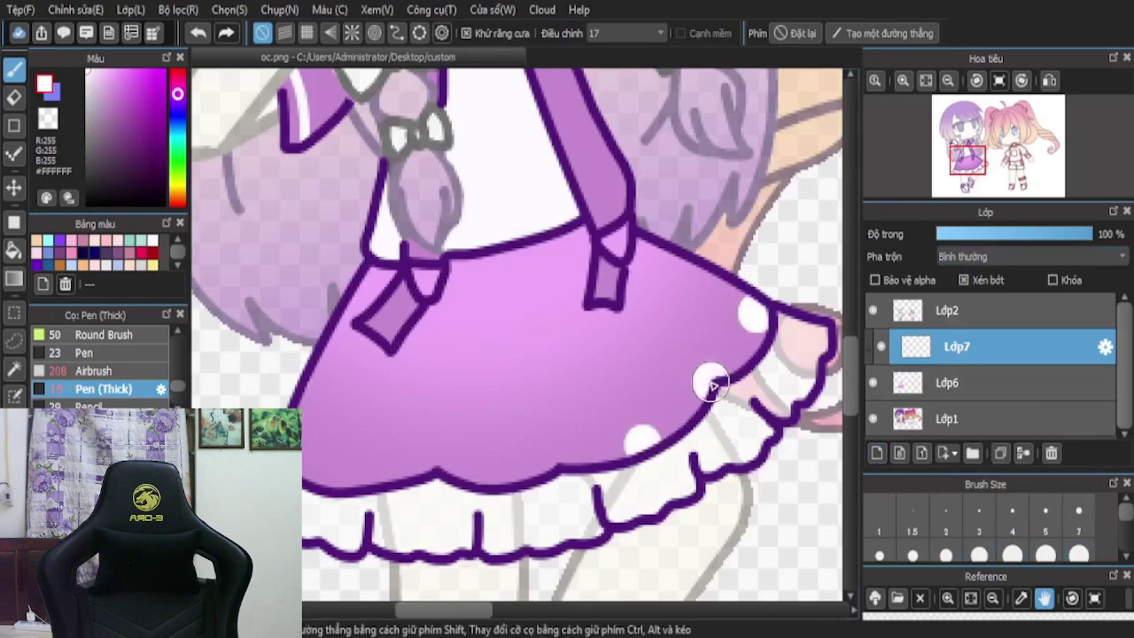
click(562, 453)
click(443, 467)
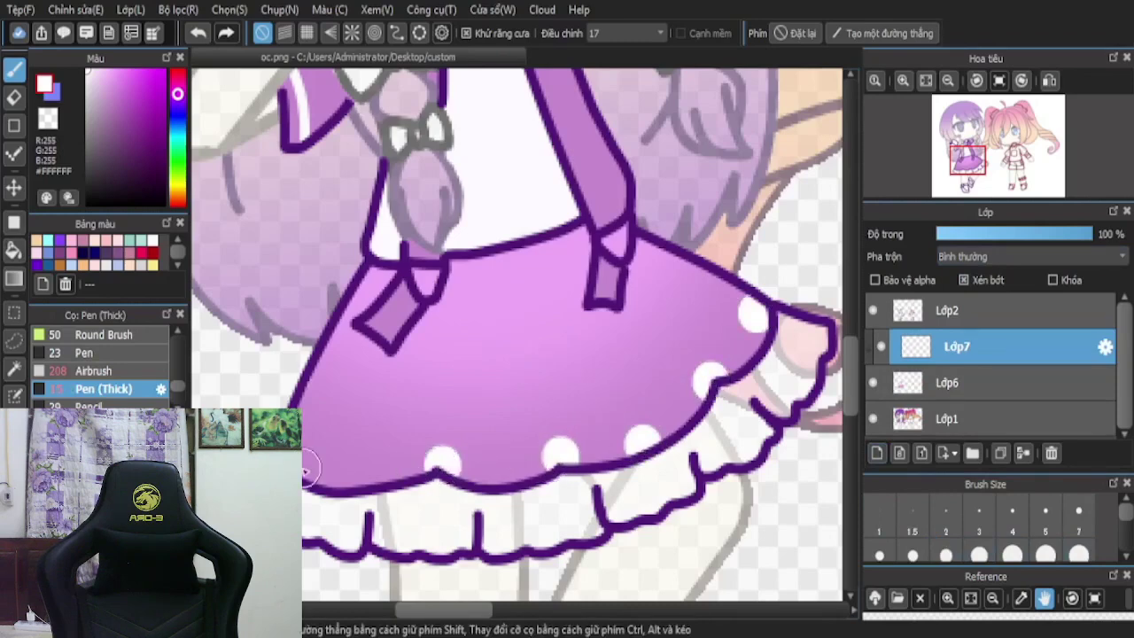
click(341, 483)
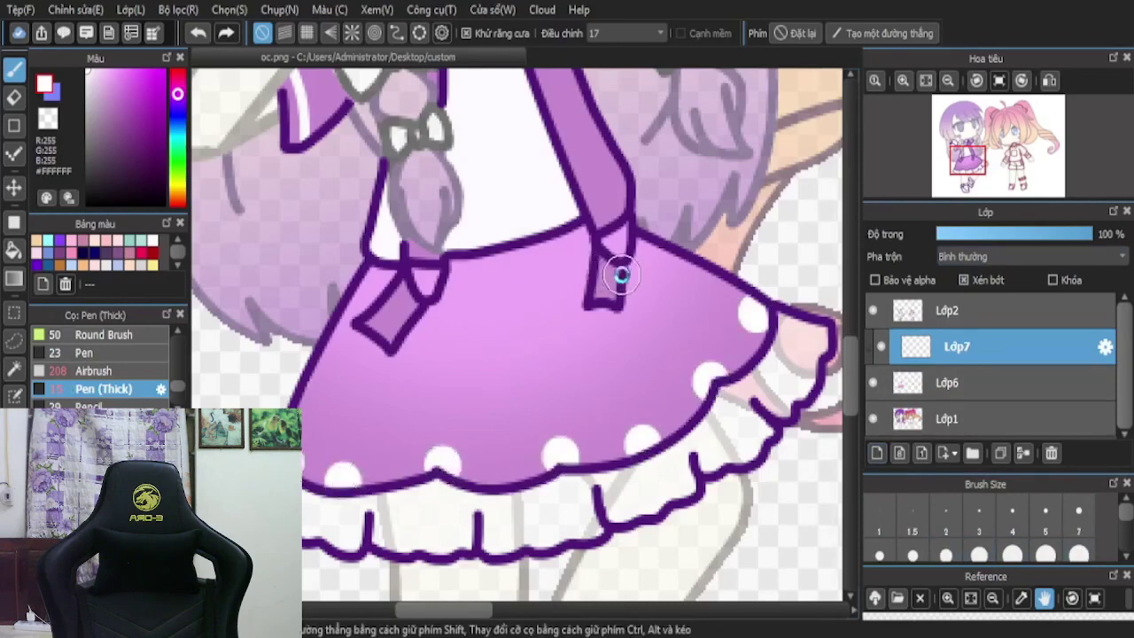
scroll(625, 284, down, 1)
scroll(646, 355, up, 2)
- Lower the opacity of the white dots layer to about 35% and merge it down into Lớp6
scroll(683, 319, down, 2)
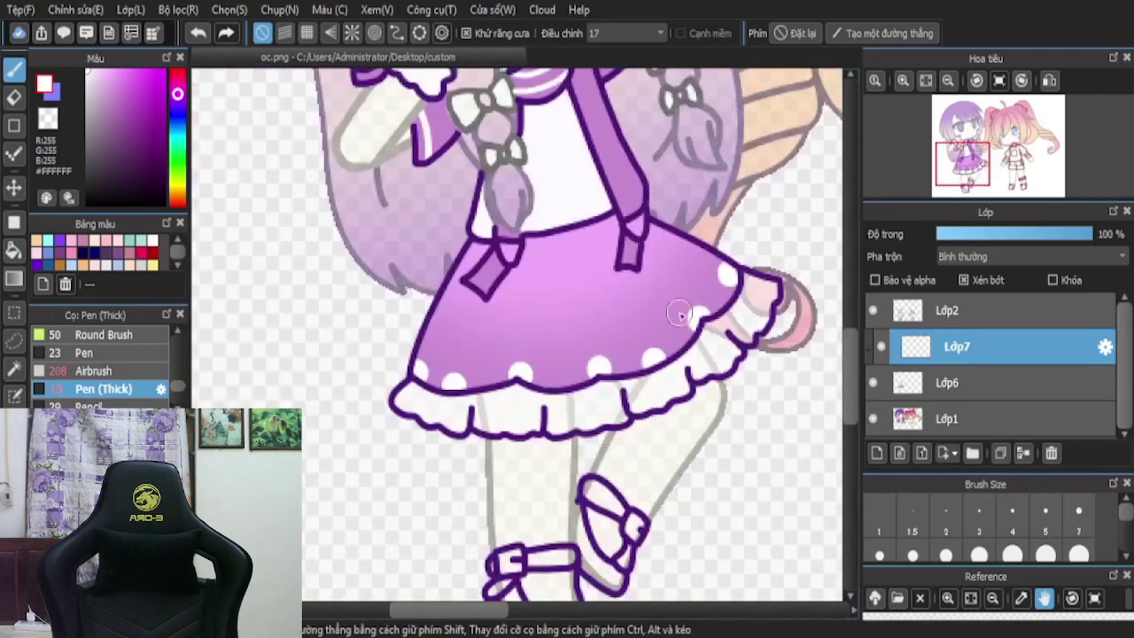
click(992, 234)
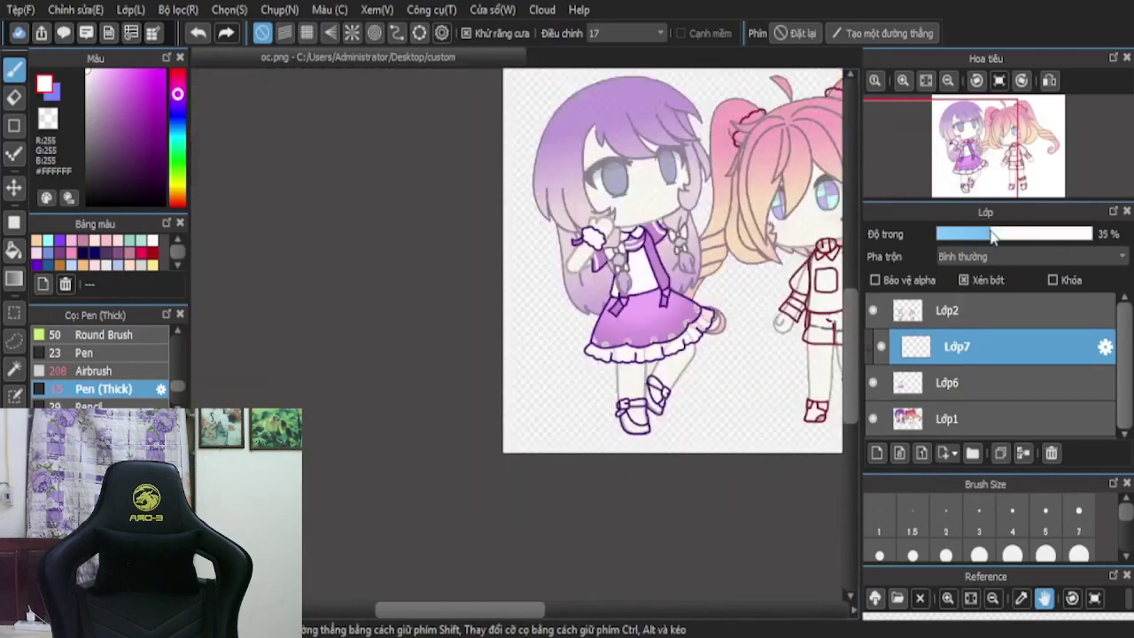
click(1024, 453)
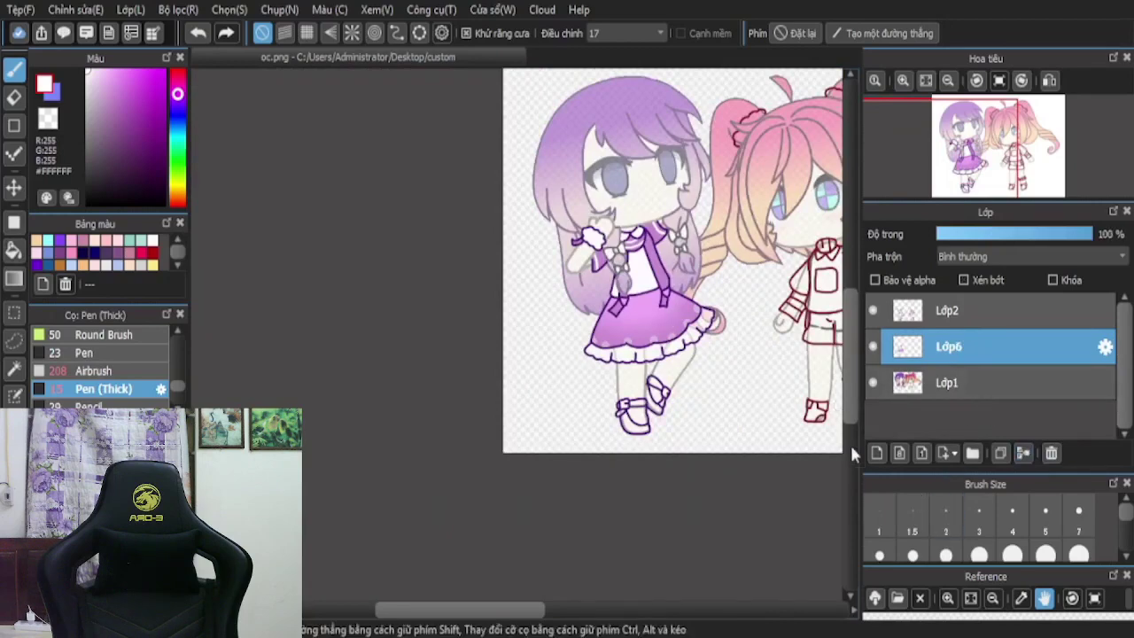
- On a new layer above Lớp6, paint a pale yellow (#FAFFB9) stripe across each of the two ribbon ends on the skirt
click(876, 453)
scroll(656, 399, up, 5)
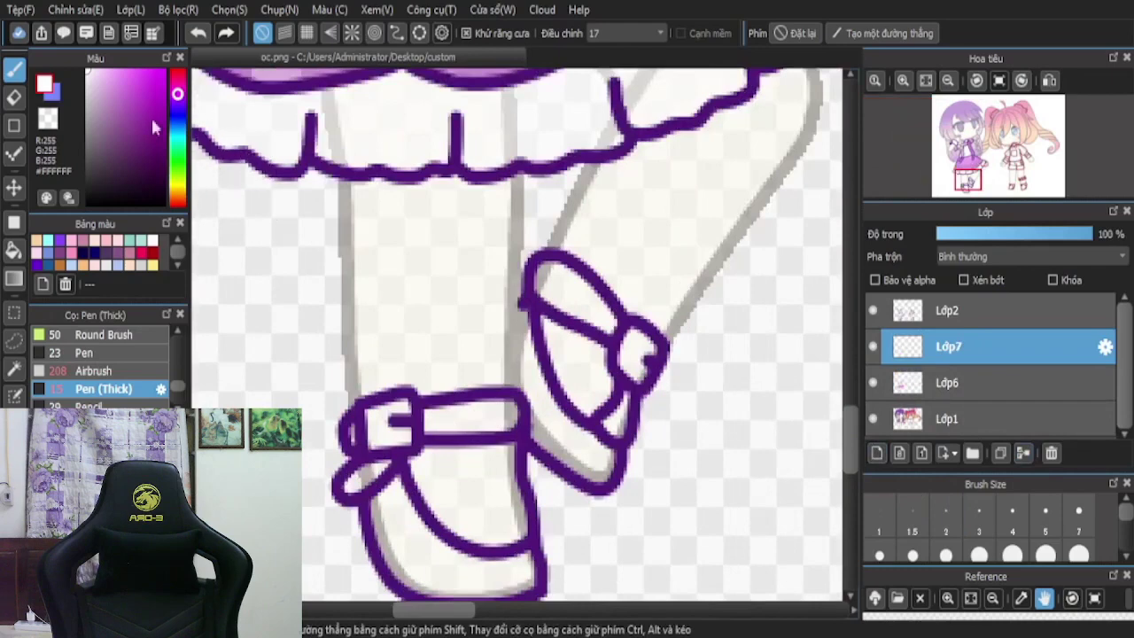
scroll(354, 297, down, 8)
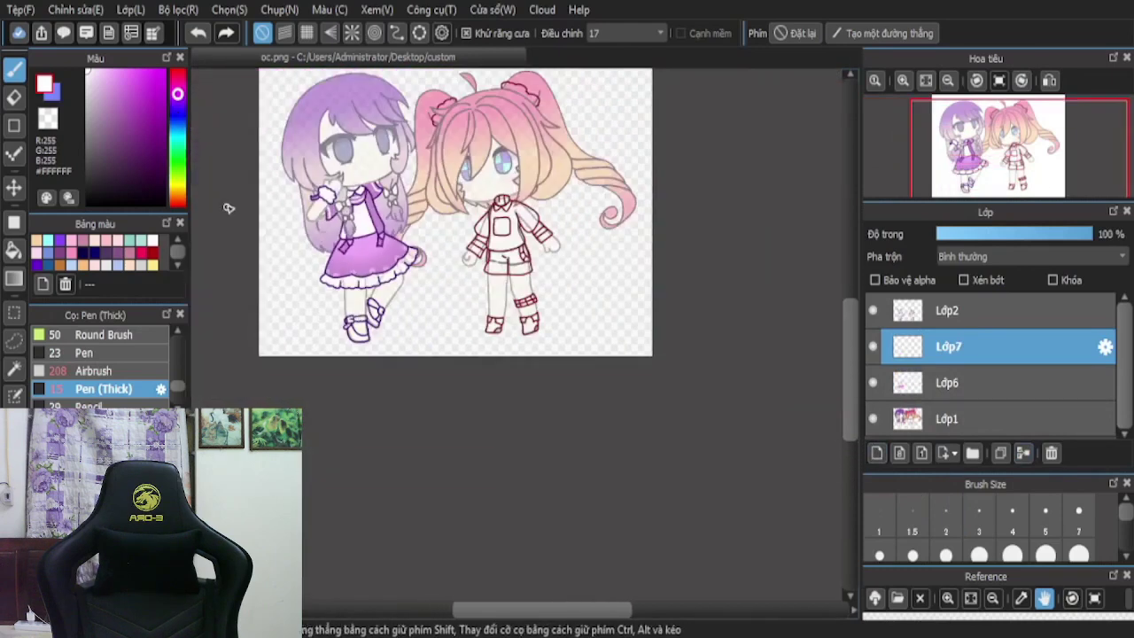
scroll(228, 209, up, 1)
click(179, 187)
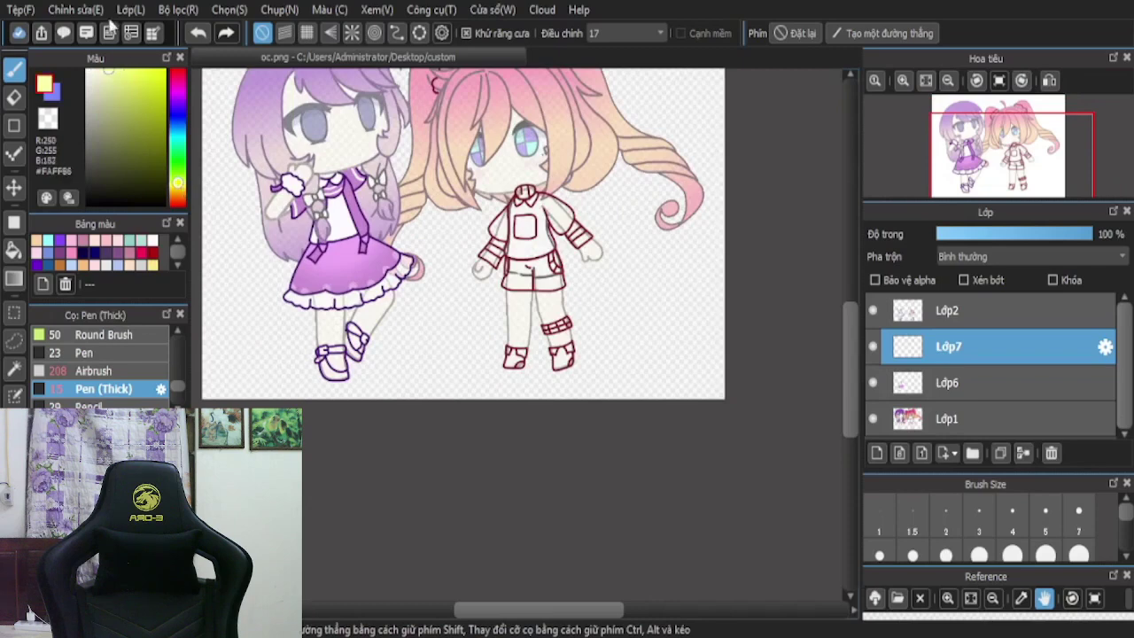
scroll(354, 294, up, 4)
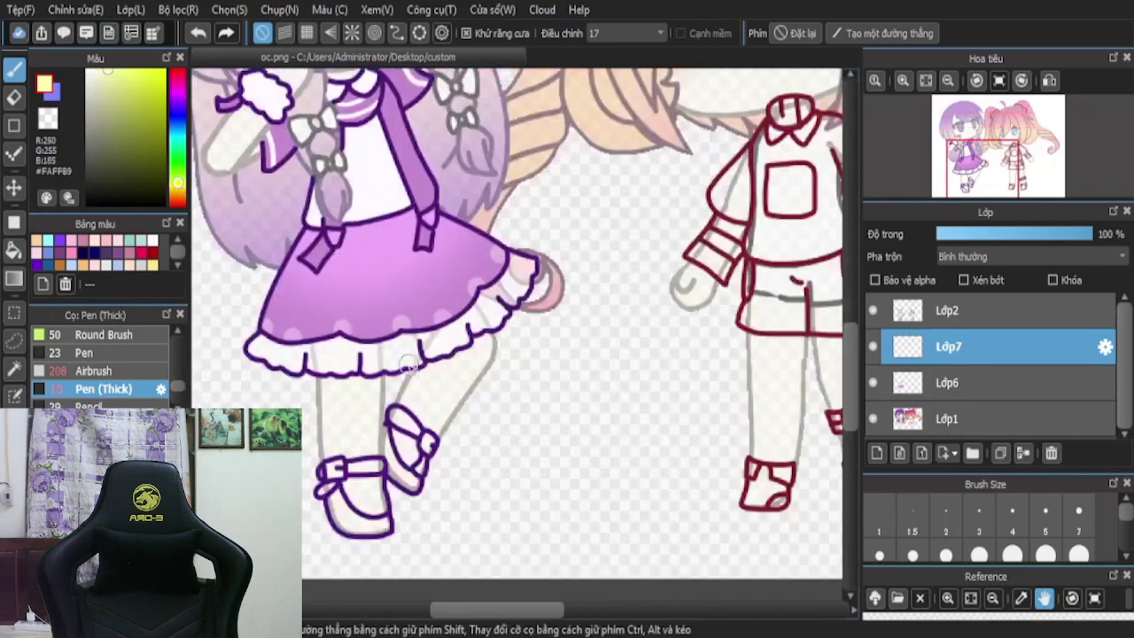
scroll(324, 251, up, 4)
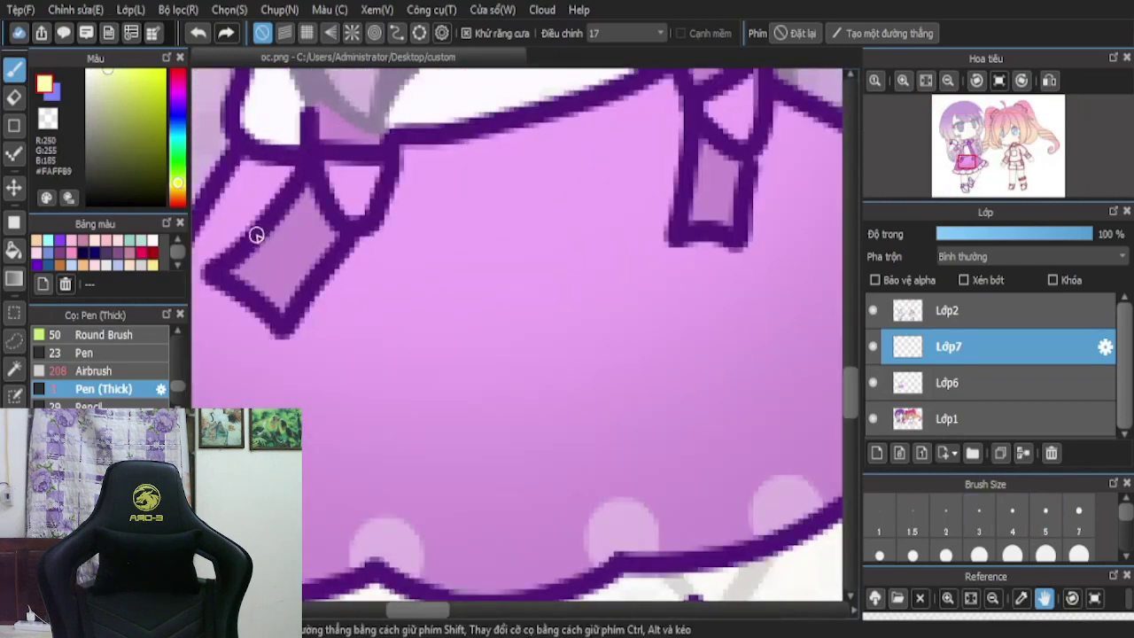
drag(259, 247, 314, 283)
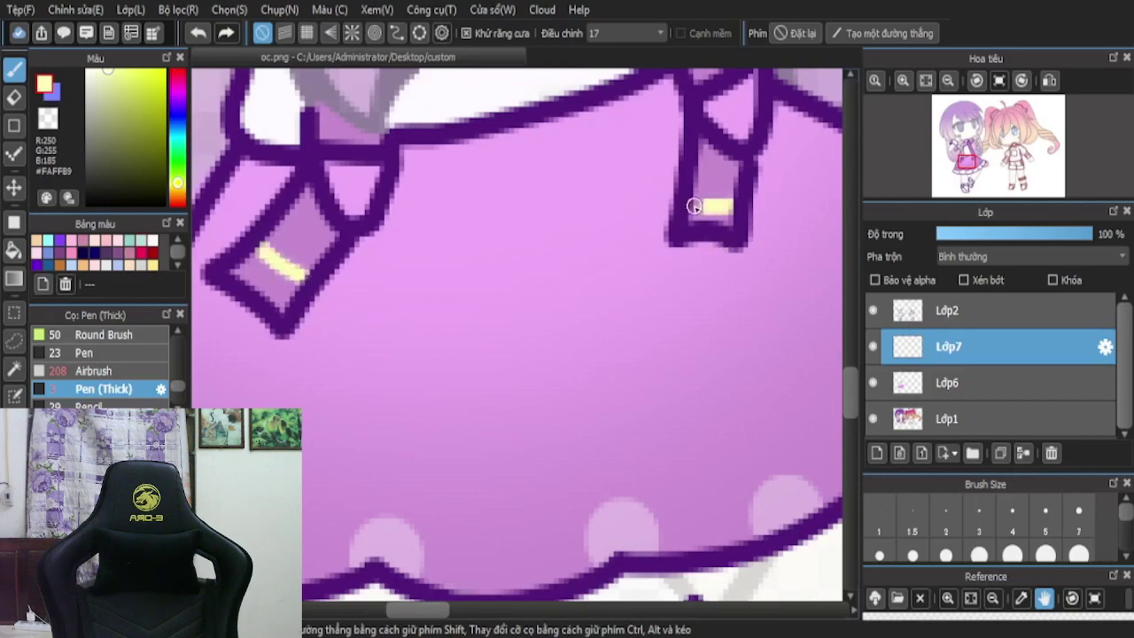
- Paint a thin pale yellow line just above the white dots, following the scalloped hem from the skirt's right edge to the middle
scroll(615, 192, down, 6)
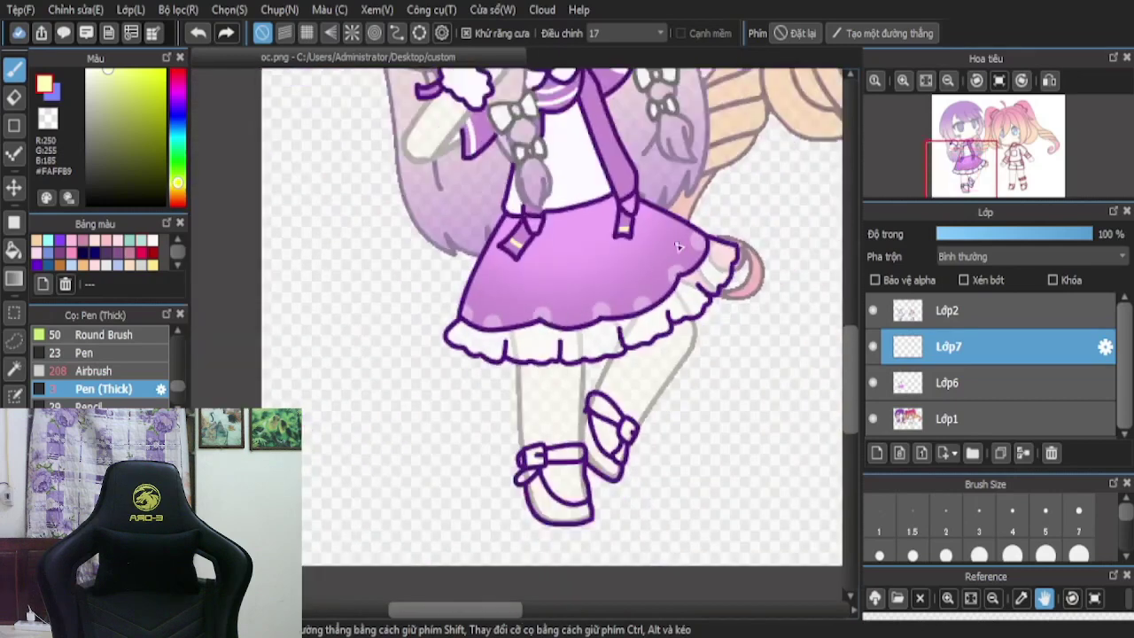
scroll(679, 247, up, 4)
scroll(739, 236, down, 4)
scroll(728, 248, up, 3)
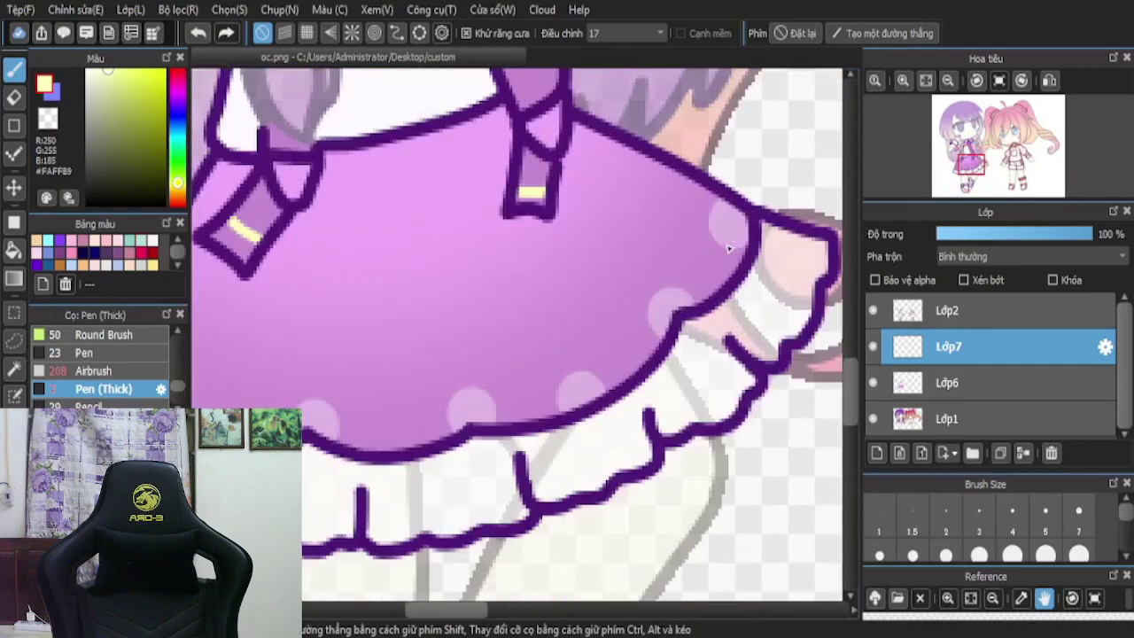
scroll(728, 248, down, 3)
scroll(586, 190, up, 5)
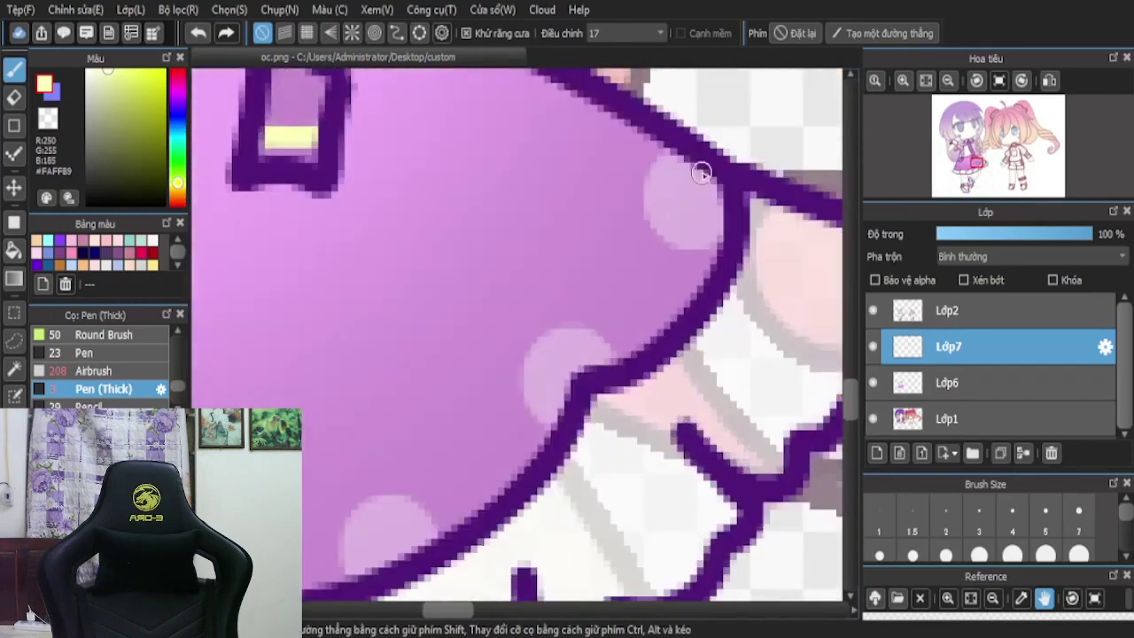
mouse_move(701, 173)
mouse_down()
mouse_move(661, 251)
mouse_move(559, 314)
mouse_move(420, 428)
mouse_move(303, 483)
mouse_up()
scroll(654, 341, down, 3)
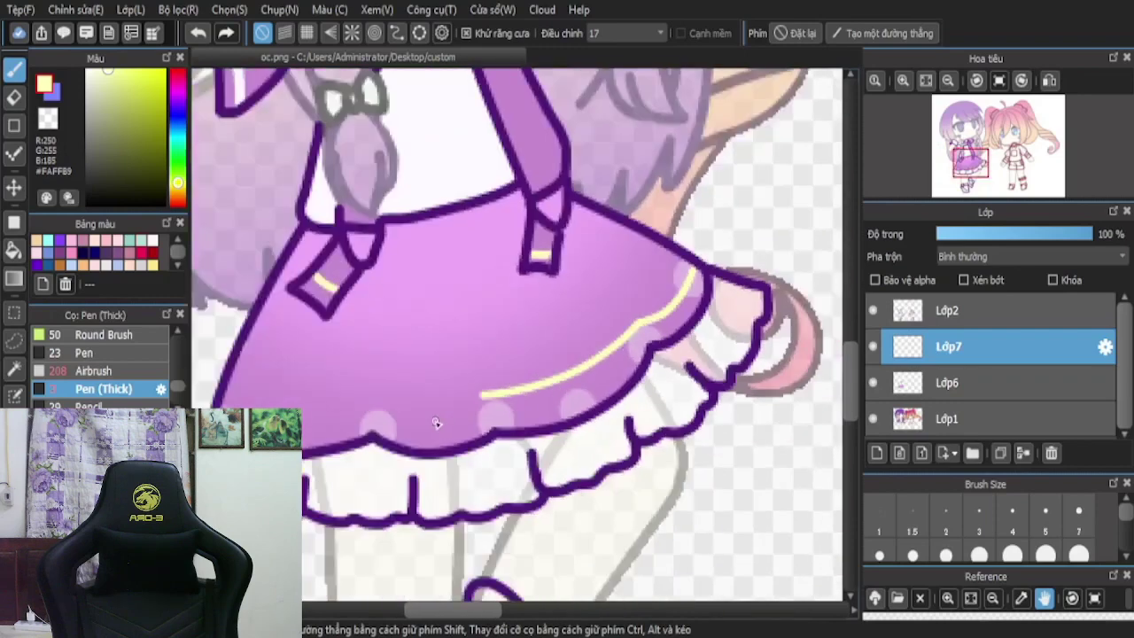
- Continue the pale yellow trim line above the dots from the middle of the skirt to its left edge
scroll(436, 423, up, 3)
mouse_move(529, 372)
mouse_down()
mouse_move(436, 400)
mouse_move(337, 372)
mouse_up()
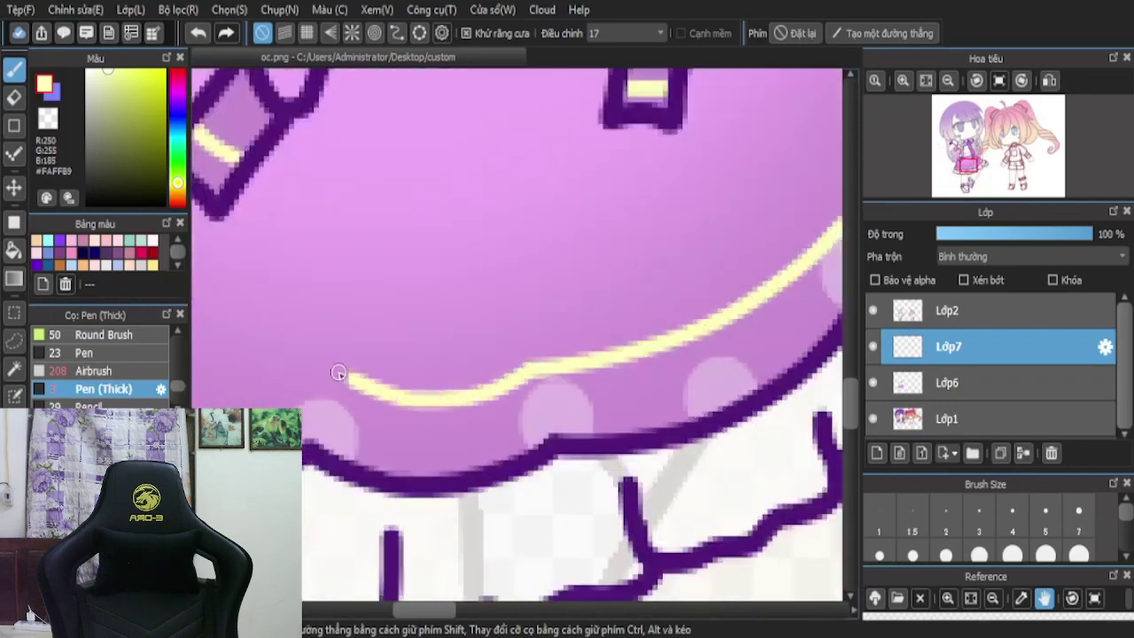
scroll(342, 380, down, 3)
scroll(390, 371, up, 3)
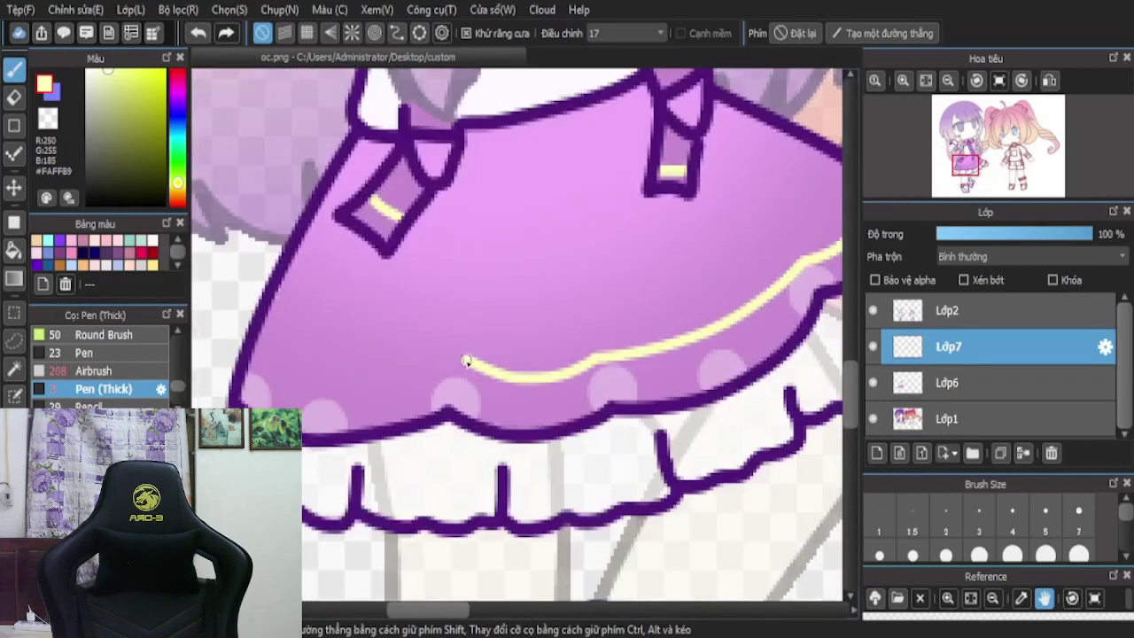
mouse_move(465, 361)
mouse_down()
mouse_move(351, 384)
mouse_move(270, 346)
mouse_up()
scroll(544, 326, down, 3)
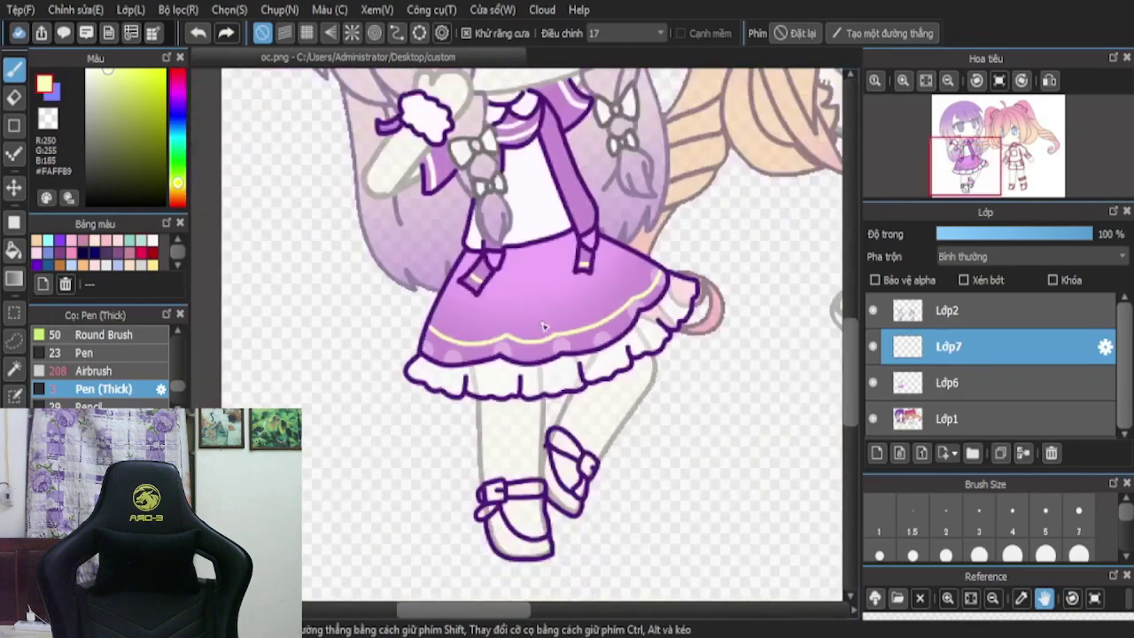
scroll(607, 275, down, 2)
scroll(629, 335, down, 2)
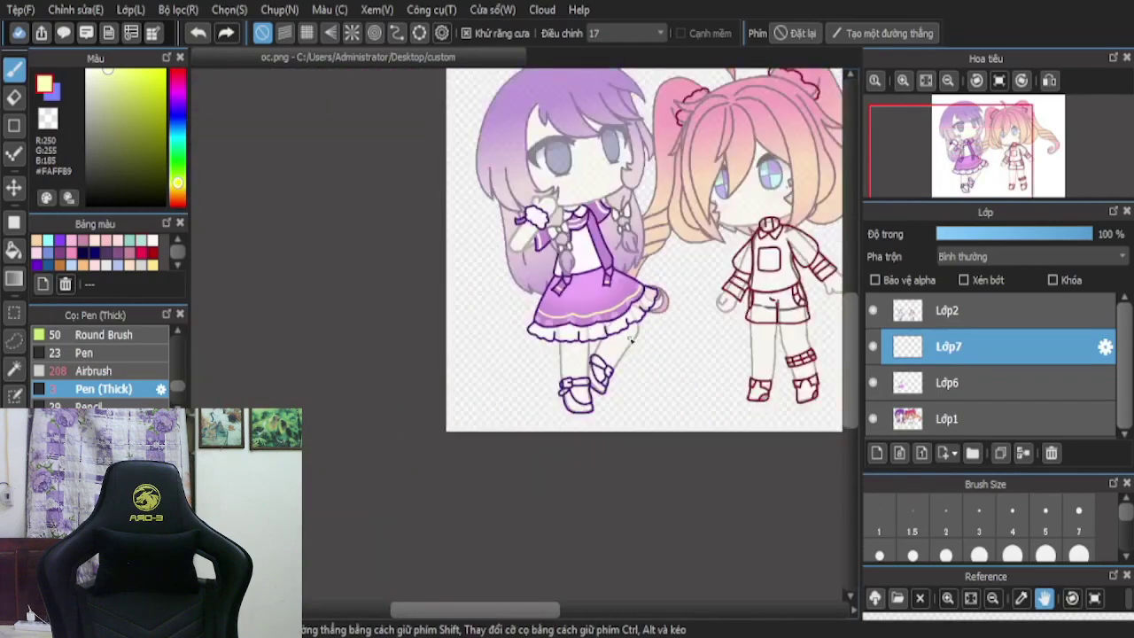
- Try to paint a pale yellow stripe along the white stripe on the purple sleeve of the raised arm
scroll(630, 306, up, 5)
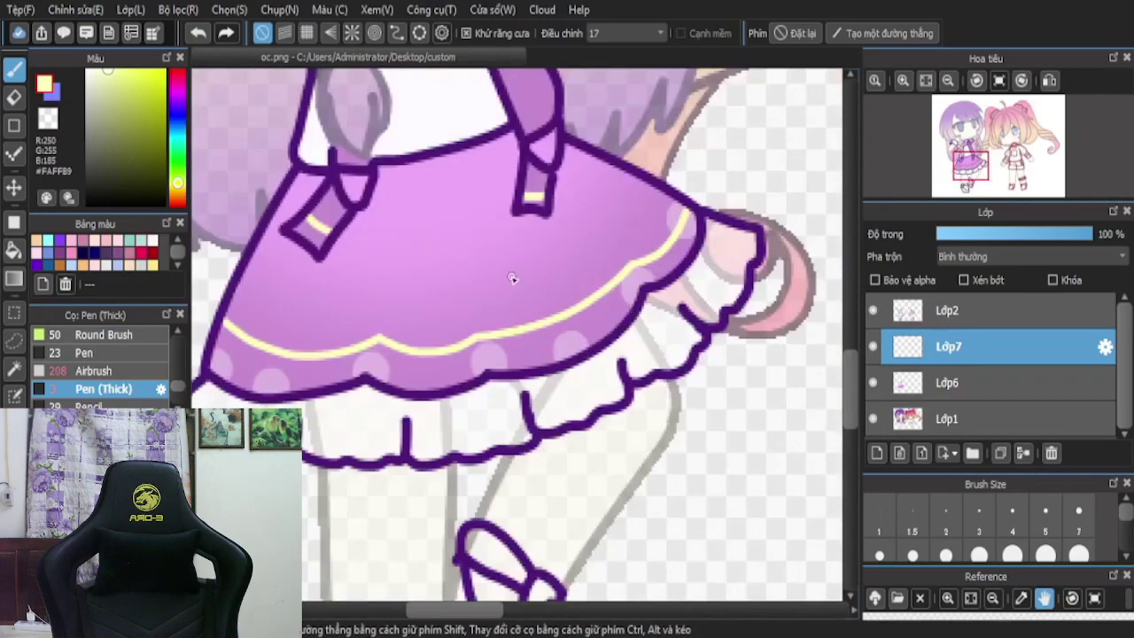
scroll(621, 268, down, 3)
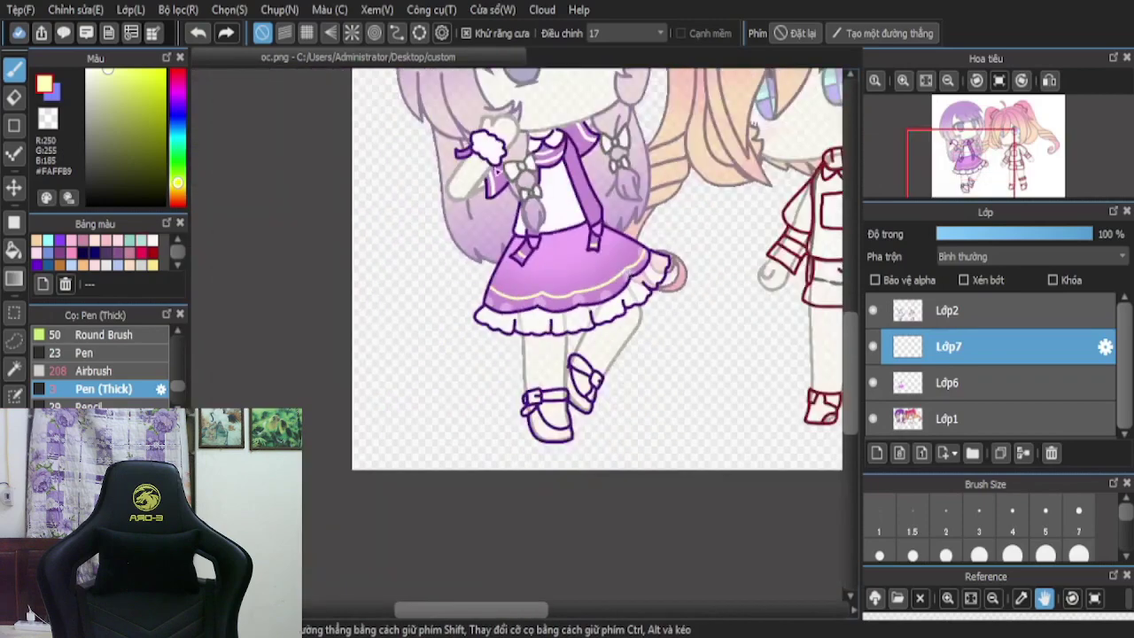
scroll(497, 170, up, 4)
scroll(570, 318, down, 3)
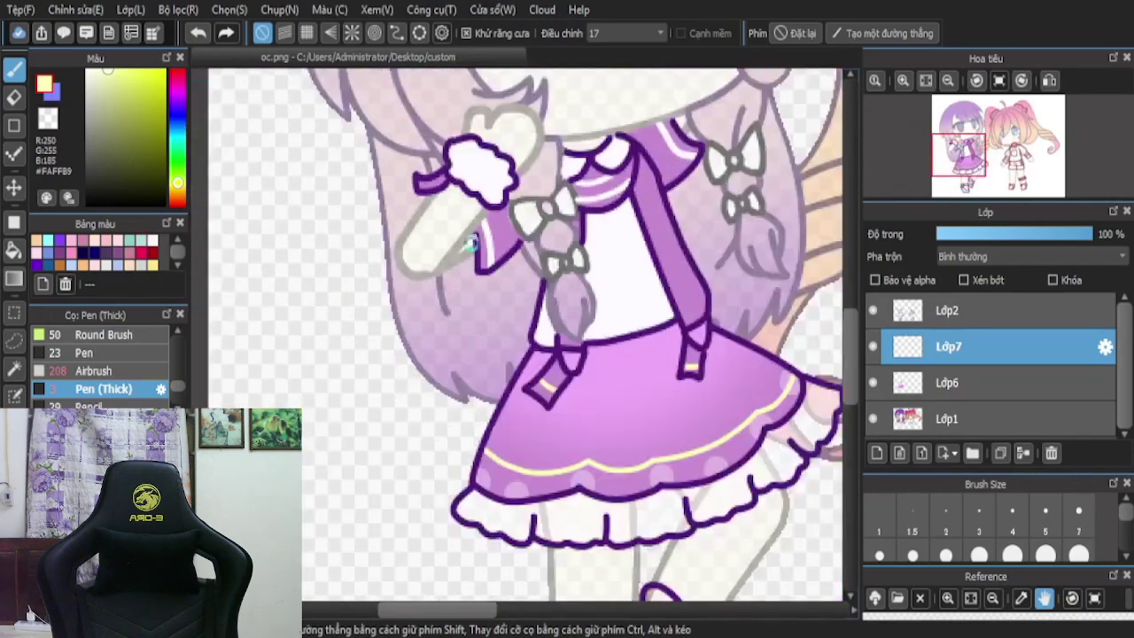
scroll(472, 241, up, 5)
mouse_move(482, 141)
mouse_down()
mouse_move(509, 209)
mouse_move(525, 352)
mouse_up()
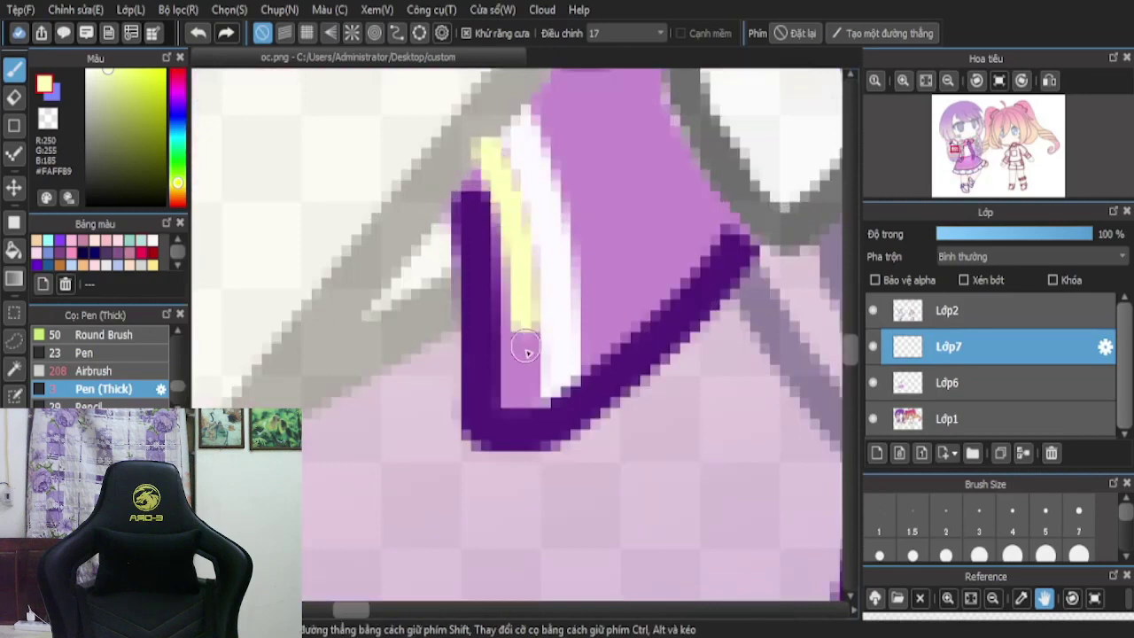
key(ctrl+z)
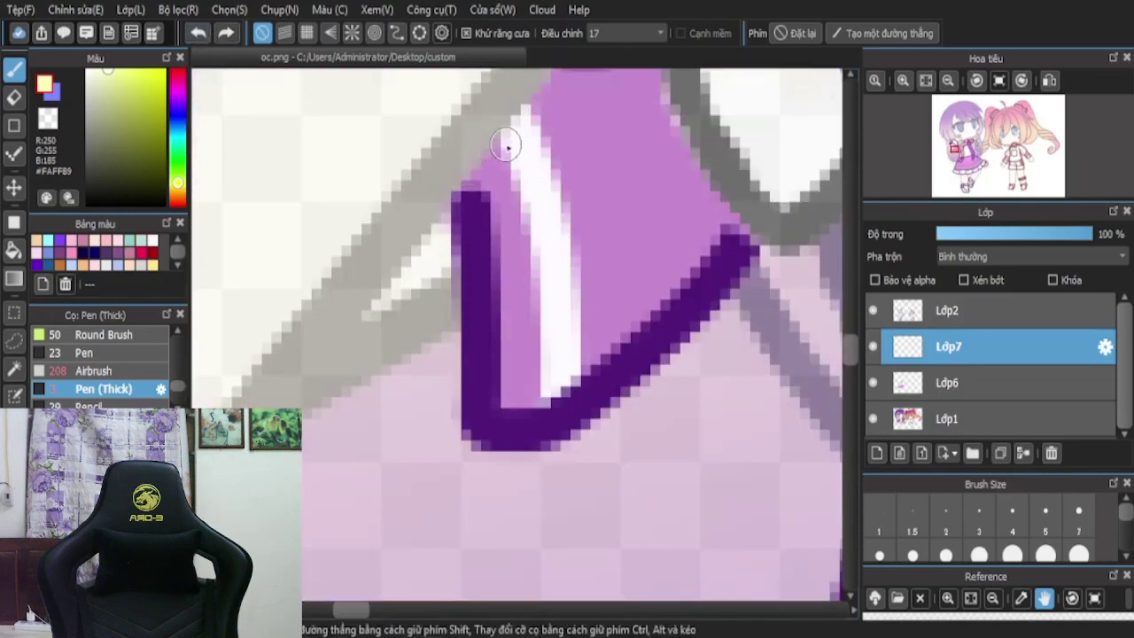
mouse_move(506, 146)
mouse_down()
mouse_move(545, 282)
mouse_move(548, 394)
mouse_up()
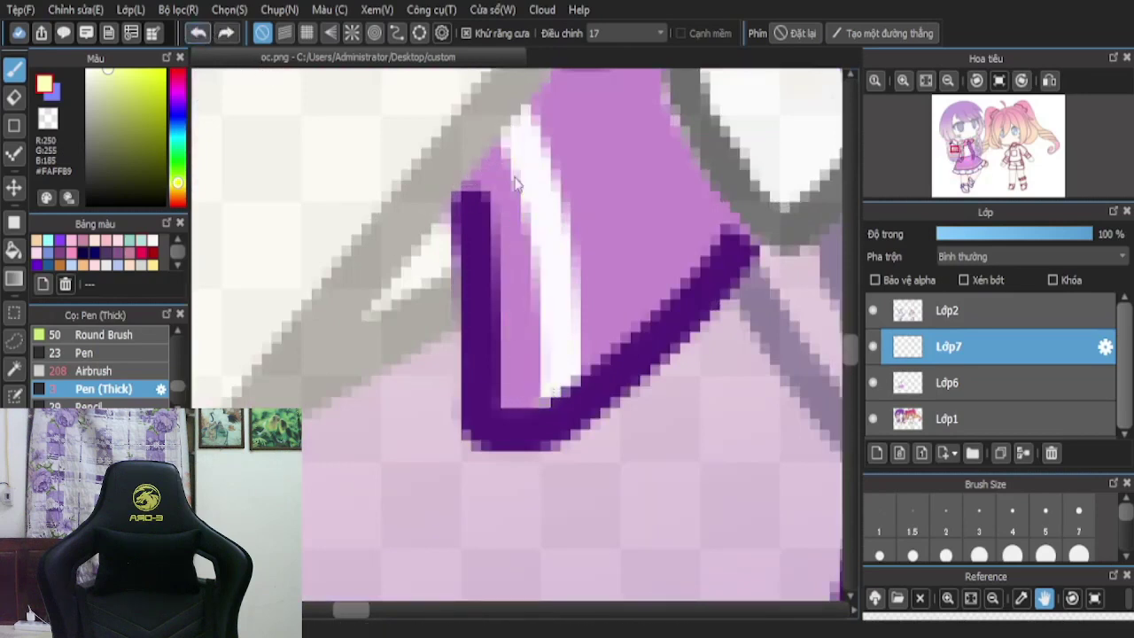
- Try painting a pale yellow #FAFFB9 stripe along the white stripe on the raised arm's sleeve, and undo it
mouse_move(506, 151)
mouse_down()
mouse_move(527, 290)
mouse_move(537, 412)
mouse_up()
scroll(396, 315, down, 5)
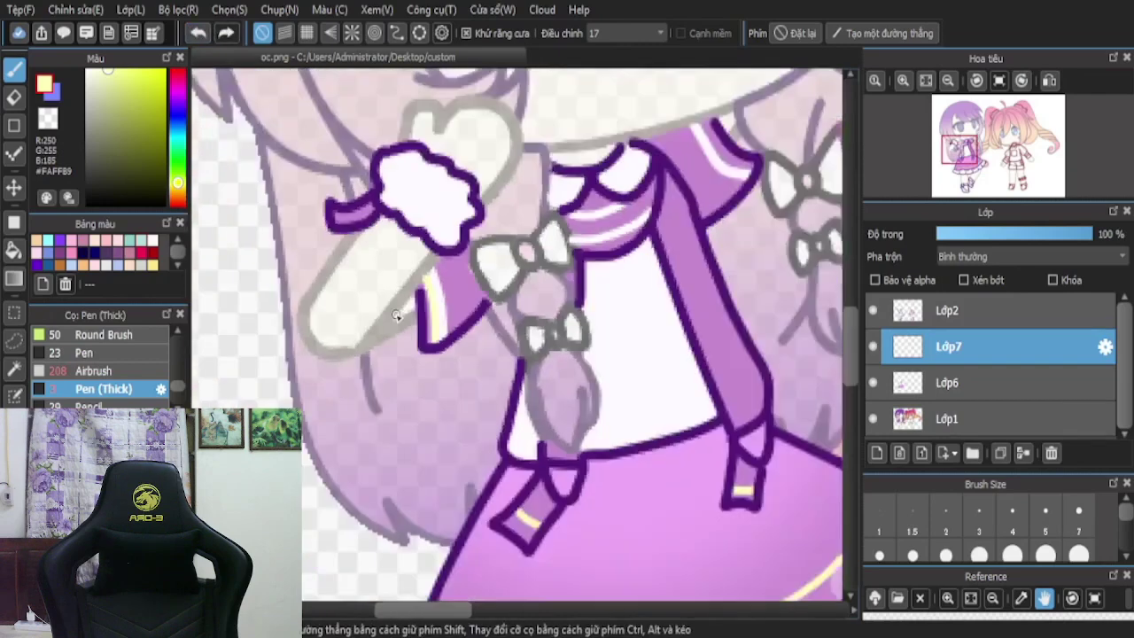
scroll(396, 316, down, 2)
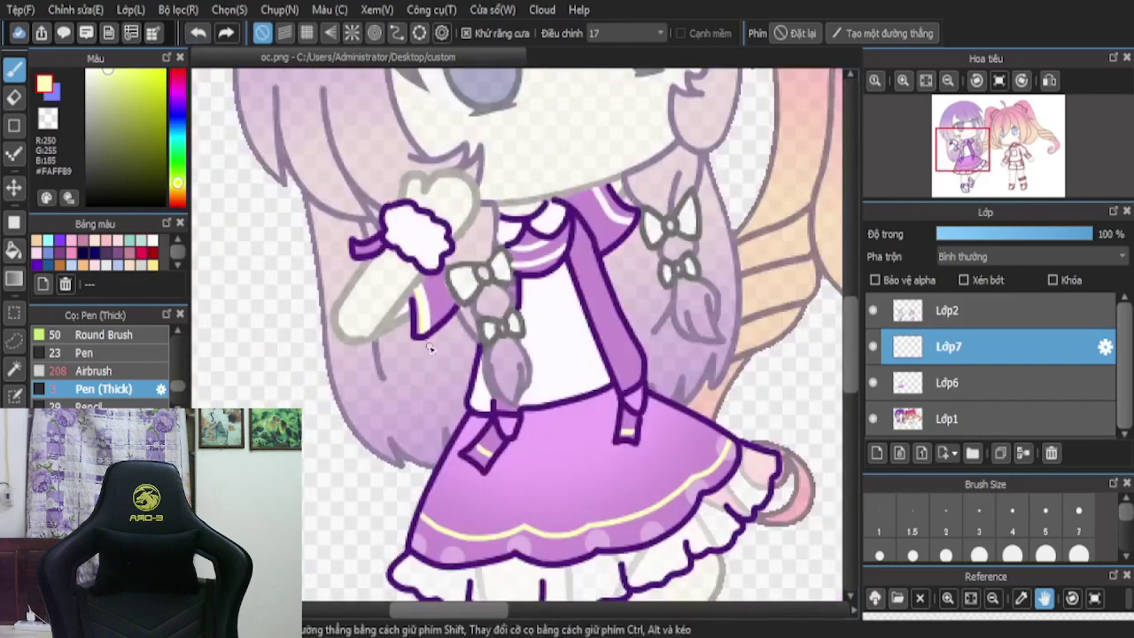
scroll(458, 314, up, 4)
click(196, 33)
- Paint pale yellow #FAFFB9 stripes parallel to the white stripes on both sleeves of the purple-haired girl
scroll(389, 294, up, 1)
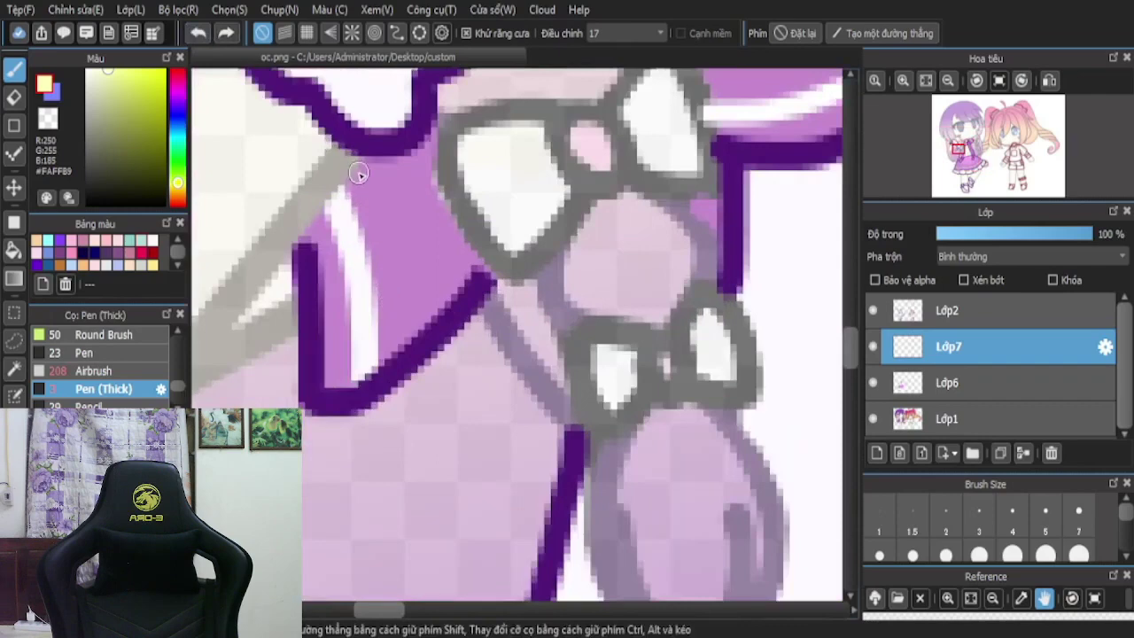
mouse_move(358, 174)
mouse_down()
mouse_move(393, 239)
mouse_move(405, 342)
mouse_up()
scroll(405, 345, down, 3)
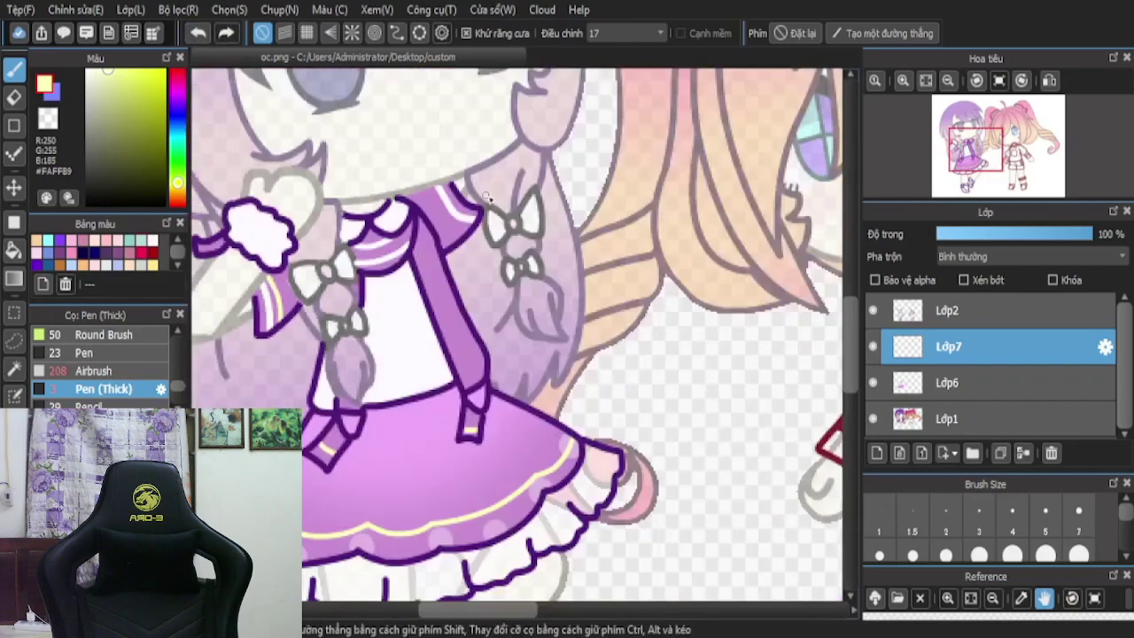
scroll(461, 199, up, 3)
mouse_move(357, 196)
mouse_down()
mouse_move(431, 325)
mouse_move(465, 345)
mouse_up()
scroll(497, 339, down, 5)
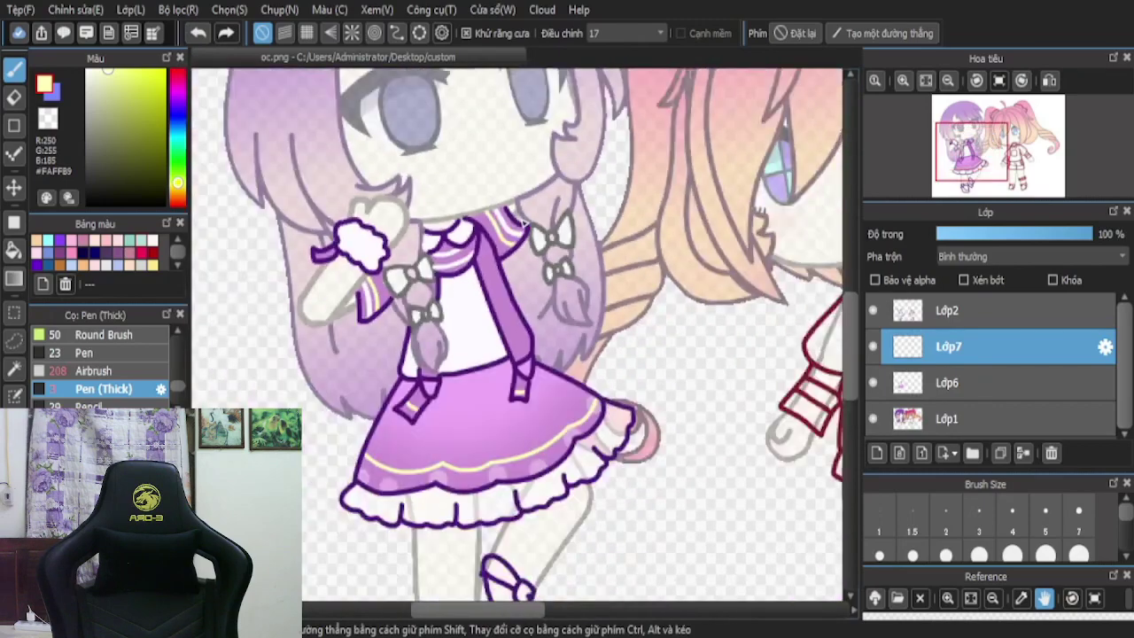
- Undo the straight yellow stroke on the white collar and repaint the trim following the collar's lower edge
scroll(544, 369, down, 3)
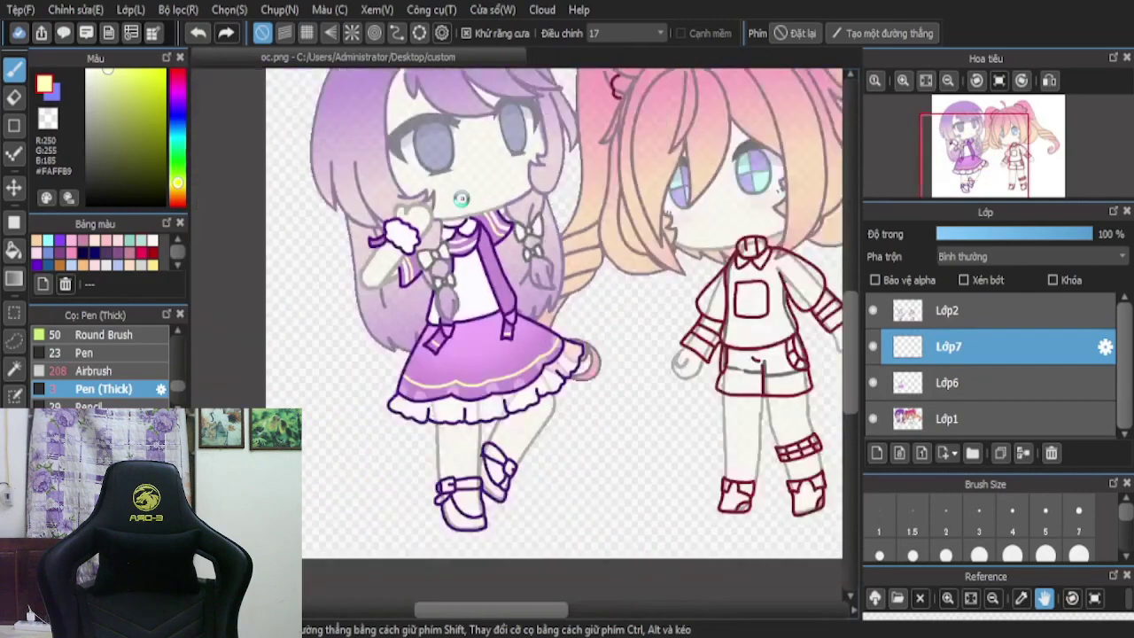
scroll(517, 217, up, 6)
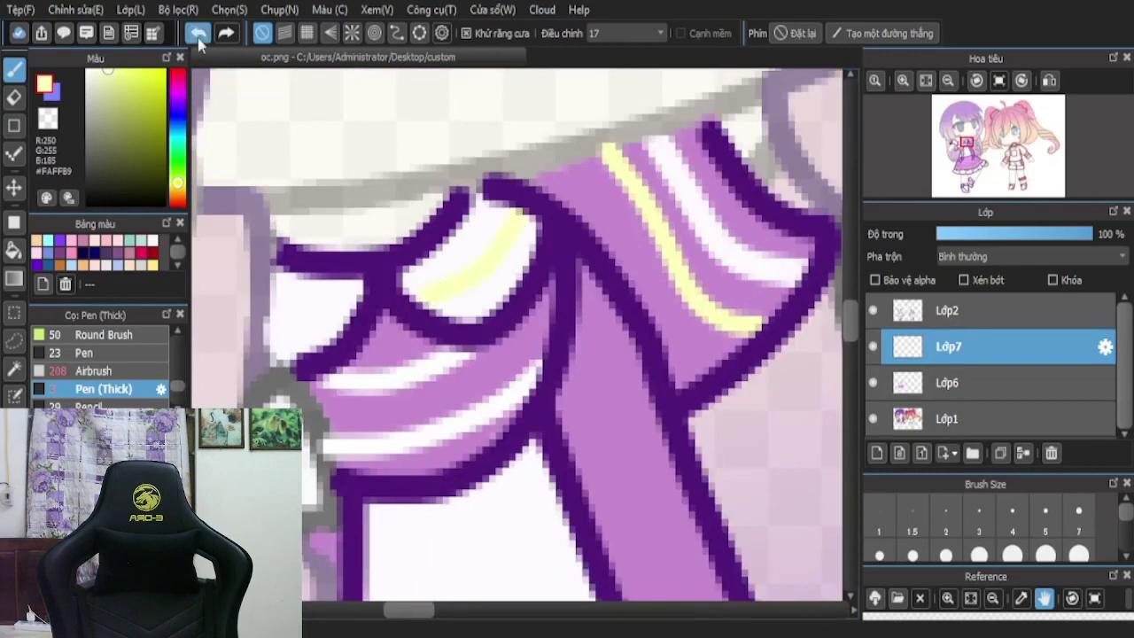
key(ctrl+z)
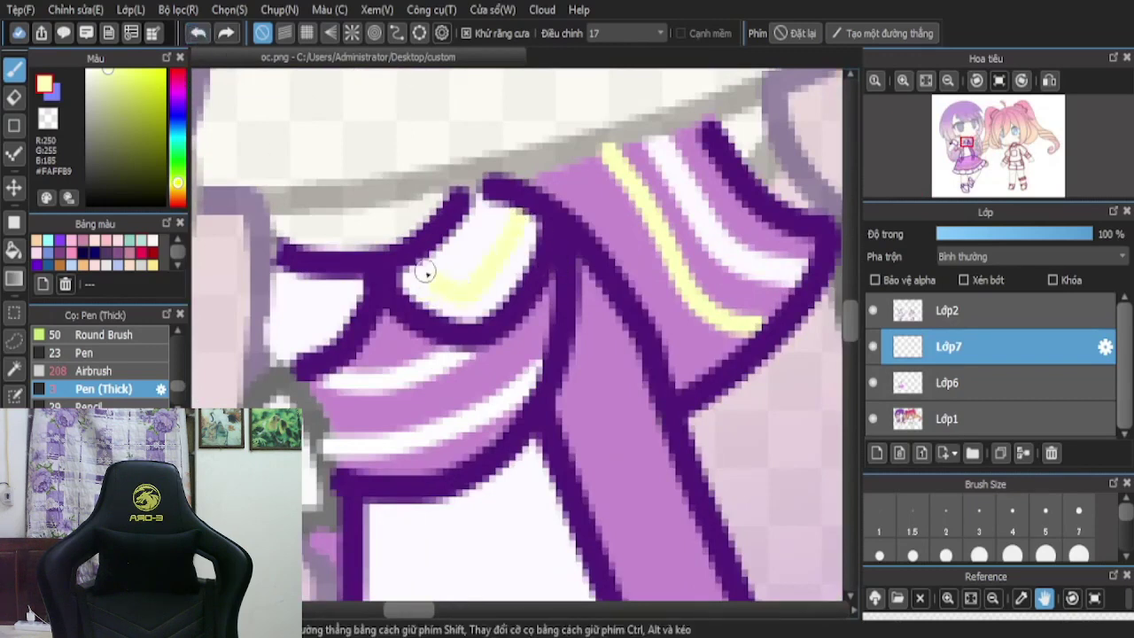
- Clip layer Lớp7 to the layer beneath it and merge it into Lớp6
scroll(276, 319, down, 5)
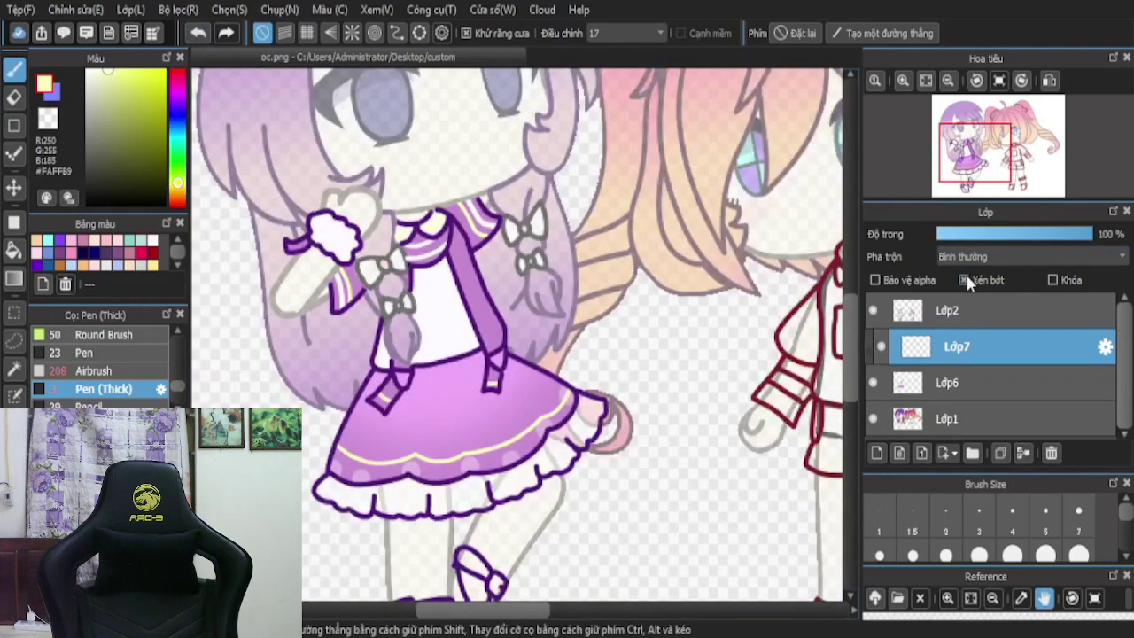
click(1023, 452)
scroll(426, 320, down, 5)
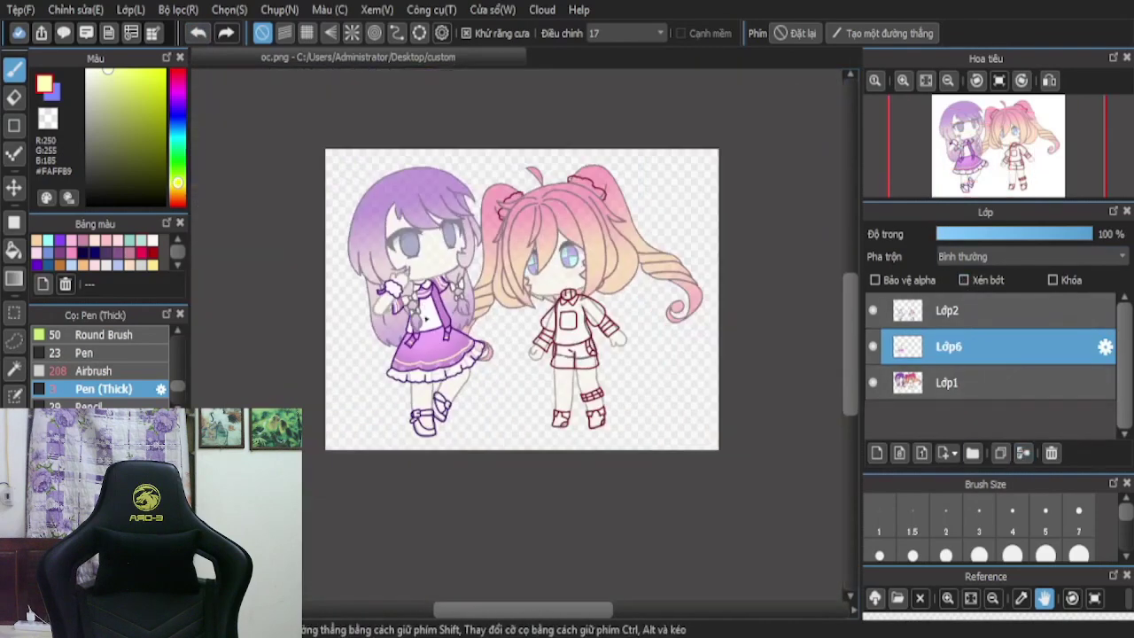
- Paint the strap and bow tail of the raised foot's shoe pale yellow with a size 7 brush
scroll(494, 458, up, 10)
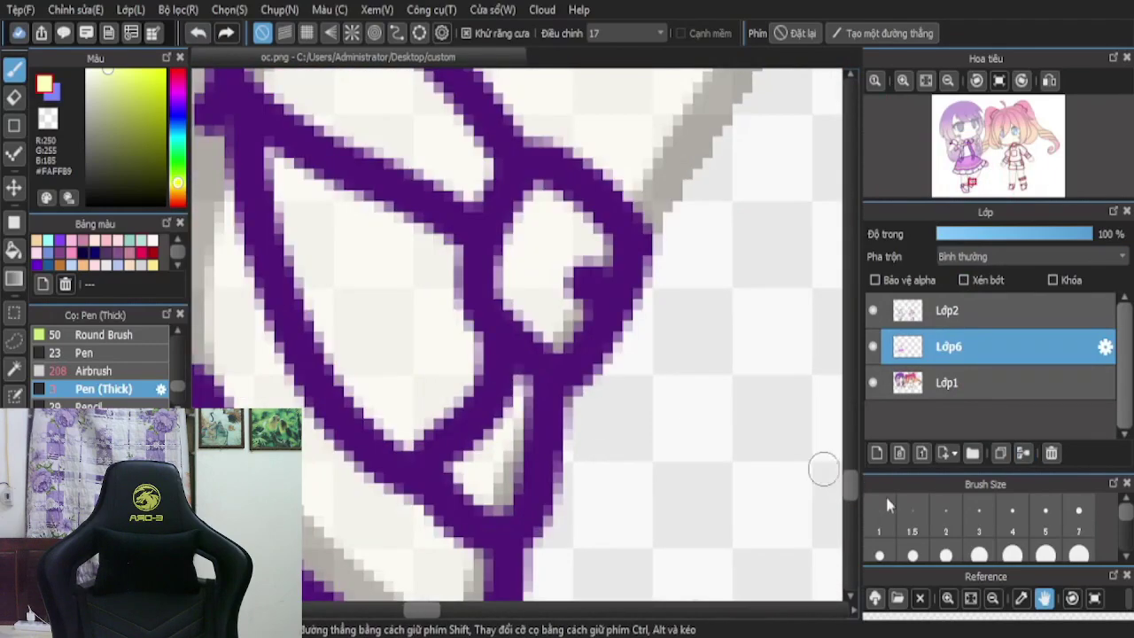
click(1078, 529)
scroll(537, 385, down, 4)
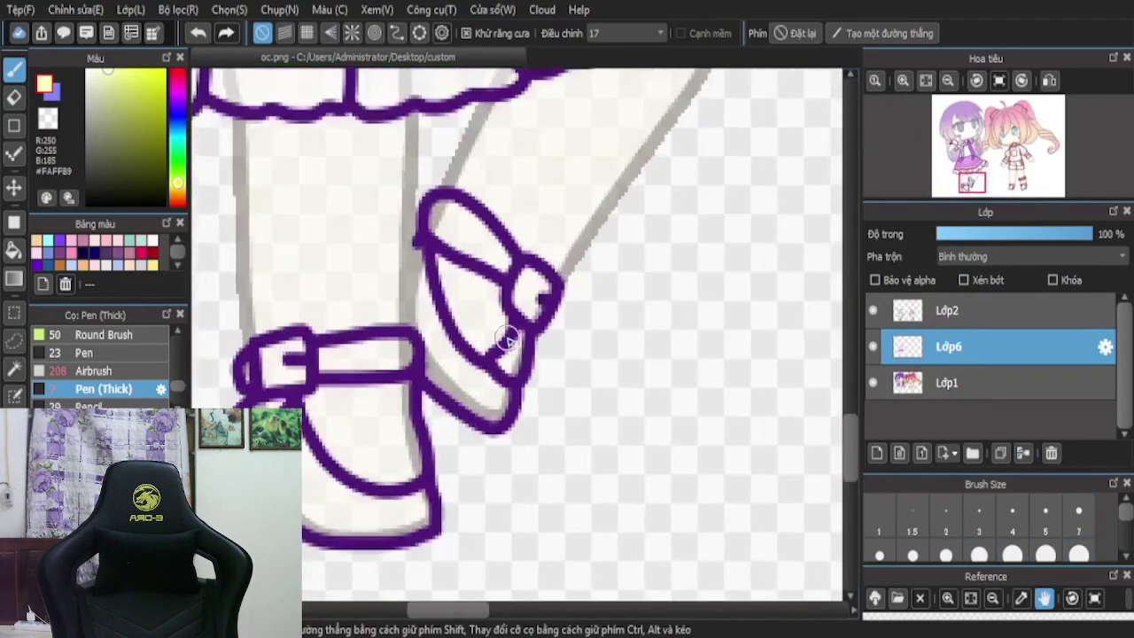
scroll(508, 340, up, 3)
scroll(511, 344, up, 1)
mouse_move(544, 329)
mouse_down()
mouse_move(506, 400)
mouse_move(526, 384)
mouse_up()
scroll(526, 385, down, 2)
scroll(494, 233, up, 2)
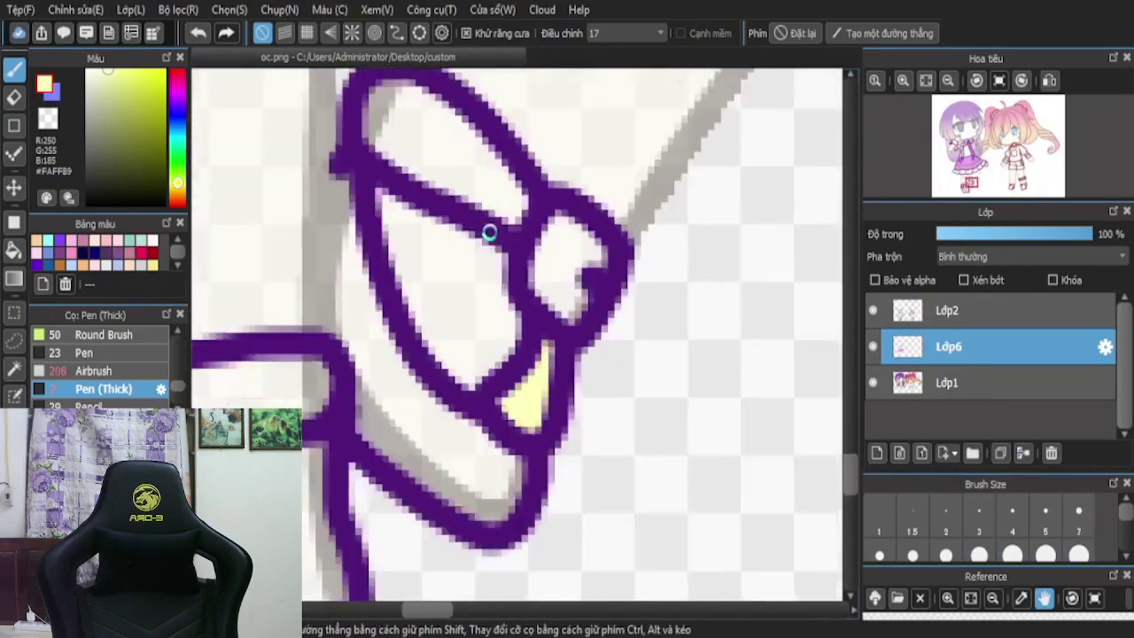
mouse_move(519, 200)
mouse_down()
mouse_move(466, 160)
mouse_move(489, 178)
mouse_move(493, 214)
mouse_move(526, 267)
mouse_move(452, 195)
mouse_move(448, 228)
mouse_up()
- Paint the strap and bow tail of the standing foot's shoe pale yellow
scroll(491, 222, down, 3)
scroll(490, 215, up, 1)
scroll(500, 251, down, 2)
scroll(399, 306, up, 2)
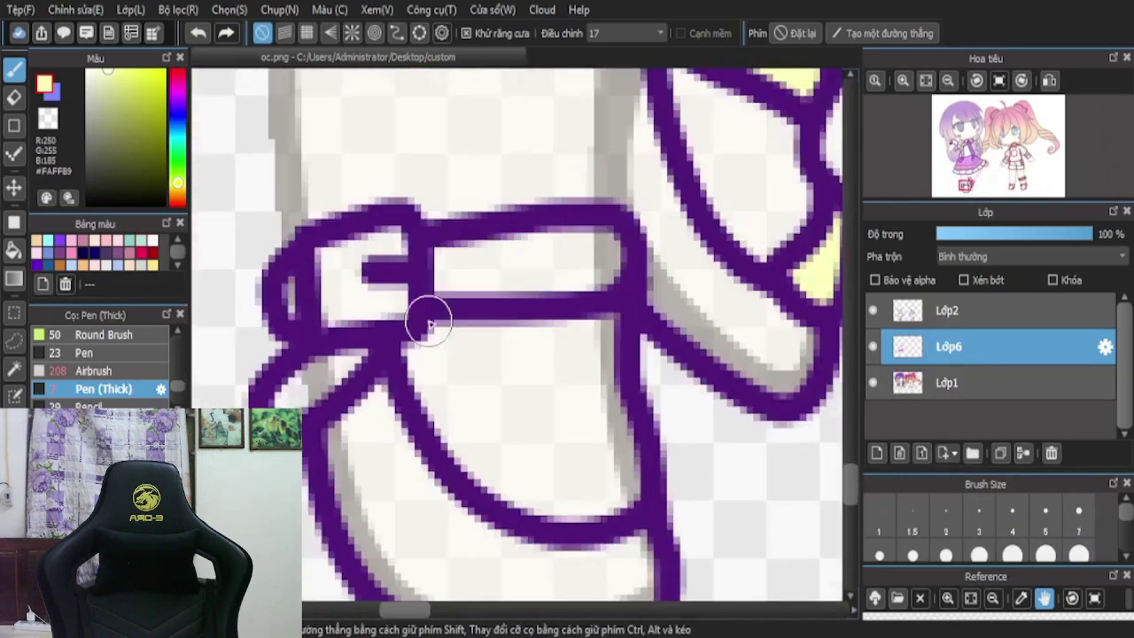
drag(506, 264, 463, 267)
drag(563, 277, 608, 253)
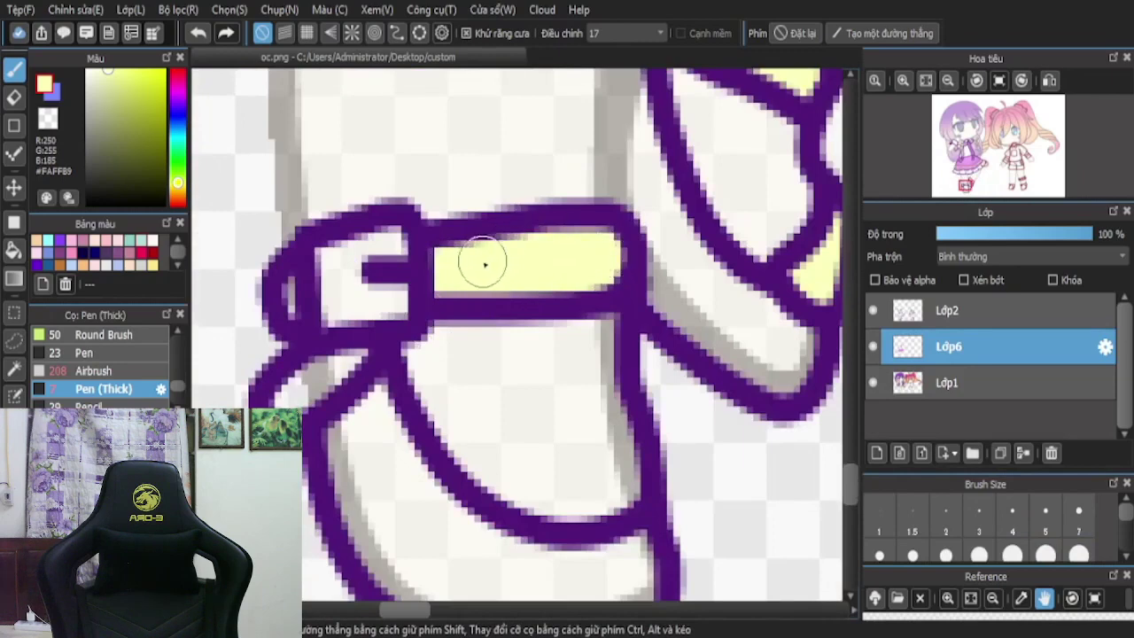
drag(336, 364, 355, 369)
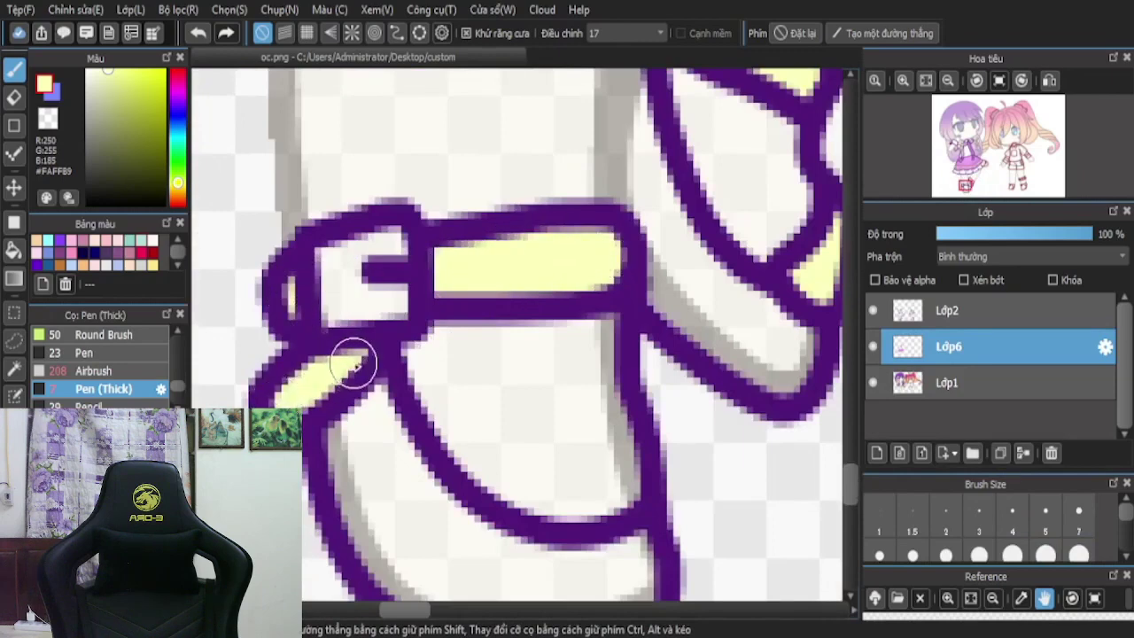
scroll(391, 299, down, 2)
scroll(400, 427, down, 2)
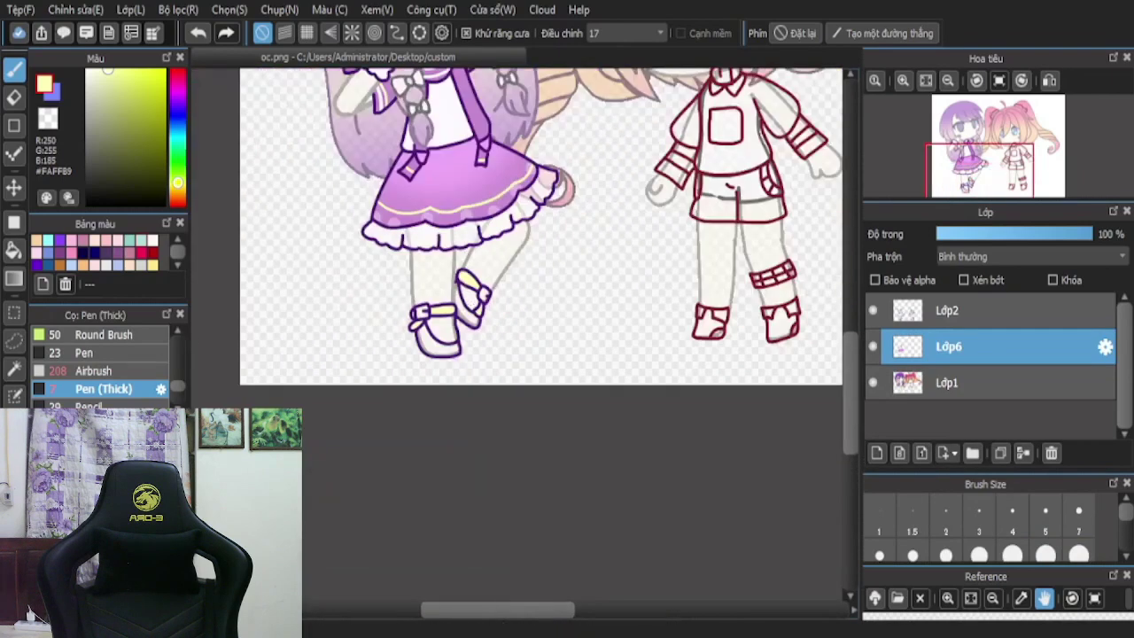
- Sample the skirt's light purple #EDA9F5 and paint along the inner edge of the raised foot's shoe
scroll(451, 142, up, 3)
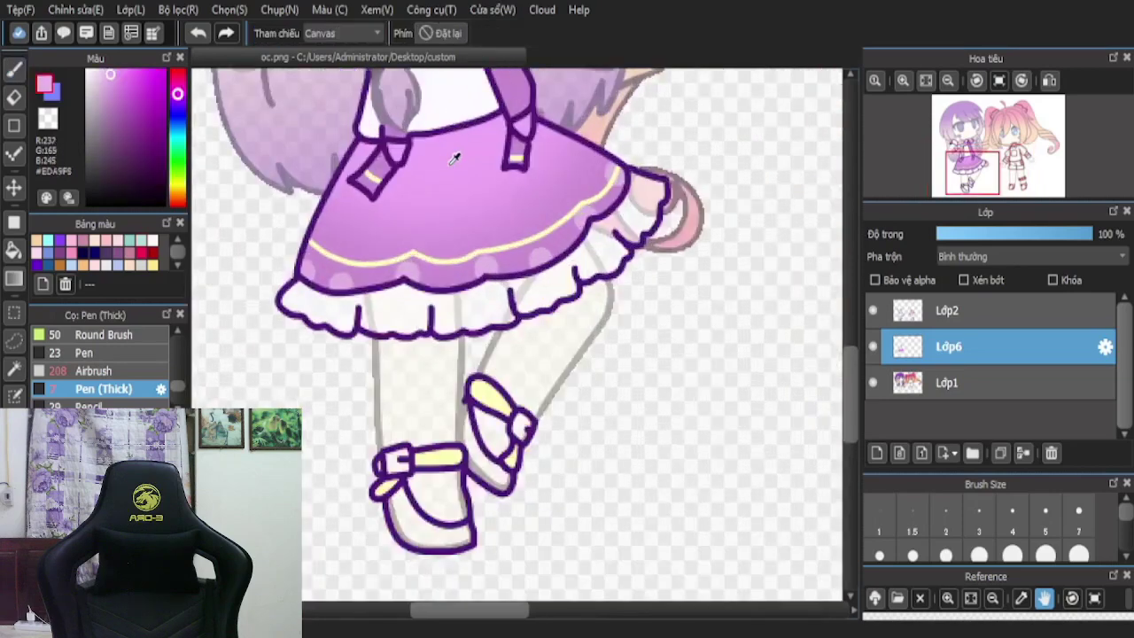
alt+click(452, 156)
scroll(411, 485, up, 4)
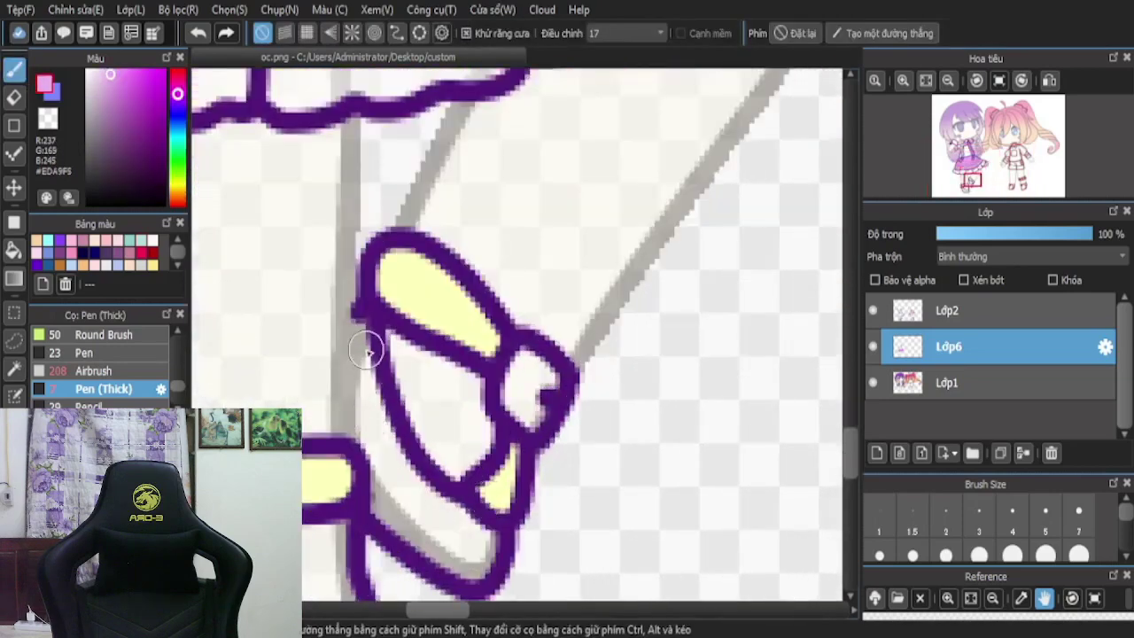
scroll(435, 398, up, 2)
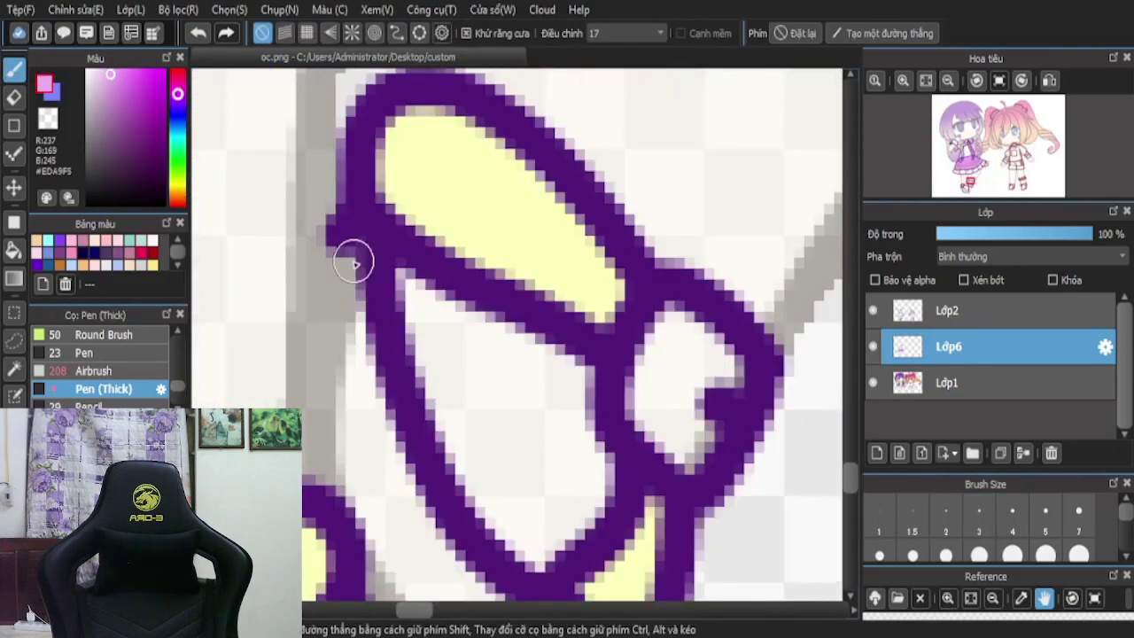
drag(354, 260, 359, 512)
scroll(380, 399, down, 3)
scroll(410, 541, up, 3)
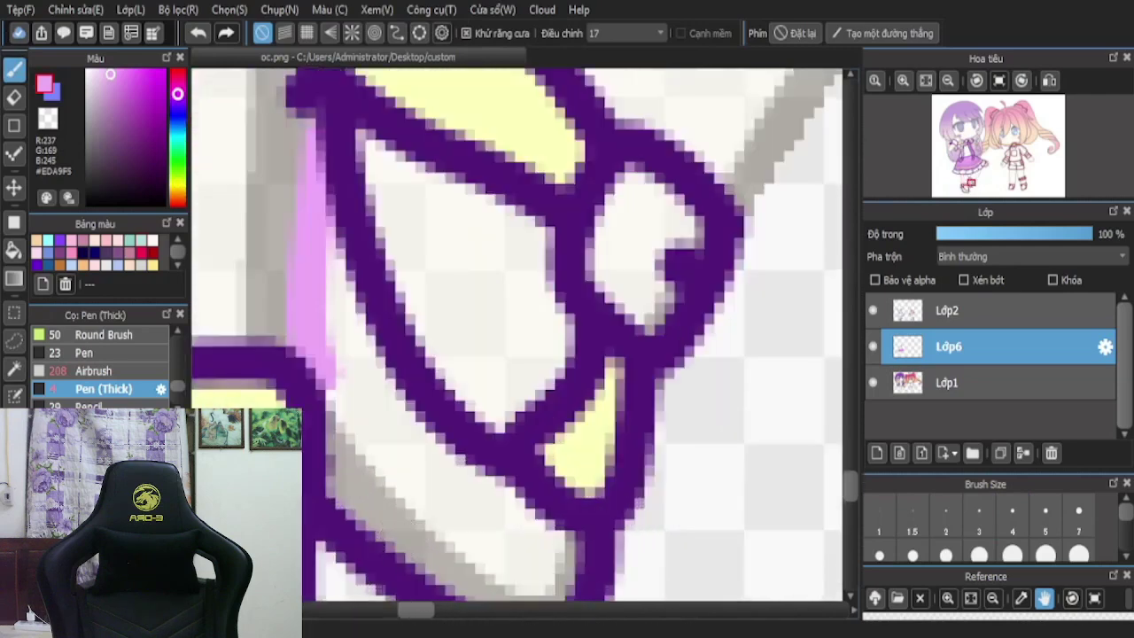
- Fill the rest of the raised foot's shoe body with light purple using a size 7 brush
click(1079, 514)
mouse_move(336, 222)
mouse_down()
mouse_move(552, 558)
mouse_move(439, 536)
mouse_up()
drag(377, 509, 340, 461)
mouse_move(445, 503)
mouse_down()
mouse_move(497, 531)
mouse_move(506, 497)
mouse_up()
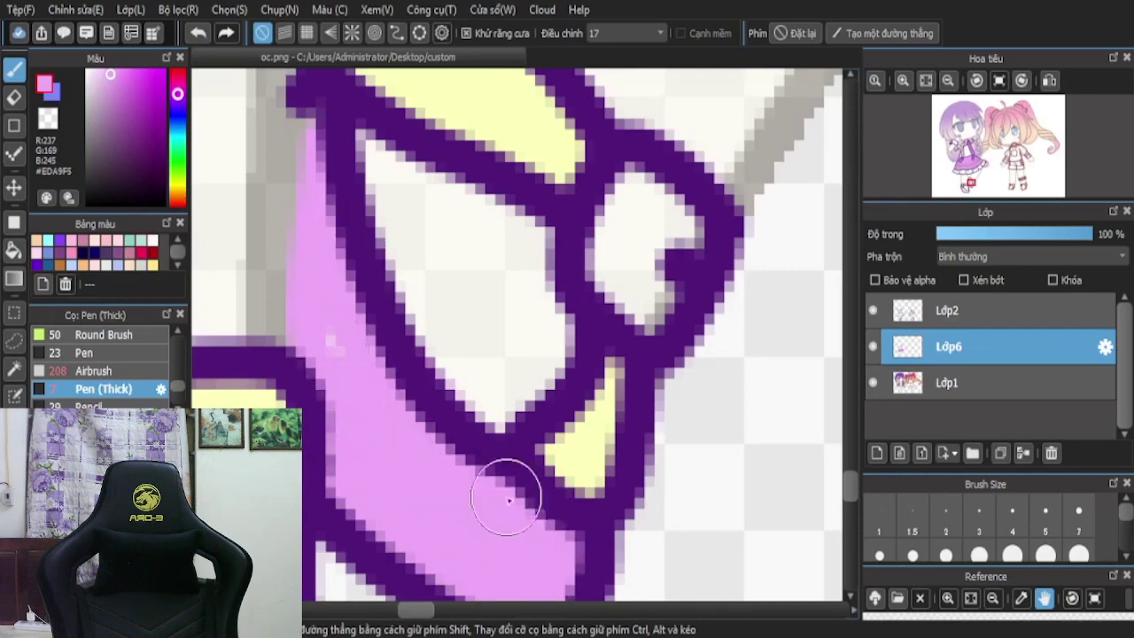
scroll(456, 412, down, 2)
scroll(433, 438, up, 1)
drag(431, 309, 419, 370)
scroll(416, 368, down, 2)
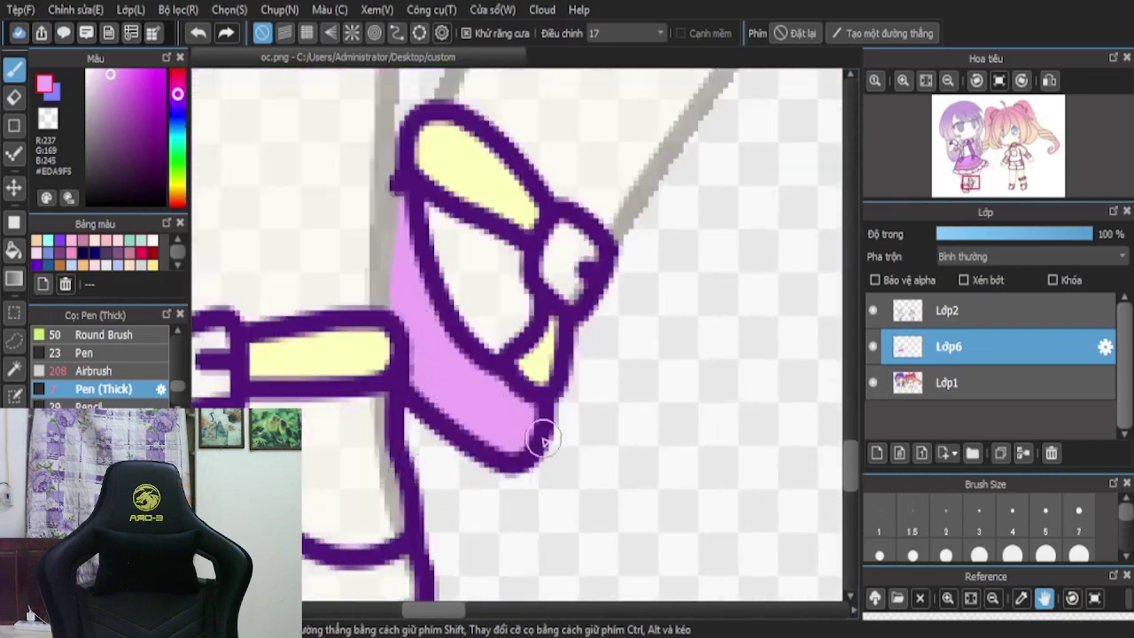
- Fill the body of the standing foot's shoe with the same light purple
scroll(367, 470, down, 2)
scroll(367, 471, up, 3)
mouse_move(261, 288)
mouse_down()
mouse_move(228, 340)
mouse_move(243, 394)
mouse_up()
mouse_move(306, 486)
mouse_down()
mouse_move(506, 507)
mouse_move(534, 491)
mouse_move(536, 465)
mouse_move(472, 477)
mouse_move(361, 466)
mouse_move(271, 404)
mouse_move(260, 342)
mouse_move(321, 407)
mouse_move(421, 469)
mouse_move(518, 469)
mouse_move(489, 488)
mouse_move(324, 467)
mouse_move(289, 361)
mouse_up()
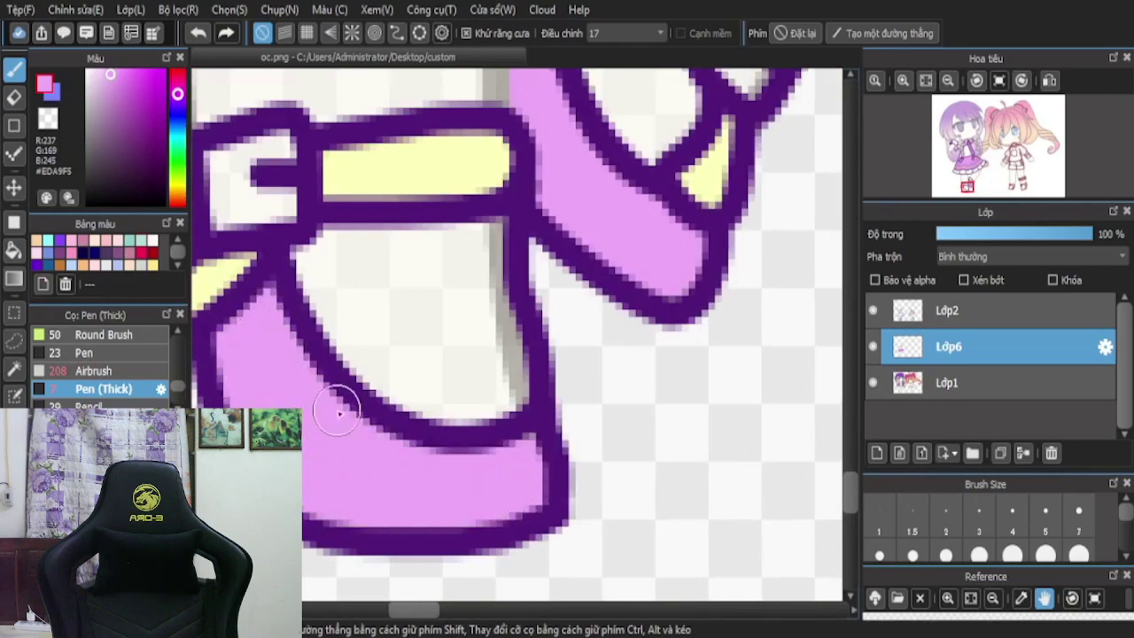
scroll(434, 350, down, 5)
scroll(363, 352, up, 5)
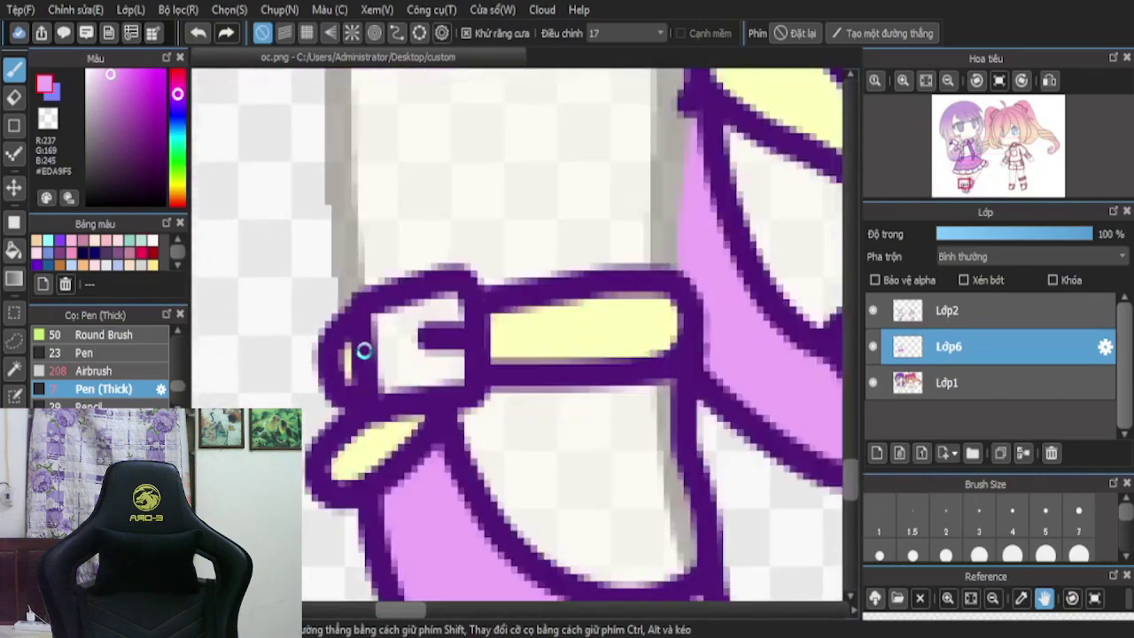
- Raise layer Lớp1's opacity to 100% to check the colours on the full drawing, and lower it again
scroll(357, 306, down, 7)
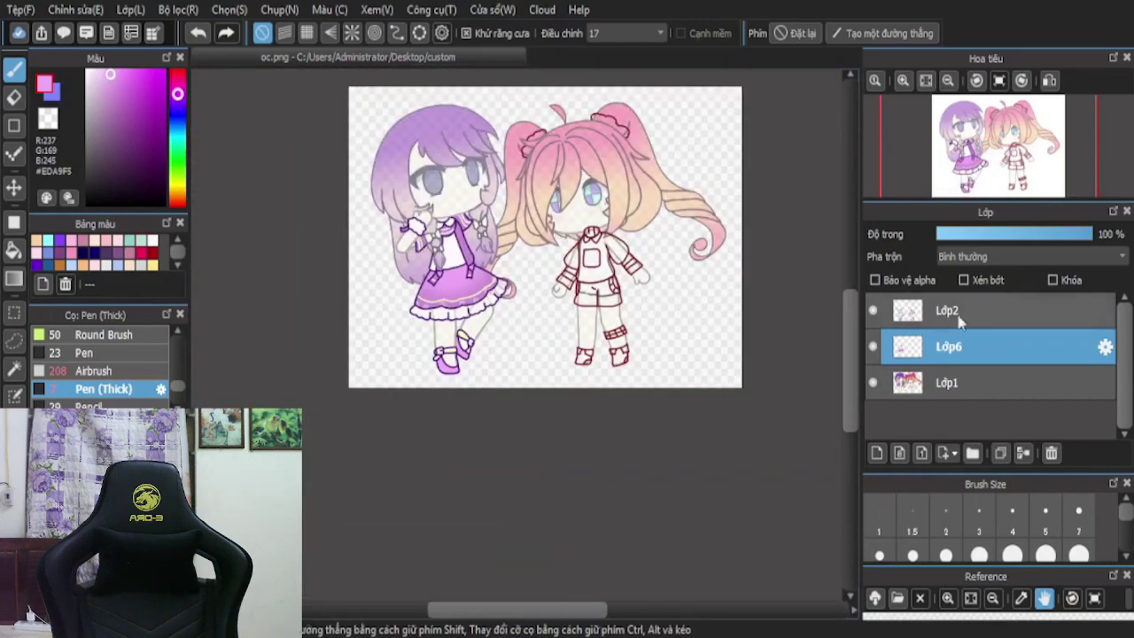
click(953, 388)
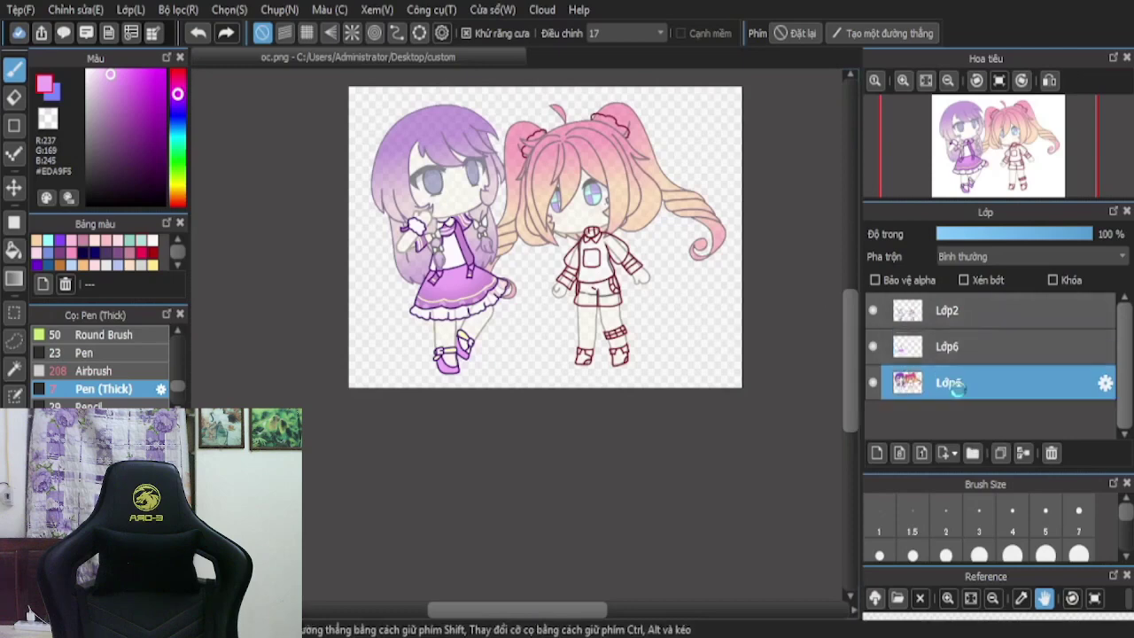
drag(1031, 237, 1129, 235)
scroll(589, 196, up, 3)
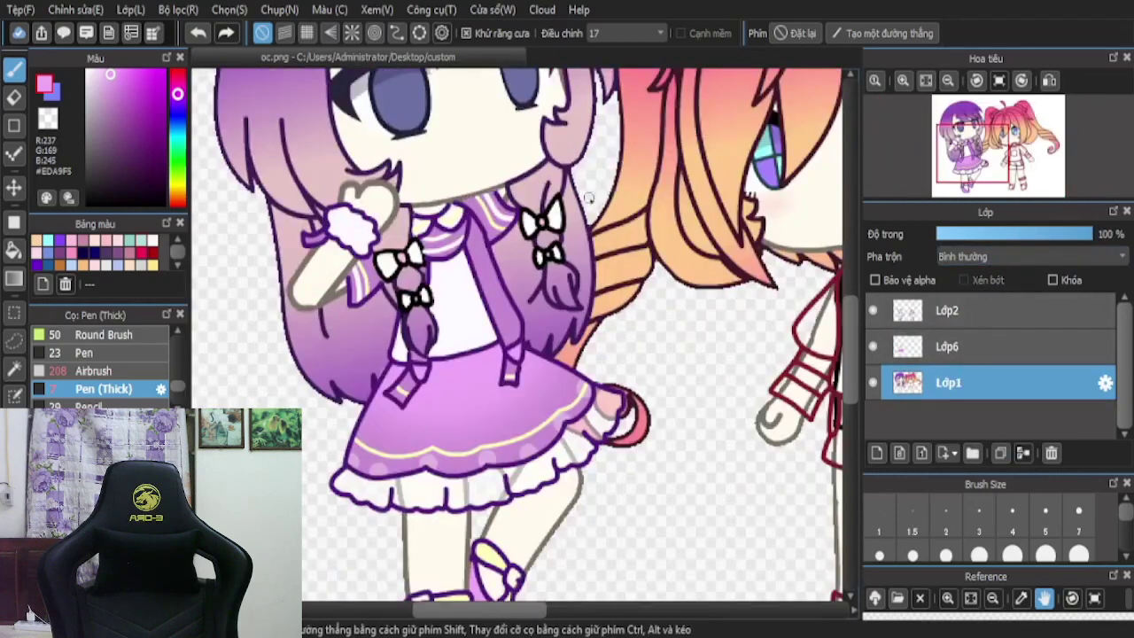
scroll(571, 376, down, 2)
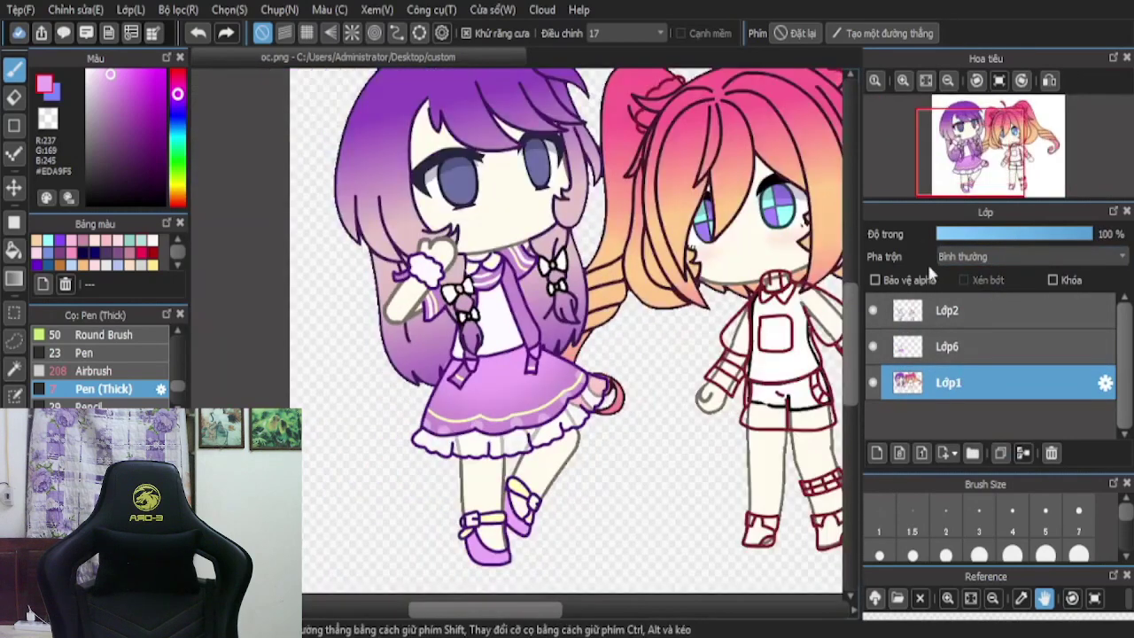
click(934, 345)
click(946, 374)
click(1010, 235)
- Select layer Lớp2 and sample the purple #C689CD of the suspender strap for the brush
click(983, 310)
scroll(611, 280, up, 5)
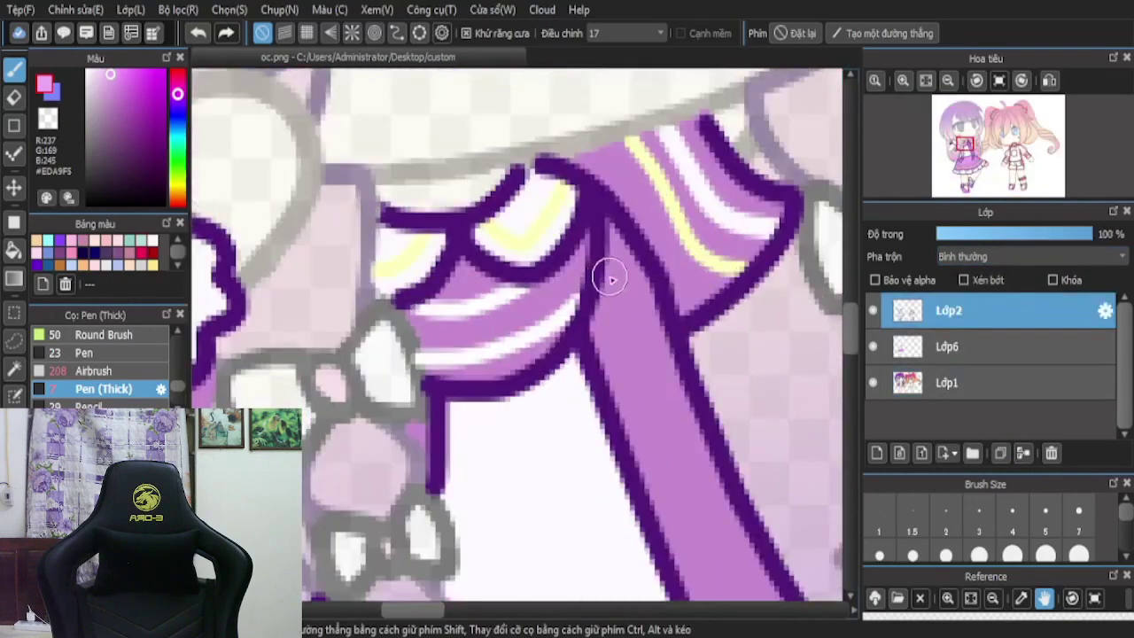
scroll(610, 278, up, 2)
key(i)
click(601, 372)
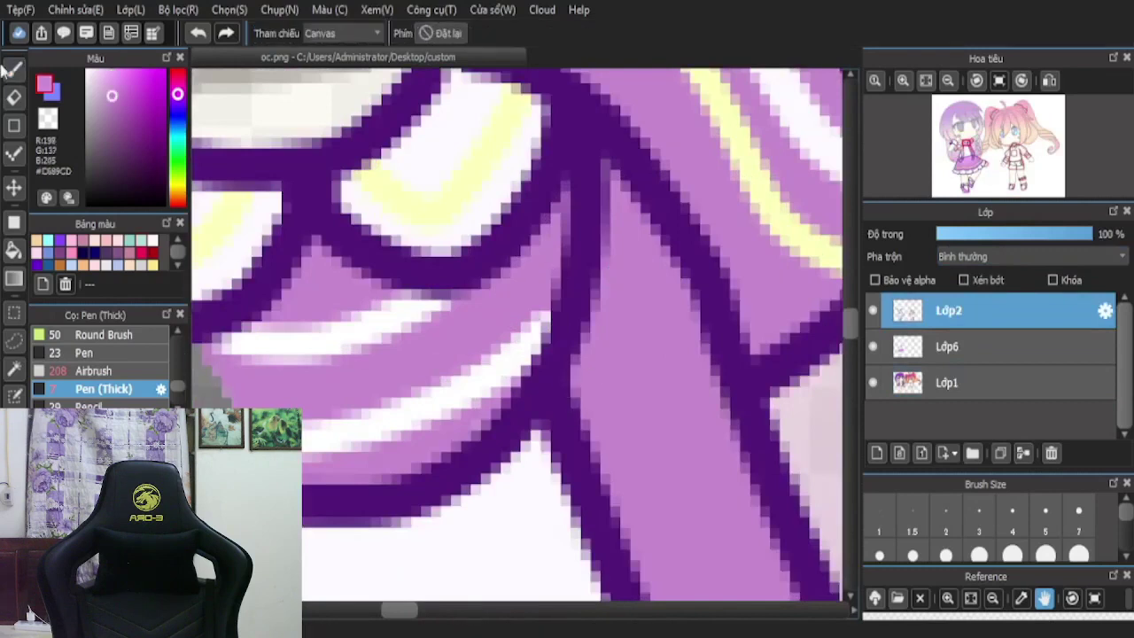
click(15, 68)
- Try painting purple over the dark outline between the collar and strap directly on Lớp2, and undo it
mouse_move(506, 203)
mouse_down()
mouse_move(581, 196)
mouse_move(580, 312)
mouse_move(585, 348)
mouse_up()
click(198, 33)
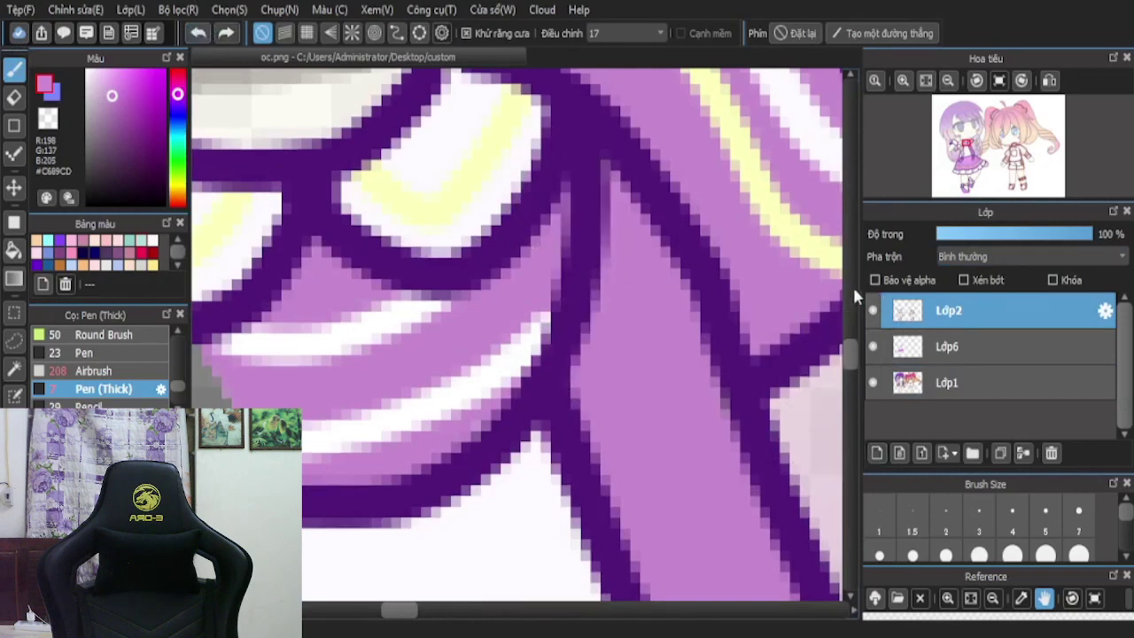
- Add a clipping layer above Lớp2 and paint purple #C689CD over the dark outline between the collar and strap
click(891, 450)
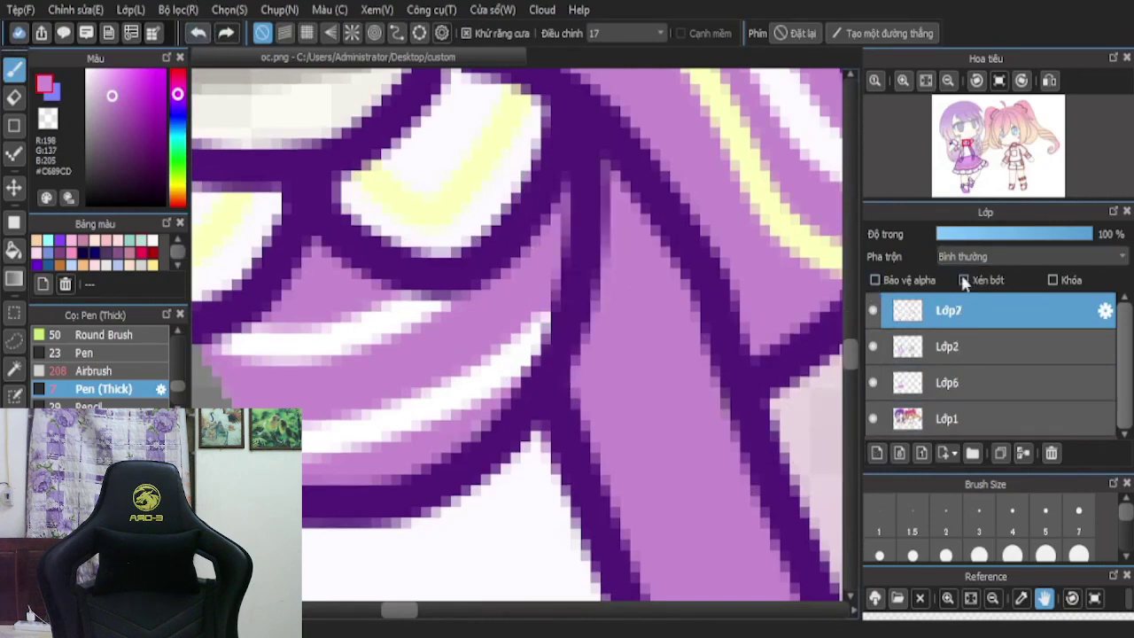
click(964, 280)
mouse_move(579, 195)
mouse_down()
mouse_move(602, 264)
mouse_move(582, 341)
mouse_move(588, 232)
mouse_up()
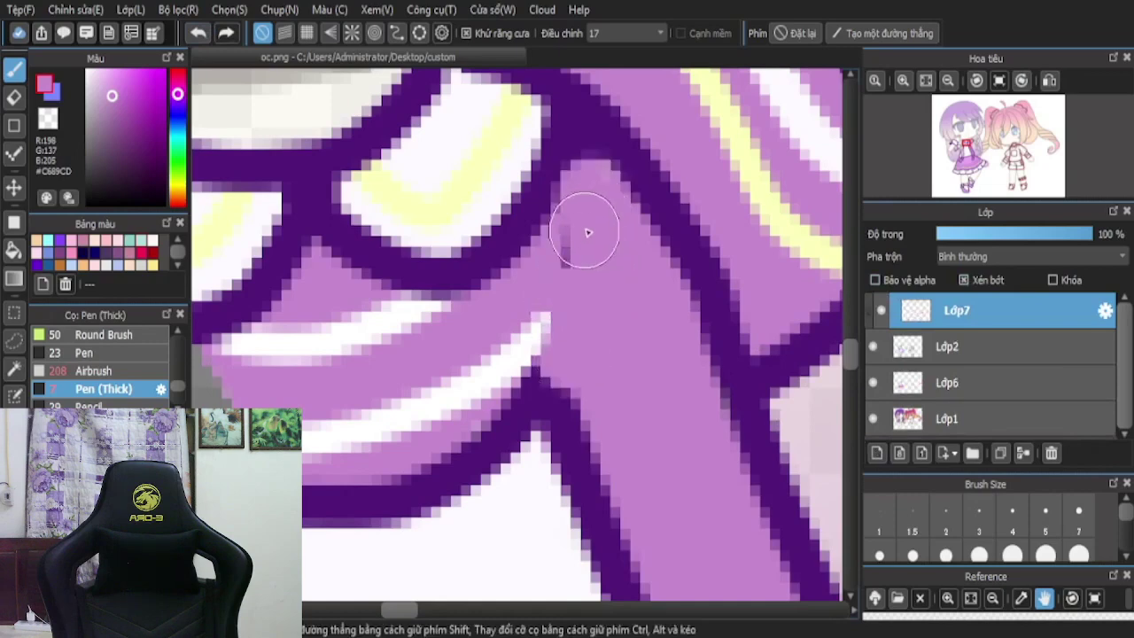
scroll(588, 239, down, 1)
scroll(440, 317, down, 1)
scroll(385, 376, down, 1)
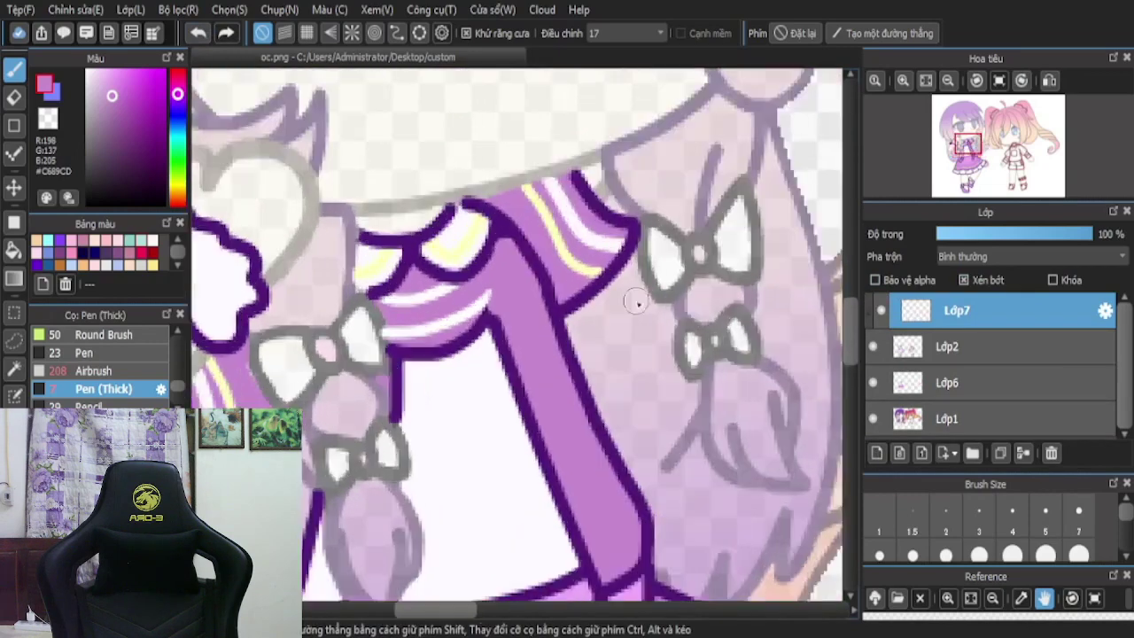
- Paint purple #C689CD over the dark outlines of both suspender strap ends on the skirt, on clipping layer Lớp7
scroll(536, 321, down, 1)
scroll(362, 284, up, 3)
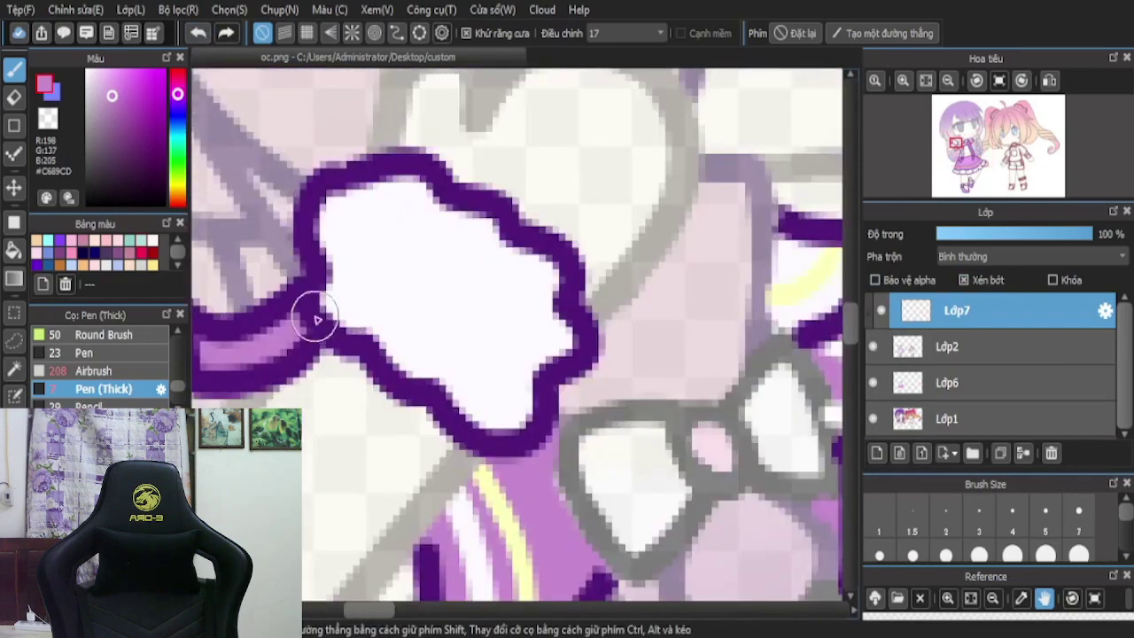
scroll(382, 279, down, 2)
scroll(603, 367, down, 3)
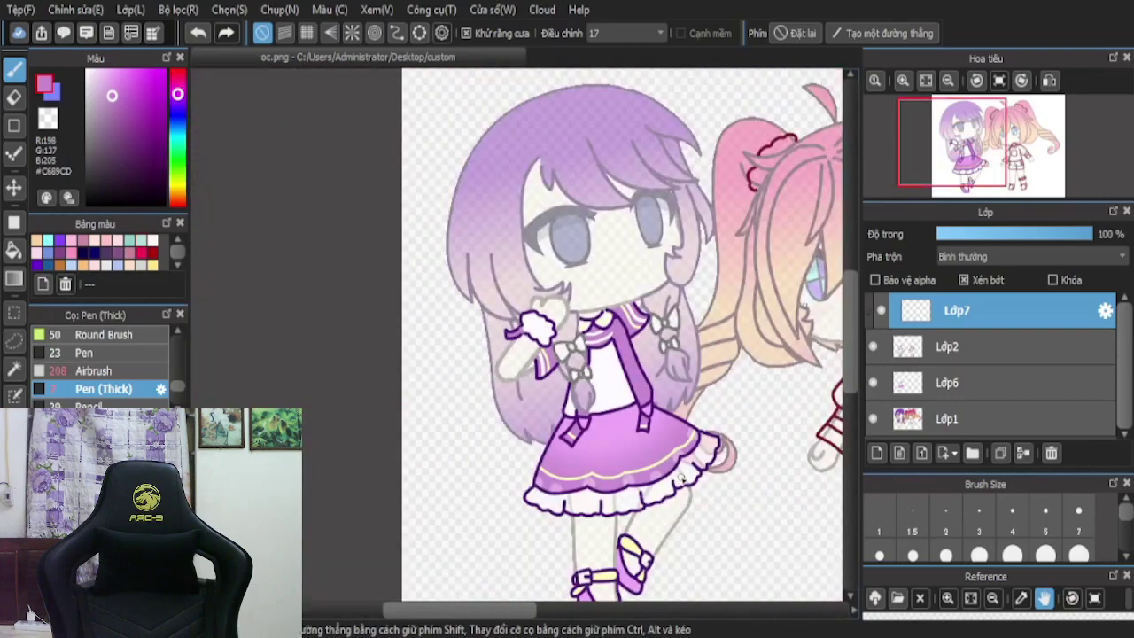
scroll(665, 454, up, 1)
scroll(653, 430, up, 2)
scroll(612, 410, up, 2)
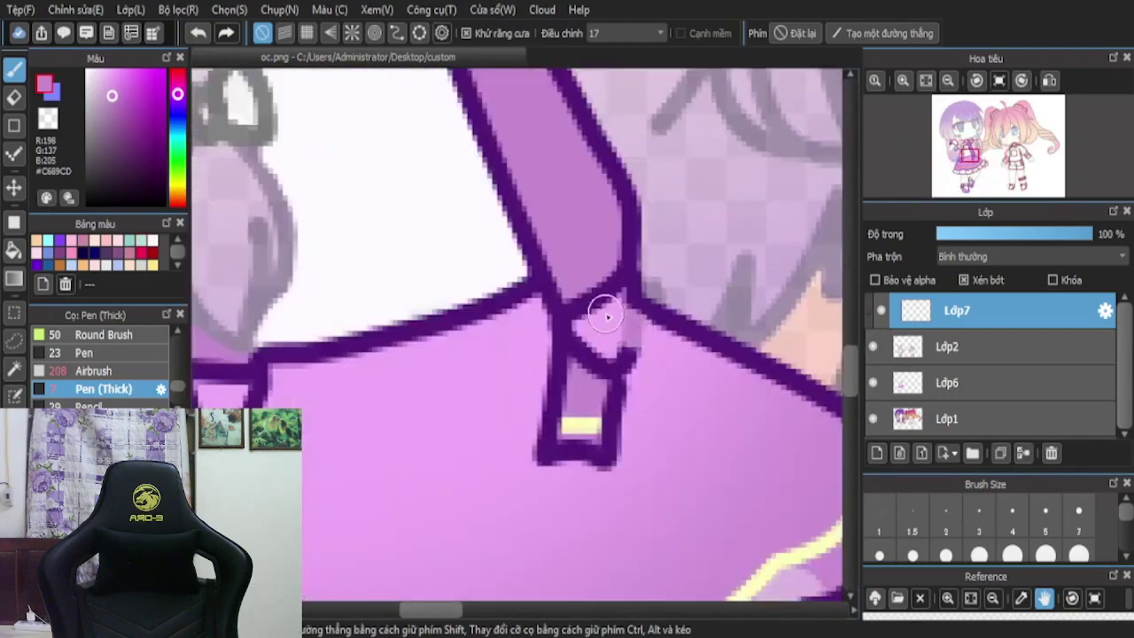
mouse_move(608, 316)
mouse_down()
mouse_move(605, 283)
mouse_move(615, 329)
mouse_move(555, 301)
mouse_move(552, 386)
mouse_move(565, 308)
mouse_move(548, 479)
mouse_move(539, 461)
mouse_move(538, 395)
mouse_move(623, 456)
mouse_move(609, 356)
mouse_move(626, 351)
mouse_move(573, 442)
mouse_move(611, 363)
mouse_move(542, 402)
mouse_up()
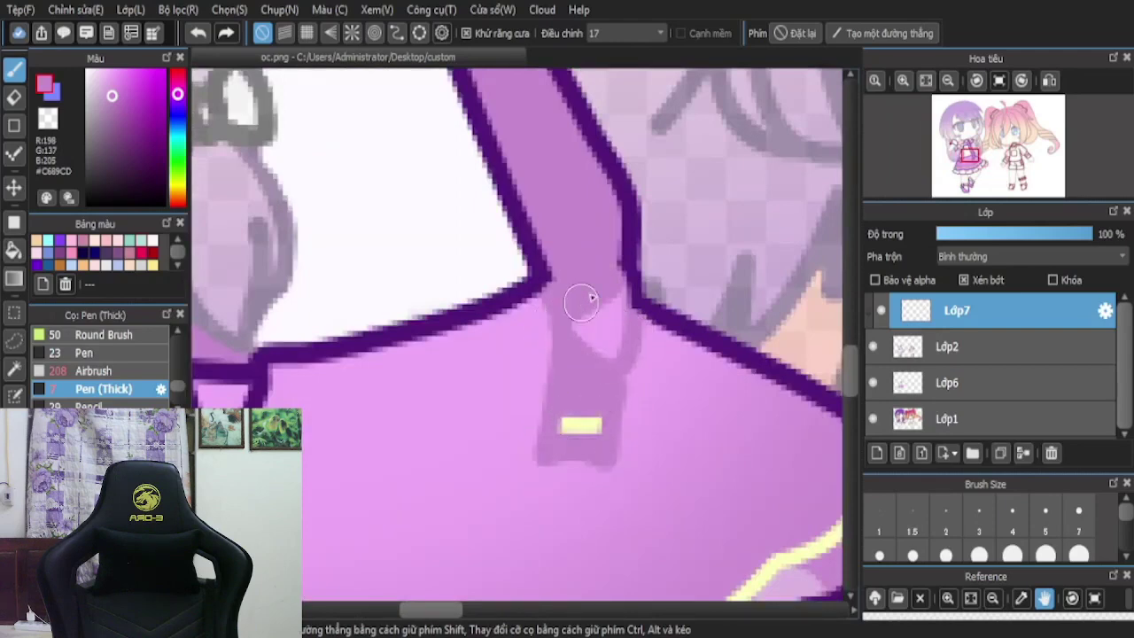
scroll(585, 323, down, 3)
scroll(452, 356, up, 4)
mouse_move(455, 275)
mouse_down()
mouse_move(447, 311)
mouse_move(574, 296)
mouse_move(502, 269)
mouse_move(482, 281)
mouse_move(486, 293)
mouse_move(480, 272)
mouse_move(487, 317)
mouse_move(493, 307)
mouse_move(413, 419)
mouse_move(559, 309)
mouse_move(397, 518)
mouse_move(449, 429)
mouse_move(459, 329)
mouse_move(321, 422)
mouse_move(410, 409)
mouse_move(424, 307)
mouse_move(430, 371)
mouse_up()
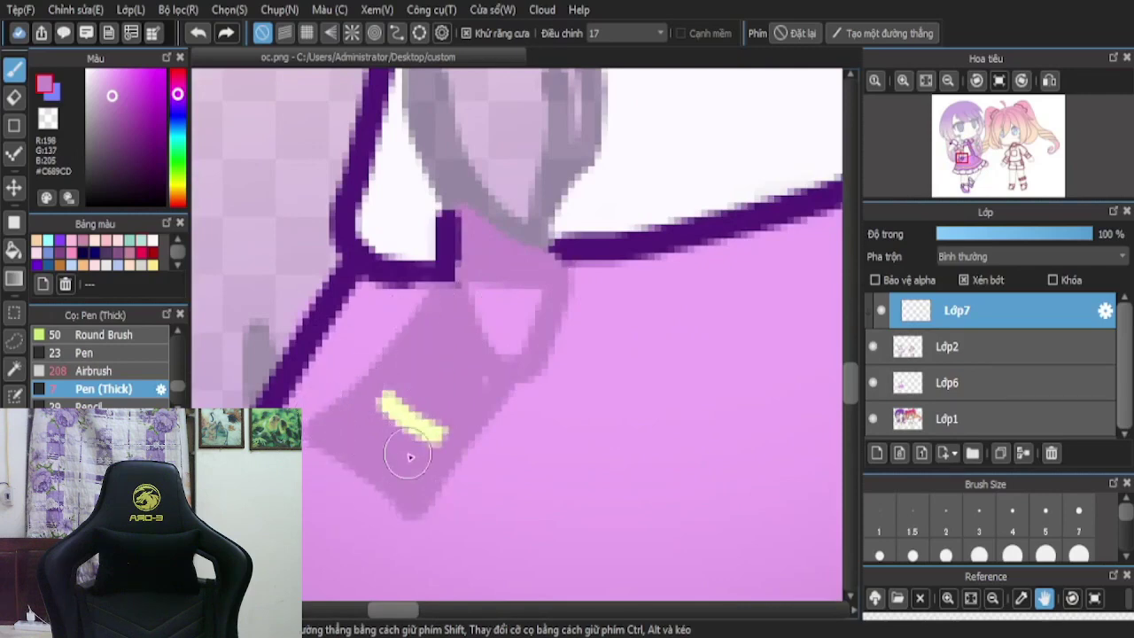
- Lower clipping layer Lớp7's opacity to 56% and merge it down into Lớp2
scroll(360, 381, down, 2)
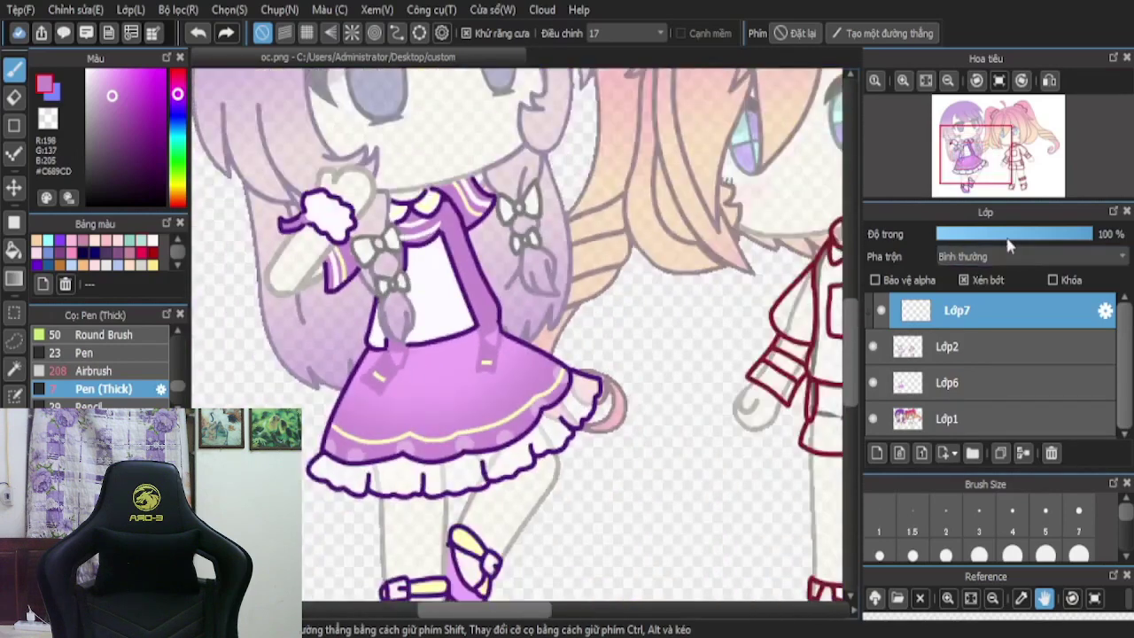
mouse_move(1008, 246)
mouse_down()
mouse_move(1060, 241)
mouse_move(1024, 241)
mouse_up()
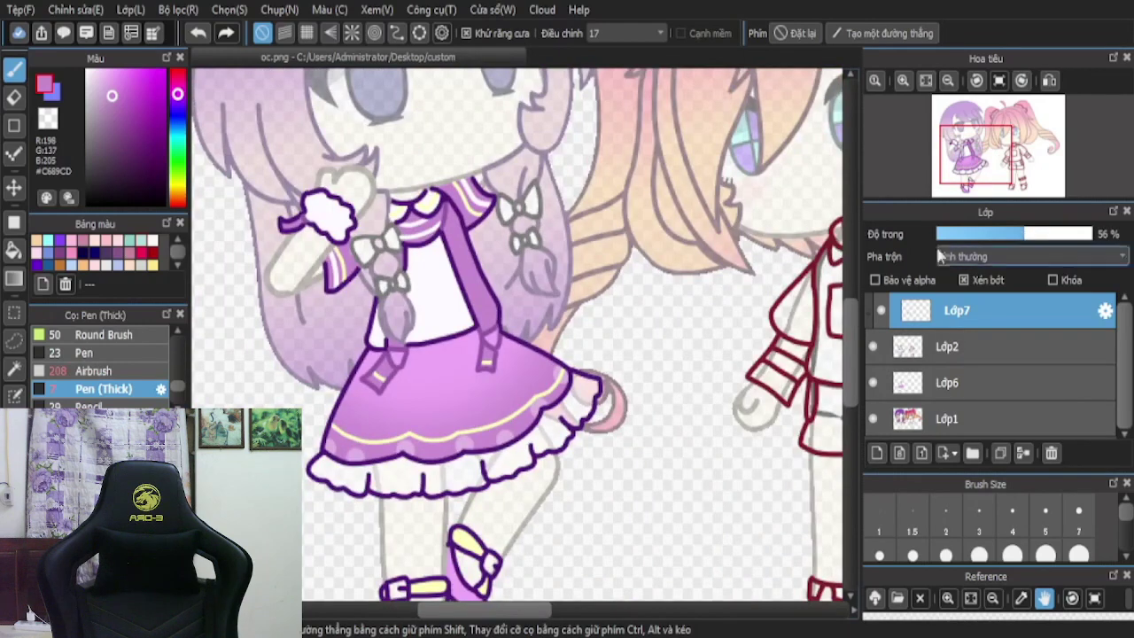
click(1022, 453)
- Add a clipping layer above Lớp2 and paint white #FFFFFF over the dark fold lines of the skirt's ruffle
click(875, 455)
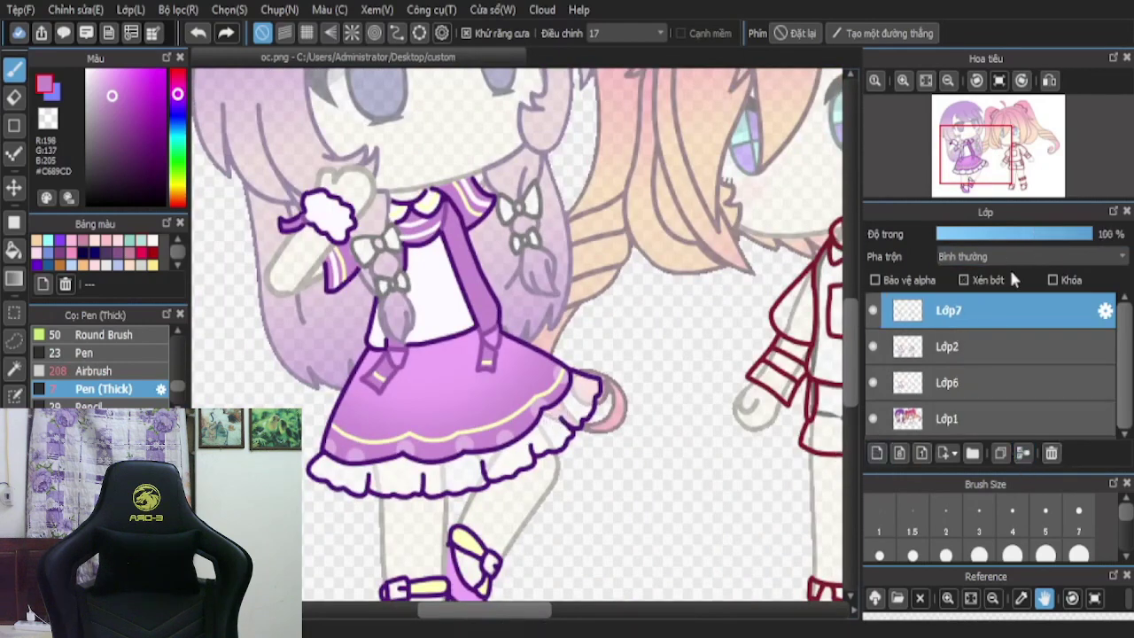
click(966, 280)
scroll(660, 452, up, 3)
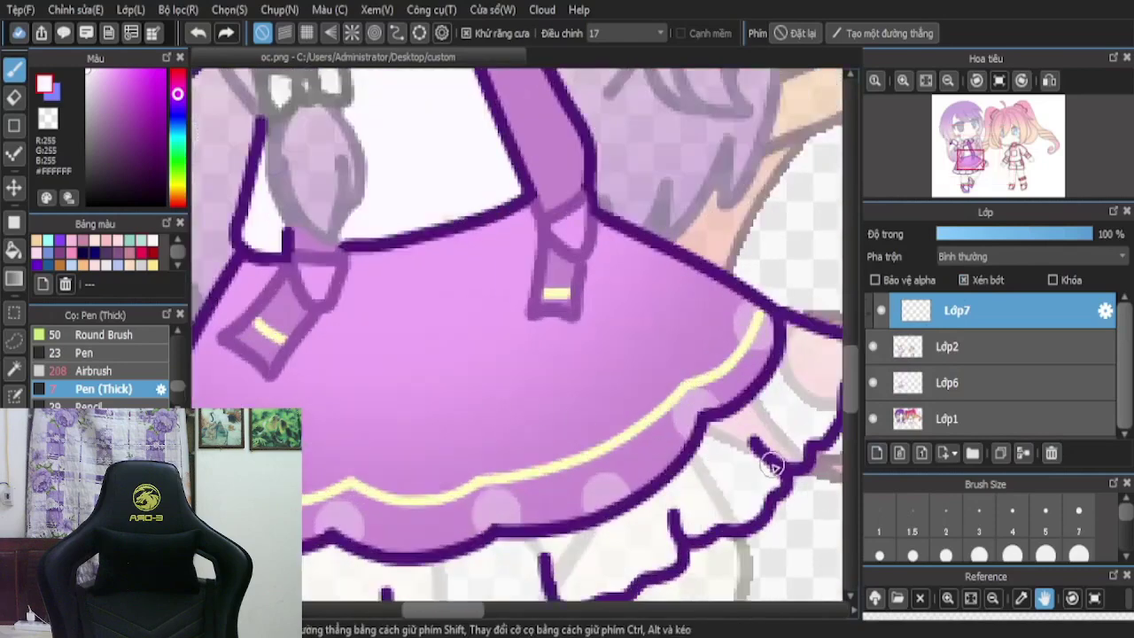
mouse_move(773, 468)
mouse_down()
mouse_move(754, 420)
mouse_move(749, 472)
mouse_up()
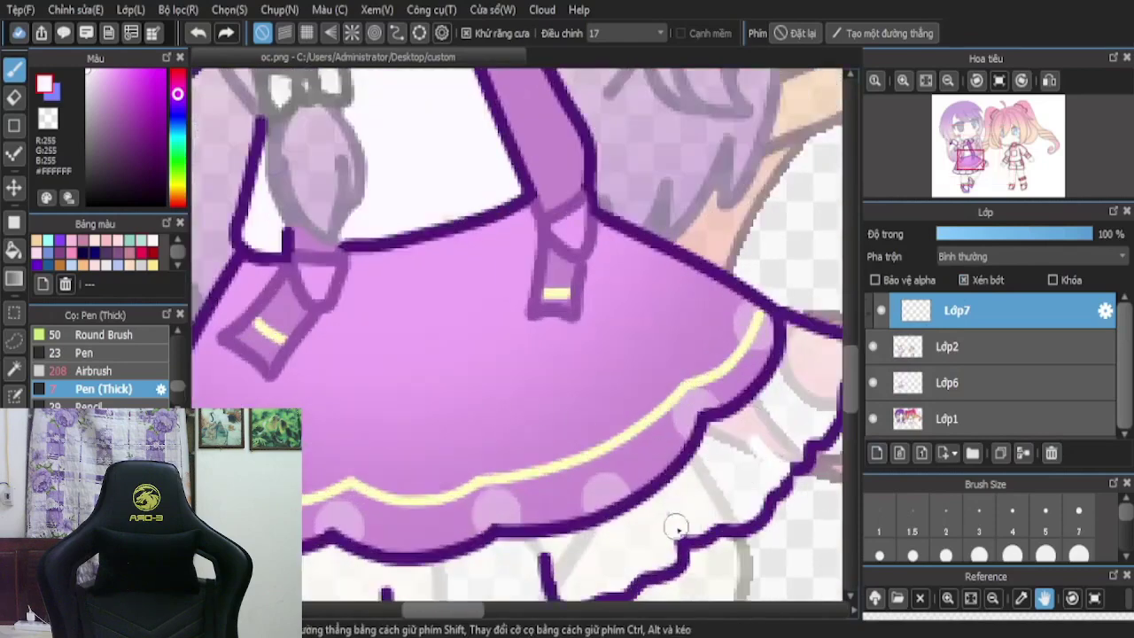
scroll(677, 524, down, 3)
scroll(572, 463, up, 4)
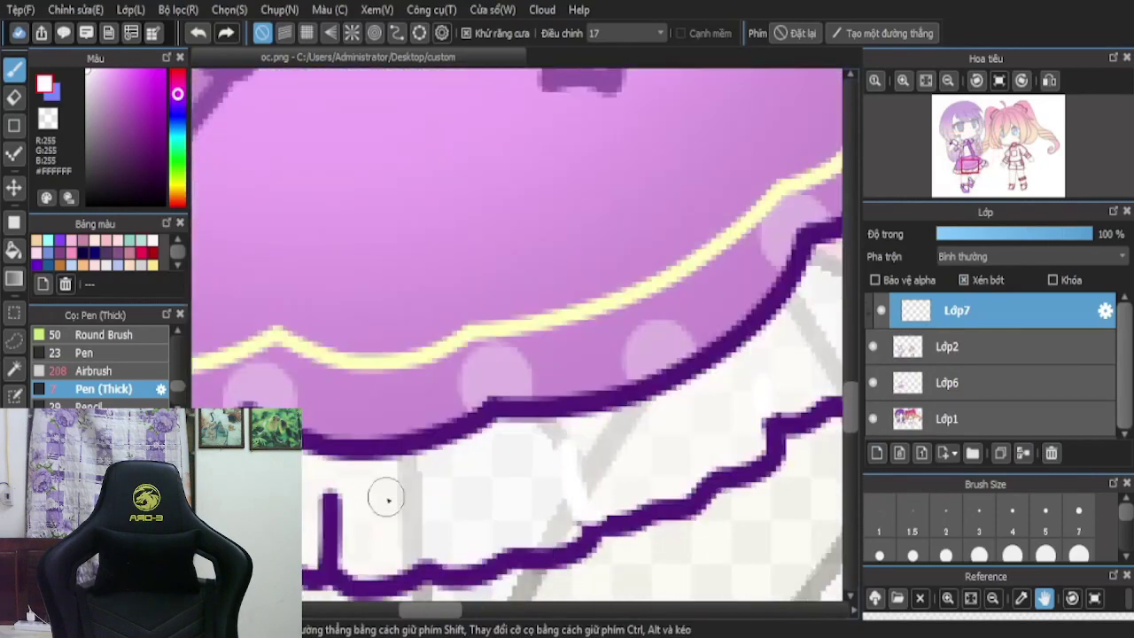
mouse_move(329, 489)
mouse_down()
mouse_move(322, 537)
mouse_move(342, 512)
mouse_up()
scroll(454, 481, down, 3)
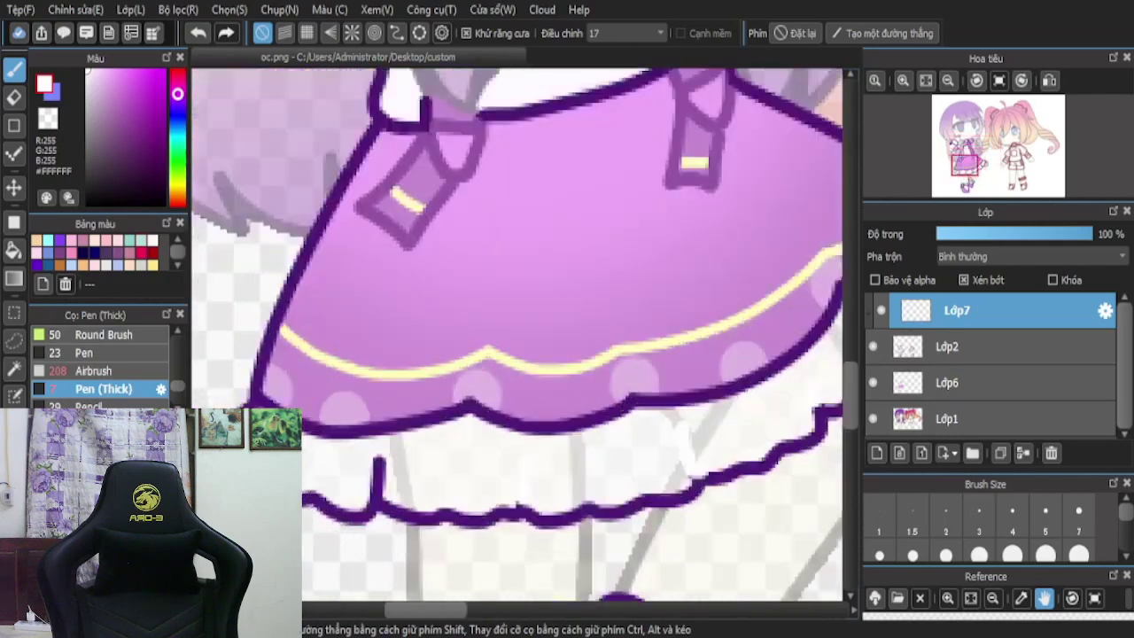
scroll(418, 443, up, 3)
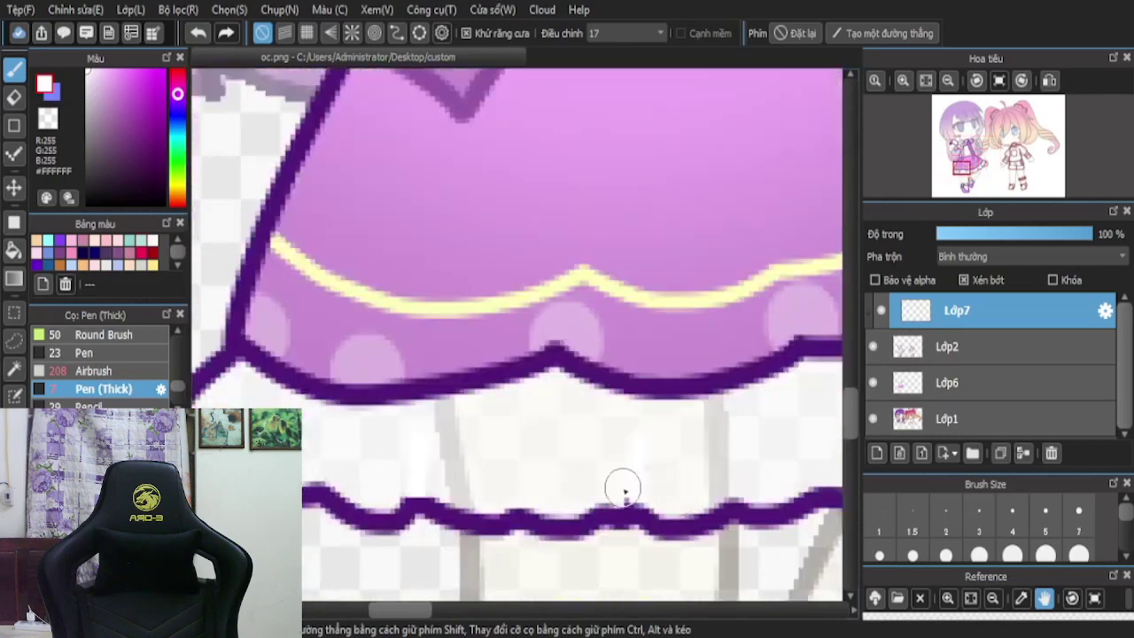
scroll(623, 487, down, 3)
scroll(497, 471, up, 3)
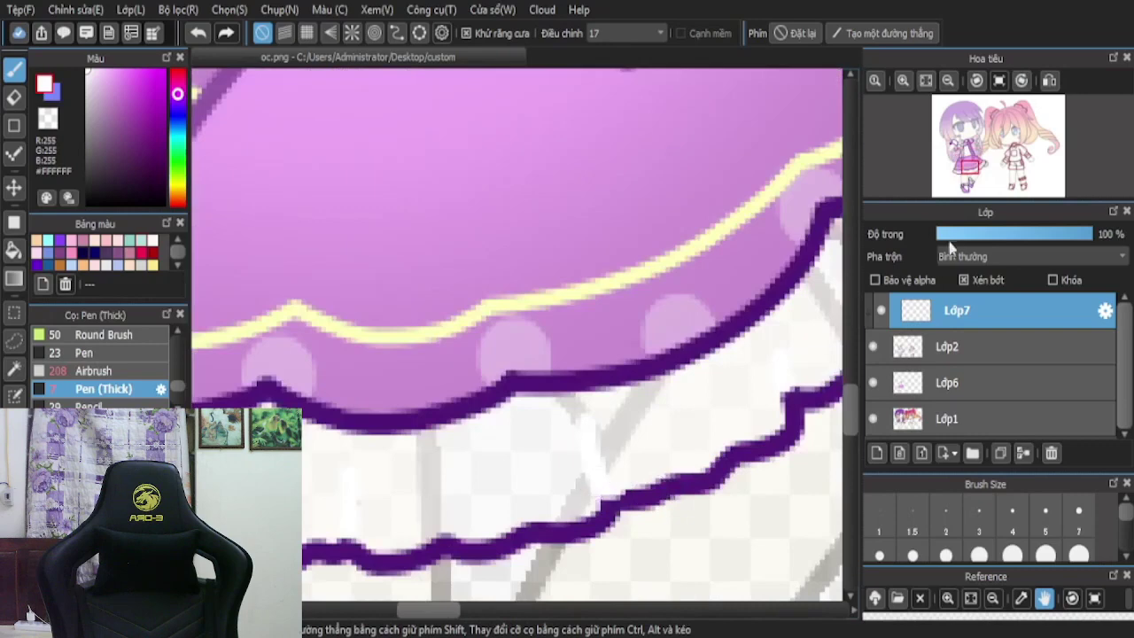
- Lower the ruffle fold clipping layer's opacity to 51% and merge it down into Lớp2
drag(978, 236, 1049, 235)
scroll(671, 352, down, 4)
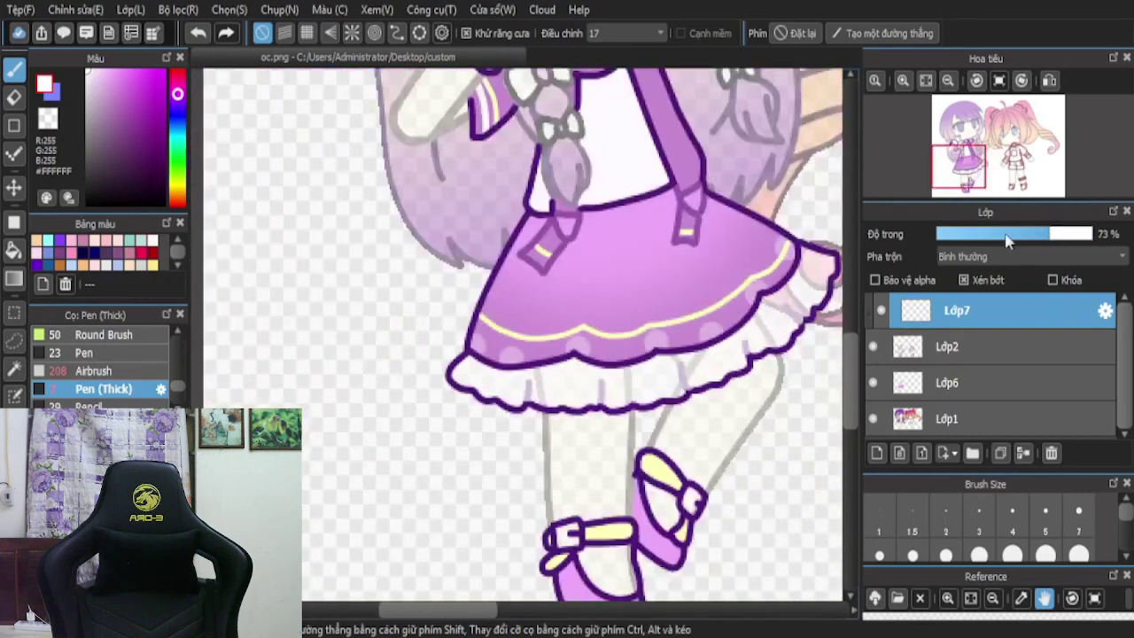
click(1016, 235)
scroll(680, 511, down, 1)
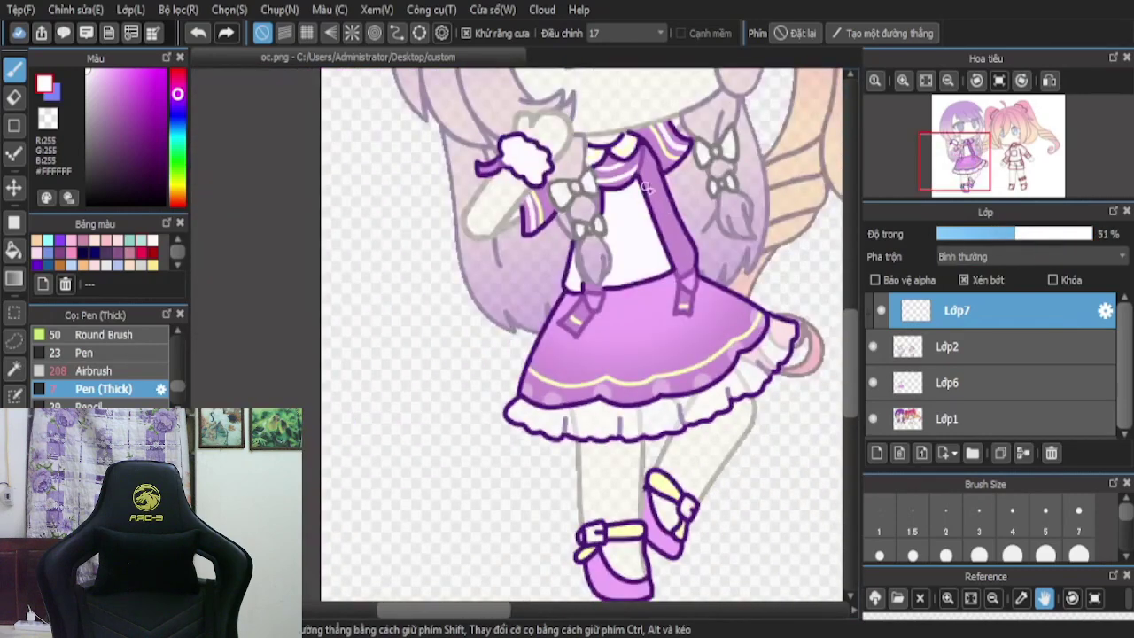
scroll(606, 116, up, 3)
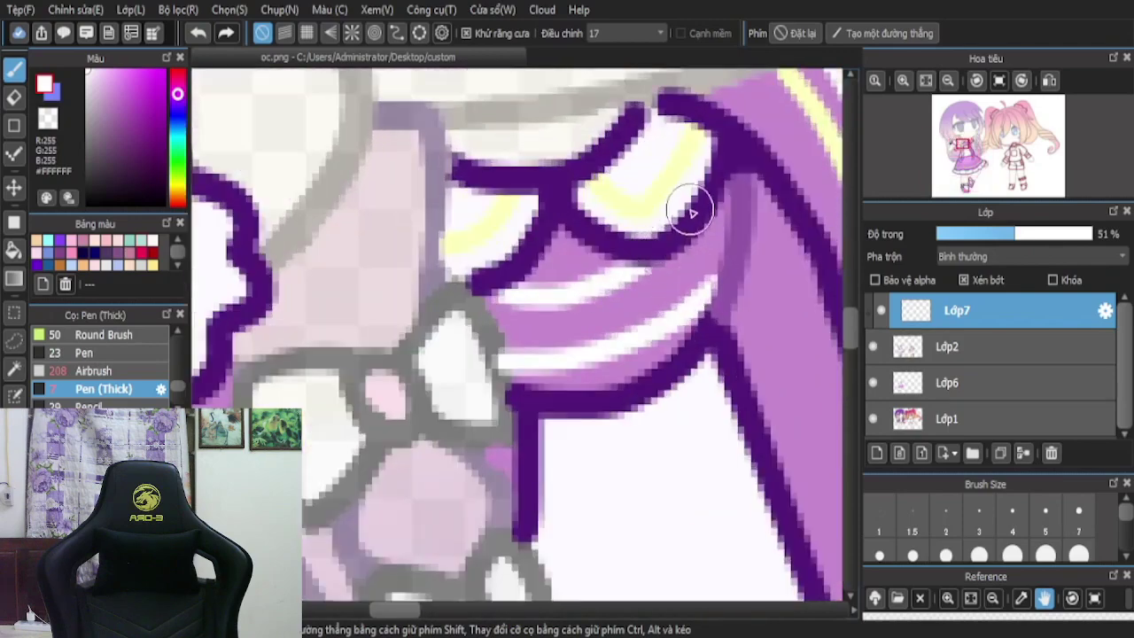
scroll(689, 207, down, 1)
scroll(434, 278, down, 2)
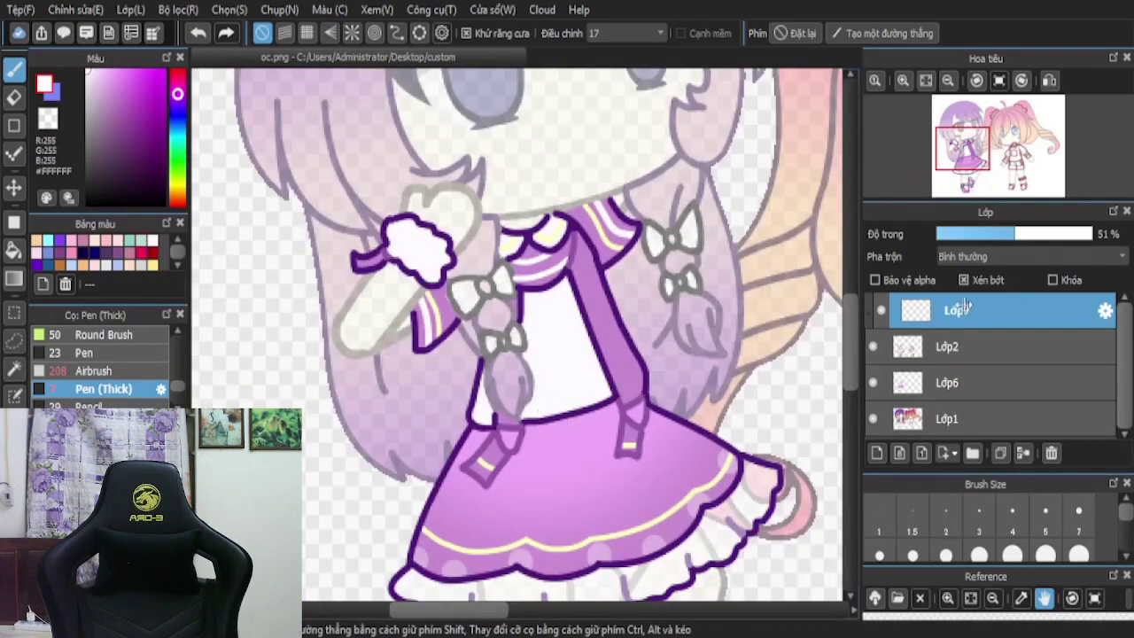
click(1023, 453)
scroll(611, 264, down, 2)
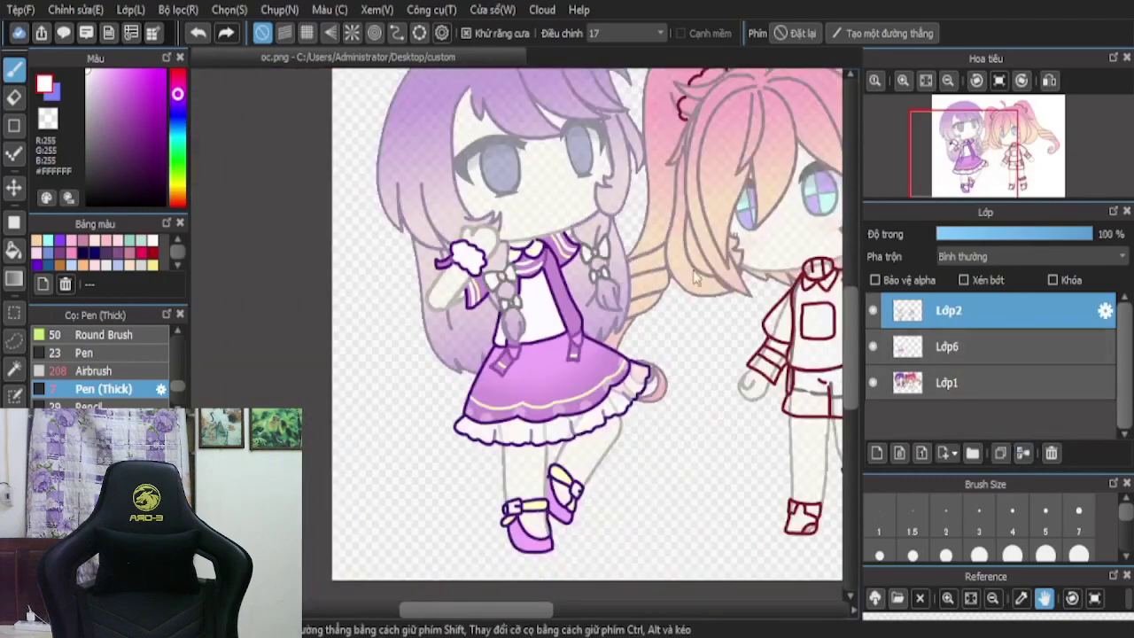
- Raise layer Lớp1's opacity to 100% to check the full drawing, and lower it again to 55%
scroll(654, 317, down, 1)
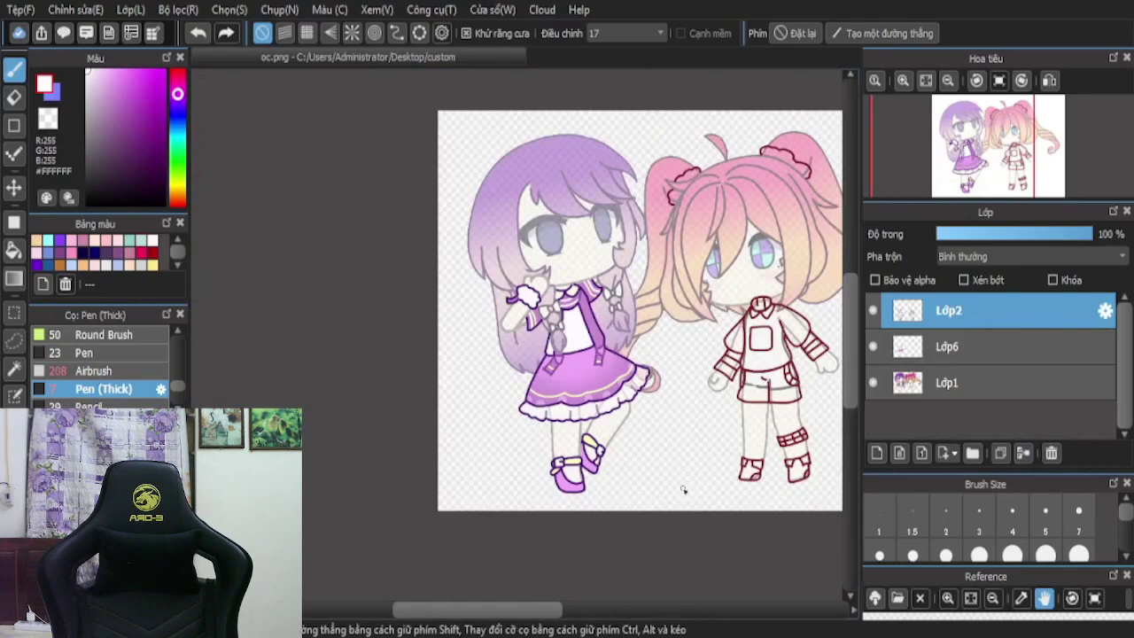
click(975, 382)
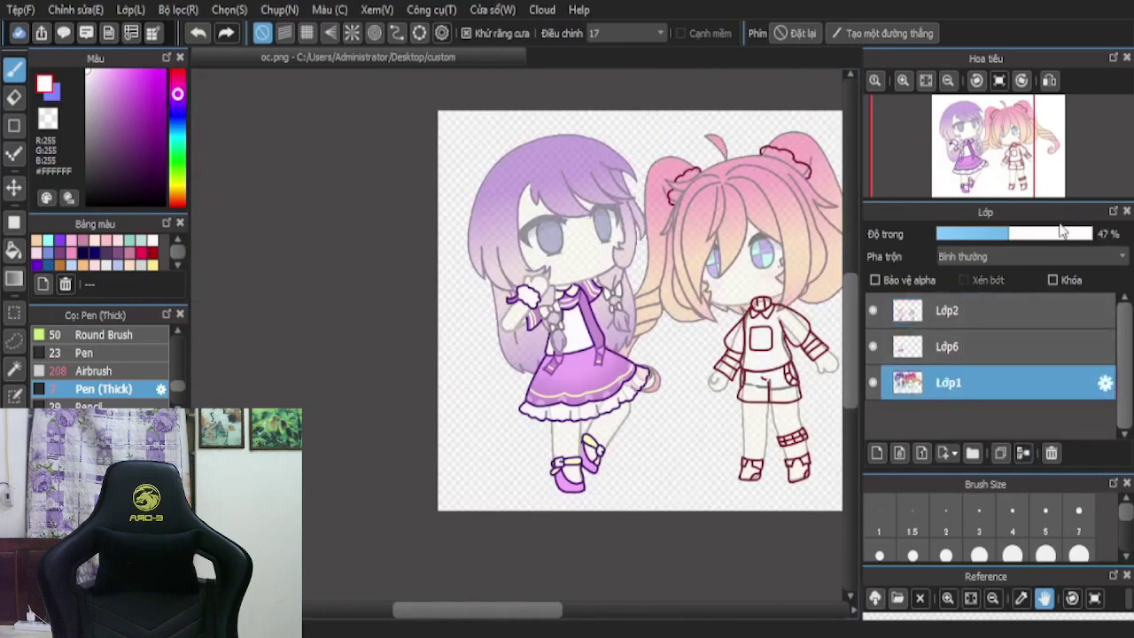
drag(1081, 232, 1095, 236)
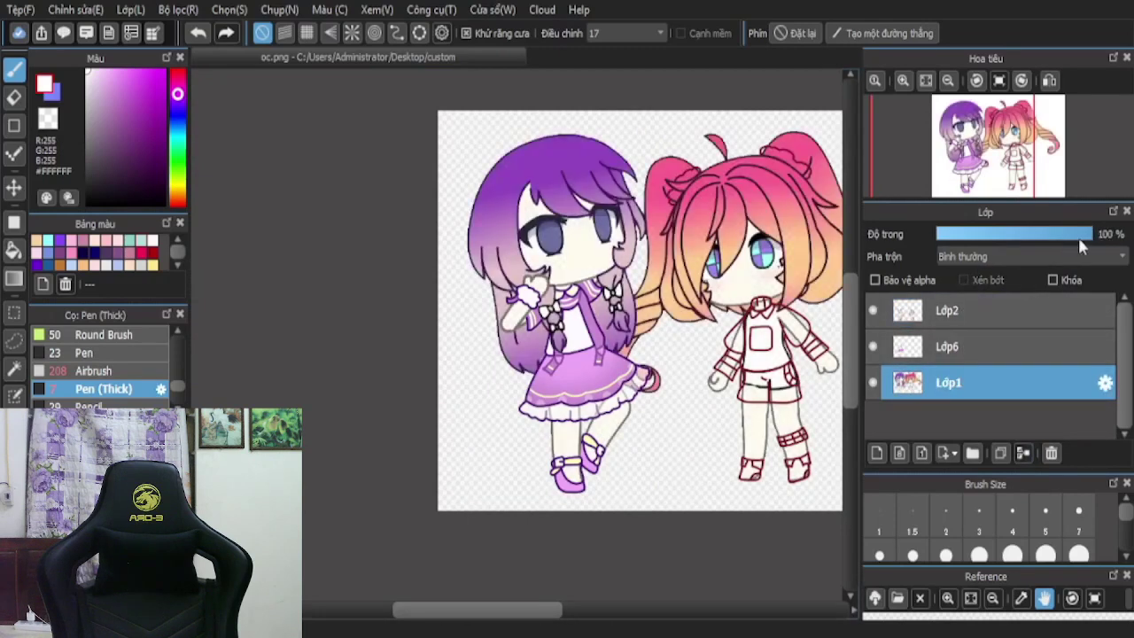
click(1021, 234)
scroll(790, 319, up, 3)
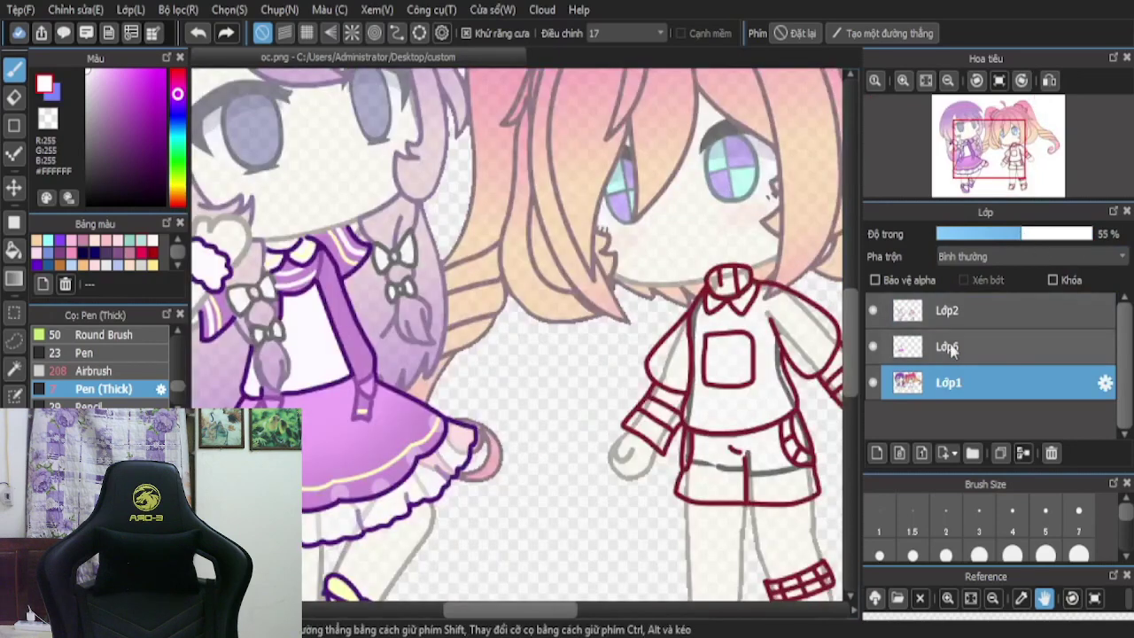
- Dot small white speckles along the skirt's yellow trim on a new layer above Lớp6, and merge it down into Lớp6
click(951, 350)
click(876, 453)
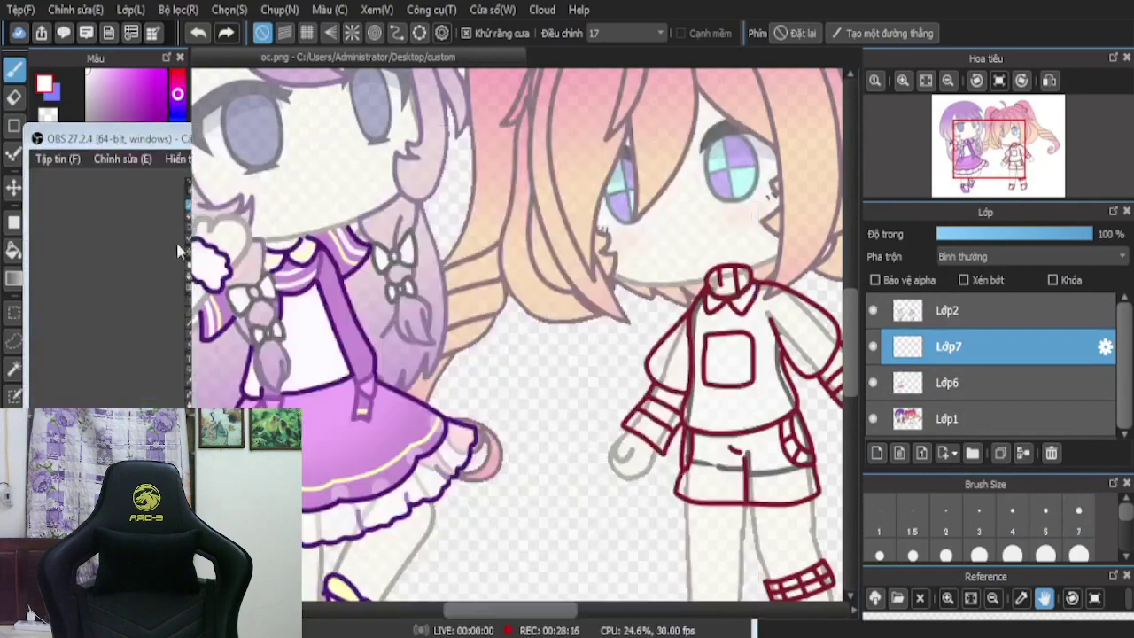
click(135, 100)
drag(134, 100, 63, 3)
scroll(519, 272, down, 3)
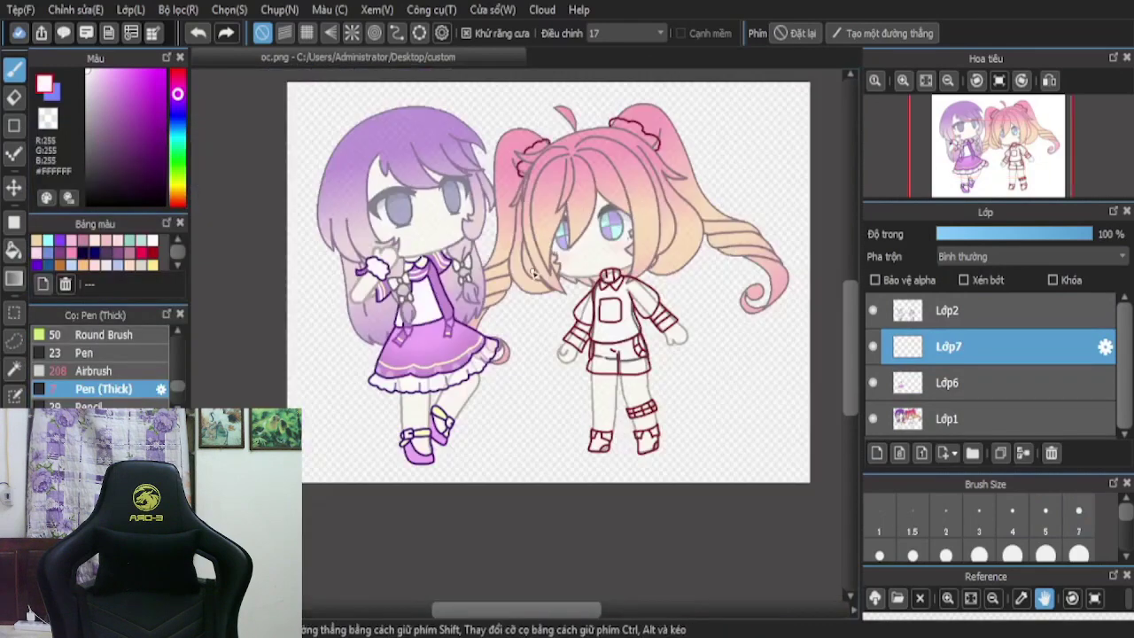
scroll(460, 396, up, 5)
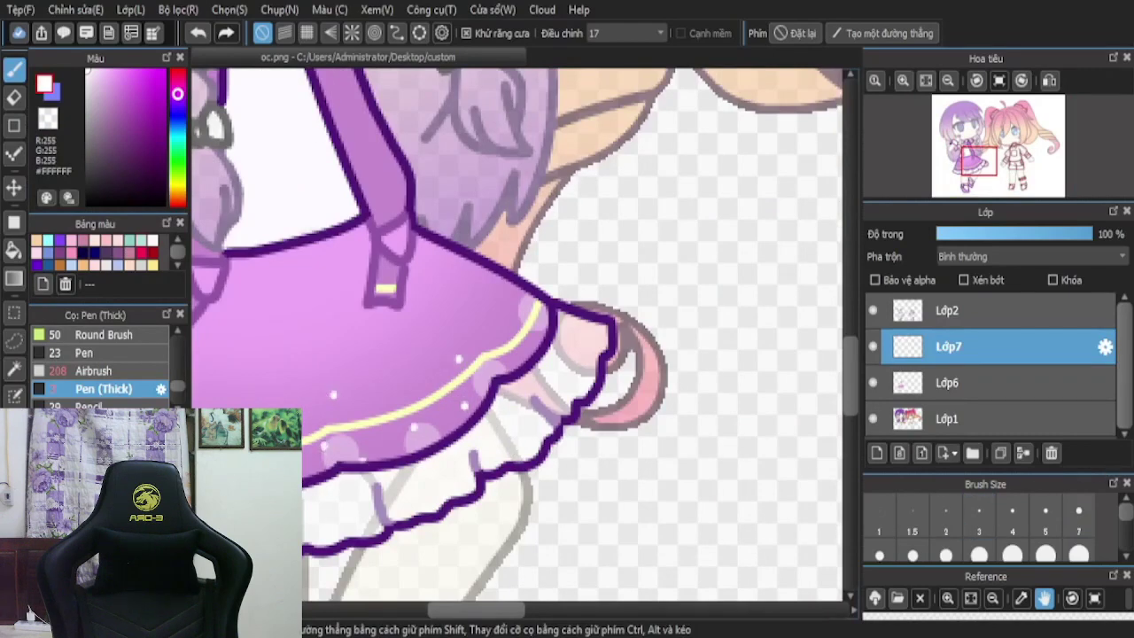
scroll(543, 406, down, 3)
scroll(523, 413, up, 3)
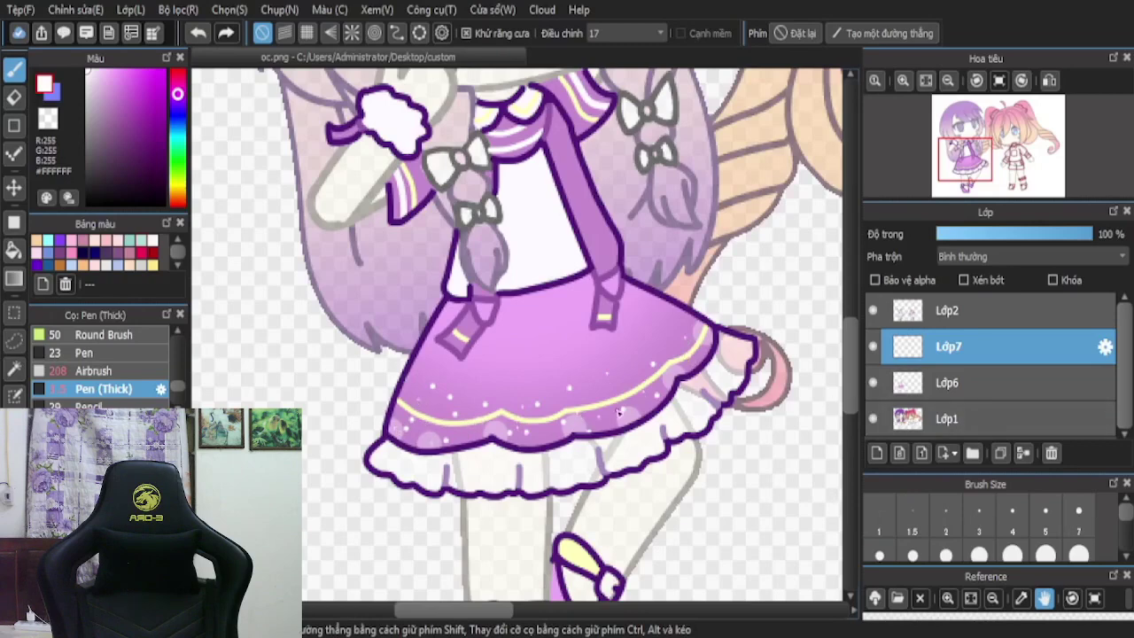
scroll(585, 410, down, 1)
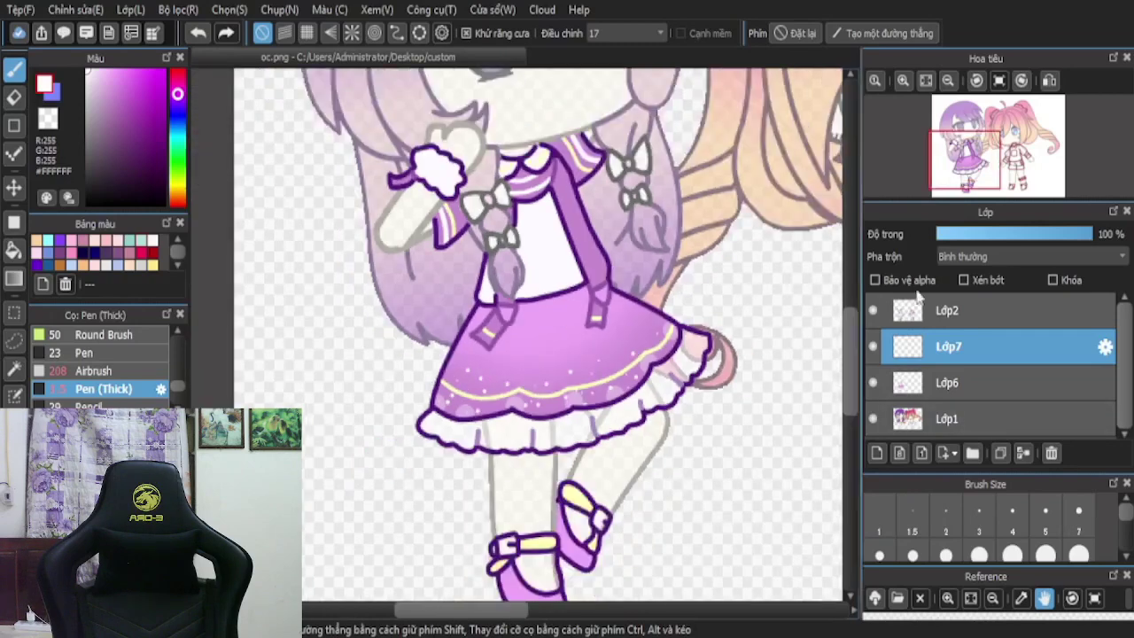
scroll(599, 329, down, 1)
click(1023, 453)
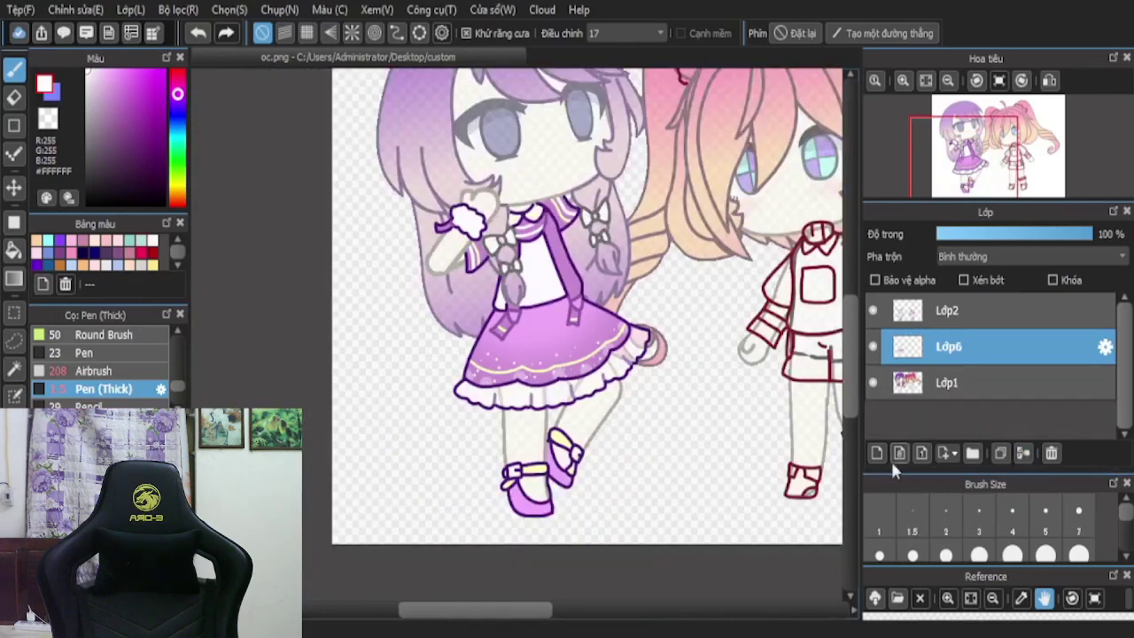
- Dot white speckles in brush sizes 1.5 and 3 at the strap's upper end on a new layer, and merge it into Lớp6
click(876, 453)
scroll(564, 190, up, 4)
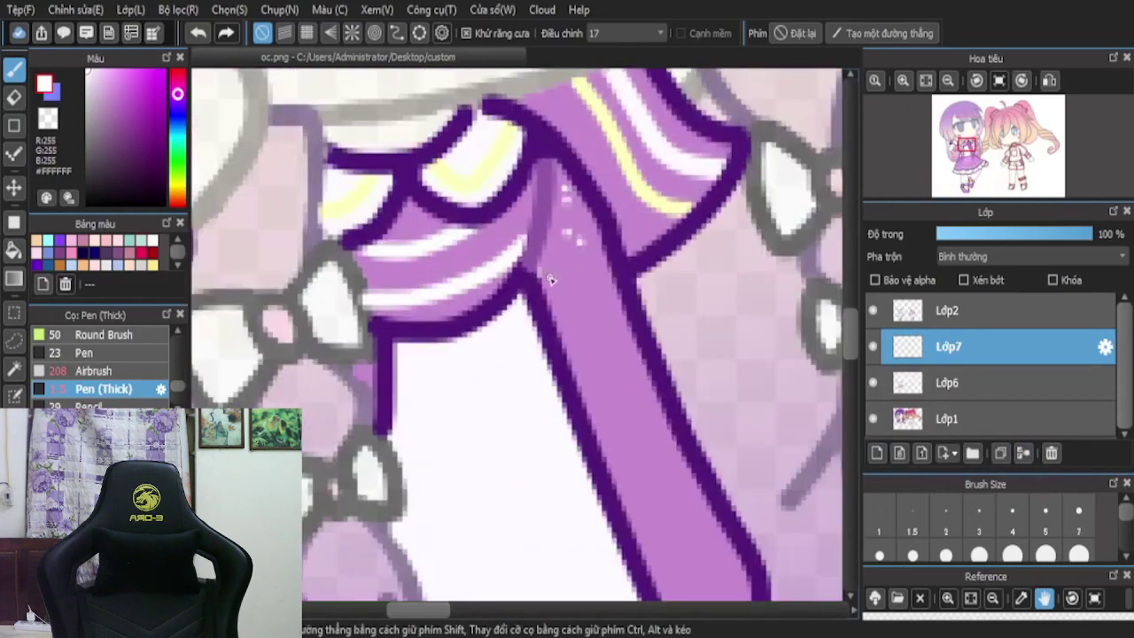
click(980, 517)
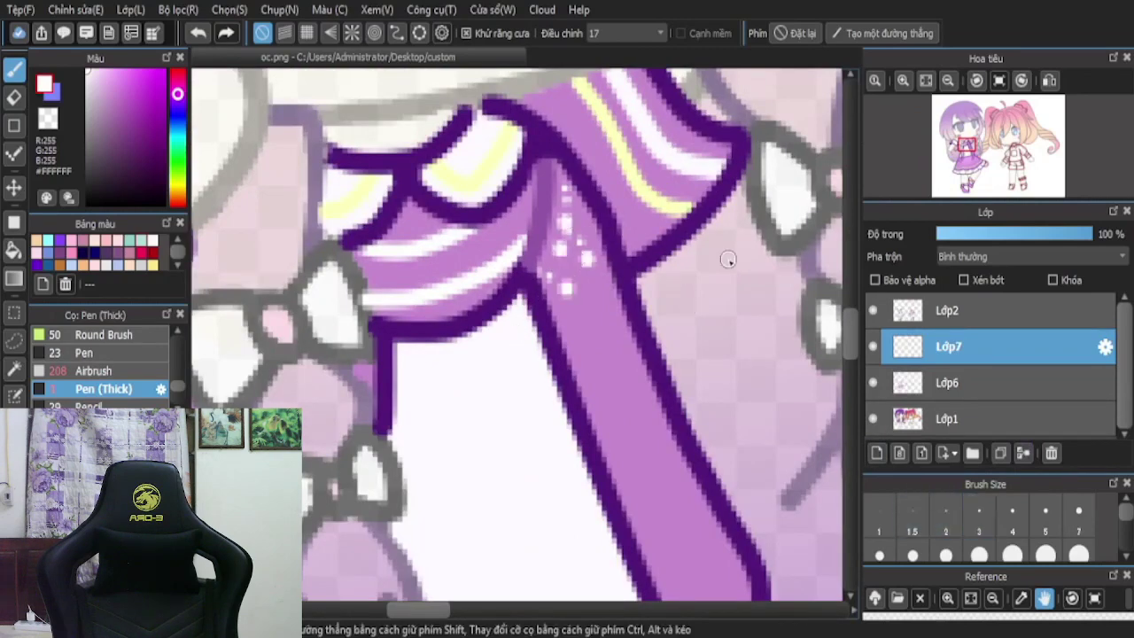
scroll(727, 260, down, 4)
click(1027, 453)
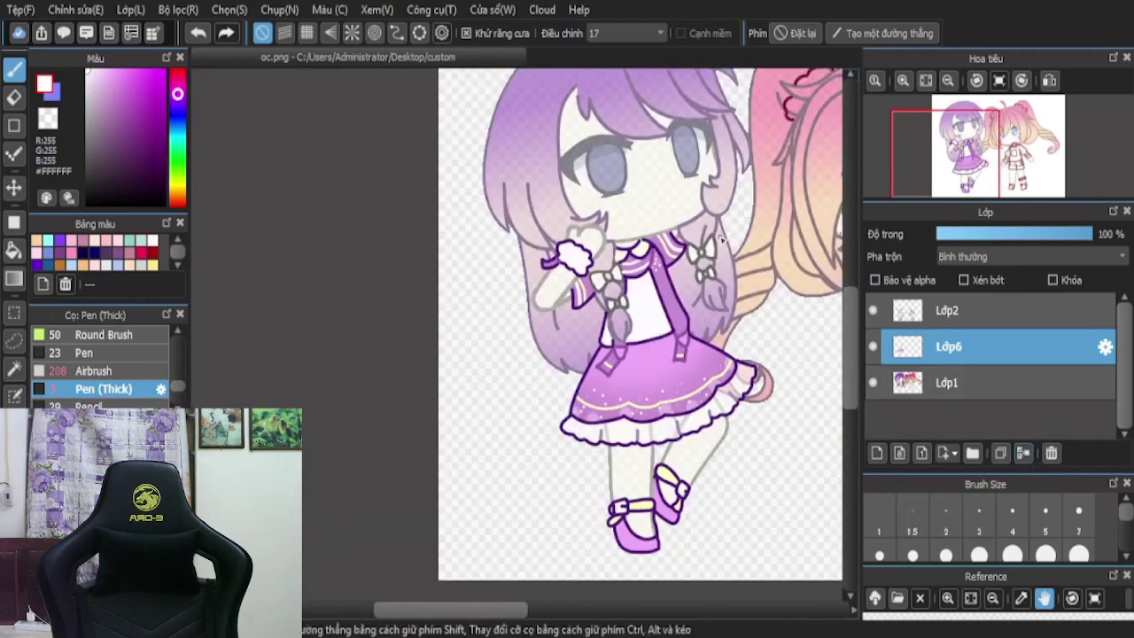
- Add a layer above Lớp6, try a pink #F27FFF shading stroke on the purple-haired girl's wrist cuff, and undo the stroke
scroll(704, 493, down, 3)
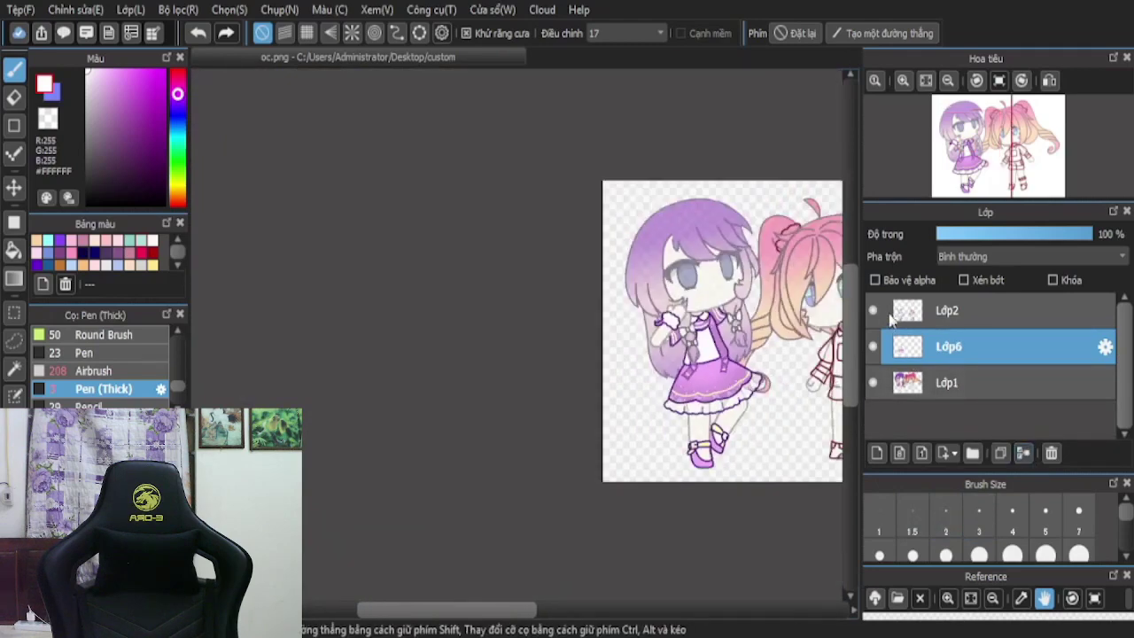
click(877, 452)
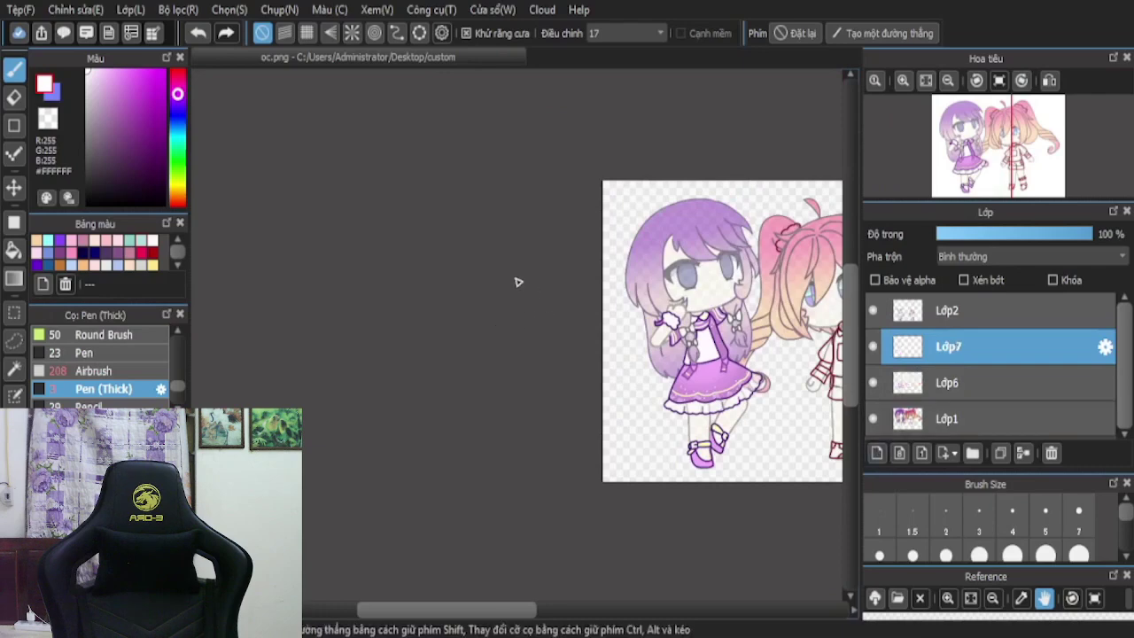
scroll(714, 325, up, 5)
scroll(714, 325, down, 3)
scroll(626, 333, up, 2)
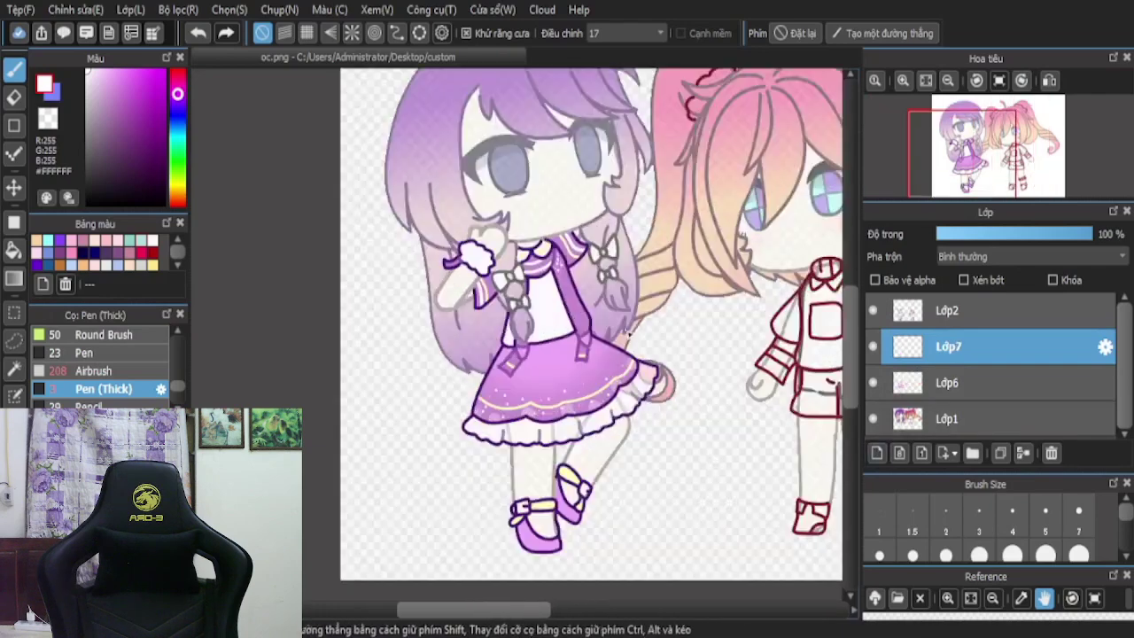
scroll(489, 280, up, 5)
click(126, 71)
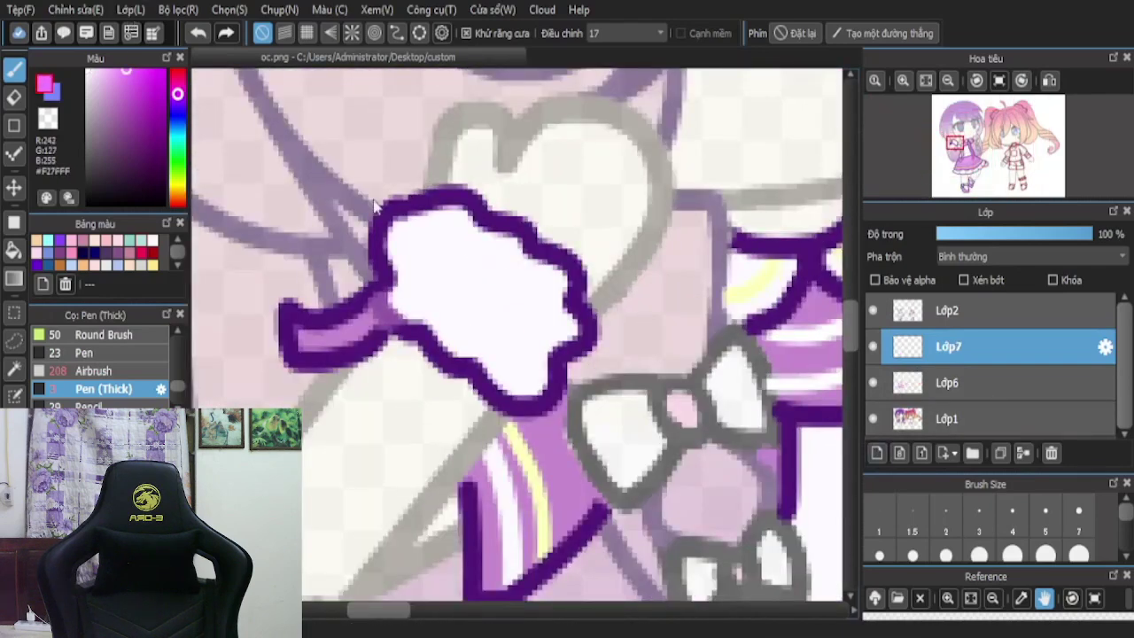
scroll(495, 327, up, 2)
mouse_move(606, 372)
mouse_down()
mouse_move(573, 362)
mouse_move(578, 404)
mouse_up()
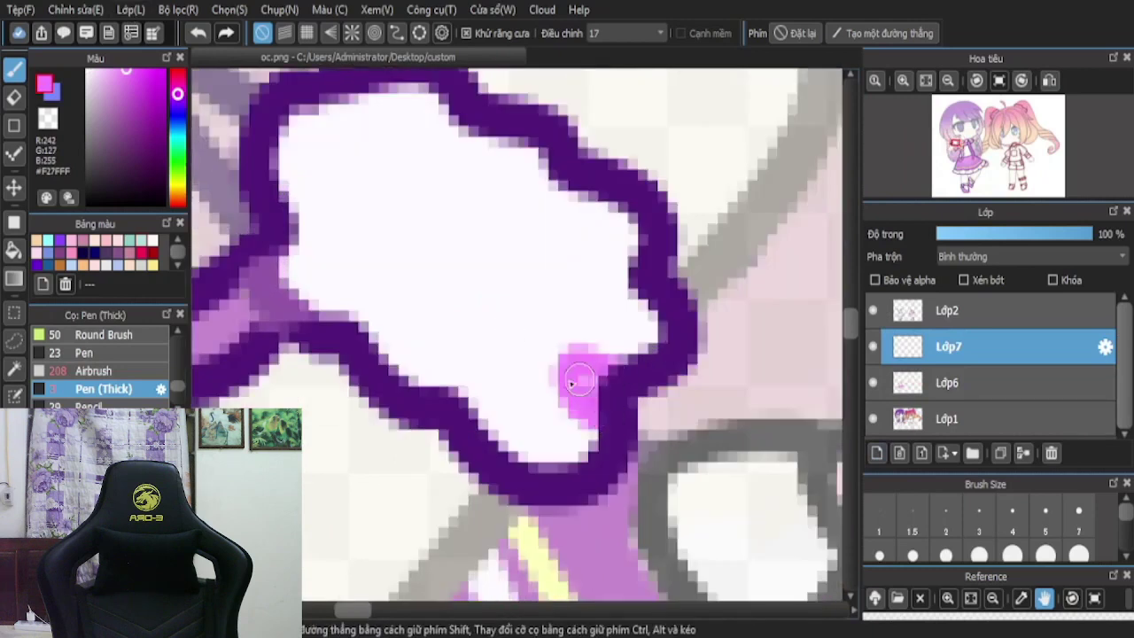
click(197, 33)
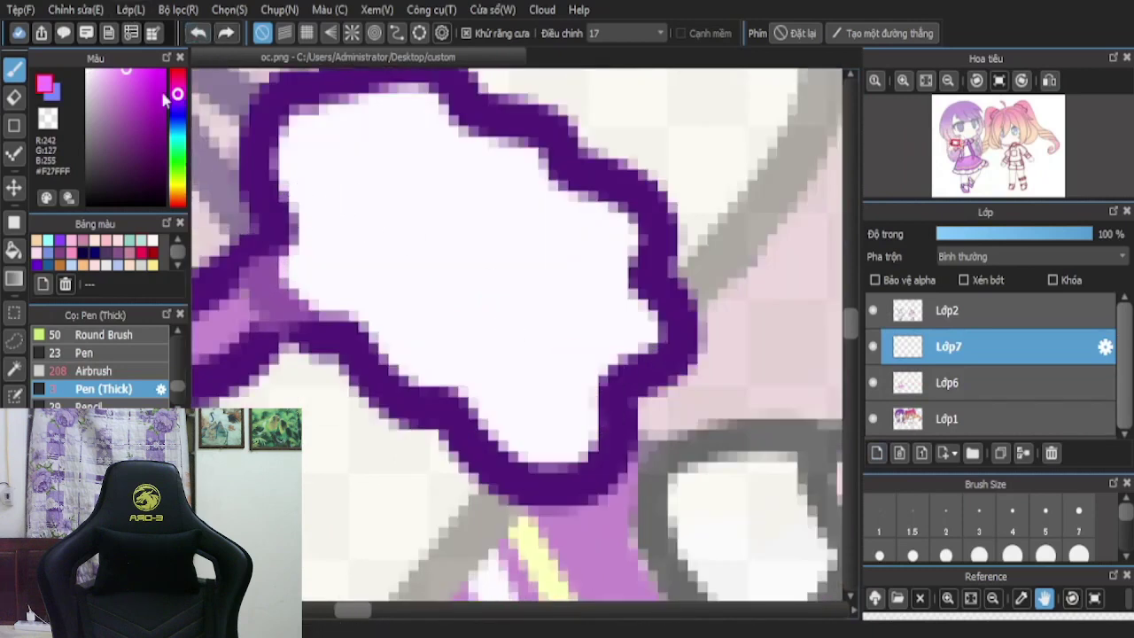
- Shade the wrist cuff's lower corner and outer edge in purple #C84ED6, using brush size 5 for the edge
click(137, 92)
mouse_move(603, 393)
mouse_down()
mouse_move(580, 457)
mouse_move(599, 436)
mouse_move(597, 401)
mouse_move(561, 406)
mouse_move(585, 446)
mouse_up()
click(1051, 529)
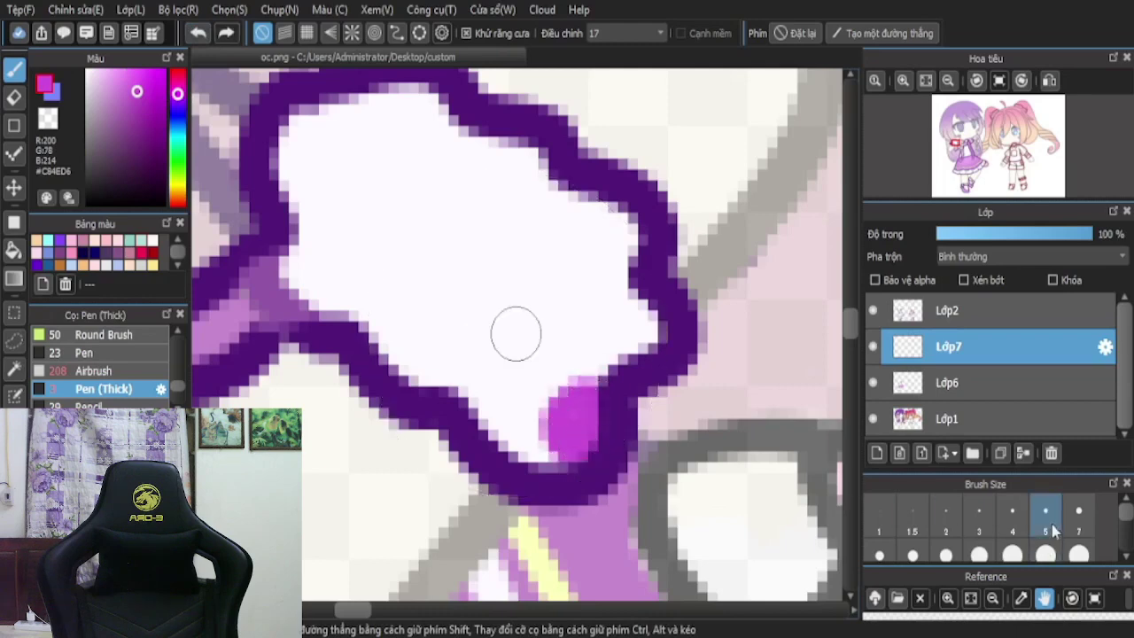
mouse_move(611, 202)
mouse_down()
mouse_move(615, 224)
mouse_move(635, 232)
mouse_up()
scroll(567, 278, down, 3)
scroll(512, 236, up, 1)
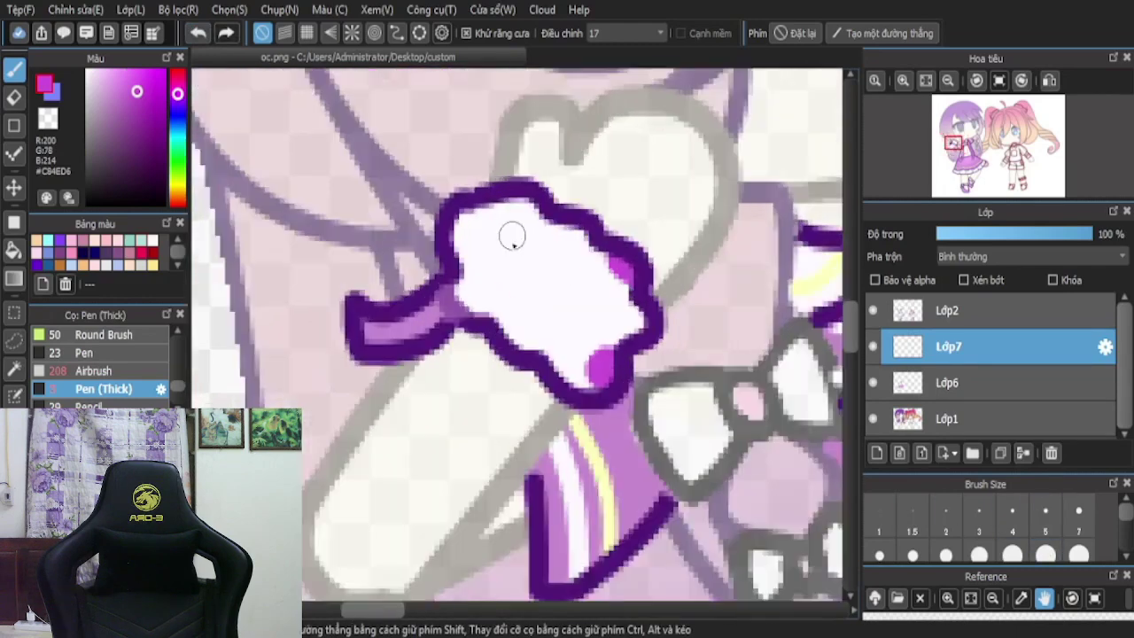
scroll(512, 237, up, 2)
mouse_move(479, 223)
mouse_down()
mouse_move(557, 316)
mouse_move(613, 330)
mouse_up()
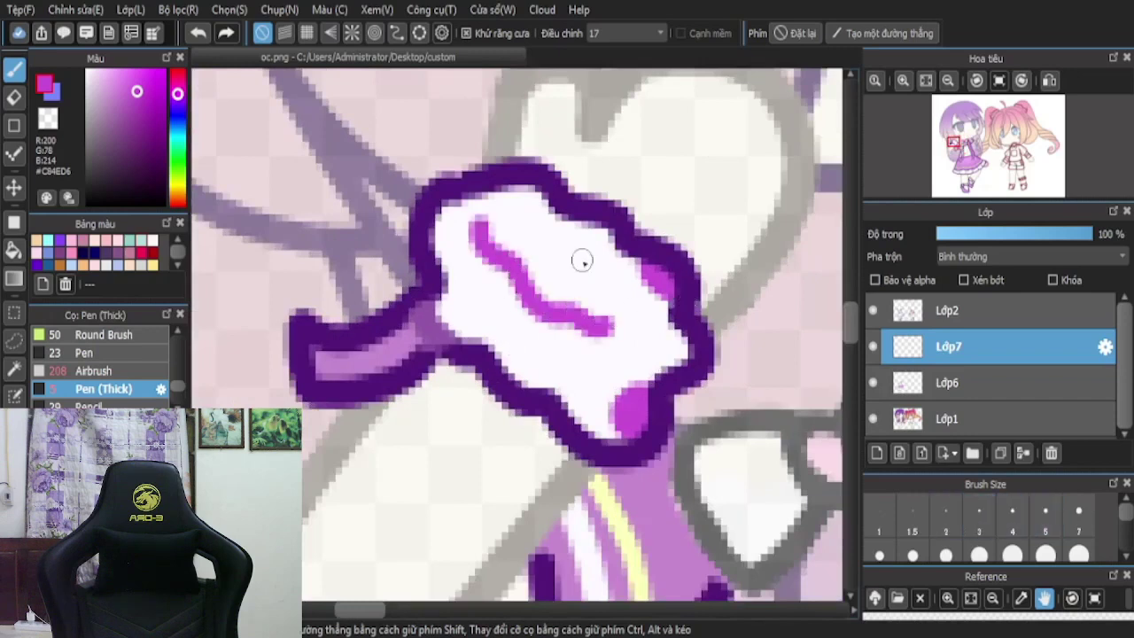
key(ctrl+z)
scroll(488, 274, up, 2)
mouse_move(470, 214)
mouse_down()
mouse_move(501, 291)
mouse_move(528, 290)
mouse_move(565, 335)
mouse_move(598, 317)
mouse_up()
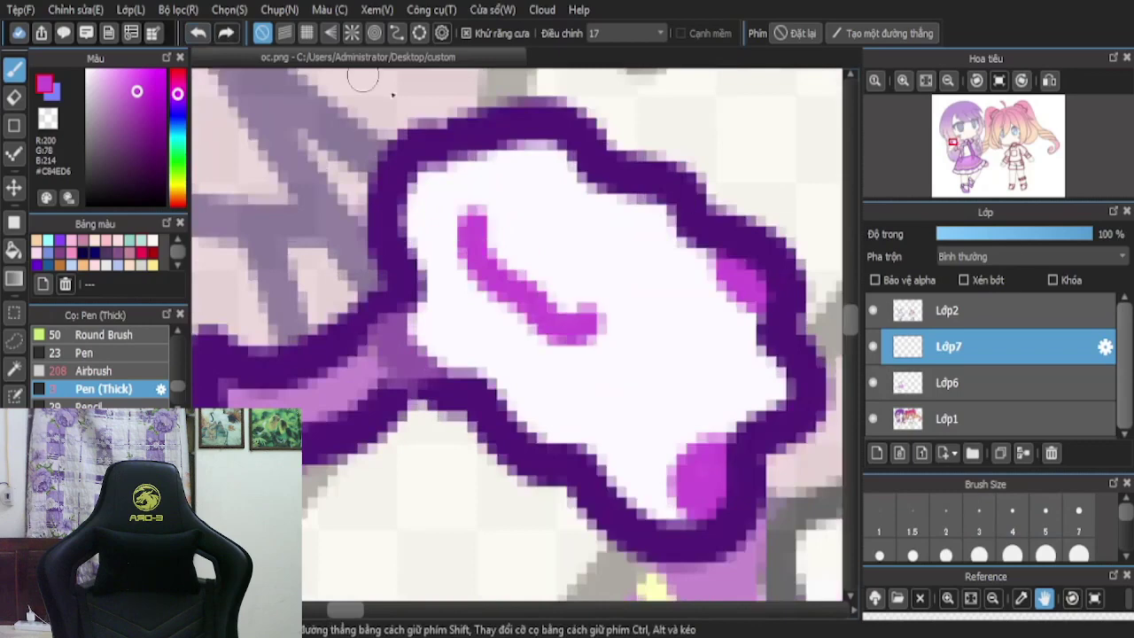
click(200, 32)
- Paint a curved fold across the wrist cuff, lower the shading layer's opacity to 15%, and merge it down into Lớp6
mouse_move(494, 191)
mouse_down()
mouse_move(460, 222)
mouse_move(474, 289)
mouse_move(513, 294)
mouse_move(513, 317)
mouse_move(547, 345)
mouse_move(576, 359)
mouse_up()
scroll(564, 258, down, 4)
drag(988, 239, 950, 237)
key(ctrl+minus)
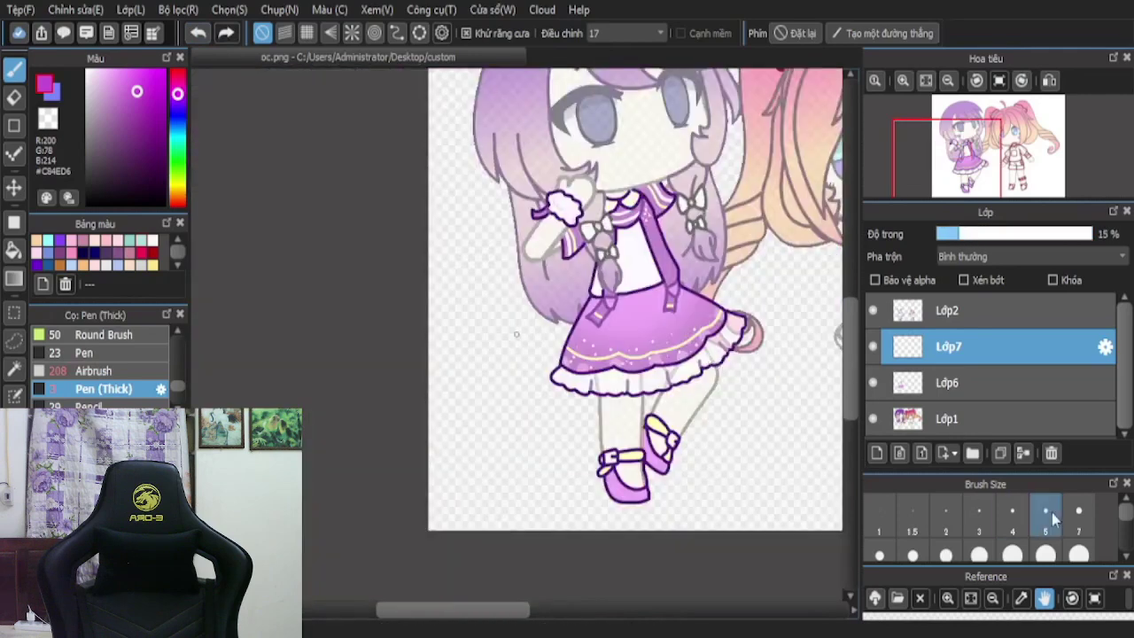
click(1051, 453)
scroll(543, 397, down, 2)
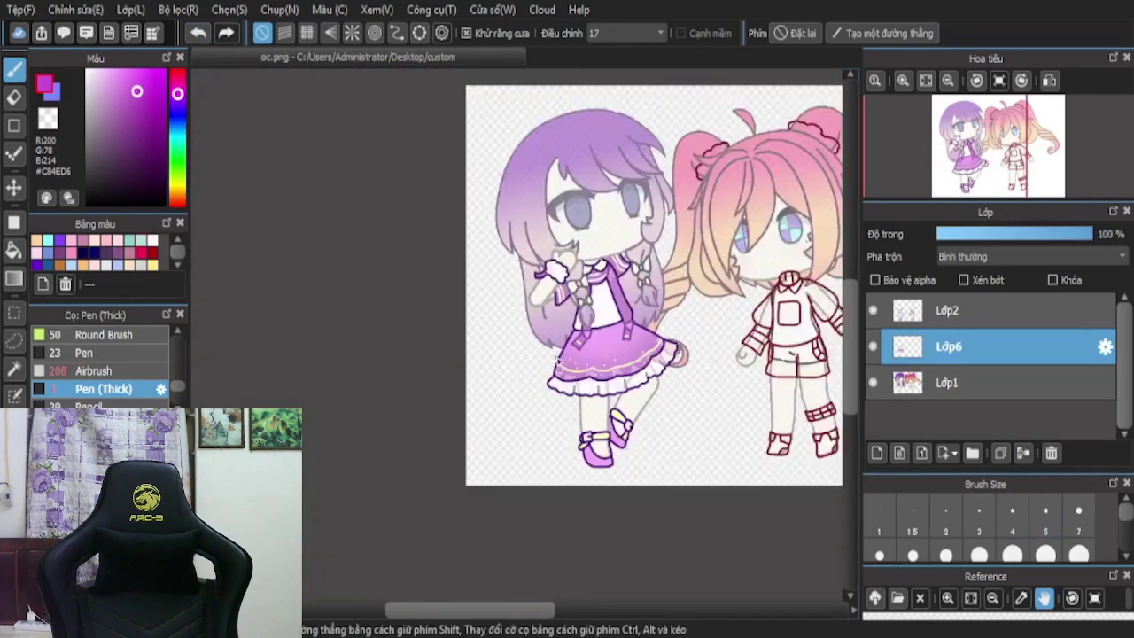
scroll(638, 364, down, 1)
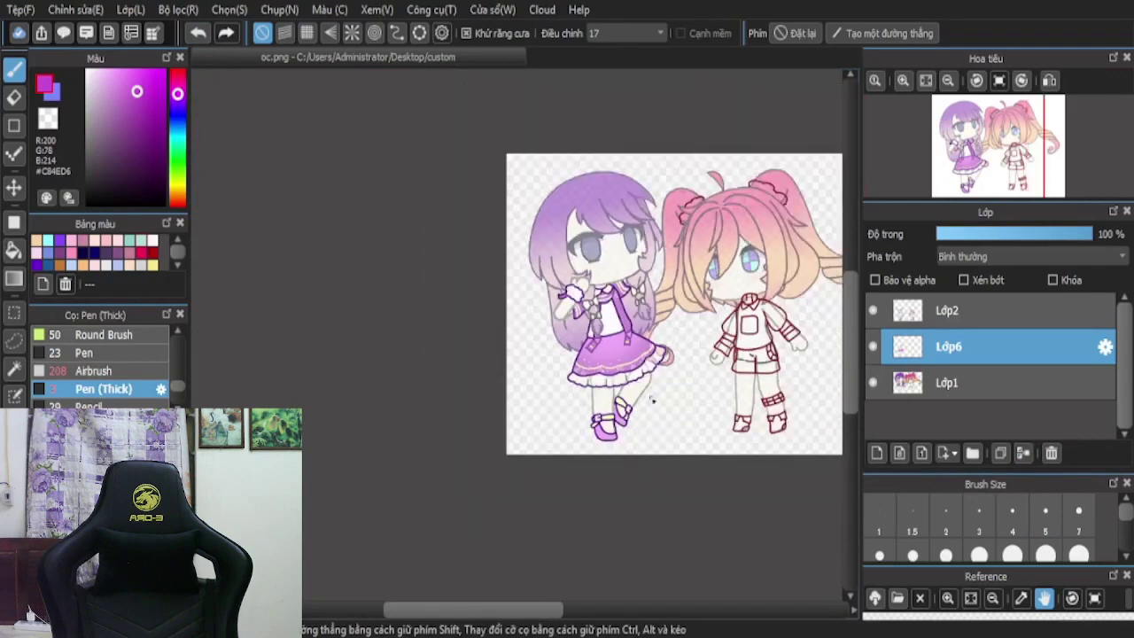
key(alt+Tab)
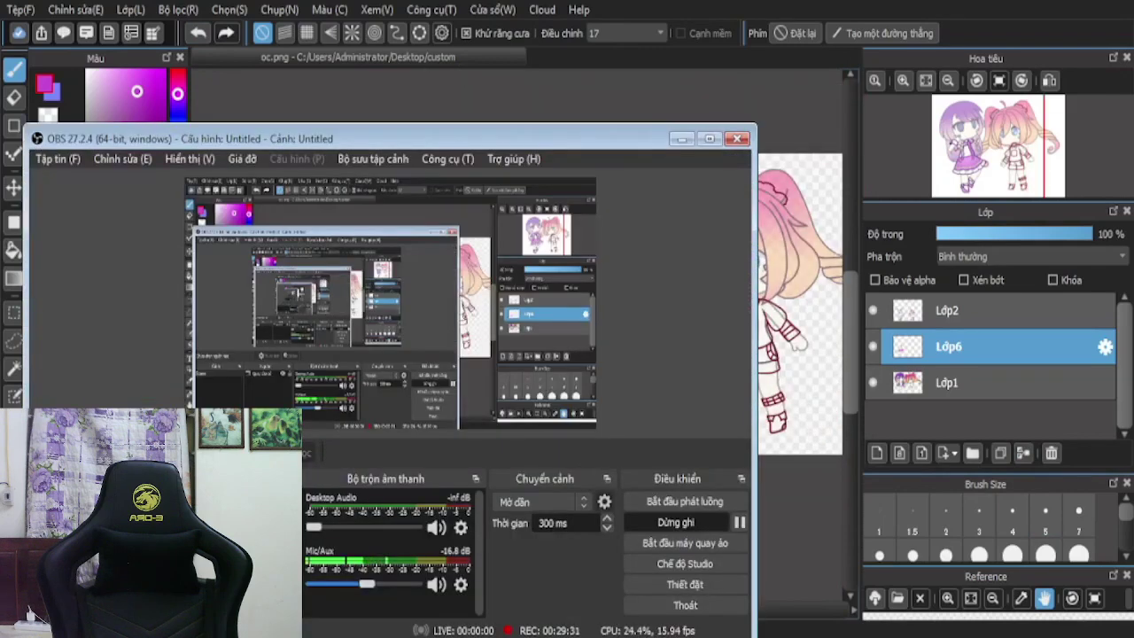
key(alt+Tab)
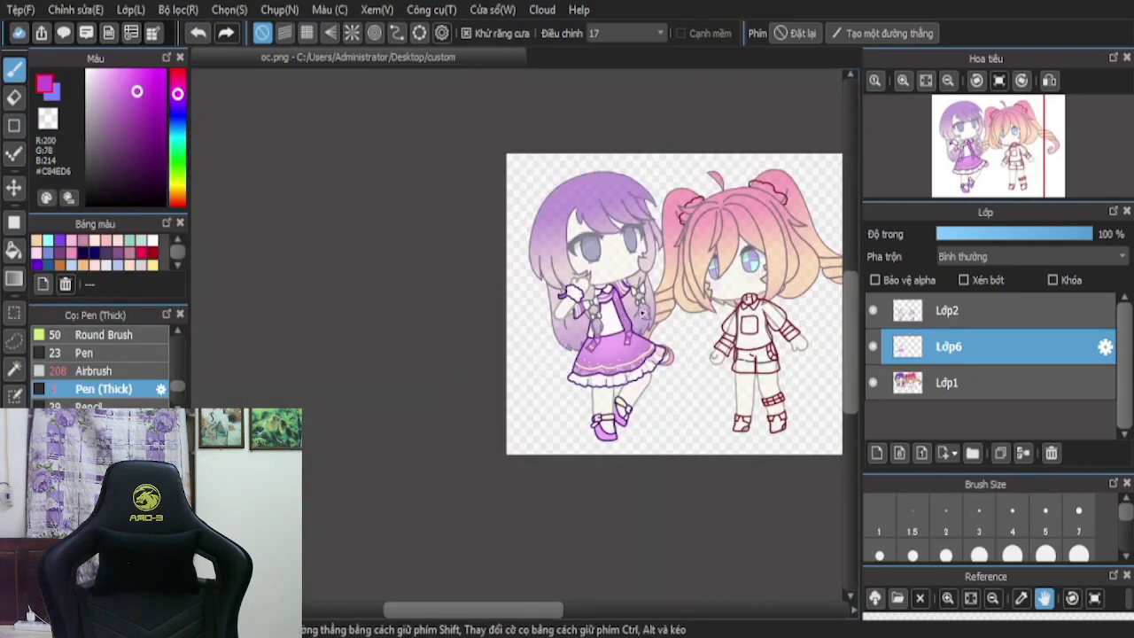
scroll(611, 331, up, 2)
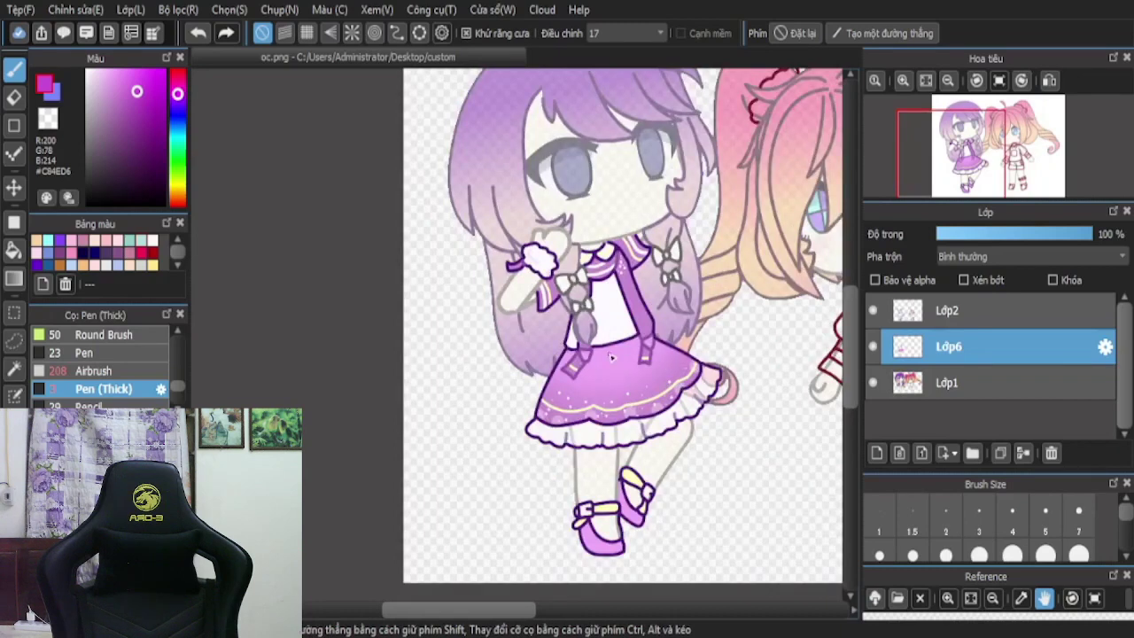
scroll(687, 341, up, 2)
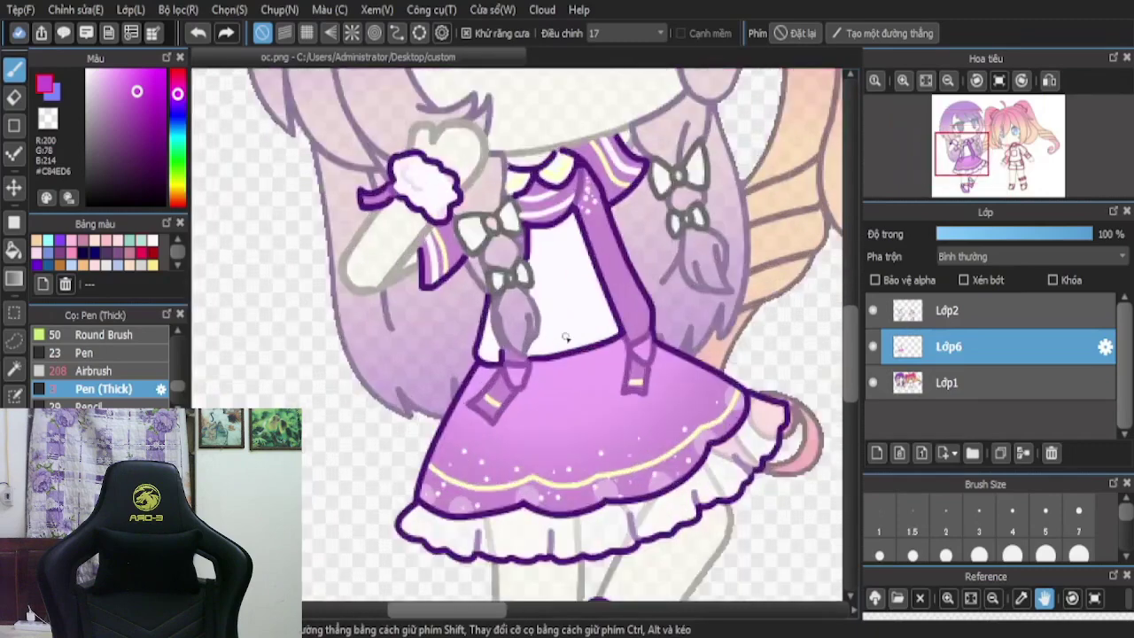
scroll(545, 328, down, 4)
- Paint the upper part of the pink-haired girl's left scrunchie white with brush size 7 on a new layer above Lớp6
scroll(696, 170, up, 6)
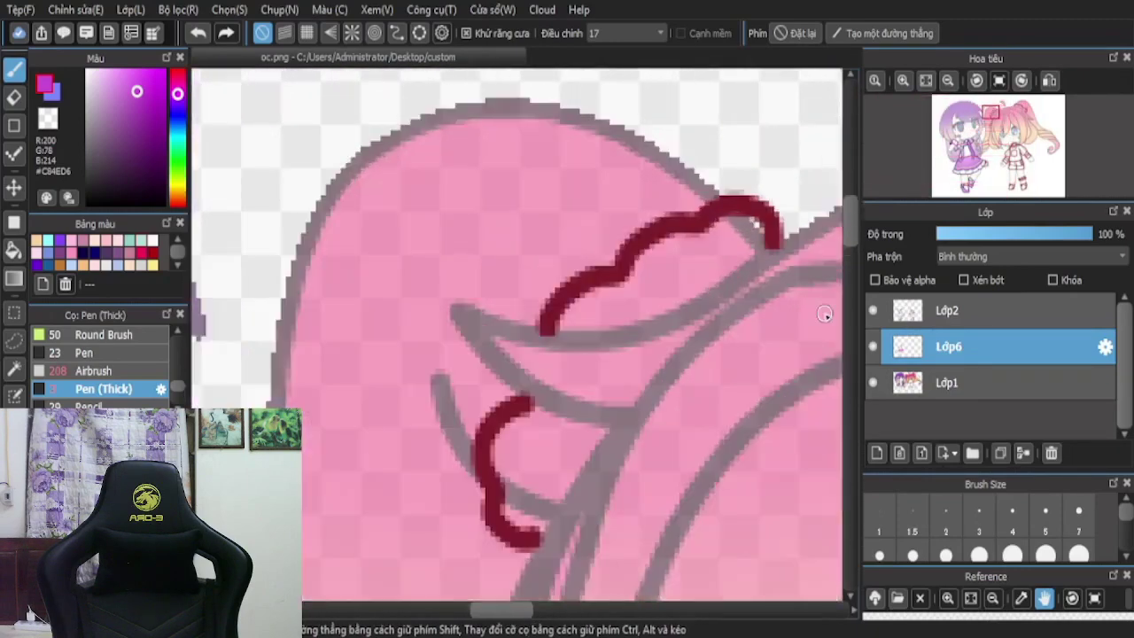
click(877, 453)
click(1078, 532)
click(88, 71)
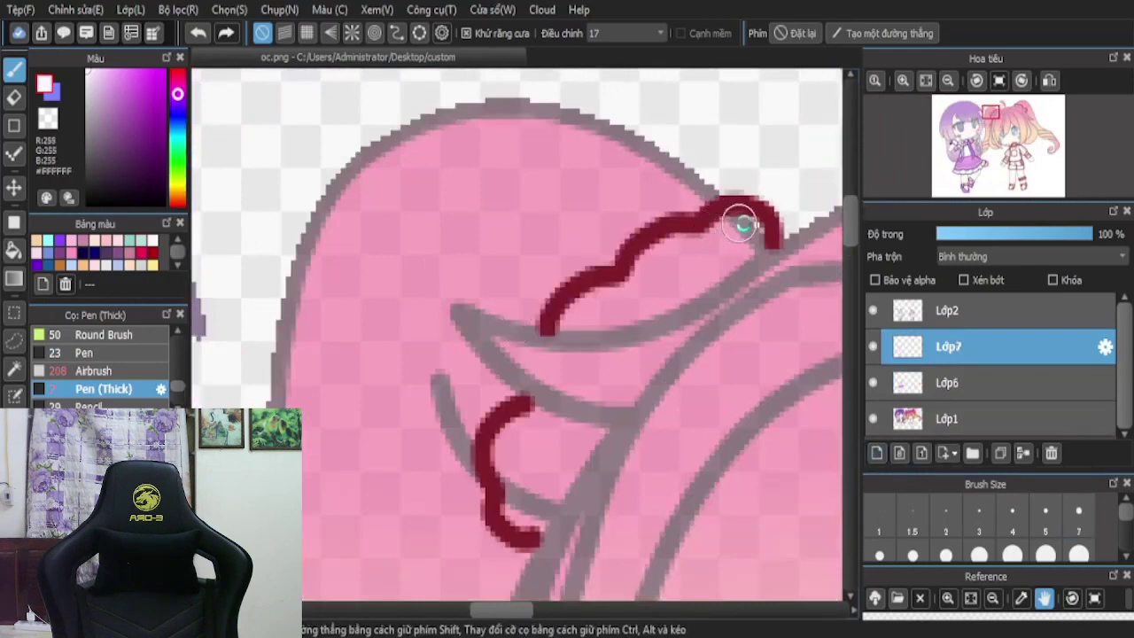
scroll(742, 223, up, 1)
mouse_move(757, 218)
mouse_down()
mouse_move(750, 246)
mouse_move(701, 275)
mouse_move(724, 259)
mouse_up()
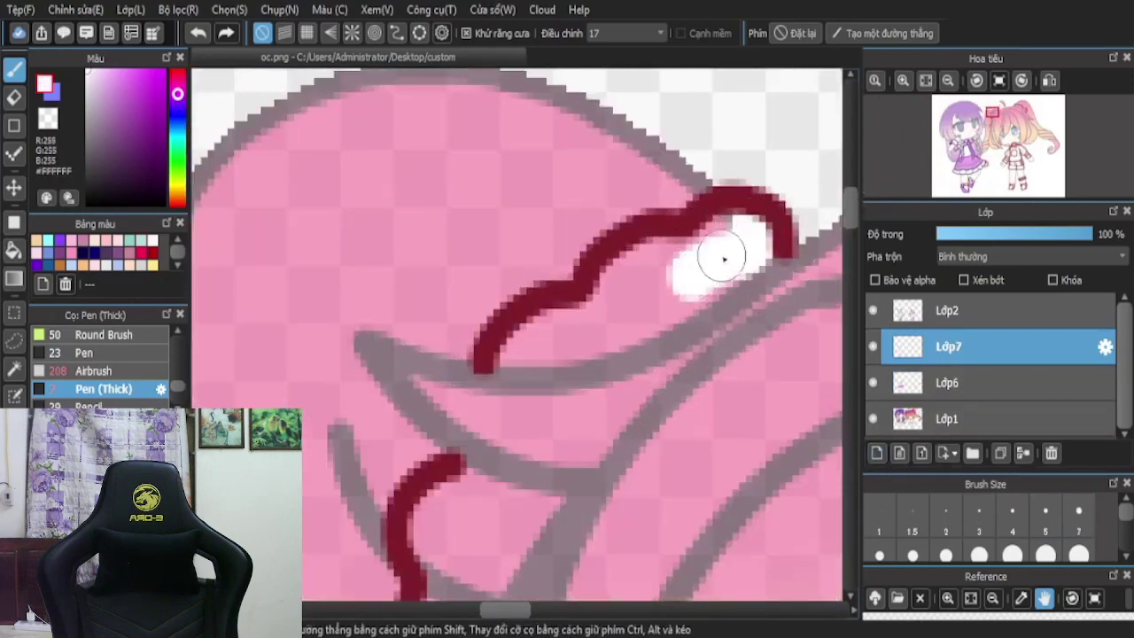
drag(681, 301, 530, 340)
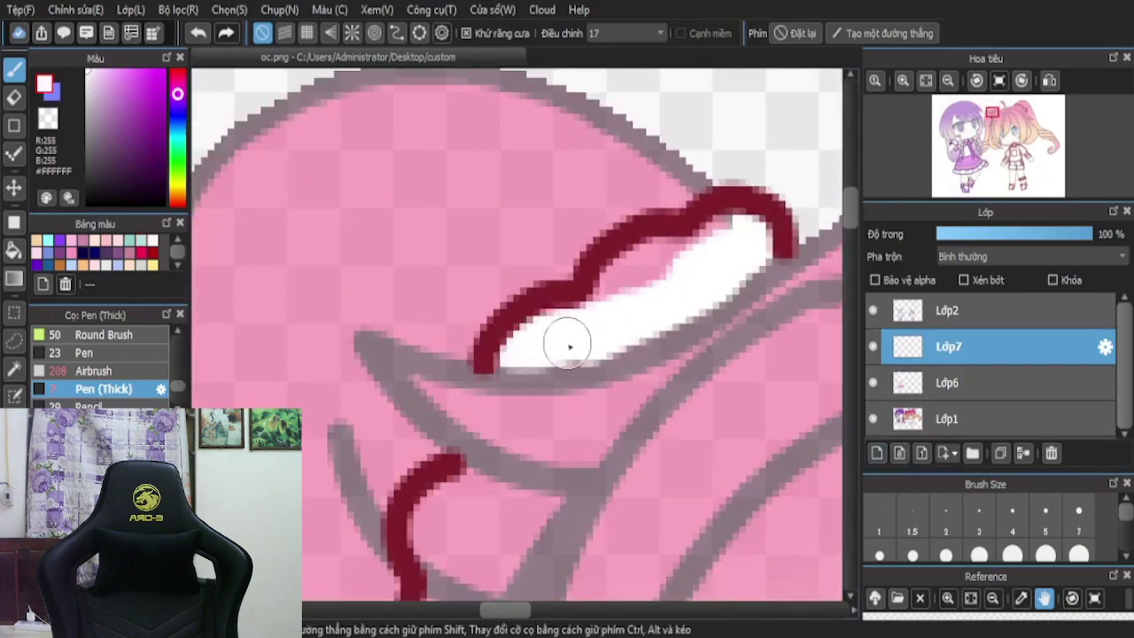
drag(623, 280, 713, 239)
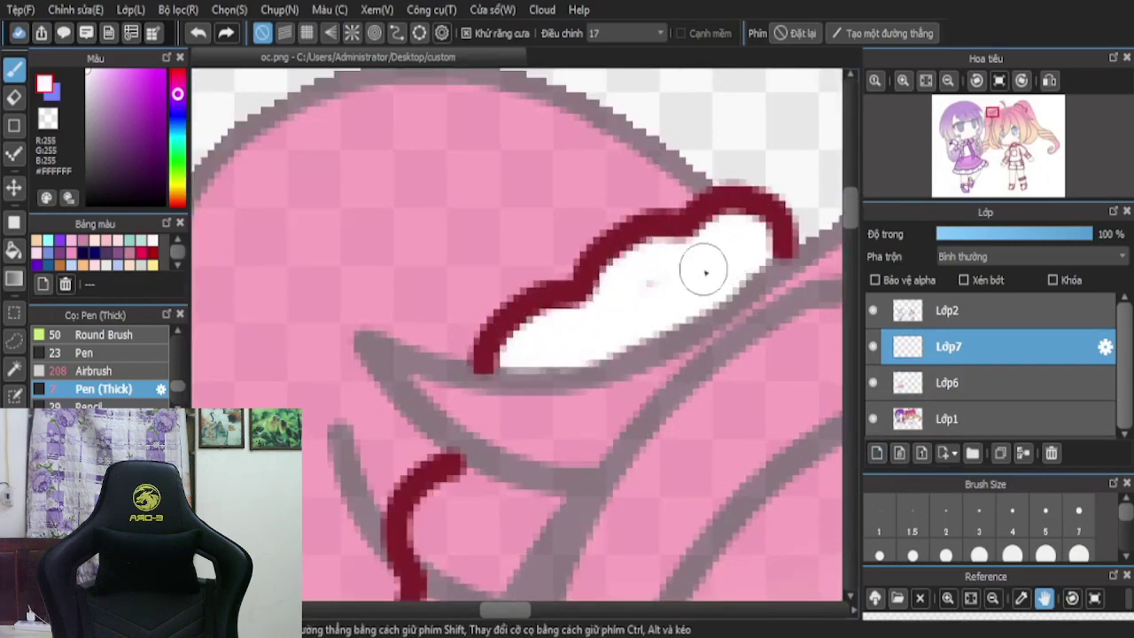
scroll(597, 308, down, 4)
- Fill the lower part of the left scrunchie with white up to its dark red outline
scroll(575, 342, up, 6)
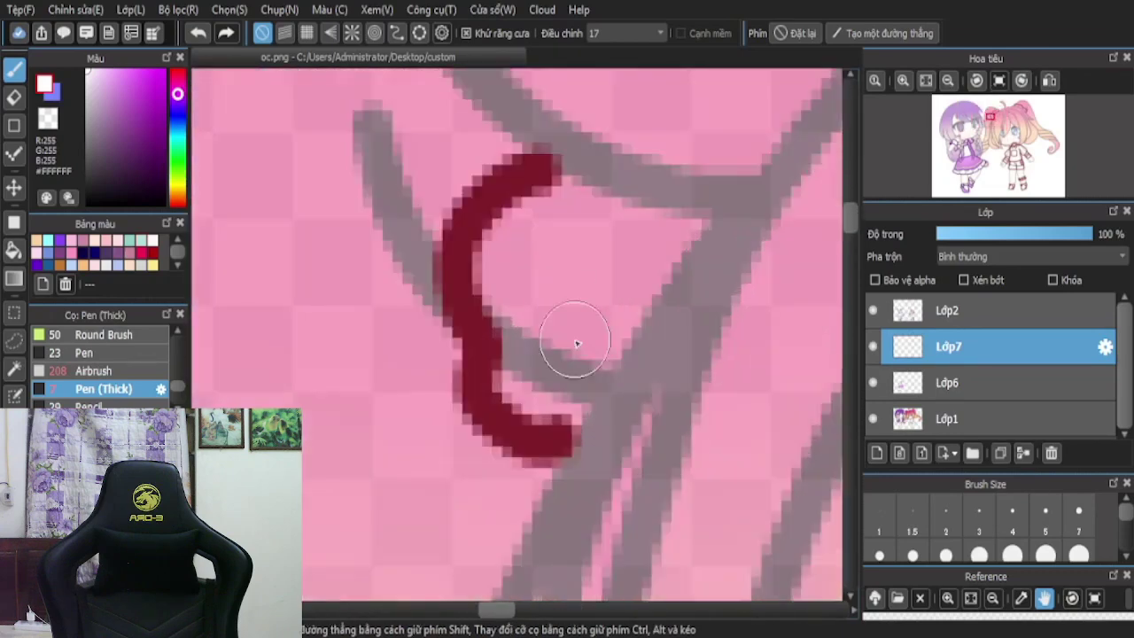
mouse_move(550, 165)
mouse_down()
mouse_move(589, 213)
mouse_move(650, 231)
mouse_move(709, 224)
mouse_up()
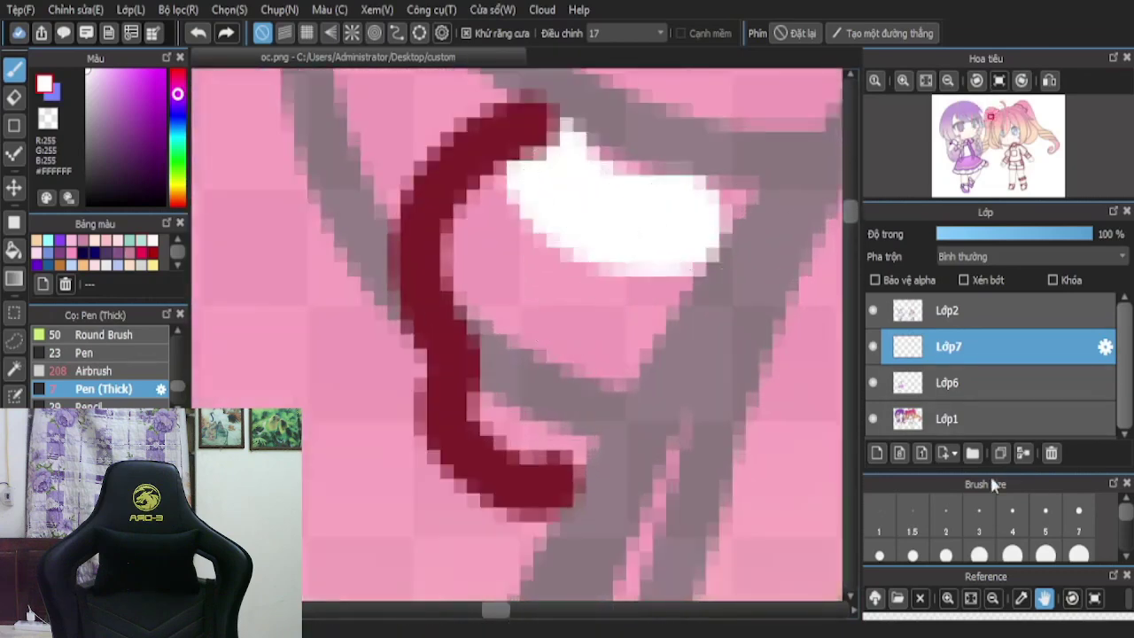
click(979, 514)
mouse_move(577, 166)
mouse_down()
mouse_move(740, 203)
mouse_move(699, 234)
mouse_move(603, 383)
mouse_move(745, 197)
mouse_move(662, 288)
mouse_move(612, 367)
mouse_move(690, 253)
mouse_move(646, 360)
mouse_move(571, 456)
mouse_up()
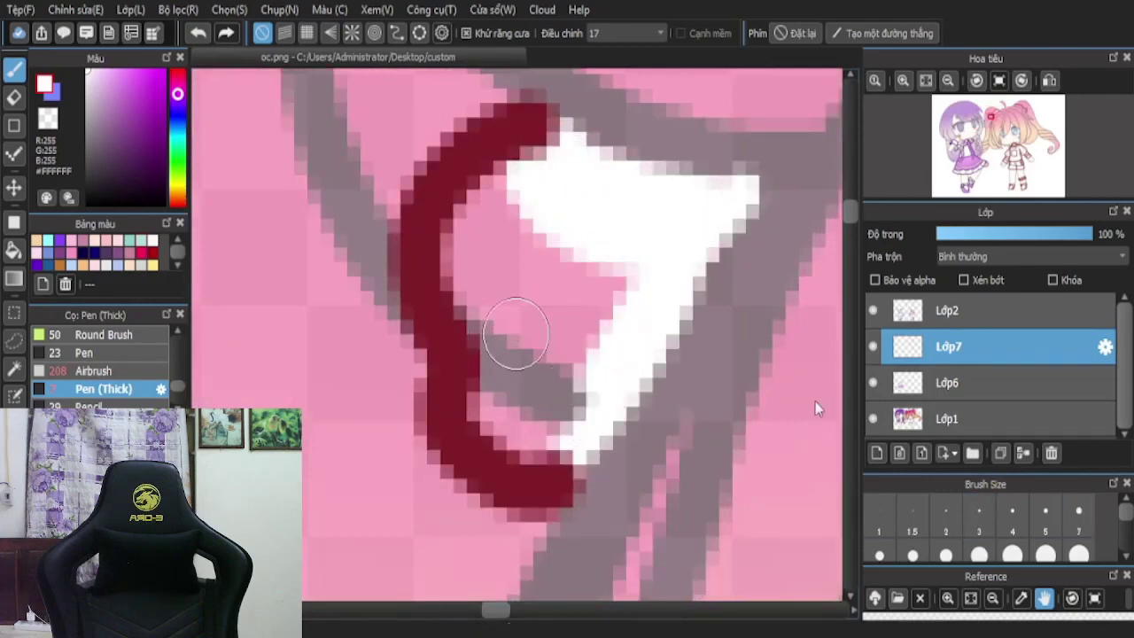
mouse_move(514, 332)
mouse_down()
mouse_move(482, 189)
mouse_move(612, 256)
mouse_move(523, 351)
mouse_move(514, 405)
mouse_move(585, 296)
mouse_move(514, 405)
mouse_move(554, 311)
mouse_up()
scroll(446, 278, down, 7)
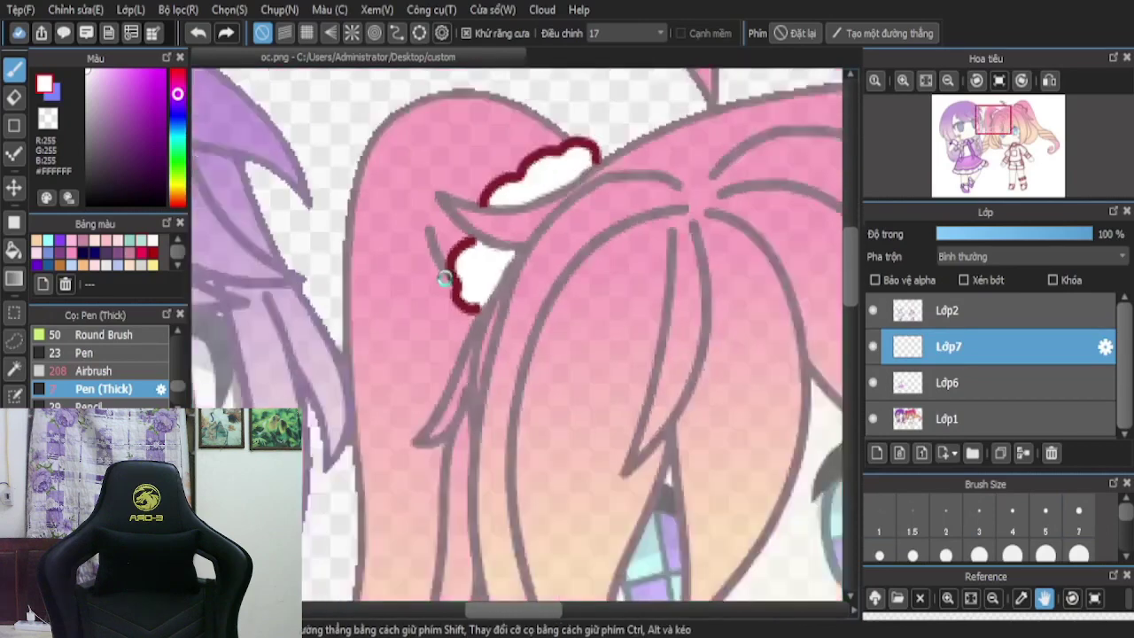
- Fill the scrunchie on the pink-haired girl's right pigtail with white along its whole scalloped outline
scroll(766, 140, up, 3)
scroll(730, 342, up, 1)
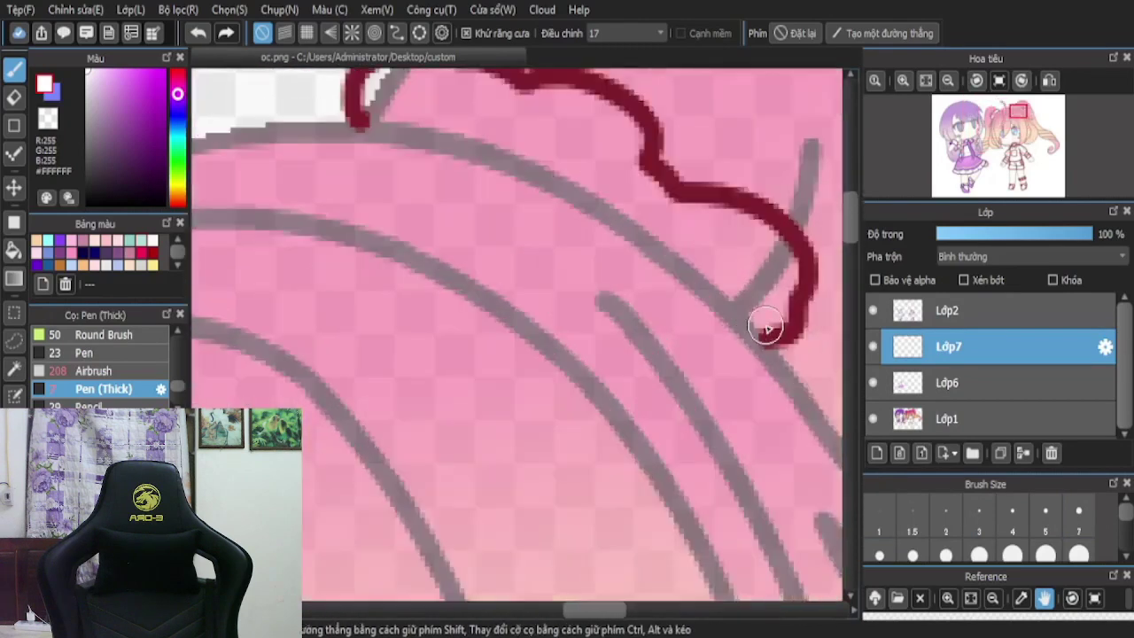
mouse_move(769, 324)
mouse_down()
mouse_move(739, 278)
mouse_move(673, 222)
mouse_move(739, 222)
mouse_move(778, 290)
mouse_up()
scroll(654, 315, up, 1)
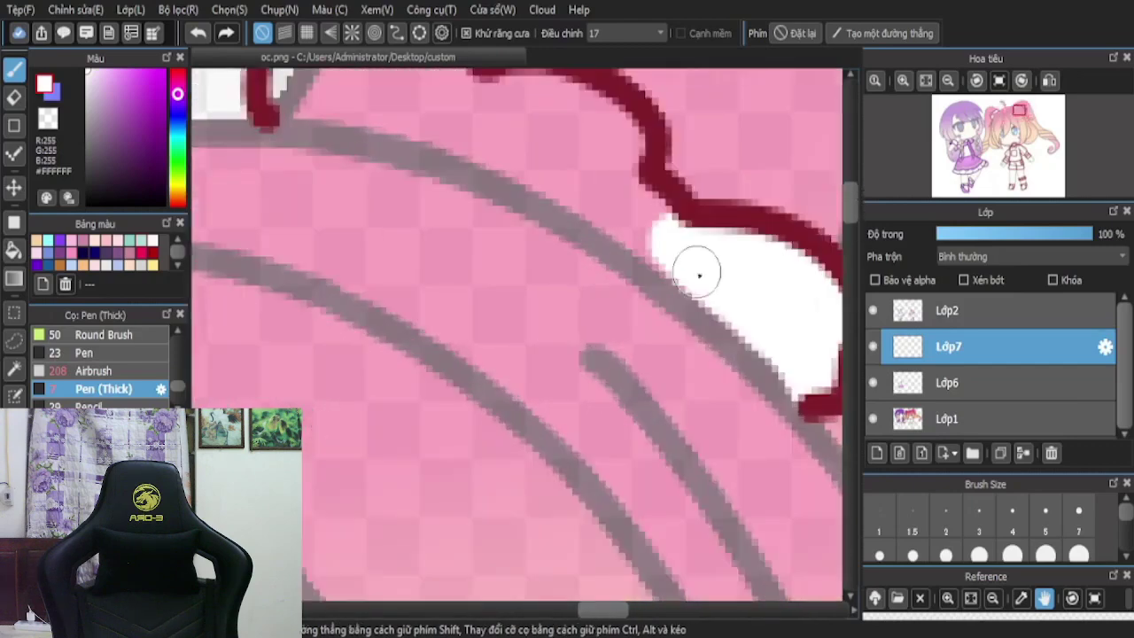
drag(763, 331, 618, 218)
scroll(606, 218, down, 2)
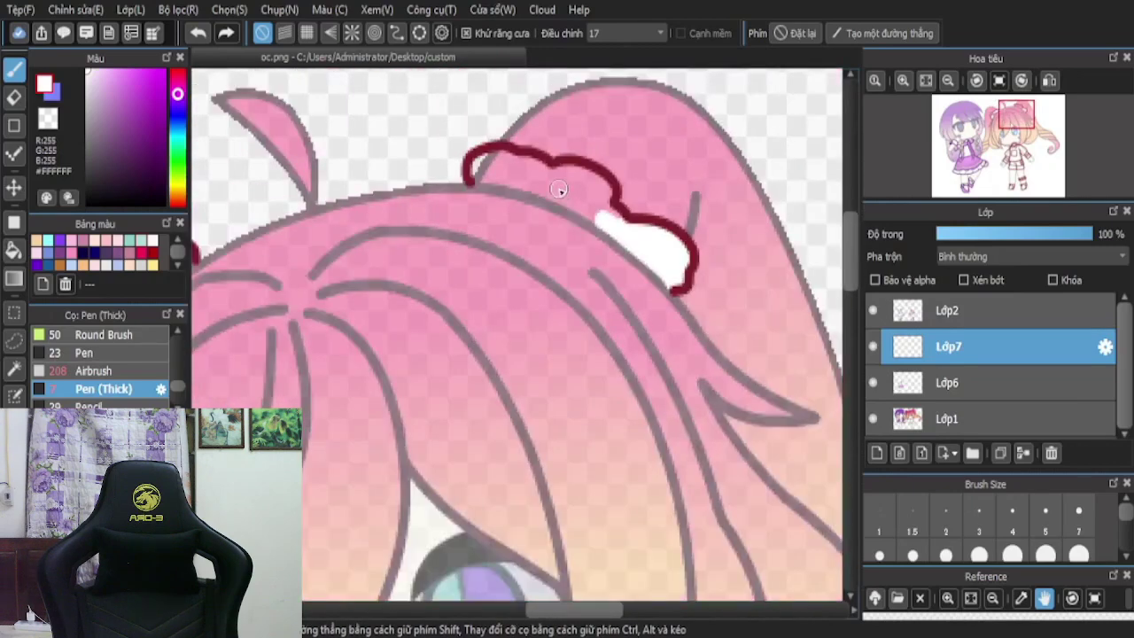
scroll(549, 181, up, 2)
mouse_move(465, 118)
mouse_down()
mouse_move(374, 138)
mouse_move(376, 157)
mouse_move(463, 165)
mouse_move(452, 159)
mouse_move(422, 158)
mouse_move(608, 224)
mouse_move(714, 286)
mouse_move(762, 291)
mouse_move(688, 168)
mouse_move(413, 133)
mouse_move(502, 132)
mouse_move(648, 193)
mouse_move(723, 258)
mouse_up()
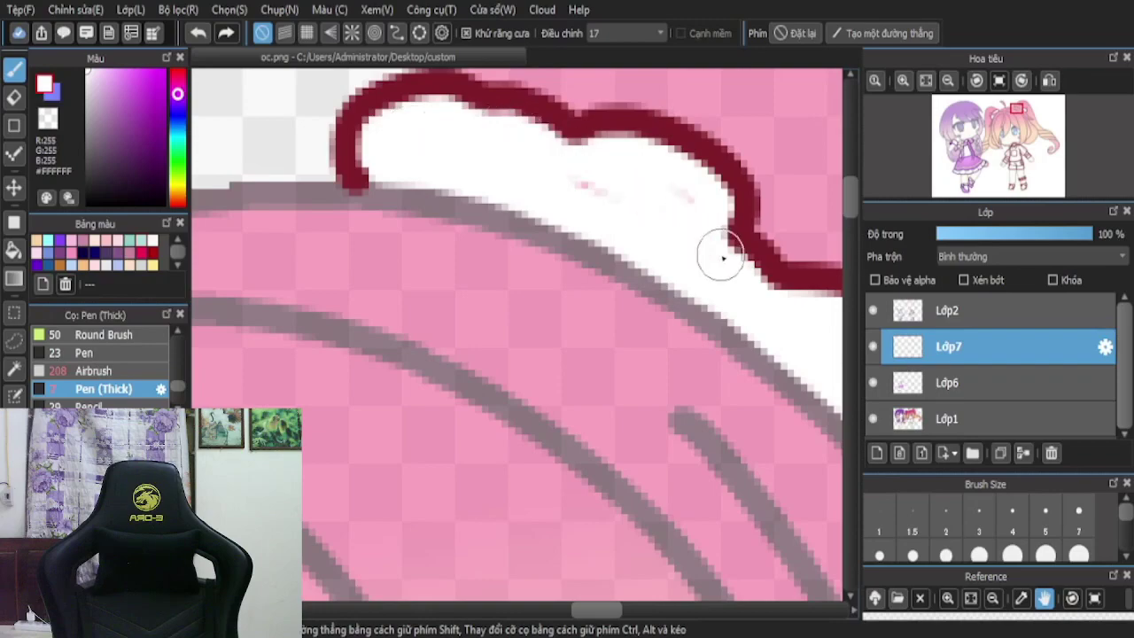
scroll(703, 223, down, 6)
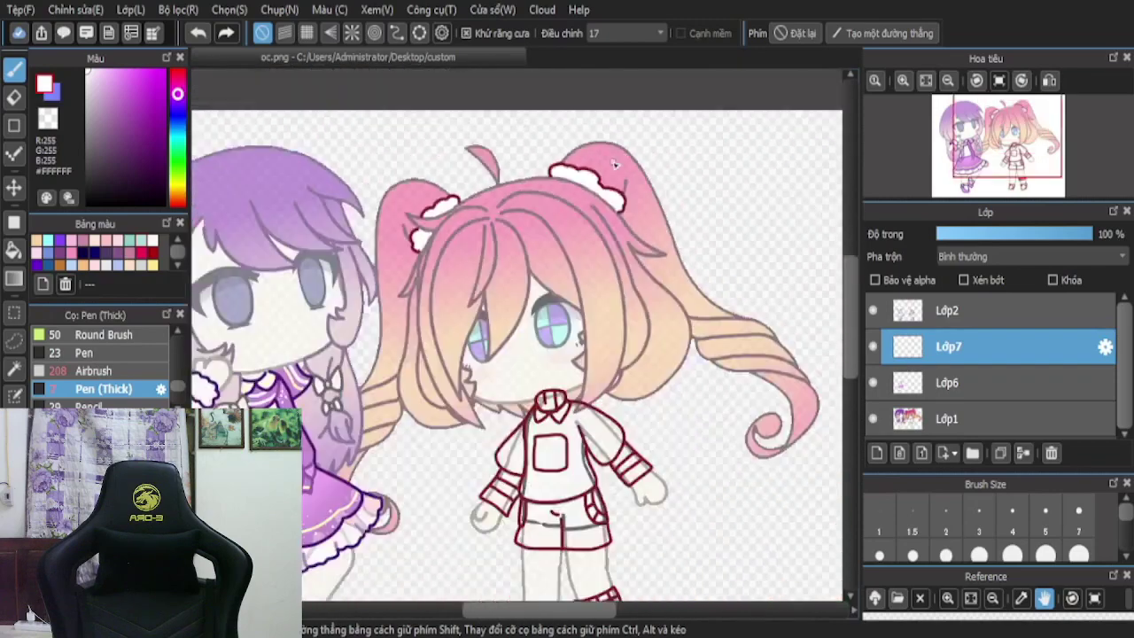
- Fill the ribbed neckband above the pink-haired girl's shirt collar with white
scroll(628, 153, down, 2)
scroll(593, 335, up, 7)
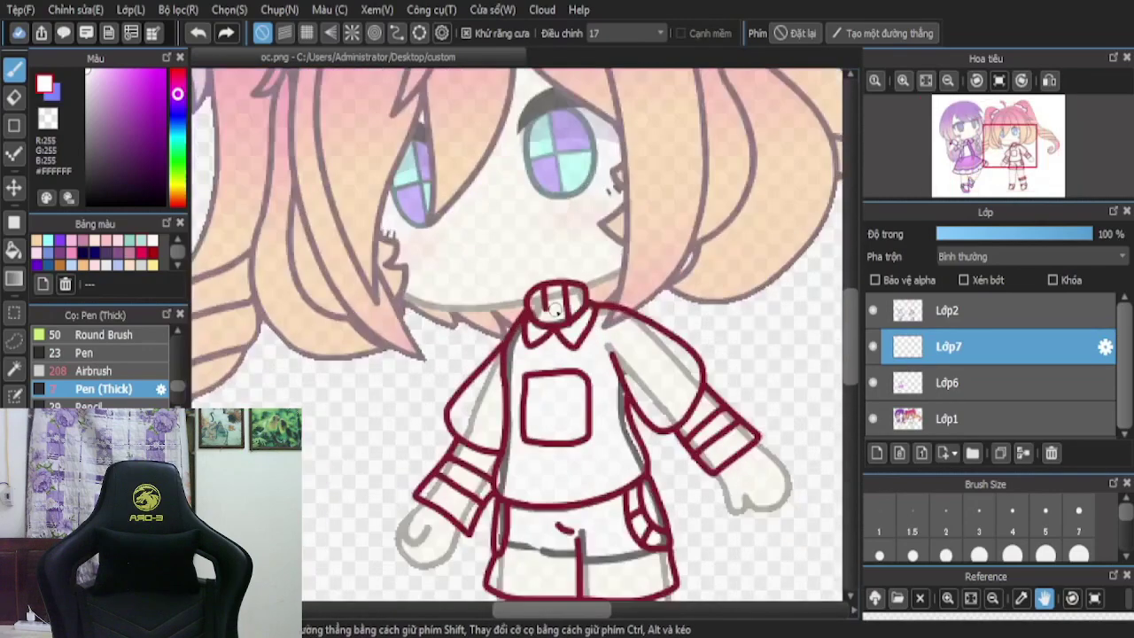
mouse_move(544, 346)
mouse_down()
mouse_move(470, 298)
mouse_move(502, 260)
mouse_move(602, 239)
mouse_move(646, 258)
mouse_move(634, 312)
mouse_move(517, 319)
mouse_move(628, 276)
mouse_up()
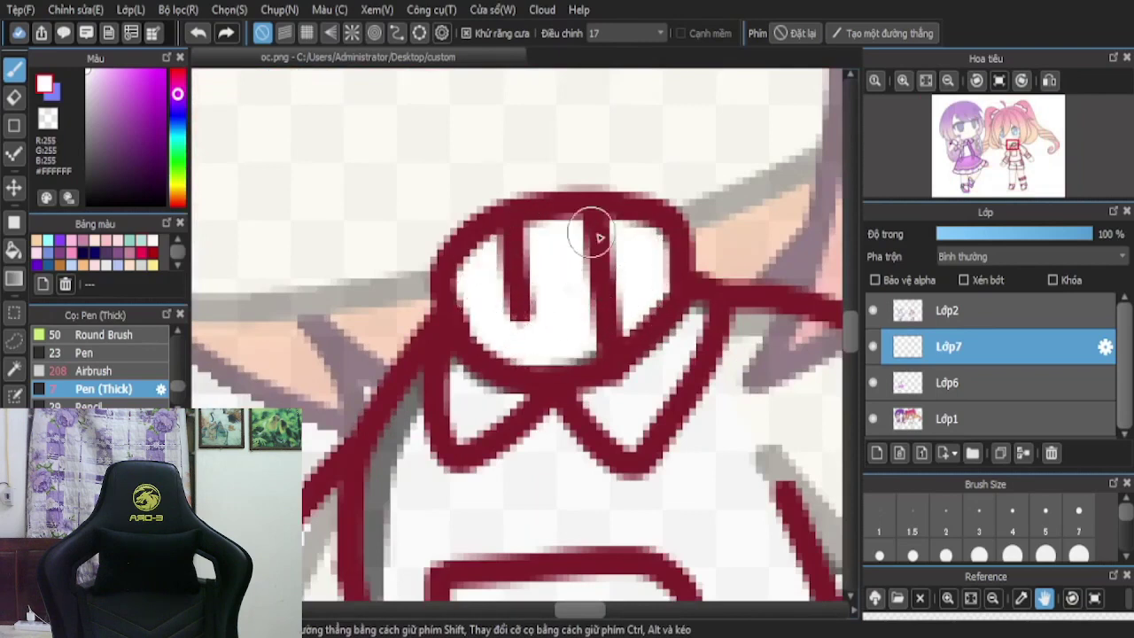
- On a new layer above Lớp7, paint a large pink #FF9191 patch covering the pink-haired girl's whole outfit
click(877, 452)
scroll(510, 300, down, 5)
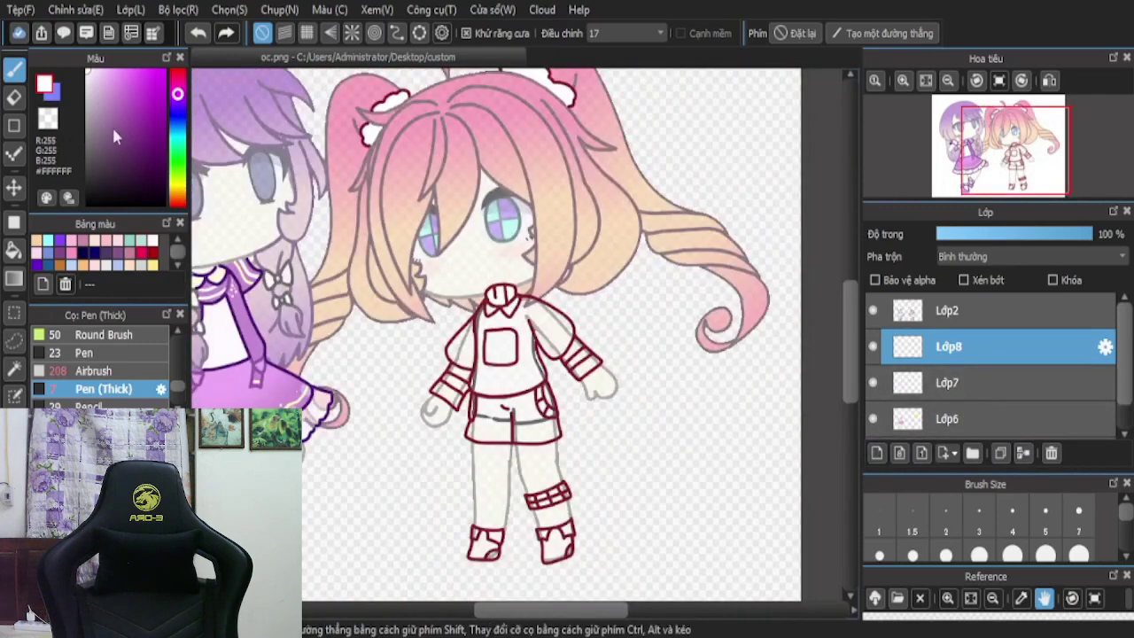
drag(119, 88, 121, 37)
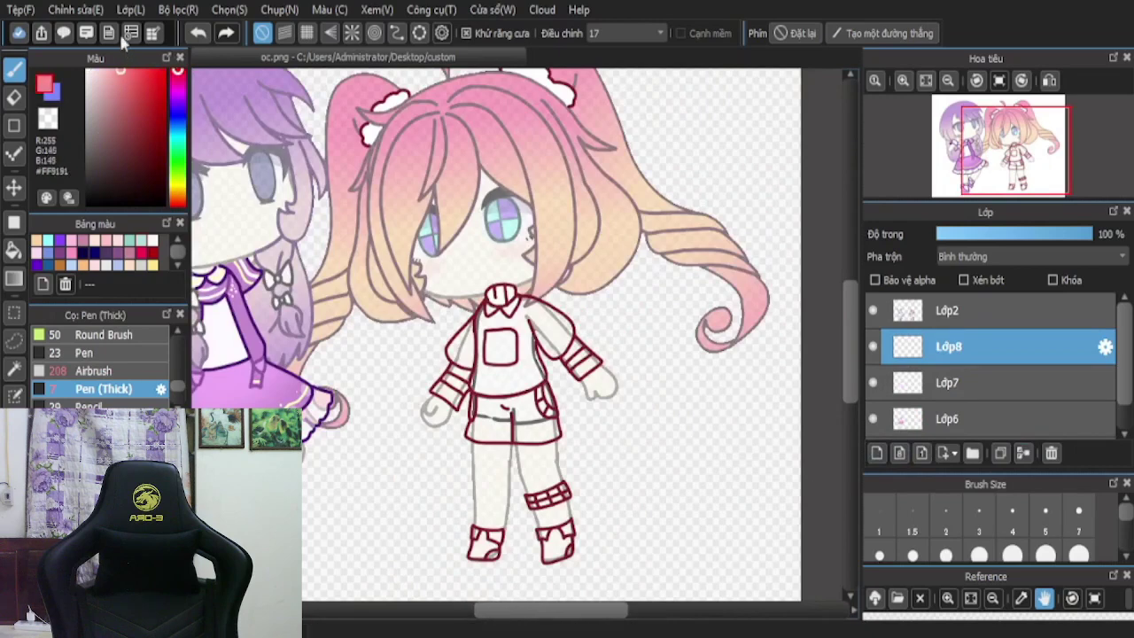
mouse_move(517, 333)
ctrl+alt+mouse_down()
mouse_move(588, 376)
mouse_move(557, 342)
mouse_move(523, 416)
mouse_move(523, 454)
ctrl+alt+mouse_up()
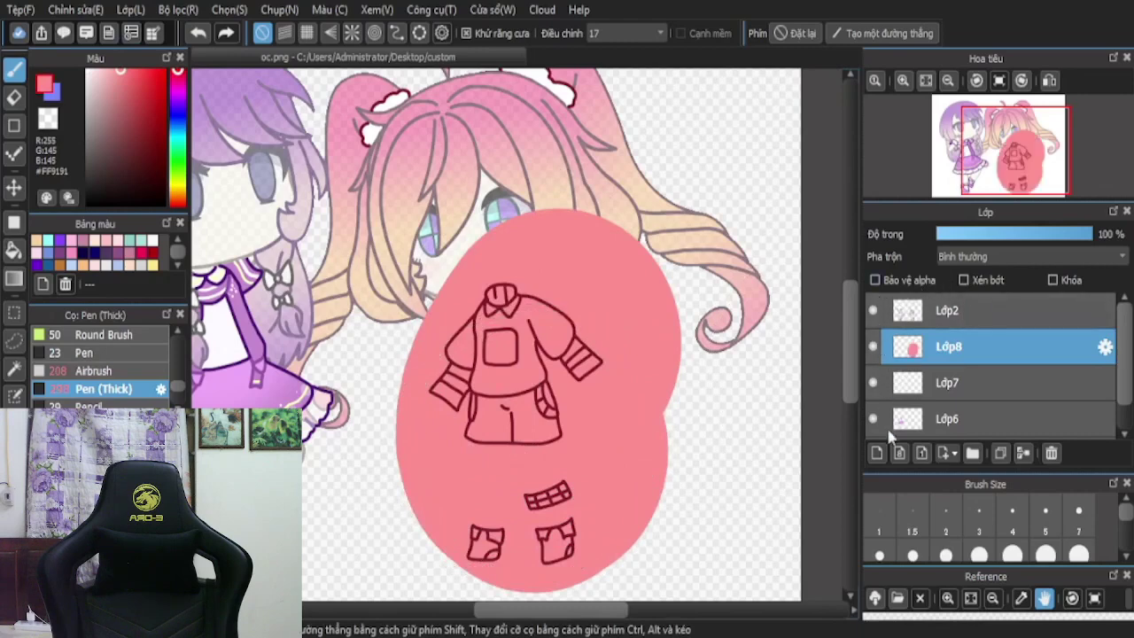
- With Lớp1 hidden, select the pink paint outside the clothing outlines with the Magic Wand and delete it
click(866, 409)
click(867, 410)
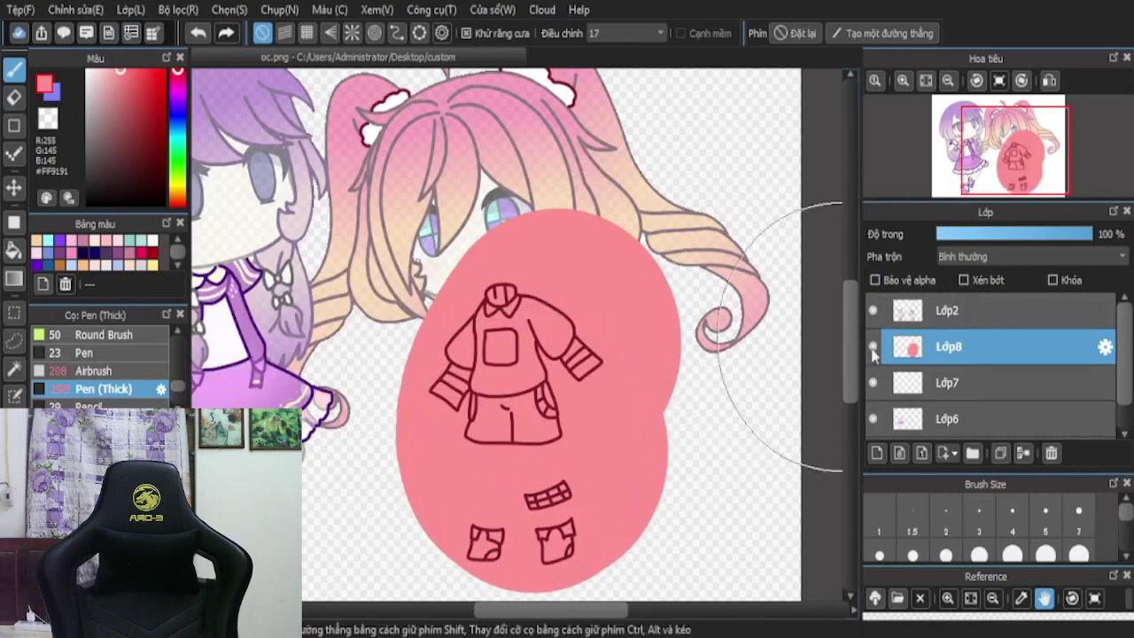
scroll(873, 353, down, 1)
click(873, 422)
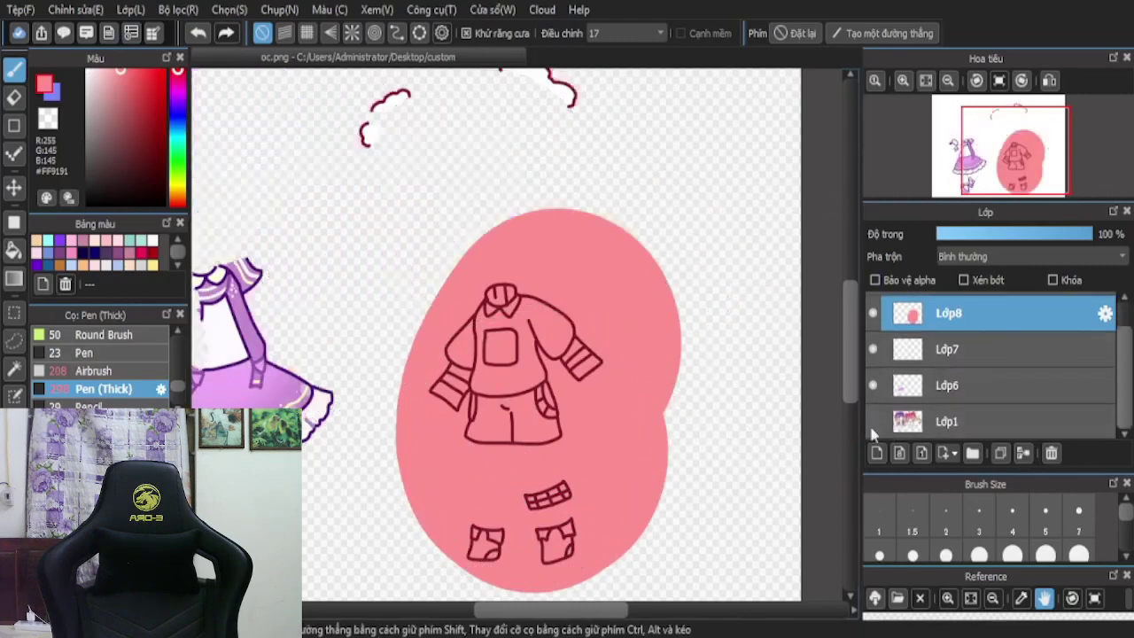
click(16, 369)
click(595, 277)
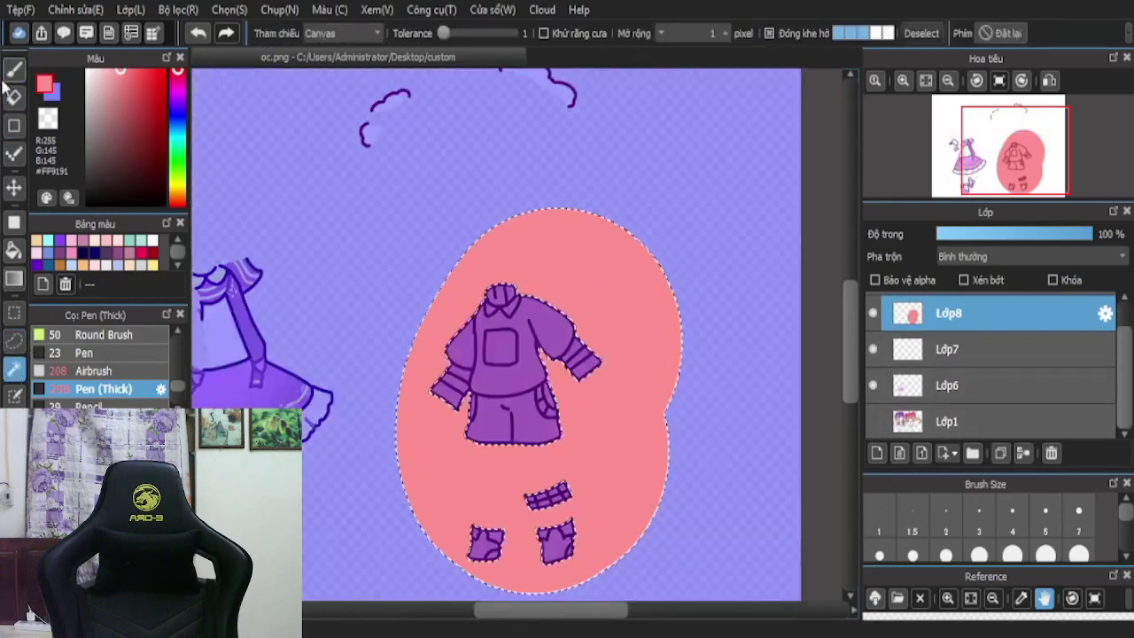
key(e)
key(Delete)
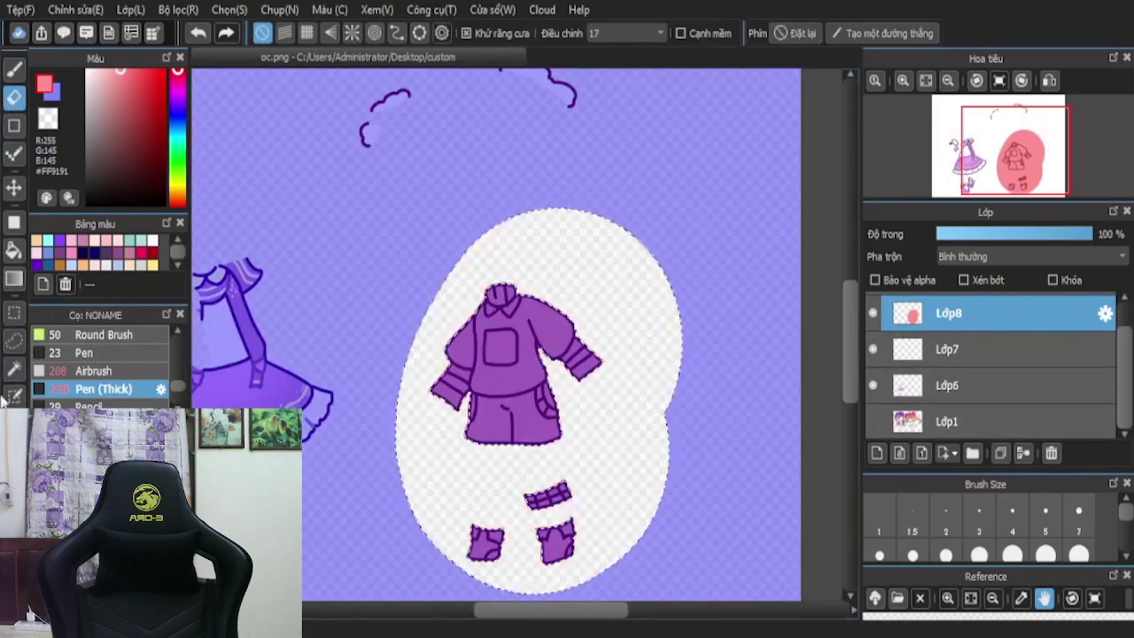
- Clear the selection, switch back to the brush and make Lớp1 visible again
click(16, 369)
key(ctrl+d)
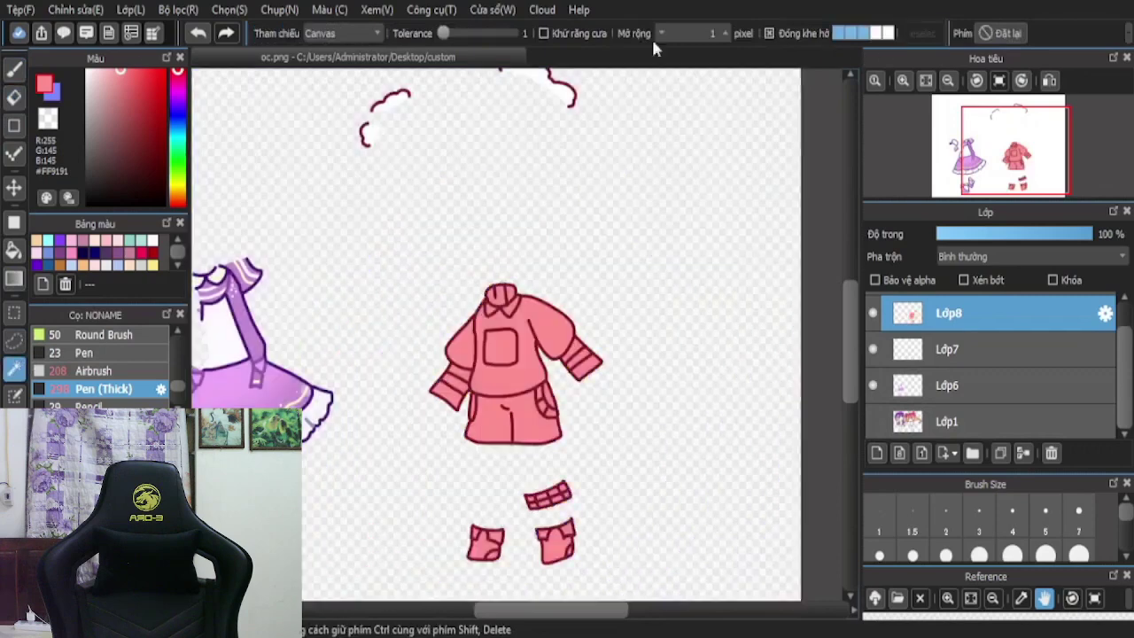
click(16, 73)
click(873, 421)
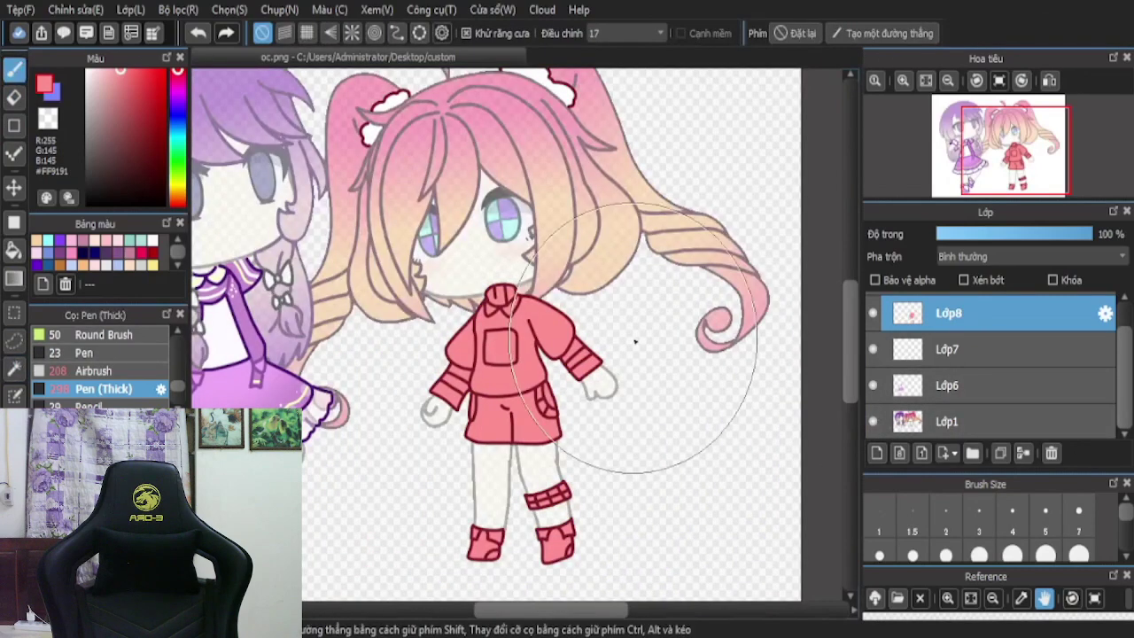
- Merge the pink clothing layer Lớp8 down into Lớp7 and add a new layer above it
scroll(478, 412, up, 2)
scroll(480, 399, down, 2)
scroll(523, 259, up, 1)
scroll(521, 255, up, 2)
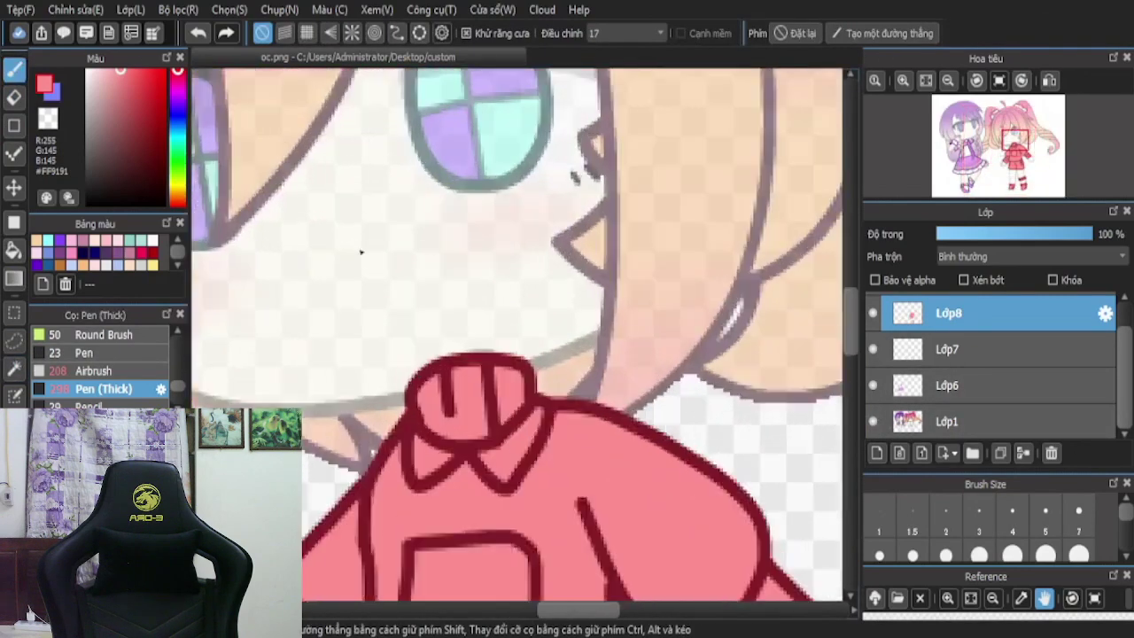
scroll(993, 373, up, 1)
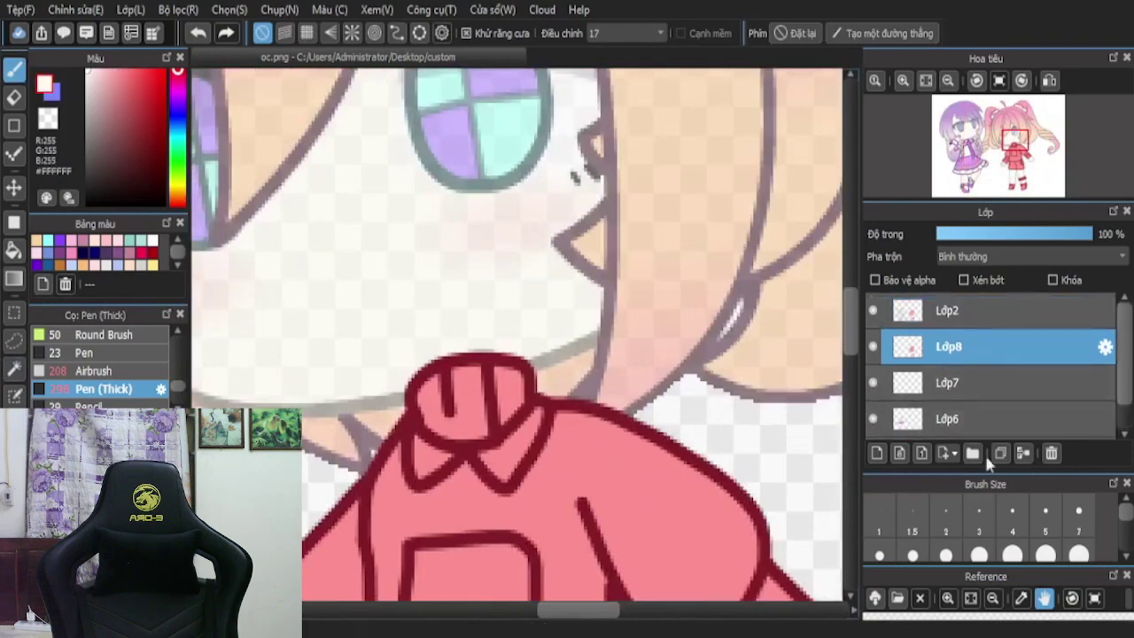
click(1025, 454)
click(875, 456)
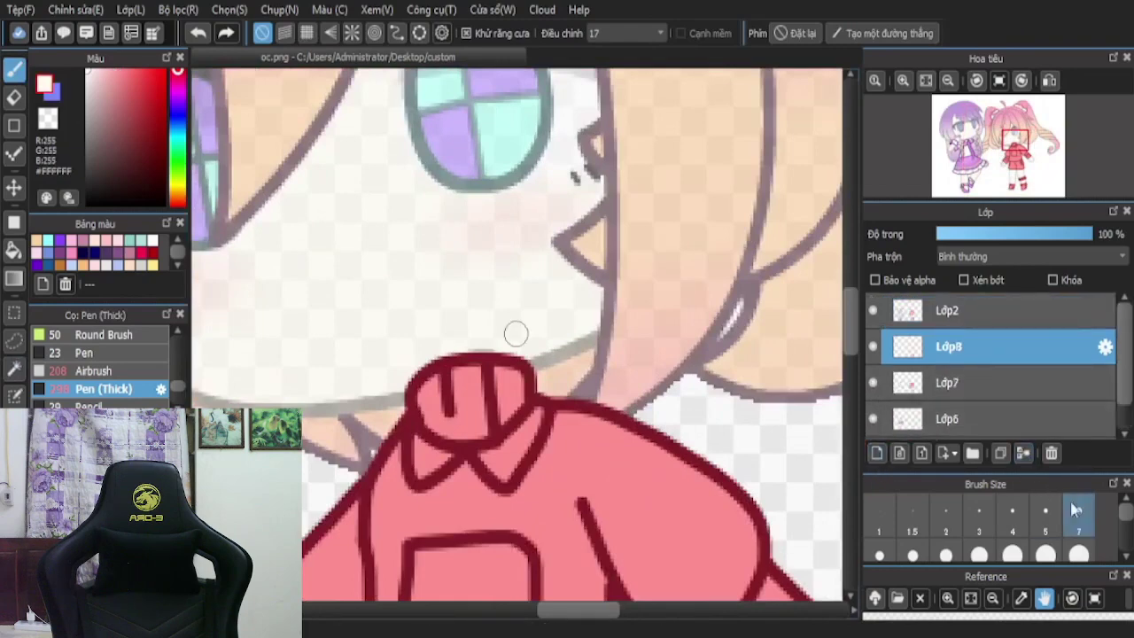
- Fill the sections of the ribbed neckband with white on the new layer using brush size 7
scroll(466, 438, up, 3)
mouse_move(510, 159)
mouse_down()
mouse_move(674, 136)
mouse_move(785, 210)
mouse_move(695, 162)
mouse_move(748, 172)
mouse_move(739, 287)
mouse_move(562, 355)
mouse_move(423, 277)
mouse_move(638, 202)
mouse_move(725, 248)
mouse_move(447, 197)
mouse_move(463, 292)
mouse_move(654, 337)
mouse_move(526, 275)
mouse_move(466, 359)
mouse_move(732, 330)
mouse_up()
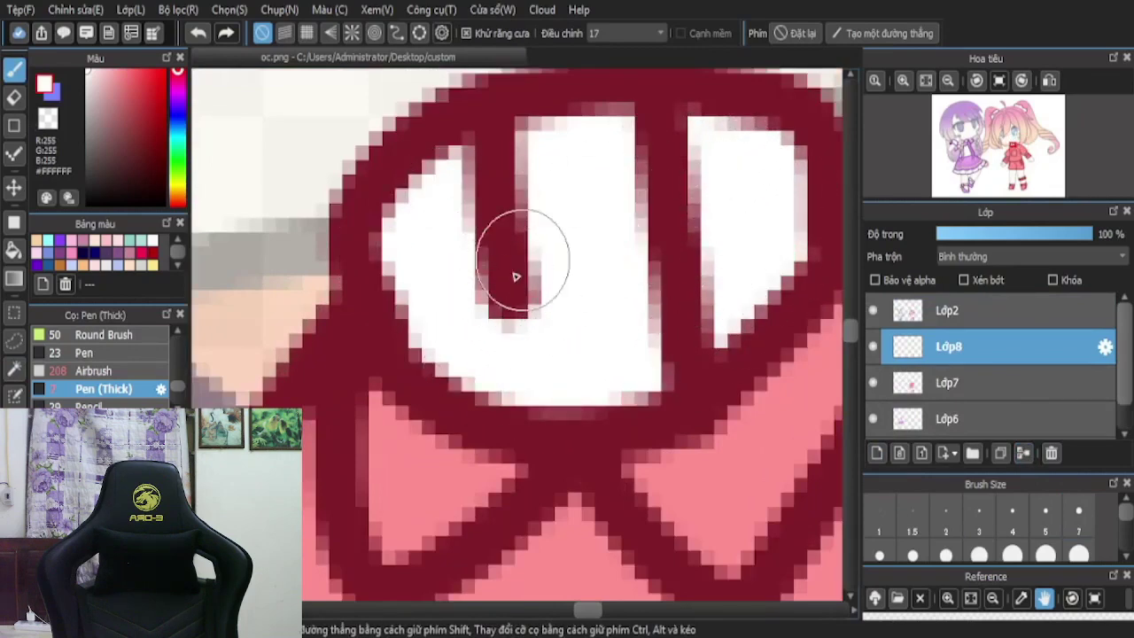
scroll(518, 268, down, 5)
scroll(666, 369, down, 2)
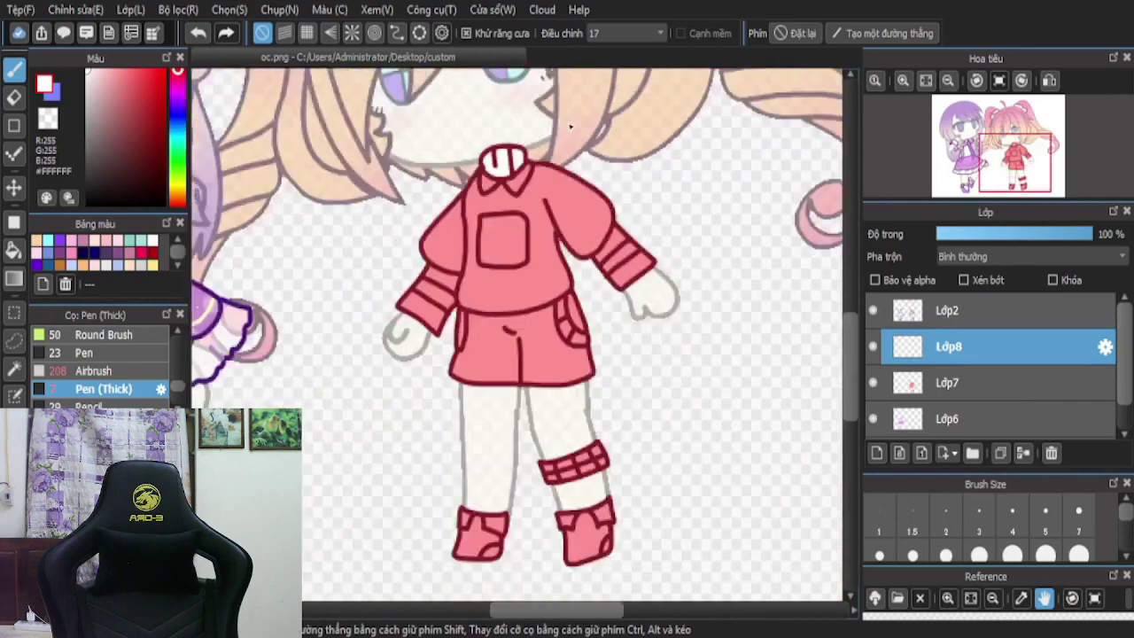
scroll(597, 343, down, 2)
- Fill the square patch on the front of the pink-haired girl's shirt with white
scroll(544, 263, up, 5)
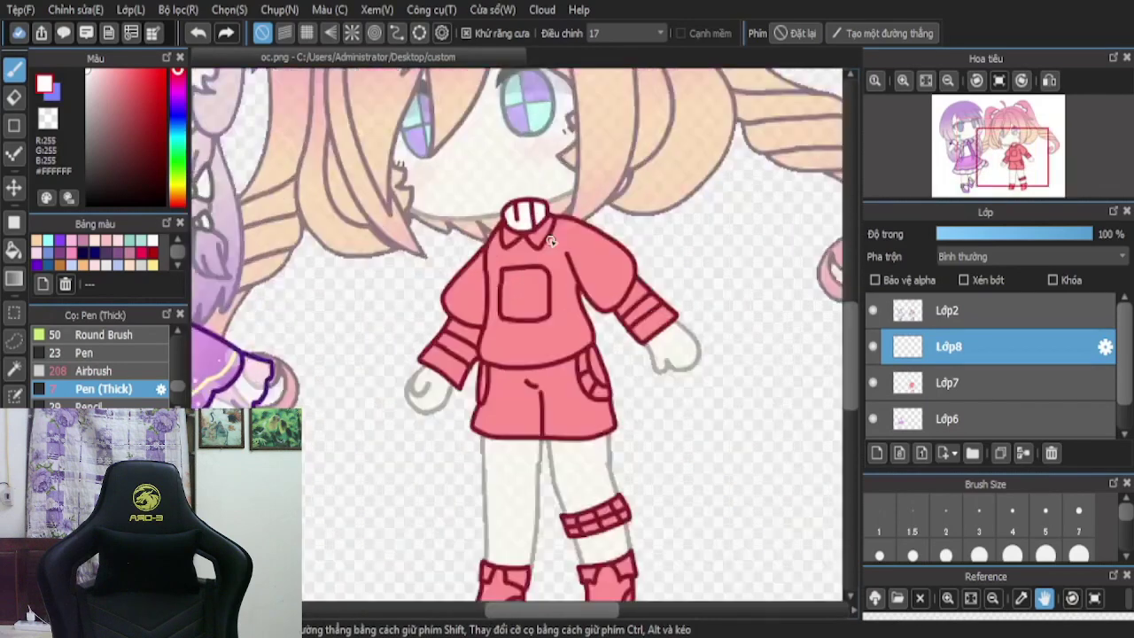
scroll(447, 337, up, 1)
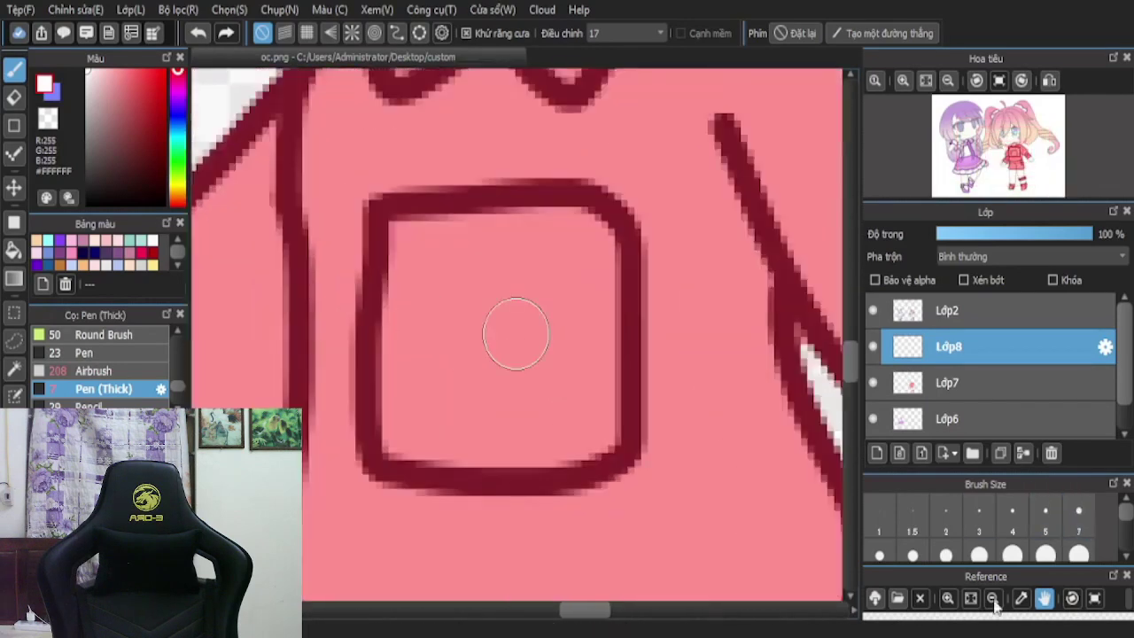
click(941, 558)
mouse_move(399, 253)
mouse_down()
mouse_move(570, 271)
mouse_move(568, 247)
mouse_move(442, 274)
mouse_move(417, 345)
mouse_move(421, 424)
mouse_move(580, 421)
mouse_move(591, 366)
mouse_move(560, 262)
mouse_move(522, 363)
mouse_up()
scroll(522, 363, down, 4)
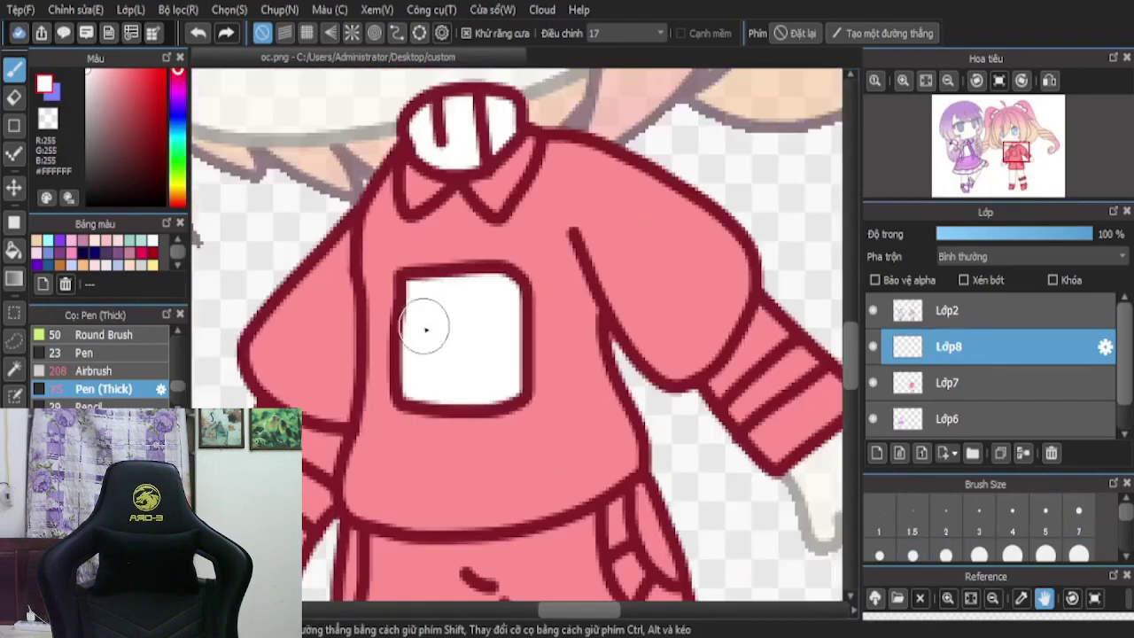
scroll(422, 321, down, 2)
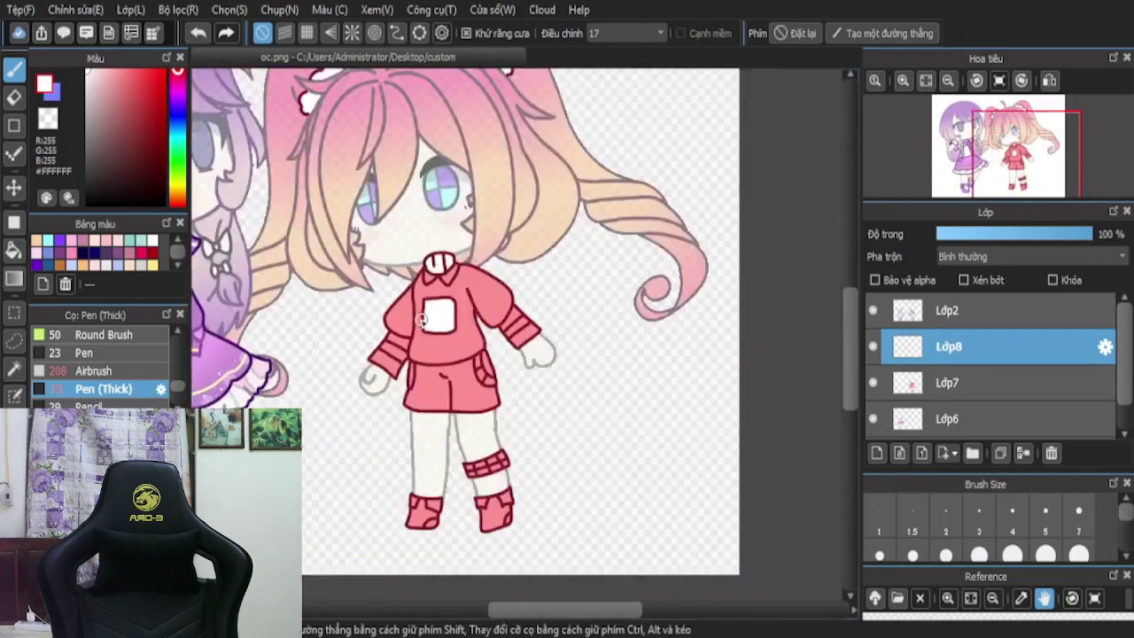
- Paint the upper stripe of the left sleeve cuff dark red #993743
scroll(305, 314, down, 1)
scroll(333, 309, up, 3)
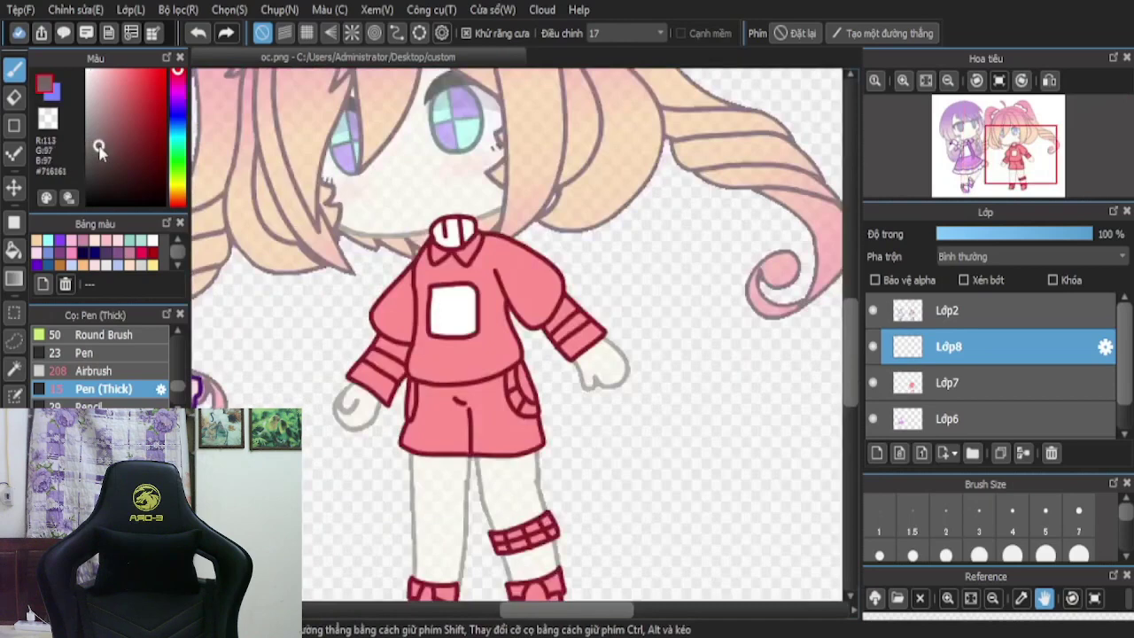
scroll(459, 384, up, 3)
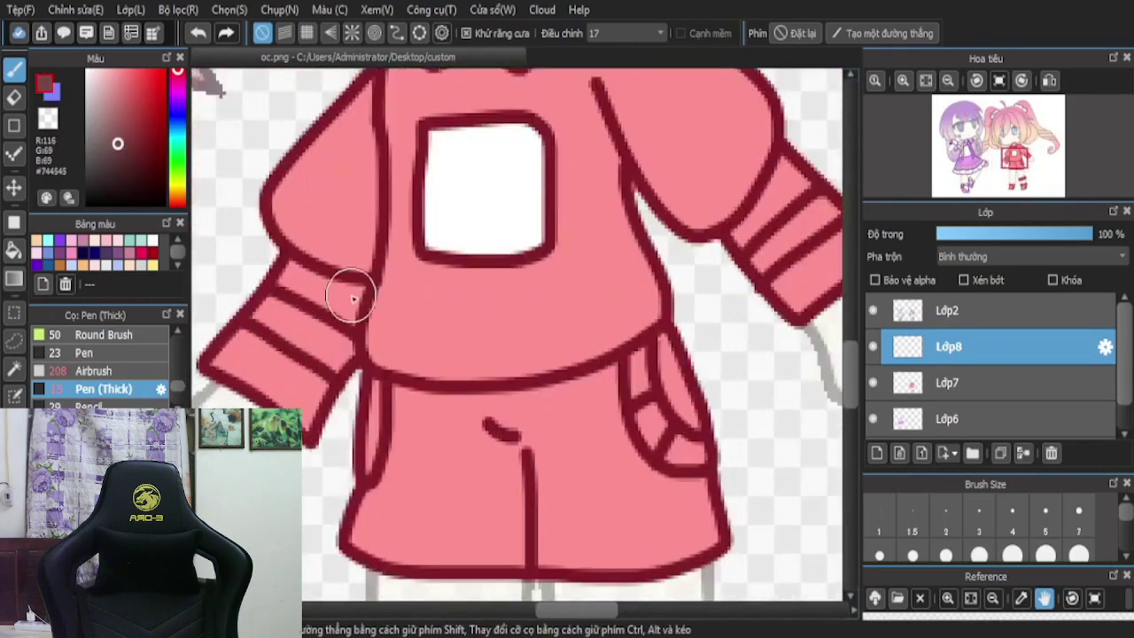
scroll(270, 275, up, 2)
scroll(317, 287, up, 2)
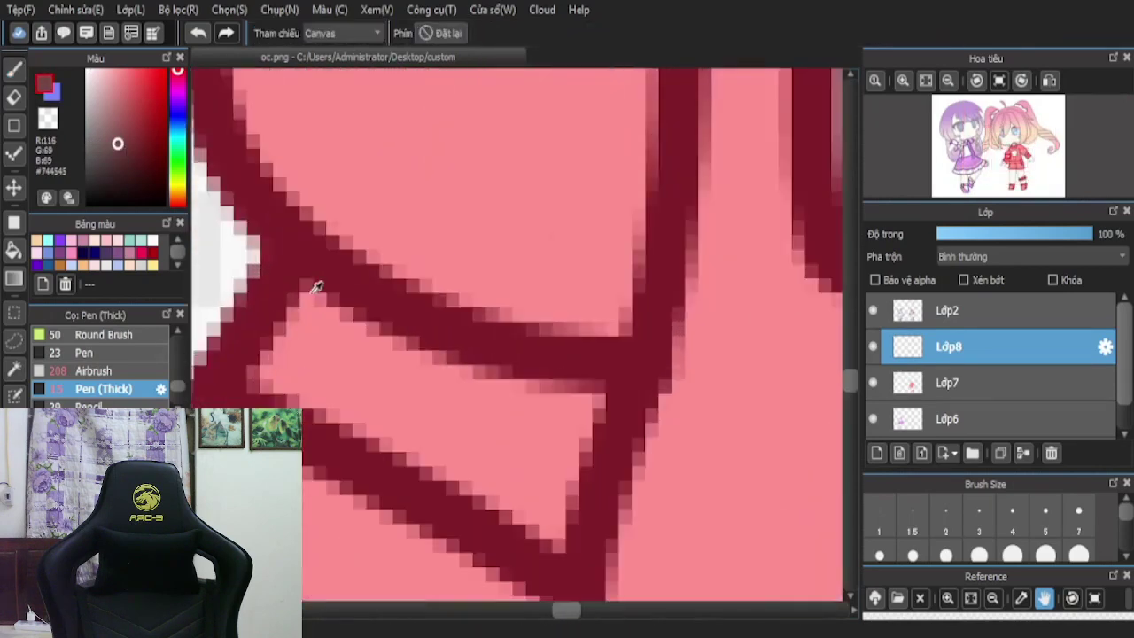
key(b)
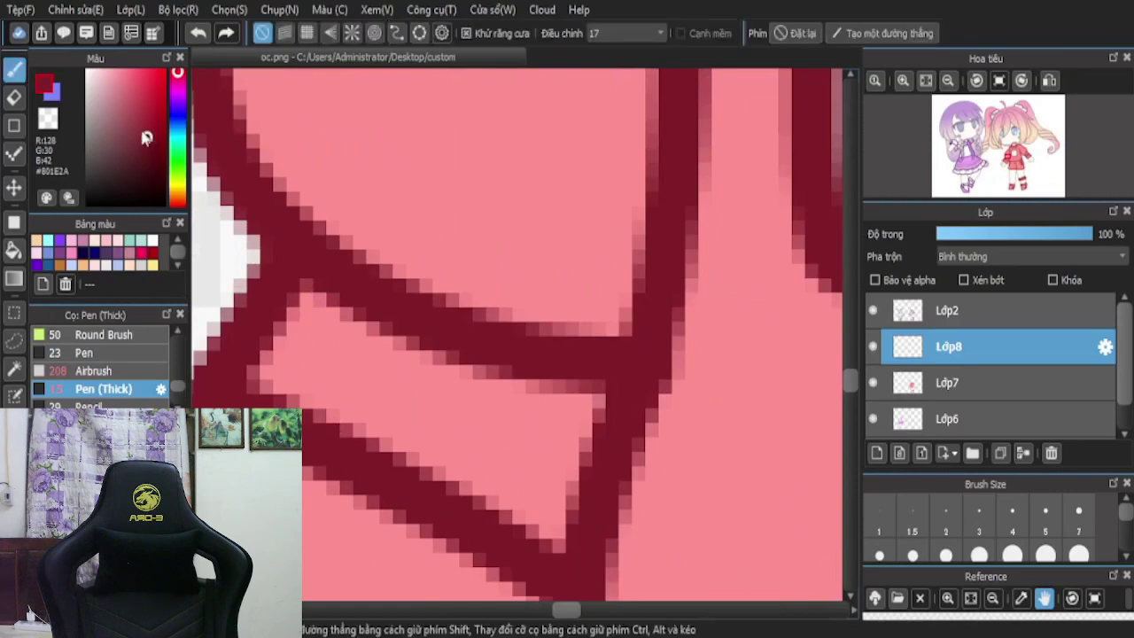
click(1079, 521)
mouse_move(601, 411)
mouse_down()
mouse_move(506, 398)
mouse_move(329, 323)
mouse_move(497, 491)
mouse_move(519, 426)
mouse_up()
scroll(552, 148, down, 4)
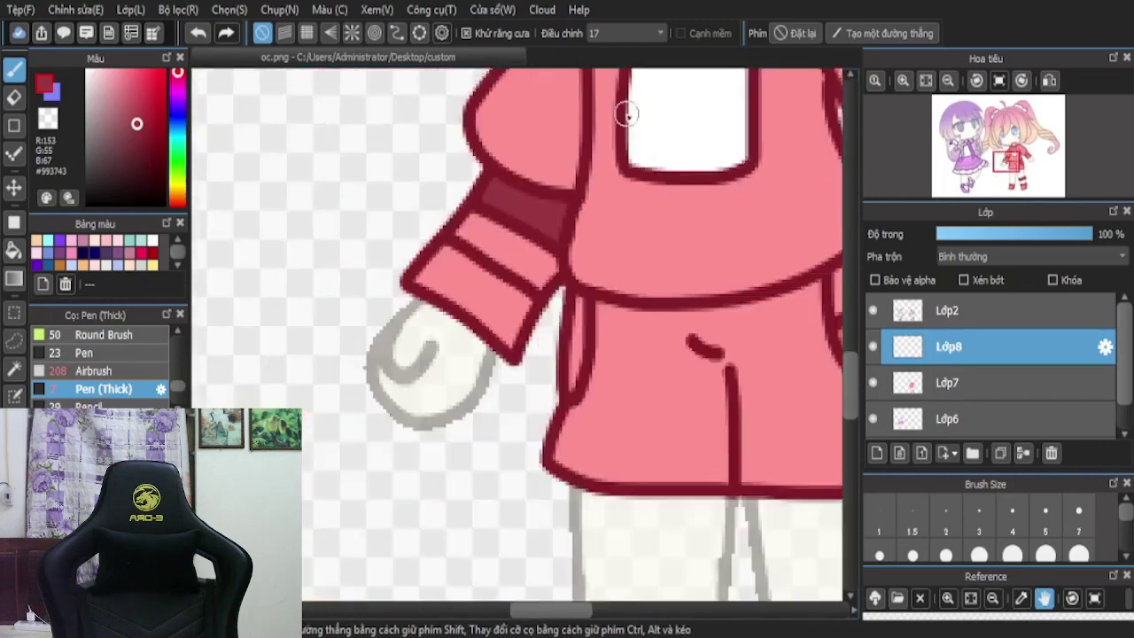
- Paint the lower stripe of the left sleeve cuff in the same dark red
scroll(536, 292, up, 5)
mouse_move(506, 299)
mouse_down()
mouse_move(358, 218)
mouse_move(306, 273)
mouse_move(387, 311)
mouse_move(485, 389)
mouse_move(513, 336)
mouse_move(363, 255)
mouse_move(492, 355)
mouse_up()
scroll(333, 288, down, 5)
- Paint the upper and lower stripes of the right sleeve cuff dark red #993743
scroll(663, 217, up, 5)
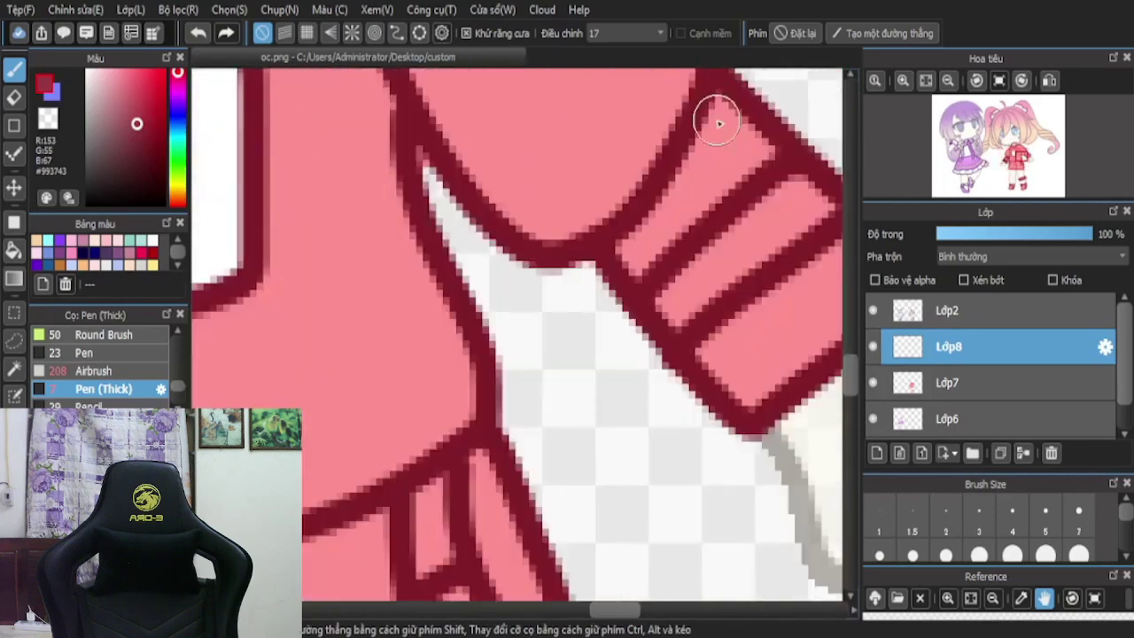
mouse_move(717, 121)
mouse_down()
mouse_move(759, 152)
mouse_move(623, 253)
mouse_move(704, 164)
mouse_move(722, 123)
mouse_move(651, 229)
mouse_up()
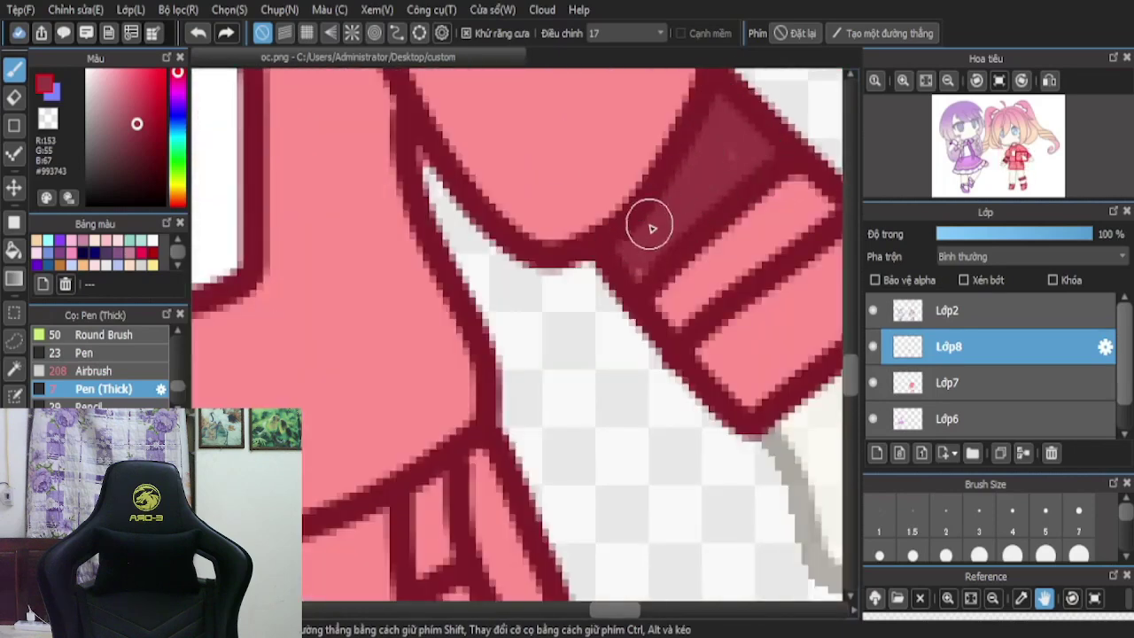
scroll(497, 344, down, 3)
scroll(628, 307, up, 3)
mouse_move(628, 301)
mouse_down()
mouse_move(667, 326)
mouse_move(670, 343)
mouse_move(508, 456)
mouse_move(481, 427)
mouse_move(645, 323)
mouse_up()
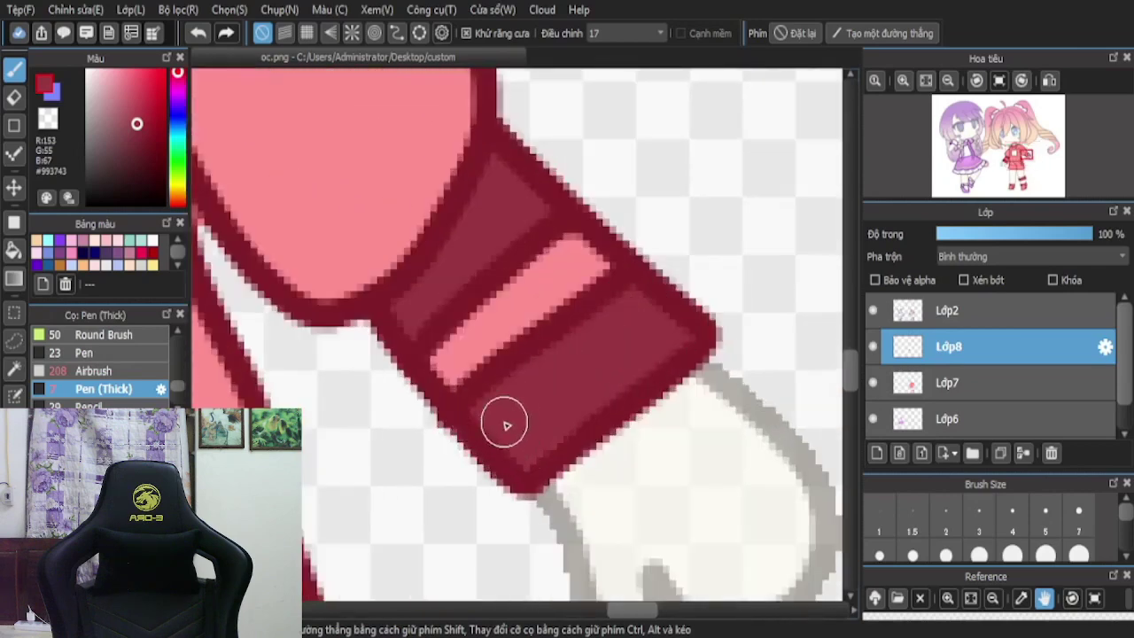
- Fill the middle stripe of both the right and left sleeve cuffs with white
mouse_move(588, 276)
mouse_down()
mouse_move(570, 255)
mouse_move(448, 362)
mouse_up()
mouse_move(517, 326)
mouse_down()
mouse_move(583, 294)
mouse_move(592, 264)
mouse_up()
scroll(593, 263, down, 3)
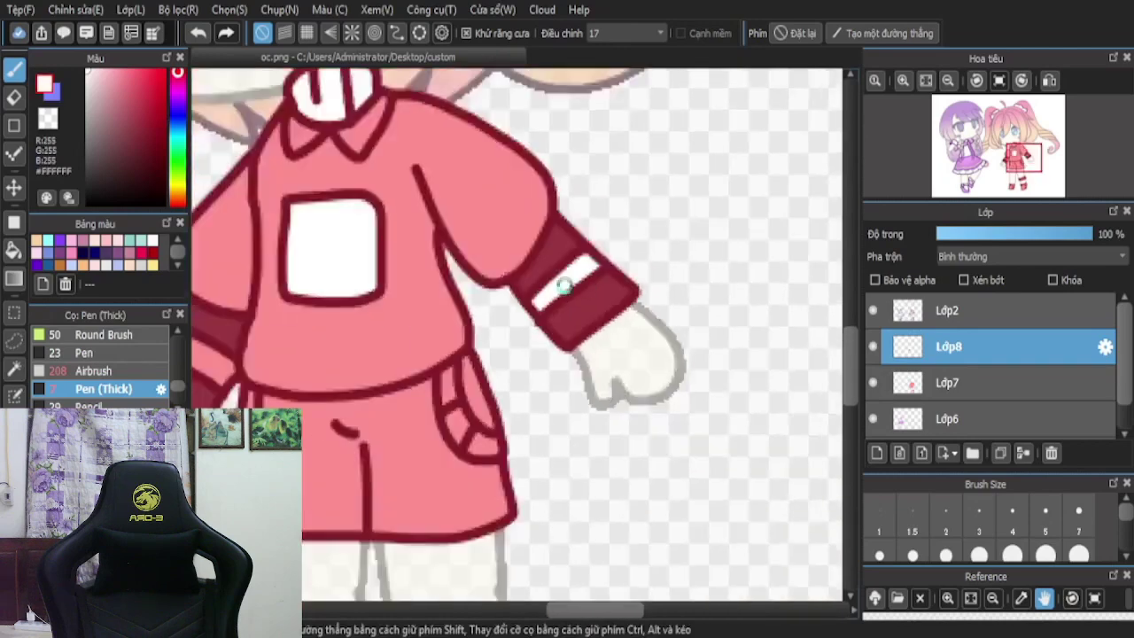
scroll(403, 346, up, 4)
mouse_move(425, 284)
mouse_down()
mouse_move(385, 252)
mouse_move(340, 245)
mouse_move(385, 302)
mouse_move(577, 401)
mouse_move(591, 382)
mouse_move(496, 296)
mouse_move(424, 262)
mouse_move(456, 298)
mouse_up()
scroll(458, 317, down, 5)
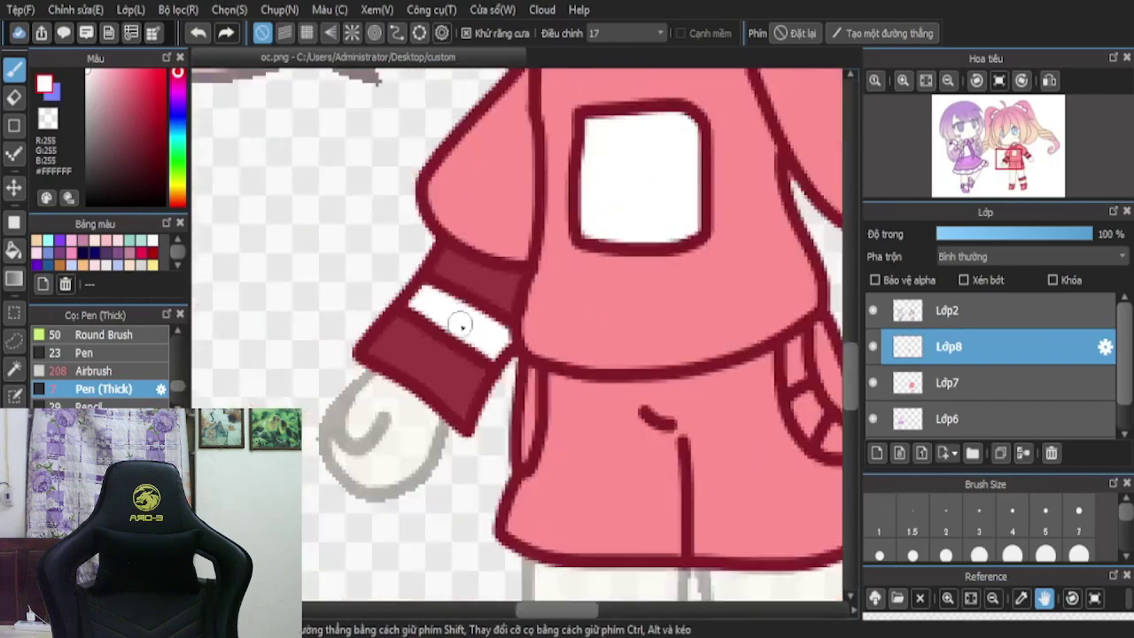
scroll(532, 211, down, 4)
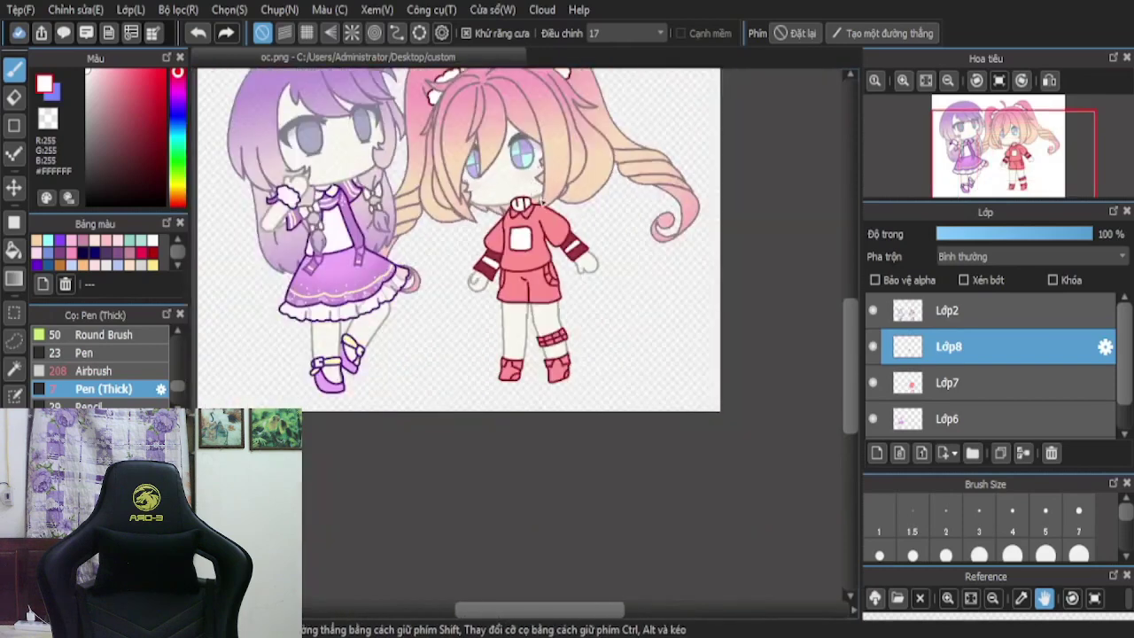
- On a new clipping layer above Lớp7, paint the right puffed sleeve white from the shoulder to the cuff
scroll(532, 266, up, 8)
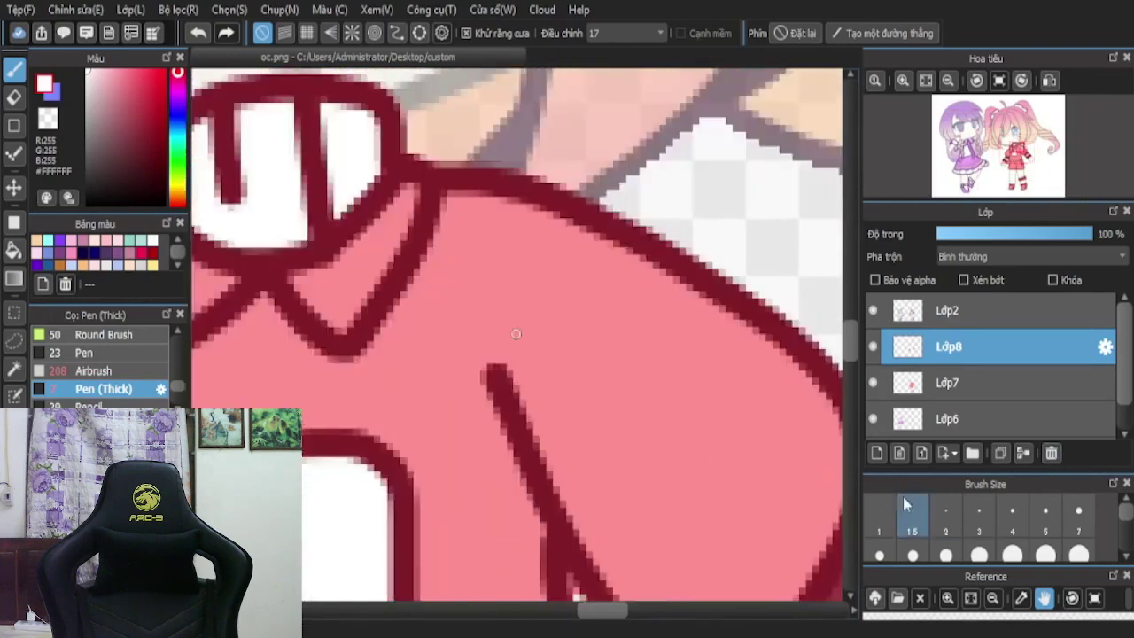
click(884, 452)
mouse_move(483, 208)
mouse_down()
mouse_move(523, 398)
mouse_move(543, 409)
mouse_up()
scroll(683, 451, down, 2)
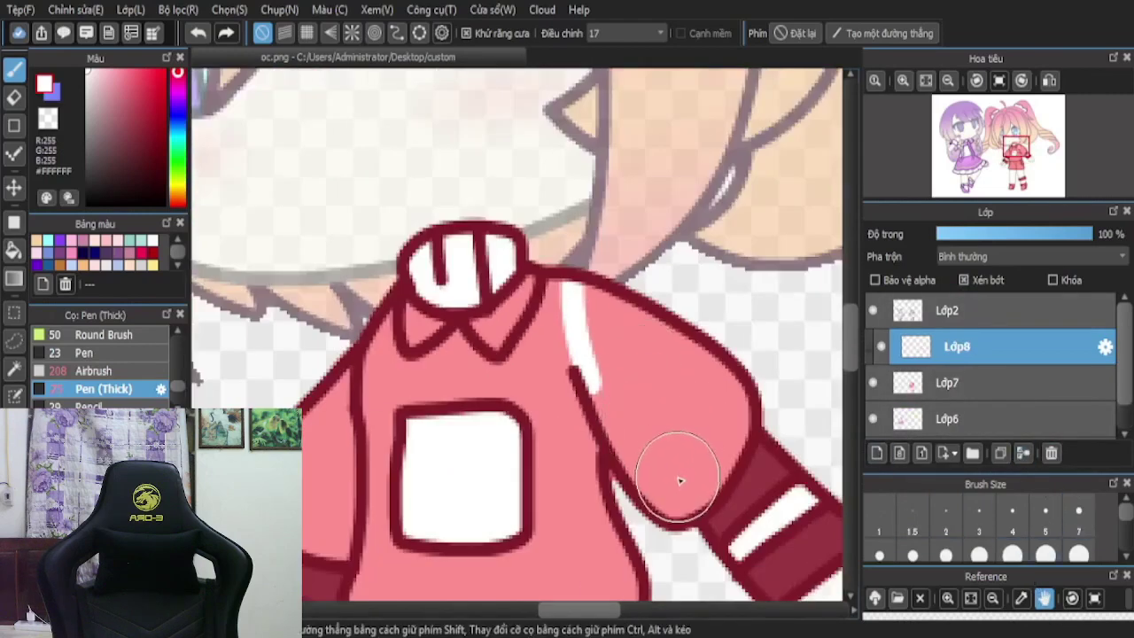
mouse_move(680, 480)
mouse_down()
mouse_move(653, 435)
mouse_move(611, 293)
mouse_move(653, 329)
mouse_move(703, 405)
mouse_move(698, 446)
mouse_up()
scroll(440, 398, down, 2)
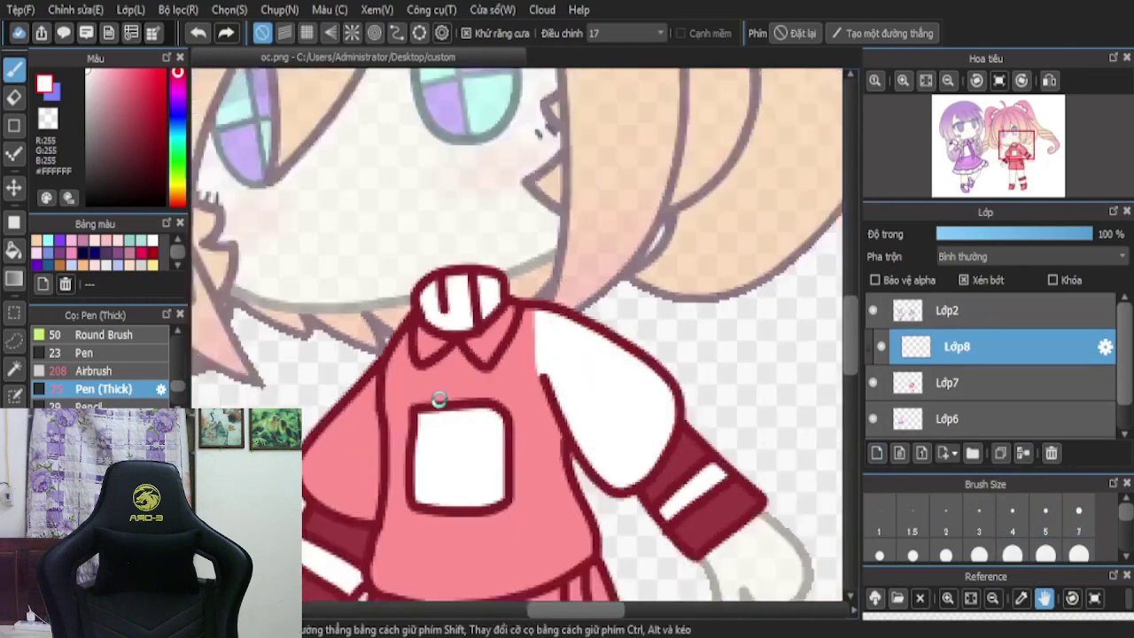
- Fill the left puffed sleeve with white from the shoulder down to its cuff
scroll(512, 444, up, 2)
scroll(349, 384, down, 2)
scroll(282, 422, up, 3)
mouse_move(288, 412)
mouse_down()
mouse_move(321, 399)
mouse_move(307, 313)
mouse_move(354, 225)
mouse_move(345, 422)
mouse_move(410, 346)
mouse_move(363, 420)
mouse_up()
scroll(473, 393, down, 4)
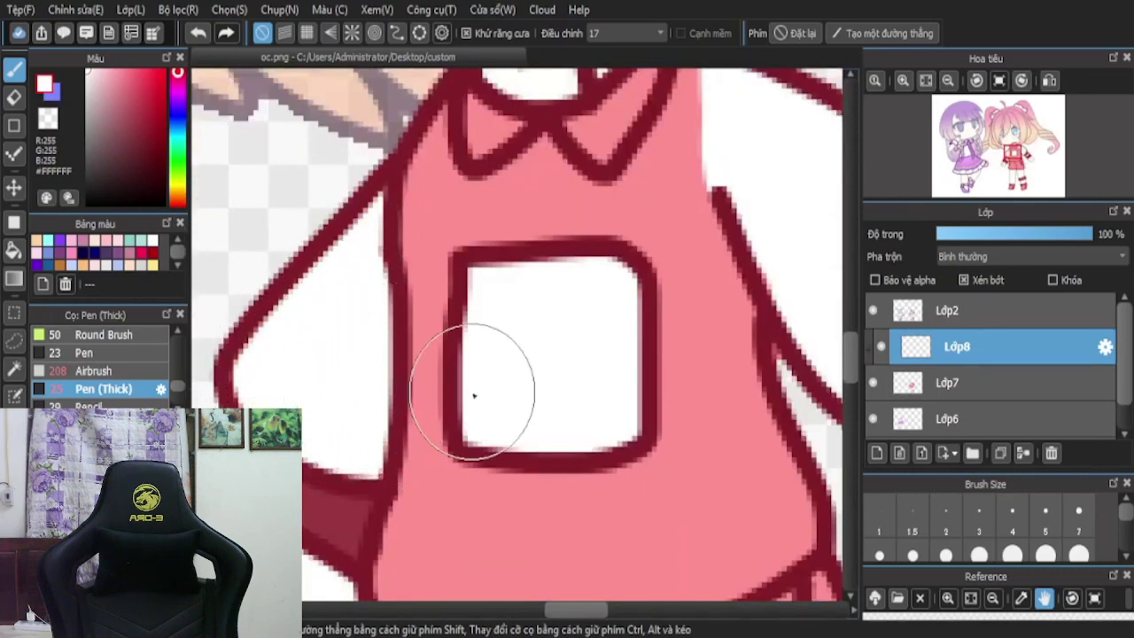
- Paint both collar flaps of the pink-haired girl's shirt light pink #FFCED3
scroll(403, 233, up, 4)
scroll(403, 228, up, 1)
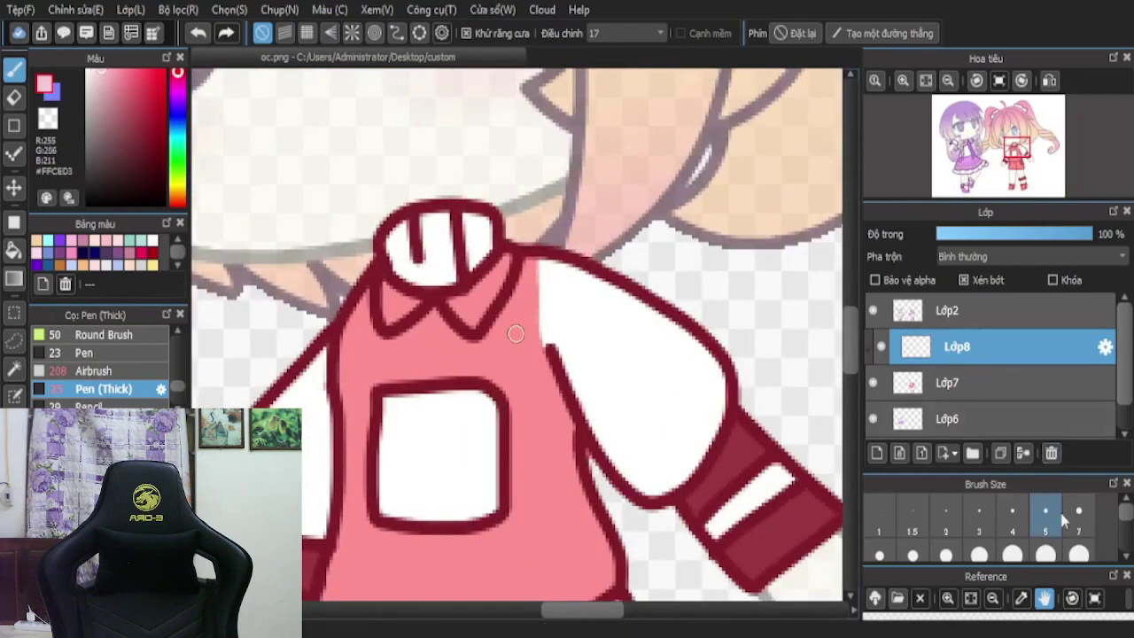
scroll(497, 323, up, 2)
mouse_move(494, 258)
mouse_down()
mouse_move(465, 299)
mouse_move(422, 291)
mouse_move(488, 225)
mouse_move(467, 288)
mouse_move(443, 304)
mouse_move(403, 304)
mouse_move(461, 314)
mouse_move(274, 250)
mouse_up()
scroll(464, 266, down, 4)
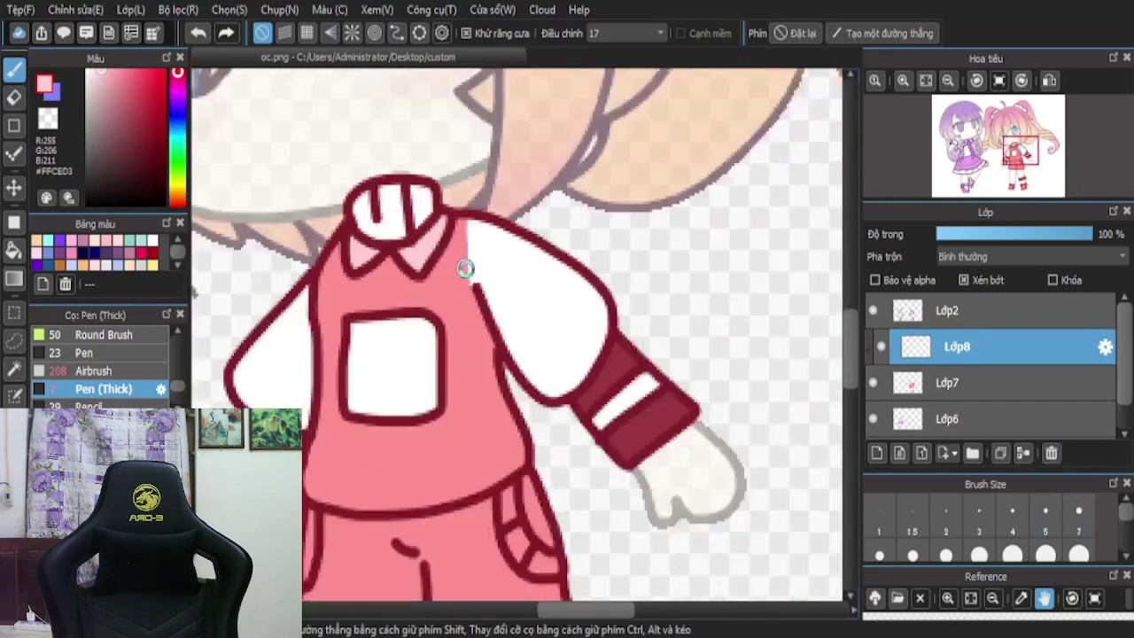
- Paint the upper and lower segments of the right shorts pocket's trim dark red #993743, sampled from the artwork
scroll(547, 363, down, 2)
scroll(530, 404, up, 5)
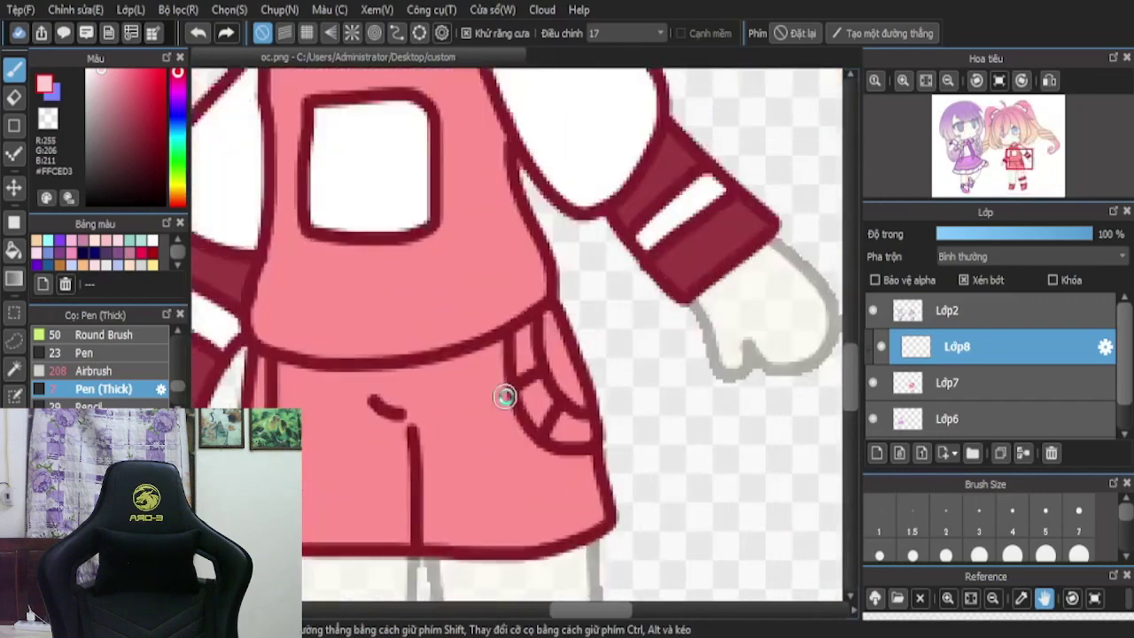
key(alt)
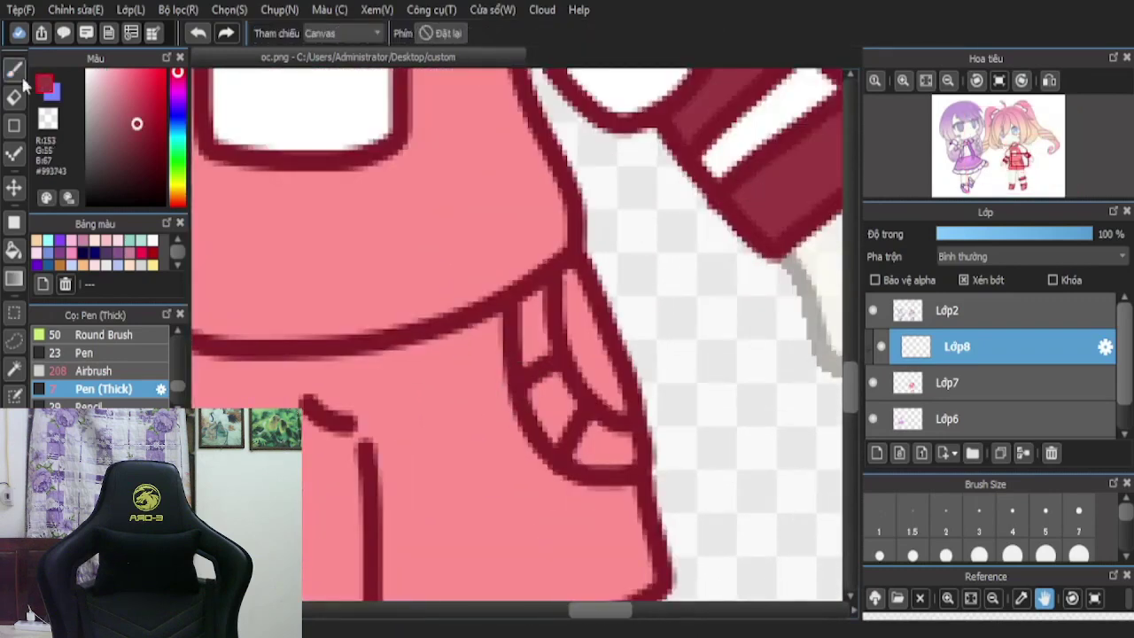
click(15, 71)
scroll(523, 297, up, 3)
mouse_move(558, 304)
mouse_down()
mouse_move(528, 387)
mouse_move(552, 276)
mouse_up()
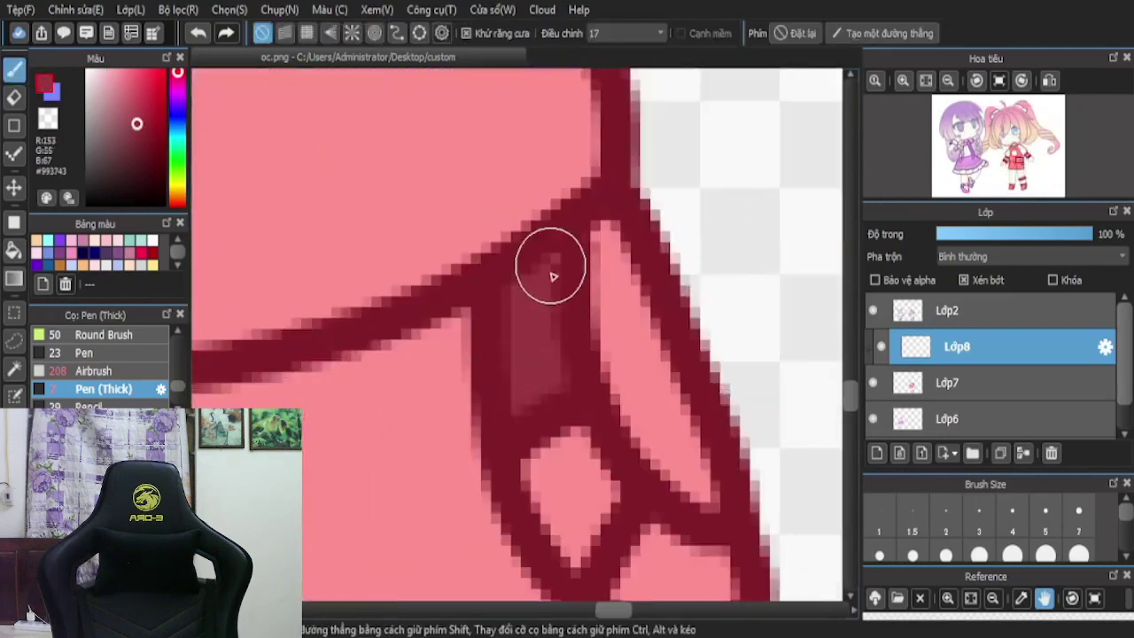
scroll(649, 455, down, 2)
scroll(653, 471, up, 1)
drag(679, 486, 683, 530)
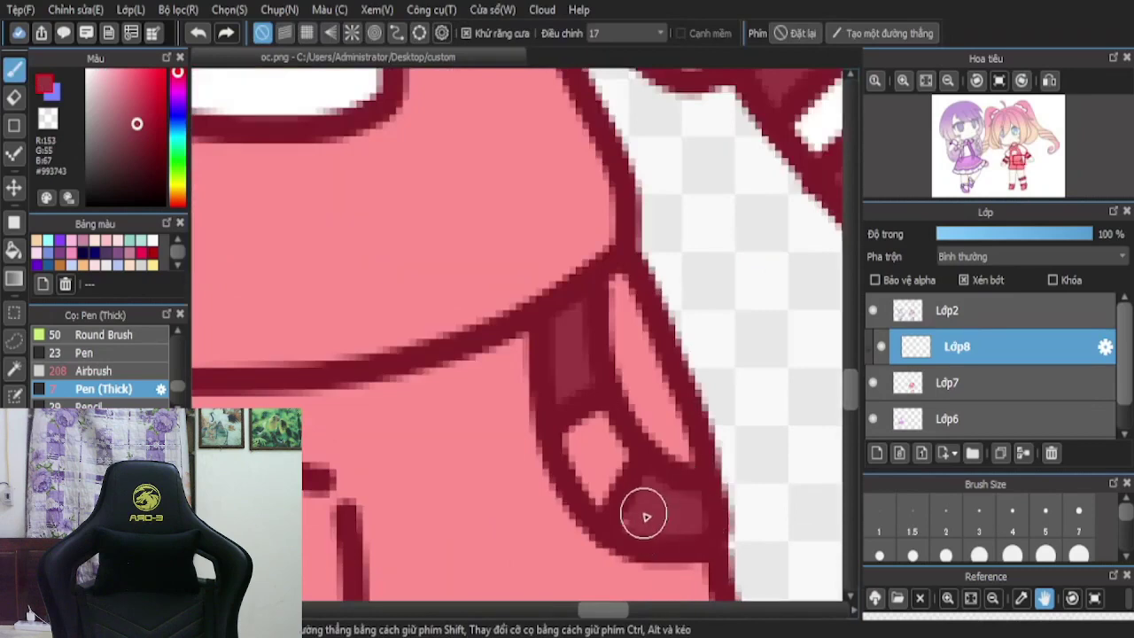
- Paint the upper and lower ends of the left shorts pocket's trim dark red #993743
scroll(640, 524, down, 2)
scroll(453, 365, up, 2)
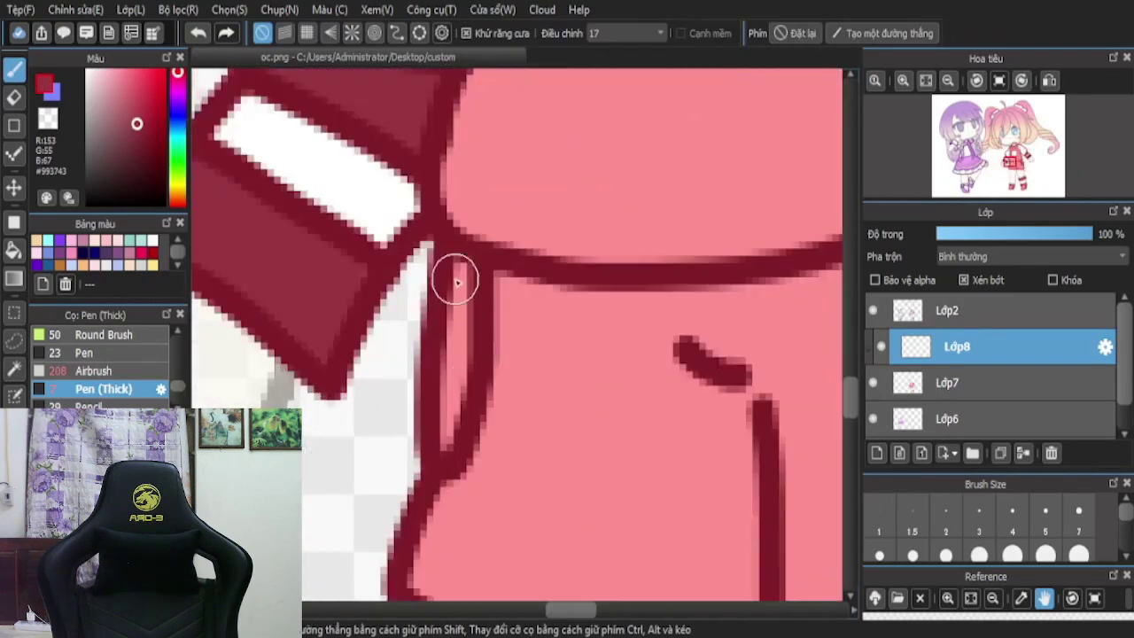
mouse_move(461, 436)
mouse_down()
mouse_move(443, 431)
mouse_move(449, 412)
mouse_up()
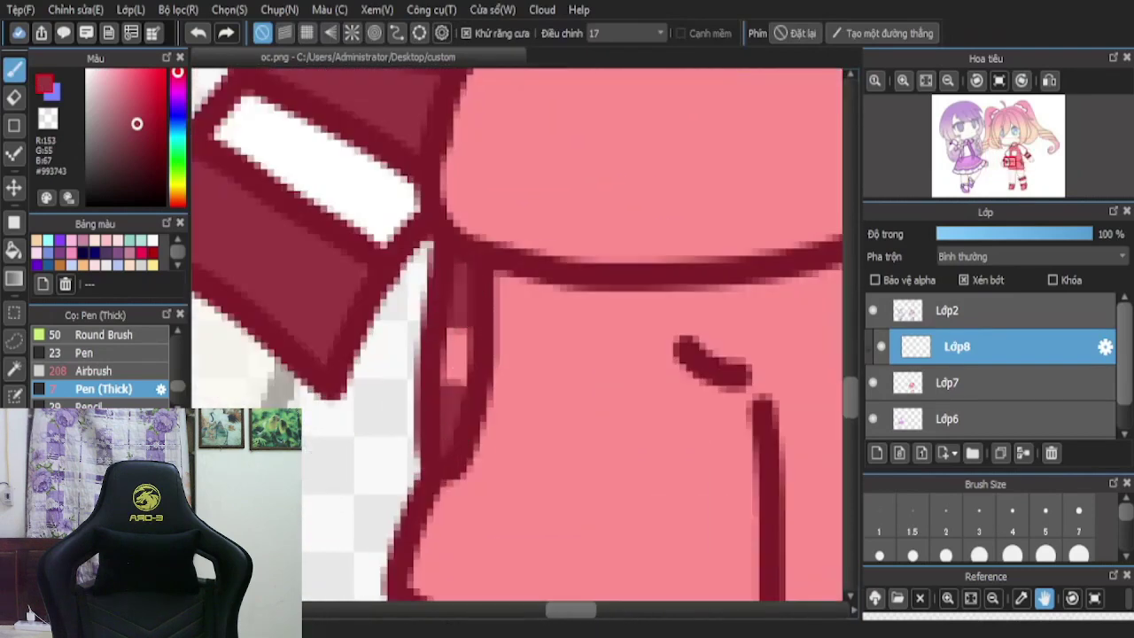
- Fill the middle segment of both the left and right pocket trims with white #FFFFFF
drag(111, 161, 86, 70)
scroll(479, 381, up, 1)
drag(455, 332, 440, 346)
scroll(384, 336, down, 2)
scroll(628, 304, up, 3)
mouse_move(567, 355)
mouse_down()
mouse_move(525, 367)
mouse_move(554, 418)
mouse_up()
- Start painting the left half of the pink-haired girl's shorts muted dark red #8F4850, beginning below the waistline
scroll(557, 420, down, 5)
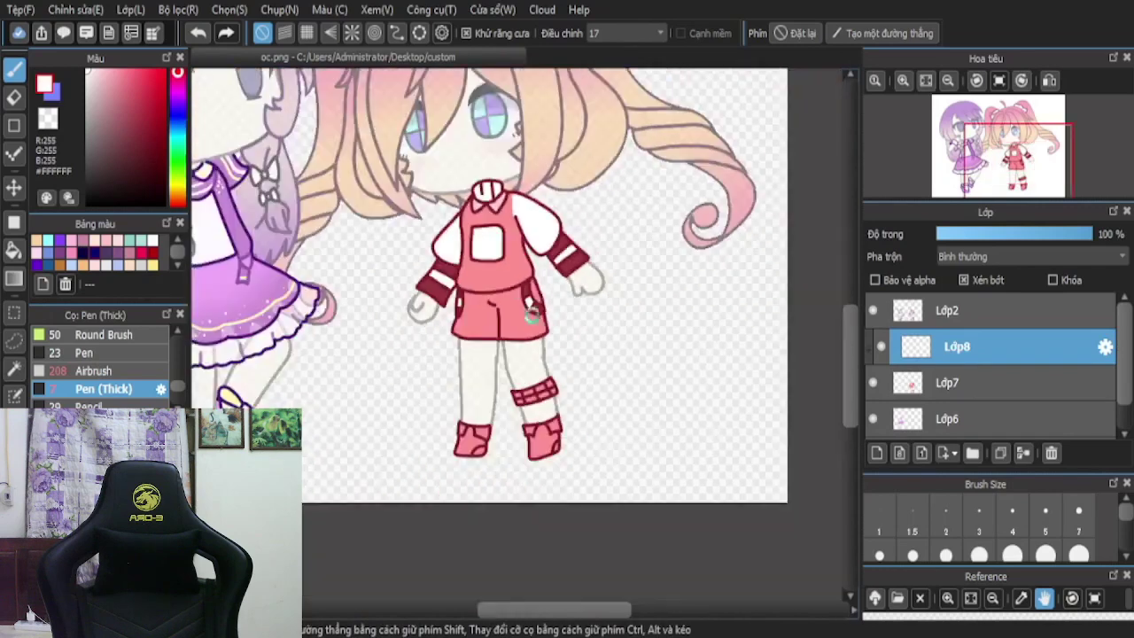
scroll(476, 340, down, 2)
scroll(474, 333, up, 3)
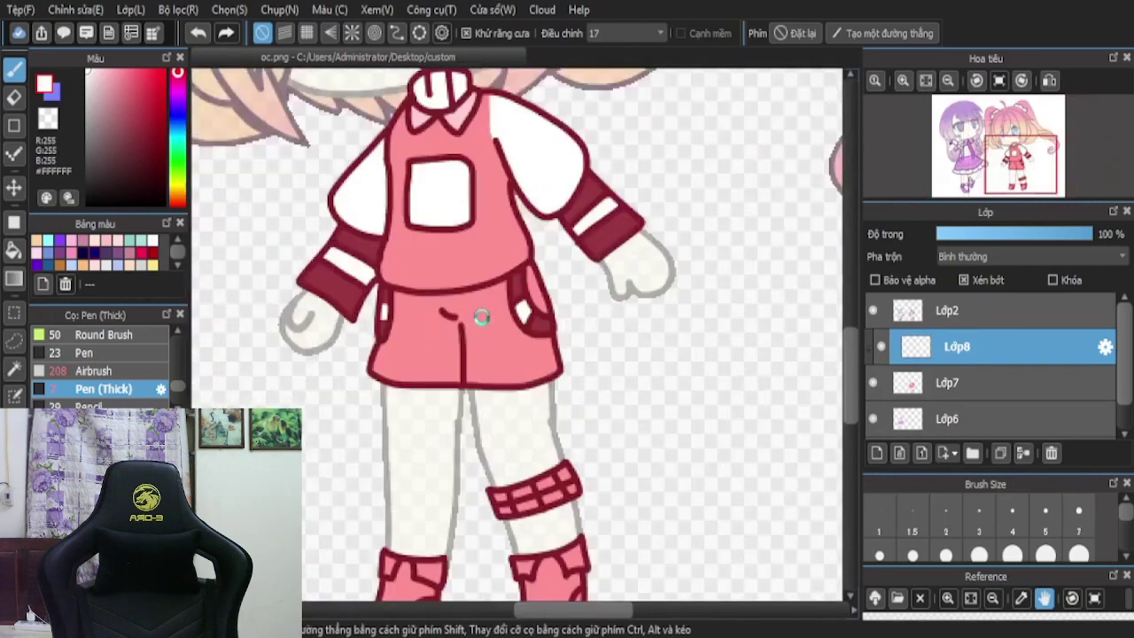
drag(103, 100, 105, 114)
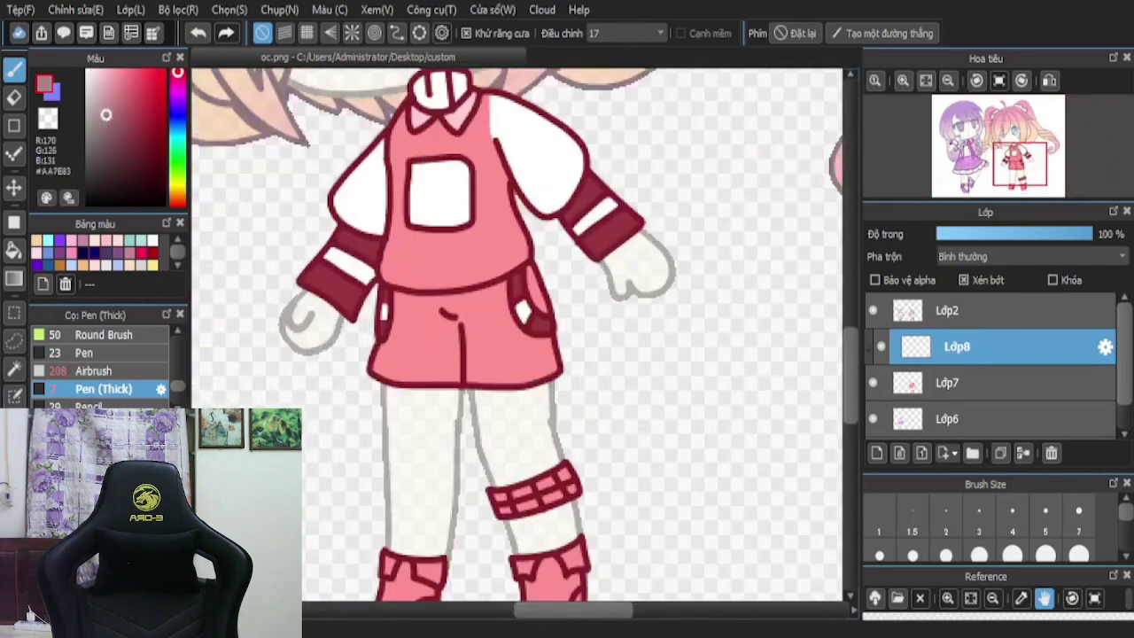
key(i)
scroll(388, 256, up, 3)
click(11, 65)
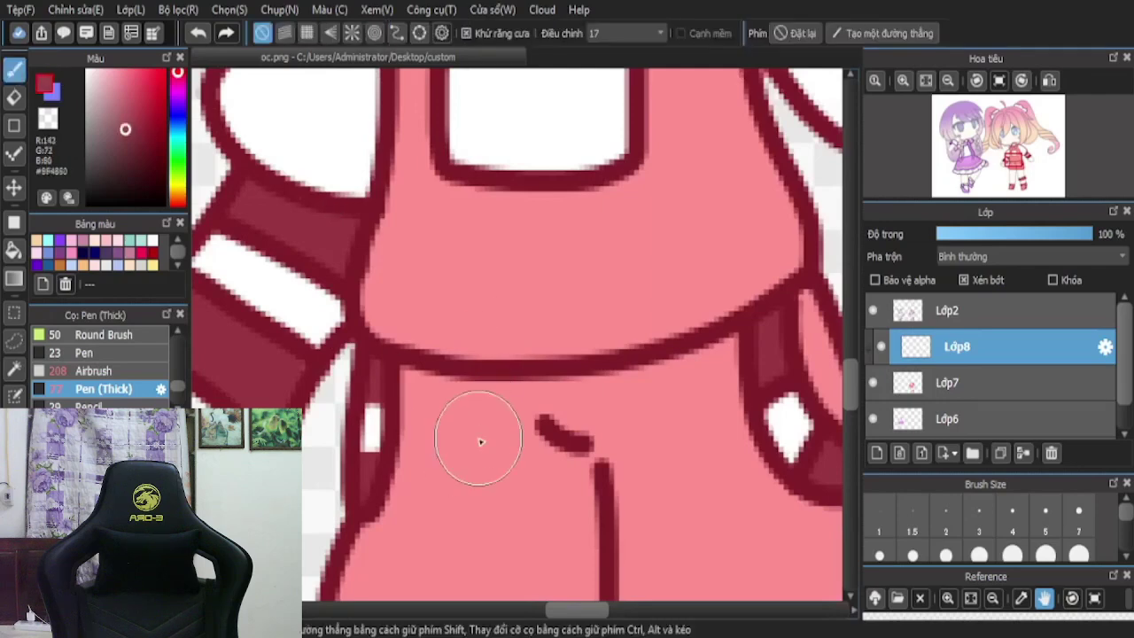
drag(445, 409, 461, 445)
scroll(397, 113, down, 4)
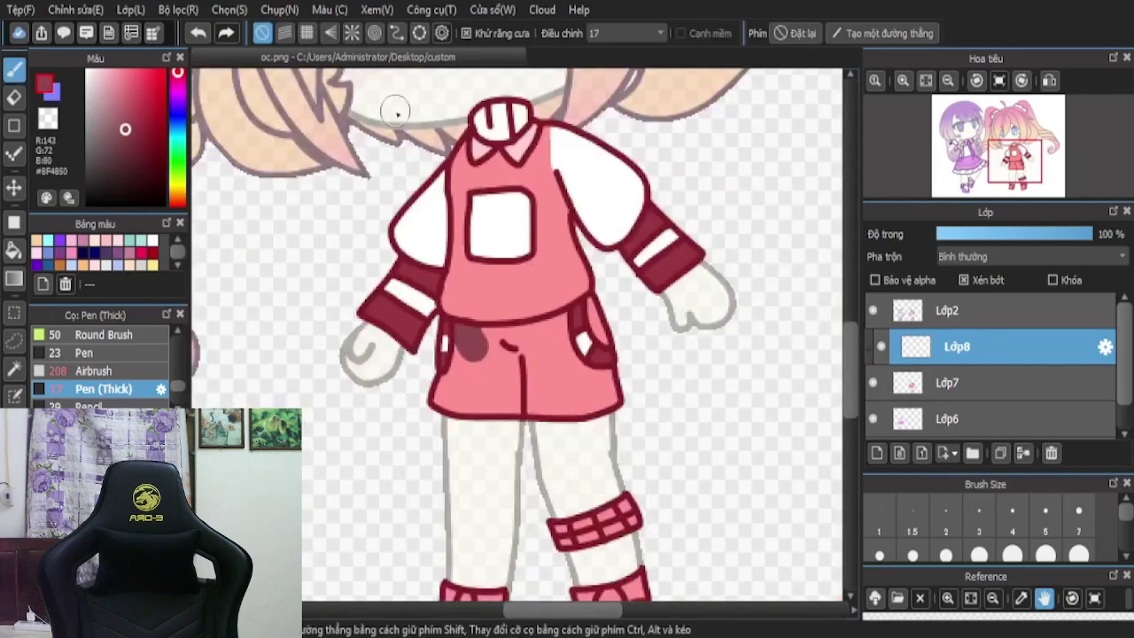
scroll(506, 392, up, 5)
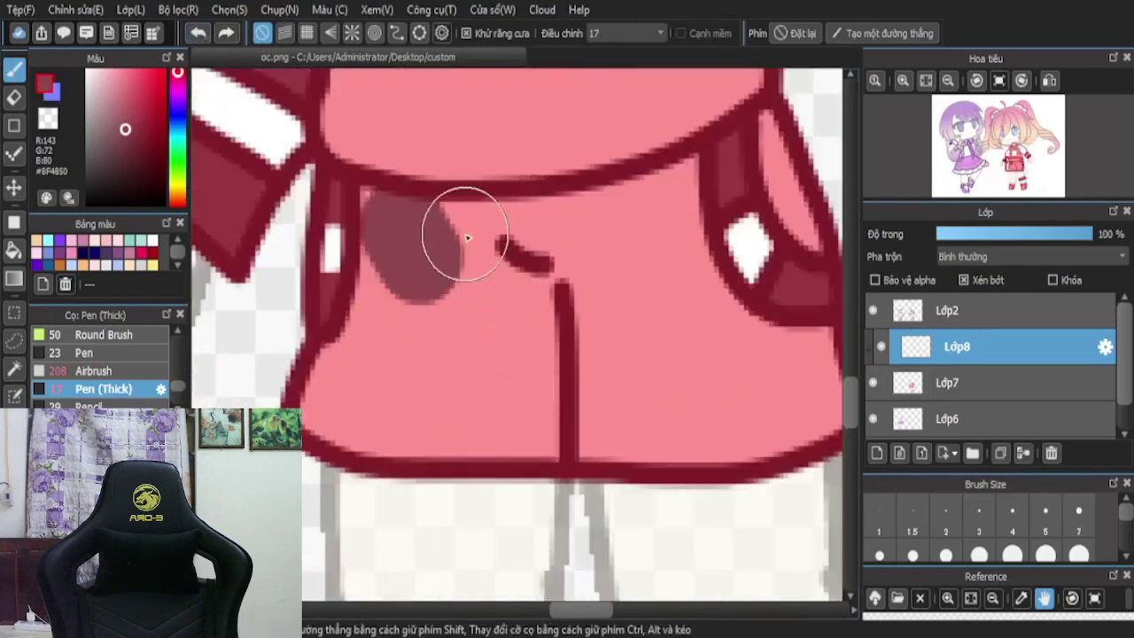
drag(464, 236, 469, 373)
drag(419, 253, 394, 238)
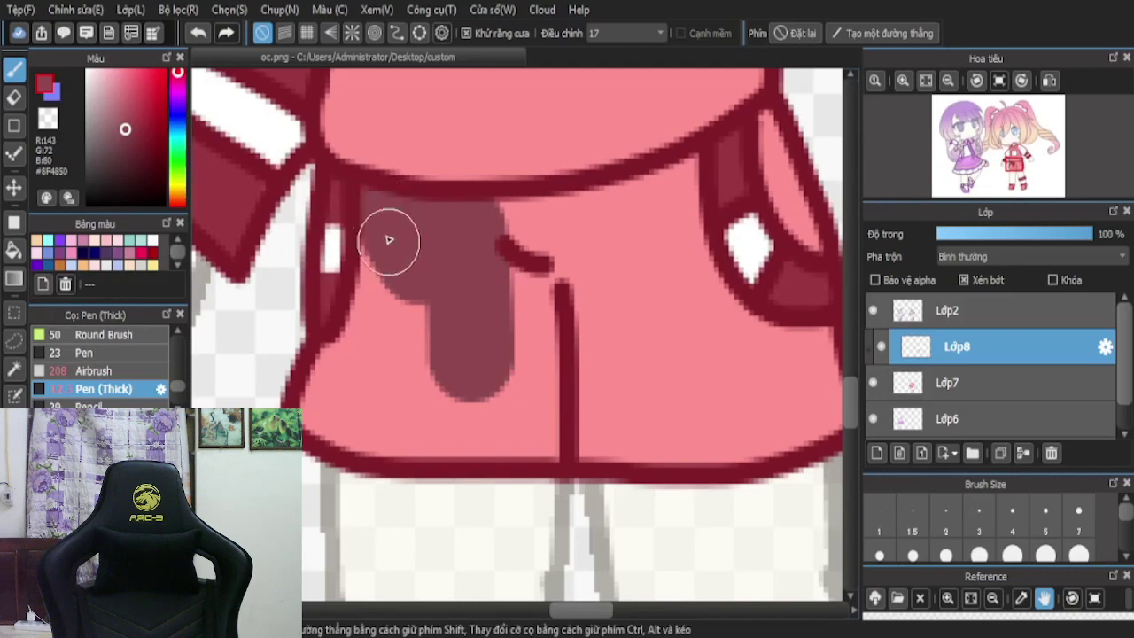
- Cover the rest of the shorts, both legs down to the hem, with dark red #8F4850
mouse_move(389, 239)
mouse_down()
mouse_move(401, 303)
mouse_move(384, 265)
mouse_move(383, 357)
mouse_move(369, 357)
mouse_move(384, 304)
mouse_move(355, 370)
mouse_move(330, 394)
mouse_move(318, 385)
mouse_move(335, 375)
mouse_move(318, 418)
mouse_move(488, 429)
mouse_move(502, 248)
mouse_move(688, 184)
mouse_move(637, 206)
mouse_move(467, 228)
mouse_move(606, 340)
mouse_move(660, 227)
mouse_move(769, 163)
mouse_up()
mouse_move(663, 253)
mouse_down()
mouse_move(713, 322)
mouse_move(698, 239)
mouse_up()
drag(700, 289, 785, 364)
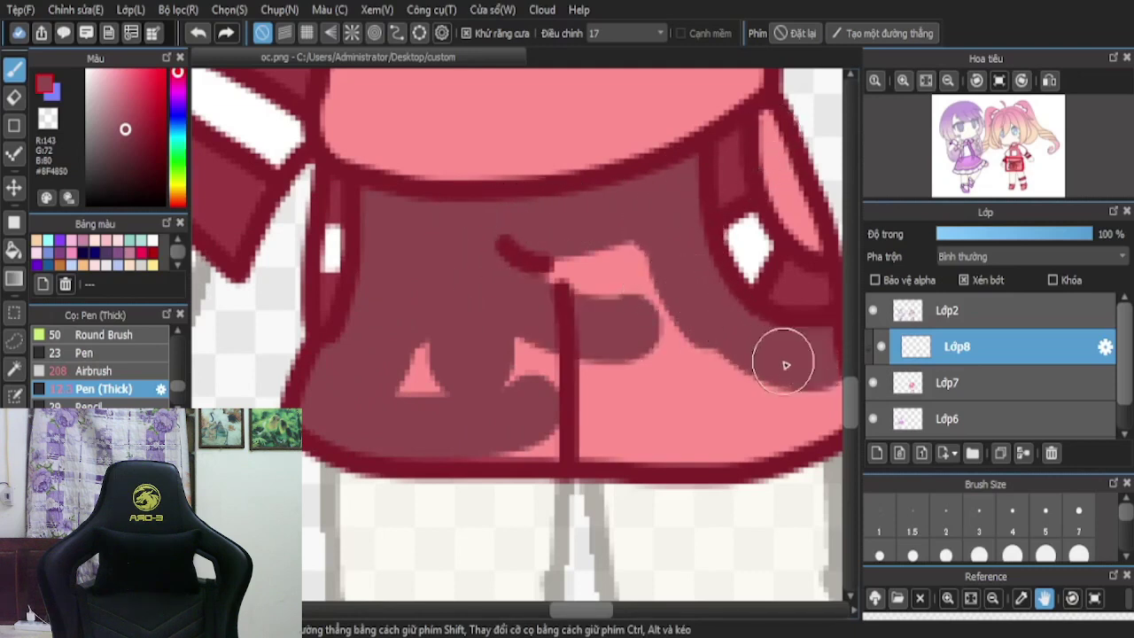
scroll(785, 365, down, 1)
drag(684, 400, 569, 402)
scroll(567, 404, up, 1)
mouse_move(655, 319)
mouse_down()
mouse_move(742, 393)
mouse_move(555, 355)
mouse_move(595, 370)
mouse_move(367, 385)
mouse_move(487, 367)
mouse_up()
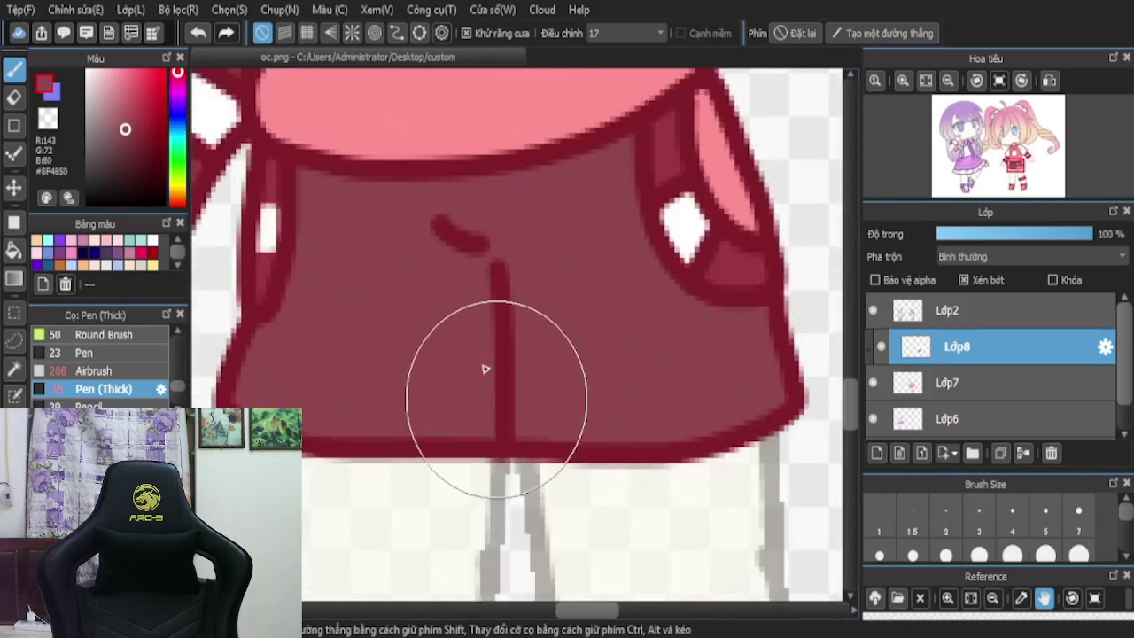
- Fill the narrow opening of the right shorts pocket with dark red #8F4850
scroll(486, 367, down, 4)
click(1080, 520)
scroll(481, 252, up, 1)
scroll(551, 346, up, 5)
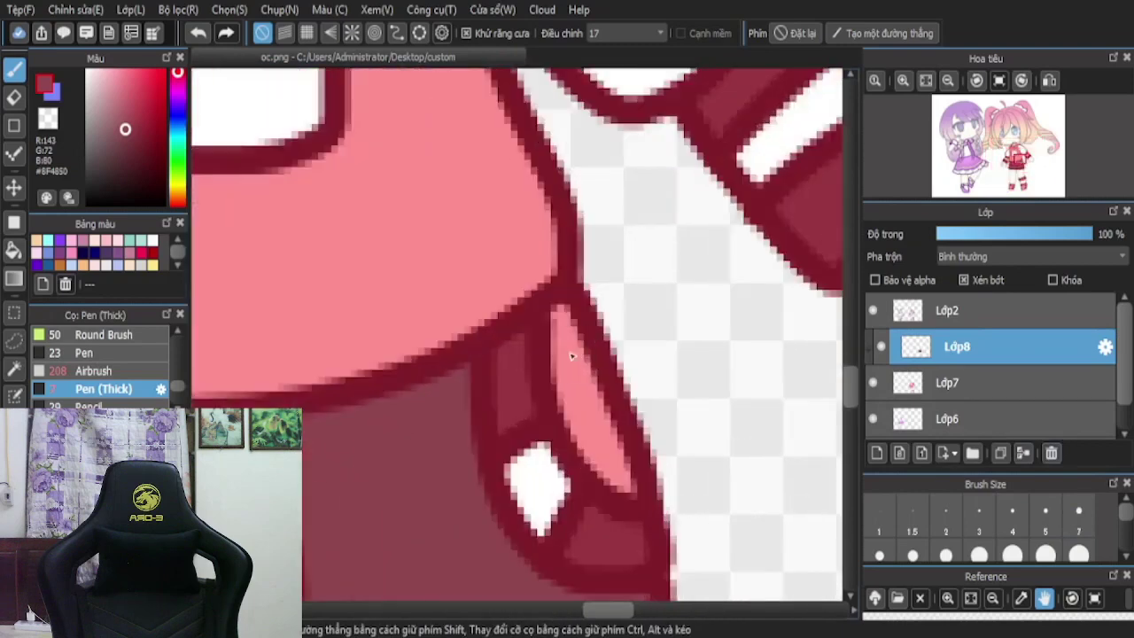
mouse_move(560, 329)
mouse_down()
mouse_move(586, 433)
mouse_move(618, 477)
mouse_move(572, 367)
mouse_up()
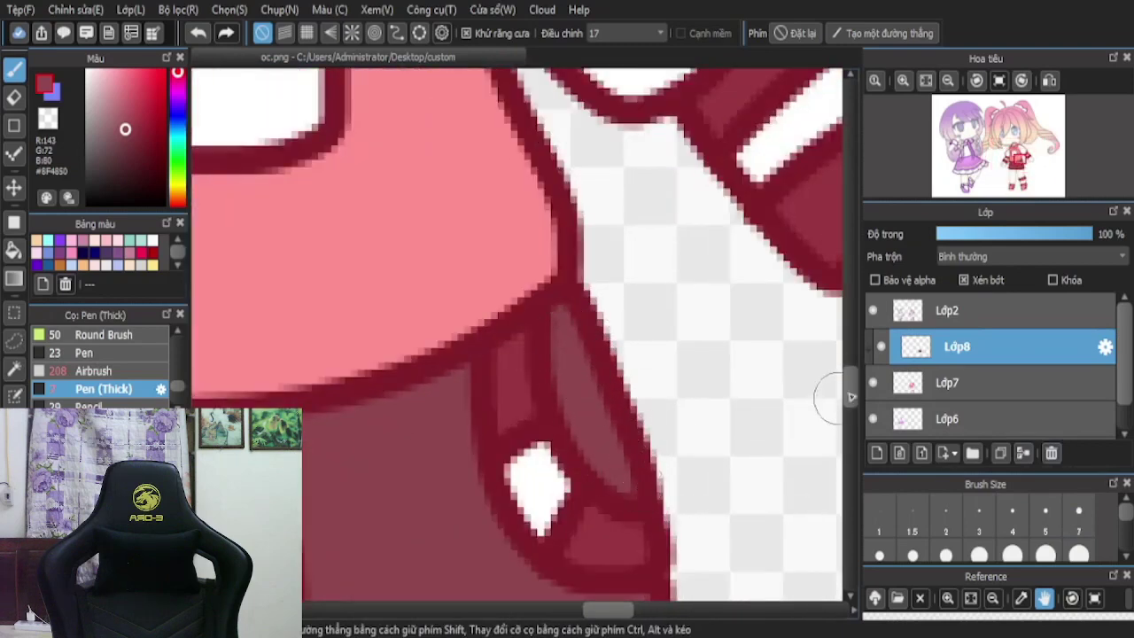
- Make Lớp8 the active layer and turn on its alpha protection
scroll(984, 381, down, 1)
scroll(700, 301, down, 8)
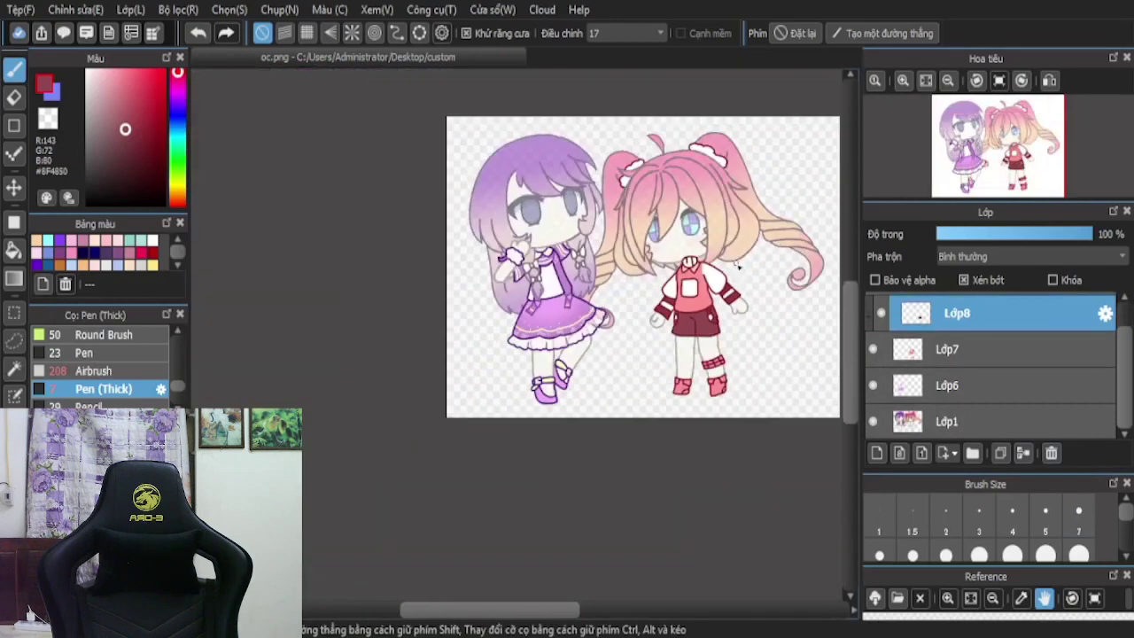
click(984, 386)
click(919, 355)
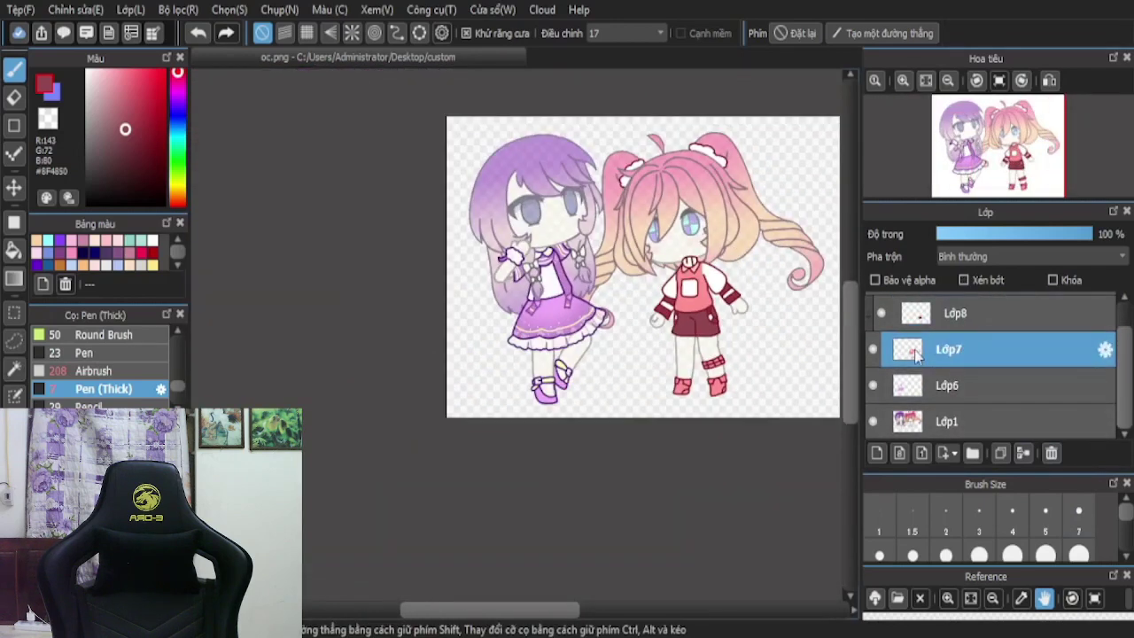
scroll(725, 305, up, 5)
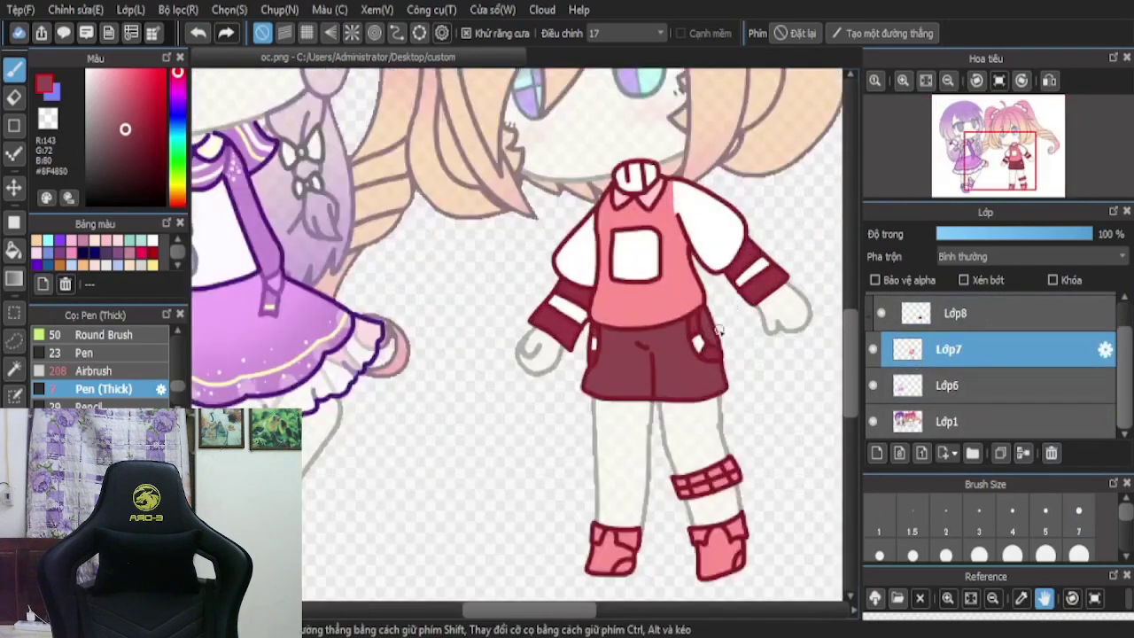
scroll(640, 189, down, 5)
click(928, 310)
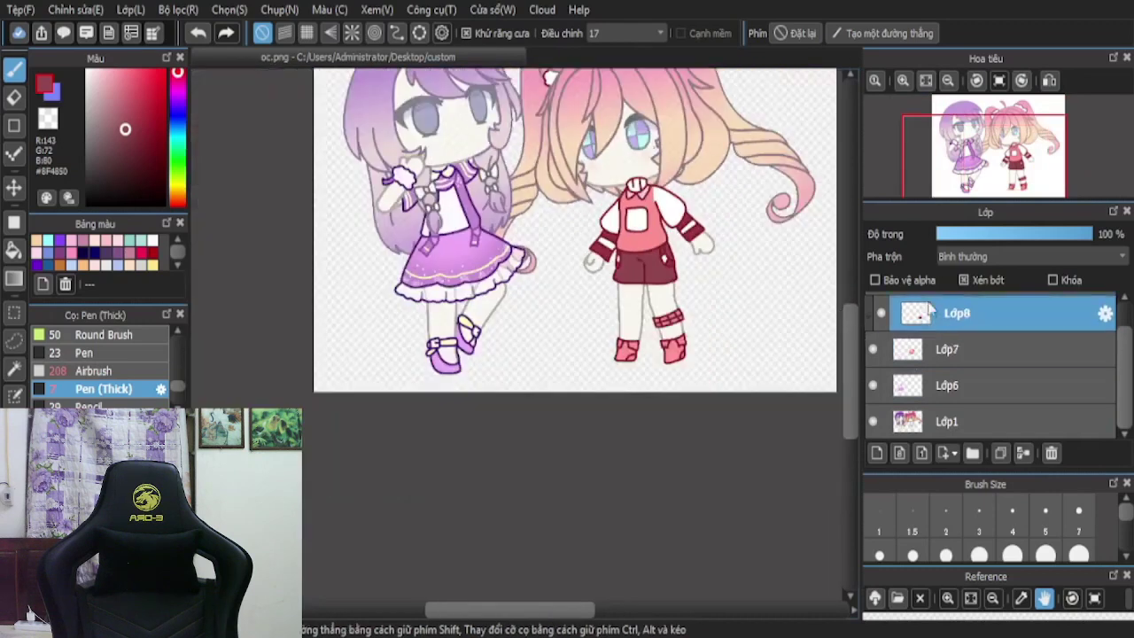
scroll(725, 283, up, 3)
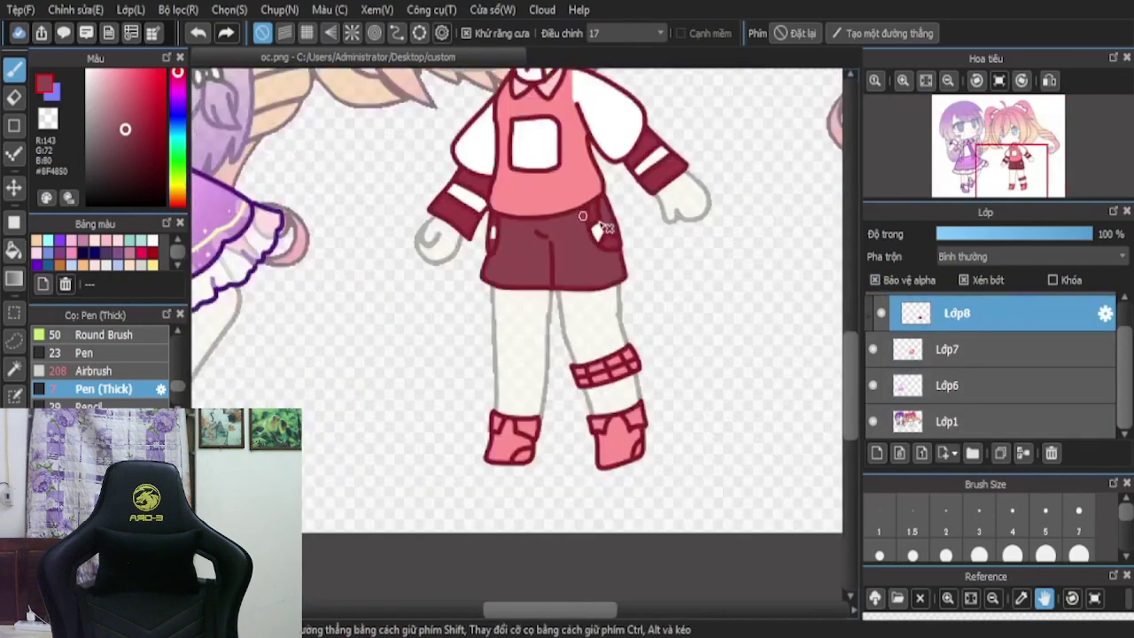
- Repaint the whole shorts, pockets included, dark red #973845 and merge Lớp8 down into Lớp7
click(134, 125)
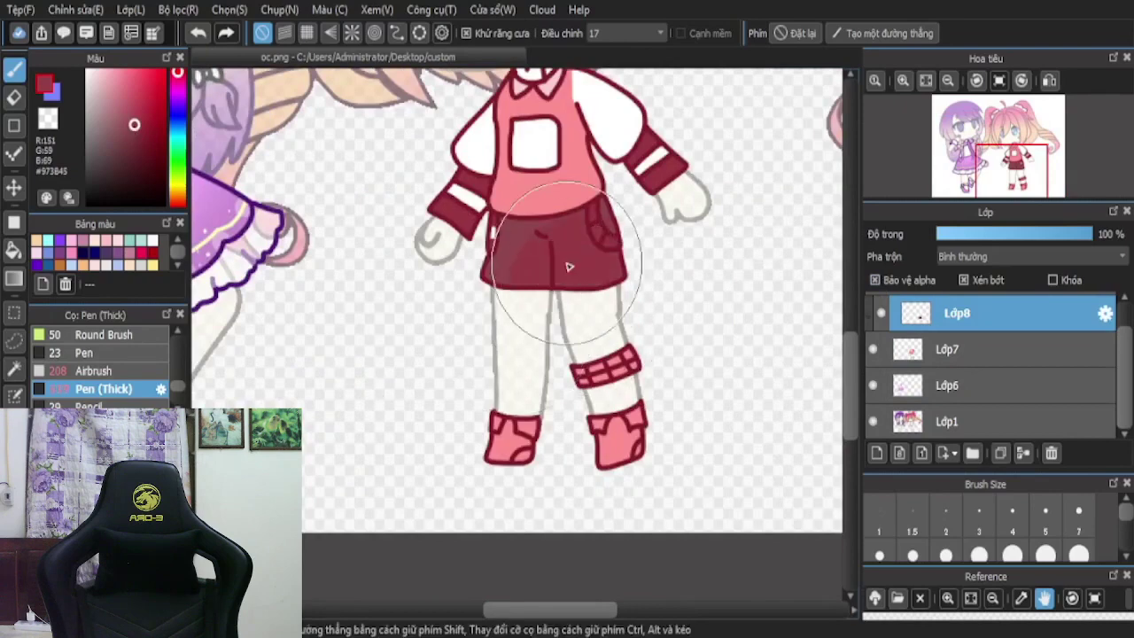
scroll(380, 387, down, 4)
scroll(445, 372, up, 3)
scroll(446, 372, up, 2)
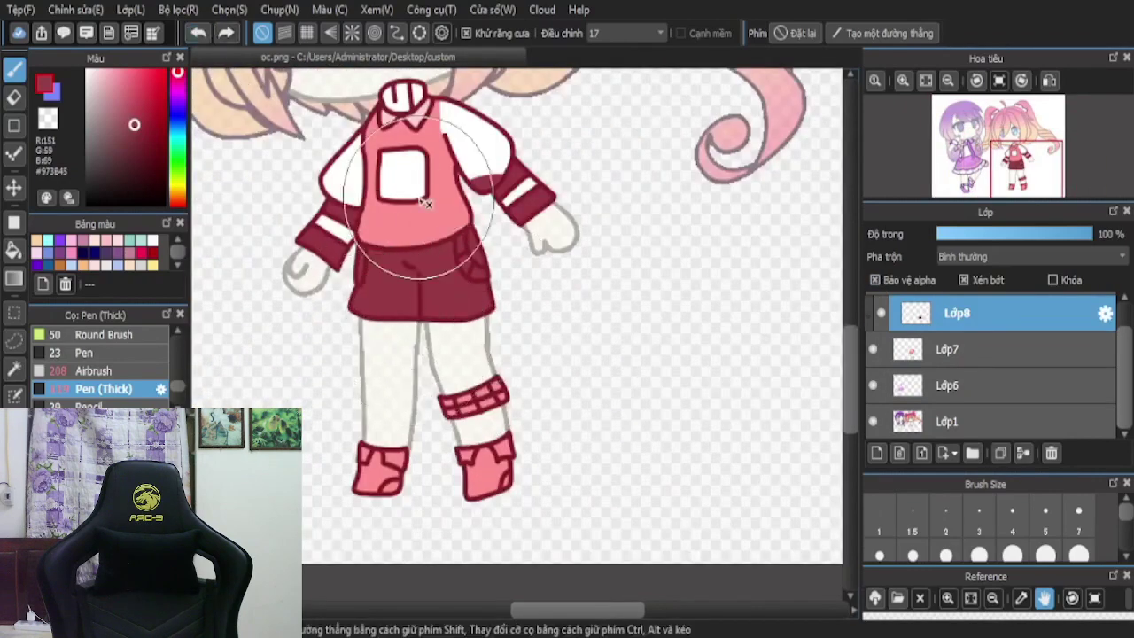
scroll(476, 290, up, 1)
click(1025, 454)
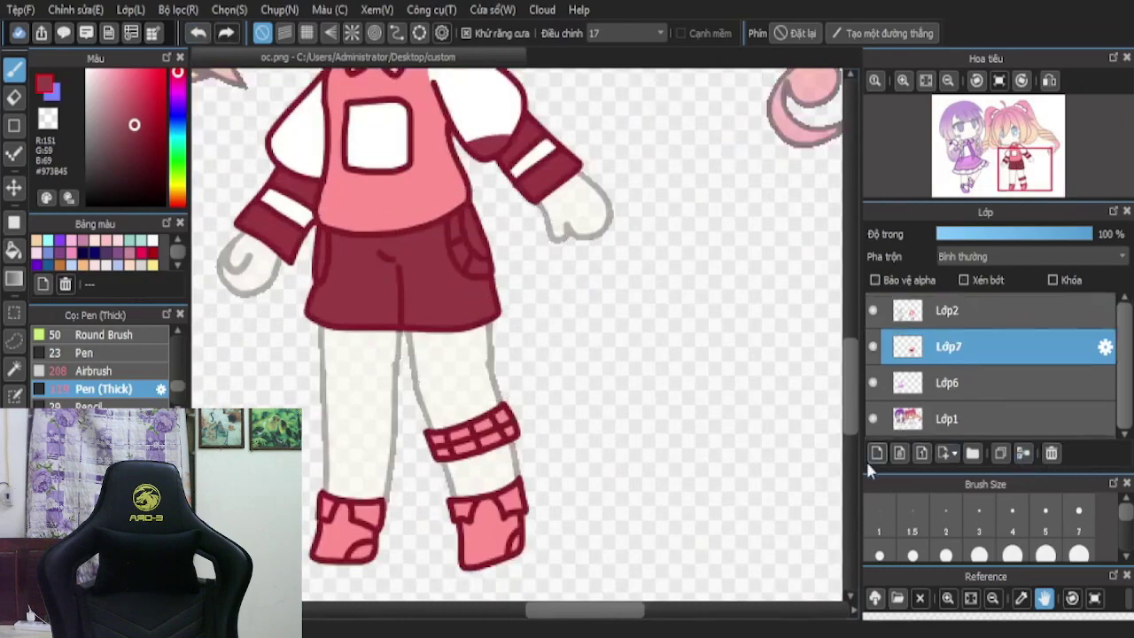
- Paint the middle segments of the right and left pocket trims white #FFFFFF on Lớp7
scroll(621, 291, up, 3)
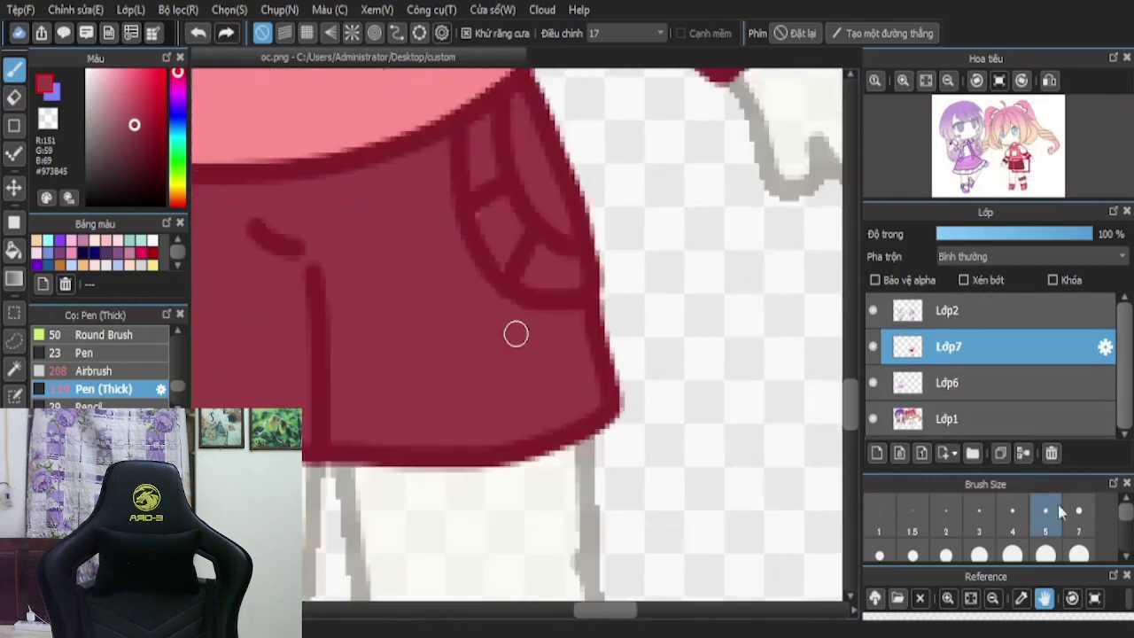
scroll(462, 188, up, 2)
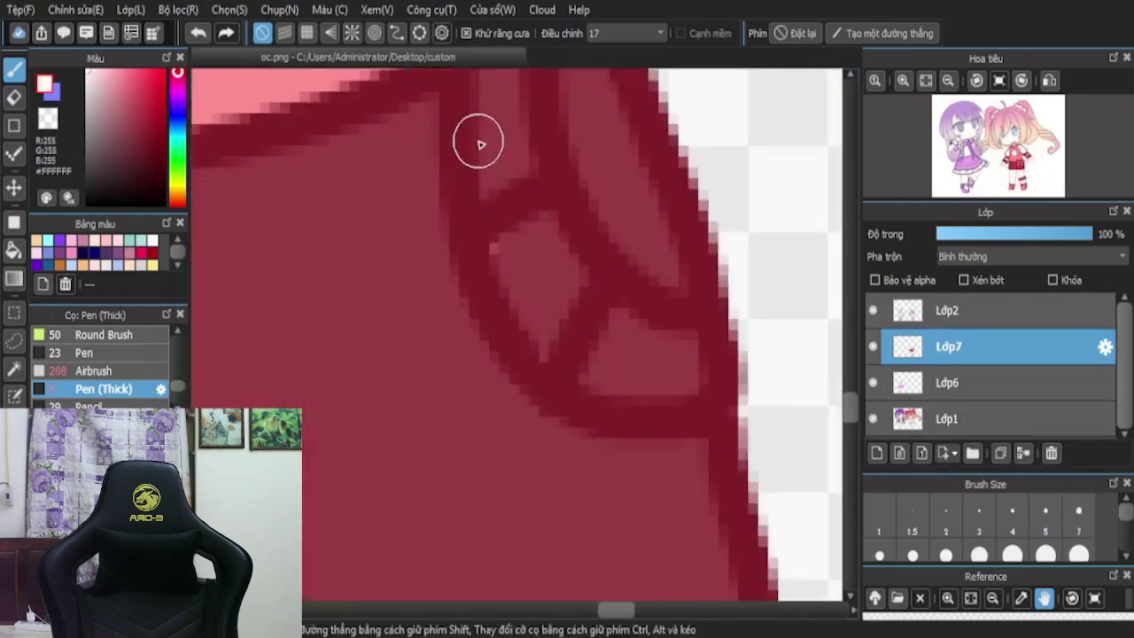
scroll(459, 314, up, 1)
mouse_move(458, 313)
mouse_down()
mouse_move(444, 390)
mouse_move(507, 449)
mouse_move(486, 308)
mouse_move(486, 339)
mouse_up()
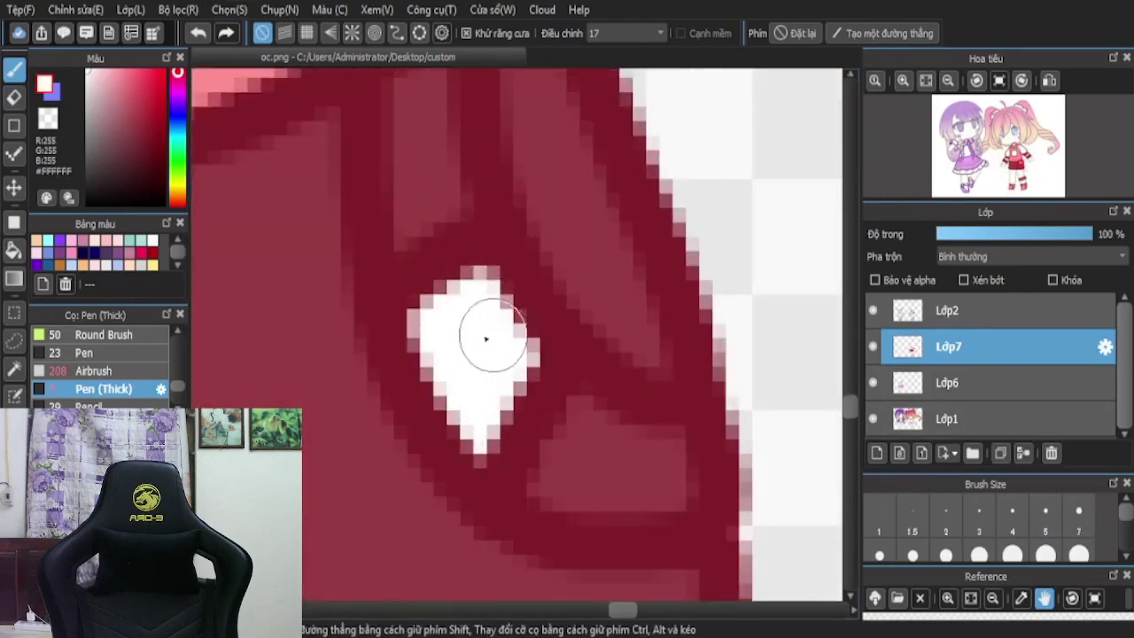
scroll(486, 339, down, 3)
scroll(257, 321, up, 3)
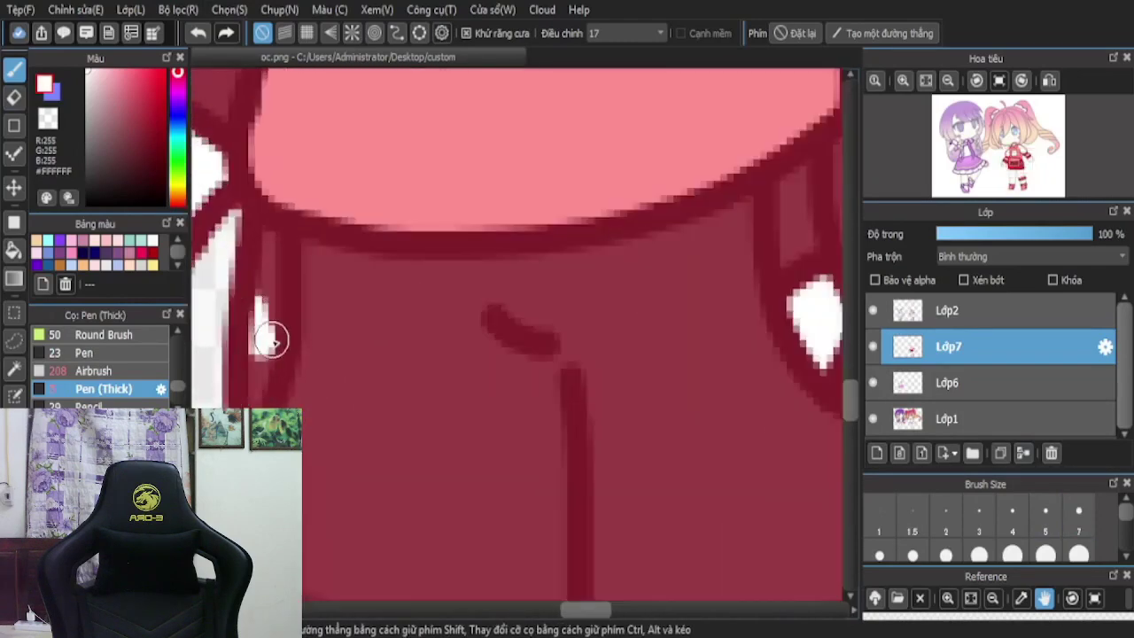
- Touch up the left pocket trim above and below its white segment with dark red #993743
key(i)
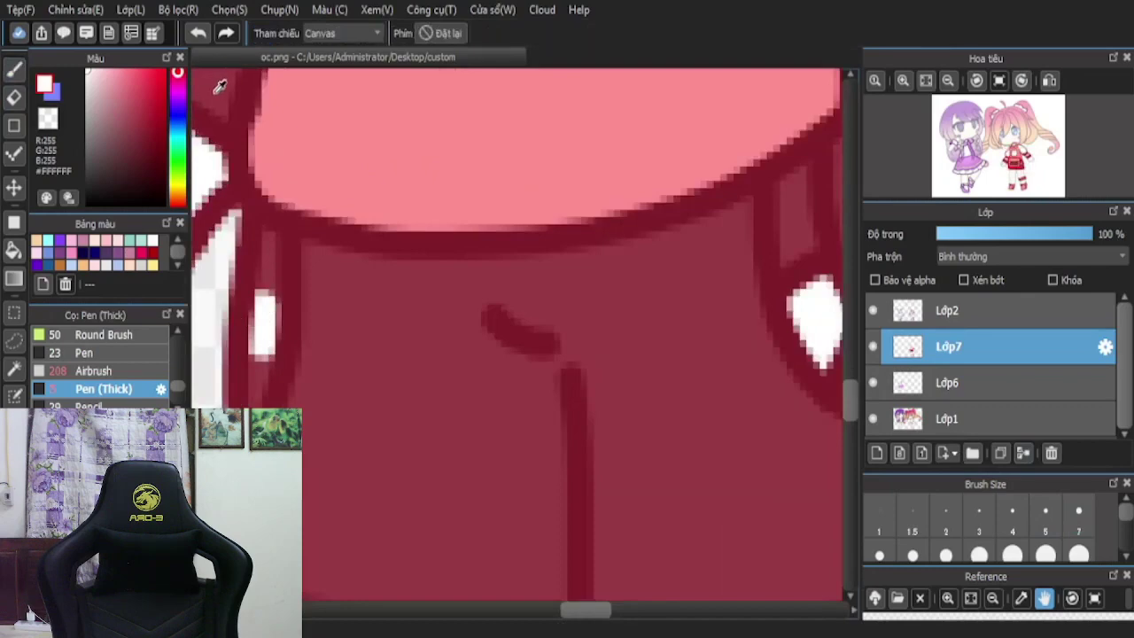
scroll(296, 291, up, 2)
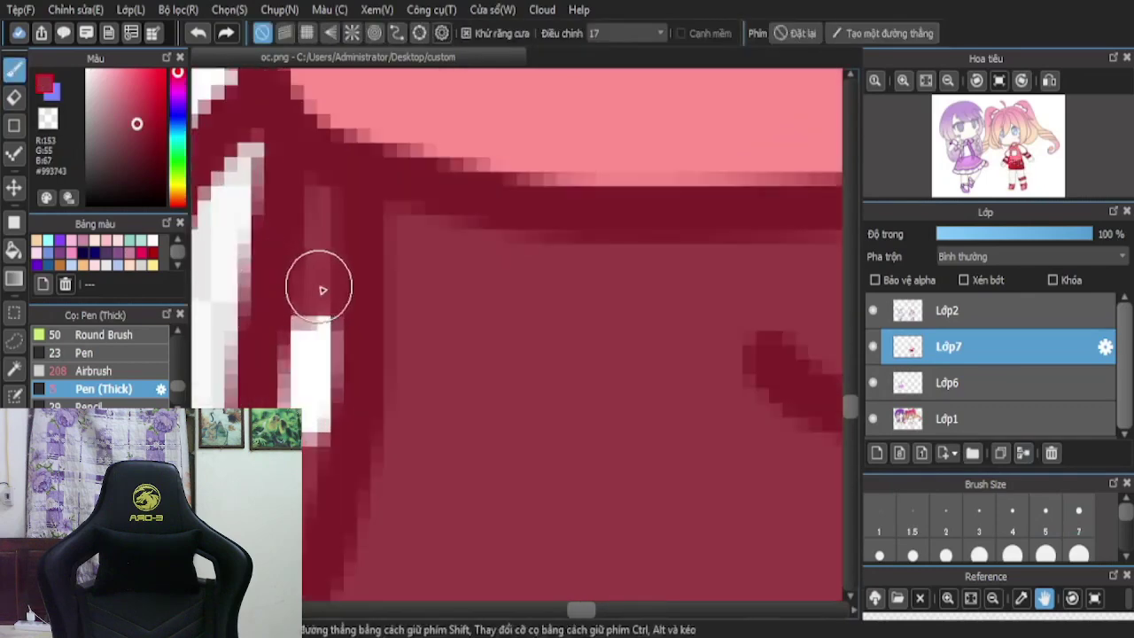
scroll(372, 301, down, 2)
scroll(354, 396, up, 1)
drag(362, 379, 370, 410)
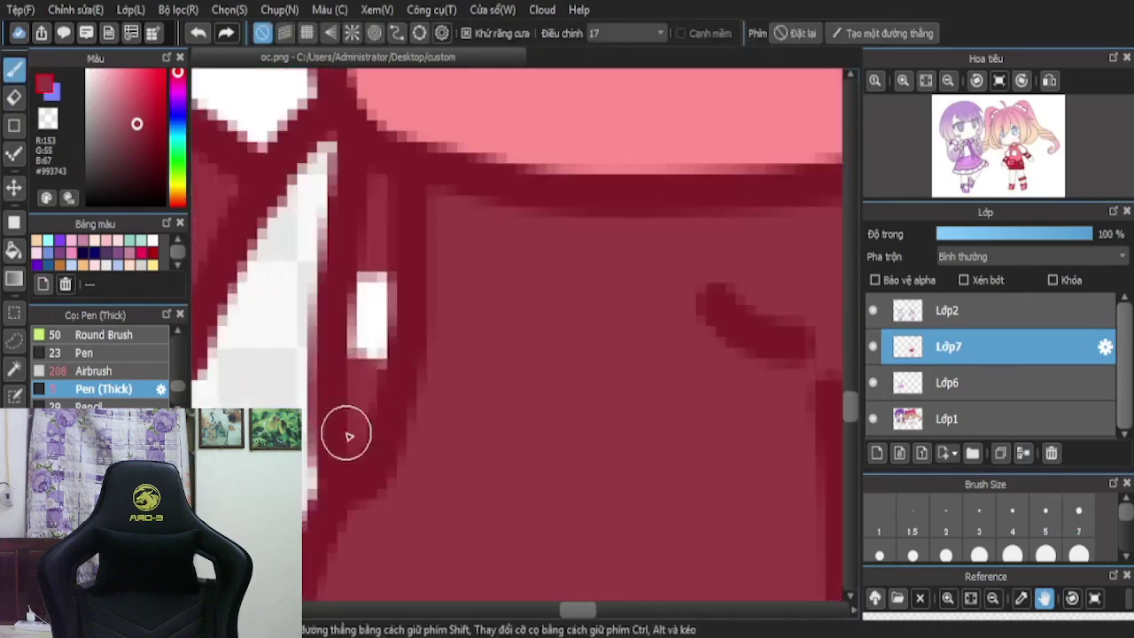
- Touch up the right pocket trim's segments around the white one, using dark reds #993743 and #92303C
scroll(260, 299, down, 3)
scroll(537, 338, up, 4)
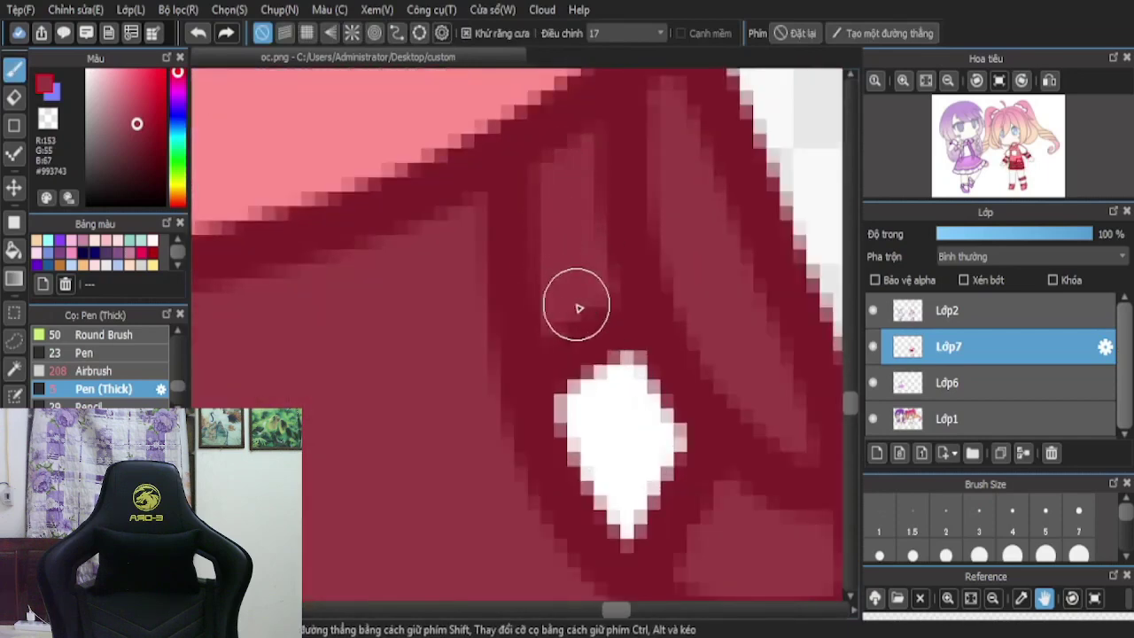
scroll(428, 243, down, 2)
scroll(545, 357, up, 2)
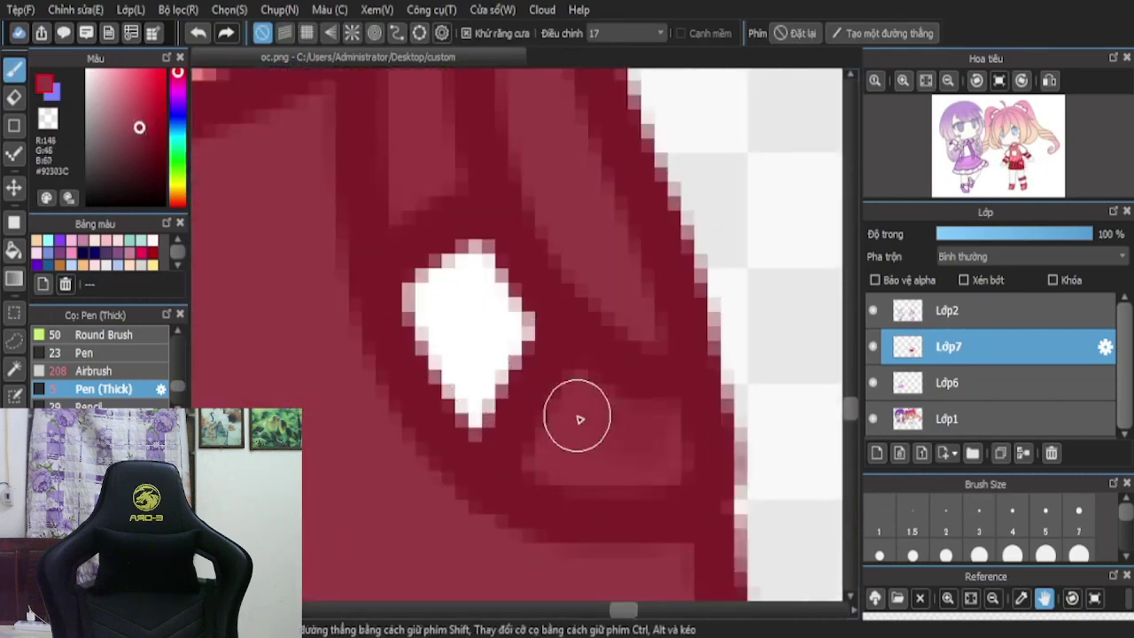
scroll(551, 443, down, 4)
scroll(465, 270, up, 4)
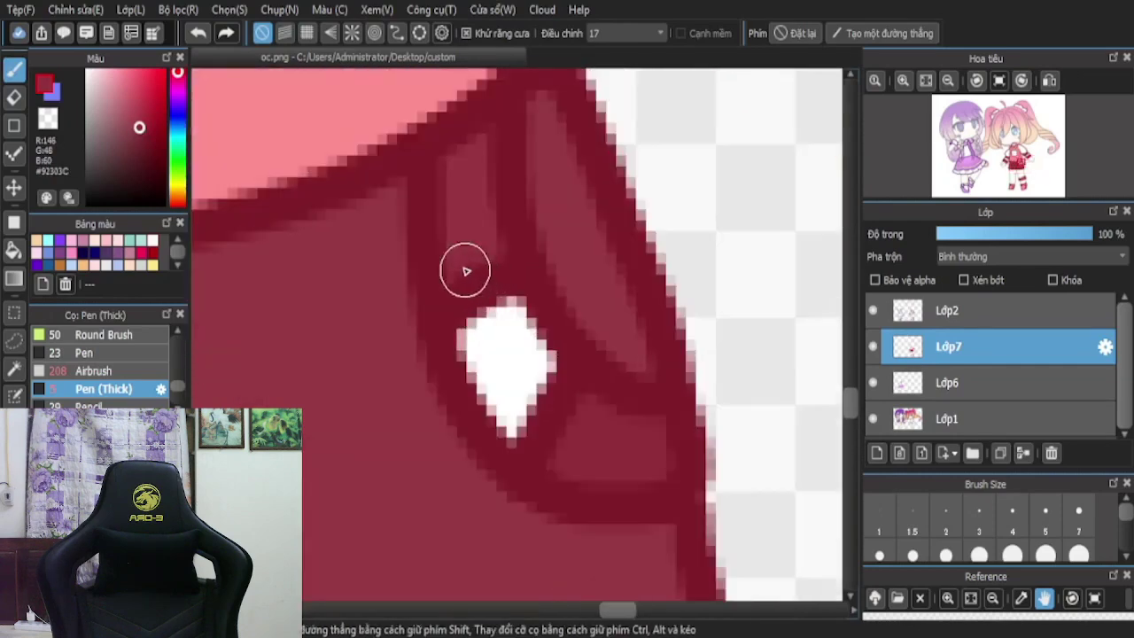
- Paint a white #FFFFFF stripe just above the hem of both legs of the dark red shorts on Lớp7
scroll(713, 319, down, 6)
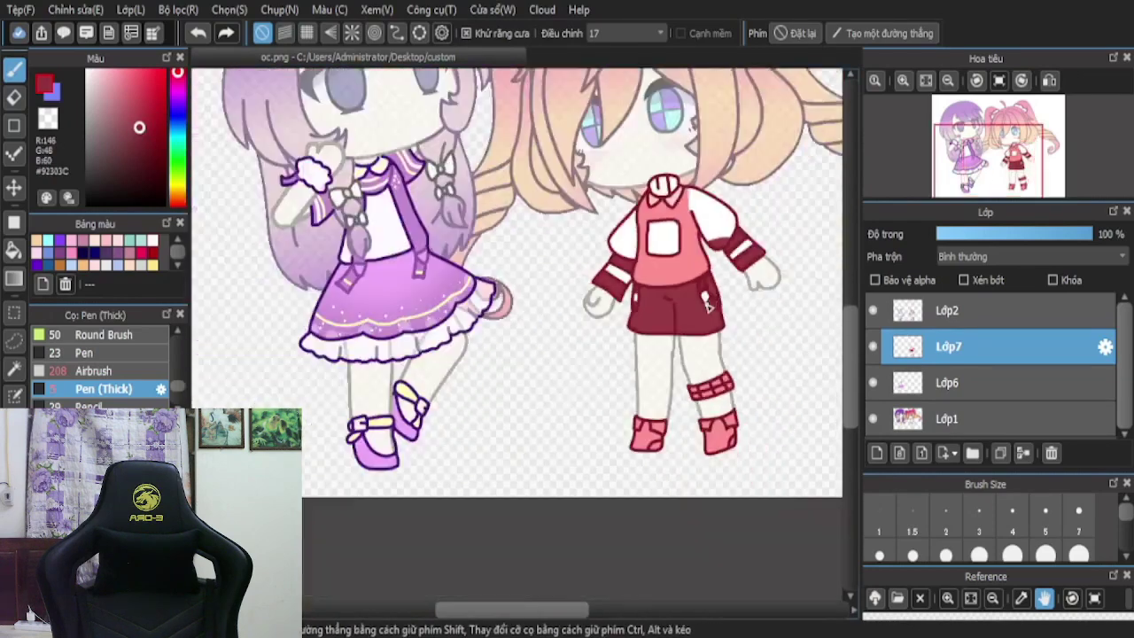
scroll(589, 343, down, 2)
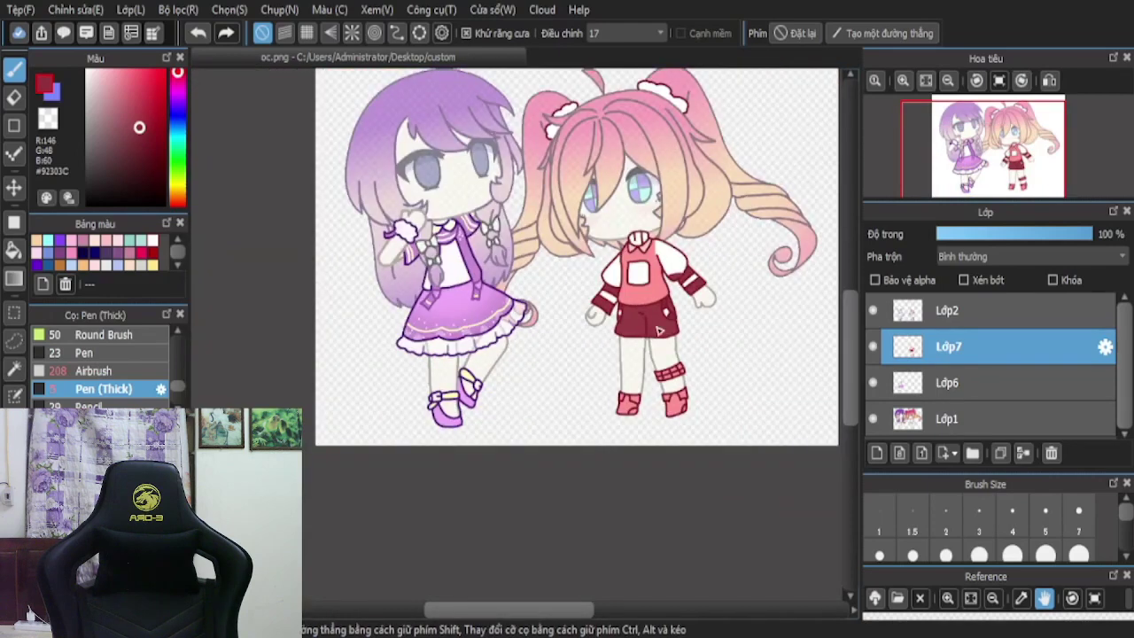
scroll(657, 339, up, 5)
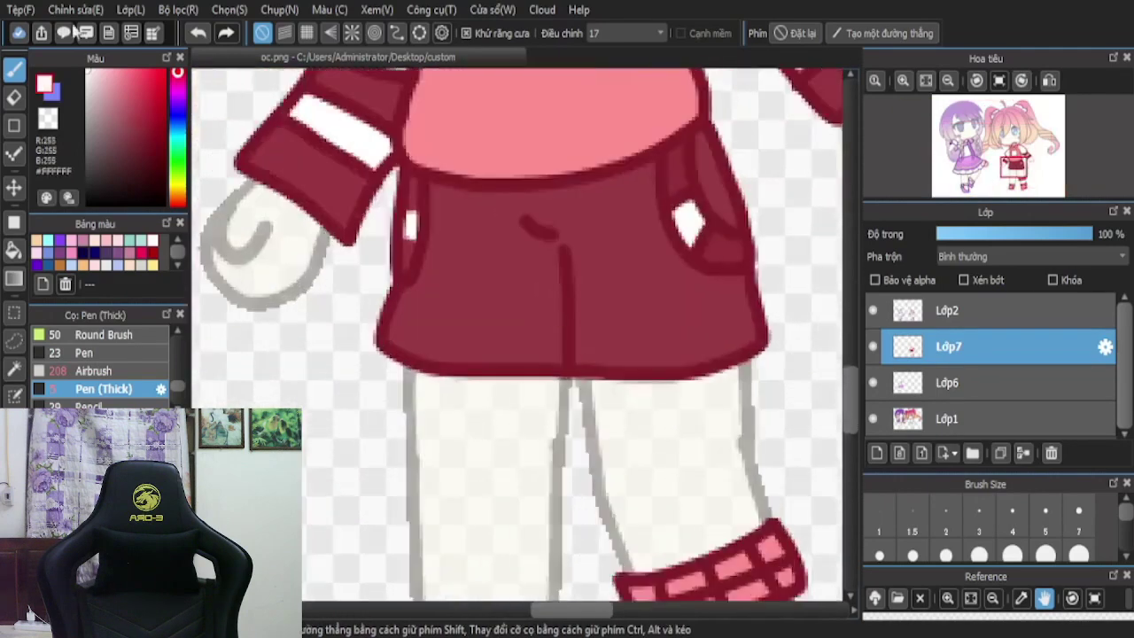
scroll(738, 332, up, 2)
mouse_move(784, 320)
mouse_down()
mouse_move(628, 373)
mouse_move(441, 373)
mouse_up()
scroll(415, 378, down, 3)
scroll(341, 358, up, 2)
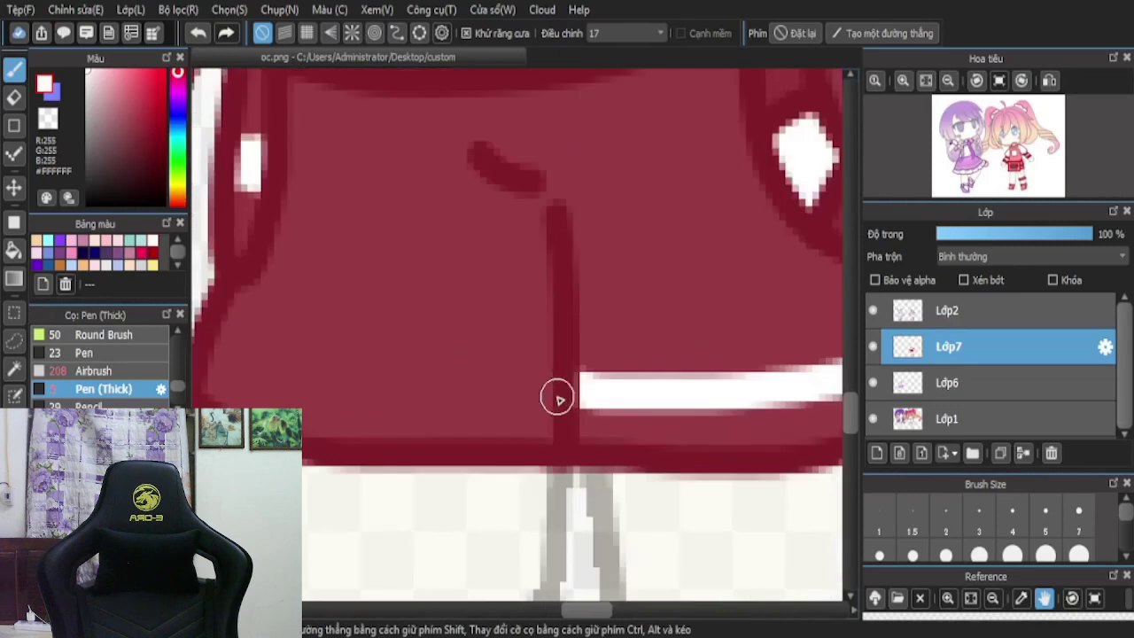
mouse_move(558, 400)
mouse_down()
mouse_move(273, 362)
mouse_move(216, 324)
mouse_up()
scroll(356, 281, down, 1)
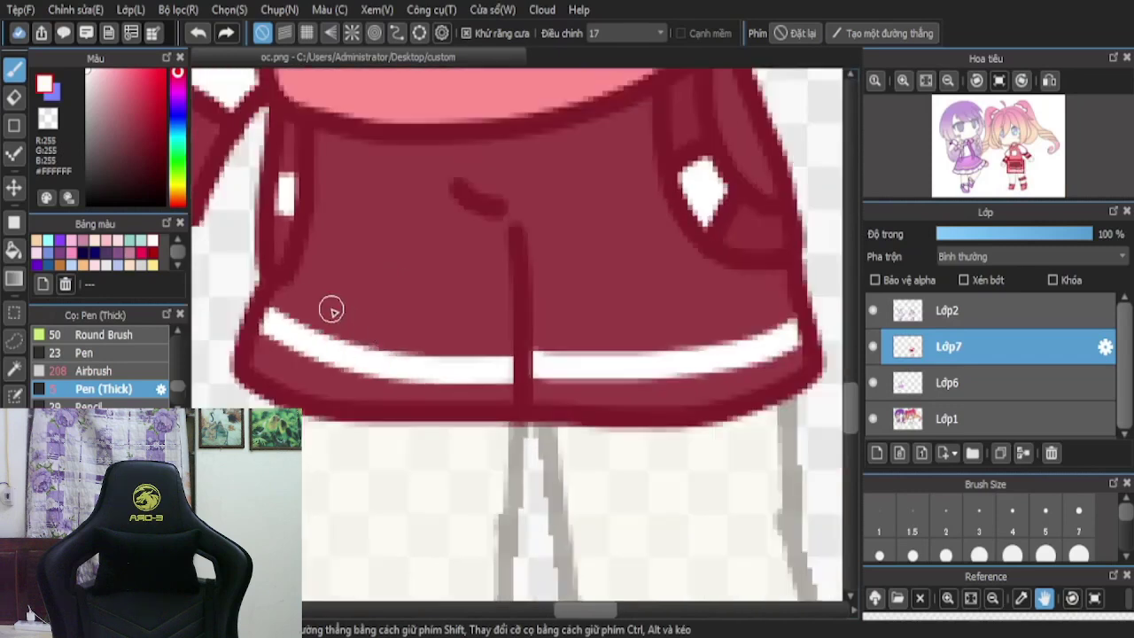
scroll(332, 309, up, 3)
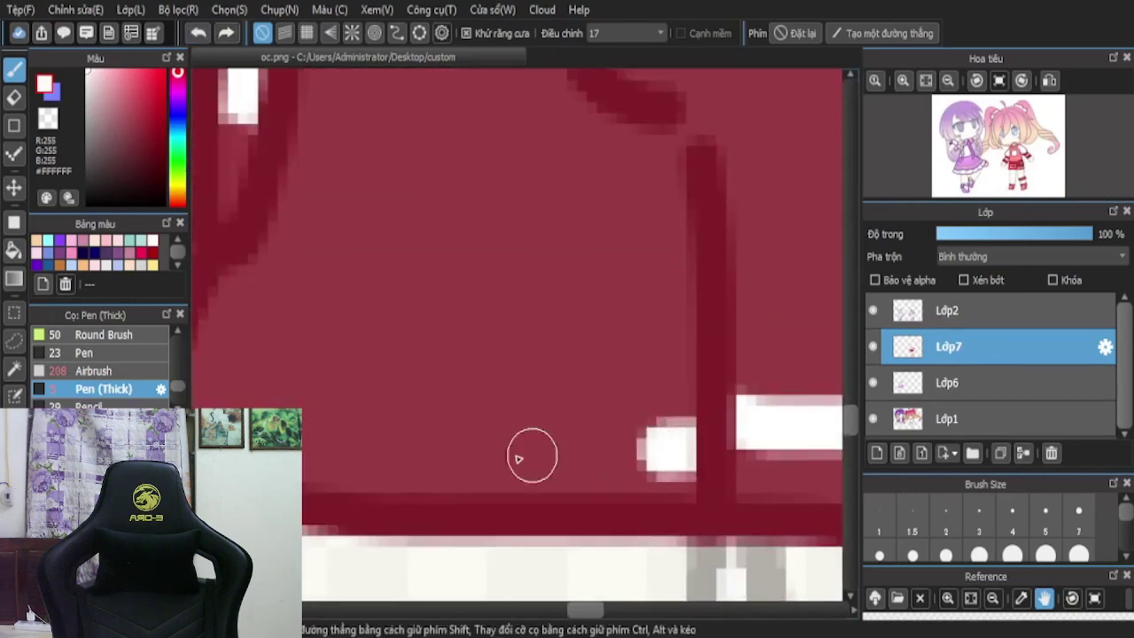
scroll(518, 458, down, 5)
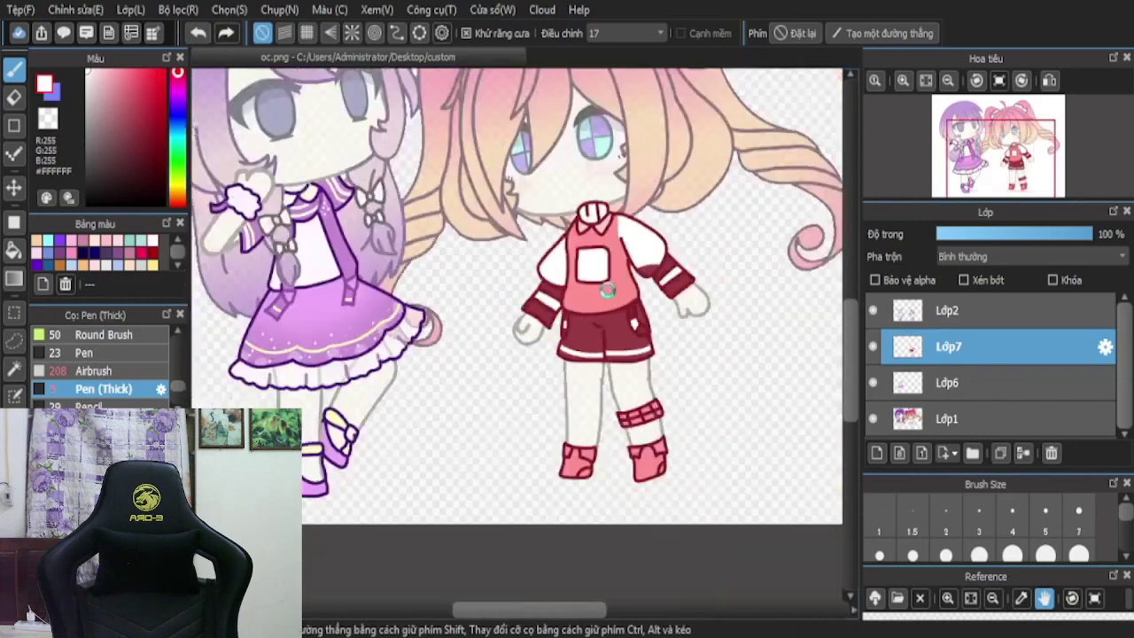
- Paint alternating segments of the pink-haired girl's leg band white #FFFFFF in a checkered pattern
scroll(614, 301, up, 1)
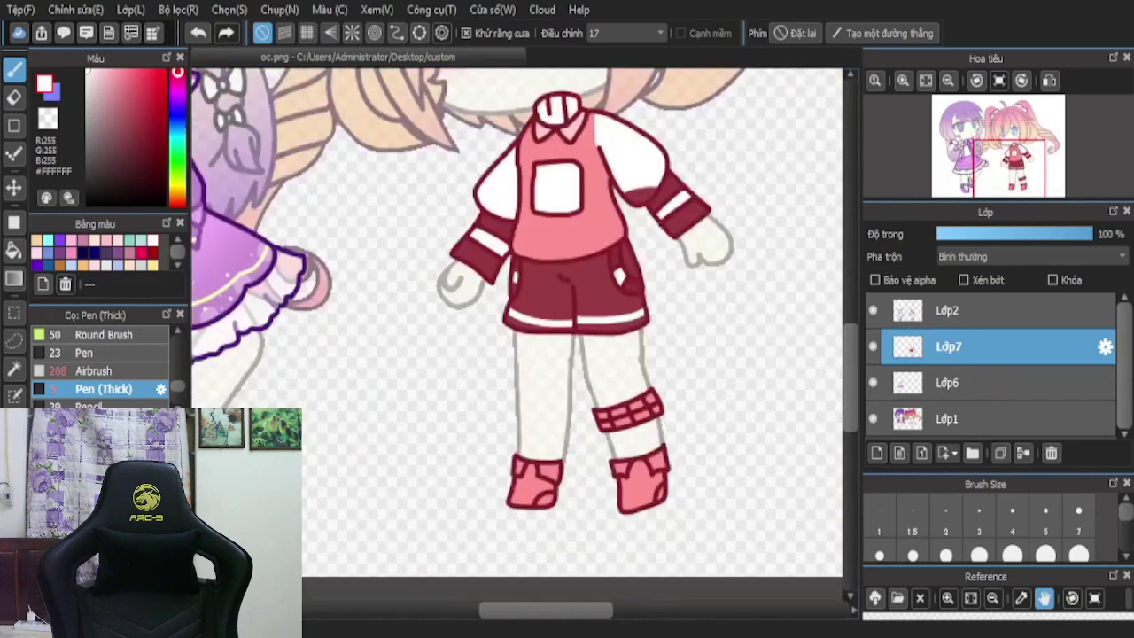
scroll(651, 403, up, 3)
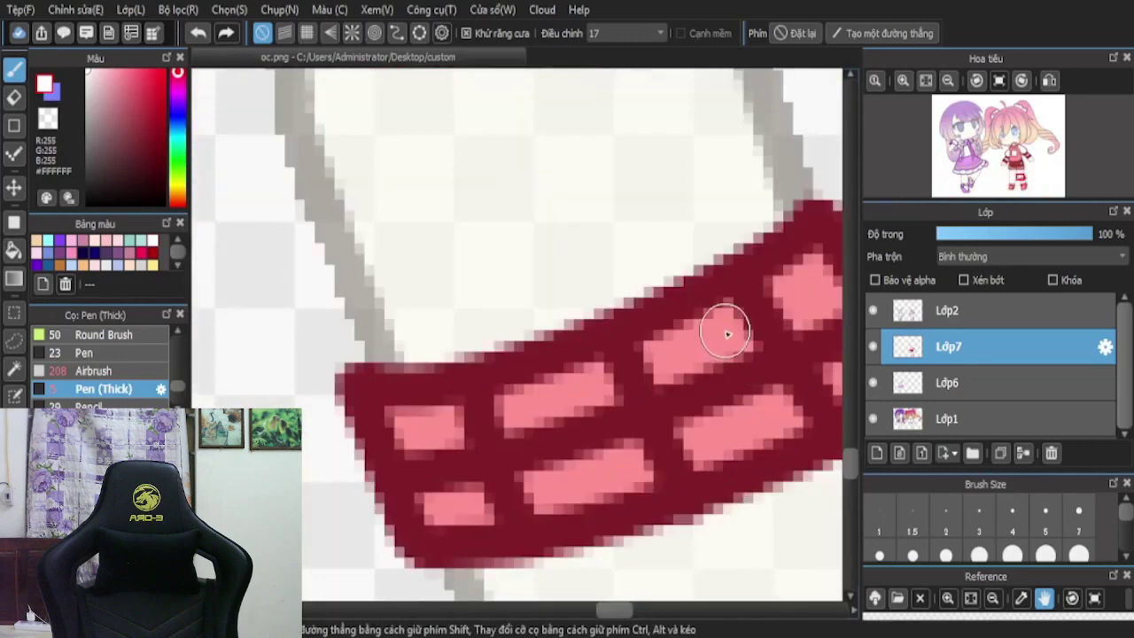
scroll(354, 418, down, 2)
scroll(519, 405, up, 3)
drag(519, 405, 468, 384)
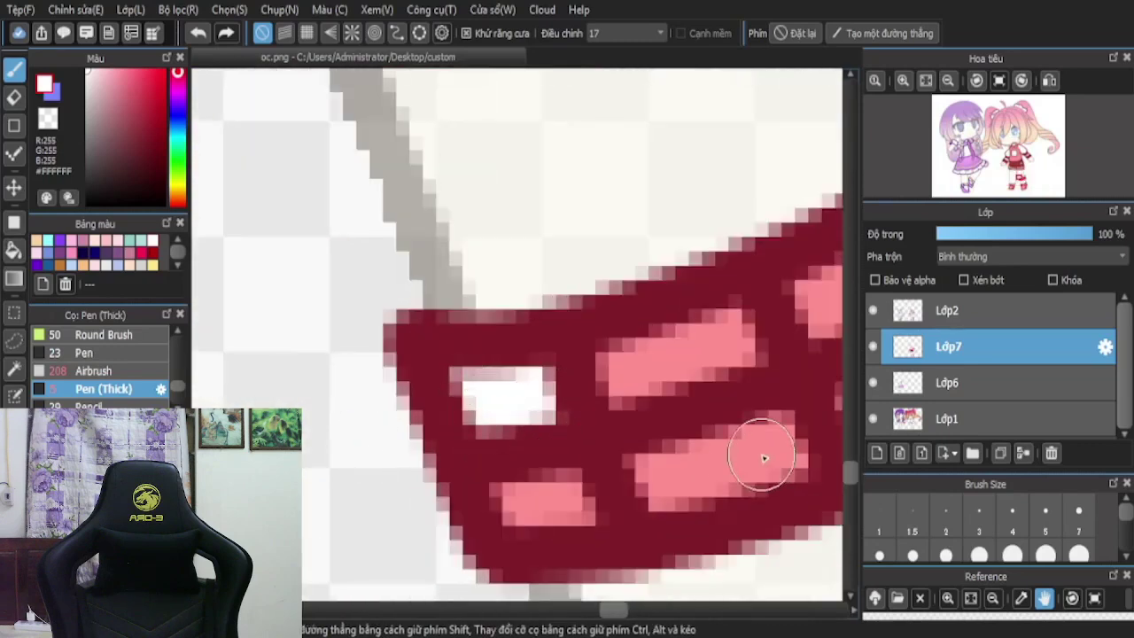
mouse_move(764, 457)
mouse_down()
mouse_move(656, 482)
mouse_move(704, 496)
mouse_move(790, 455)
mouse_up()
scroll(519, 425, down, 2)
scroll(424, 394, up, 2)
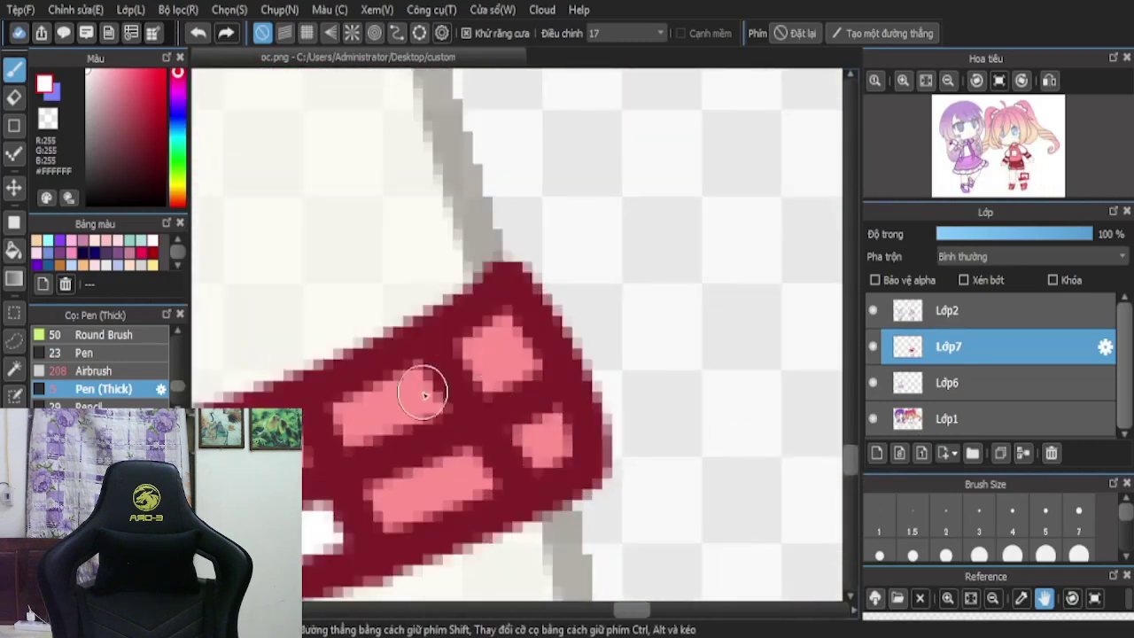
mouse_move(424, 395)
mouse_down()
mouse_move(349, 430)
mouse_move(448, 401)
mouse_up()
mouse_move(570, 431)
mouse_down()
mouse_move(538, 447)
mouse_move(556, 426)
mouse_up()
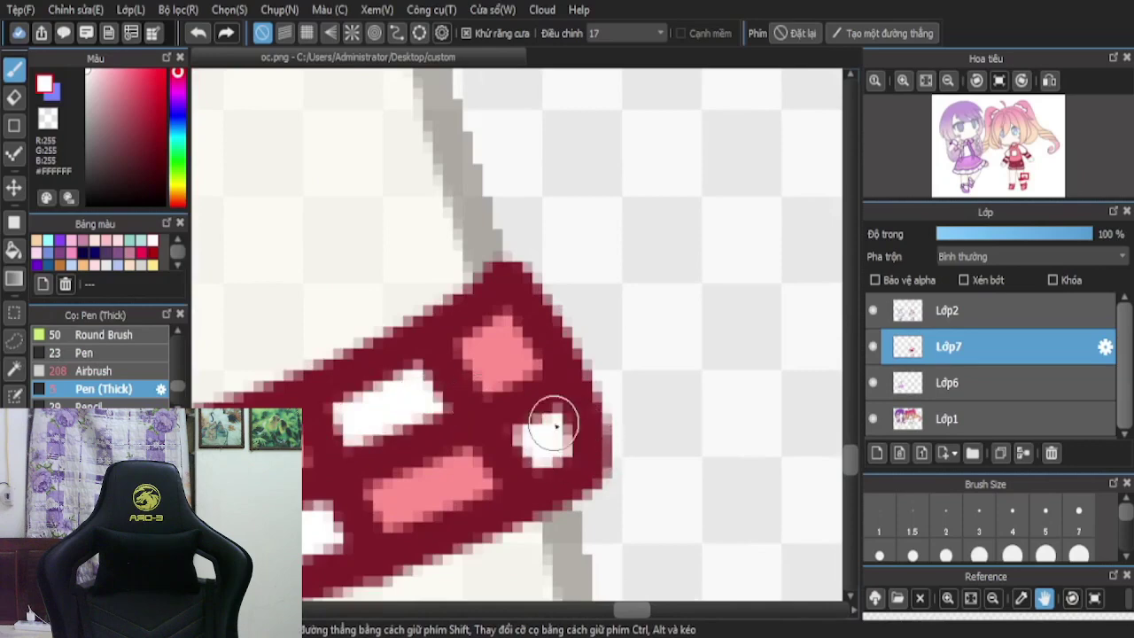
scroll(555, 426, down, 5)
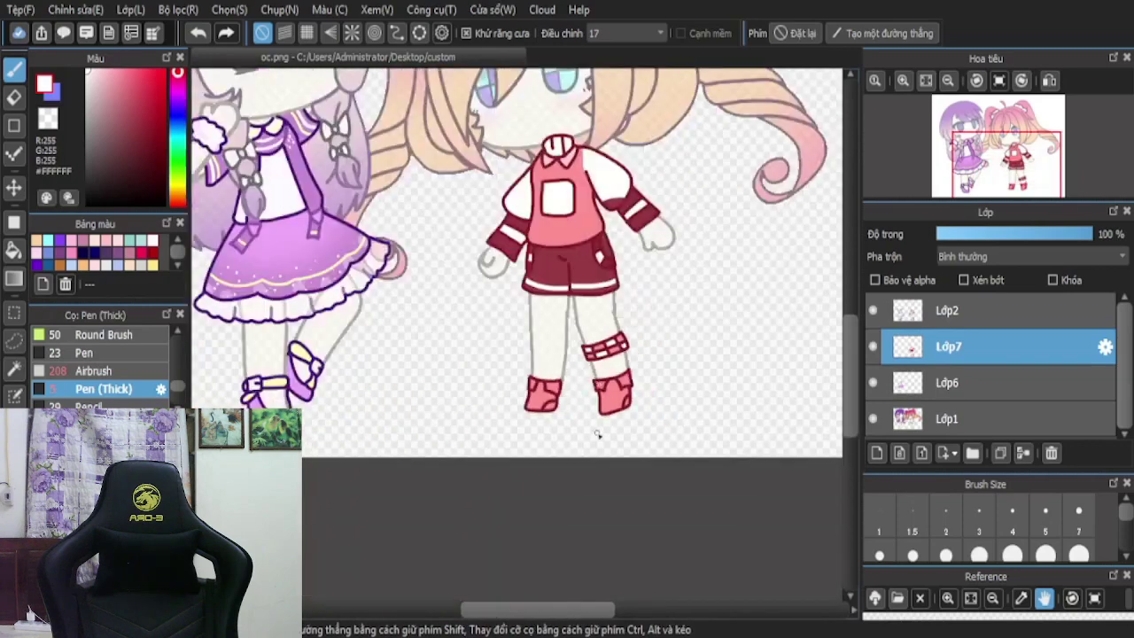
- Paint the main body of both shoes white #FFFFFF using brush size 7, leaving cuffs and toe patches pink
scroll(598, 390, up, 5)
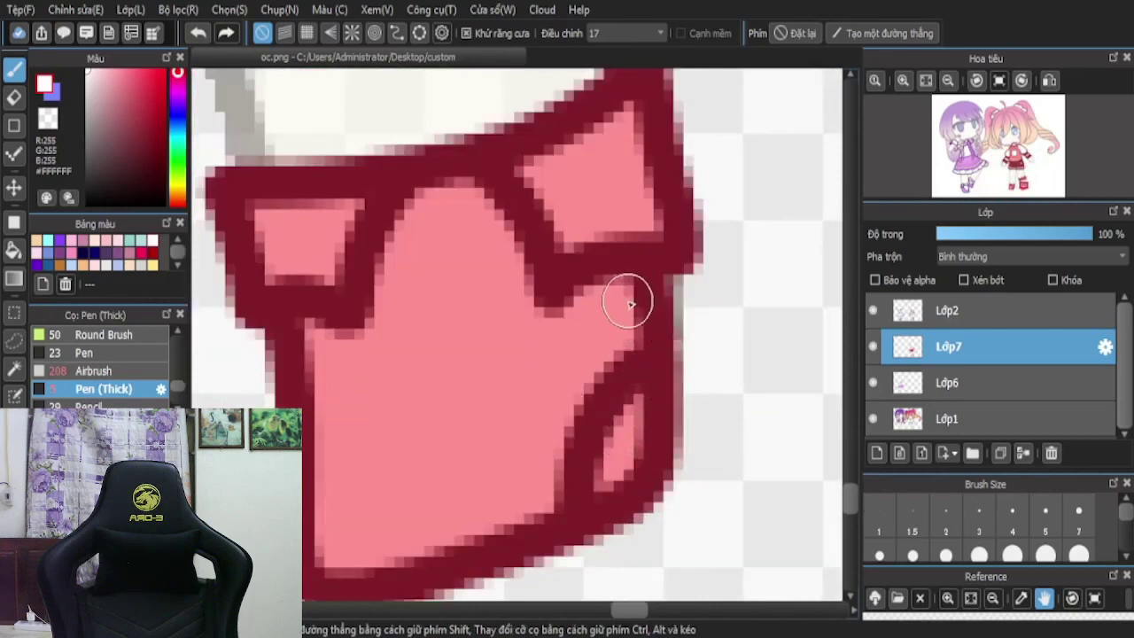
mouse_move(628, 302)
mouse_down()
mouse_move(615, 357)
mouse_move(601, 305)
mouse_up()
click(1078, 518)
mouse_move(617, 359)
mouse_down()
mouse_move(553, 395)
mouse_move(590, 354)
mouse_move(536, 413)
mouse_move(532, 479)
mouse_move(486, 526)
mouse_move(319, 544)
mouse_move(338, 517)
mouse_move(337, 388)
mouse_move(310, 315)
mouse_move(370, 354)
mouse_move(411, 237)
mouse_move(452, 227)
mouse_move(506, 283)
mouse_move(506, 369)
mouse_move(476, 229)
mouse_move(443, 239)
mouse_move(454, 458)
mouse_move(509, 338)
mouse_move(403, 390)
mouse_move(493, 491)
mouse_move(471, 319)
mouse_move(379, 472)
mouse_move(422, 461)
mouse_move(391, 419)
mouse_move(361, 414)
mouse_up()
scroll(379, 427, down, 4)
scroll(310, 307, up, 5)
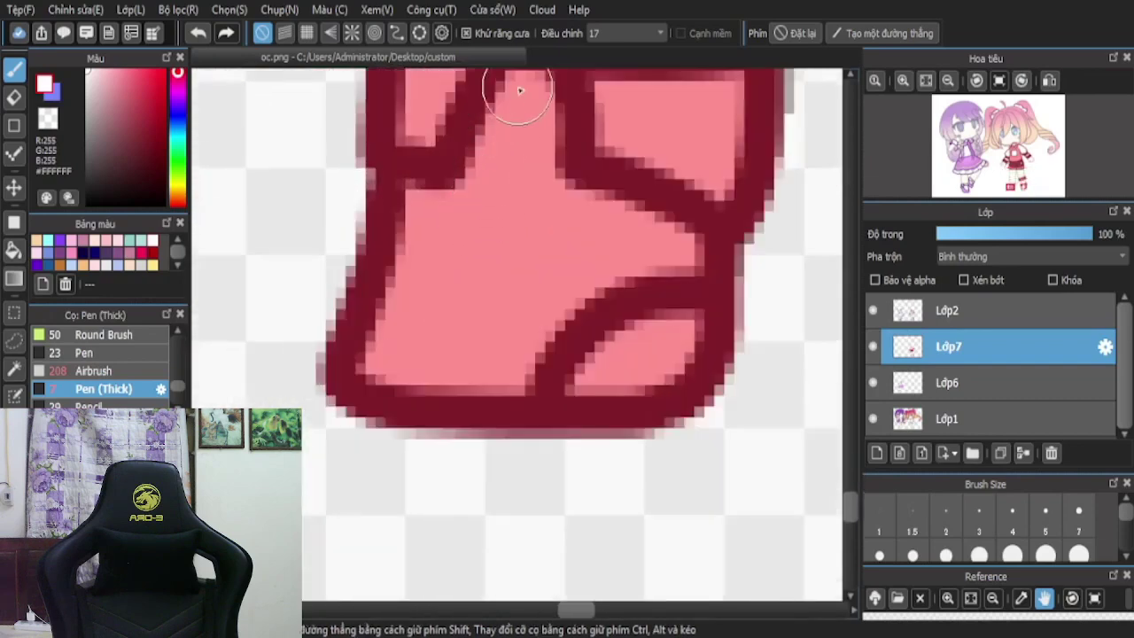
mouse_move(520, 90)
mouse_down()
mouse_move(479, 203)
mouse_move(428, 213)
mouse_move(373, 329)
mouse_move(382, 390)
mouse_move(489, 374)
mouse_move(555, 298)
mouse_move(680, 250)
mouse_move(560, 192)
mouse_move(544, 142)
mouse_move(503, 285)
mouse_move(439, 306)
mouse_move(580, 228)
mouse_move(448, 255)
mouse_move(425, 353)
mouse_up()
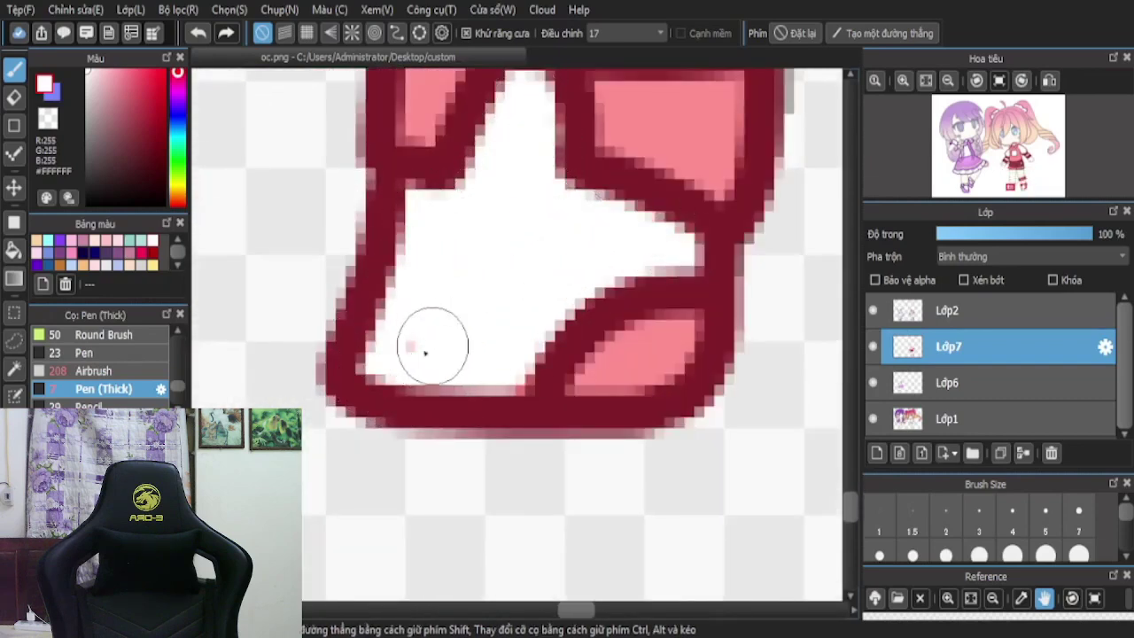
scroll(347, 367, down, 3)
scroll(397, 233, up, 1)
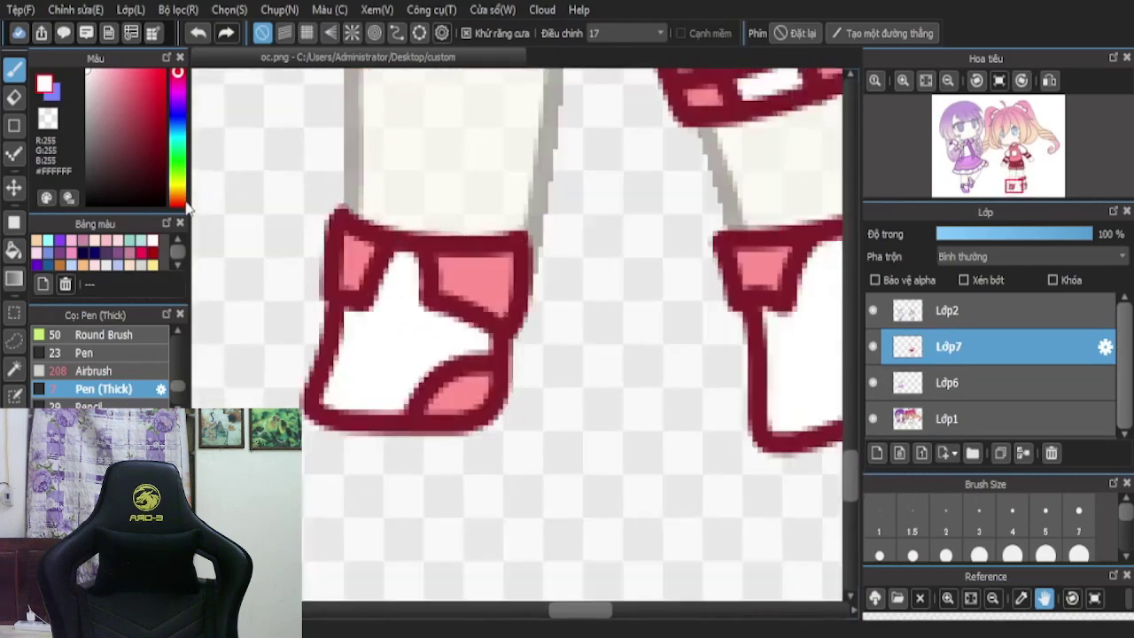
- Paint the small toe patches of both shoes light pink #FFBBC3
click(106, 71)
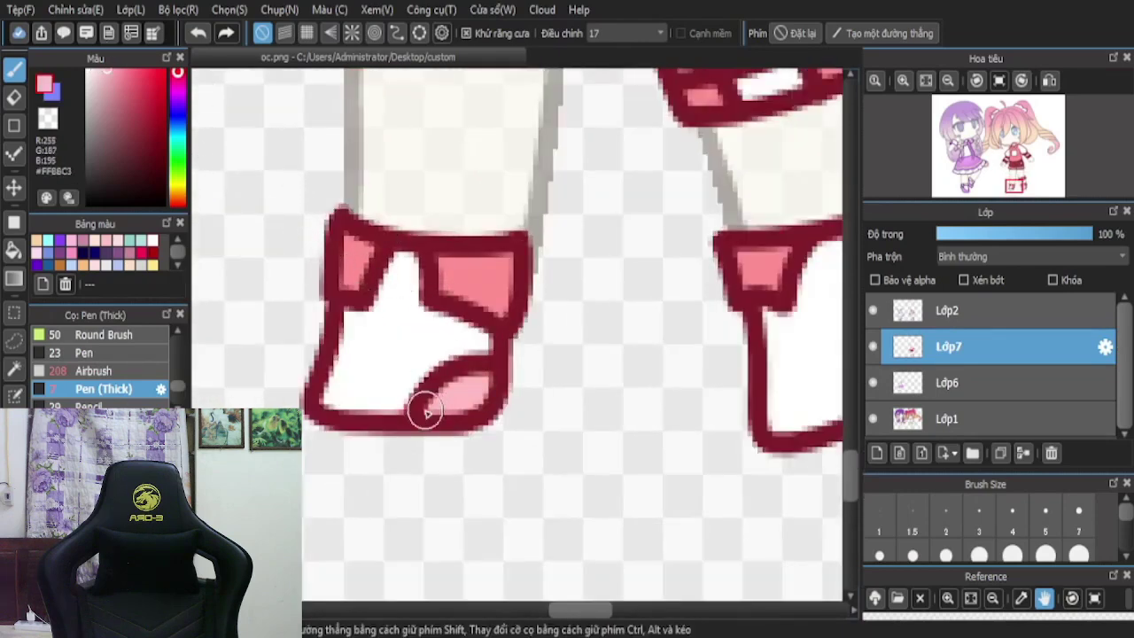
scroll(414, 383, down, 2)
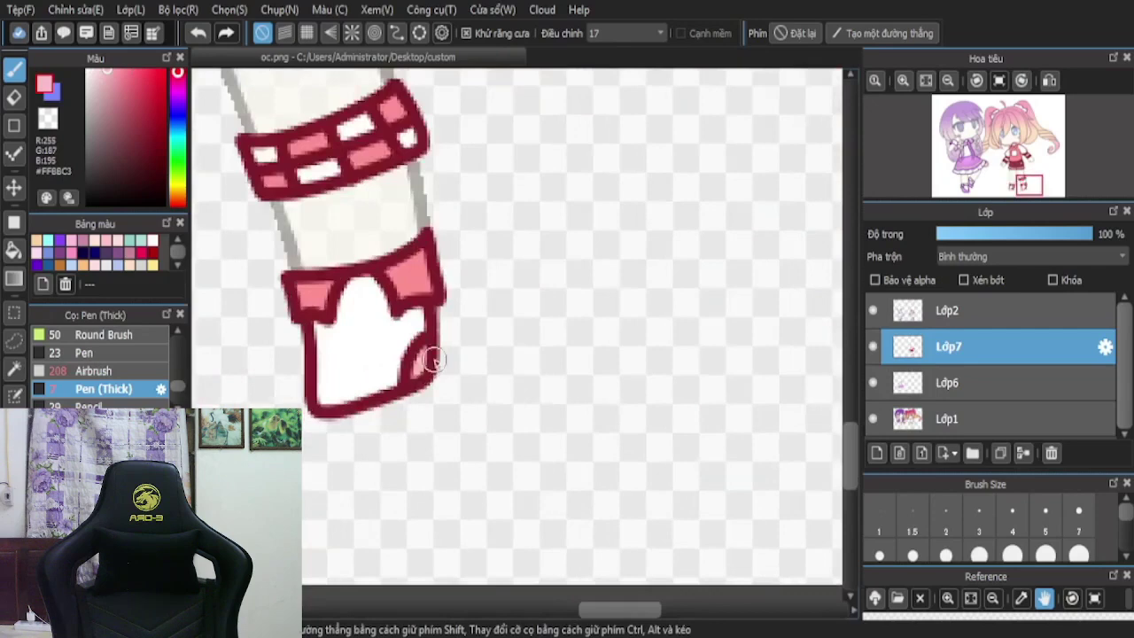
scroll(432, 359, down, 5)
- Cover the dark red crescent at the bottom of the right puffed sleeve, finishing it in white #FFFFFF
scroll(523, 252, up, 6)
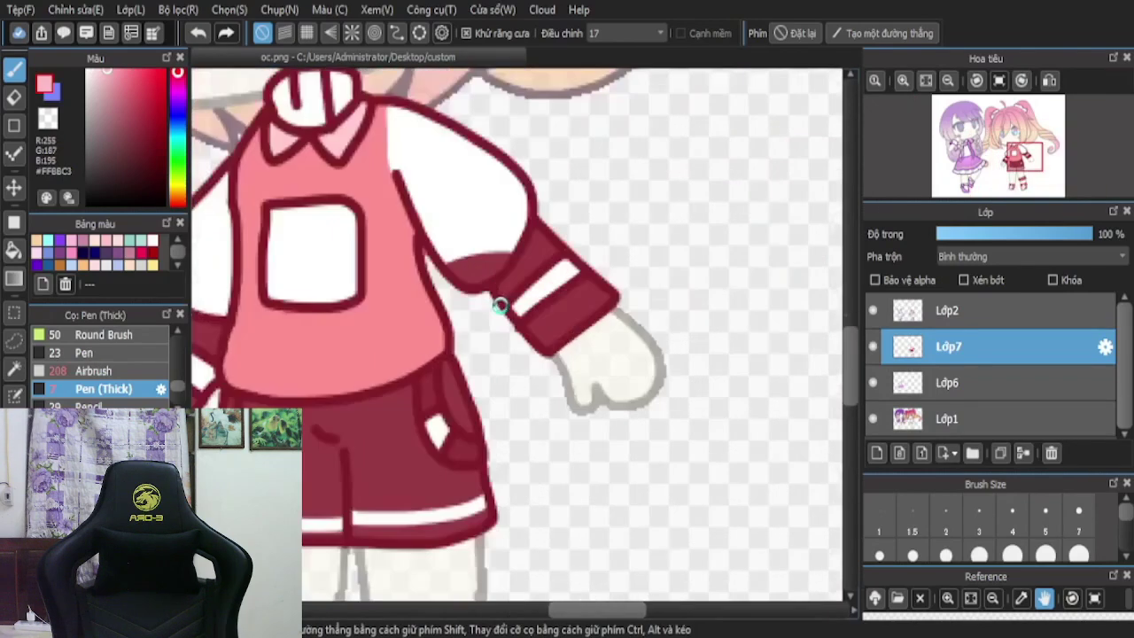
scroll(416, 293, up, 2)
mouse_move(567, 228)
mouse_down()
mouse_move(526, 317)
mouse_move(400, 334)
mouse_move(337, 266)
mouse_up()
click(88, 71)
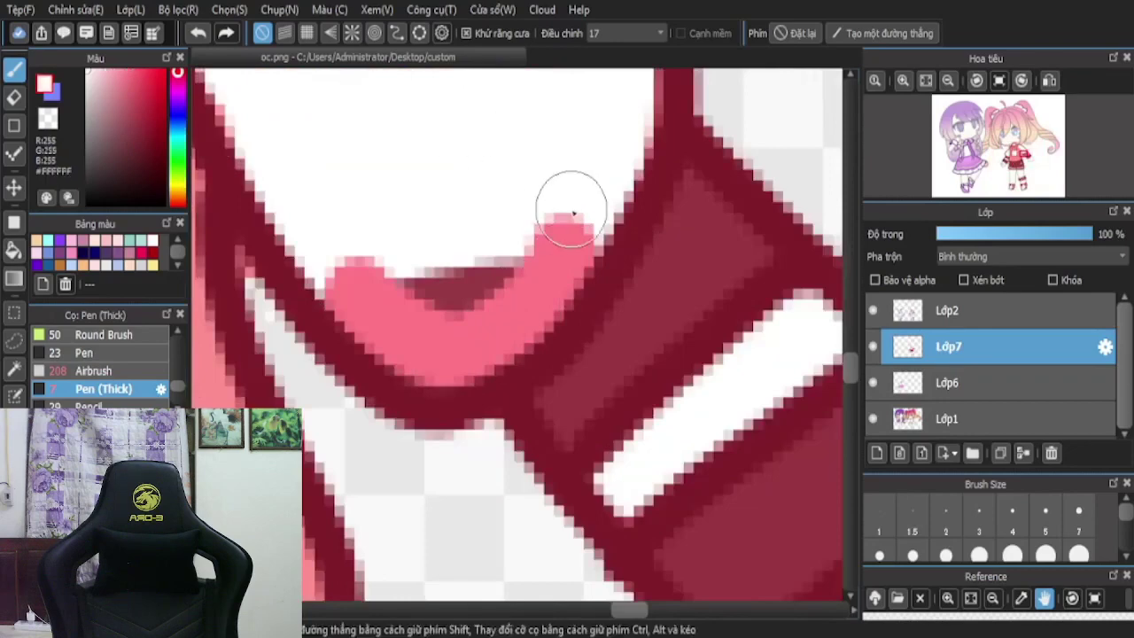
mouse_move(573, 197)
mouse_down()
mouse_move(572, 271)
mouse_move(484, 353)
mouse_move(436, 365)
mouse_move(350, 286)
mouse_move(345, 248)
mouse_move(534, 234)
mouse_move(443, 292)
mouse_up()
scroll(453, 258, down, 3)
scroll(453, 258, down, 3)
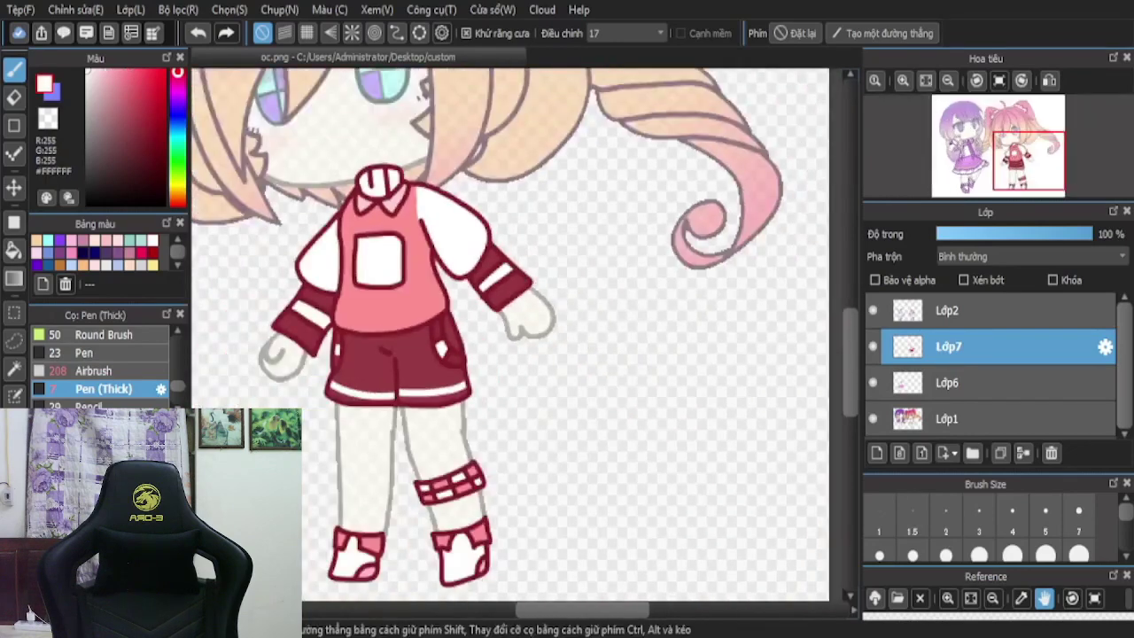
- Try a thin white #FFFFFF stripe along the lower edge of the pink shirt using brush size 3
scroll(419, 285, down, 2)
scroll(418, 286, up, 3)
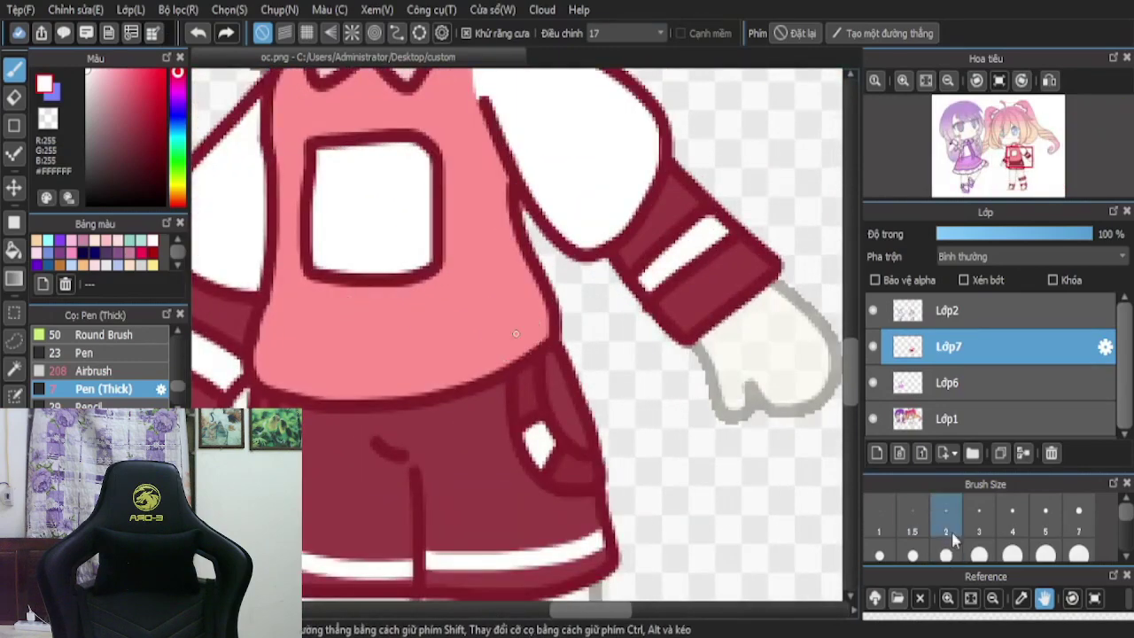
scroll(329, 368, up, 1)
scroll(329, 369, down, 2)
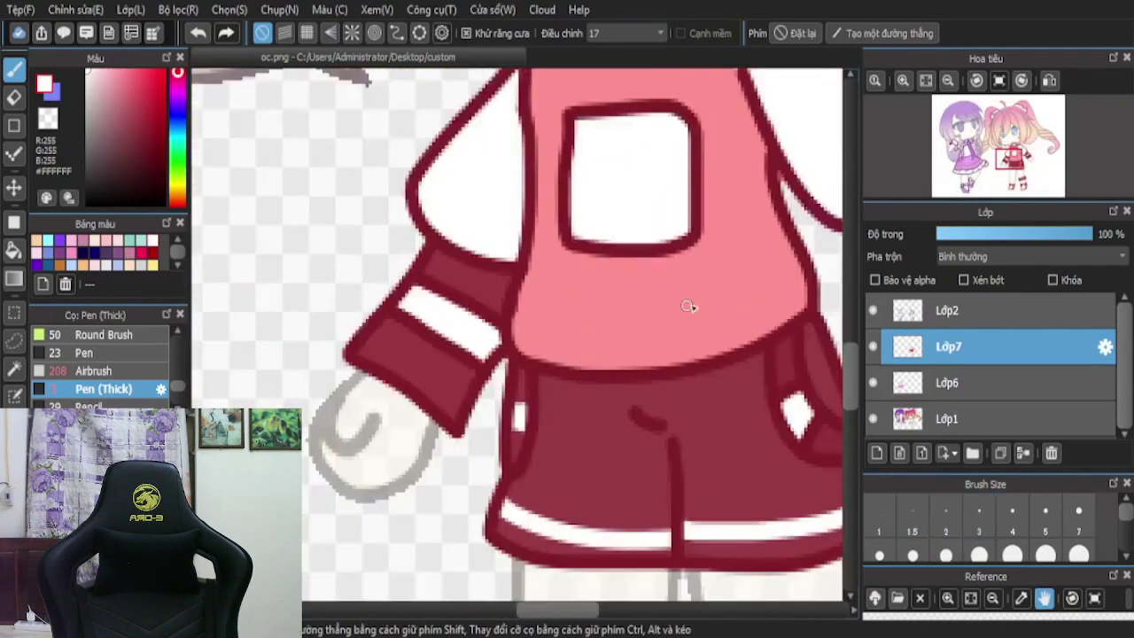
scroll(784, 304, up, 2)
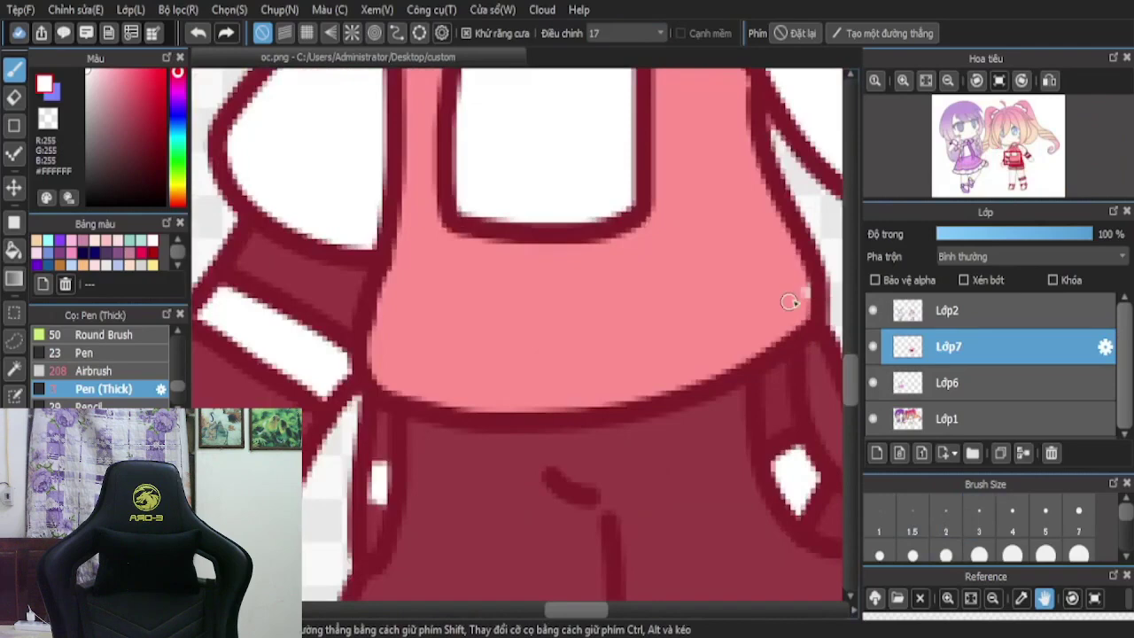
mouse_move(789, 302)
mouse_down()
mouse_move(547, 358)
mouse_move(476, 332)
mouse_up()
click(198, 33)
scroll(436, 286, down, 2)
scroll(724, 330, up, 2)
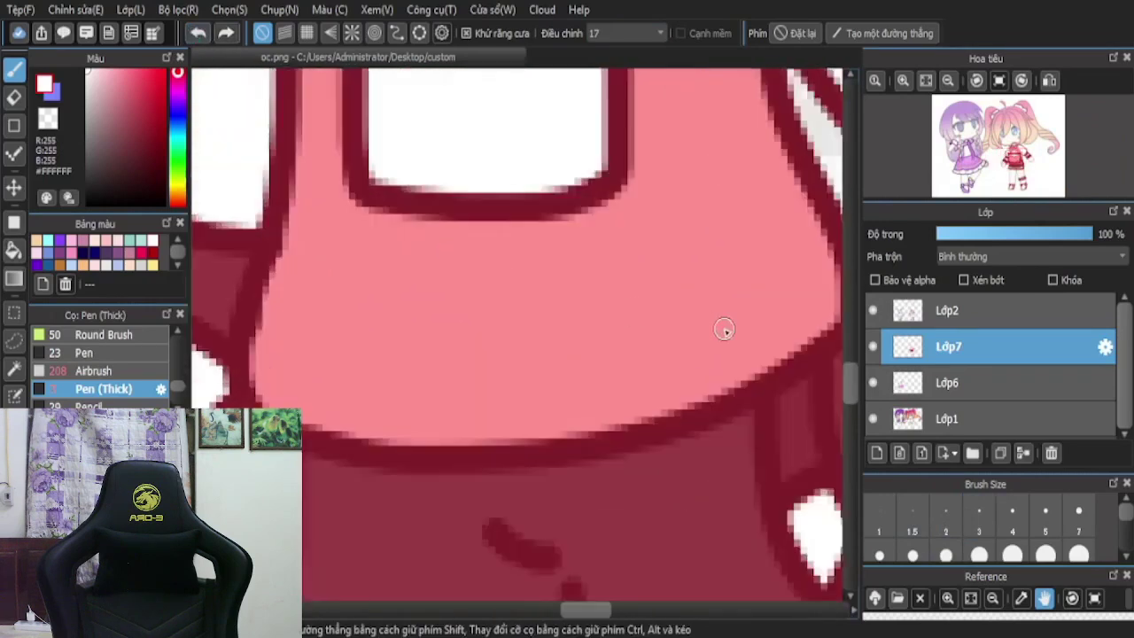
mouse_move(785, 314)
mouse_down()
mouse_move(617, 386)
mouse_move(526, 400)
mouse_move(429, 402)
mouse_move(260, 335)
mouse_up()
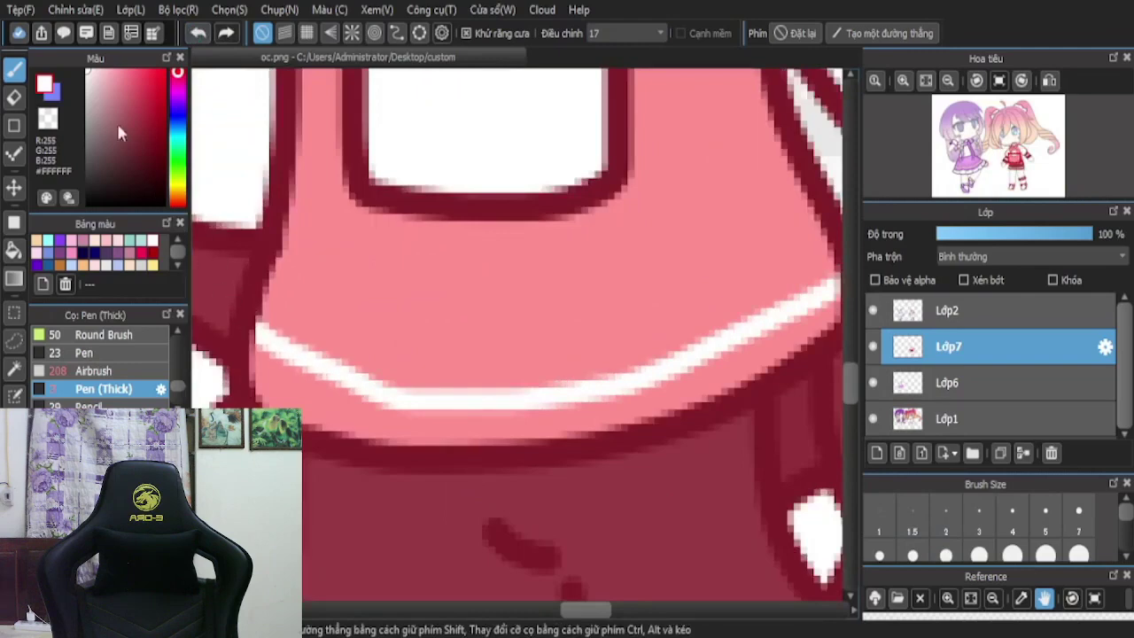
click(199, 33)
- Redraw the white stripe across the pink shirt above its hem, and undo it
scroll(281, 286, down, 2)
scroll(281, 286, up, 2)
scroll(567, 296, up, 1)
scroll(689, 282, down, 1)
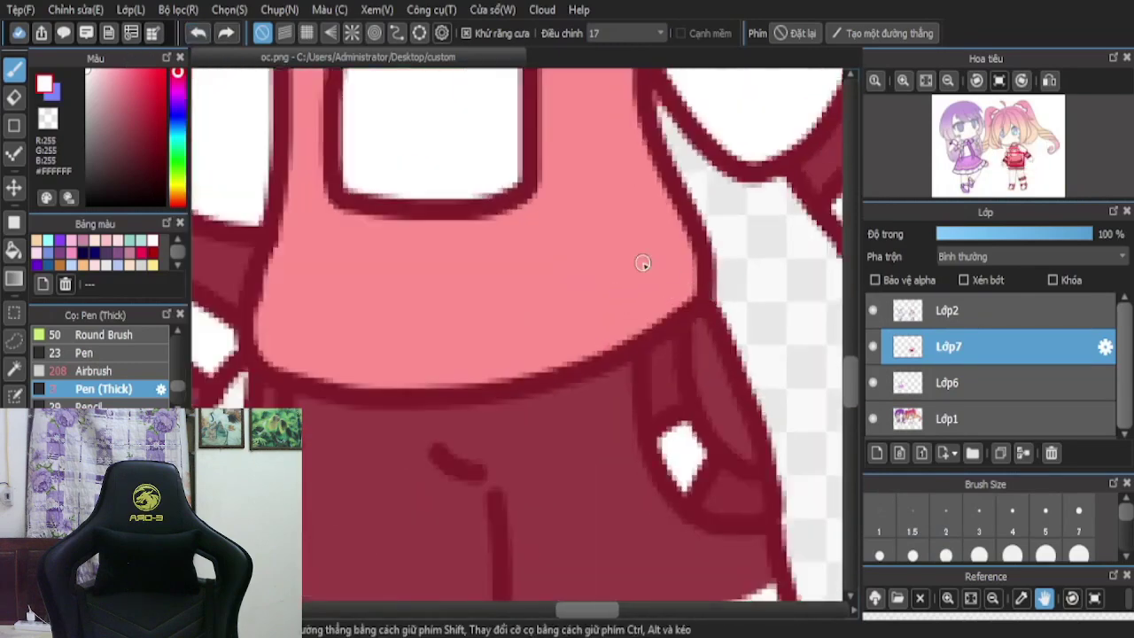
mouse_move(574, 338)
mouse_down()
mouse_move(384, 352)
mouse_move(304, 338)
mouse_move(250, 305)
mouse_up()
scroll(451, 379, down, 4)
scroll(466, 260, down, 1)
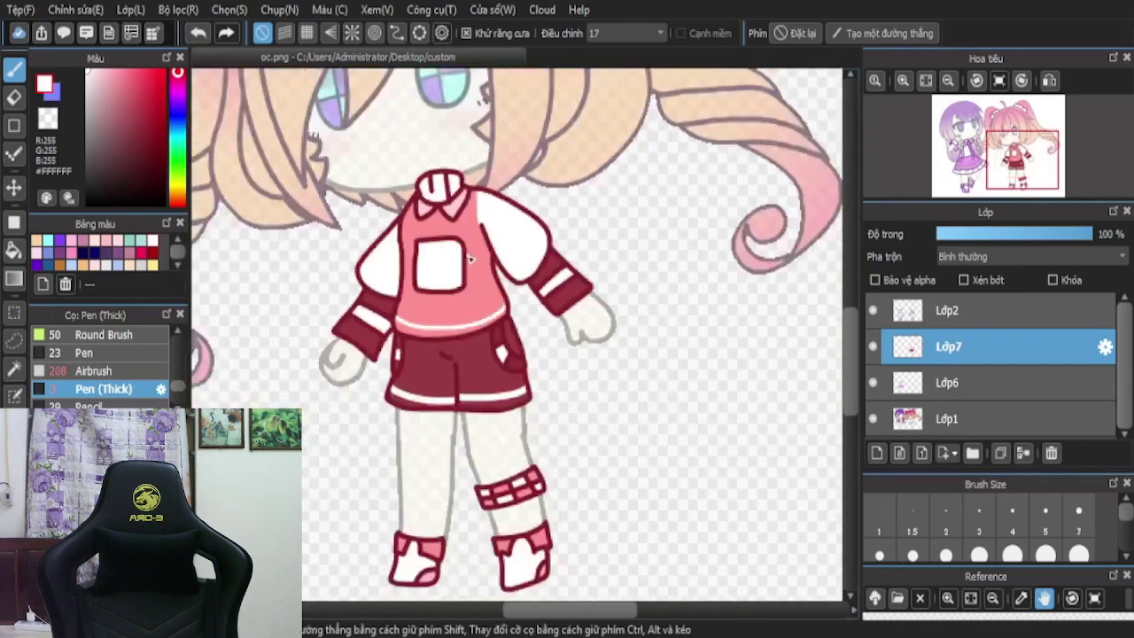
scroll(448, 323, up, 2)
click(198, 32)
- Draw the first white #FFFFFF scallop arc at the left end of the pink shirt's hem
scroll(266, 319, up, 3)
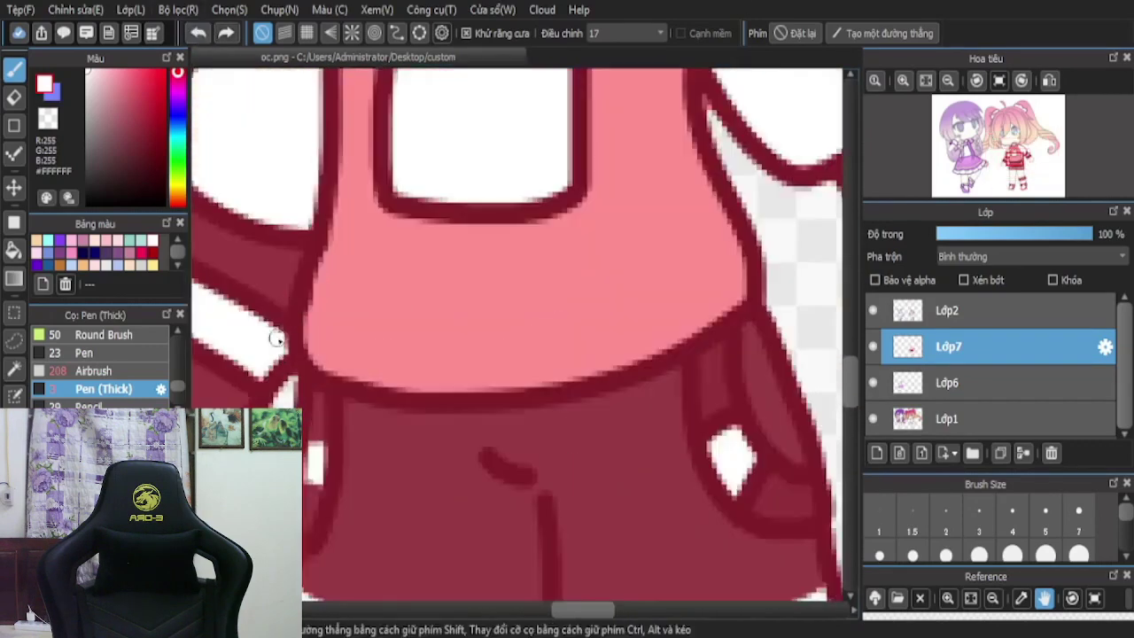
scroll(332, 316, down, 4)
scroll(240, 321, up, 2)
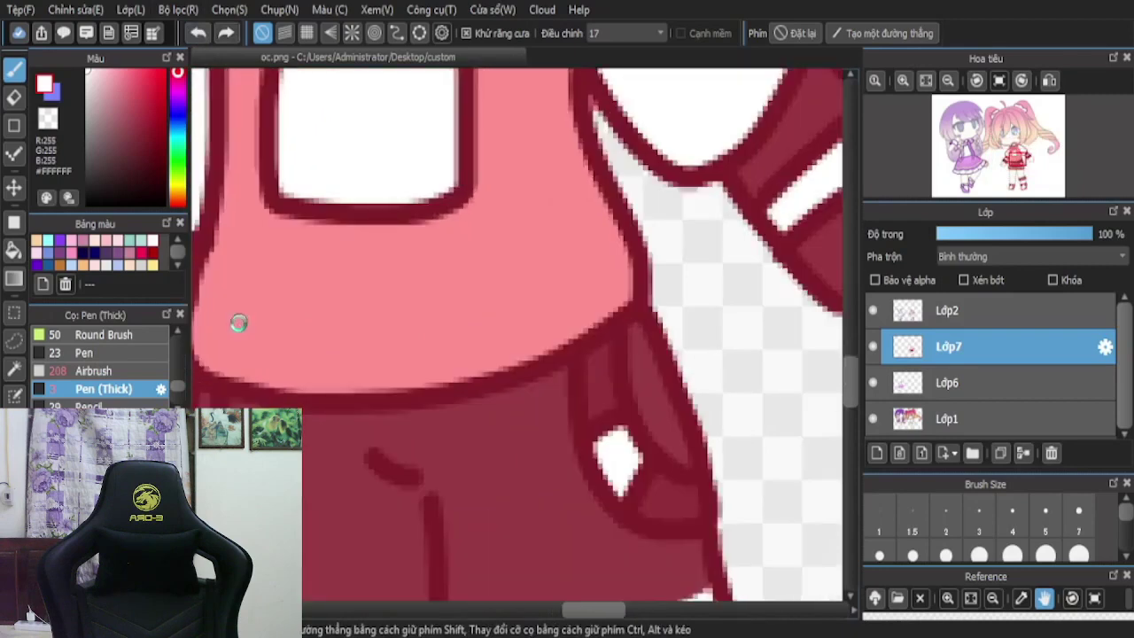
scroll(260, 357, down, 1)
scroll(247, 352, up, 2)
mouse_move(267, 306)
mouse_down()
mouse_move(317, 307)
mouse_move(360, 379)
mouse_up()
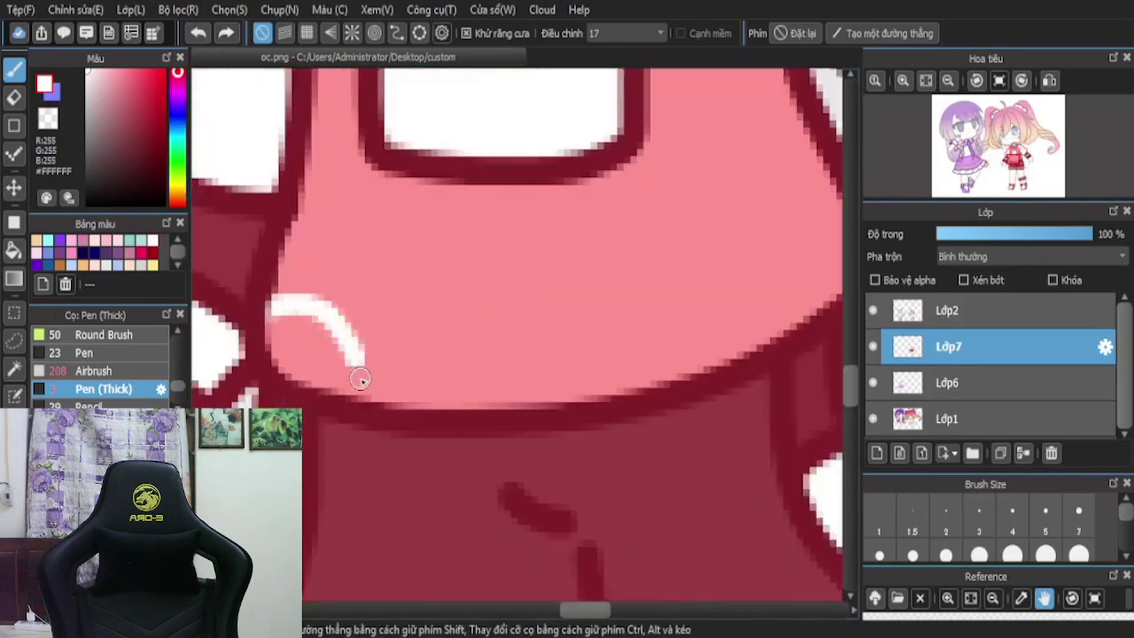
scroll(403, 373, down, 2)
key(alt+Tab)
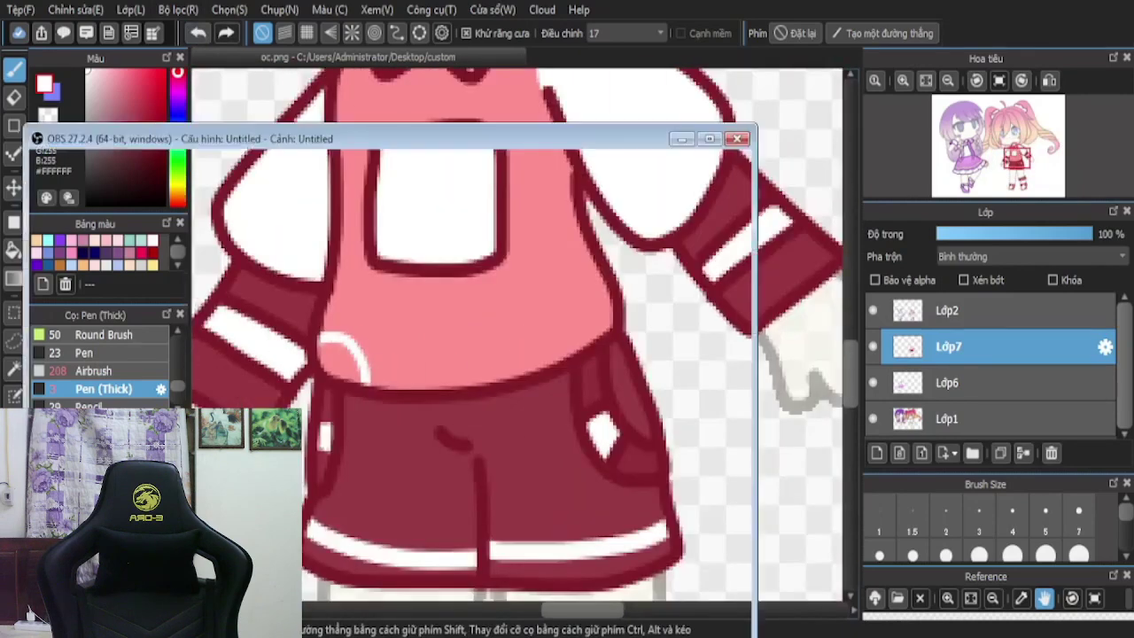
key(alt+Tab)
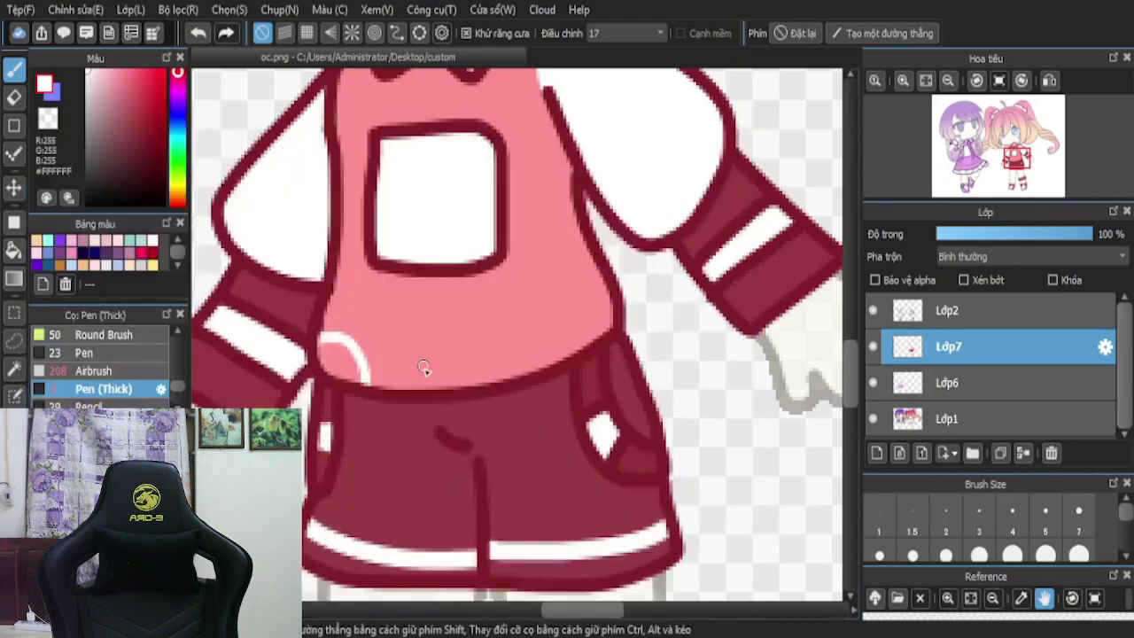
- Try a row of overlapping white scallops along the rest of the pink shirt's hem, and undo them
scroll(424, 368, up, 2)
drag(271, 402, 503, 374)
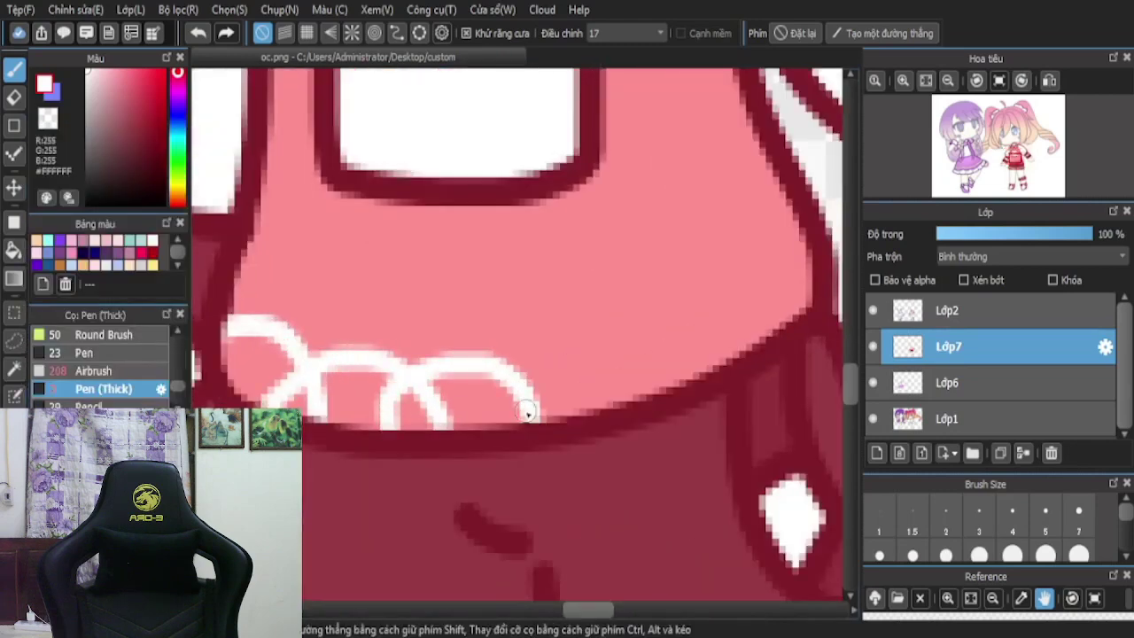
scroll(527, 414, down, 4)
scroll(397, 390, up, 4)
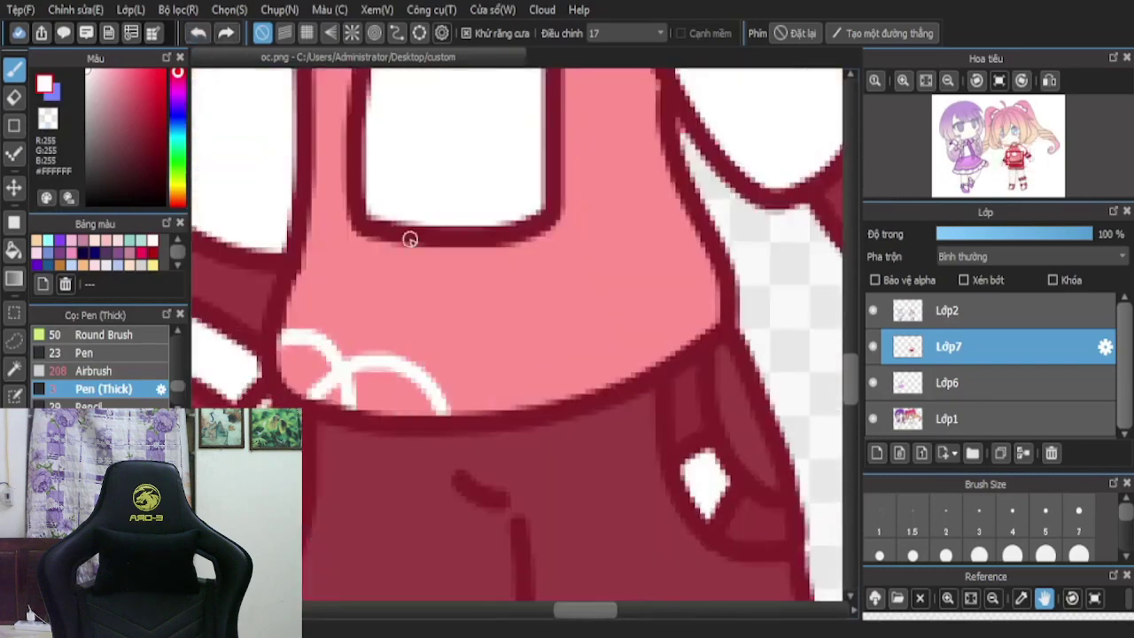
scroll(483, 323, up, 2)
mouse_move(585, 439)
mouse_down()
mouse_move(473, 387)
mouse_move(375, 397)
mouse_move(328, 468)
mouse_move(322, 499)
mouse_up()
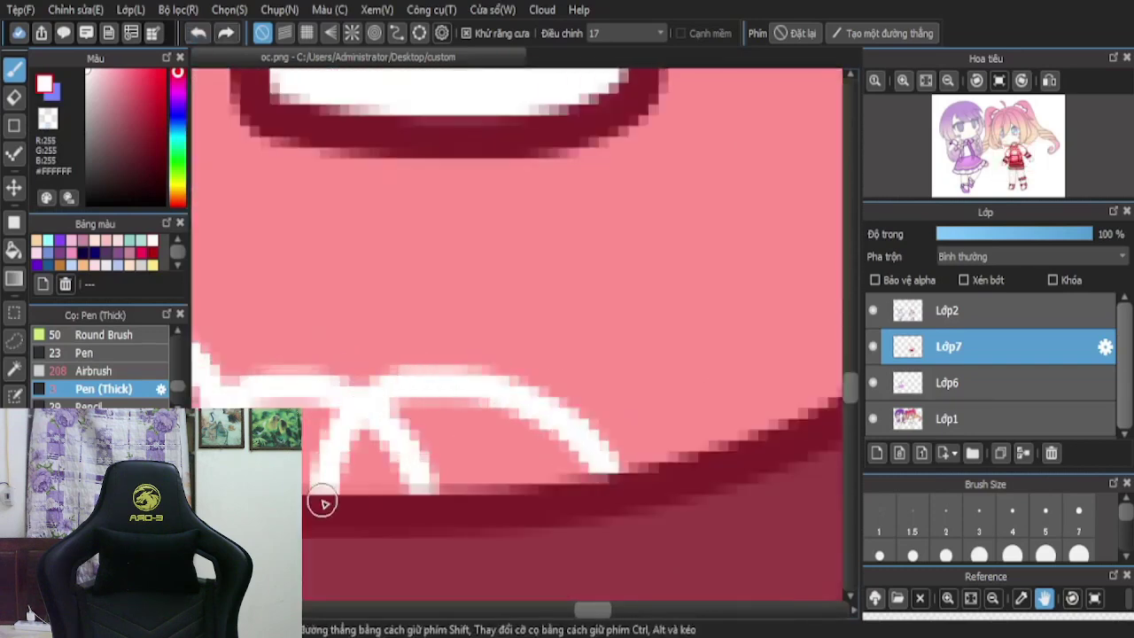
scroll(546, 440, down, 4)
scroll(546, 440, up, 4)
scroll(584, 196, down, 4)
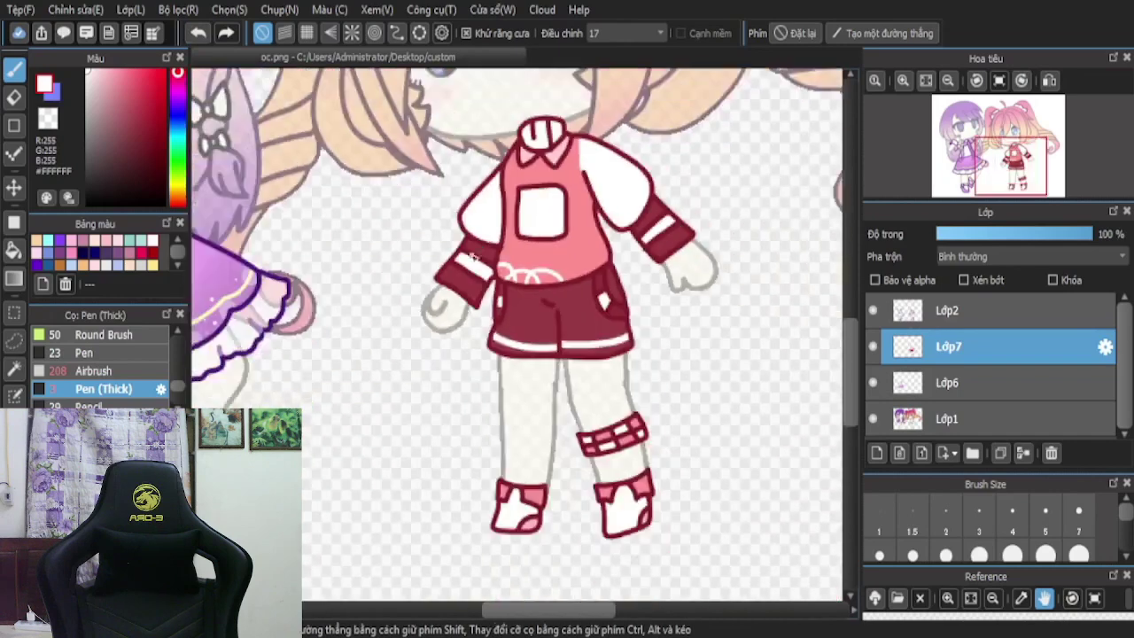
scroll(582, 266, up, 3)
click(209, 33)
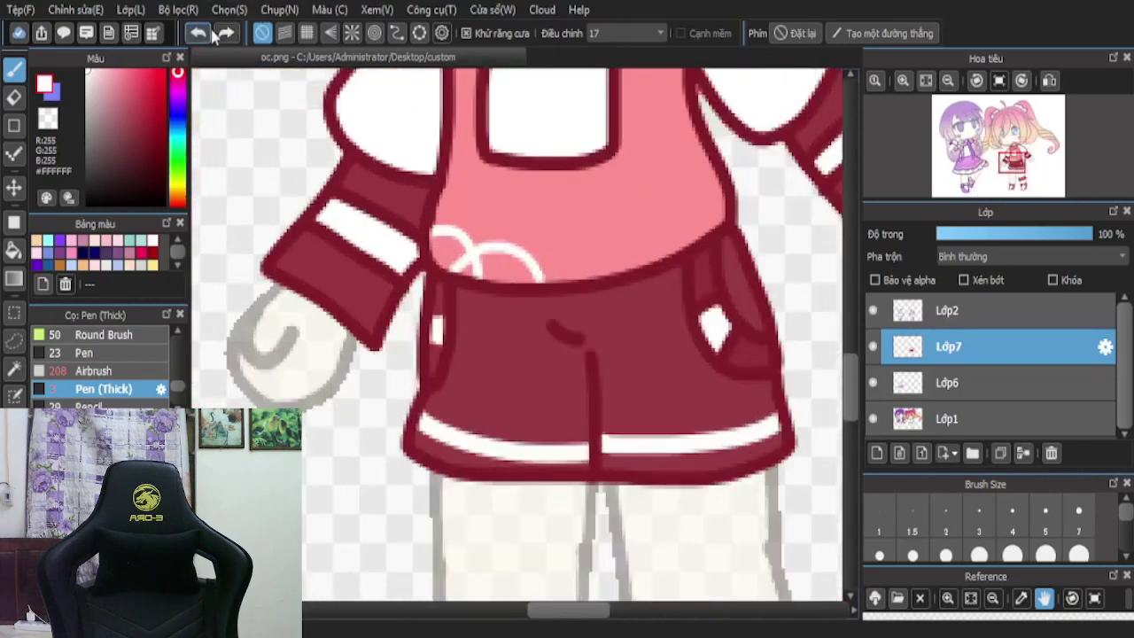
- Draw the remaining white #FFFFFF scallops across the pink shirt's hem and put a small white dot inside each scallop
scroll(486, 266, up, 3)
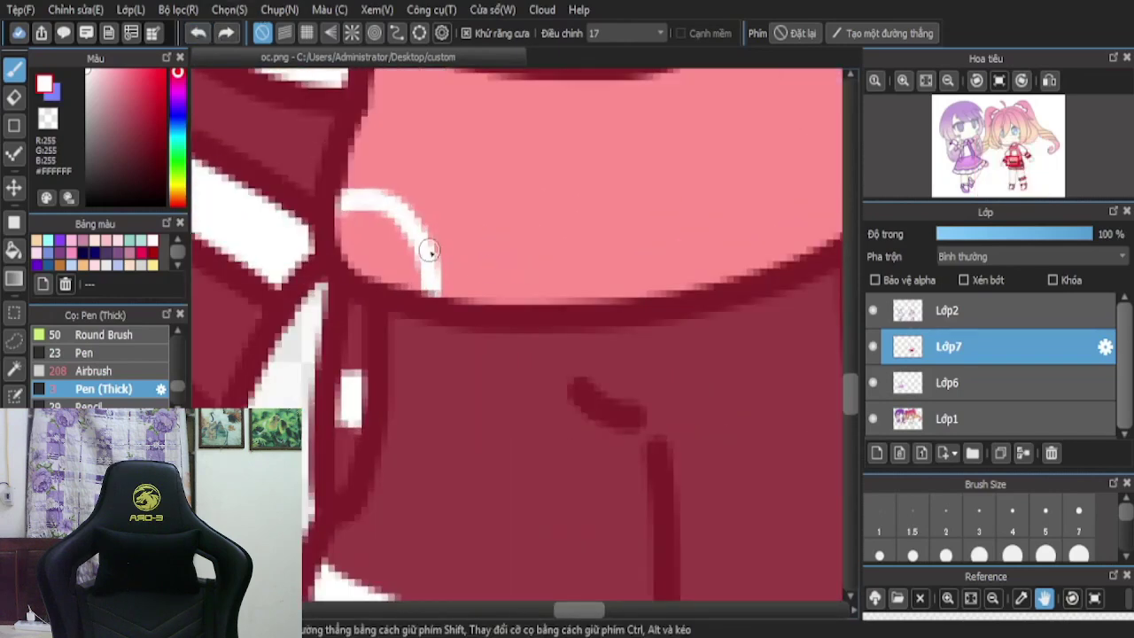
mouse_move(429, 251)
mouse_down()
mouse_move(464, 233)
mouse_move(545, 232)
mouse_move(592, 301)
mouse_up()
scroll(547, 253, down, 2)
scroll(532, 268, up, 3)
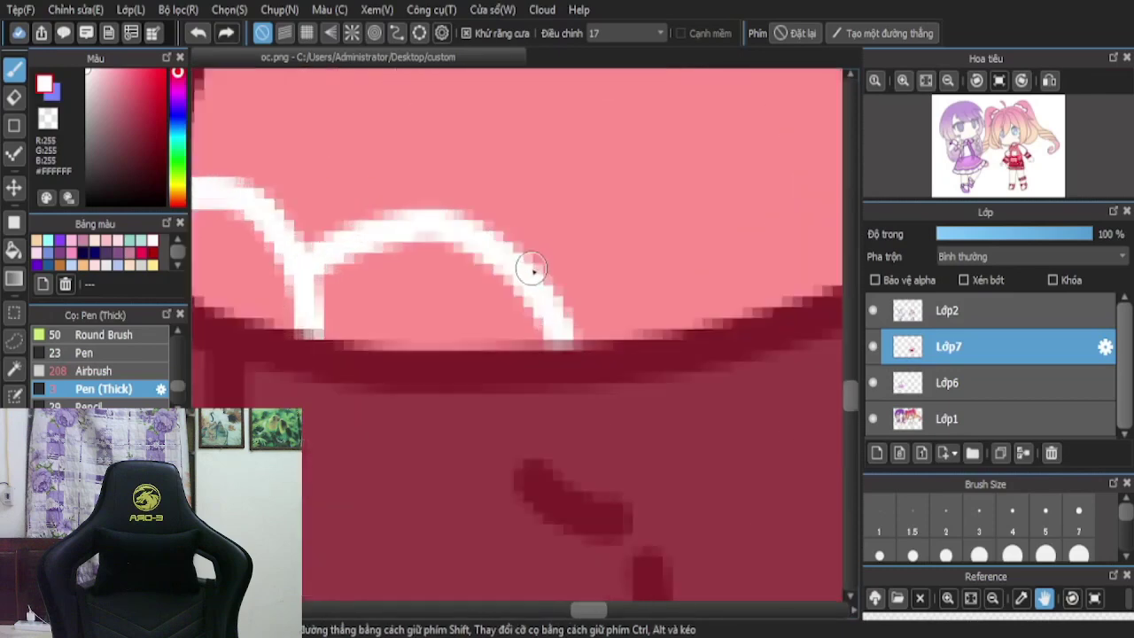
mouse_move(532, 267)
mouse_down()
mouse_move(595, 217)
mouse_move(732, 207)
mouse_move(816, 246)
mouse_move(840, 266)
mouse_up()
scroll(638, 257, down, 3)
scroll(645, 254, up, 2)
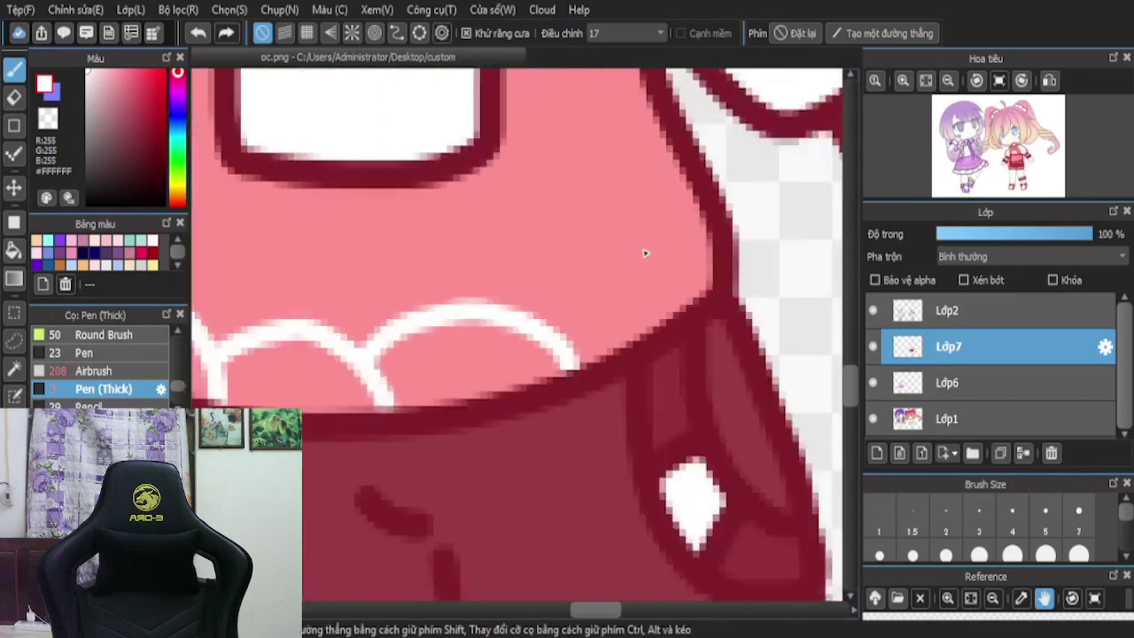
mouse_move(710, 225)
mouse_down()
mouse_move(633, 223)
mouse_move(567, 259)
mouse_up()
scroll(546, 326, down, 4)
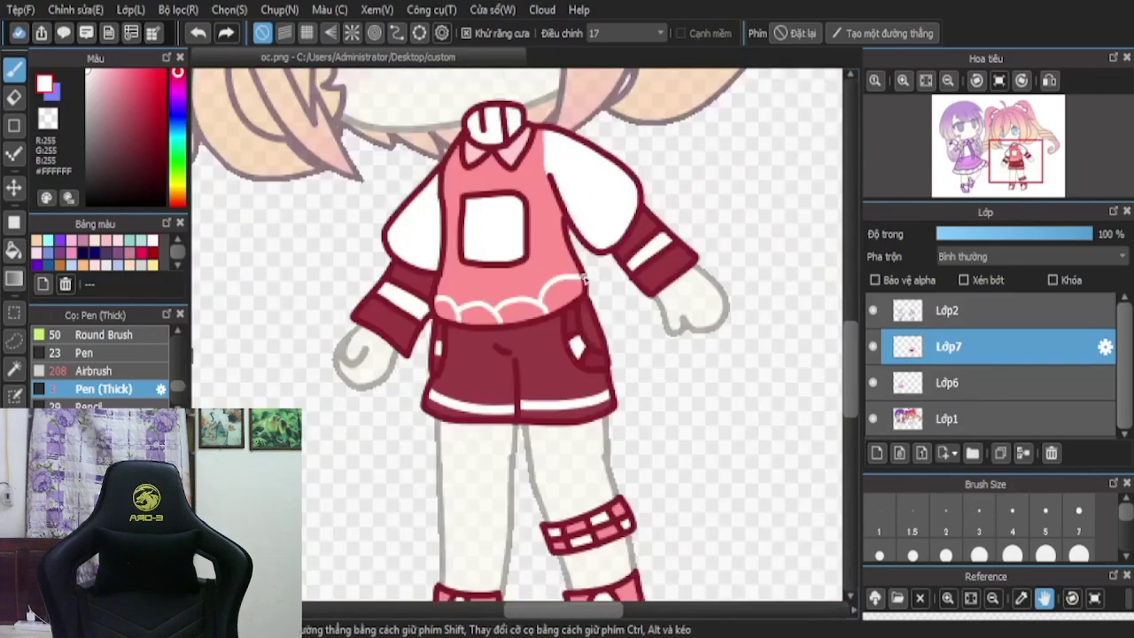
scroll(576, 293, up, 3)
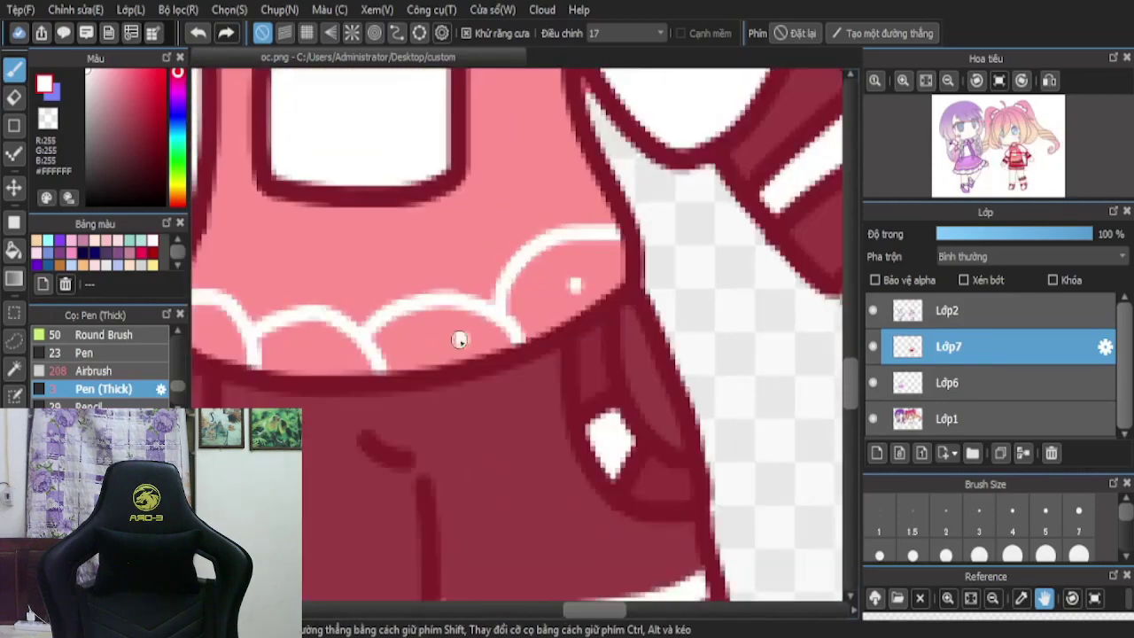
scroll(410, 246, down, 4)
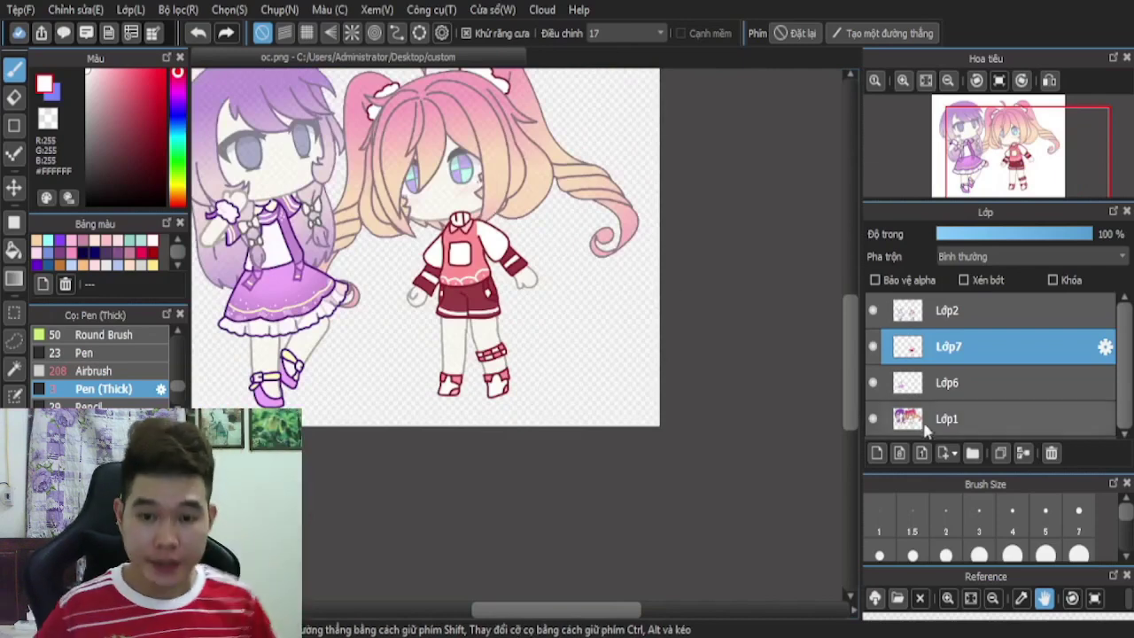
- Merge Lớp7 down into Lớp6 and paint white highlights along the upper edges of both light pink collar flaps
click(1024, 453)
scroll(460, 292, down, 2)
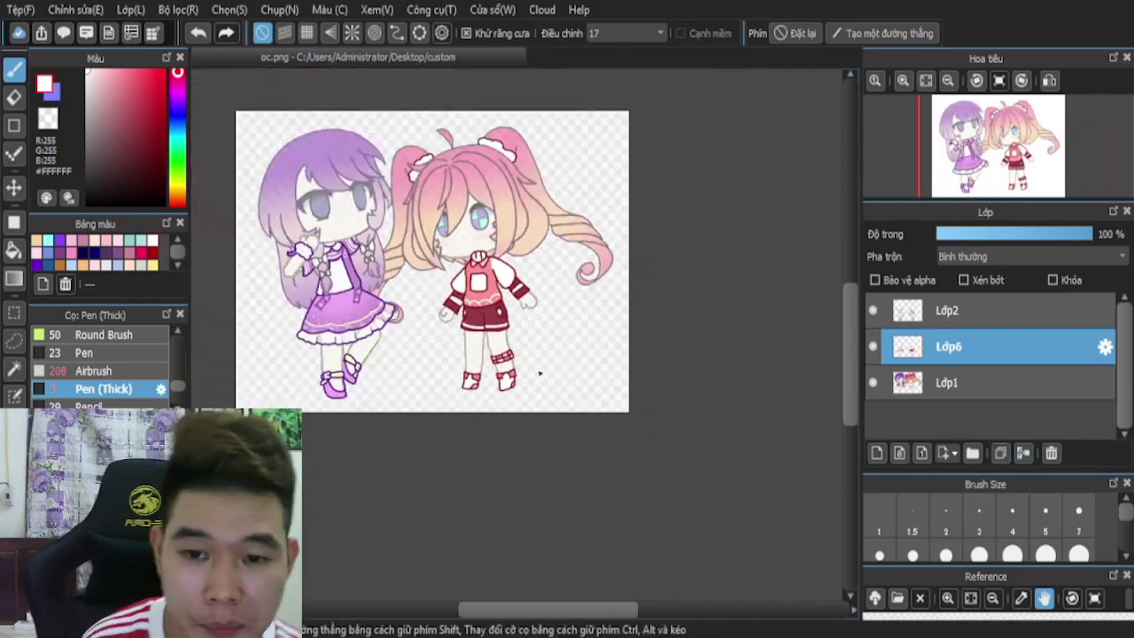
scroll(512, 335, up, 4)
scroll(487, 337, up, 3)
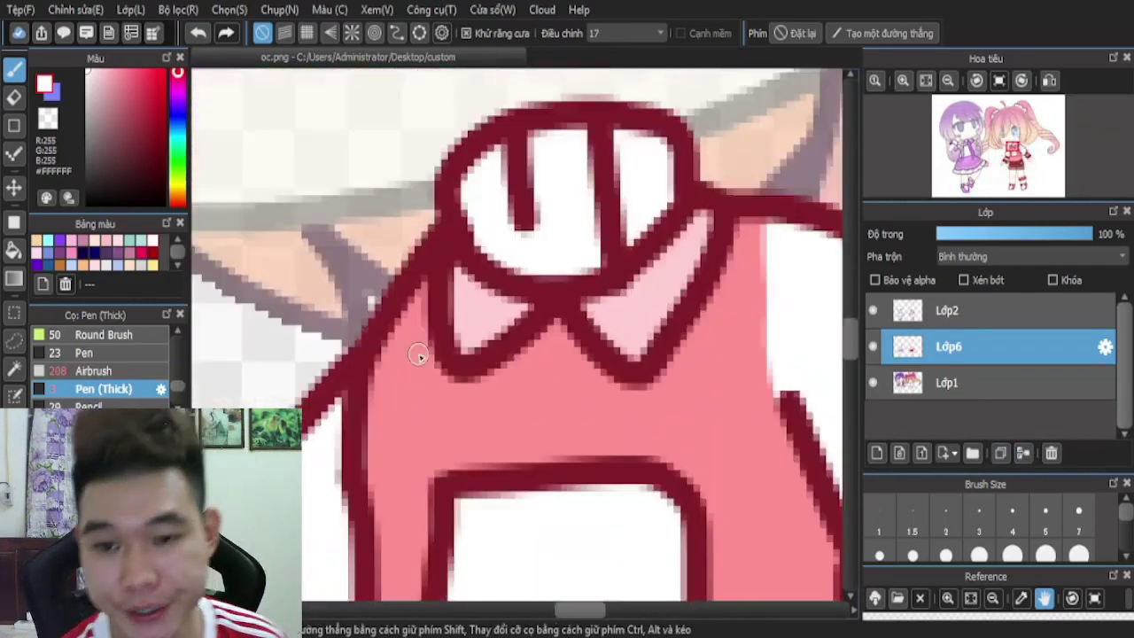
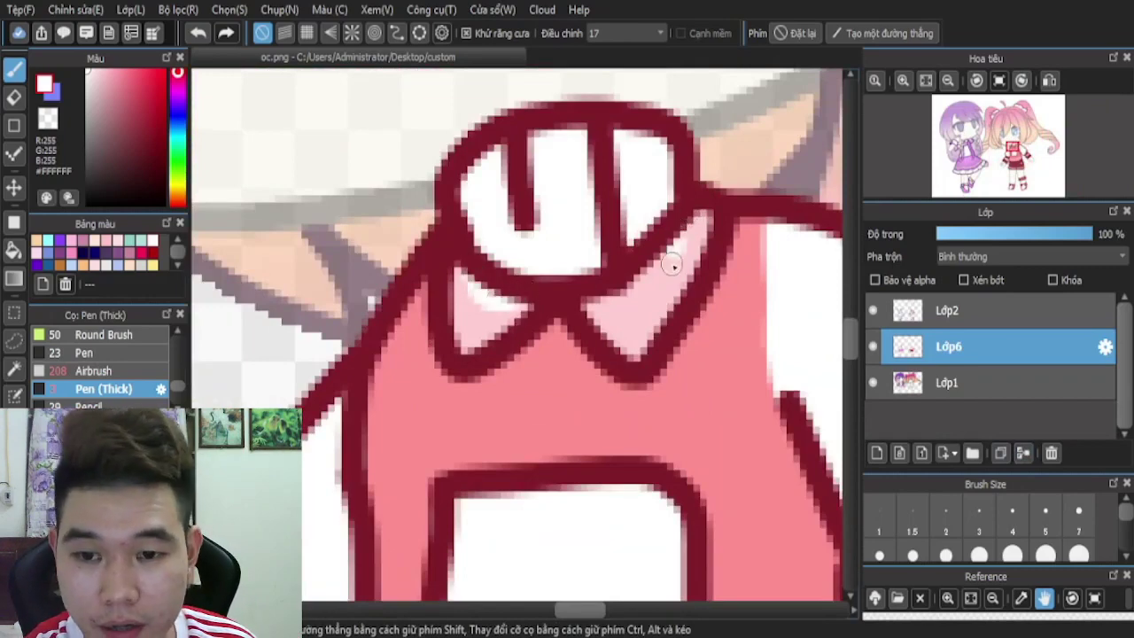
scroll(611, 312, down, 5)
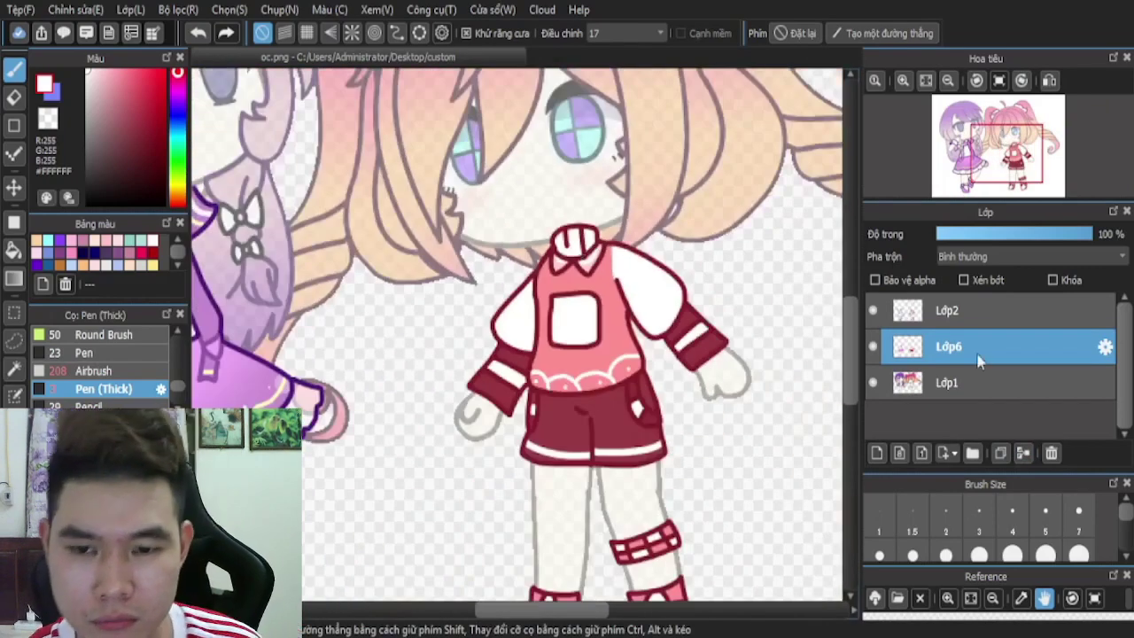
- Add a clipping layer above Lớp2, paint white over the turtleneck's fold lines and set the layer opacity to 60%
click(975, 310)
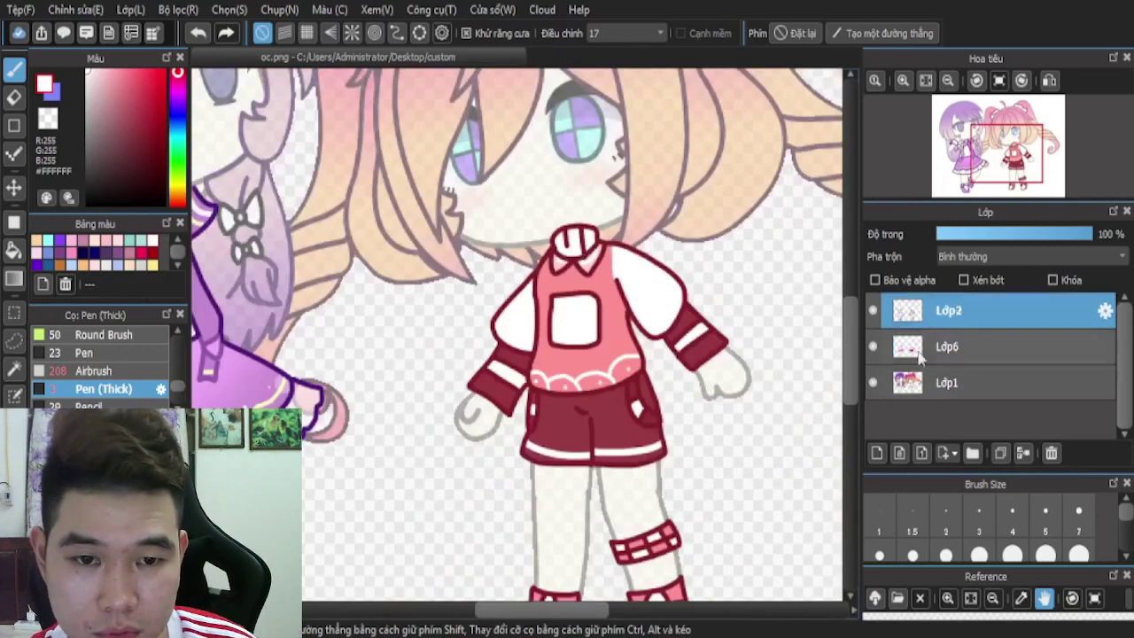
click(877, 453)
click(974, 281)
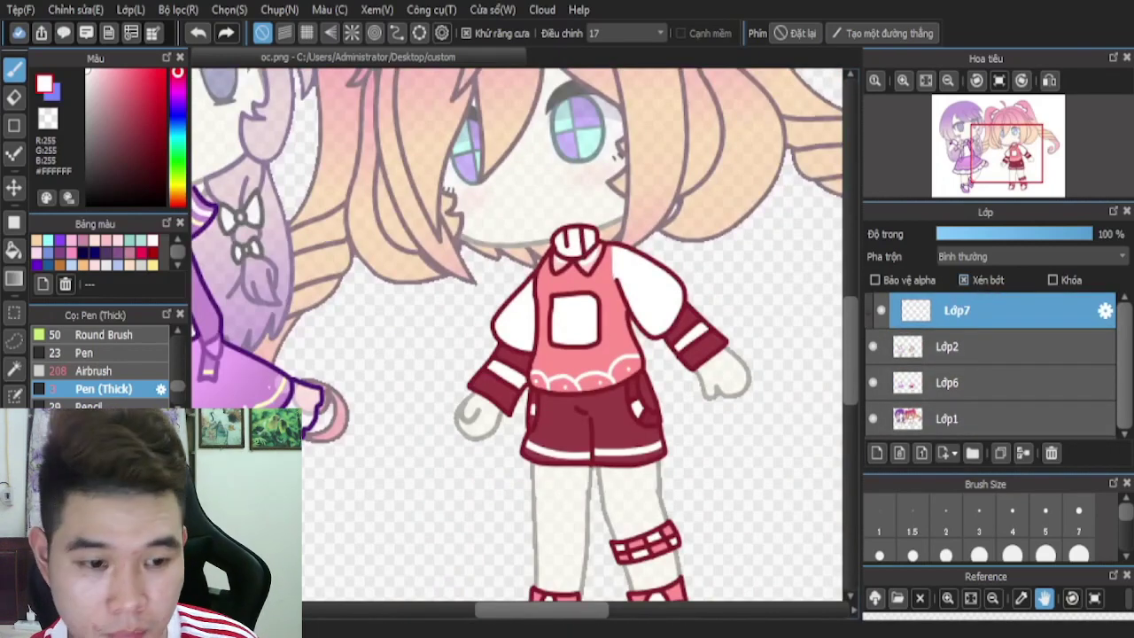
scroll(483, 222, up, 5)
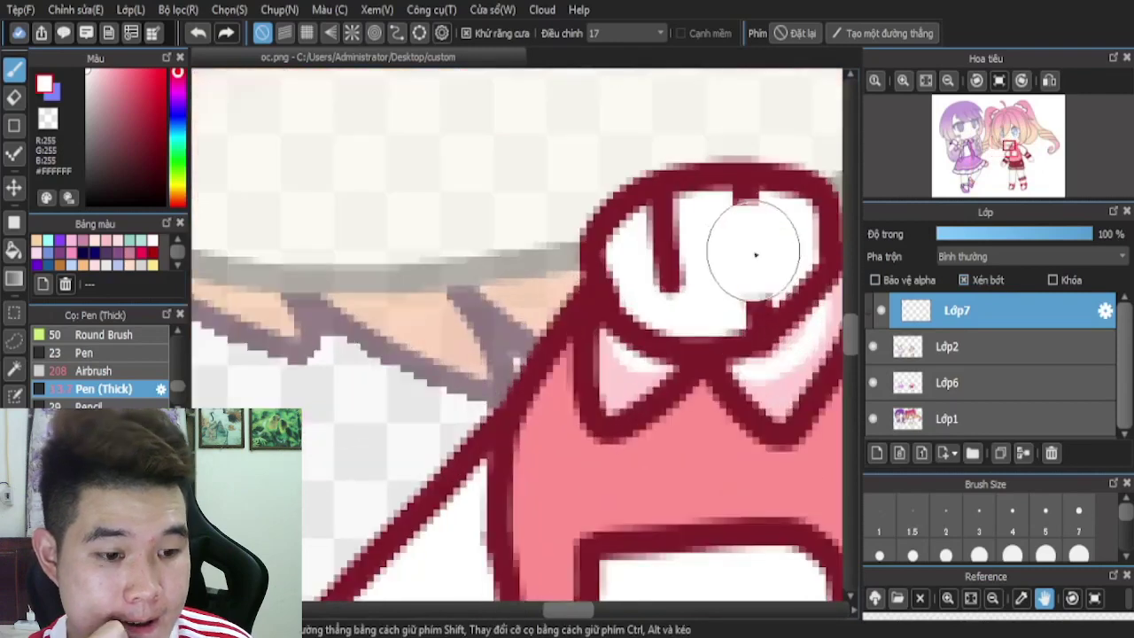
mouse_move(732, 240)
mouse_down()
mouse_move(687, 242)
mouse_move(680, 258)
mouse_move(737, 286)
mouse_up()
click(1031, 235)
scroll(633, 228, down, 4)
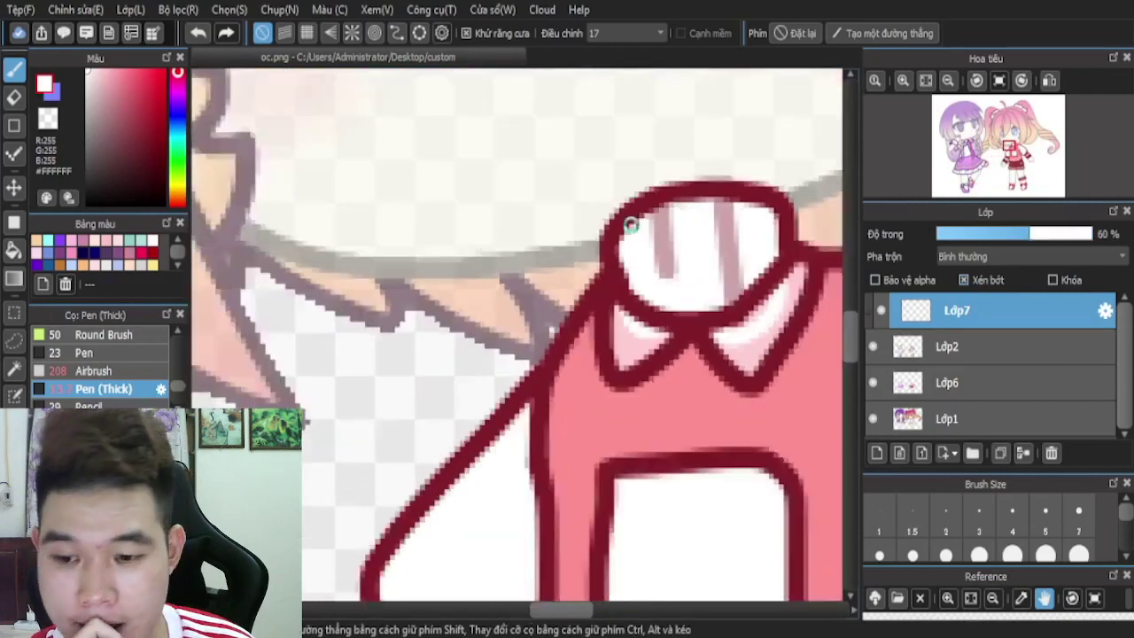
- Soften the outline of the white chest square and the upper line between shirt and right sleeve with pink #FF9191
scroll(621, 253, up, 4)
mouse_move(596, 256)
mouse_down()
mouse_move(620, 305)
mouse_move(612, 335)
mouse_up()
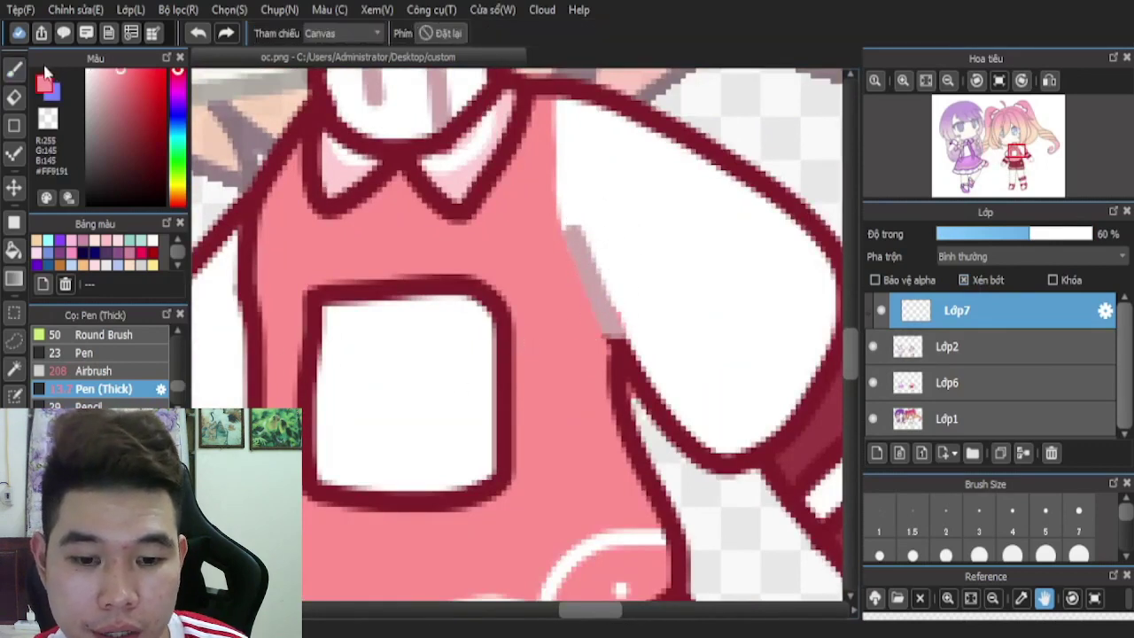
click(14, 68)
mouse_move(505, 285)
mouse_down()
mouse_move(367, 295)
mouse_move(319, 461)
mouse_move(502, 465)
mouse_move(497, 321)
mouse_up()
drag(563, 241, 608, 333)
scroll(490, 288, down, 2)
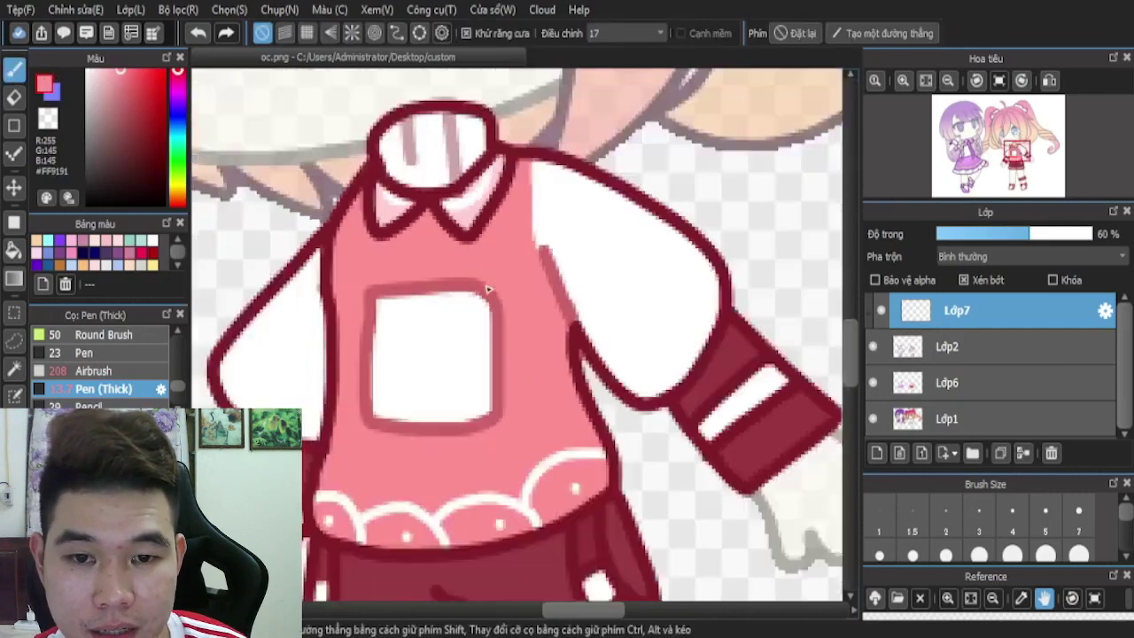
- Recolour the shirt's left side seam and the outlines of both collar flaps with pink #FF9191 on the clipping layer
scroll(489, 289, down, 2)
scroll(417, 293, up, 2)
drag(413, 302, 403, 398)
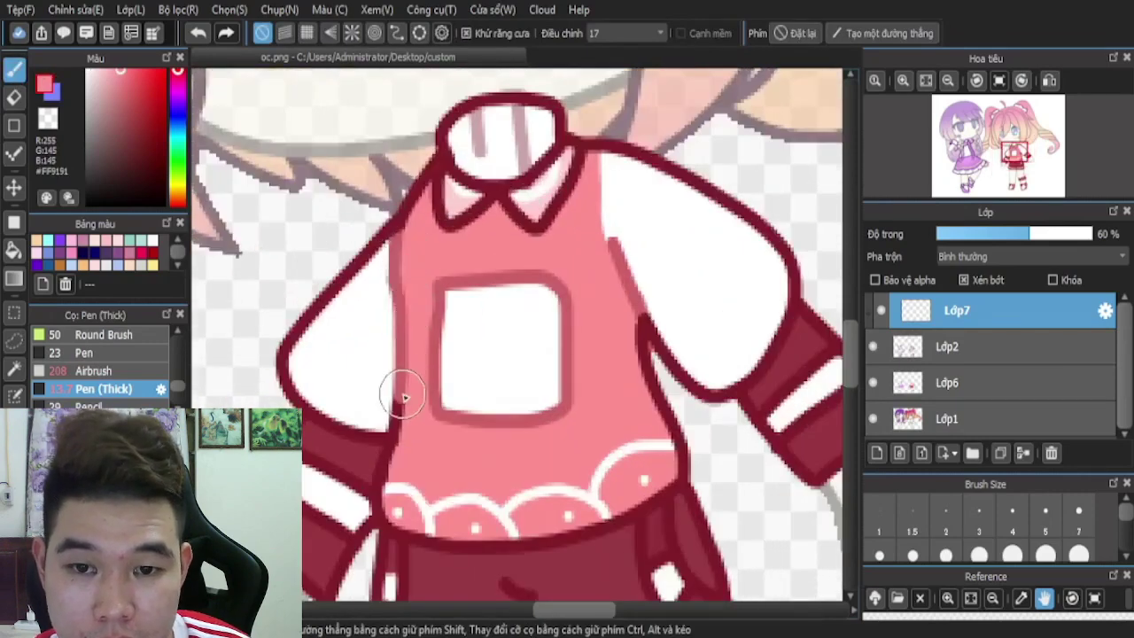
scroll(436, 363, down, 3)
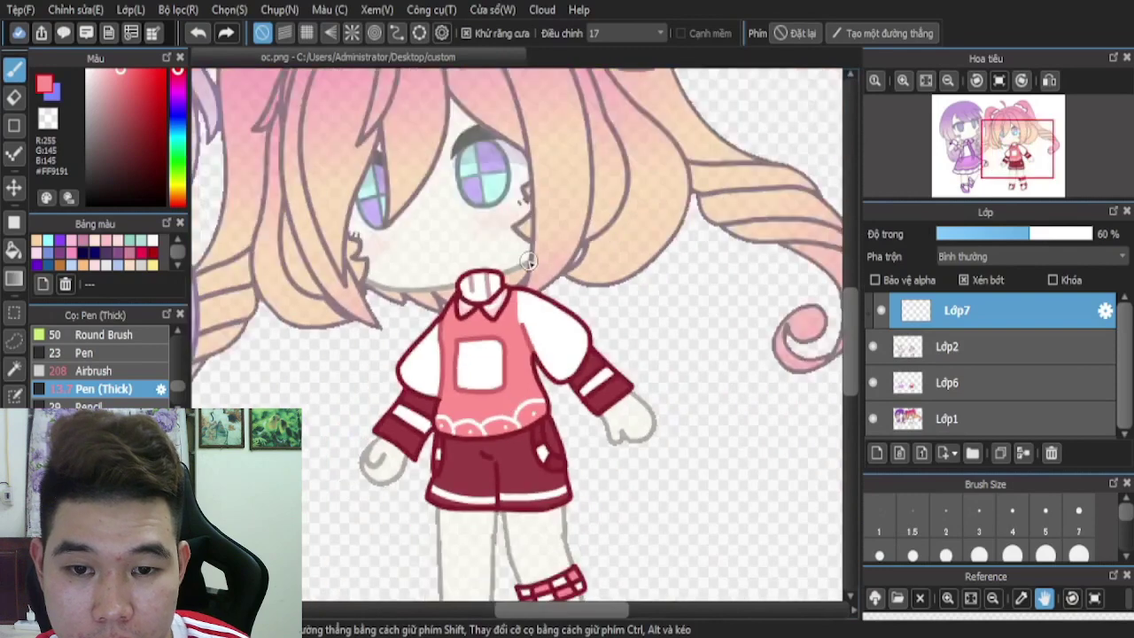
scroll(524, 253, up, 4)
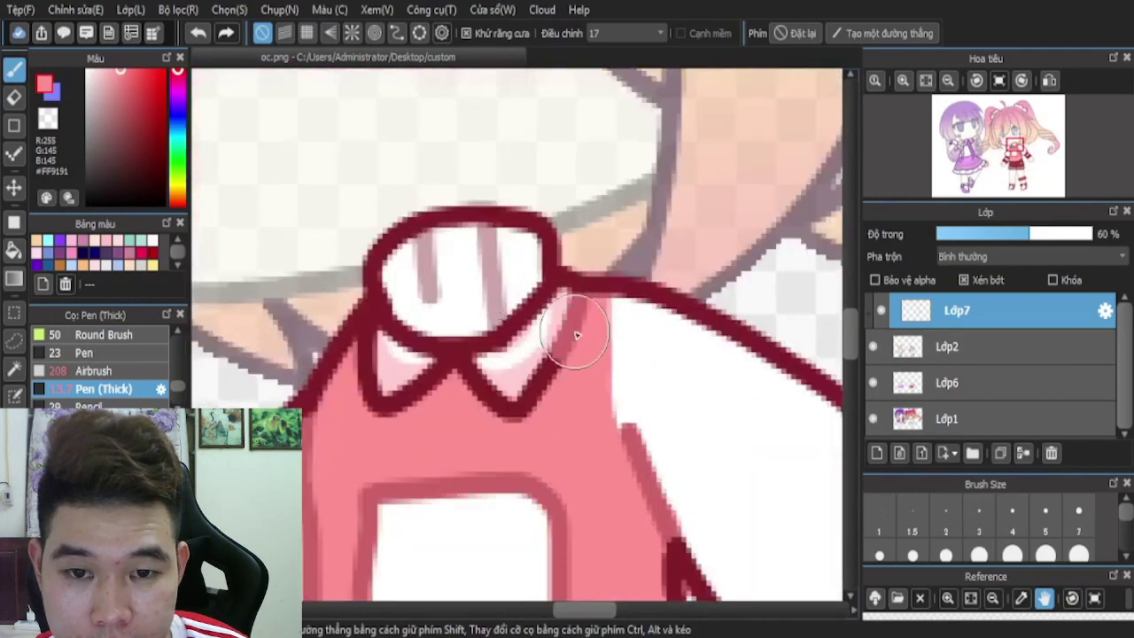
mouse_move(498, 409)
mouse_down()
mouse_move(435, 405)
mouse_move(436, 393)
mouse_move(385, 375)
mouse_move(424, 459)
mouse_up()
click(992, 529)
scroll(384, 322, up, 3)
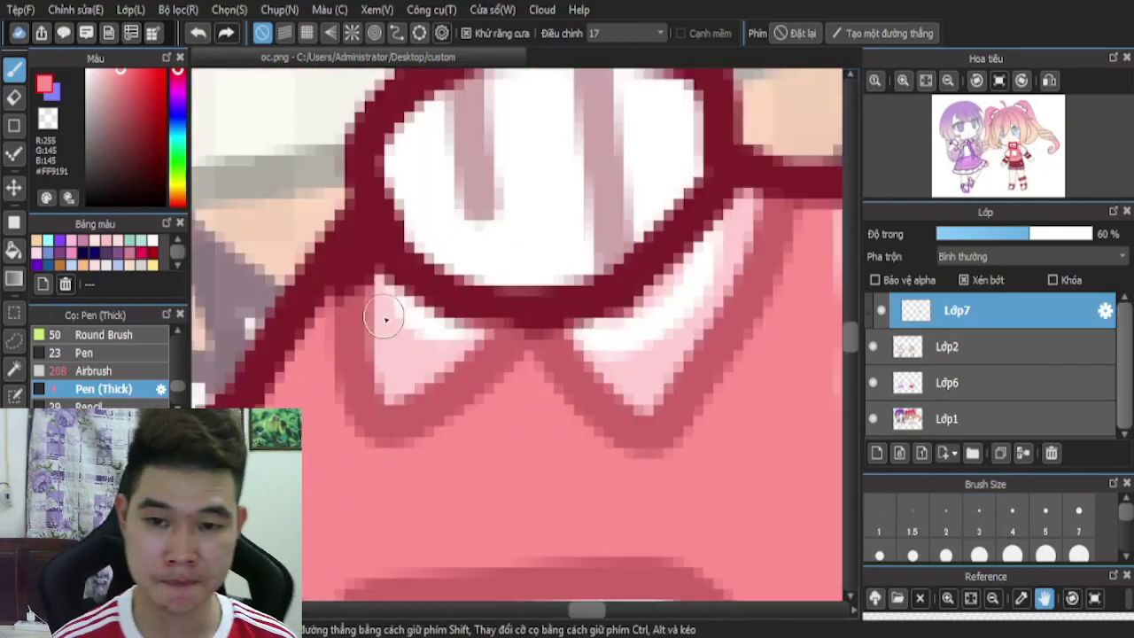
- Set the clipping layer's opacity to 67% and merge it down into Lớp2
scroll(357, 290, down, 6)
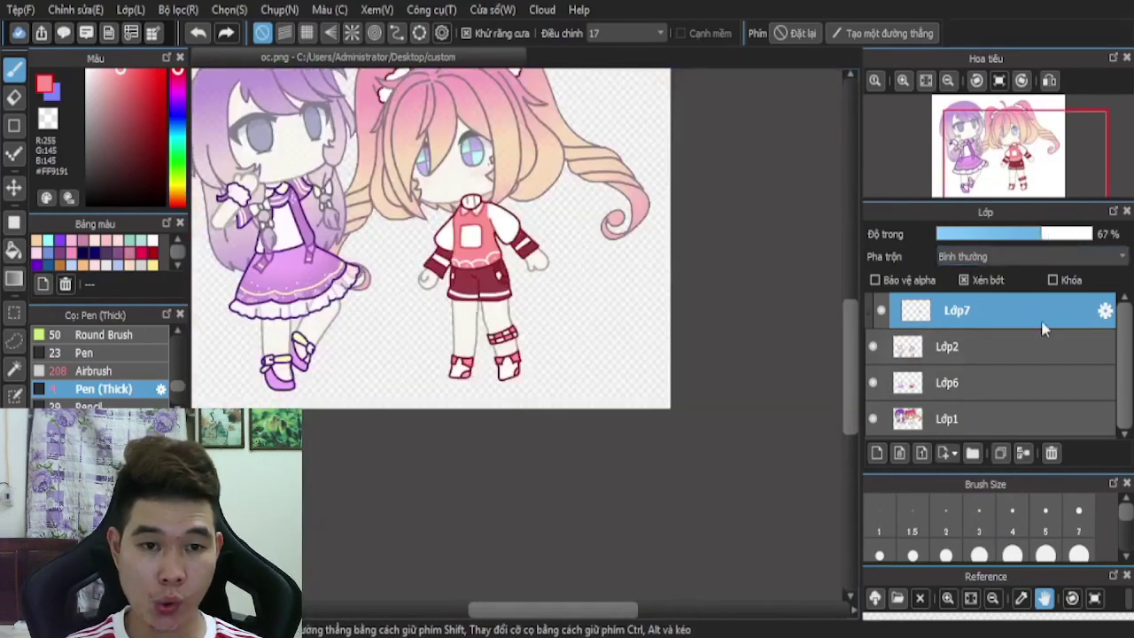
click(1023, 453)
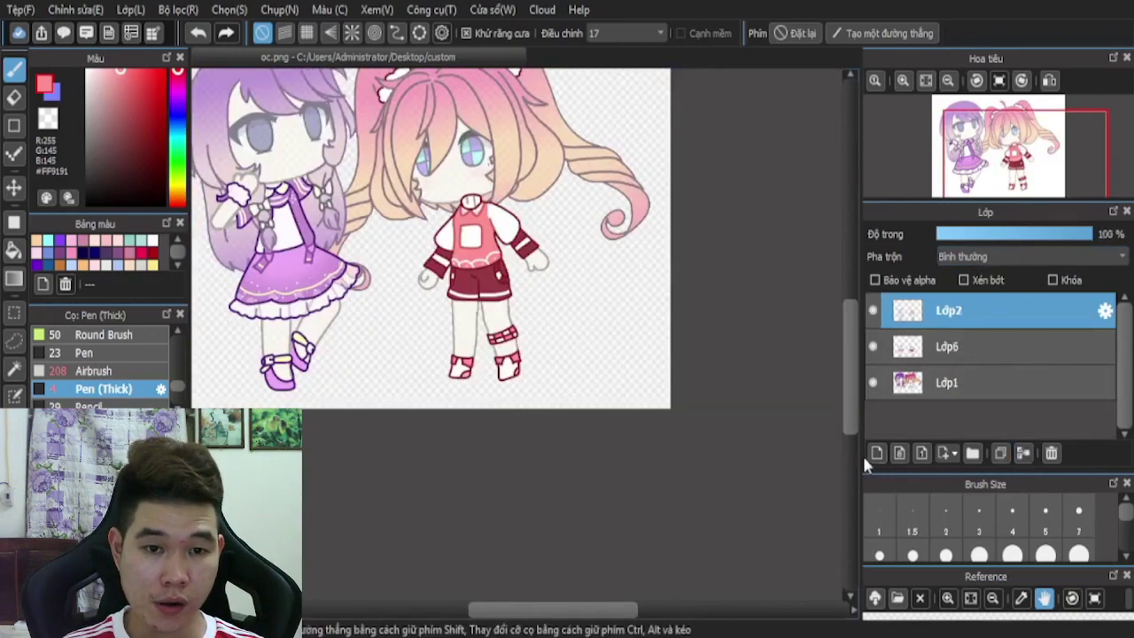
- Add a clipping layer above Lớp2 and cover the stripe outlines inside the right cuff with sampled dark red #993743
click(879, 453)
click(984, 280)
scroll(633, 215, up, 6)
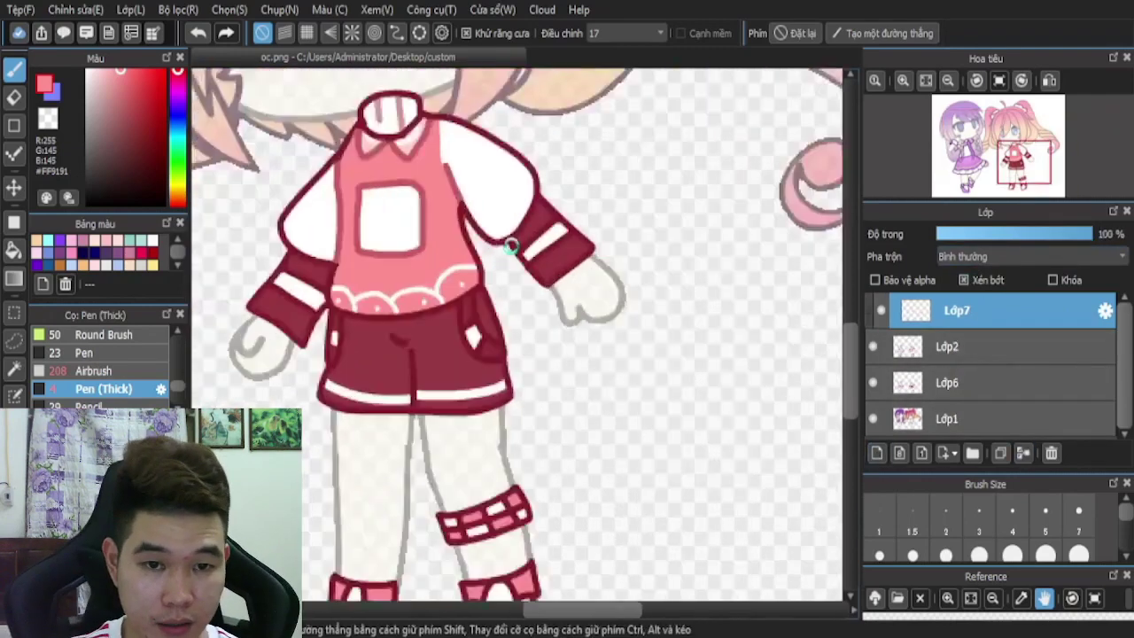
key(alt)
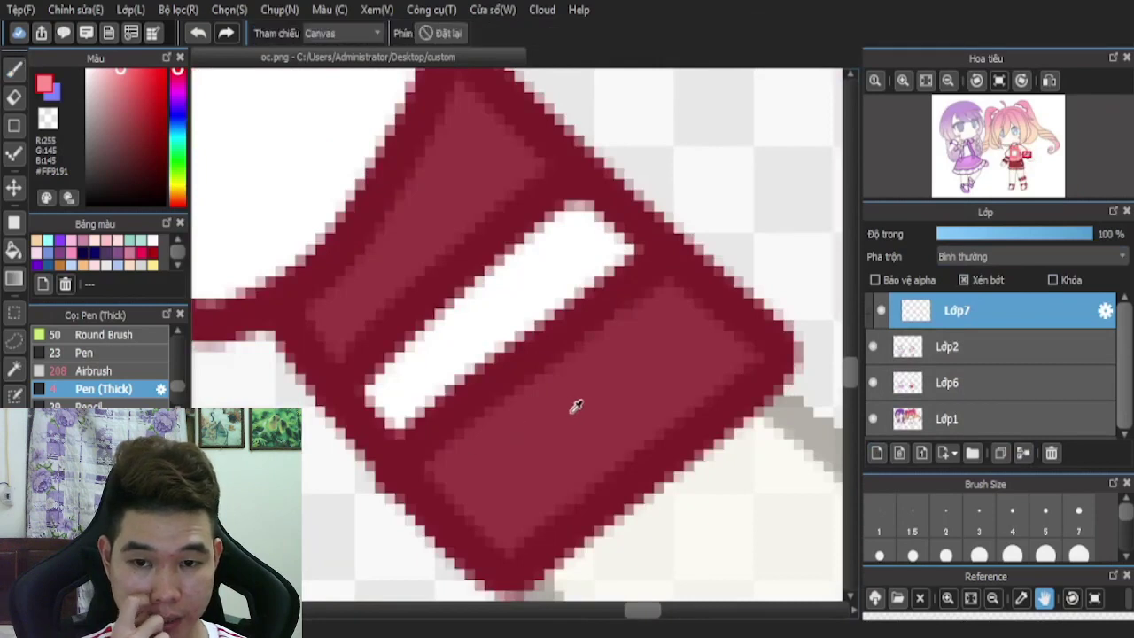
click(15, 68)
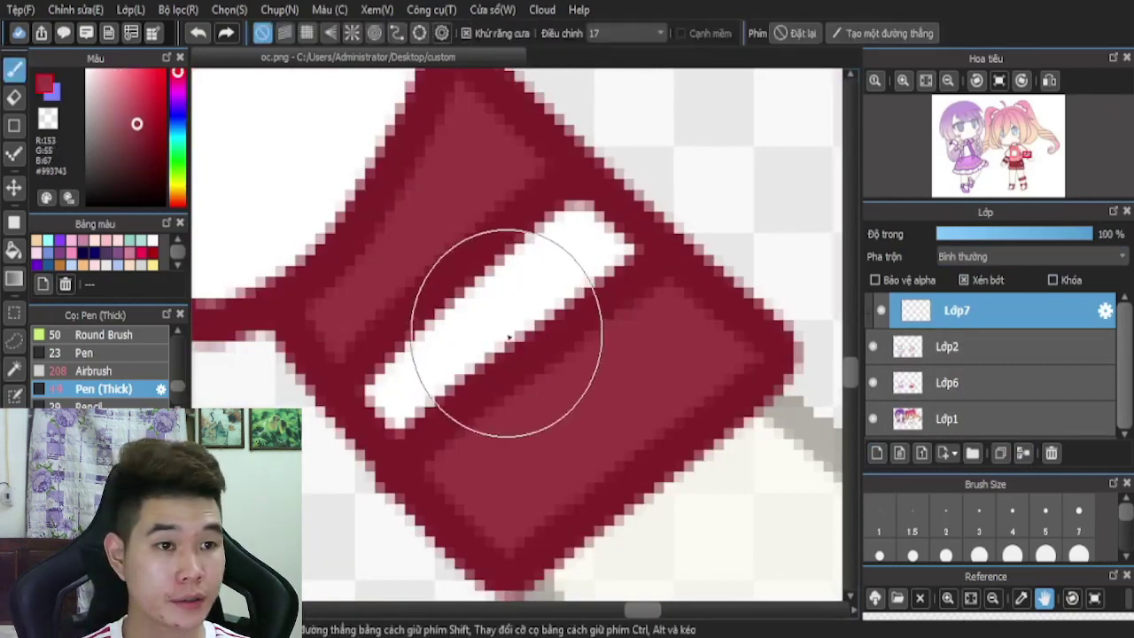
mouse_move(495, 281)
mouse_down()
mouse_move(532, 306)
mouse_move(522, 272)
mouse_move(581, 341)
mouse_move(521, 278)
mouse_move(477, 338)
mouse_move(448, 359)
mouse_up()
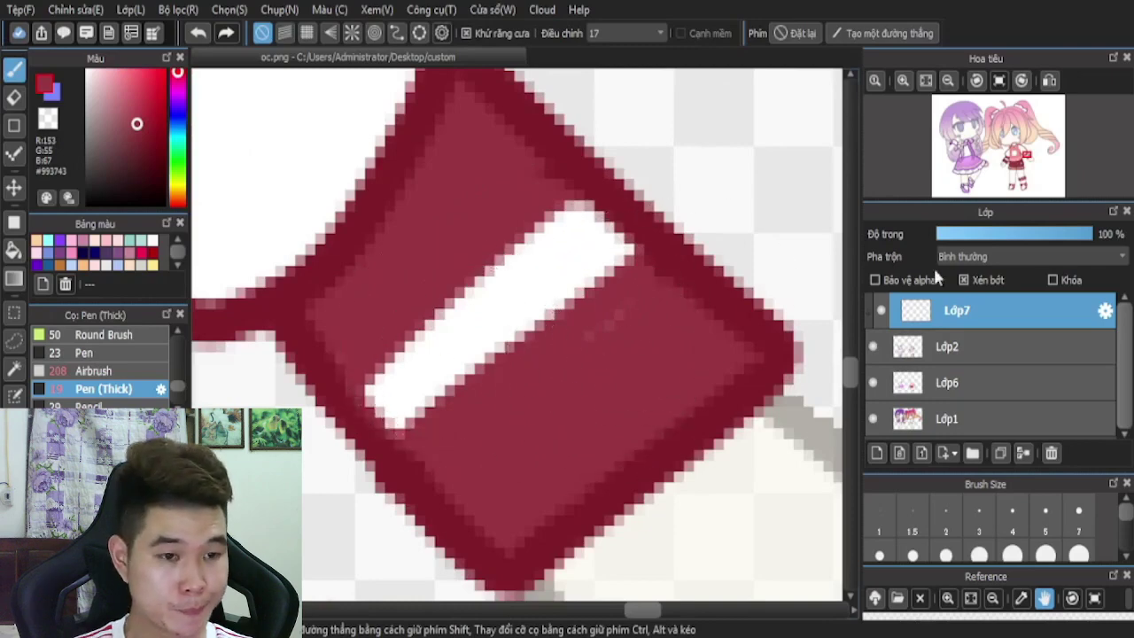
- Set the clipping layer's opacity to 81% and soften the left cuff's stripe outlines with dark red #993743
drag(1013, 241, 1068, 241)
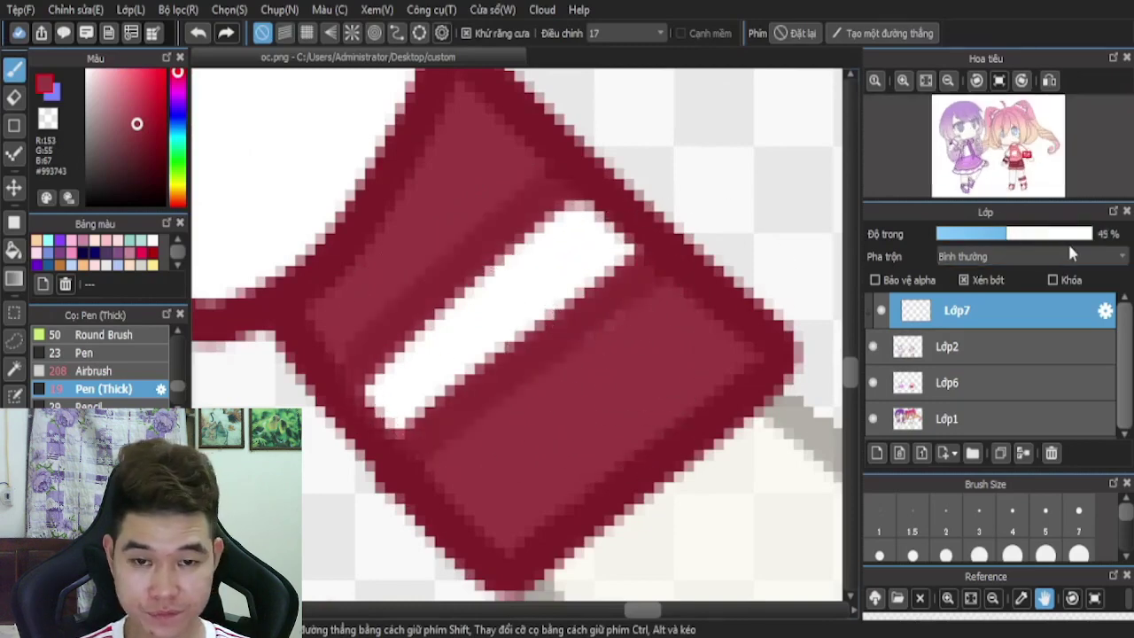
scroll(646, 236, down, 3)
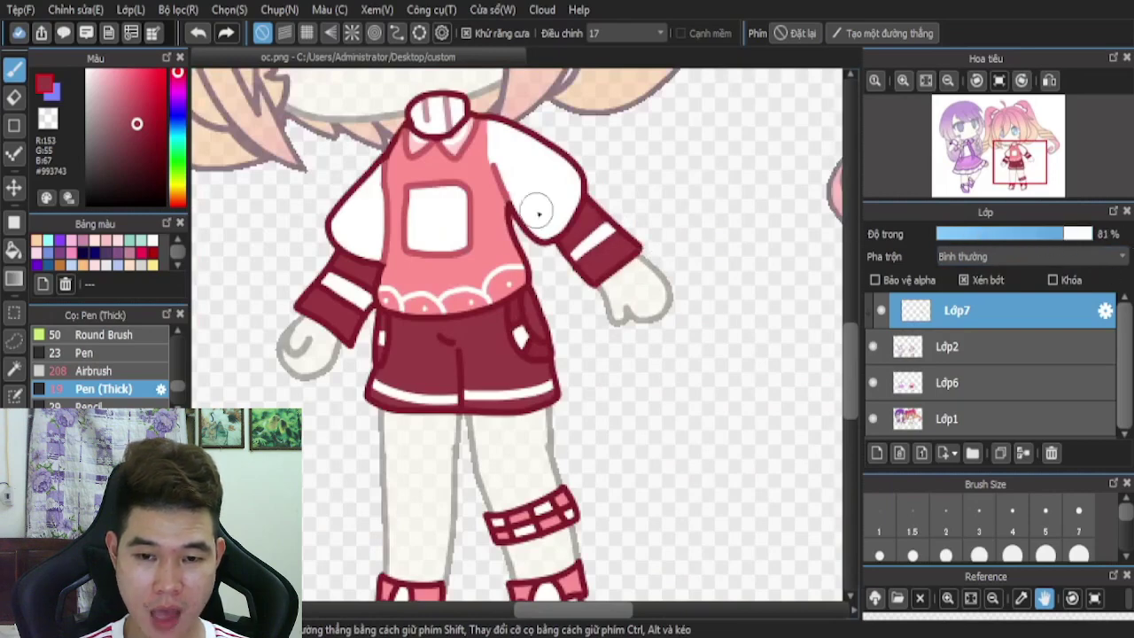
scroll(538, 213, up, 3)
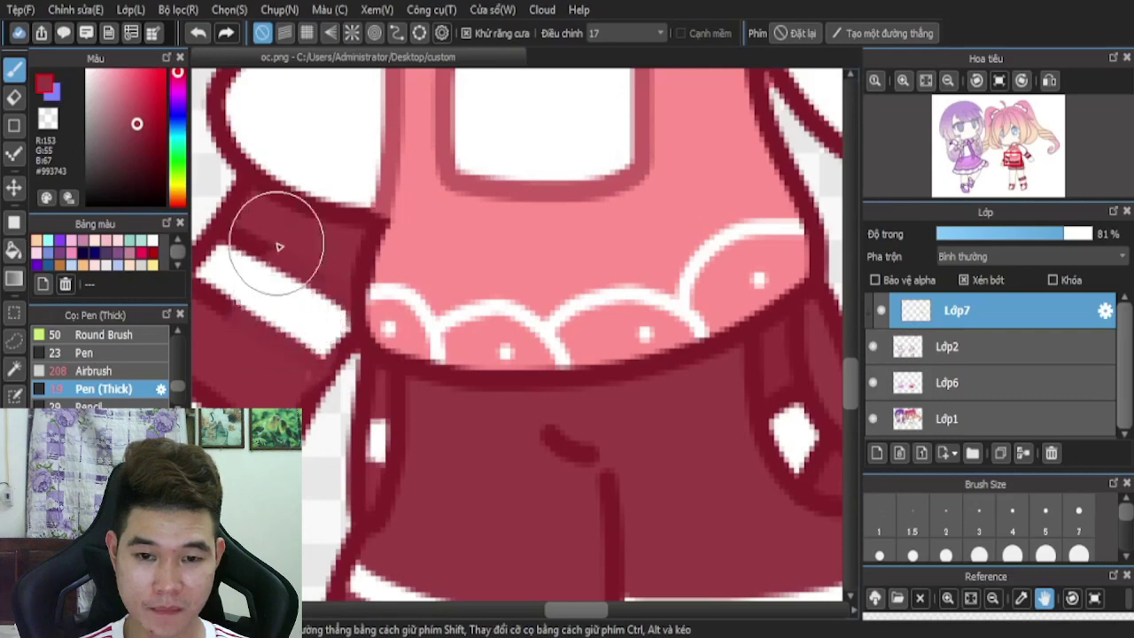
scroll(383, 270, down, 2)
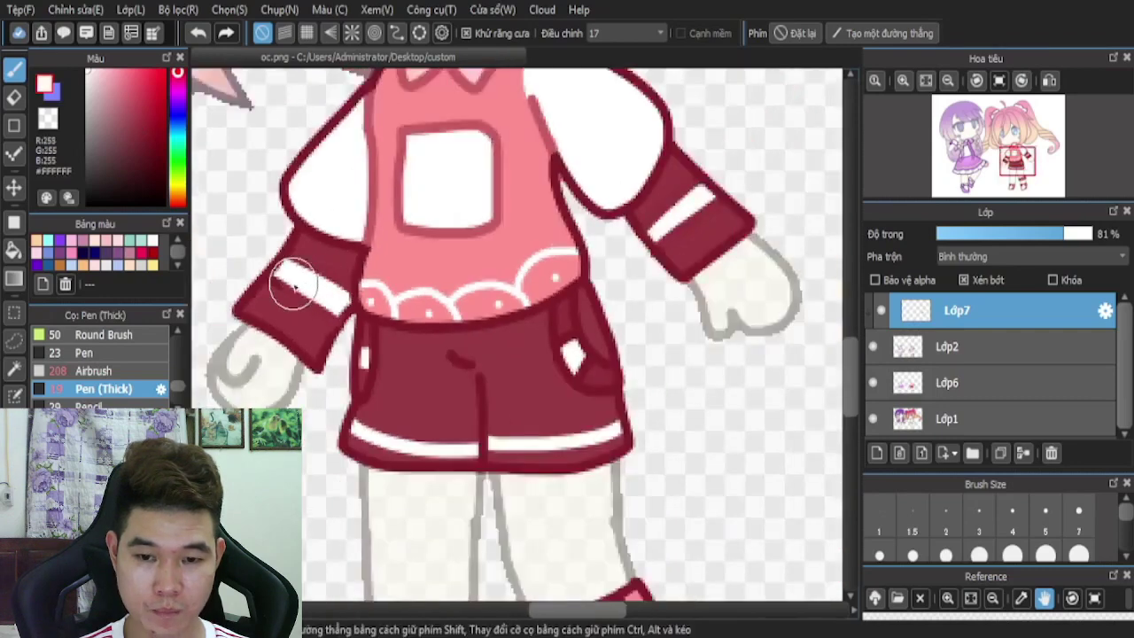
- Paint white #FFFFFF along the outlines of the white stripes on both cuffs
scroll(301, 282, up, 2)
mouse_move(349, 284)
mouse_down()
mouse_move(348, 328)
mouse_move(368, 285)
mouse_move(327, 317)
mouse_move(334, 271)
mouse_move(304, 297)
mouse_move(327, 255)
mouse_move(302, 304)
mouse_up()
scroll(301, 300, down, 3)
scroll(470, 261, up, 3)
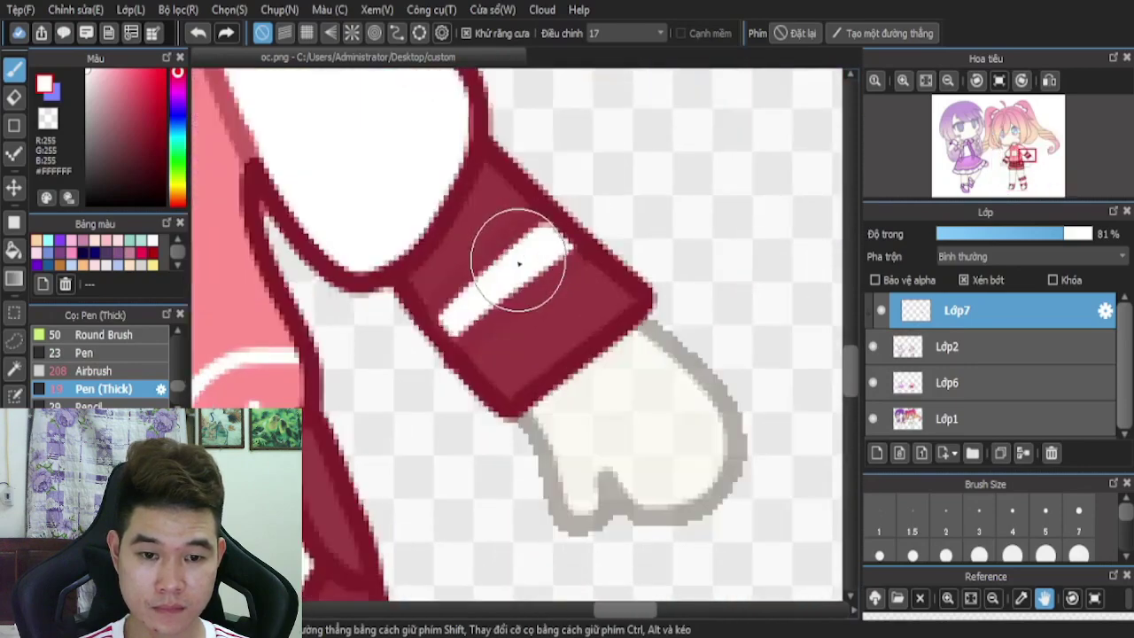
mouse_move(514, 256)
mouse_down()
mouse_move(497, 301)
mouse_move(544, 253)
mouse_up()
- Paint white over the upper outline of the shorts' right pocket and set the brush size to 7
scroll(545, 254, down, 3)
scroll(587, 304, up, 3)
drag(580, 293, 587, 300)
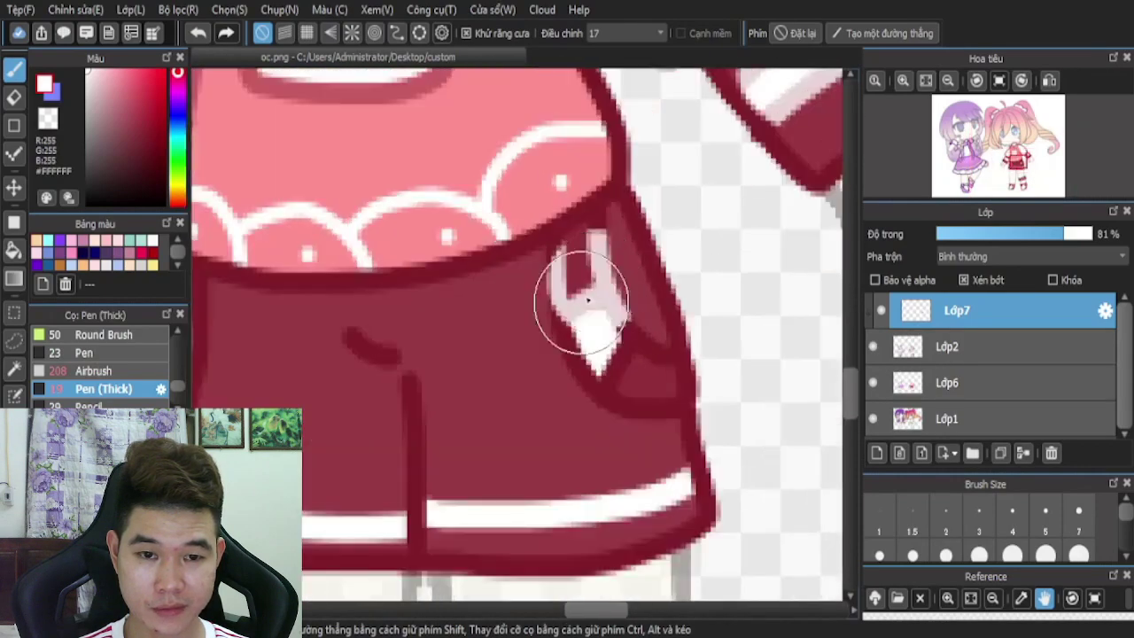
click(1079, 514)
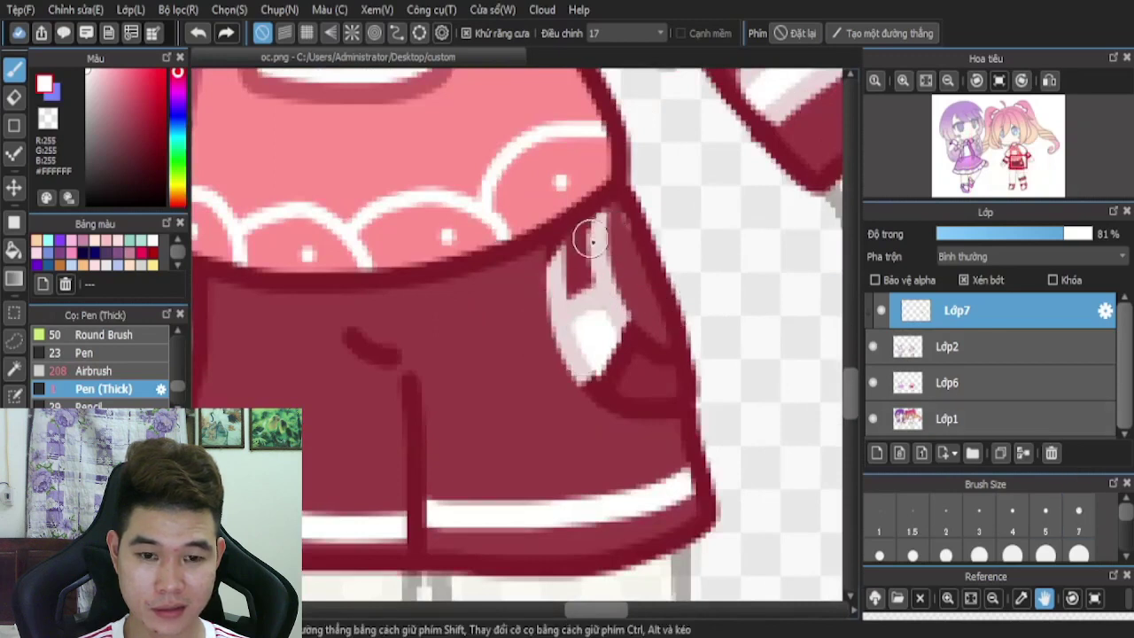
drag(597, 348, 610, 329)
drag(665, 360, 620, 355)
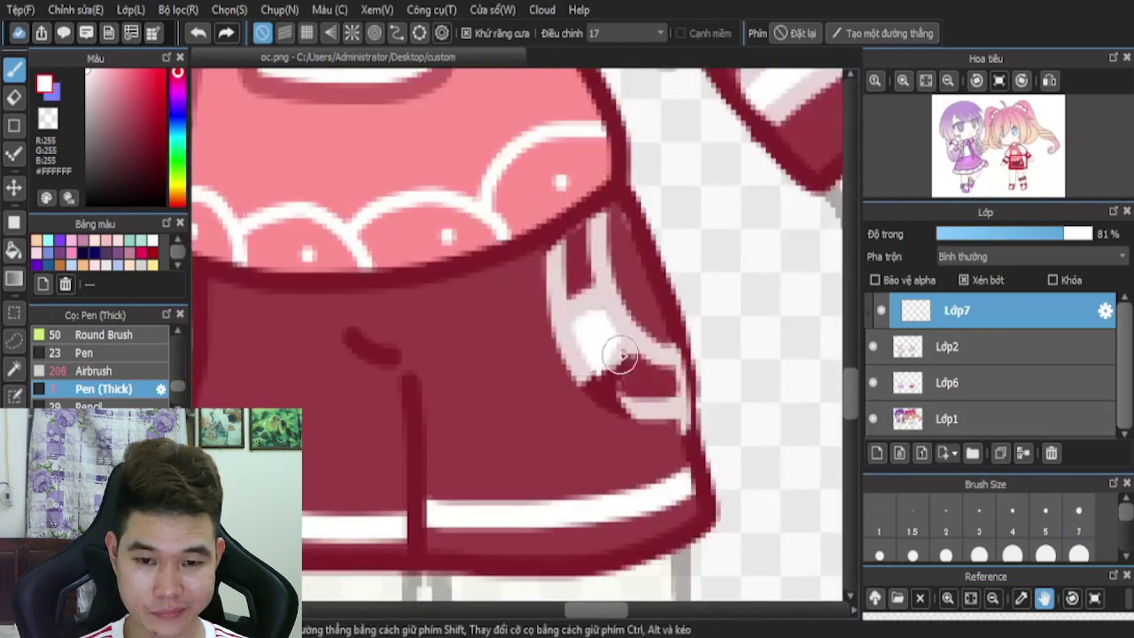
click(201, 38)
click(201, 37)
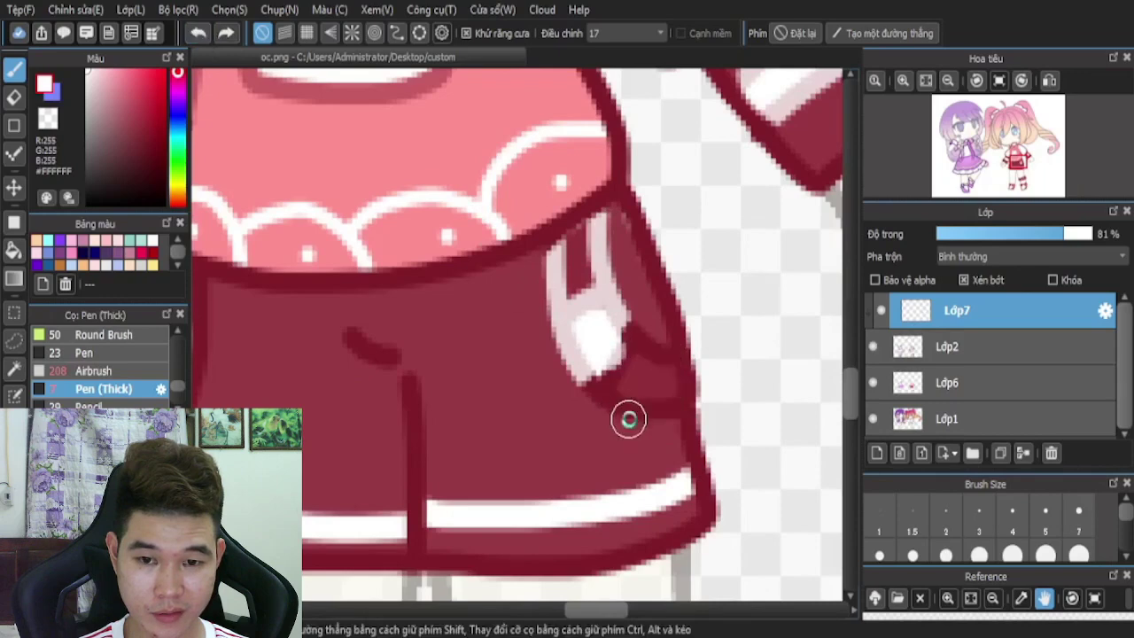
- Paint white over the inner lines and lower curve of the shorts' right pocket
scroll(644, 376, up, 2)
drag(652, 316, 676, 391)
mouse_move(664, 440)
mouse_down()
mouse_move(608, 406)
mouse_move(610, 270)
mouse_move(632, 370)
mouse_move(596, 364)
mouse_up()
- Paint white over the short fold line and the centre seam of the shorts down to the hem
scroll(595, 365, down, 3)
scroll(426, 334, up, 4)
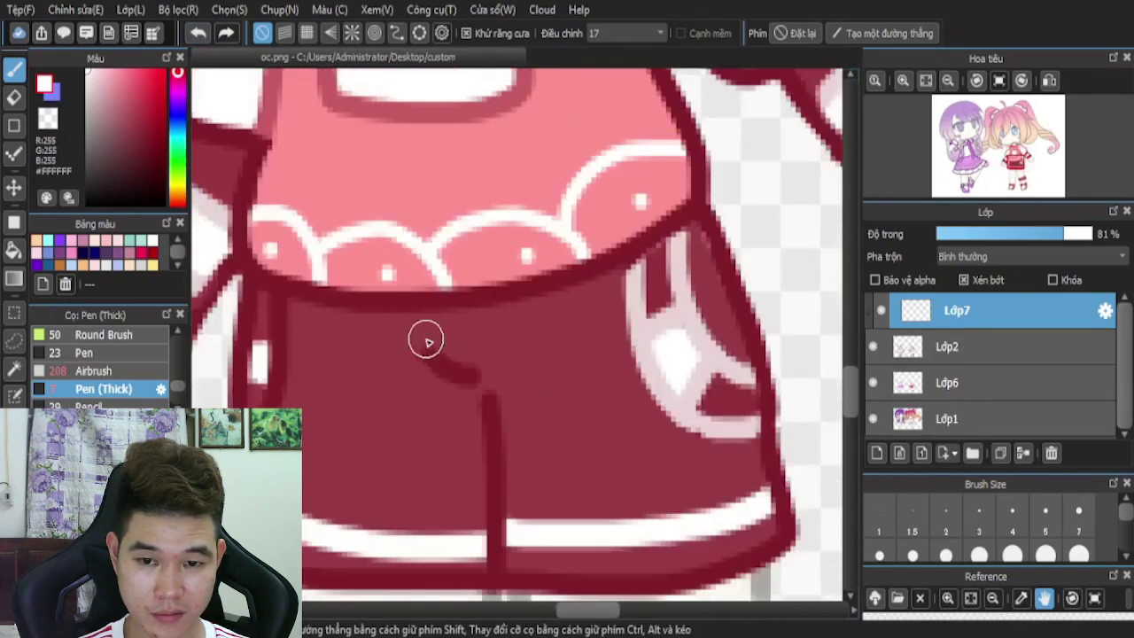
mouse_move(440, 355)
mouse_down()
mouse_move(530, 398)
mouse_move(521, 390)
mouse_move(530, 503)
mouse_up()
scroll(554, 338, down, 3)
scroll(556, 355, up, 3)
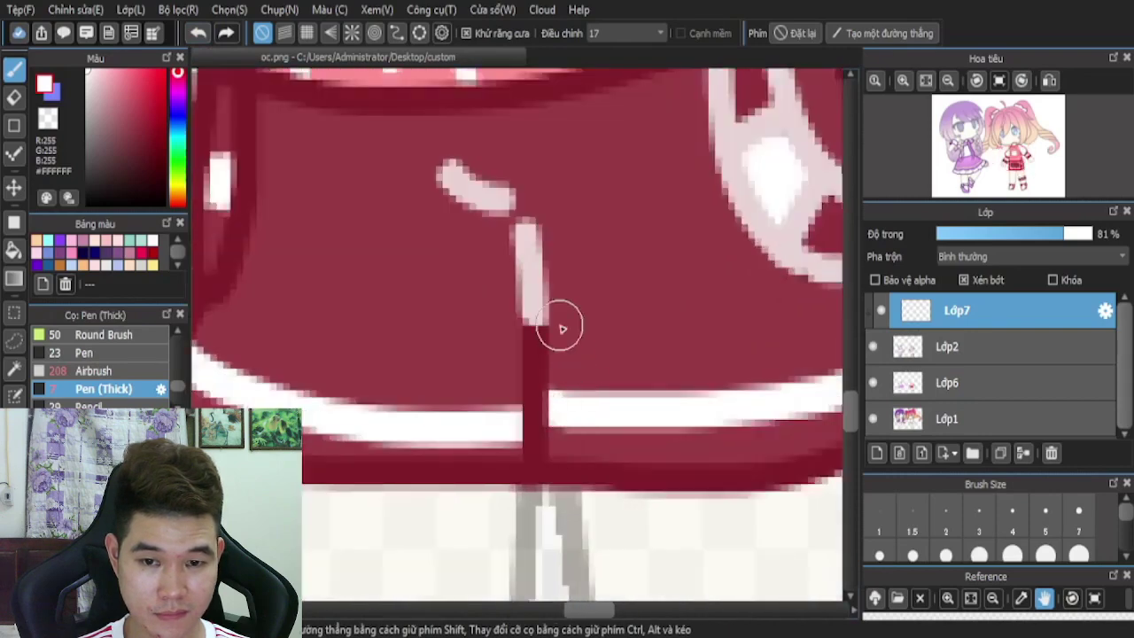
drag(532, 306, 538, 457)
- Paint white over the curved outline of the shorts' left pocket with brush size 7
click(948, 555)
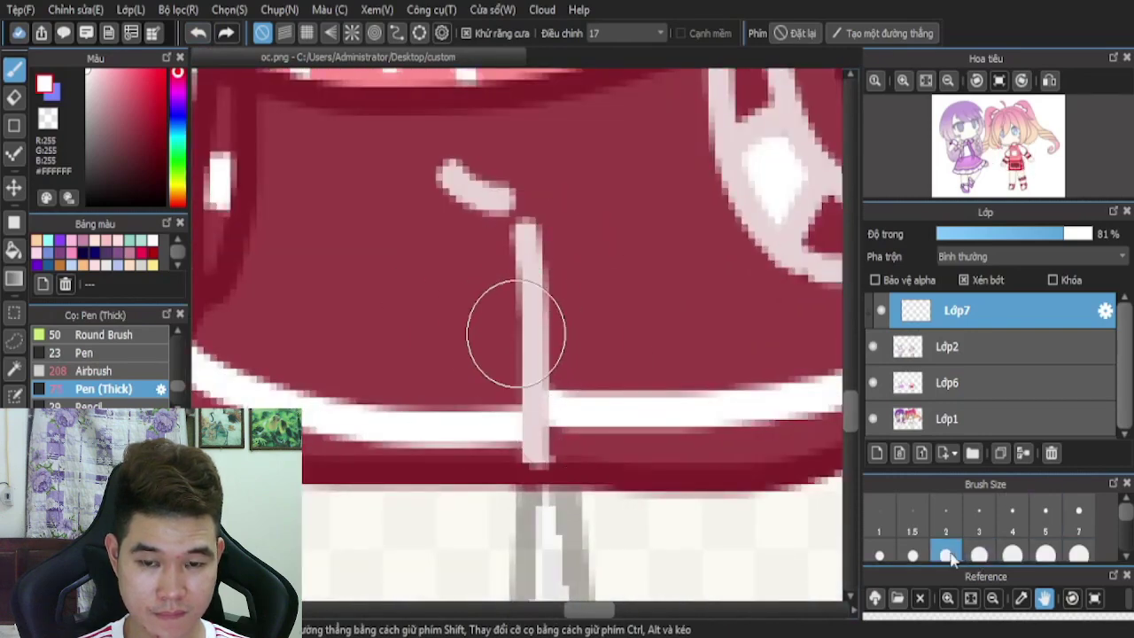
scroll(433, 315, down, 3)
scroll(341, 268, up, 3)
click(1088, 502)
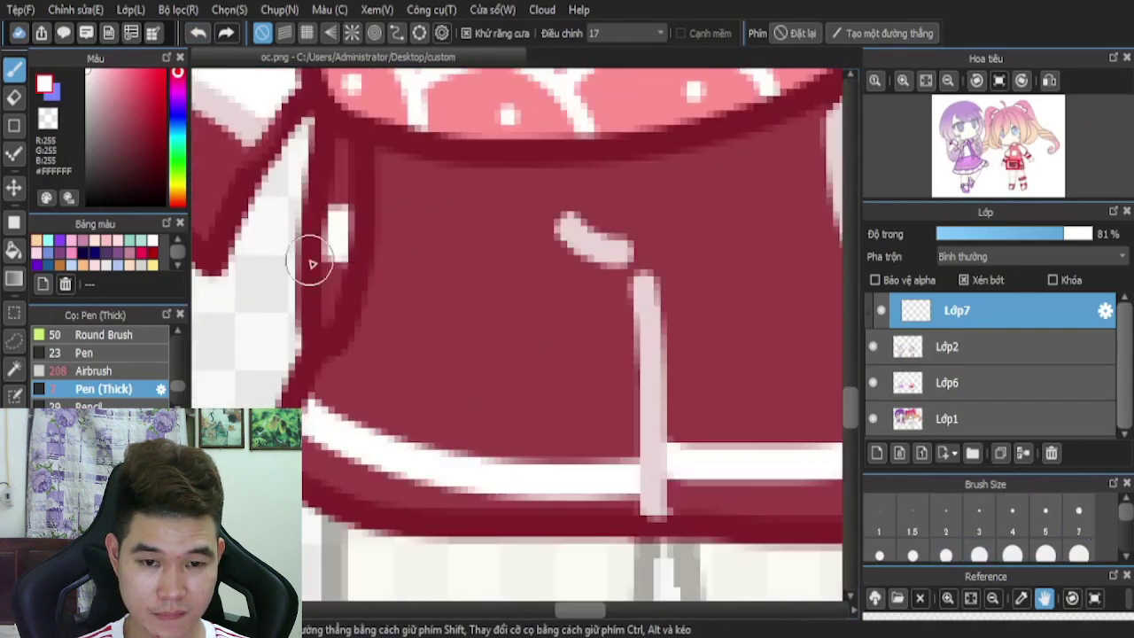
mouse_move(363, 147)
mouse_down()
mouse_move(365, 329)
mouse_move(346, 351)
mouse_up()
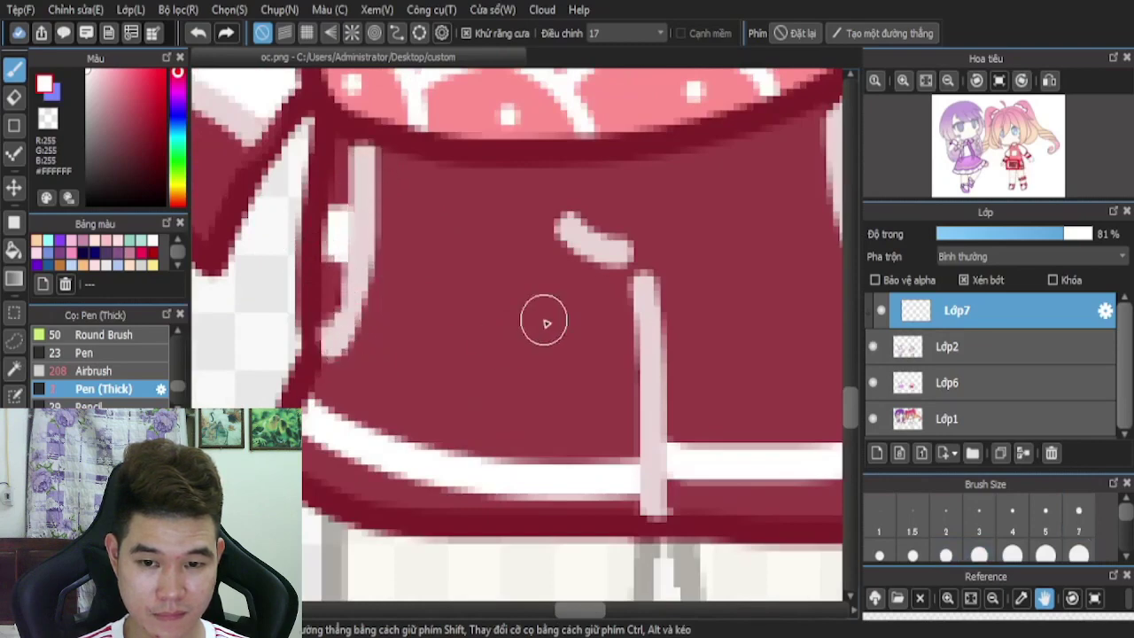
- Lower the clipping layer's opacity to 7% and merge it down into Lớp2
scroll(545, 320, down, 3)
scroll(488, 309, up, 3)
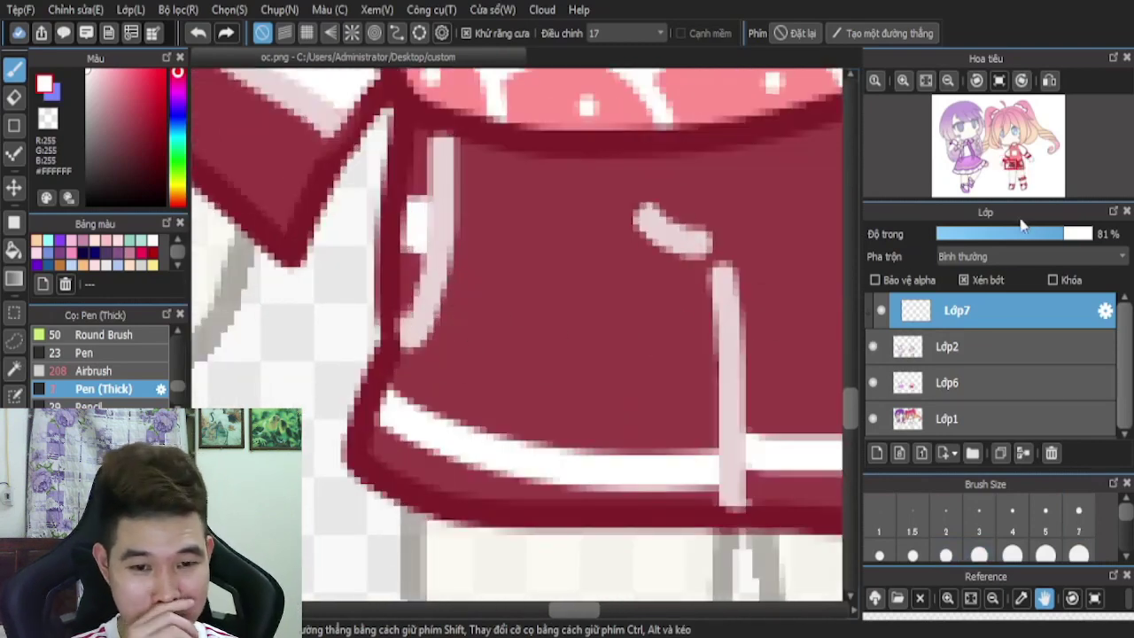
click(1010, 235)
scroll(420, 333, down, 4)
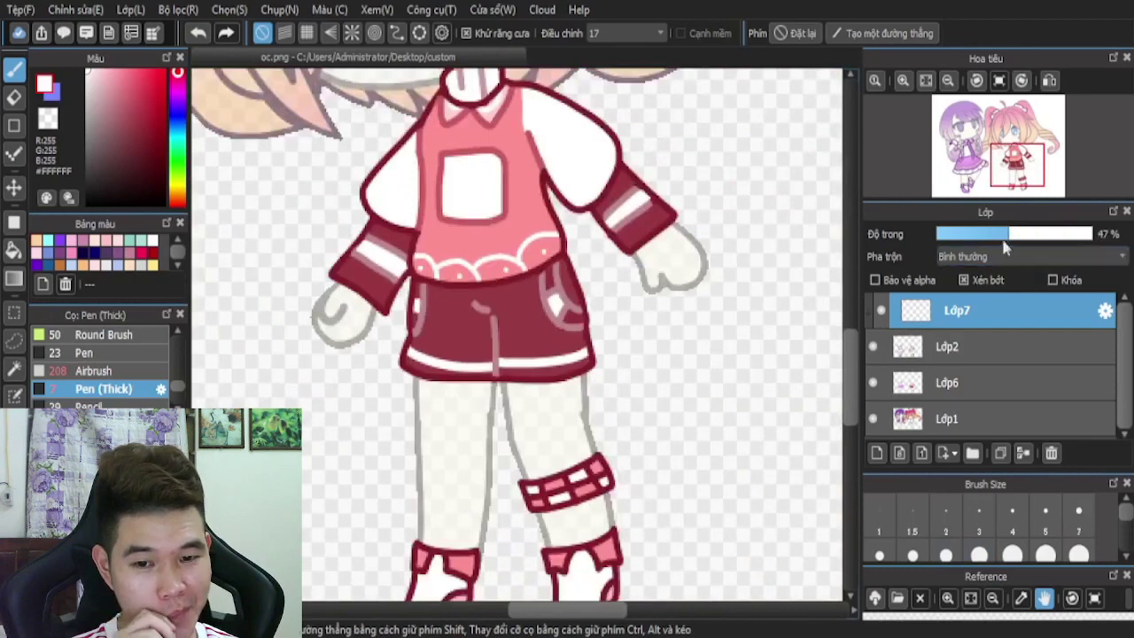
drag(1006, 247, 955, 243)
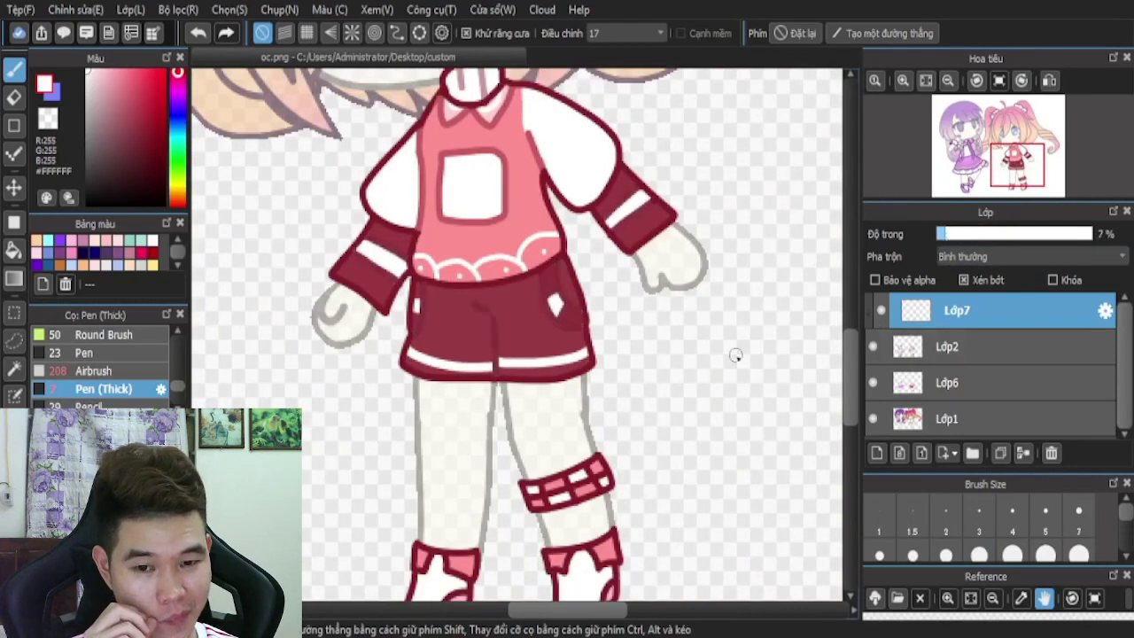
click(1024, 453)
scroll(707, 395, down, 3)
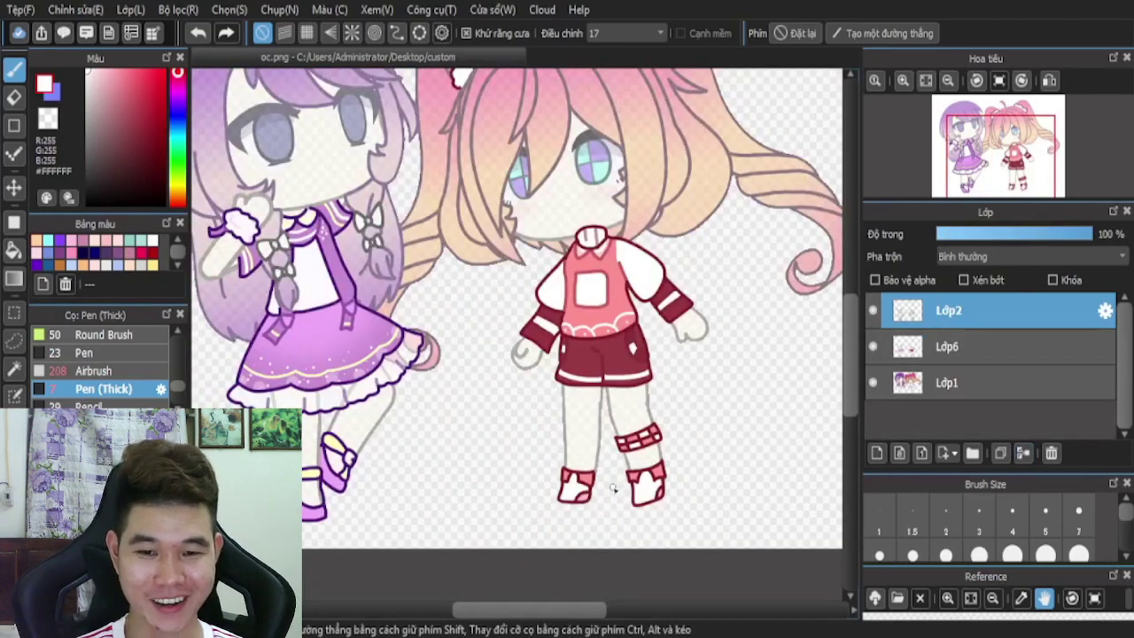
- Add a new clipping layer directly above the clothing colour layer Lớp6
scroll(613, 489, down, 3)
scroll(627, 437, up, 2)
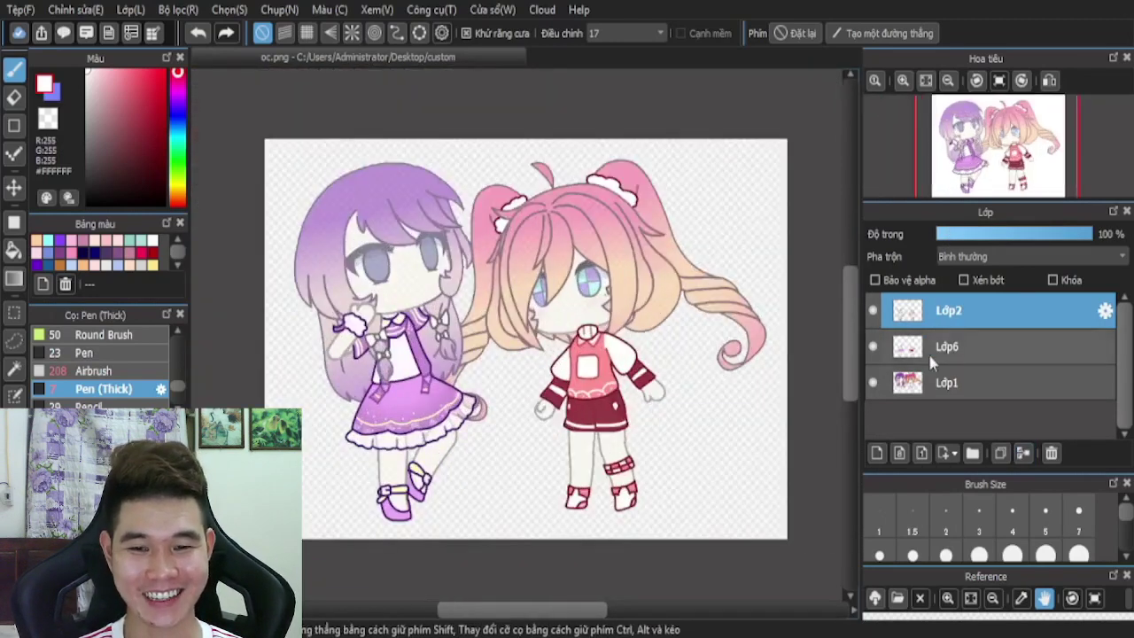
click(931, 350)
click(944, 383)
click(1122, 247)
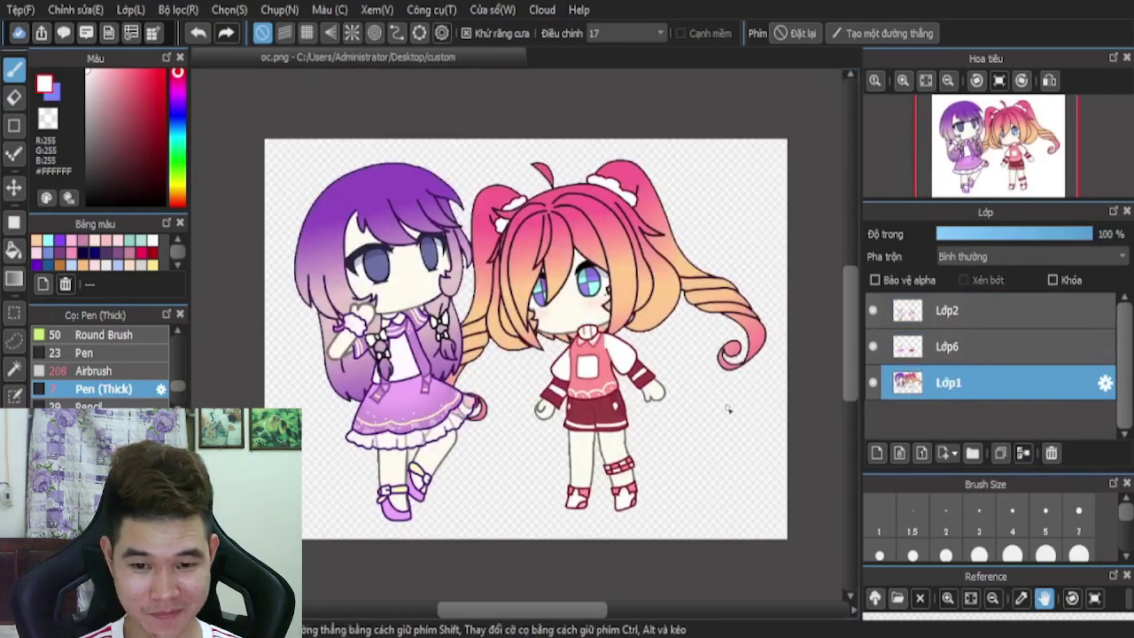
scroll(573, 452, up, 3)
click(948, 312)
click(948, 346)
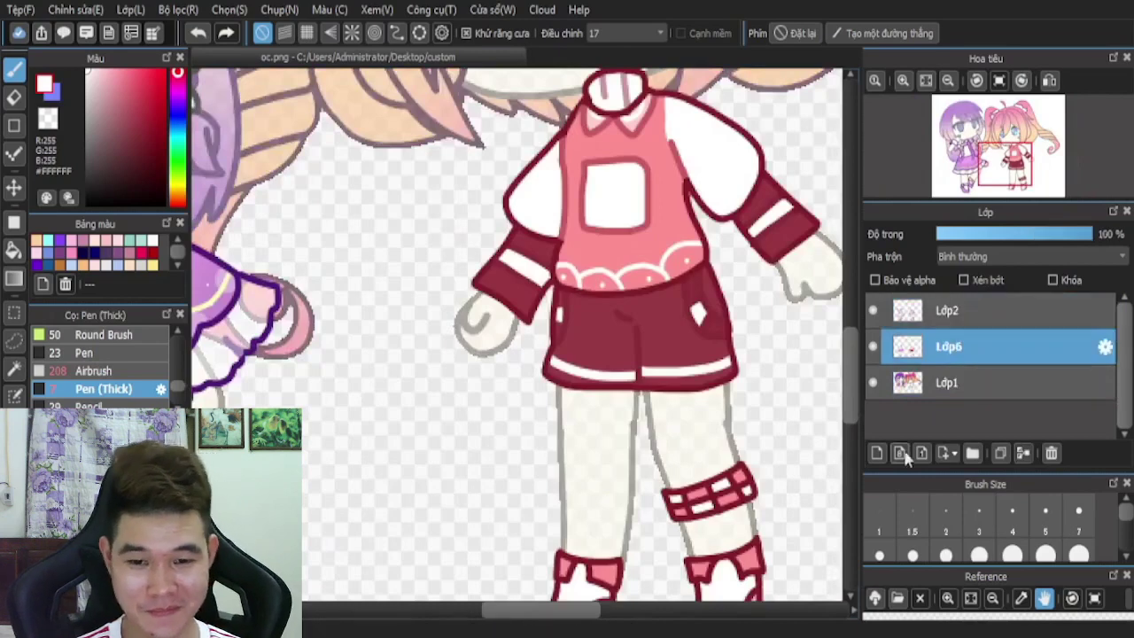
click(877, 454)
click(964, 280)
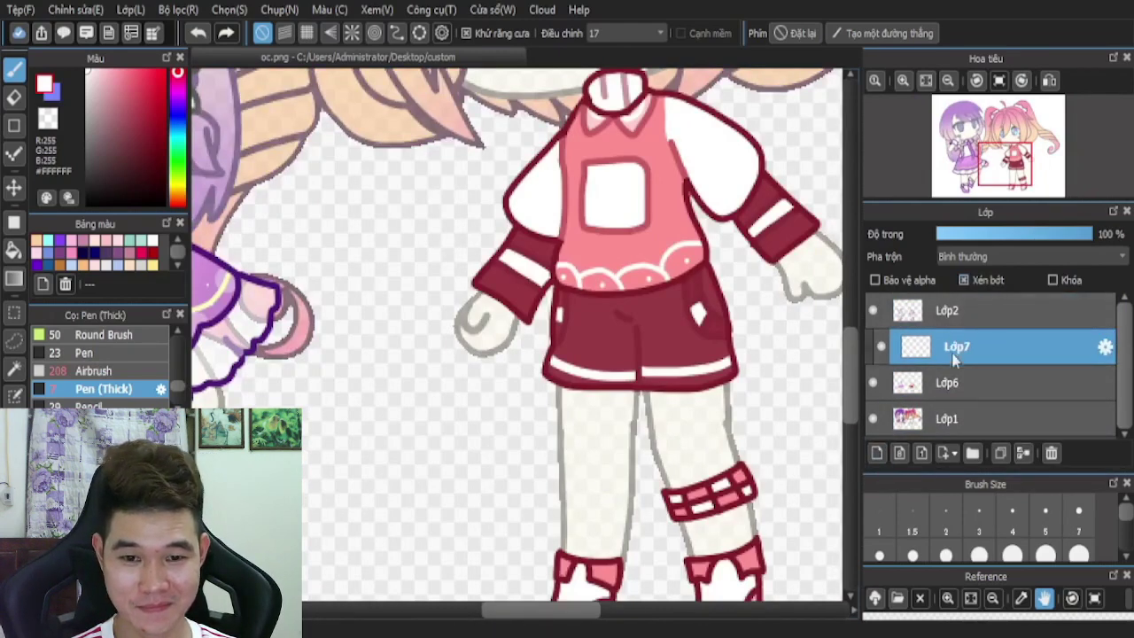
- Airbrush light pink #FFB6BE over the lower part of the shorts with brush size 100
scroll(111, 367, up, 1)
click(96, 398)
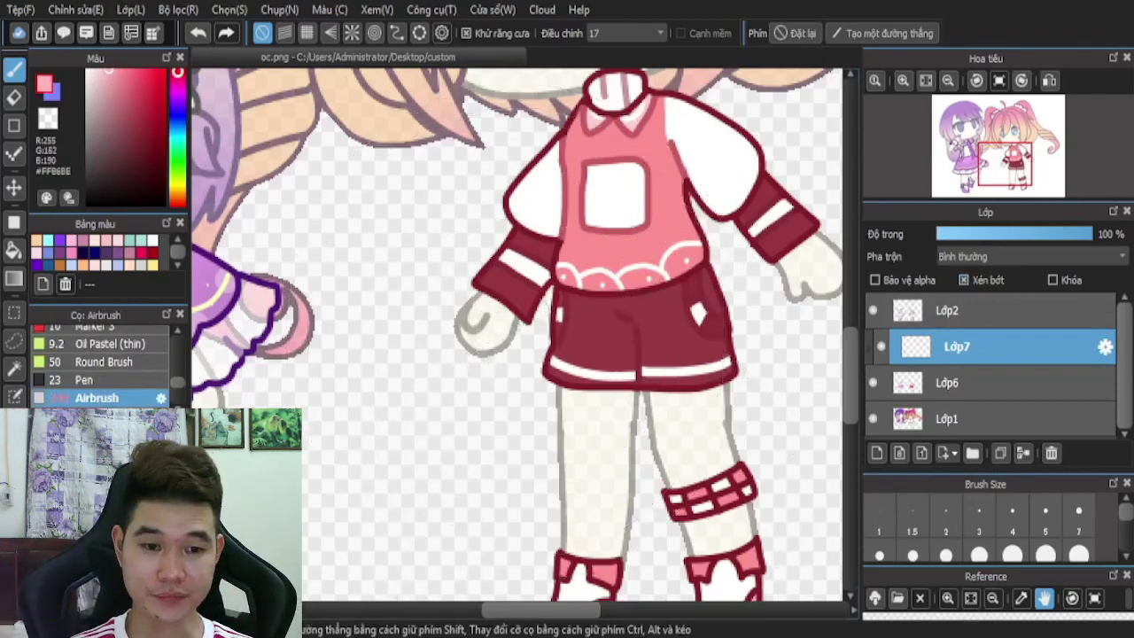
key(alt+Tab)
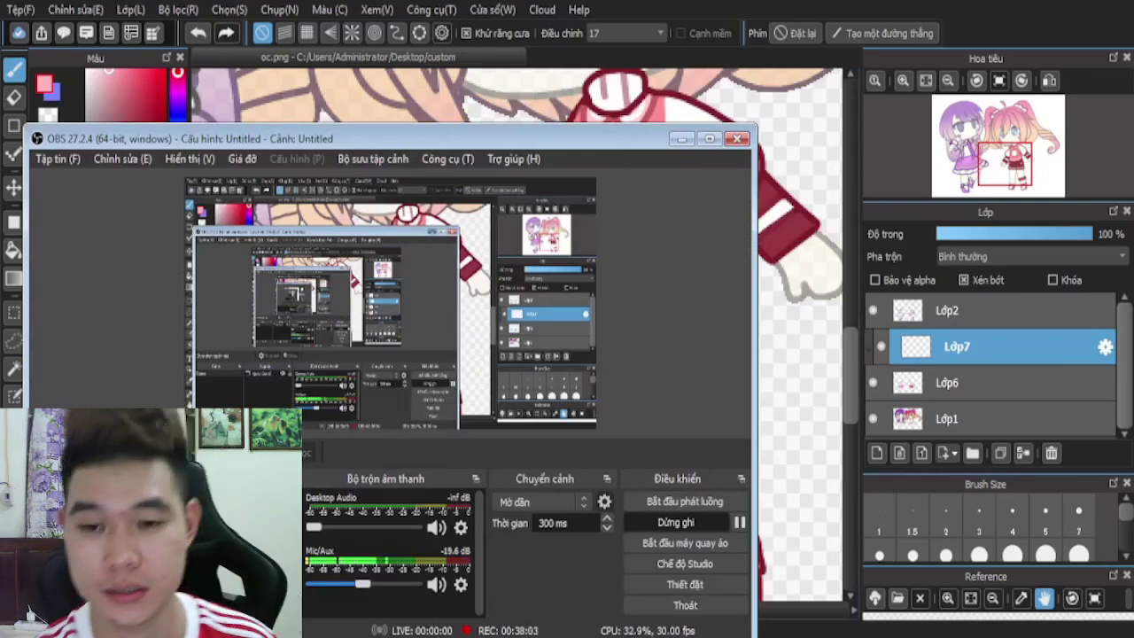
key(alt+Tab)
scroll(1019, 531, down, 3)
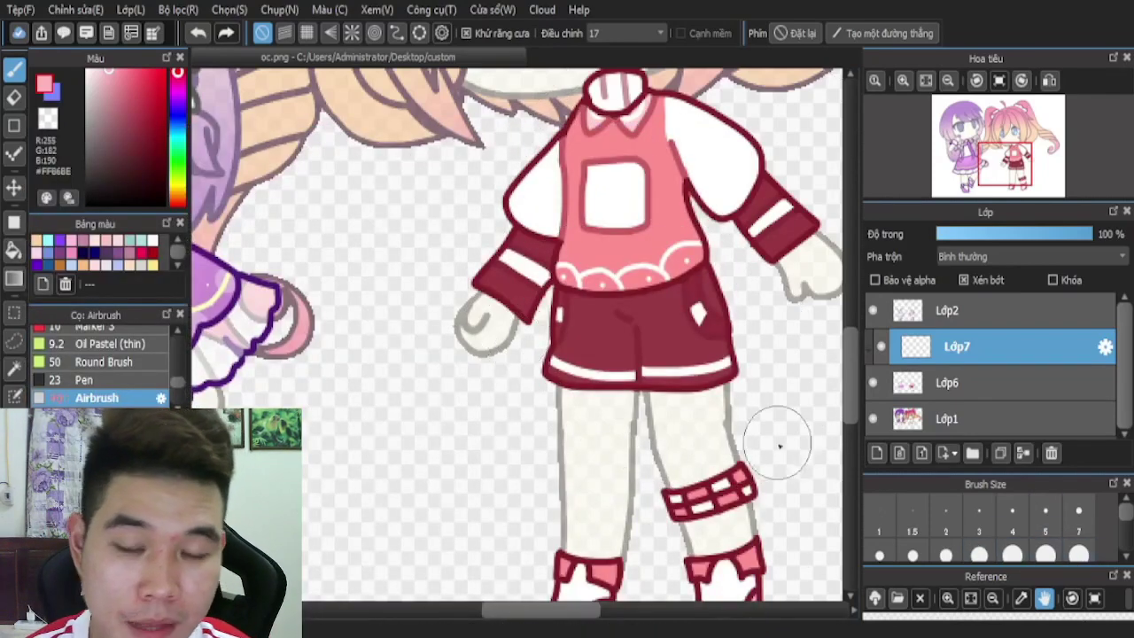
scroll(780, 443, up, 1)
click(980, 534)
click(953, 540)
click(889, 540)
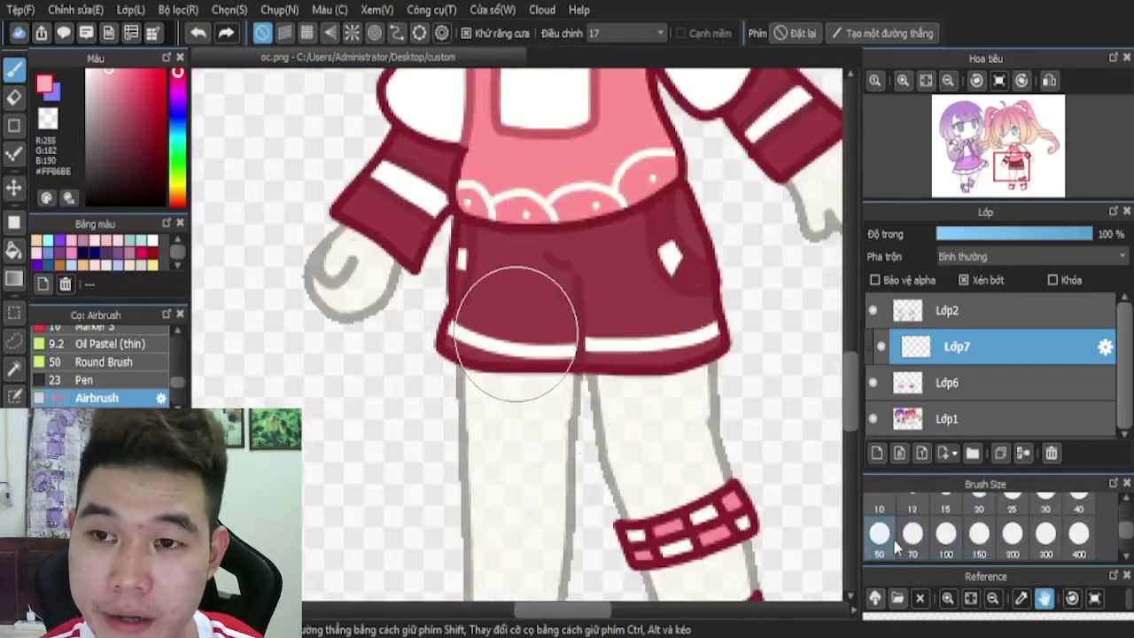
click(914, 544)
click(946, 543)
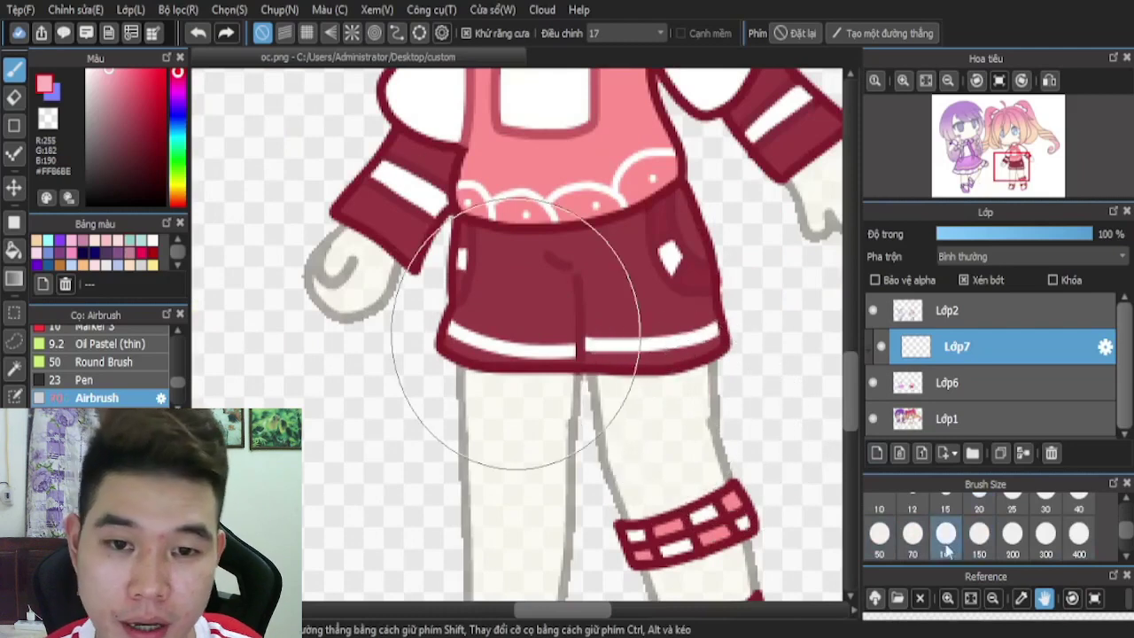
mouse_move(640, 380)
mouse_down()
mouse_move(496, 368)
mouse_move(559, 329)
mouse_move(647, 355)
mouse_move(588, 370)
mouse_up()
- Reduce the shading layer's opacity to 47% and extend the pink airbrush gradient onto the lower ends of both cuffs
click(994, 234)
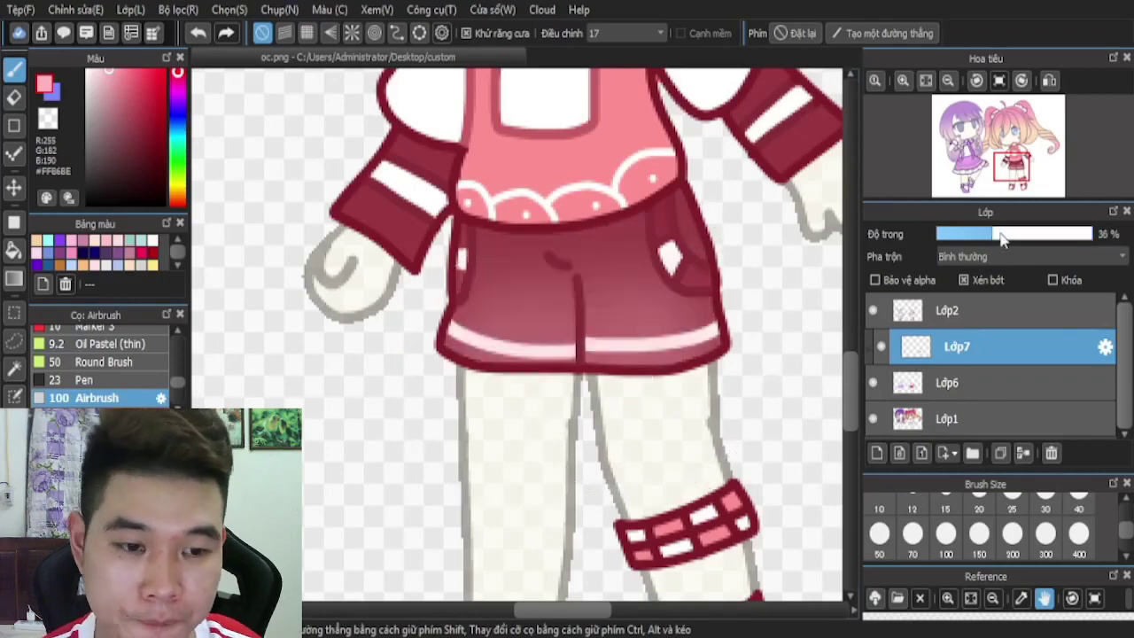
drag(1001, 234, 1010, 234)
scroll(709, 302, down, 3)
scroll(708, 301, up, 3)
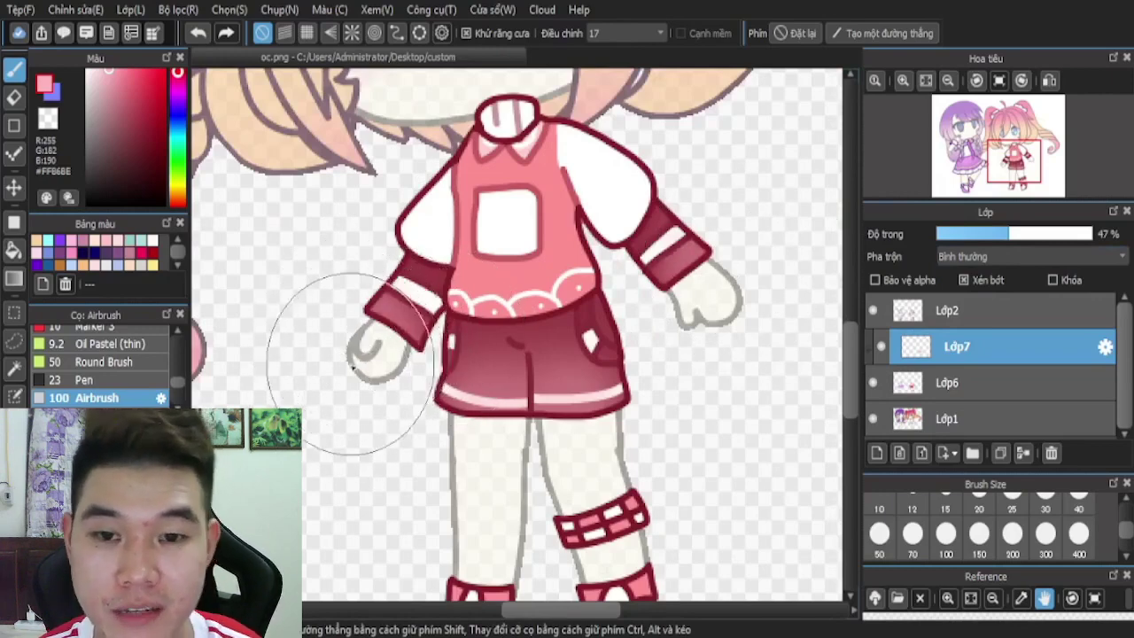
- Set the shading layer's opacity to 36% and merge it down into Lớp6
scroll(614, 247, down, 3)
scroll(740, 275, down, 2)
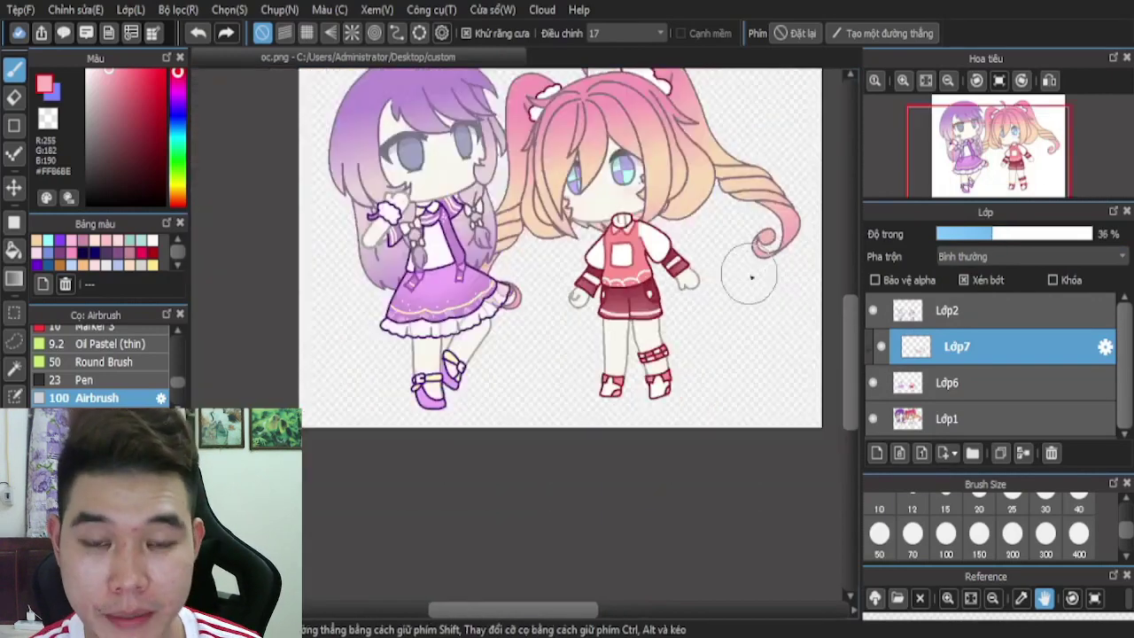
click(1025, 453)
scroll(713, 326, down, 1)
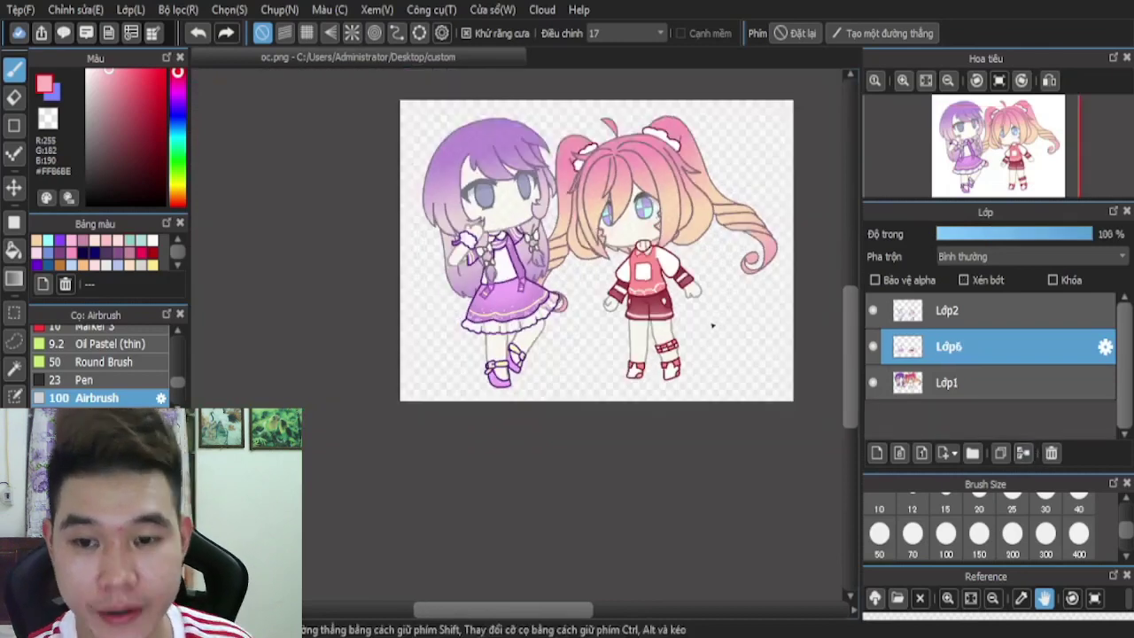
- Set the opacity of the base drawing layer Lớp1 to 100%
click(989, 312)
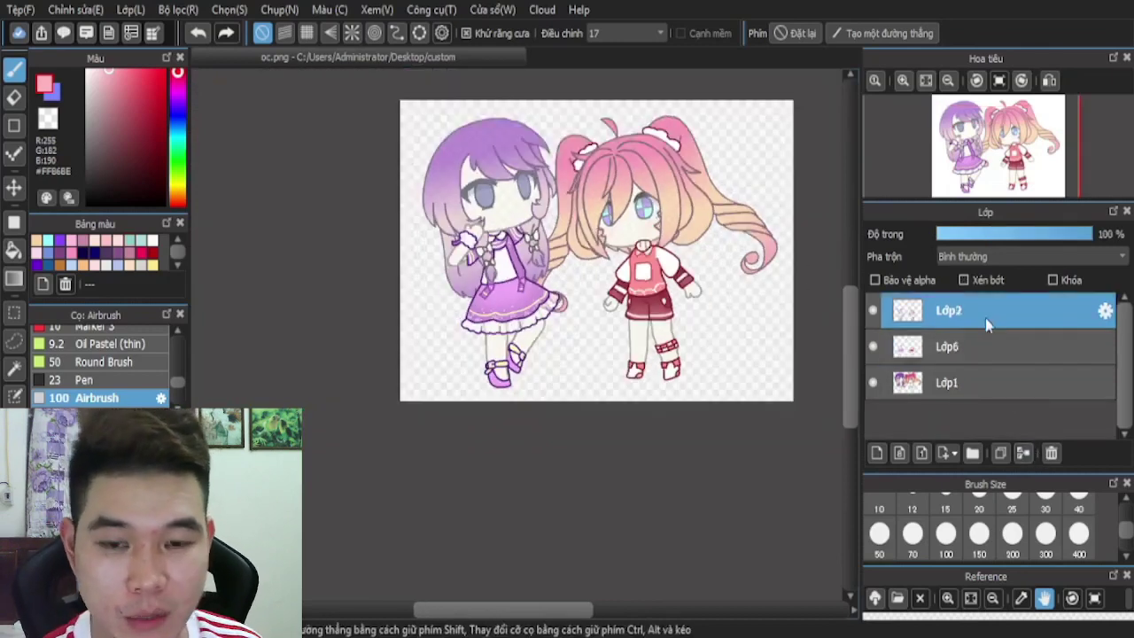
click(892, 378)
drag(1055, 241, 1094, 238)
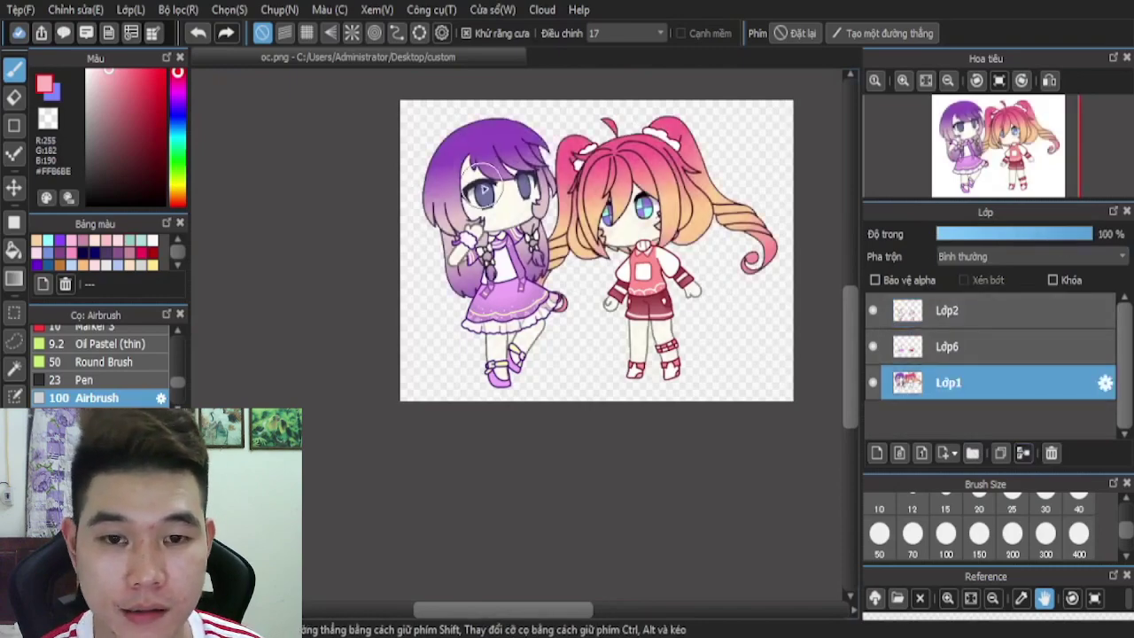
- Examine the purple-haired girl's hair and face at close range, including the gradient and outlines around the bangs
scroll(448, 190, up, 2)
scroll(450, 199, down, 3)
scroll(468, 157, up, 4)
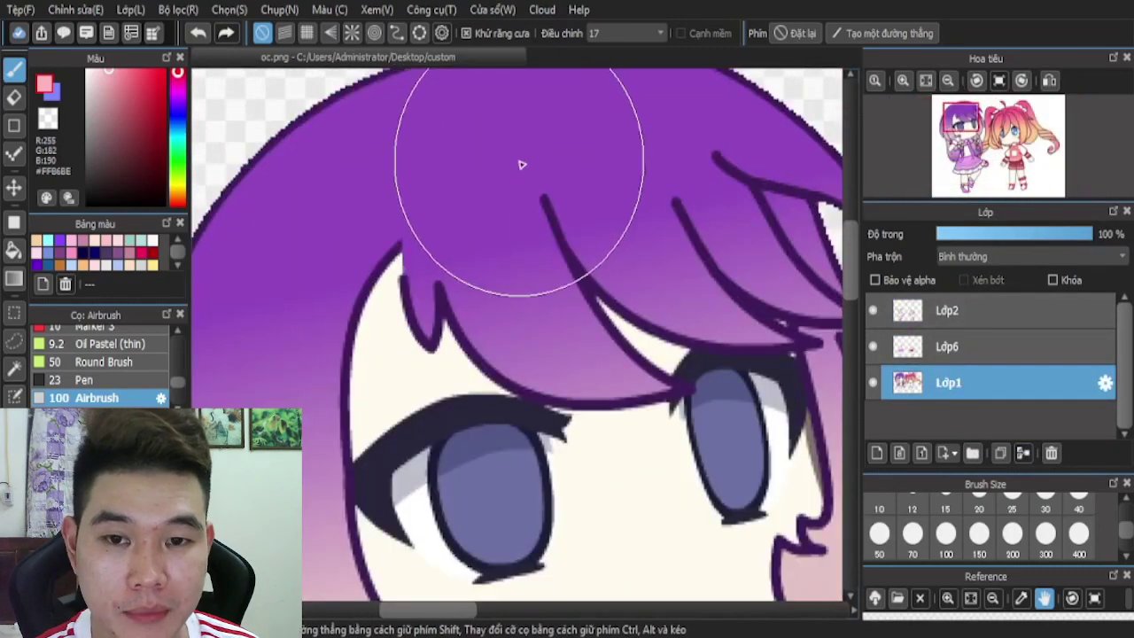
scroll(519, 165, down, 3)
scroll(483, 222, up, 4)
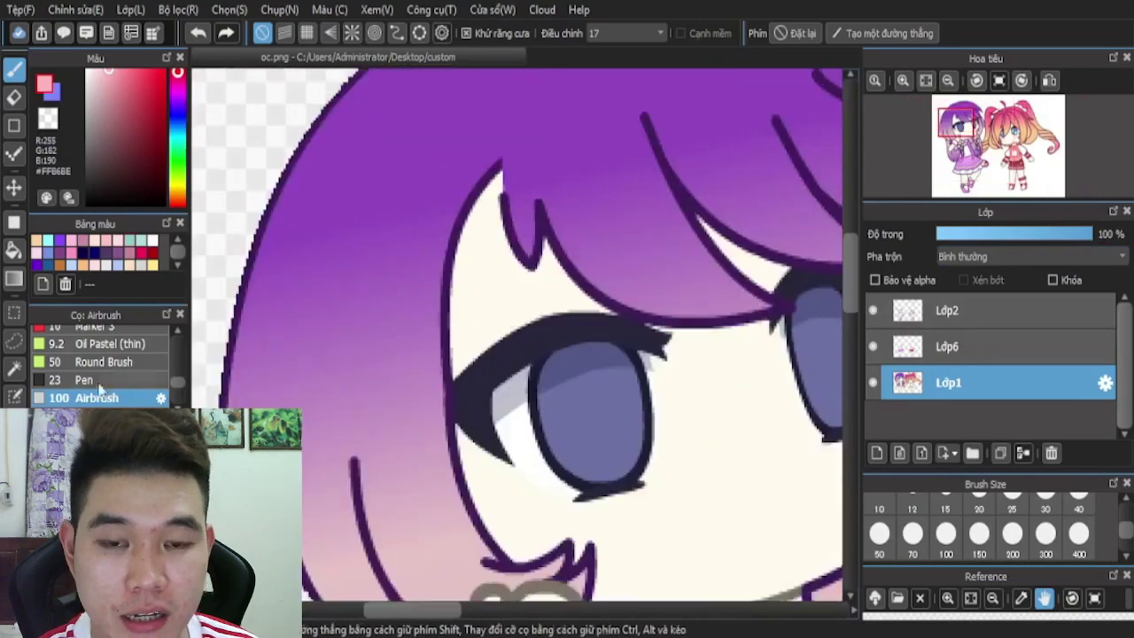
key(alt)
scroll(526, 229, down, 3)
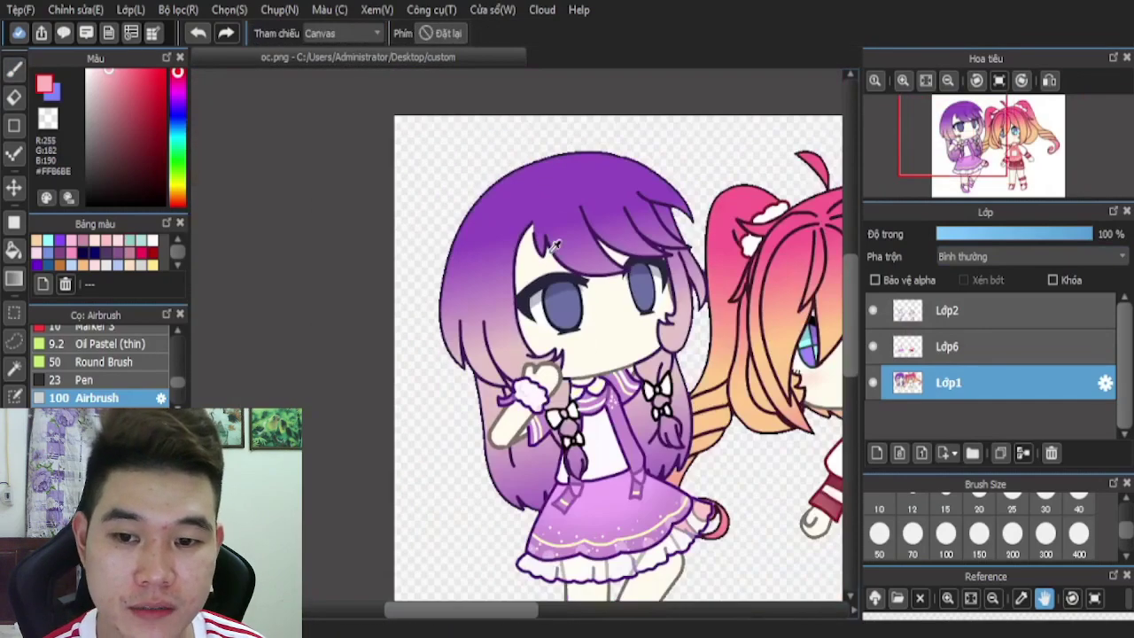
scroll(602, 163, down, 3)
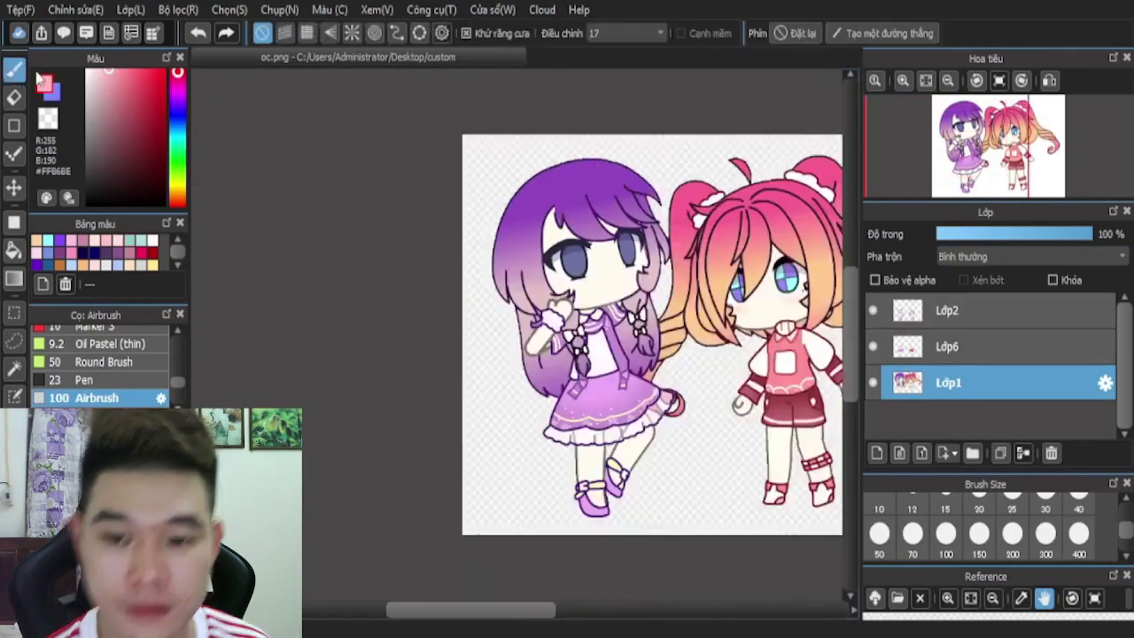
- Merge the clothing layer Lớp6 and the outline layer Lớp2 down into Lớp1, and add a new empty layer above it
click(939, 347)
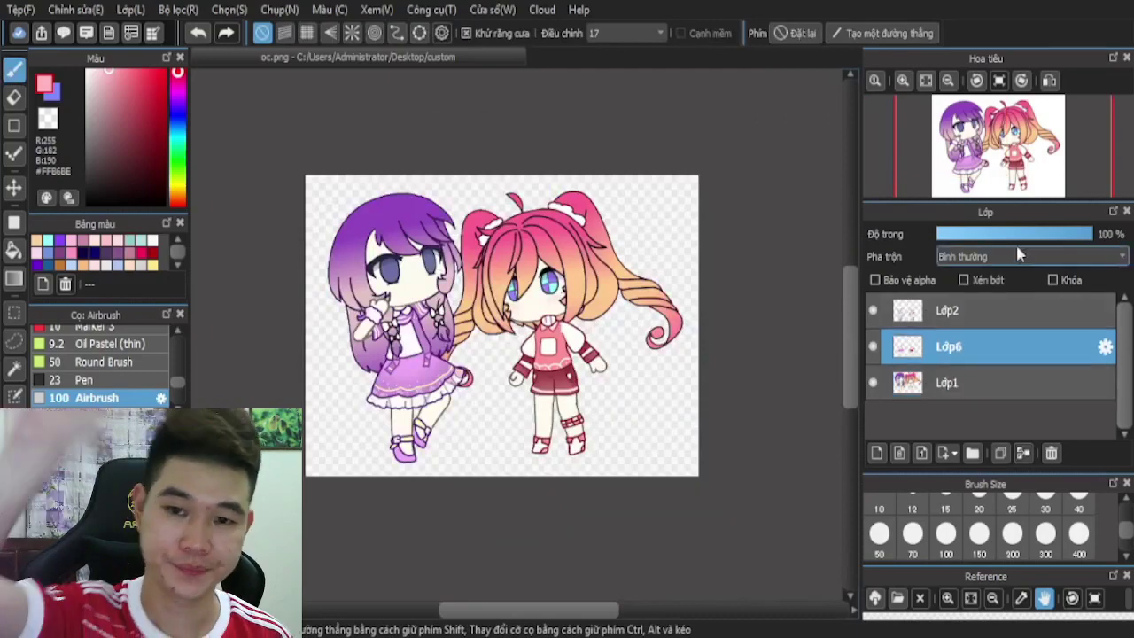
scroll(504, 384, up, 3)
scroll(698, 330, down, 3)
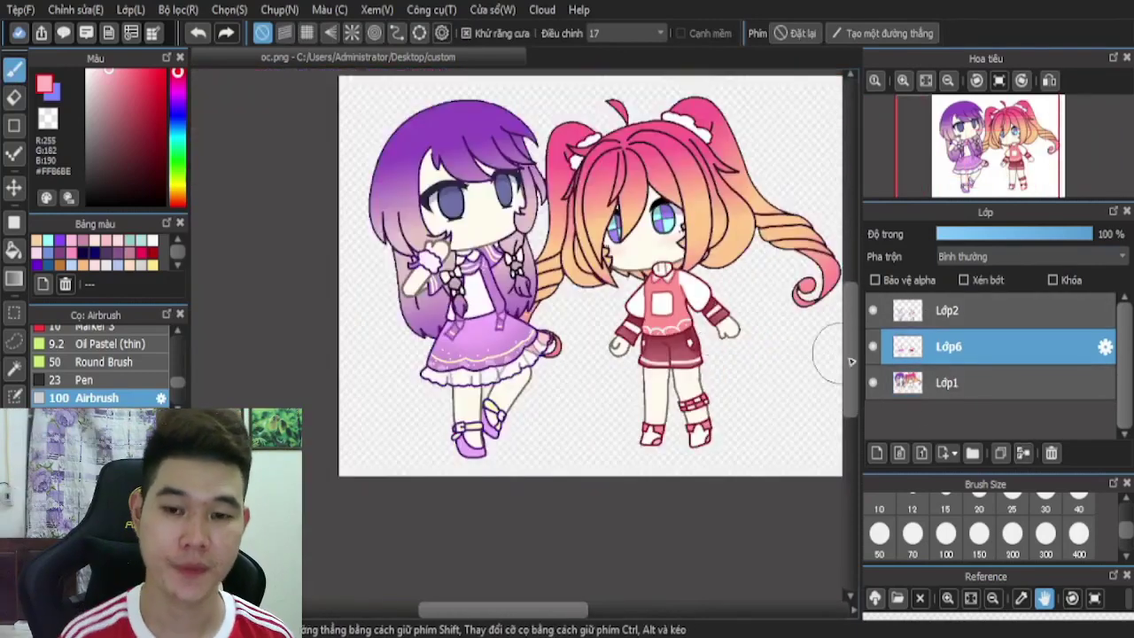
click(1025, 454)
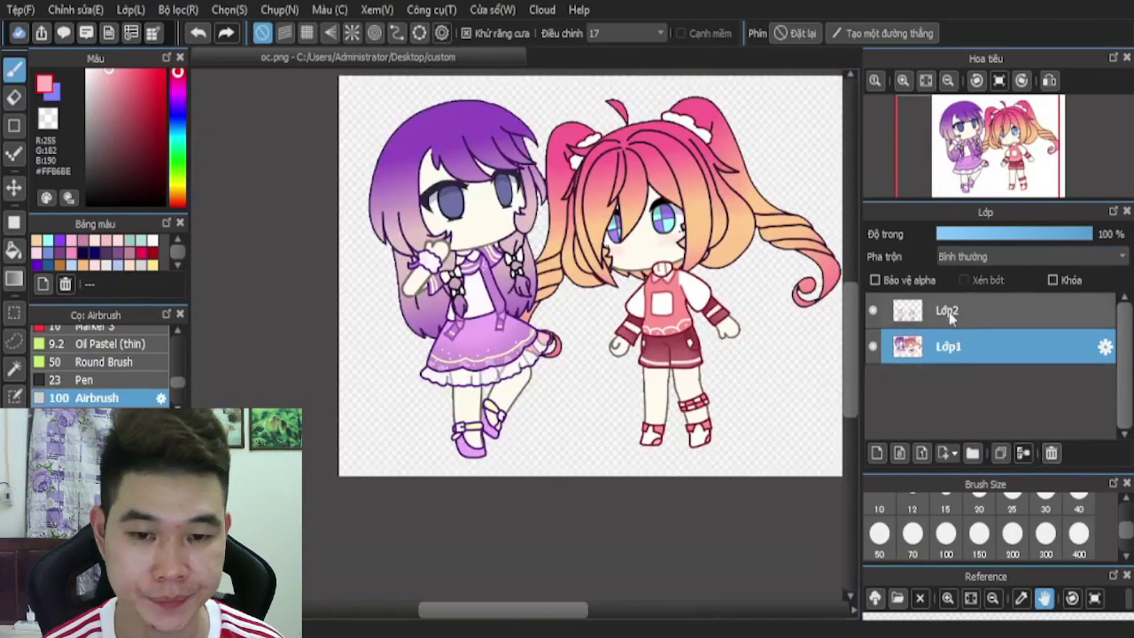
click(1024, 453)
click(877, 453)
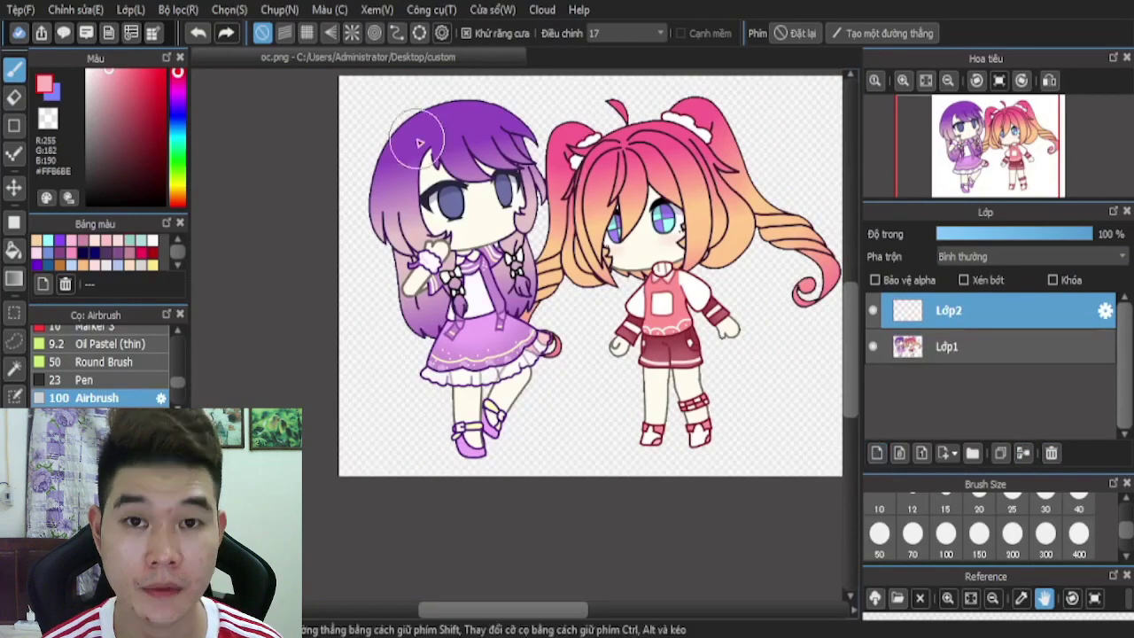
scroll(532, 186, up, 4)
scroll(775, 306, down, 3)
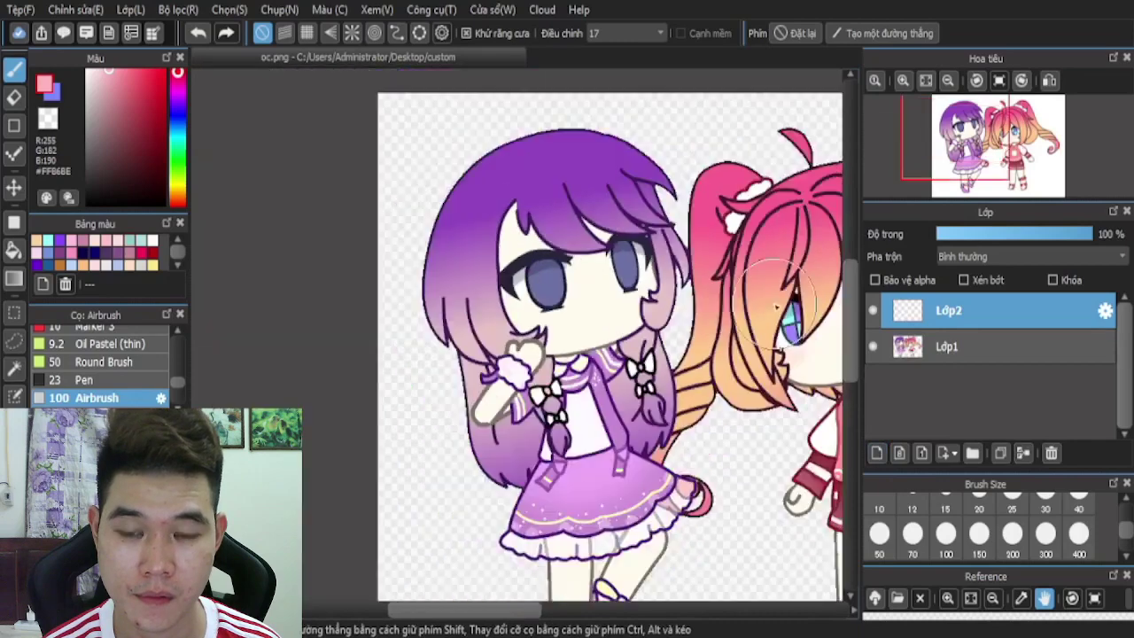
scroll(528, 229, up, 3)
key(alt)
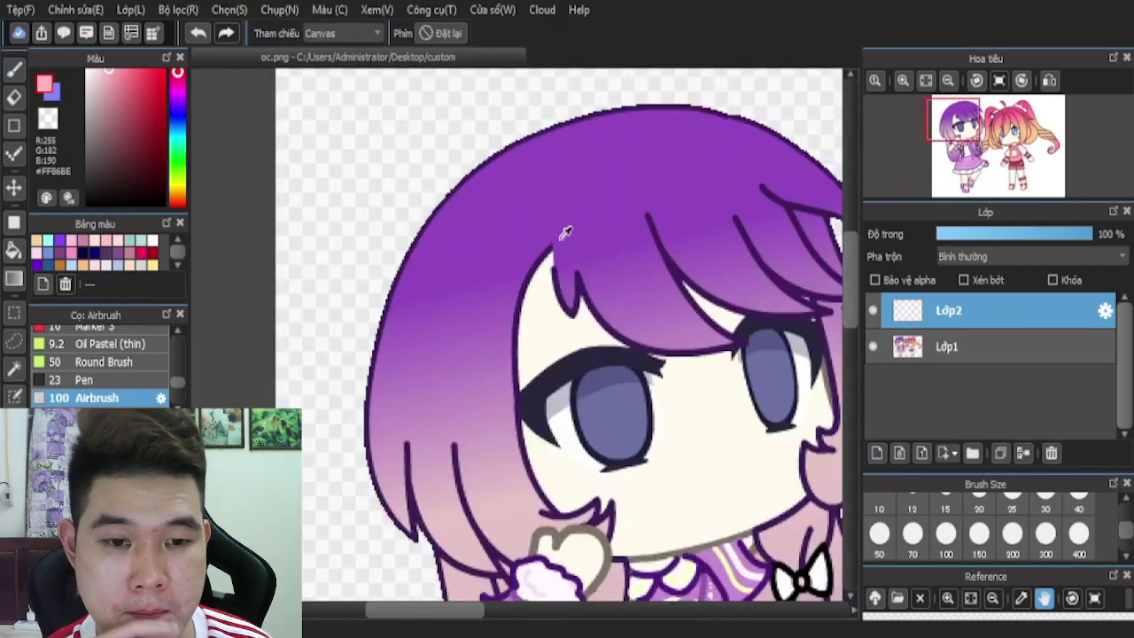
key(alt+Tab)
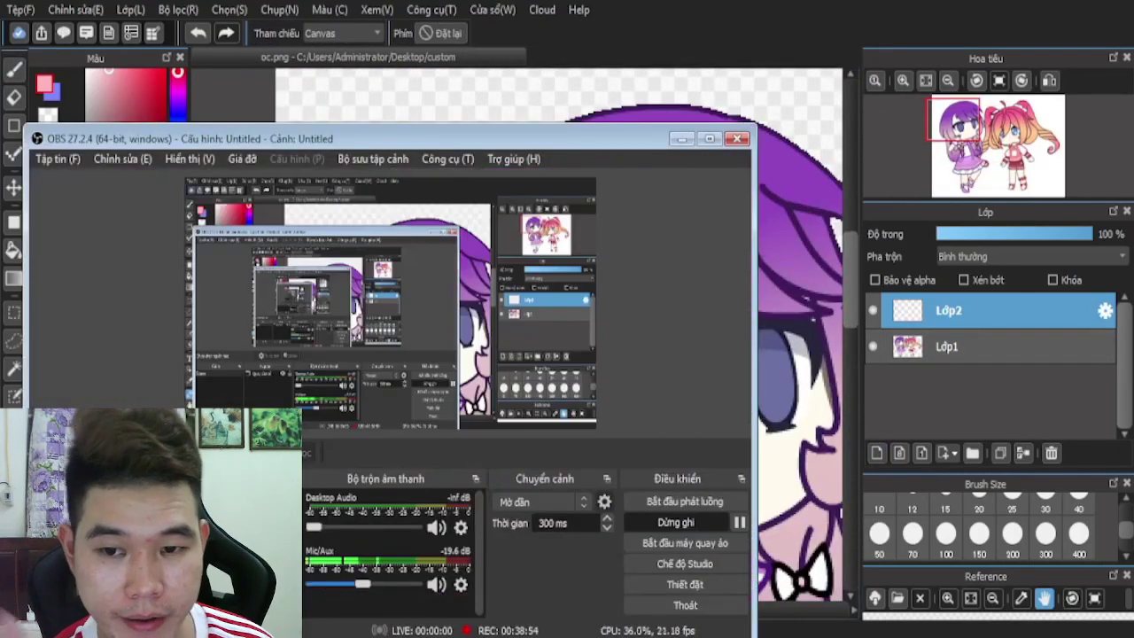